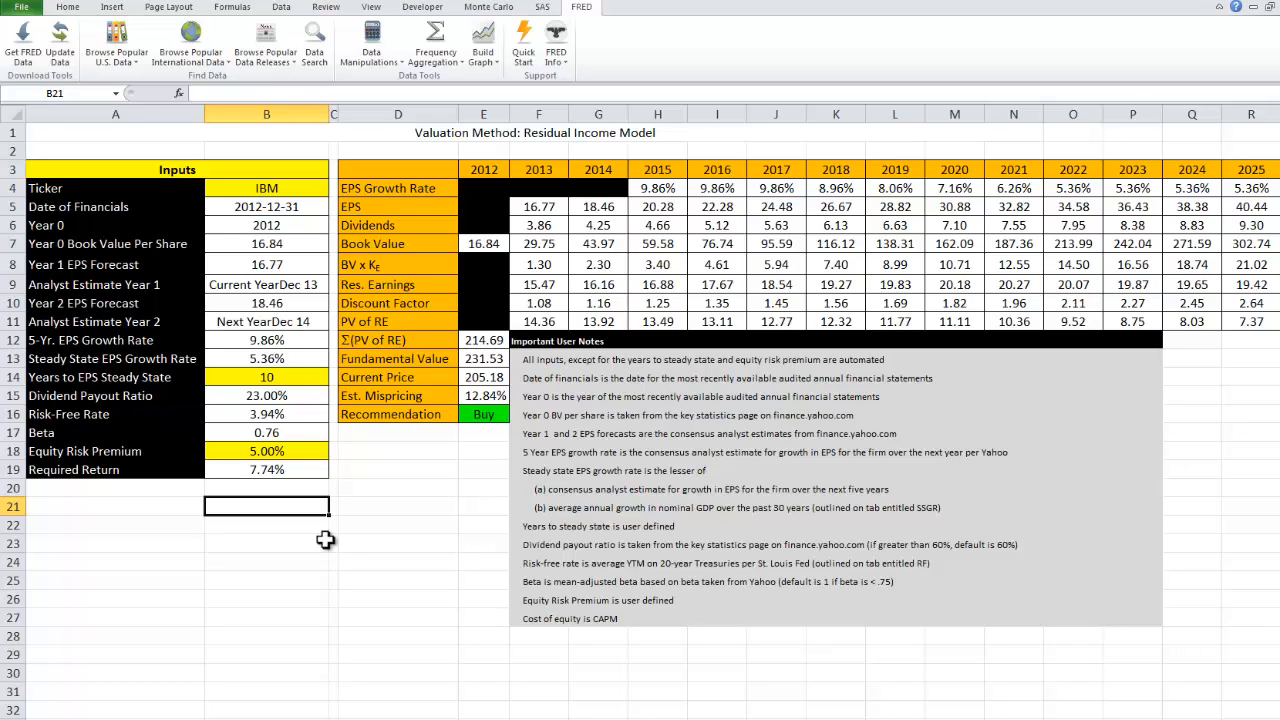
- Examine the model's Inputs column from the required return up to the ticker cell
{"action": "key", "text": "Up"}
{"action": "key", "text": "Up"}
{"action": "key", "text": "Up"}
{"action": "key", "text": "Up"}
{"action": "key", "text": "Up"}
{"action": "key", "text": "Up"}
{"action": "key", "text": "Up"}
{"action": "key", "text": "Up"}
{"action": "key", "text": "Up"}
{"action": "key", "text": "Up"}
{"action": "key", "text": "Up"}
{"action": "key", "text": "Up"}
{"action": "key", "text": "Up"}
{"action": "key", "text": "Up"}
{"action": "key", "text": "Up"}
{"action": "key", "text": "Up"}
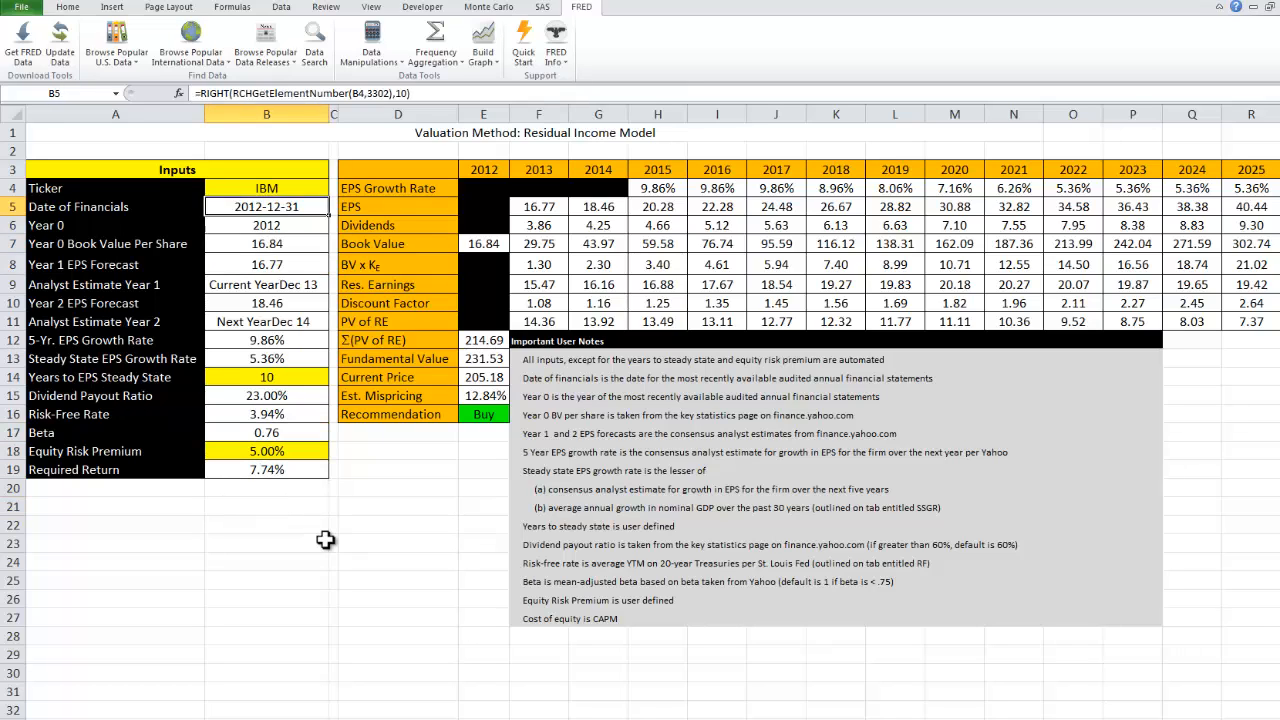
{"action": "key", "text": "alt+Tab"}
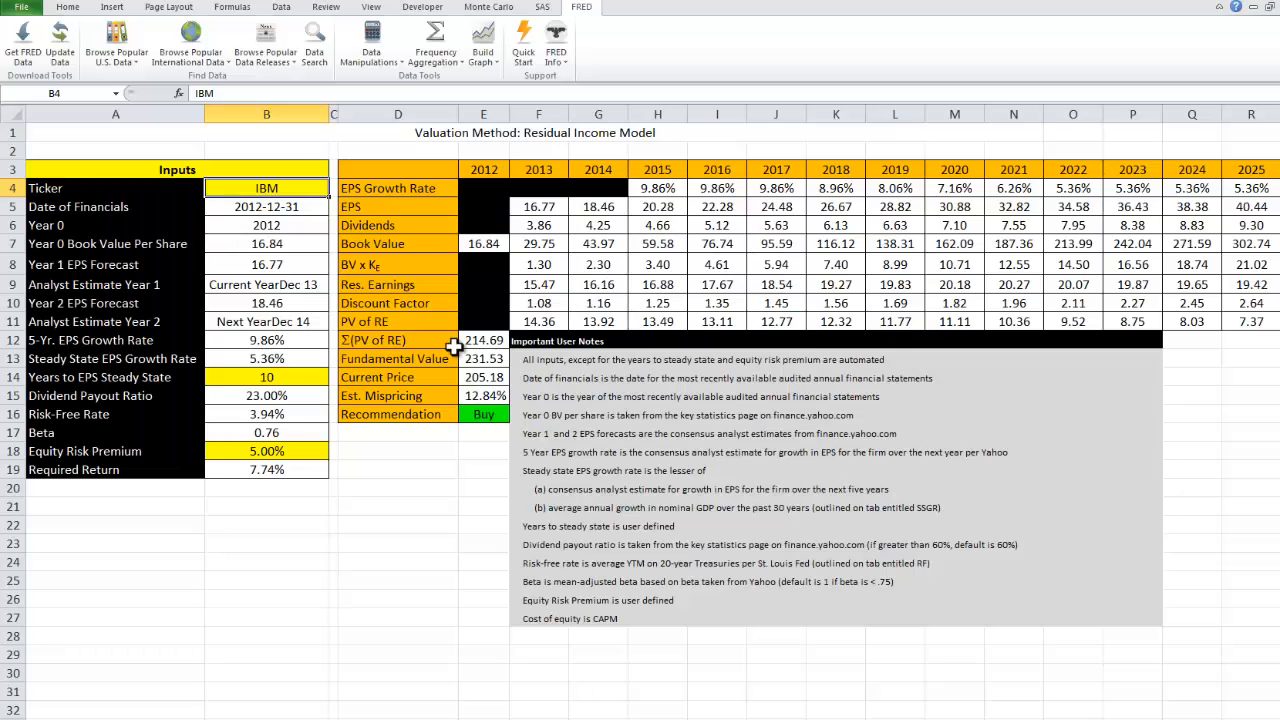
- Inspect Year 0, its book value per share and the linked 2012 Book Value cell, comparing them with the RIM – Final Version slide
{"action": "left_click", "coordinate": [291, 224]}
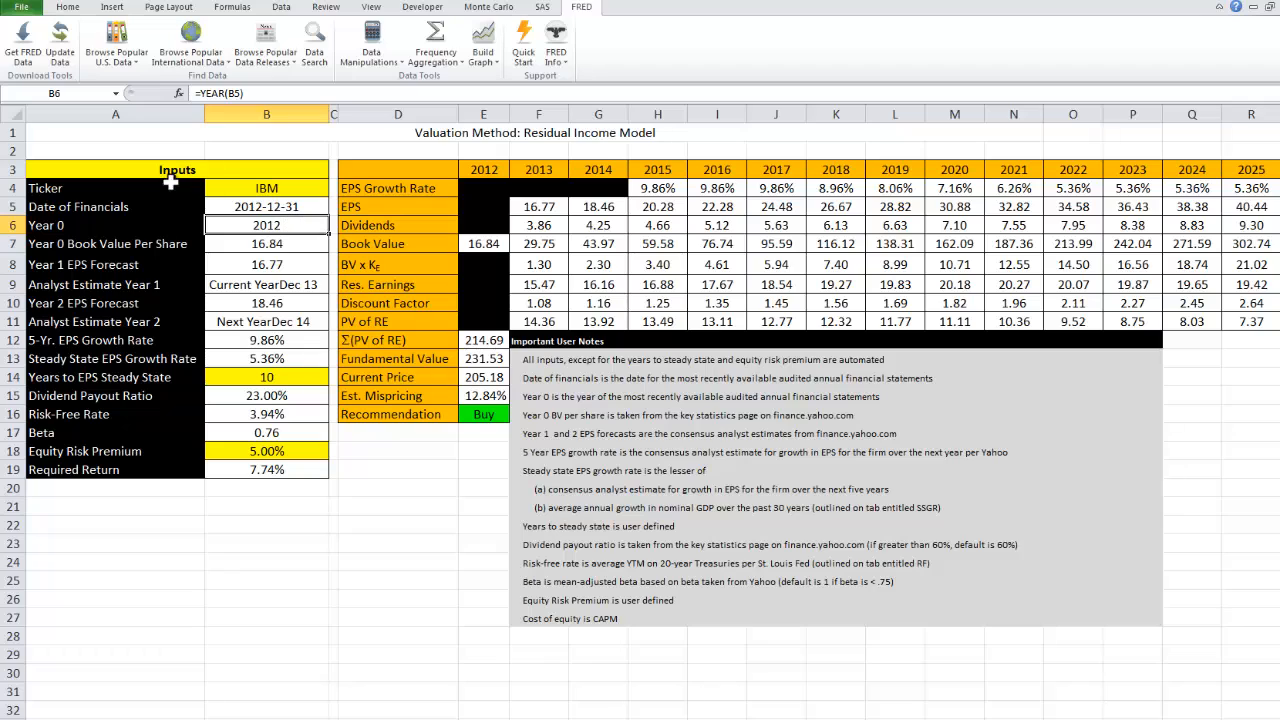
{"action": "left_click", "coordinate": [262, 246]}
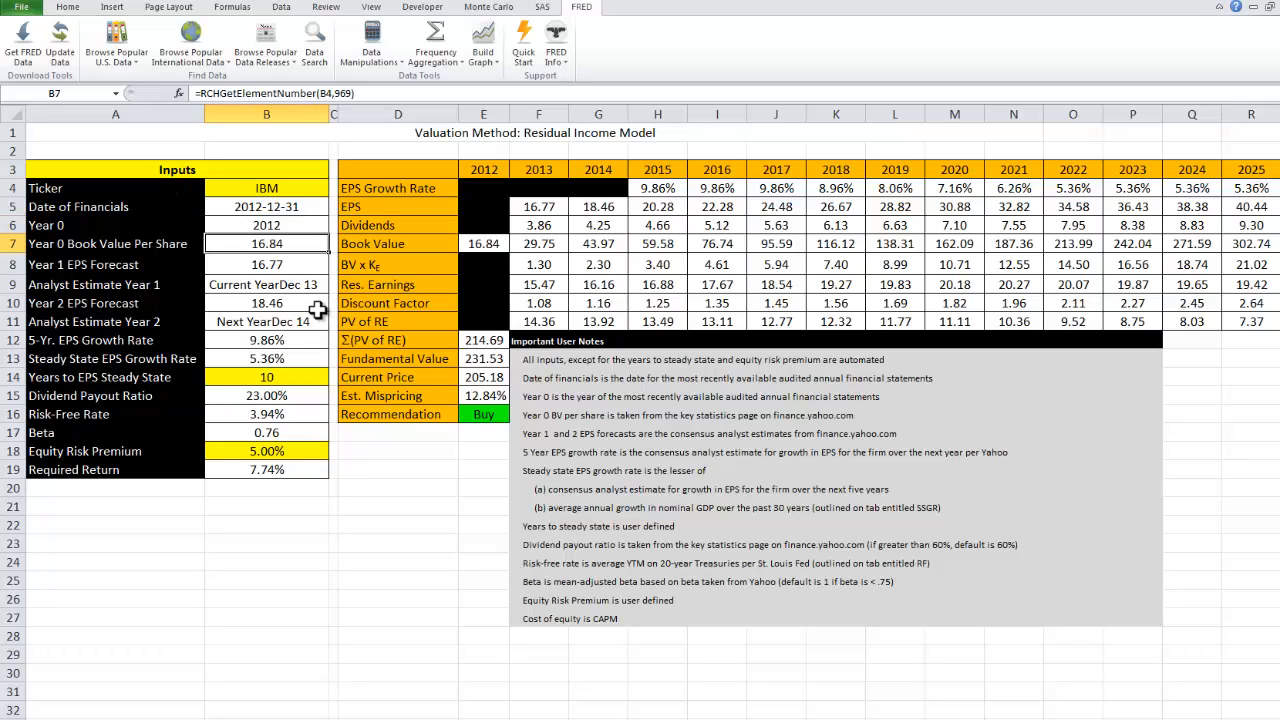
{"action": "left_click", "coordinate": [480, 245]}
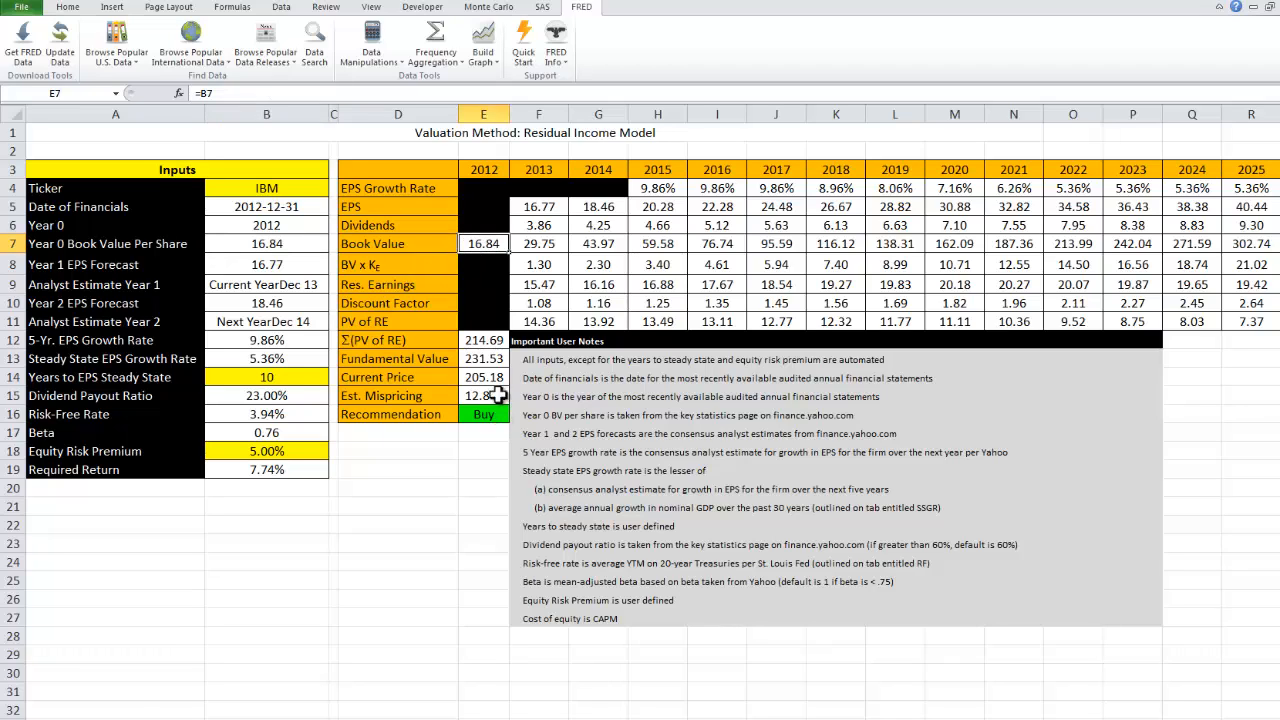
{"action": "left_click_drag", "start_coordinate": [484, 189], "coordinate": [489, 325]}
{"action": "left_click", "coordinate": [480, 248]}
{"action": "key", "text": "alt+Tab"}
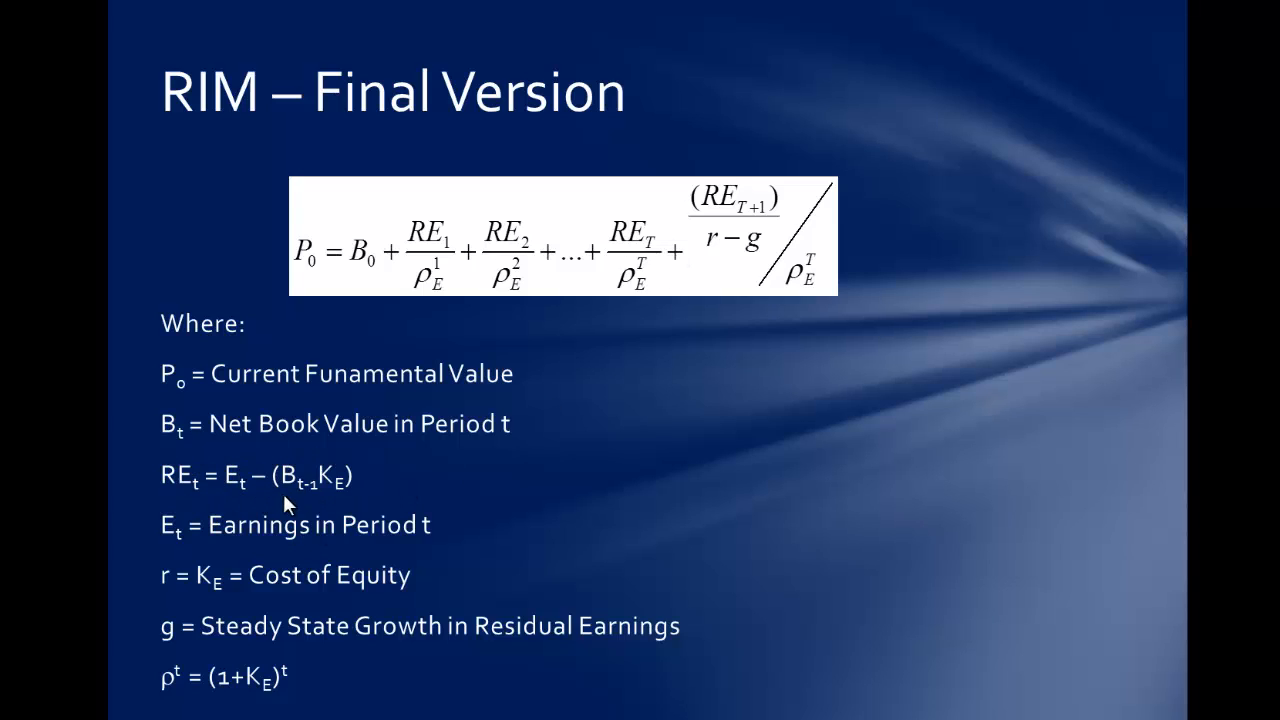
{"action": "key", "text": "alt+Tab"}
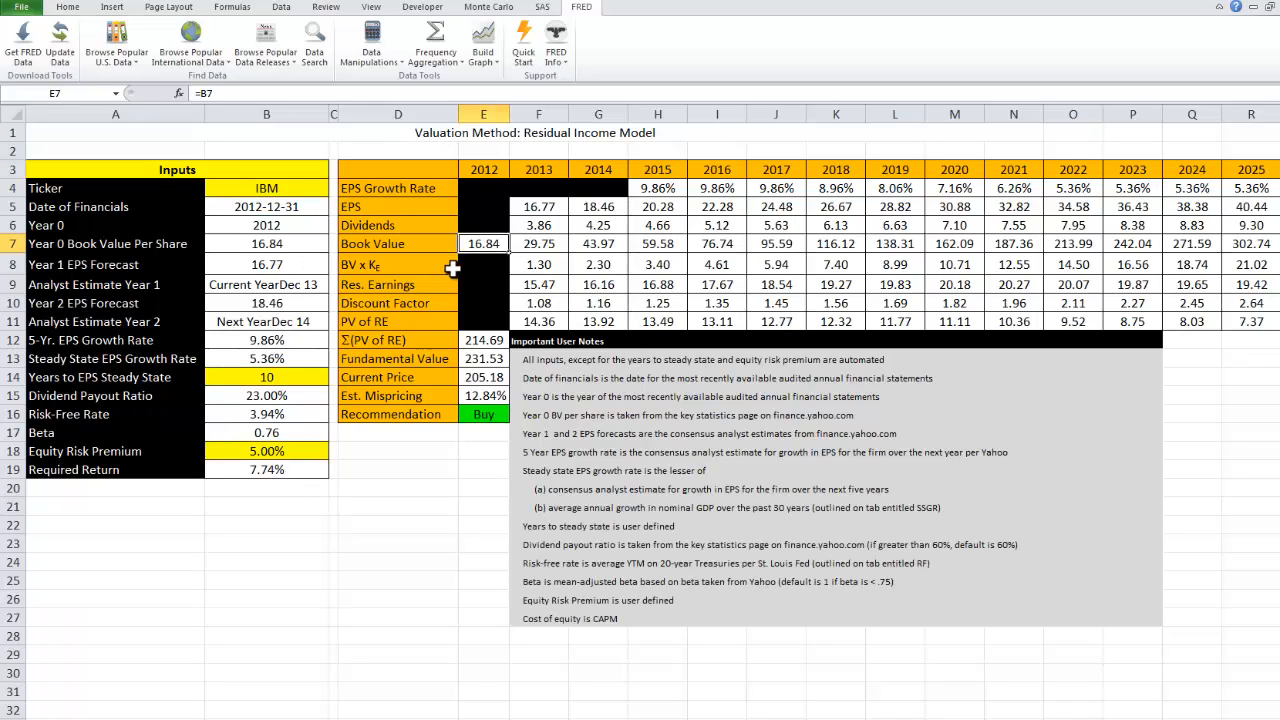
- Examine the 2013 and 2014 EPS forecasts and the formulas along the EPS Growth Rate row
{"action": "left_click", "coordinate": [538, 207]}
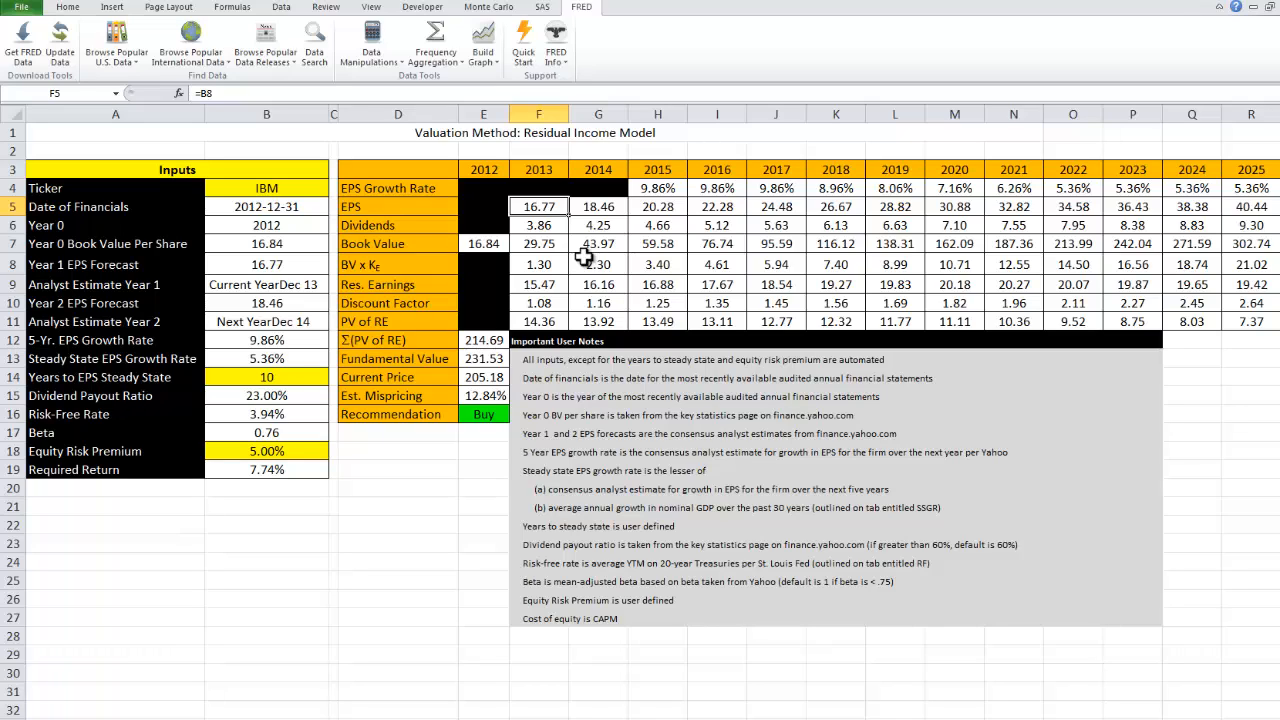
{"action": "left_click_drag", "start_coordinate": [553, 209], "coordinate": [584, 208]}
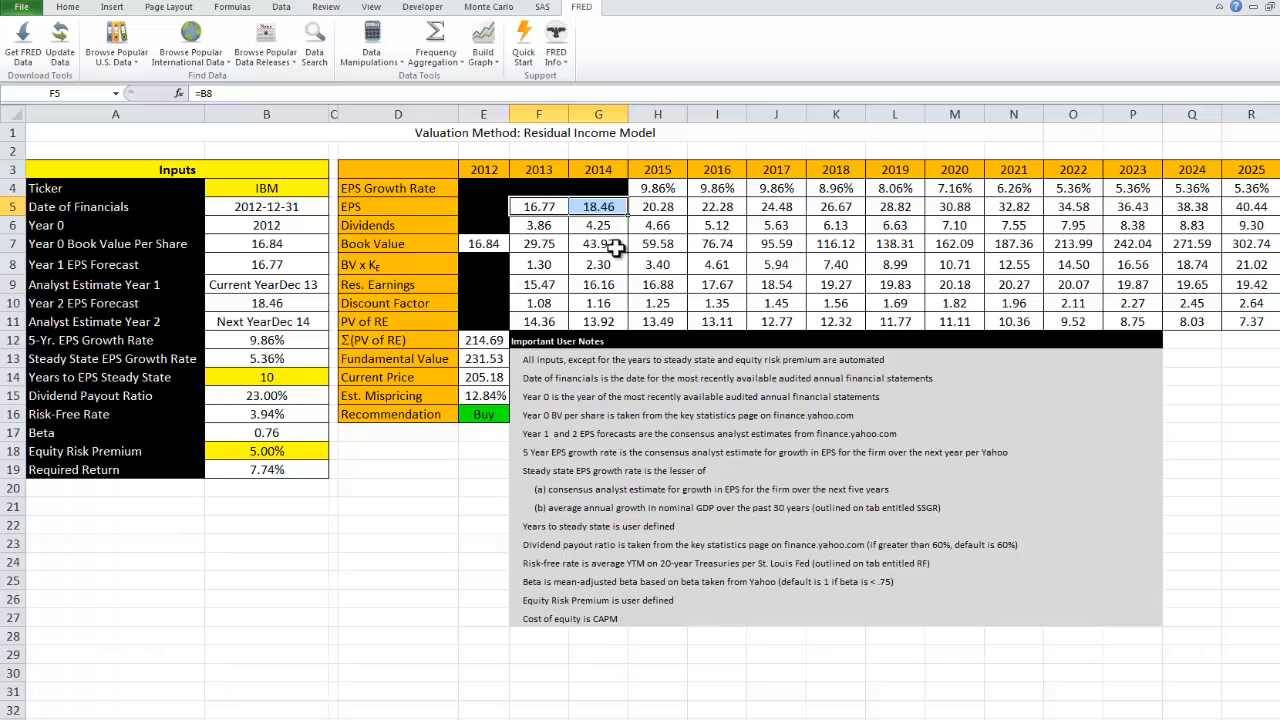
{"action": "key", "text": "Up"}
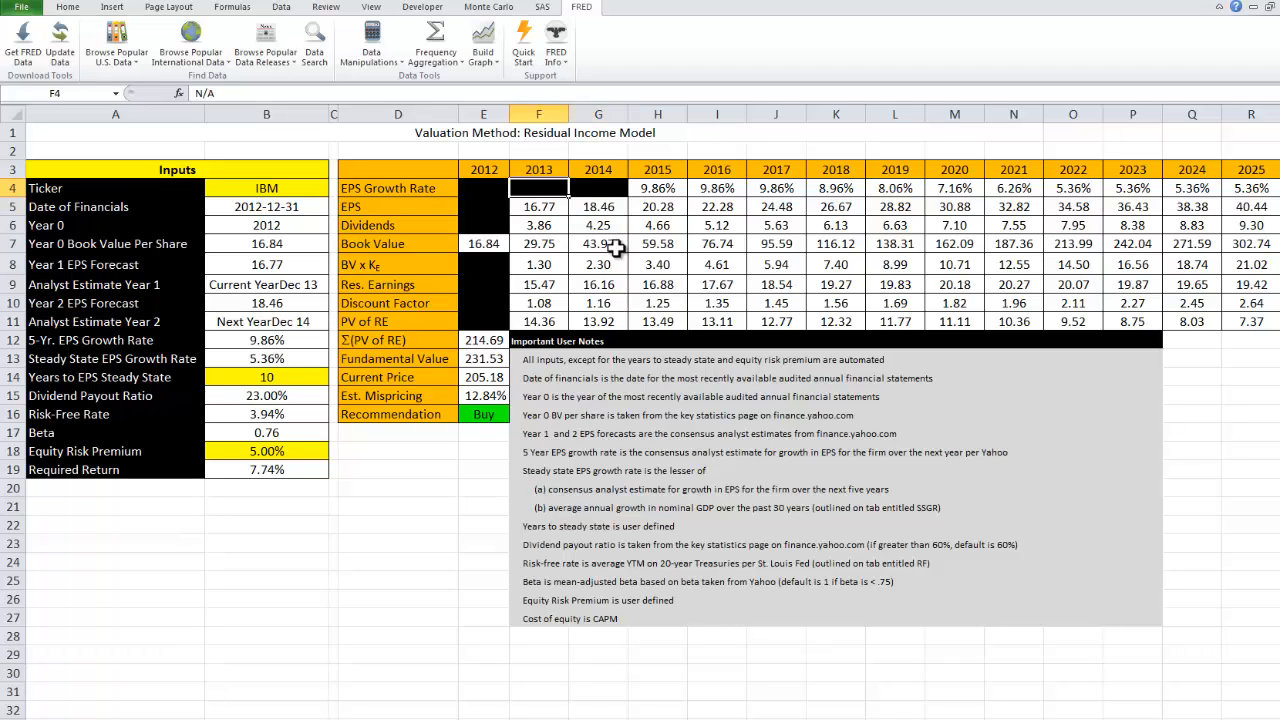
{"action": "key", "text": "Right"}
{"action": "key", "text": "Right"}
{"action": "key", "text": "Right"}
{"action": "key", "text": "Right"}
{"action": "key", "text": "Right"}
{"action": "key", "text": "Right"}
{"action": "key", "text": "Right"}
{"action": "key", "text": "Right"}
{"action": "key", "text": "Right"}
{"action": "key", "text": "Right"}
{"action": "key", "text": "Right"}
{"action": "key", "text": "Right"}
{"action": "key", "text": "Right"}
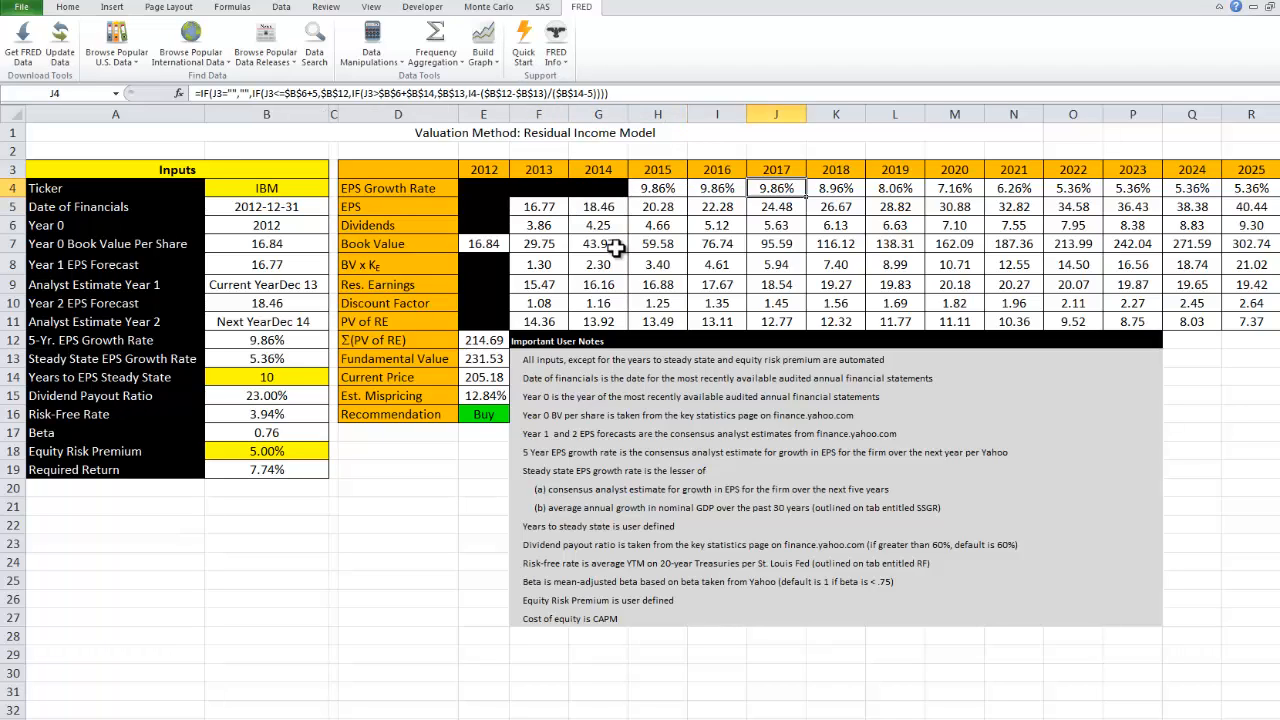
{"action": "key", "text": "Left"}
{"action": "key", "text": "Left"}
{"action": "key", "text": "Left"}
{"action": "key", "text": "Left"}
{"action": "key", "text": "Left"}
{"action": "key", "text": "Left"}
{"action": "key", "text": "Left"}
{"action": "key", "text": "Left"}
{"action": "key", "text": "Left"}
{"action": "key", "text": "Left"}
{"action": "key", "text": "Left"}
{"action": "key", "text": "Left"}
{"action": "key", "text": "Left"}
{"action": "key", "text": "Left"}
{"action": "key", "text": "Left"}
{"action": "key", "text": "Left"}
{"action": "key", "text": "Left"}
{"action": "key", "text": "Left"}
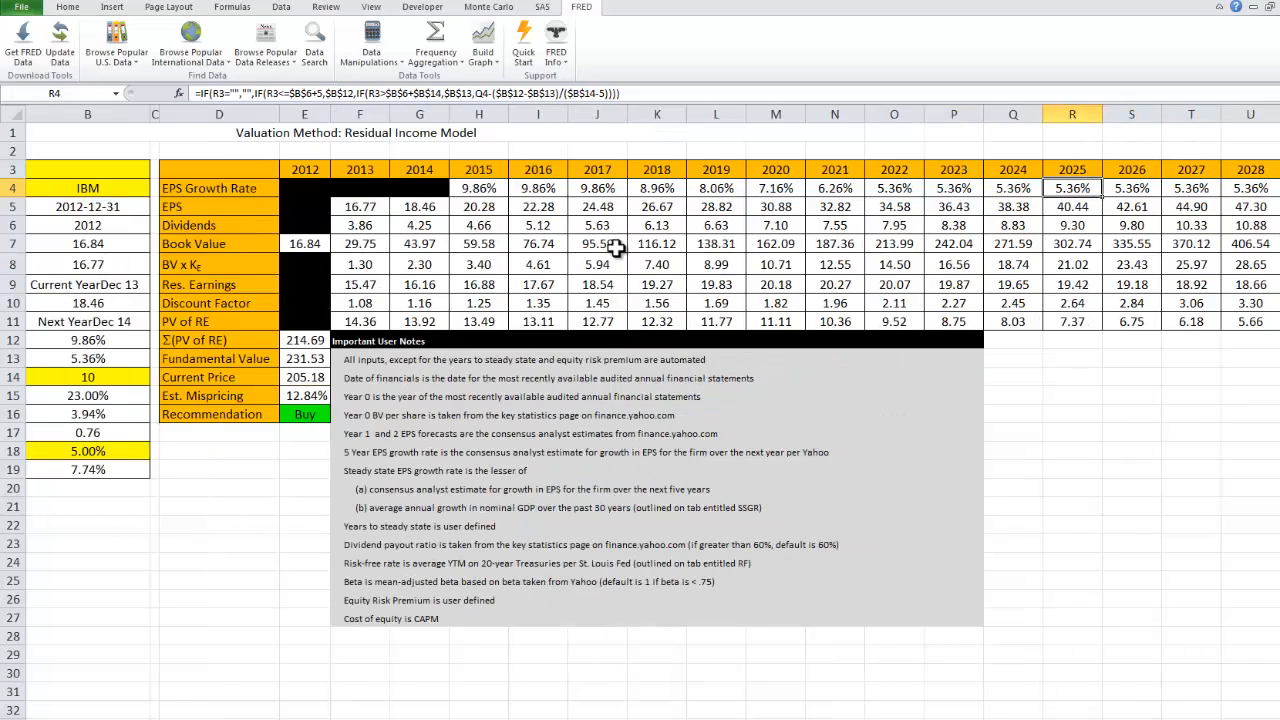
{"action": "key", "text": "Right"}
{"action": "key", "text": "Right"}
{"action": "key", "text": "Right"}
{"action": "key", "text": "Right"}
{"action": "key", "text": "Right"}
{"action": "key", "text": "Right"}
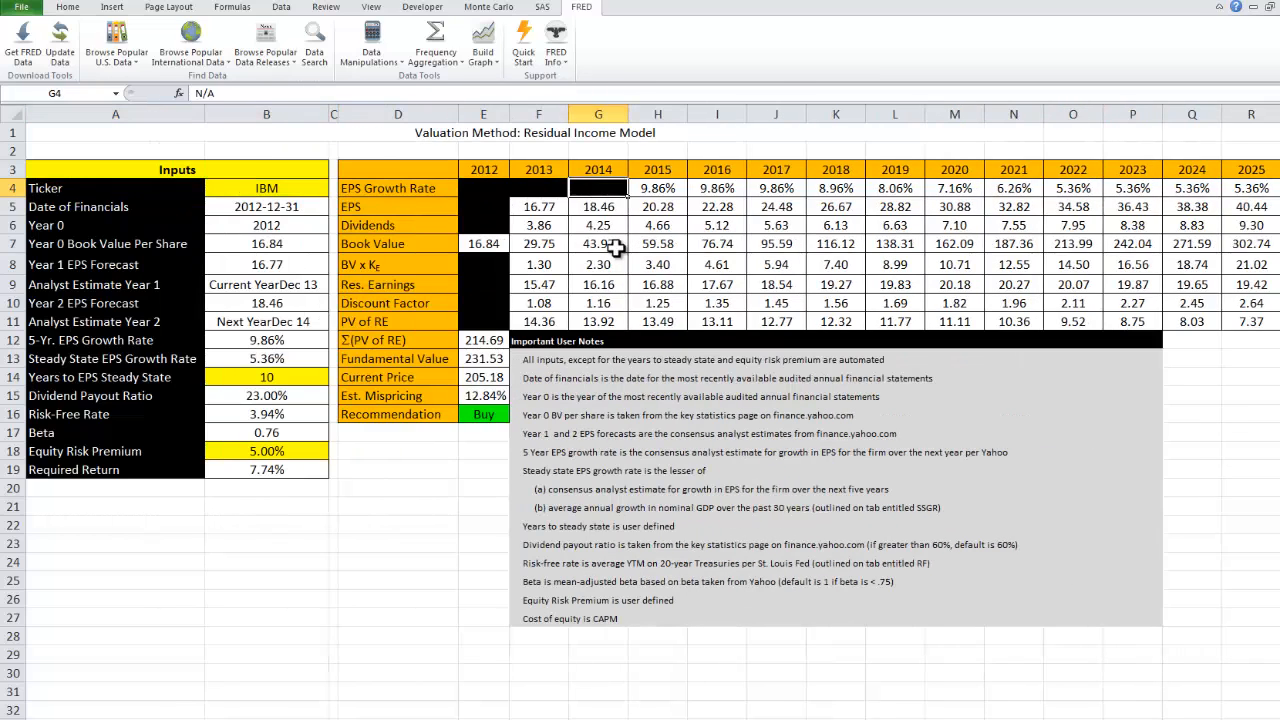
- Examine how the EPS row formulas from 2015 onward apply the growth rates in the row above
{"action": "key", "text": "Right"}
{"action": "key", "text": "Down"}
{"action": "key", "text": "Right"}
{"action": "key", "text": "Right"}
{"action": "key", "text": "Right"}
{"action": "key", "text": "Right"}
{"action": "key", "text": "Right"}
{"action": "key", "text": "Right"}
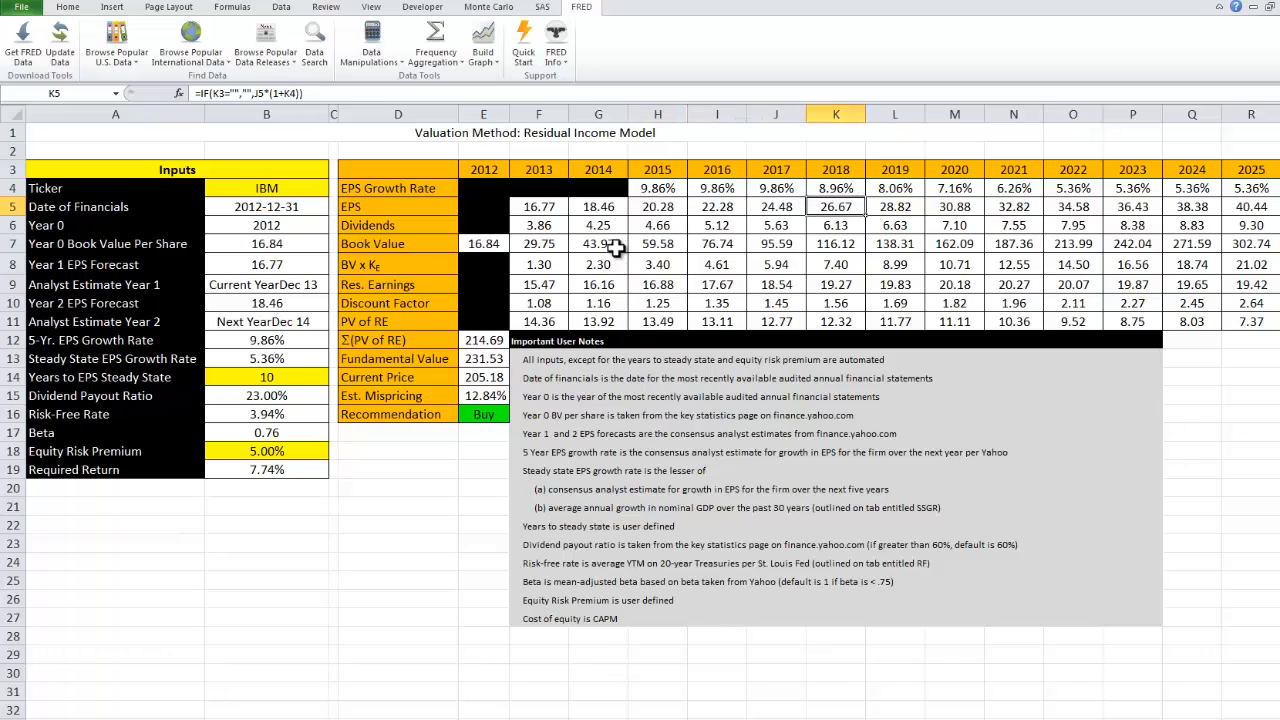
{"action": "key", "text": "Up"}
{"action": "key", "text": "Left"}
{"action": "key", "text": "Left"}
{"action": "key", "text": "Left"}
{"action": "key", "text": "Left"}
{"action": "key", "text": "Left"}
{"action": "key", "text": "Left"}
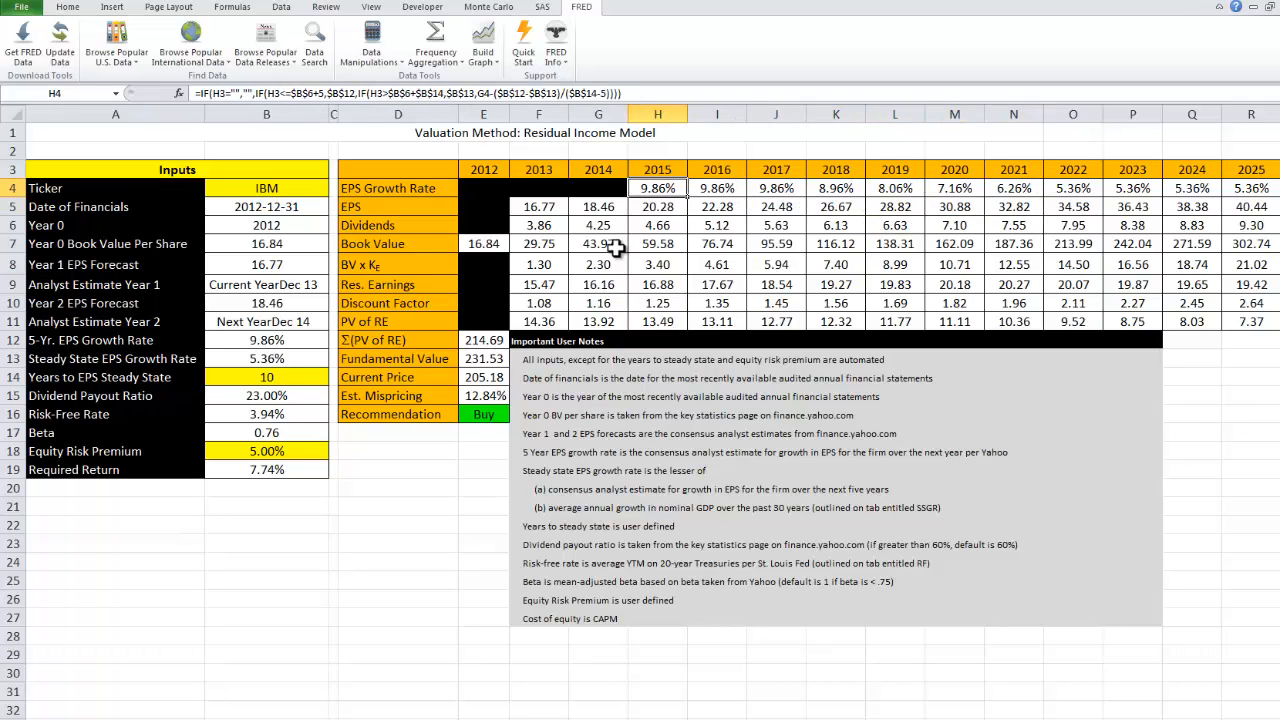
{"action": "key", "text": "Down"}
{"action": "key", "text": "Left"}
{"action": "key", "text": "Left"}
{"action": "key", "text": "Right"}
{"action": "key", "text": "Right"}
{"action": "key", "text": "Right"}
{"action": "key", "text": "Right"}
{"action": "key", "text": "Right"}
{"action": "key", "text": "Right"}
{"action": "key", "text": "Right"}
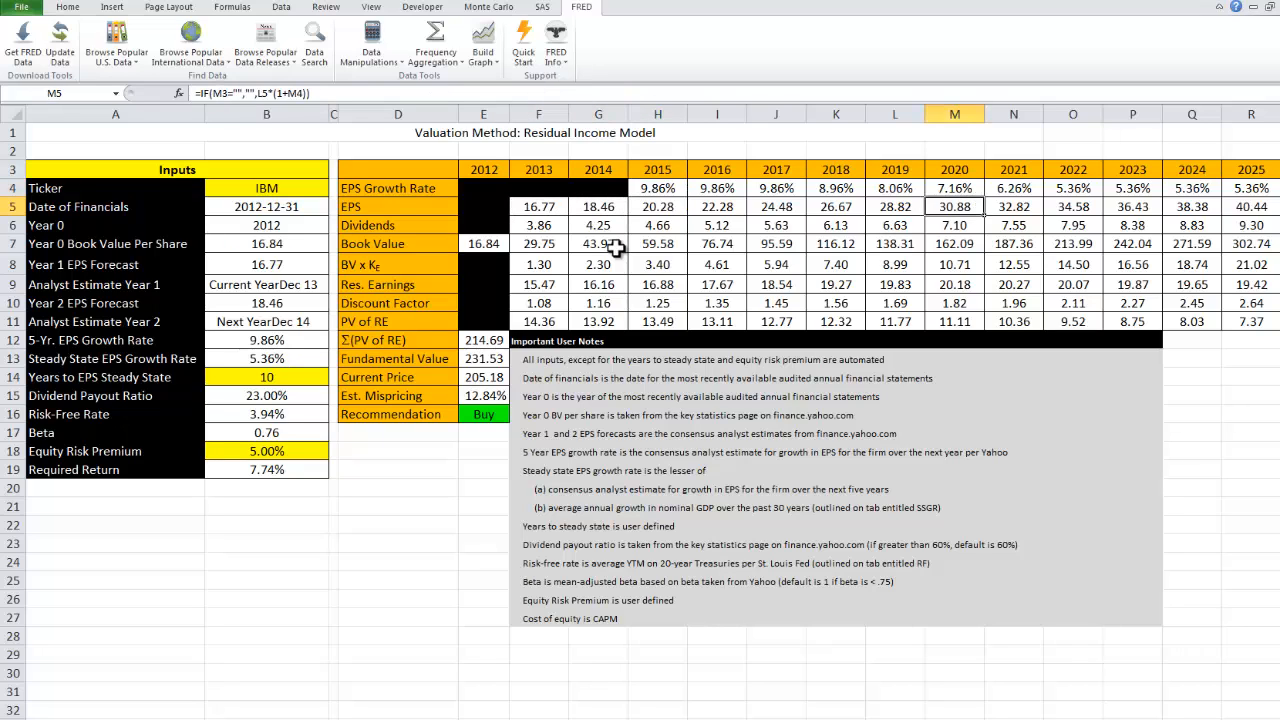
{"action": "key", "text": "Right"}
{"action": "key", "text": "Right"}
{"action": "key", "text": "Right"}
{"action": "key", "text": "Right"}
{"action": "key", "text": "Right"}
{"action": "key", "text": "Left"}
{"action": "key", "text": "Left"}
{"action": "key", "text": "Left"}
{"action": "key", "text": "Left"}
{"action": "key", "text": "Left"}
{"action": "key", "text": "Left"}
{"action": "key", "text": "Left"}
{"action": "key", "text": "Left"}
{"action": "key", "text": "Left"}
{"action": "key", "text": "Left"}
{"action": "key", "text": "Left"}
{"action": "key", "text": "Left"}
{"action": "key", "text": "Left"}
{"action": "key", "text": "Left"}
{"action": "key", "text": "Left"}
{"action": "key", "text": "Left"}
{"action": "key", "text": "Left"}
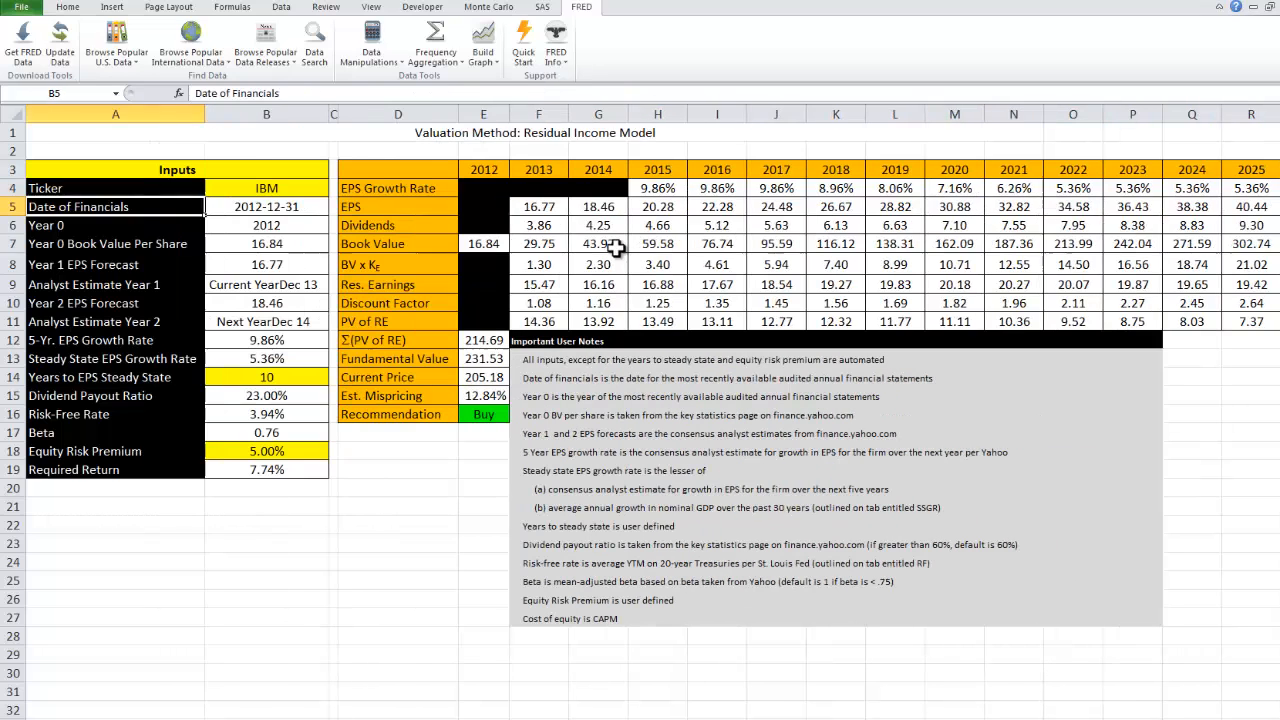
- Inspect the 2013 Book Value formula in cell F7
{"action": "key", "text": "Right"}
{"action": "key", "text": "Right"}
{"action": "key", "text": "Right"}
{"action": "key", "text": "Right"}
{"action": "key", "text": "Right"}
{"action": "key", "text": "Down"}
{"action": "key", "text": "Down"}
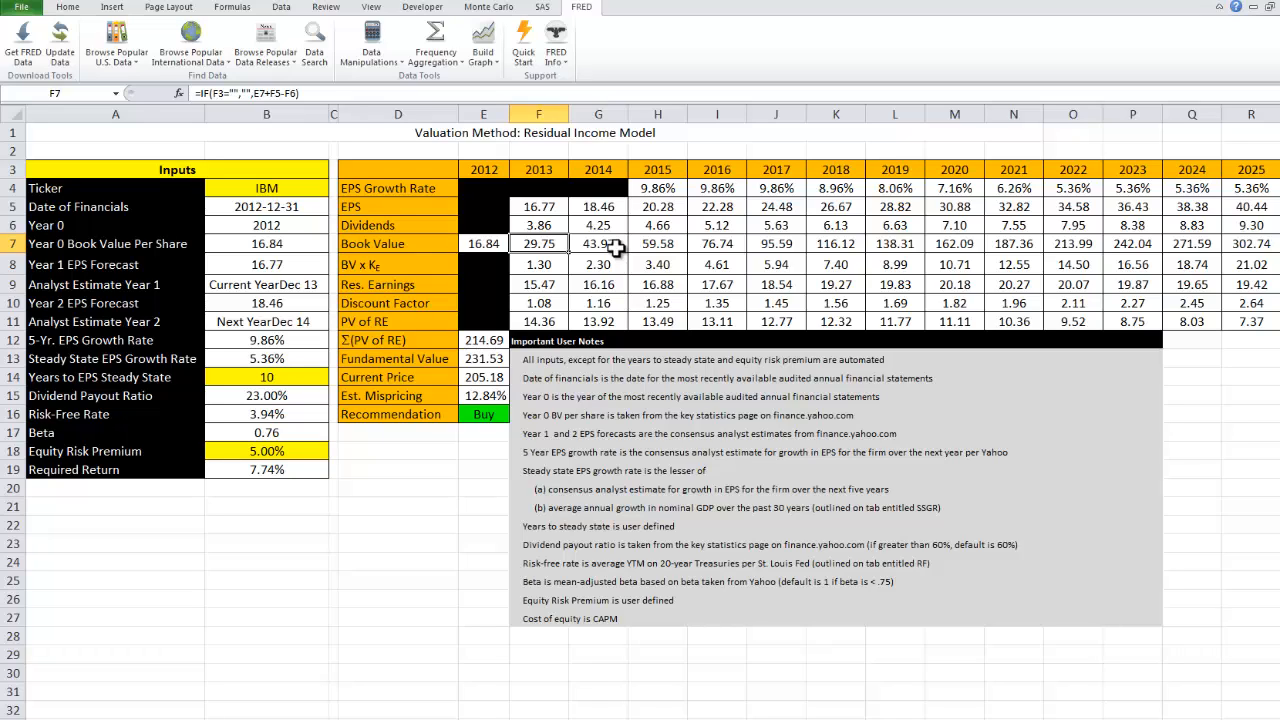
- Find the Dividend Payout Ratio among the inputs and inspect its formula in cell B15
{"action": "key", "text": "Left"}
{"action": "key", "text": "Left"}
{"action": "key", "text": "Left"}
{"action": "key", "text": "Left"}
{"action": "key", "text": "Left"}
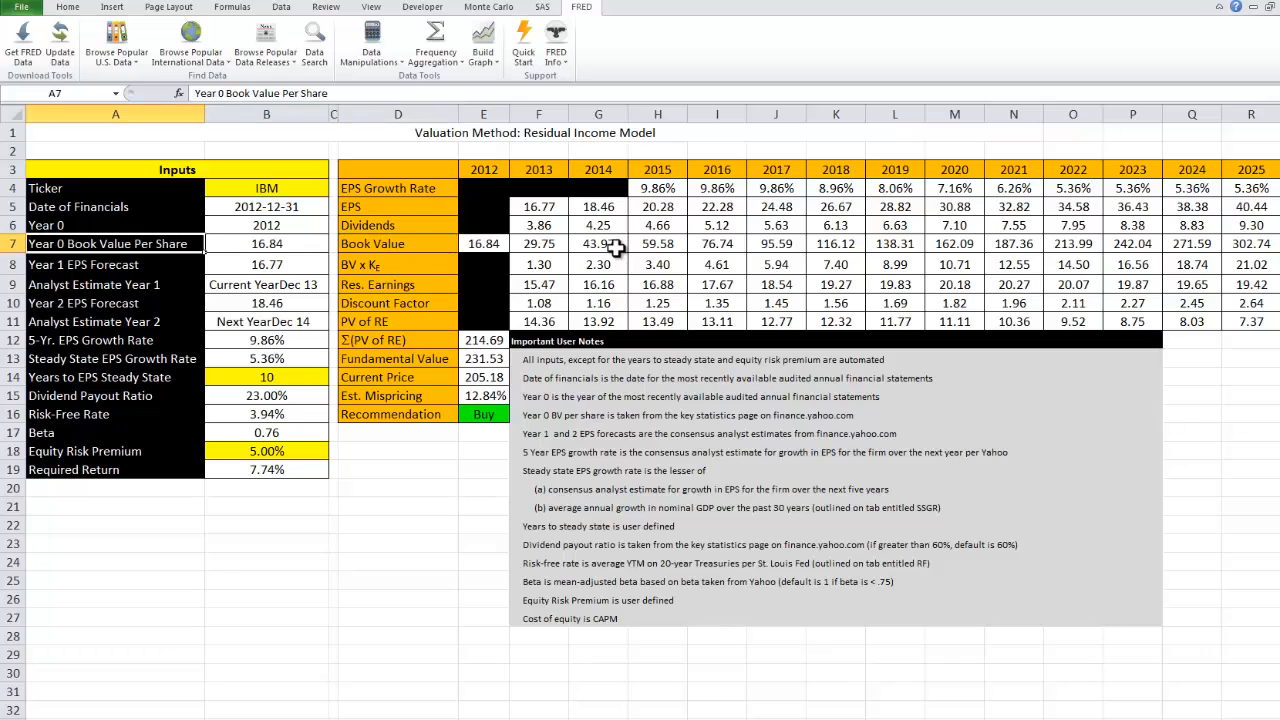
{"action": "key", "text": "Down"}
{"action": "key", "text": "Down"}
{"action": "key", "text": "Down"}
{"action": "key", "text": "Down"}
{"action": "key", "text": "Down"}
{"action": "key", "text": "Down"}
{"action": "key", "text": "Right"}
{"action": "key", "text": "Down"}
{"action": "key", "text": "Down"}
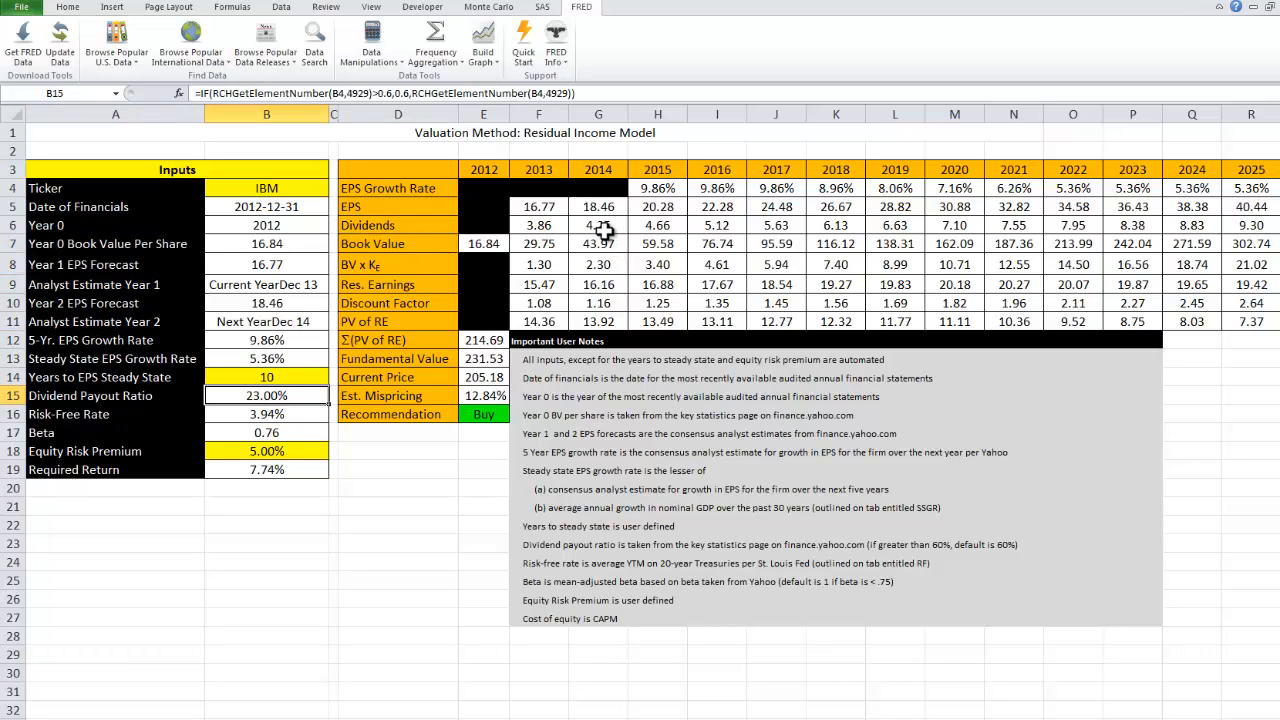
- Trace the EPS values from 2013 to 2022 and highlight the Dividends row from 2013 to 2023
{"action": "left_click", "coordinate": [548, 207]}
{"action": "left_click", "coordinate": [598, 207]}
{"action": "left_click", "coordinate": [657, 207]}
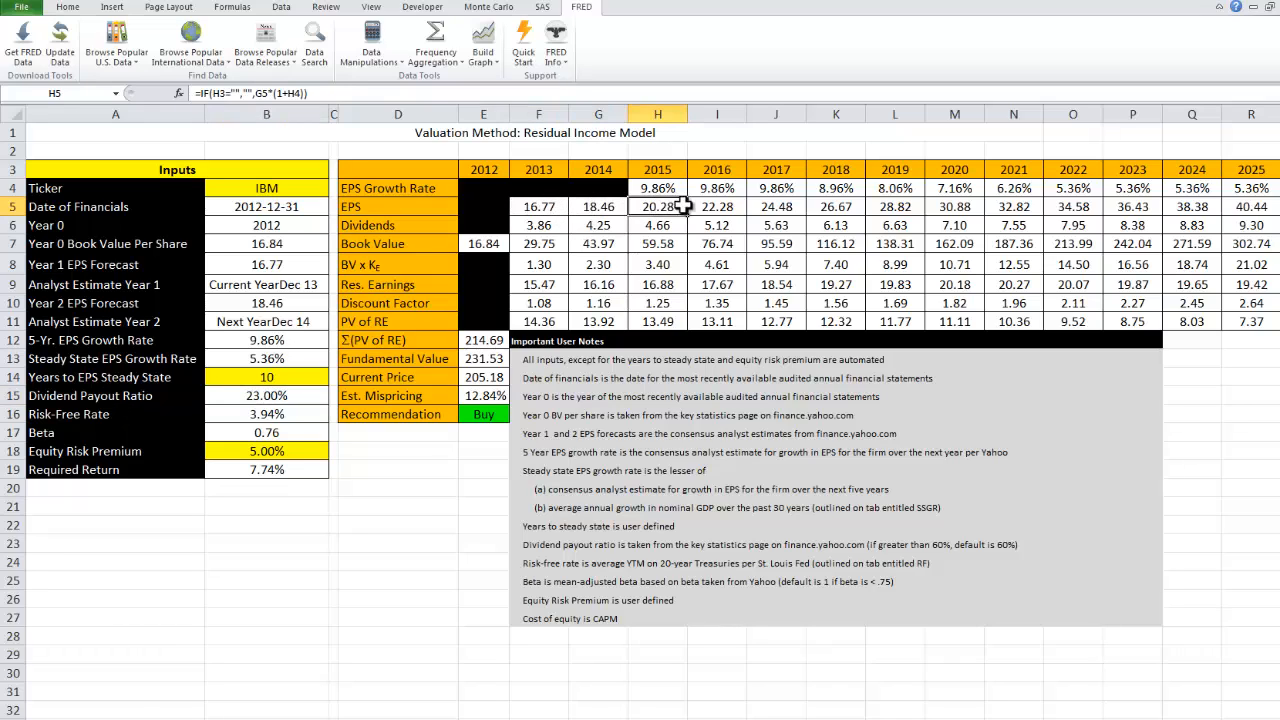
{"action": "left_click", "coordinate": [716, 207]}
{"action": "left_click", "coordinate": [776, 207]}
{"action": "left_click", "coordinate": [845, 205]}
{"action": "left_click", "coordinate": [895, 207]}
{"action": "left_click", "coordinate": [955, 207]}
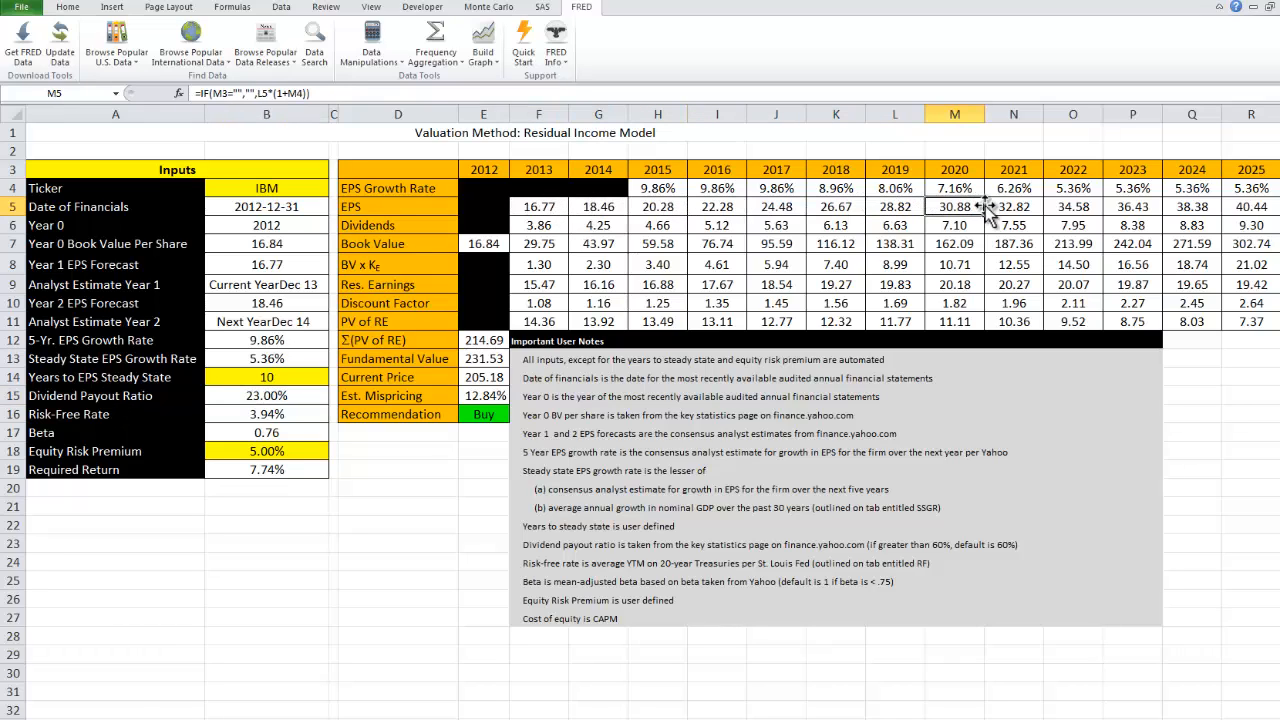
{"action": "left_click", "coordinate": [1013, 207]}
{"action": "left_click", "coordinate": [1050, 207]}
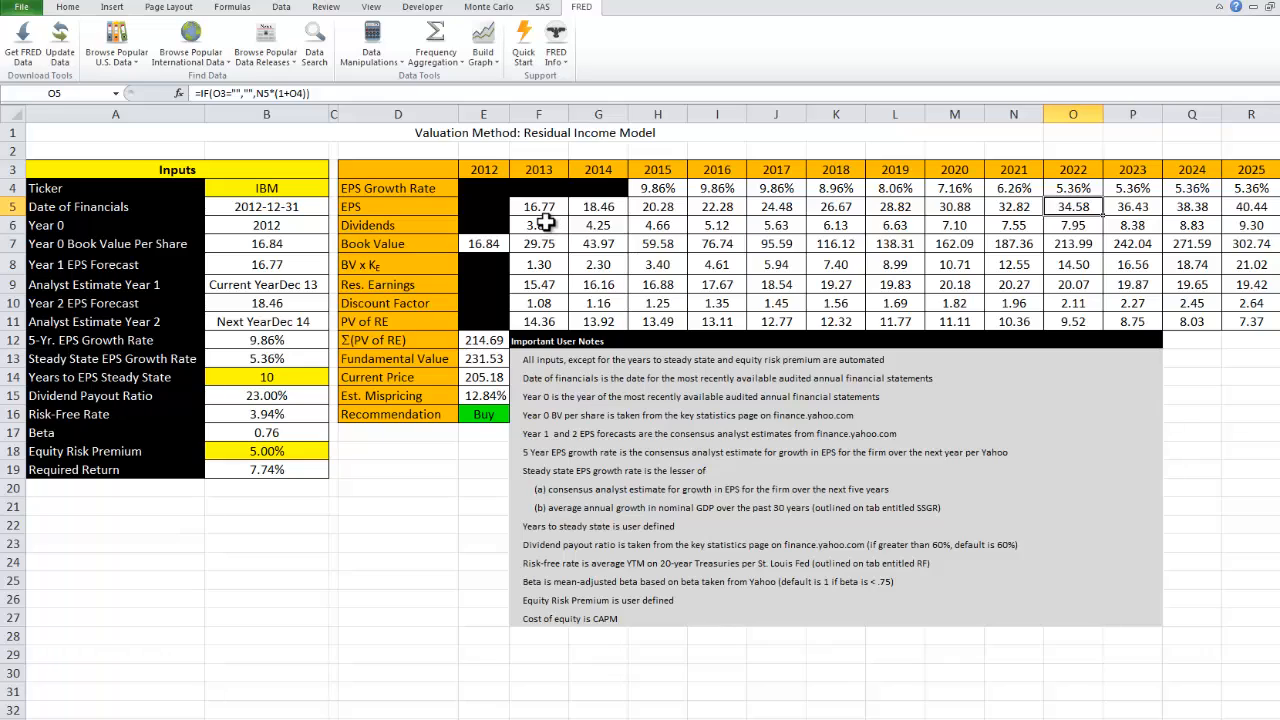
{"action": "left_click_drag", "start_coordinate": [550, 224], "coordinate": [1095, 245]}
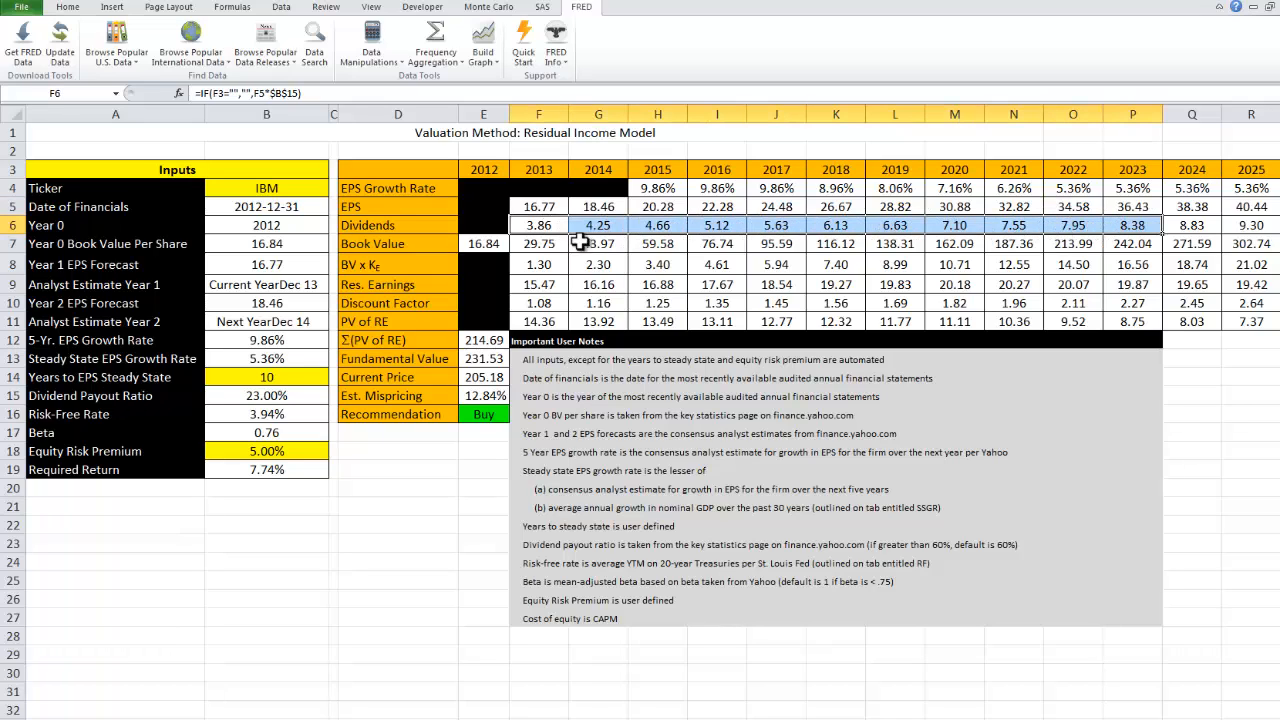
- Trace the 2013 Book Value formula through prior book value, EPS and dividends, and highlight the Book Value row from 2013 to 2024
{"action": "left_click", "coordinate": [540, 243]}
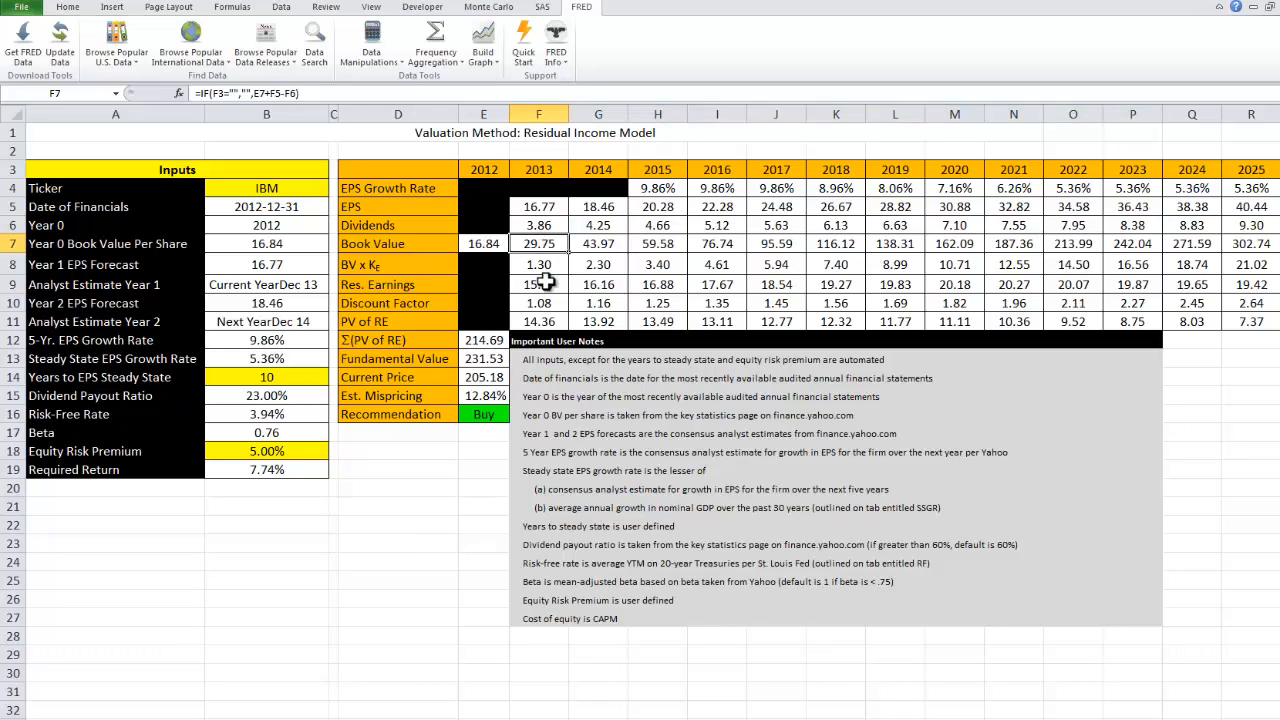
{"action": "left_click", "coordinate": [493, 244]}
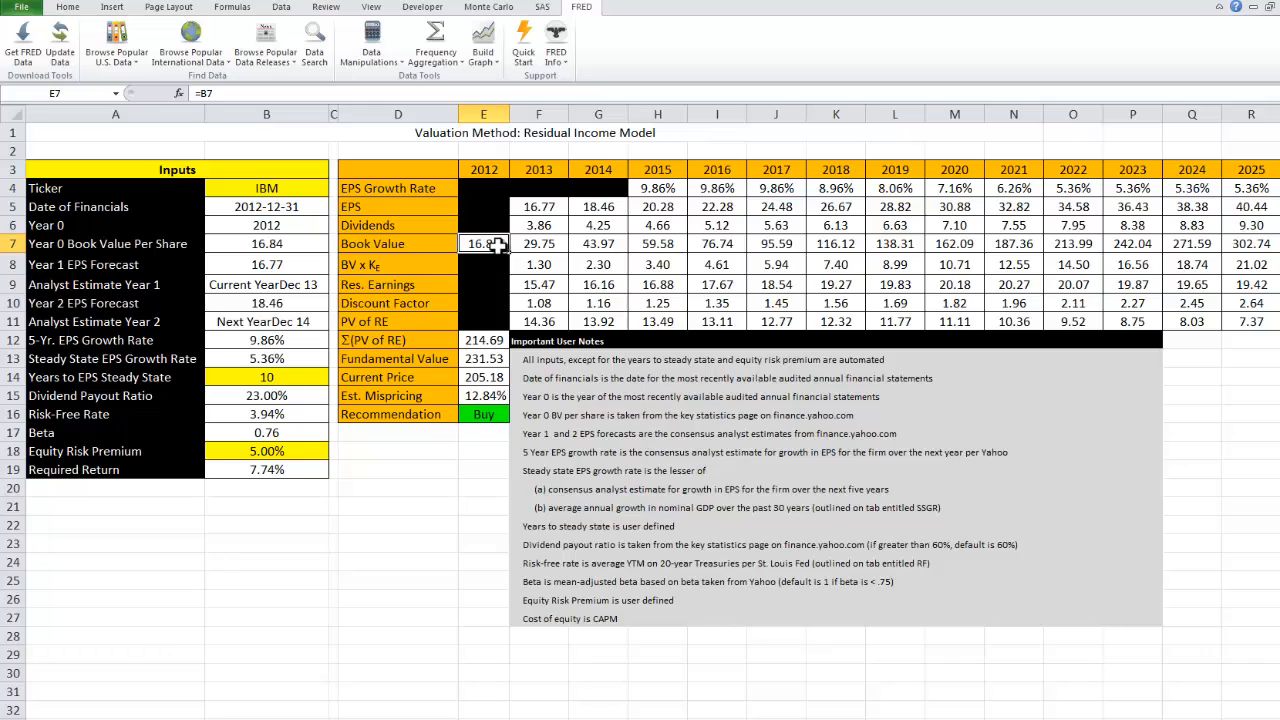
{"action": "left_click", "coordinate": [541, 208]}
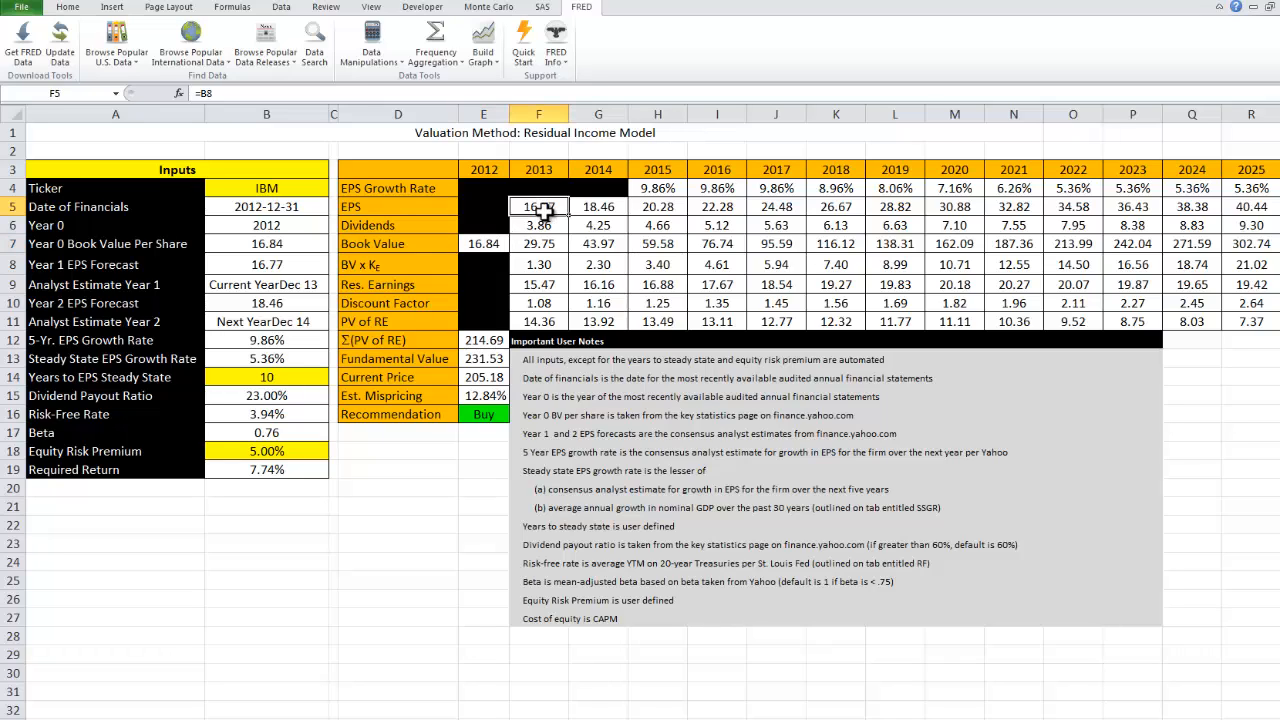
{"action": "left_click", "coordinate": [543, 226]}
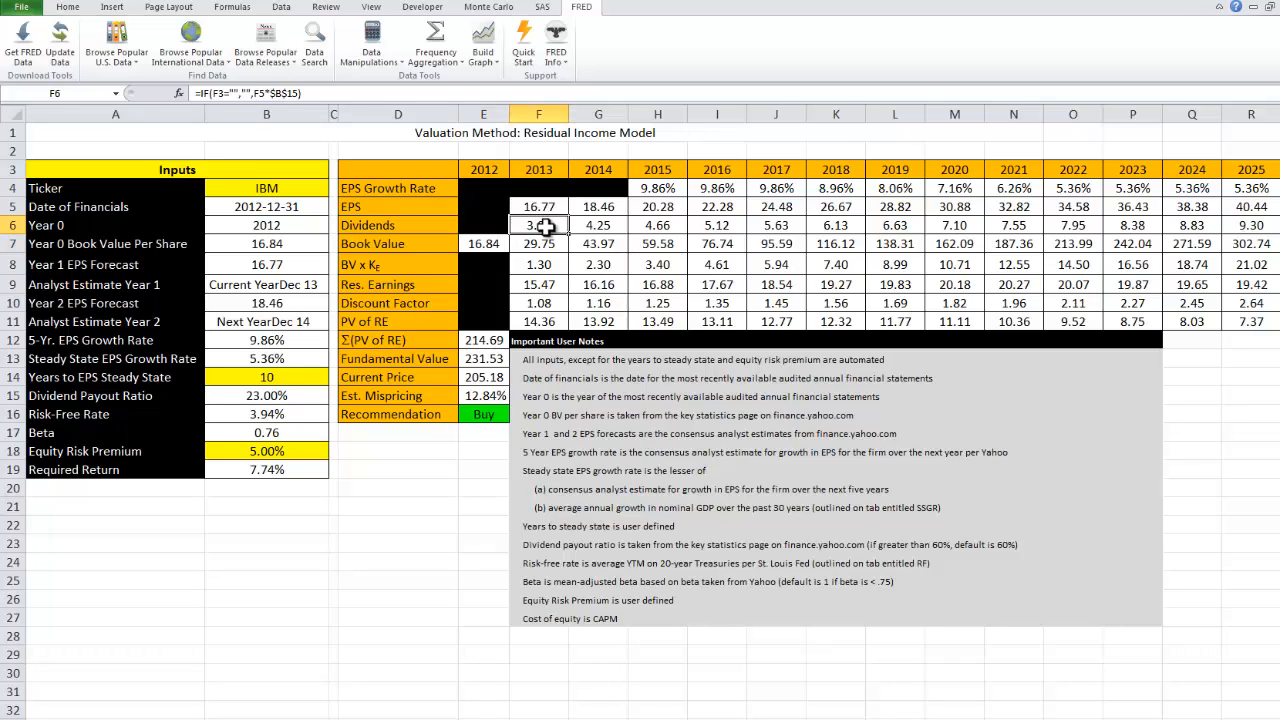
{"action": "left_click", "coordinate": [545, 244]}
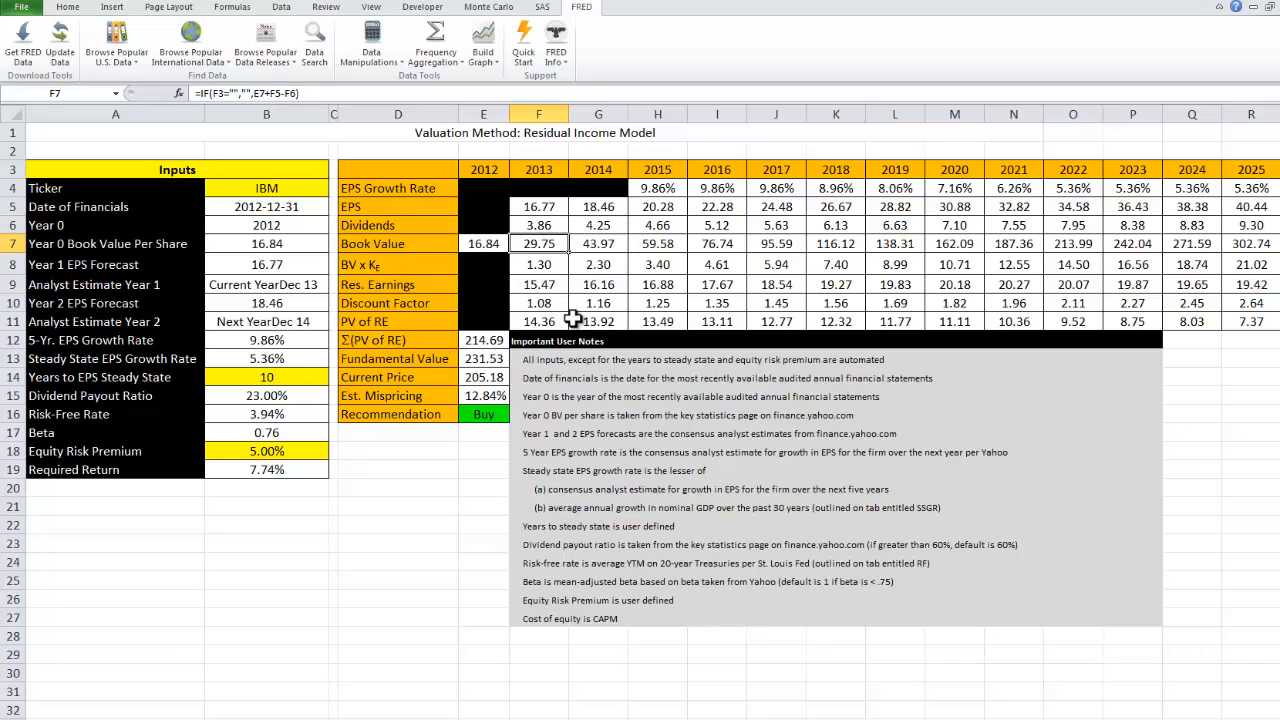
{"action": "left_click_drag", "start_coordinate": [556, 244], "coordinate": [1190, 244]}
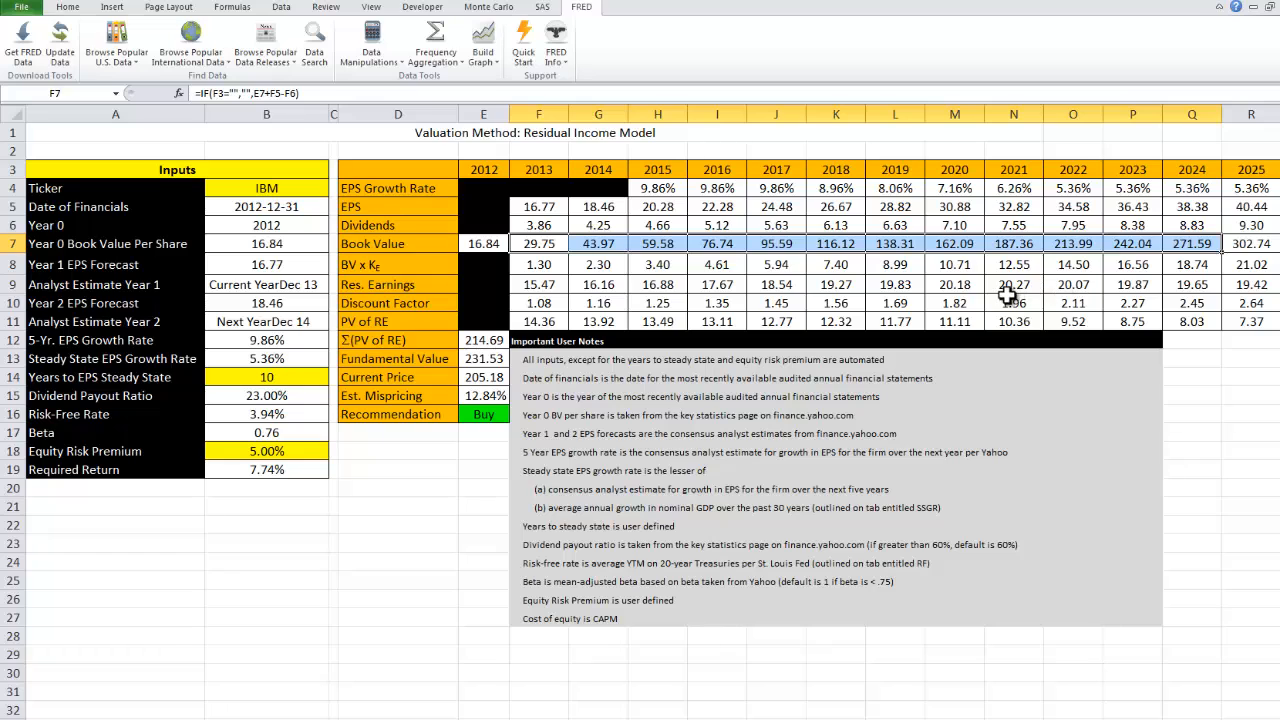
- Compare the residual earnings definition on the RIM slide with the 2013 BV x KE formula and the 2012 book value it uses
{"action": "key", "text": "alt+Tab"}
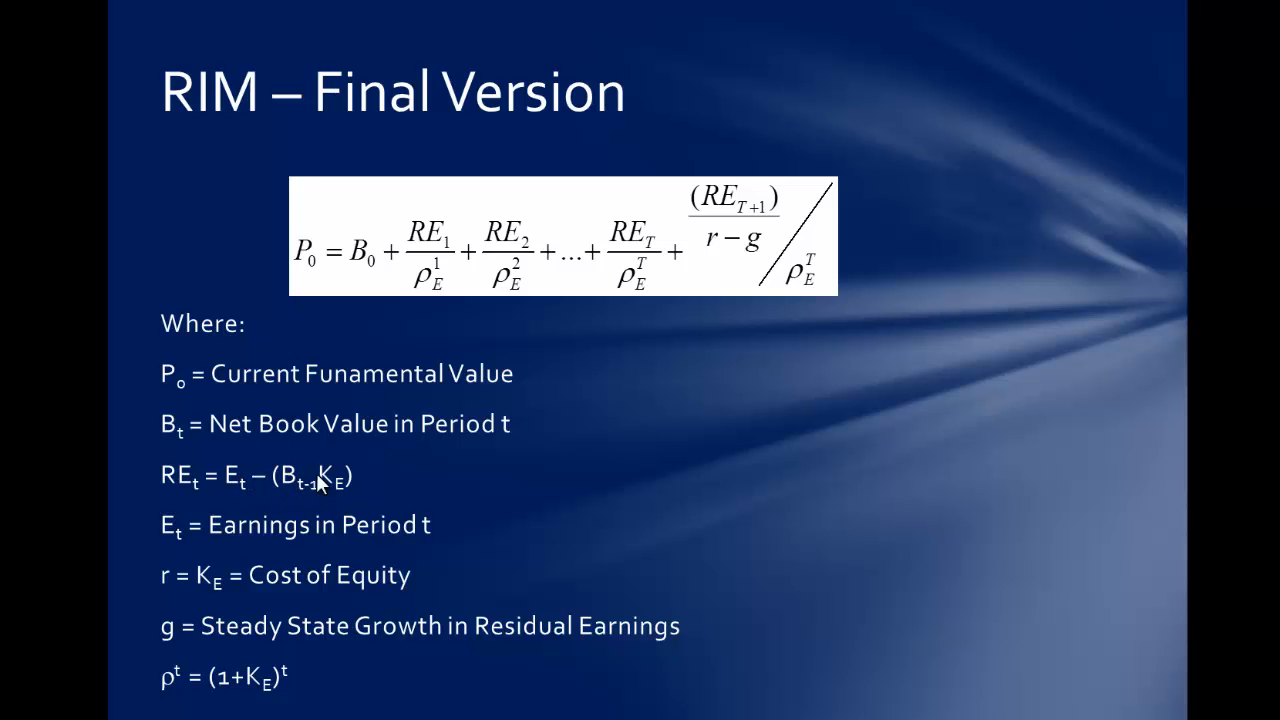
{"action": "key", "text": "alt+Tab"}
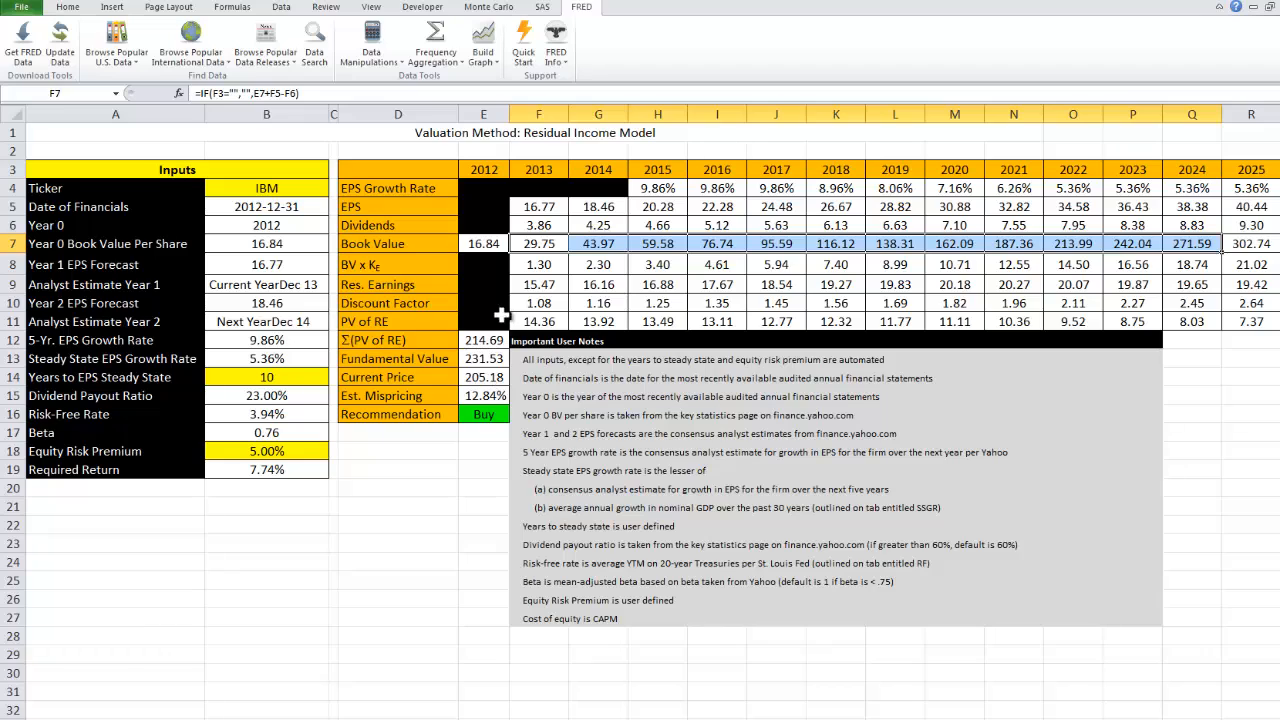
{"action": "left_click", "coordinate": [537, 265]}
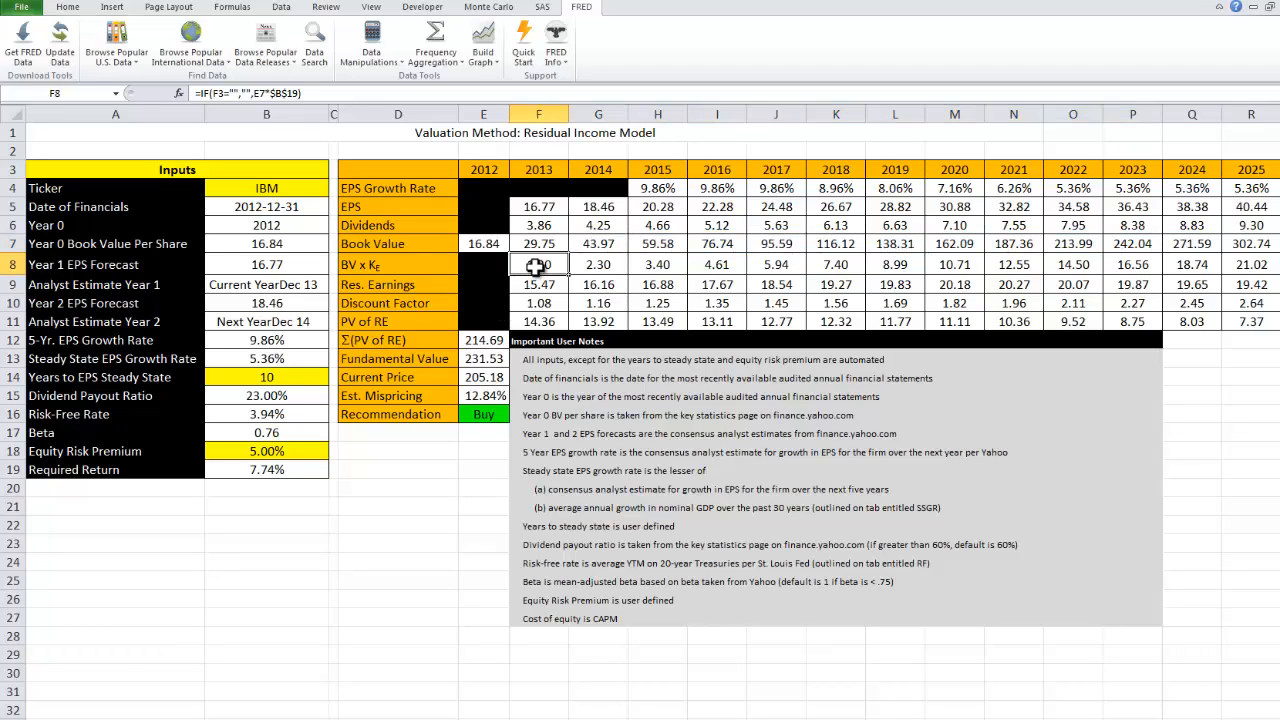
{"action": "left_click", "coordinate": [493, 244]}
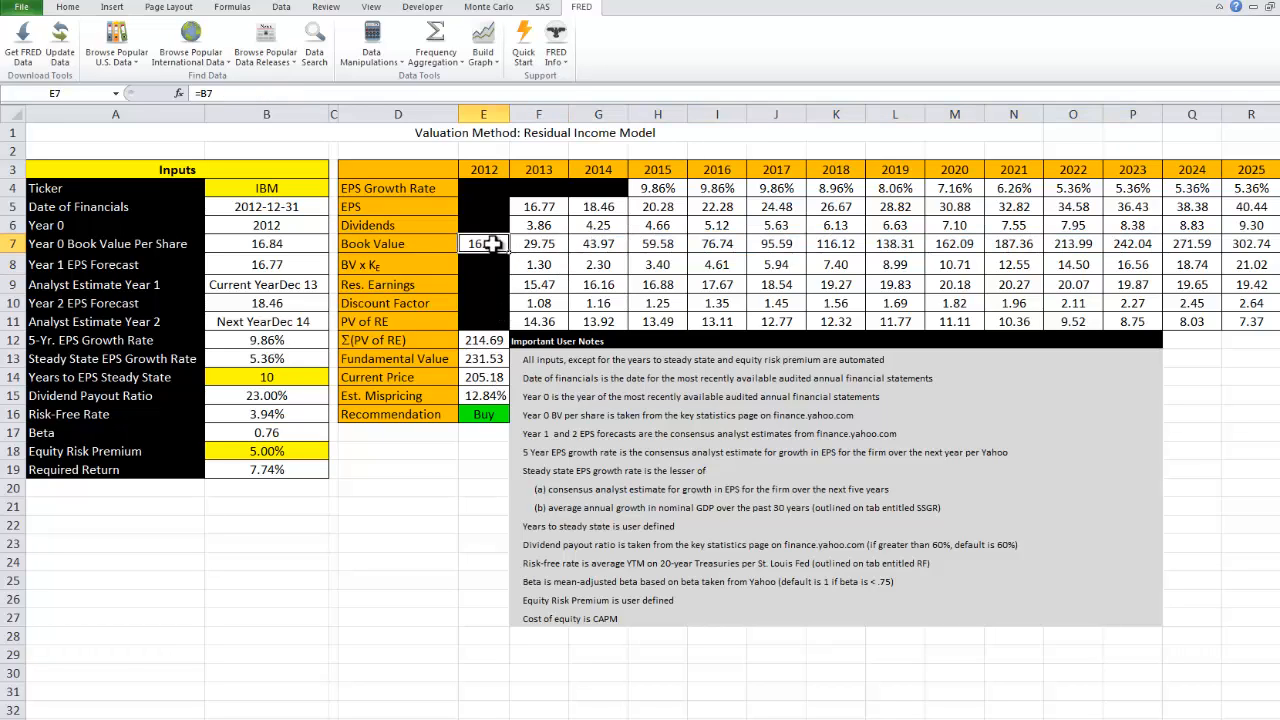
{"action": "left_click", "coordinate": [521, 262]}
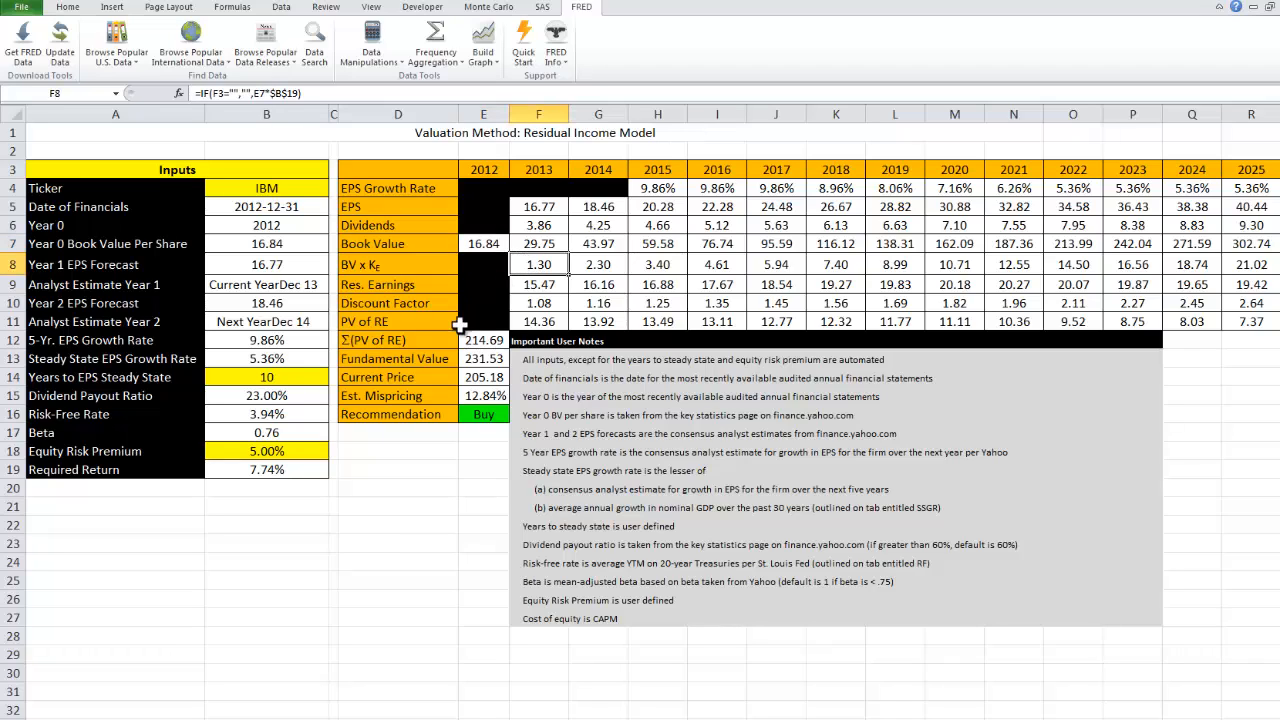
- Trace the 2013 BV x KE formula through the 2012 book value and required return, and highlight that row from 2013 to 2021
{"action": "left_click", "coordinate": [288, 469]}
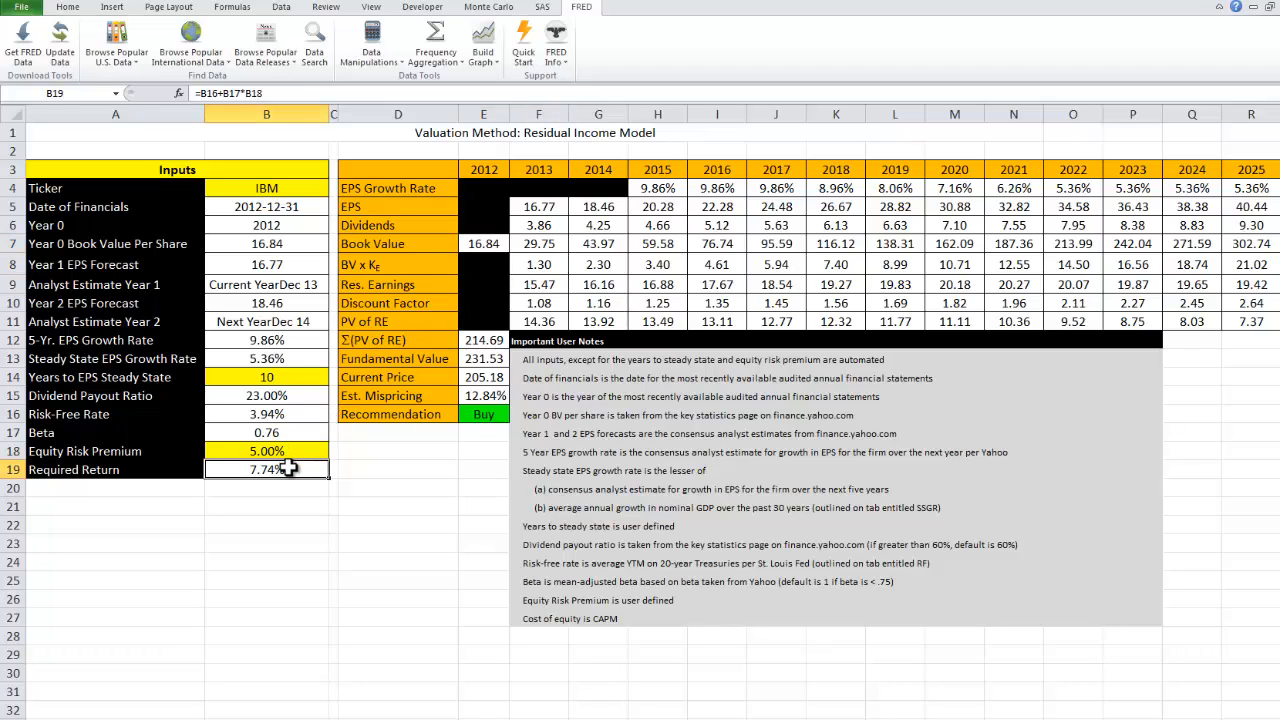
{"action": "left_click", "coordinate": [538, 264]}
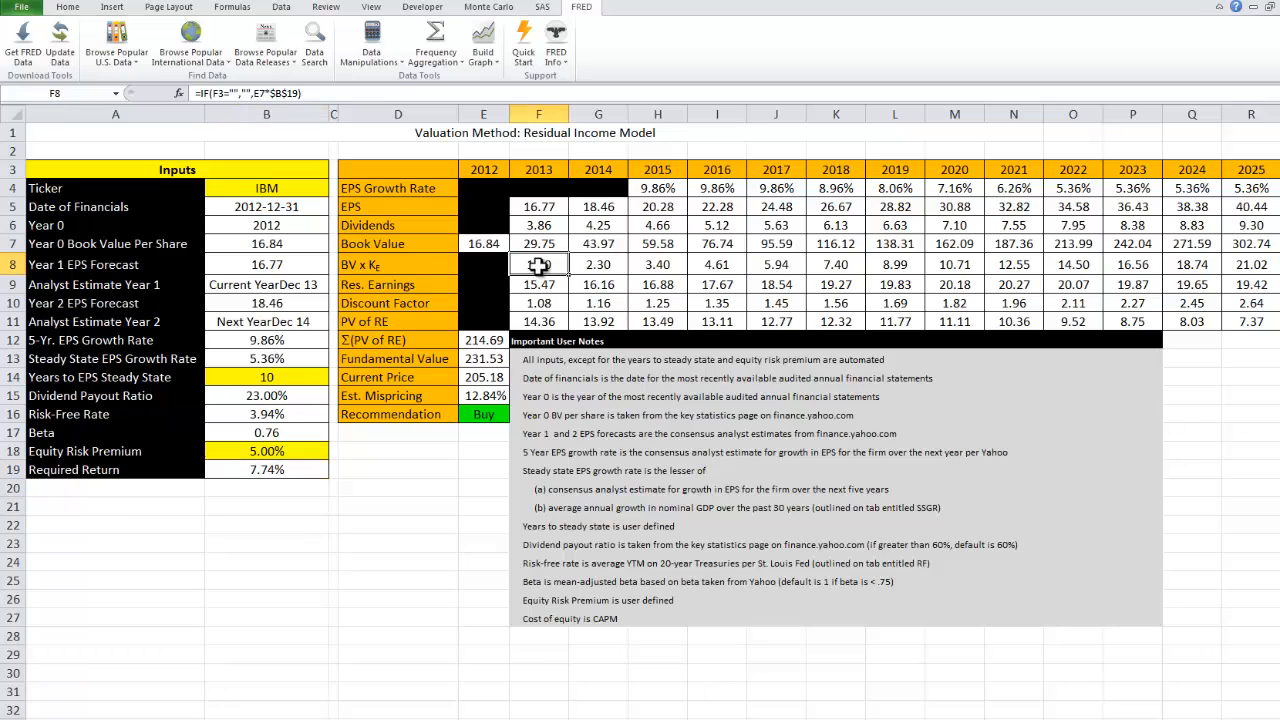
{"action": "left_click", "coordinate": [495, 246]}
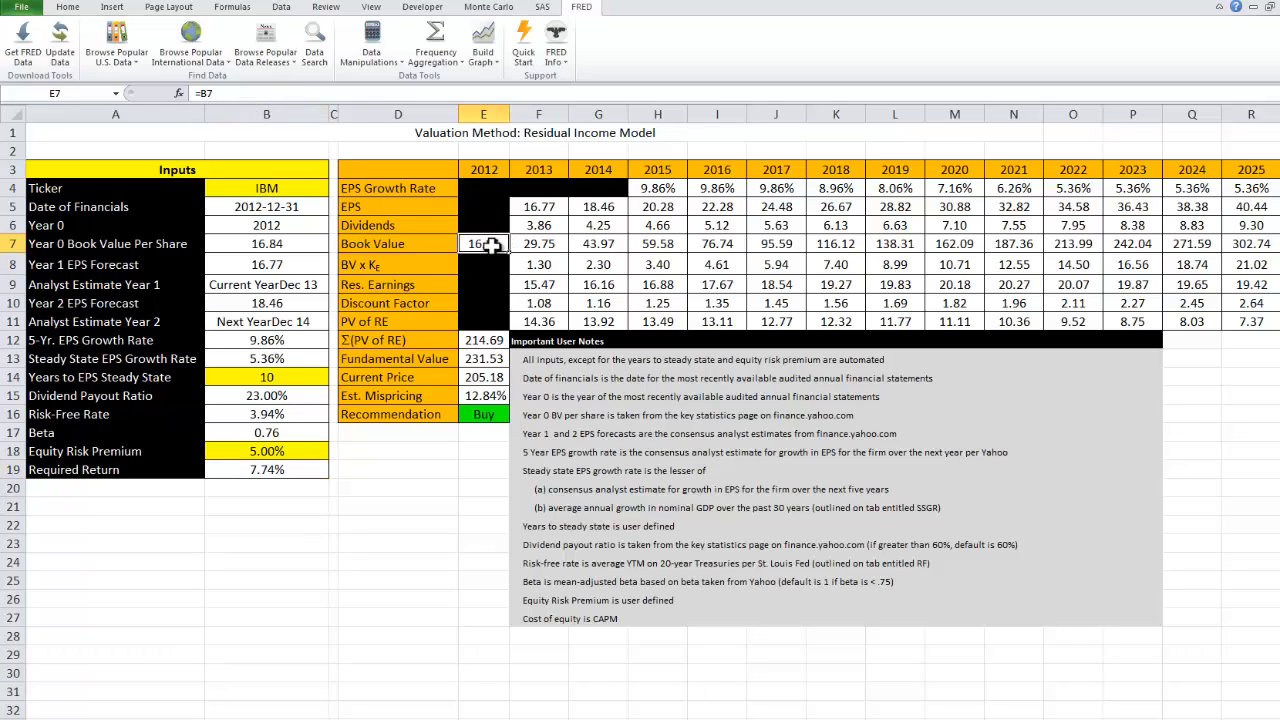
{"action": "left_click", "coordinate": [318, 468]}
{"action": "left_click_drag", "start_coordinate": [538, 262], "coordinate": [1008, 265]}
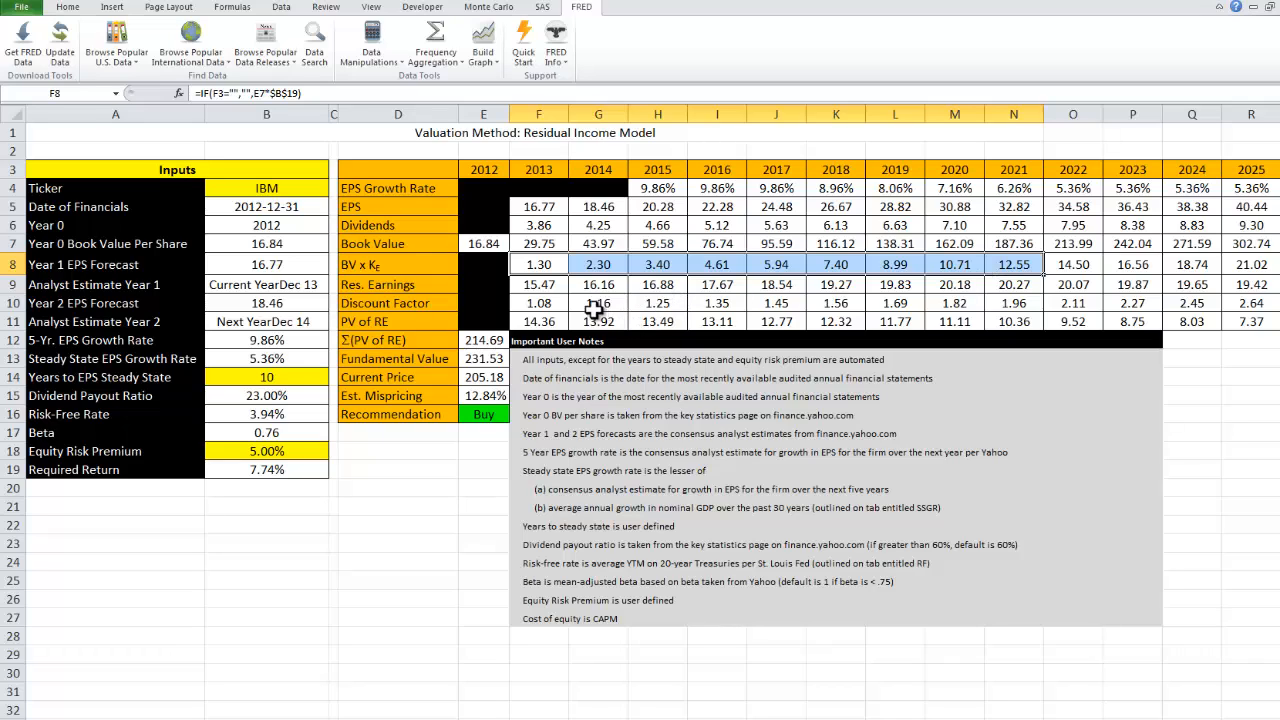
- Trace the 2013 residual earnings formula in cell F9 through the 2013 EPS and BV x KE values
{"action": "left_click", "coordinate": [545, 207]}
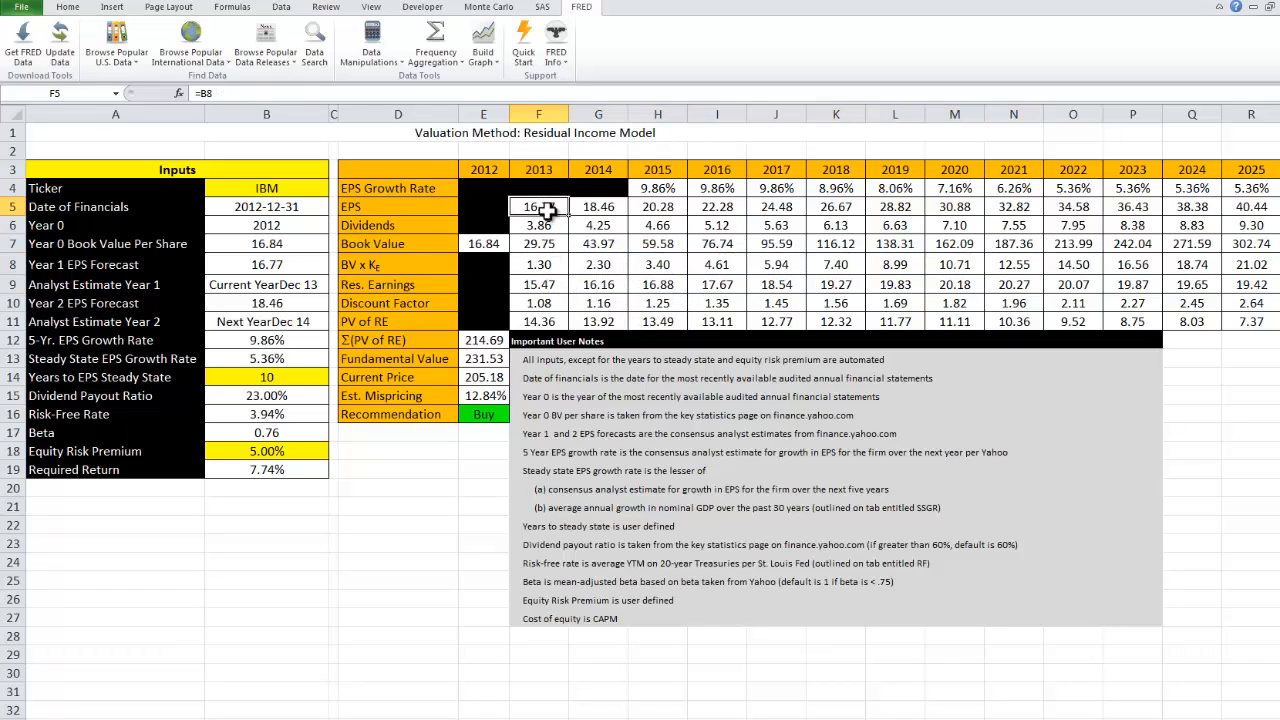
{"action": "left_click", "coordinate": [545, 264]}
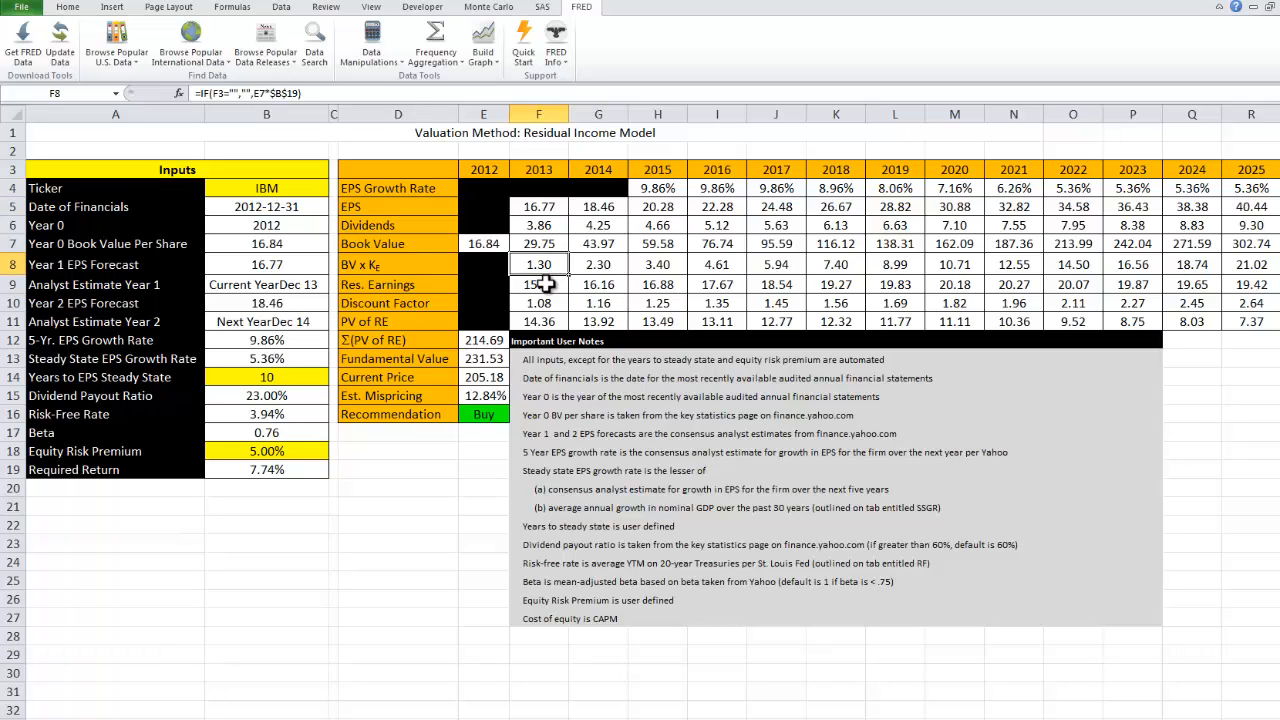
{"action": "left_click", "coordinate": [546, 285]}
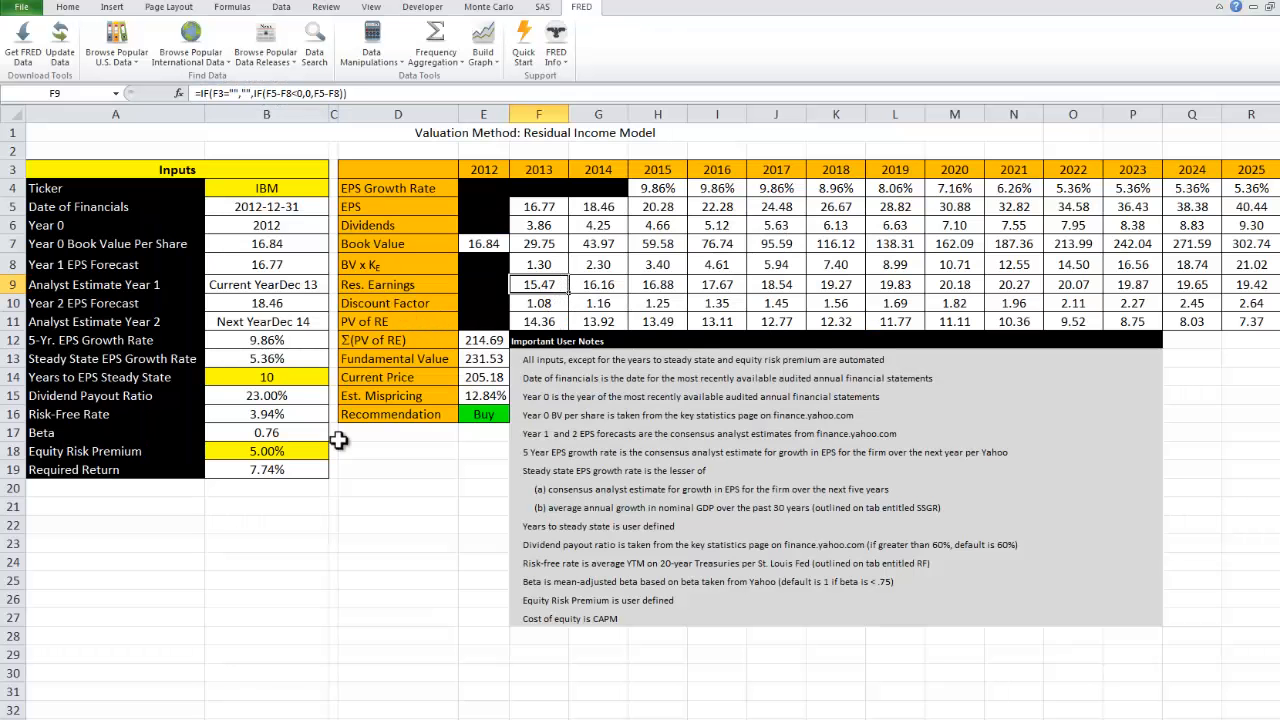
- Relate the discount factor formulas to the required return and forecast years, and highlight the Discount Factor row from 2013 to 2022
{"action": "left_click", "coordinate": [305, 469]}
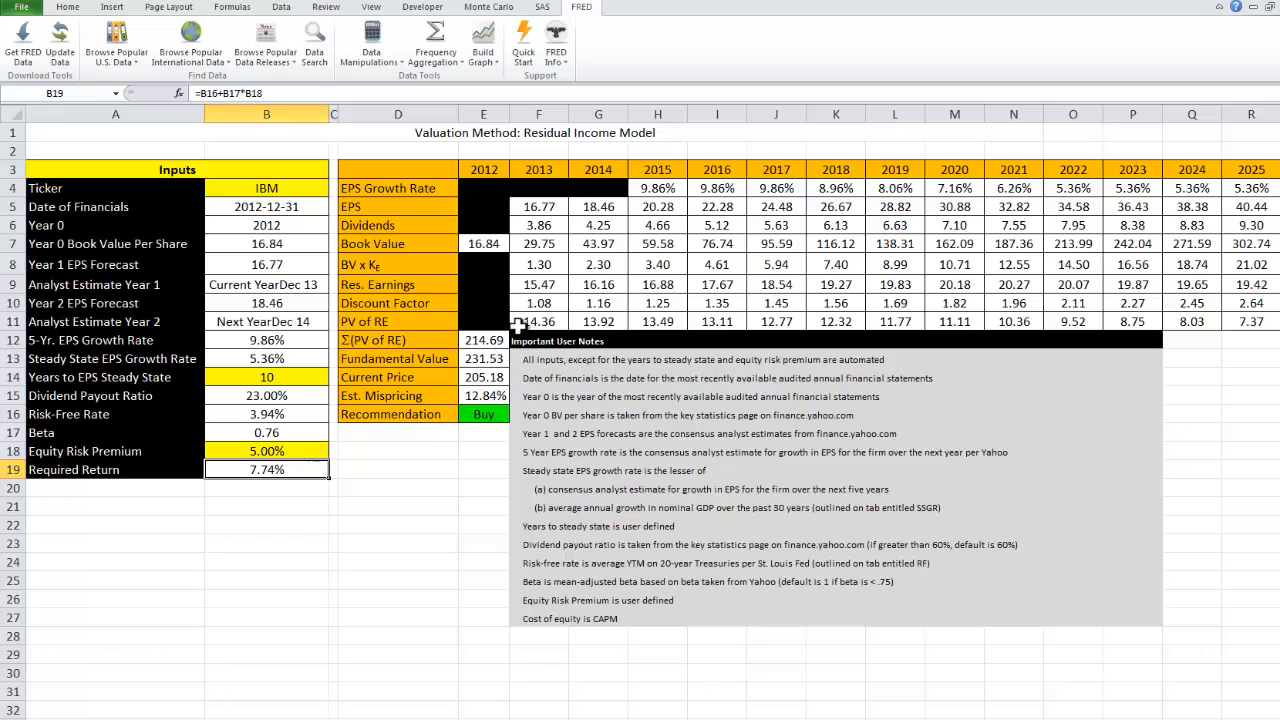
{"action": "left_click", "coordinate": [540, 303]}
{"action": "left_click", "coordinate": [592, 303]}
{"action": "left_click", "coordinate": [678, 303]}
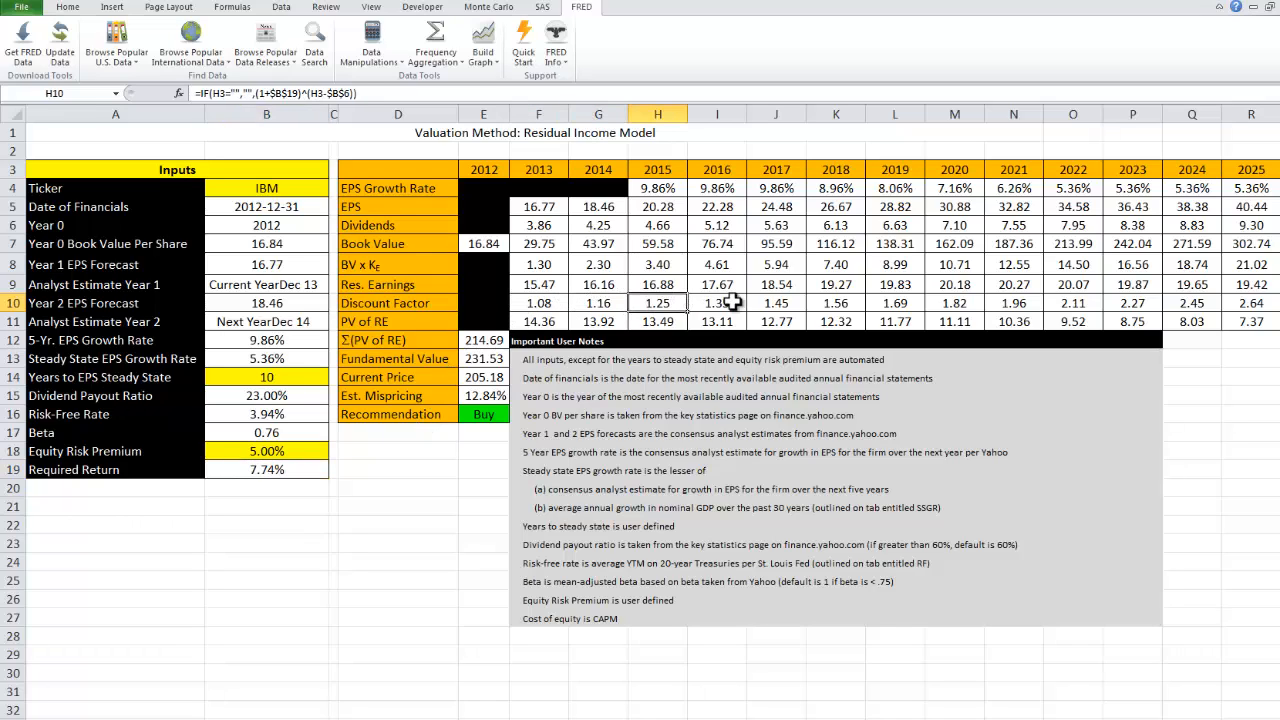
{"action": "left_click", "coordinate": [537, 170]}
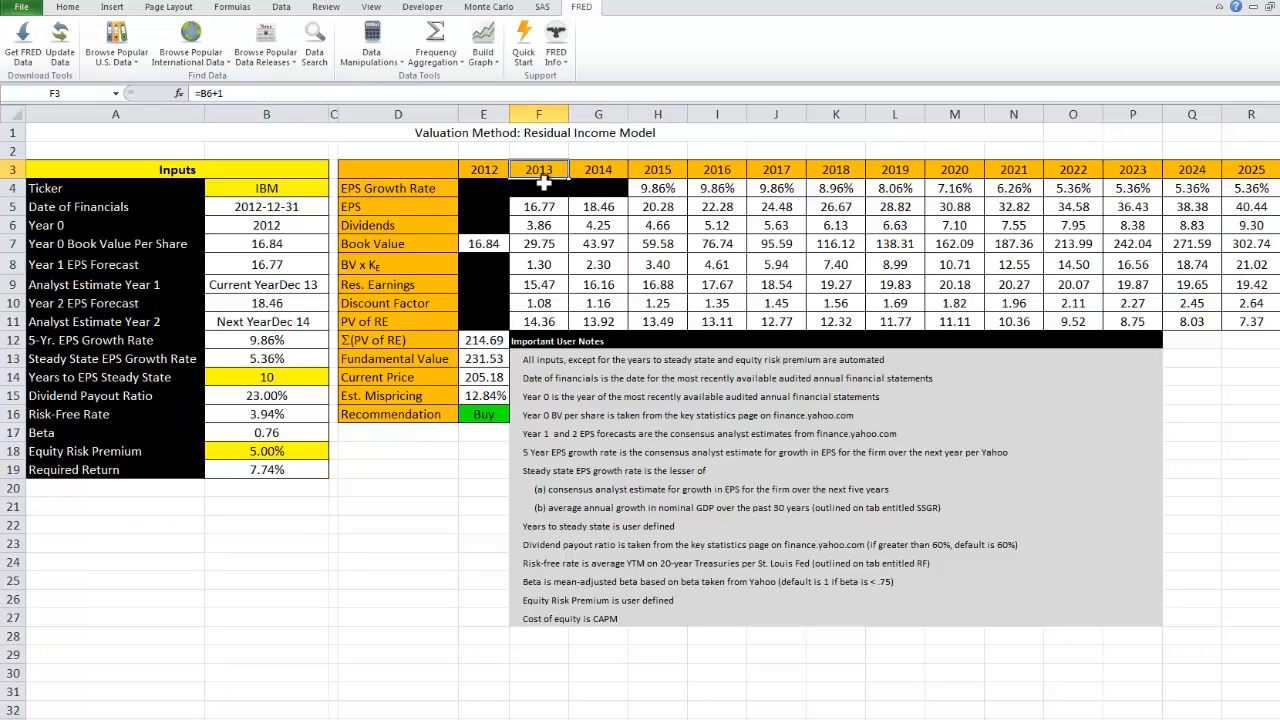
{"action": "left_click", "coordinate": [597, 172]}
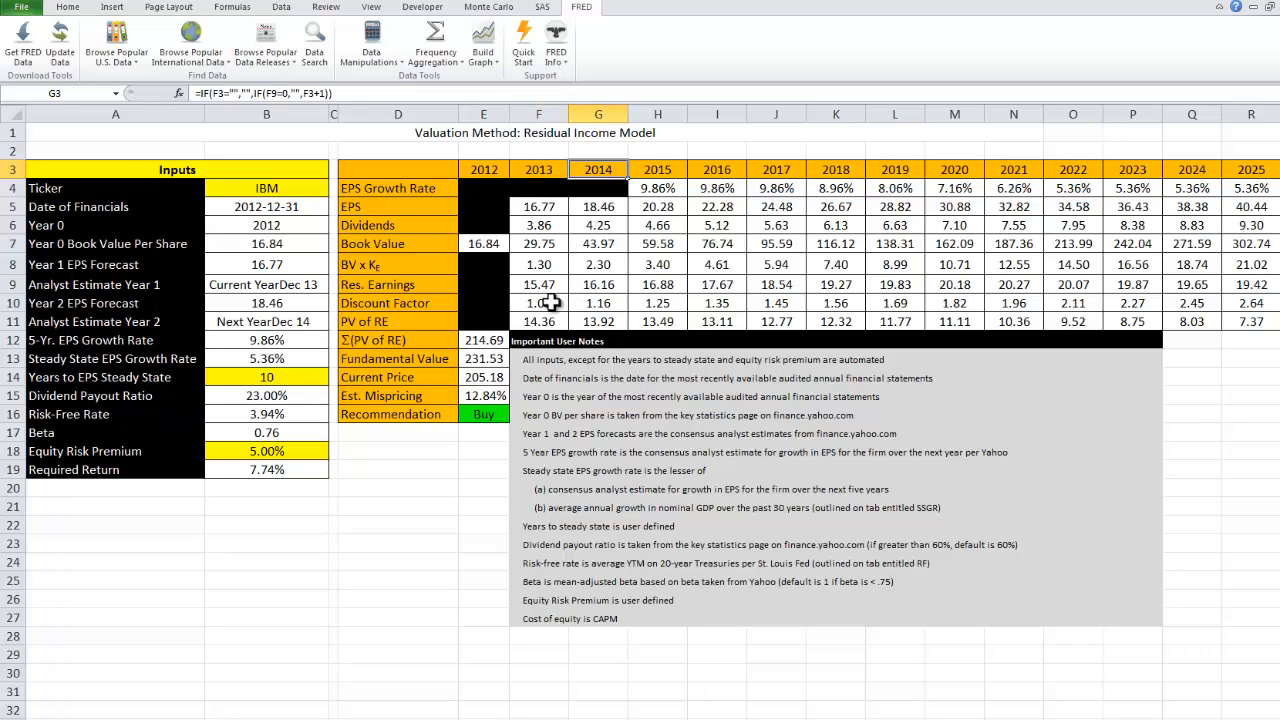
{"action": "left_click_drag", "start_coordinate": [556, 303], "coordinate": [1042, 305]}
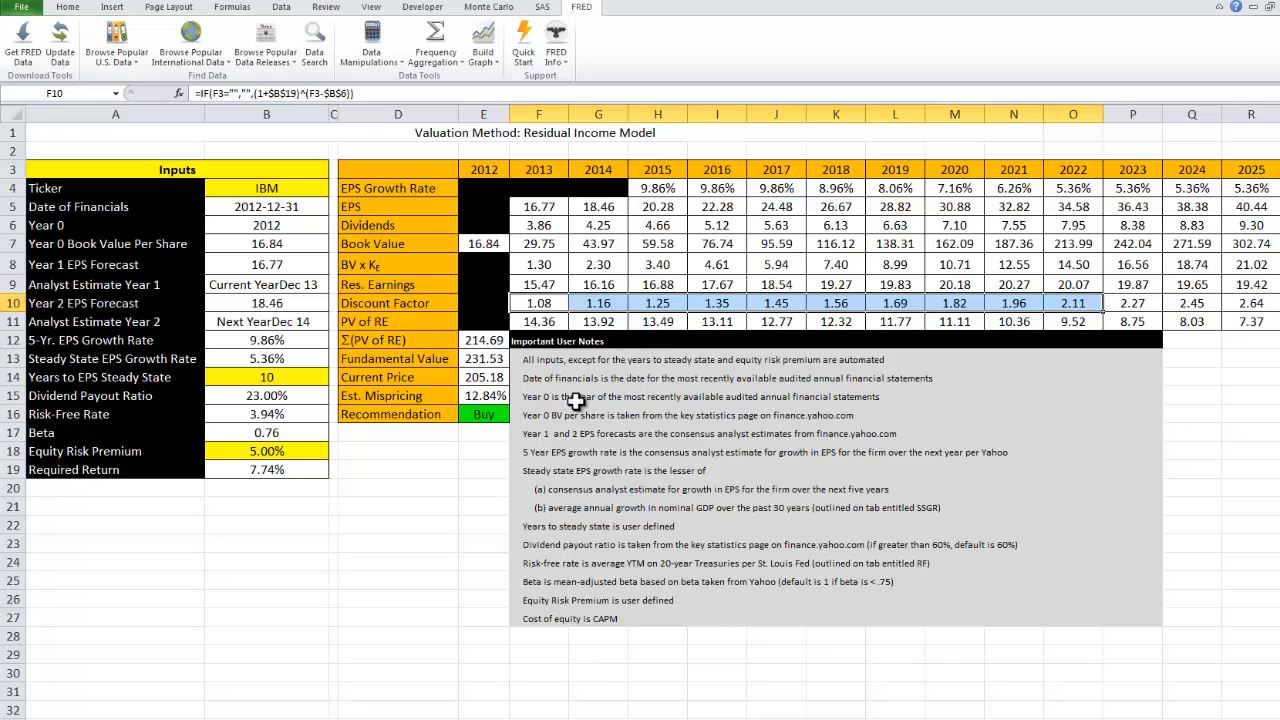
- Trace the PV of RE row from the 2013 residual earnings and inspect the formula summing it in cell E12
{"action": "left_click", "coordinate": [544, 285]}
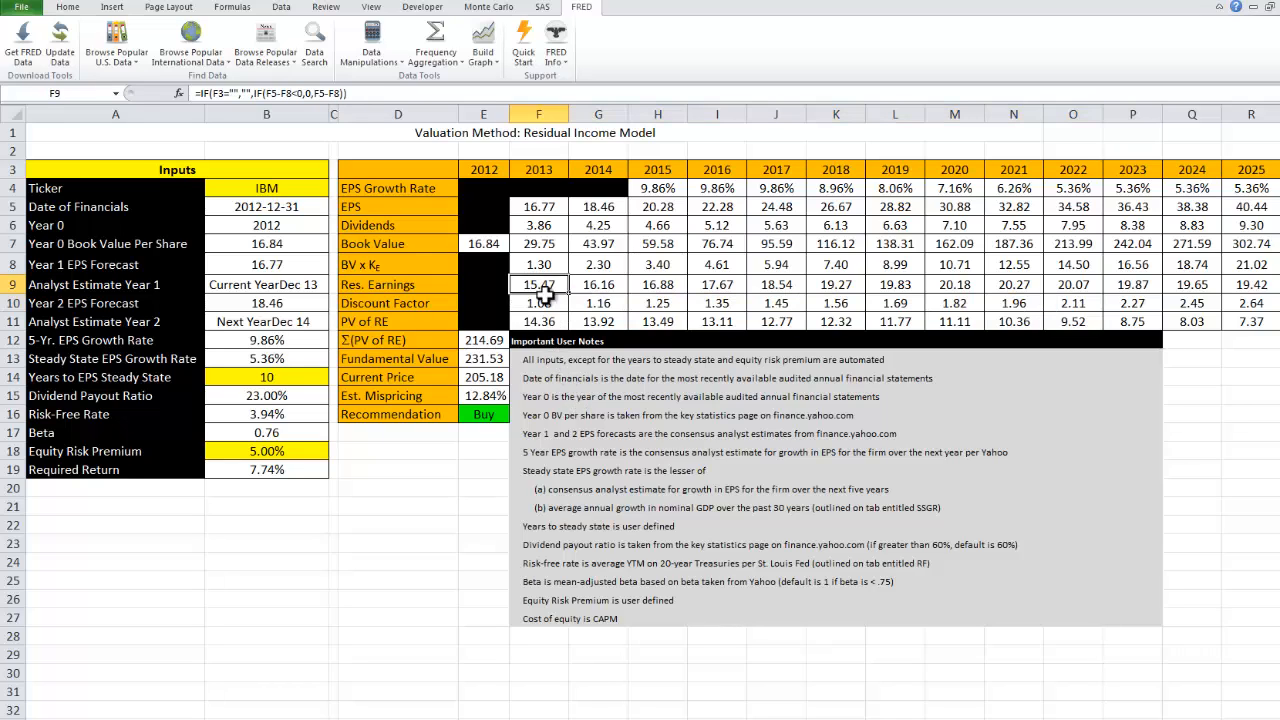
{"action": "left_click_drag", "start_coordinate": [550, 321], "coordinate": [1138, 318]}
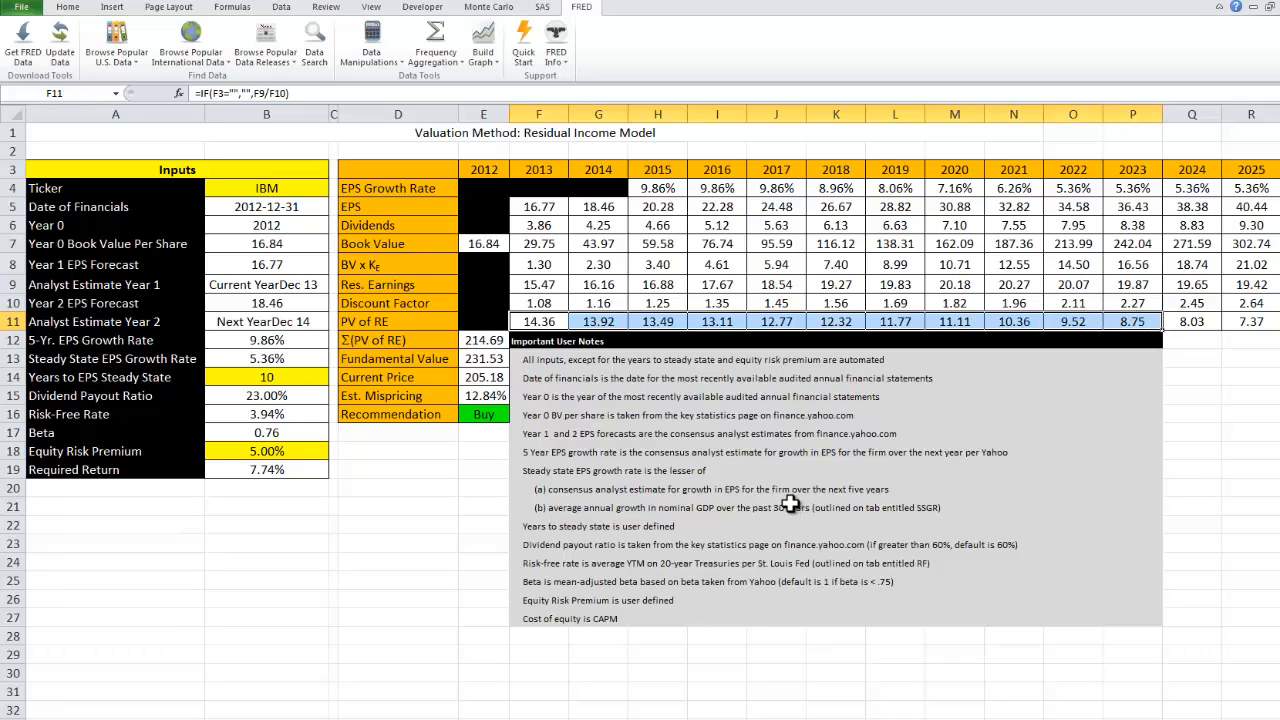
{"action": "left_click", "coordinate": [458, 342]}
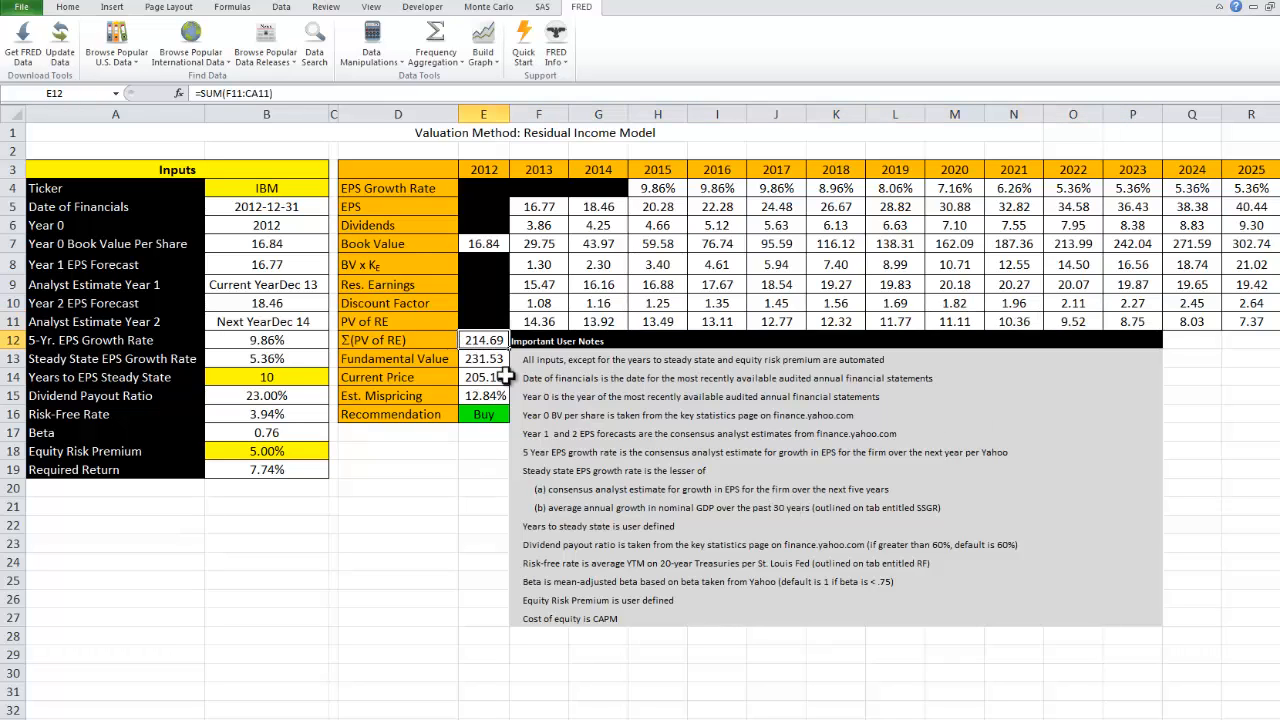
{"action": "left_click_drag", "start_coordinate": [540, 322], "coordinate": [620, 322]}
{"action": "left_click_drag", "start_coordinate": [818, 320], "coordinate": [1205, 321]}
{"action": "left_click", "coordinate": [462, 340]}
- Inspect the 2012 book value and the formulas for Fundamental Value, Current Price, Est. Mispricing and Recommendation
{"action": "left_click", "coordinate": [474, 248]}
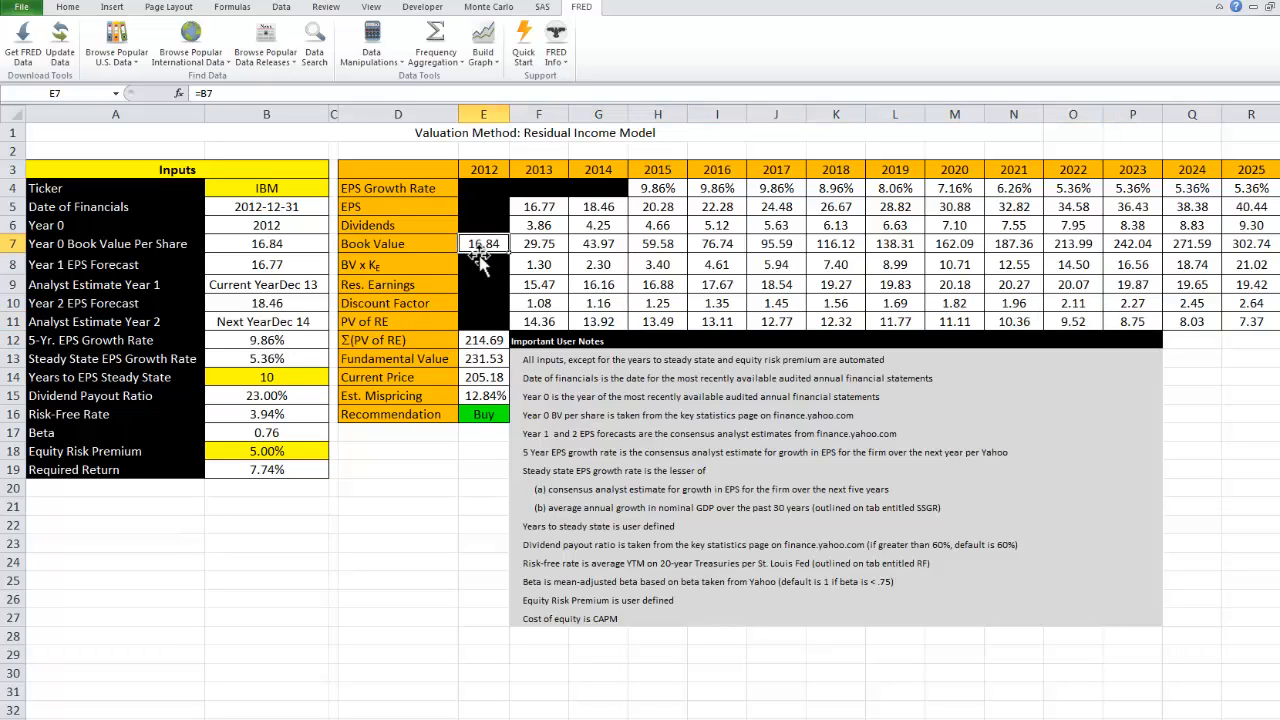
{"action": "left_click", "coordinate": [484, 358]}
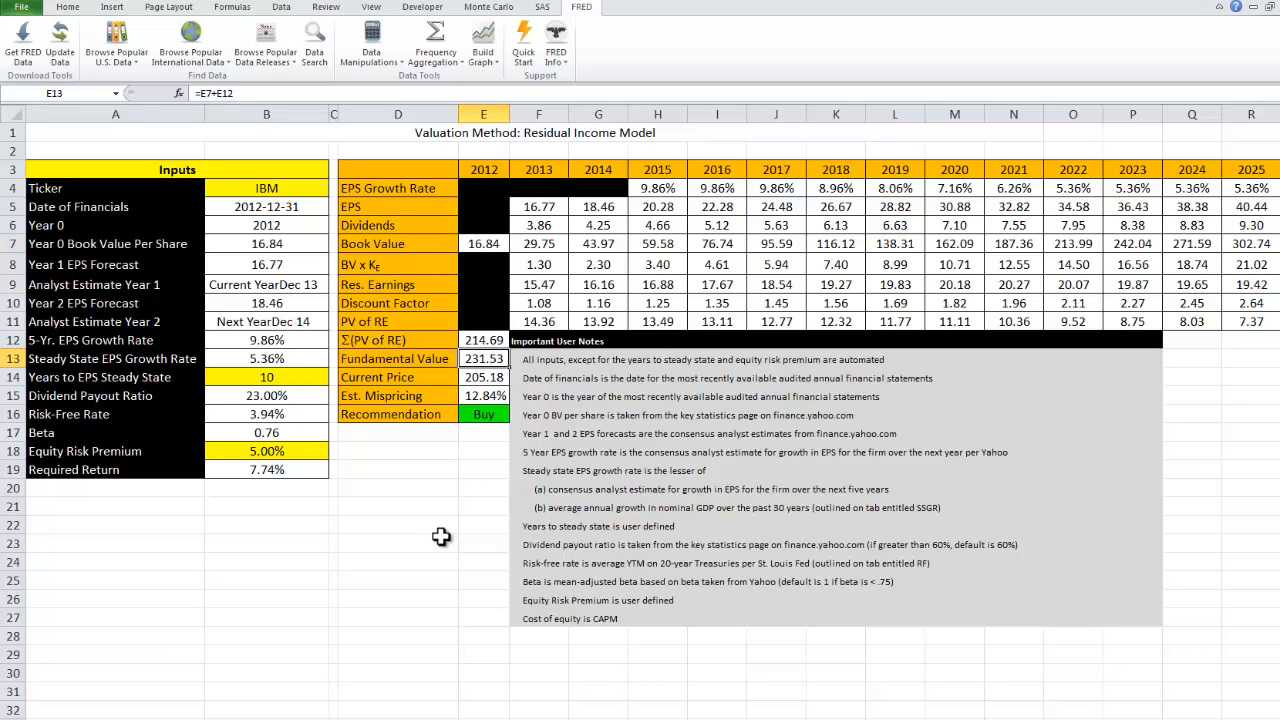
{"action": "key", "text": "Down"}
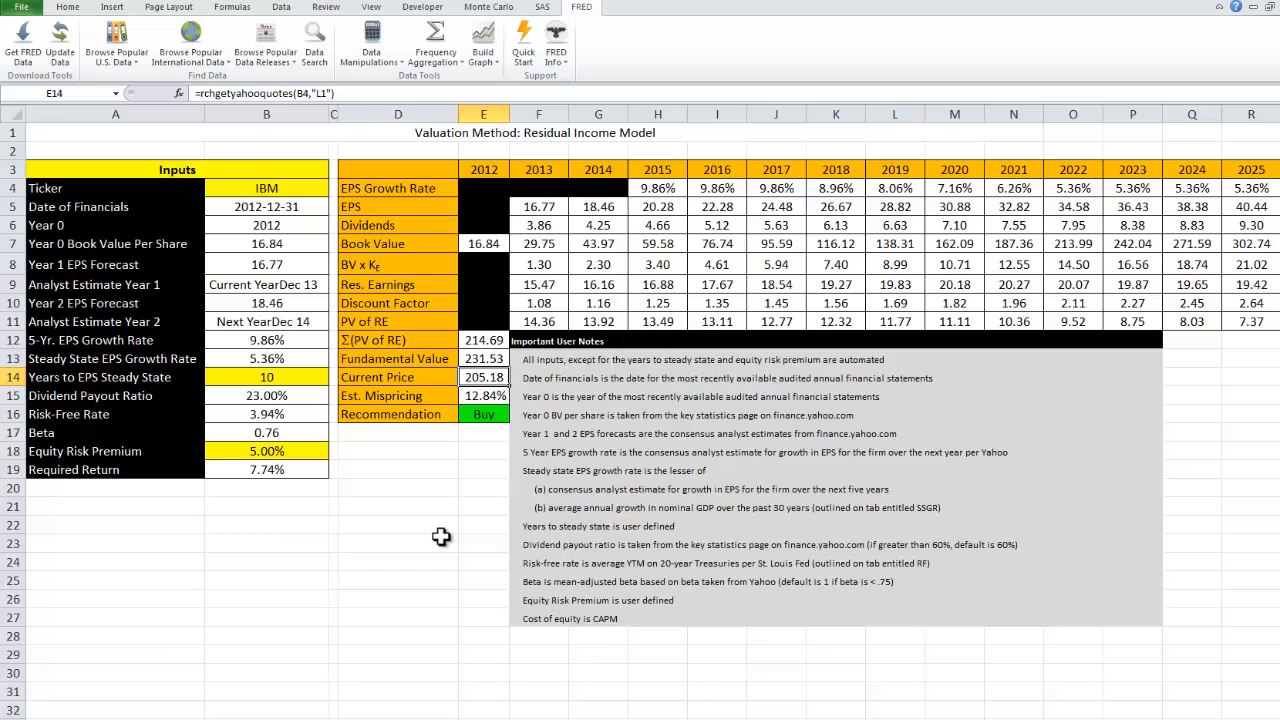
{"action": "key", "text": "Down"}
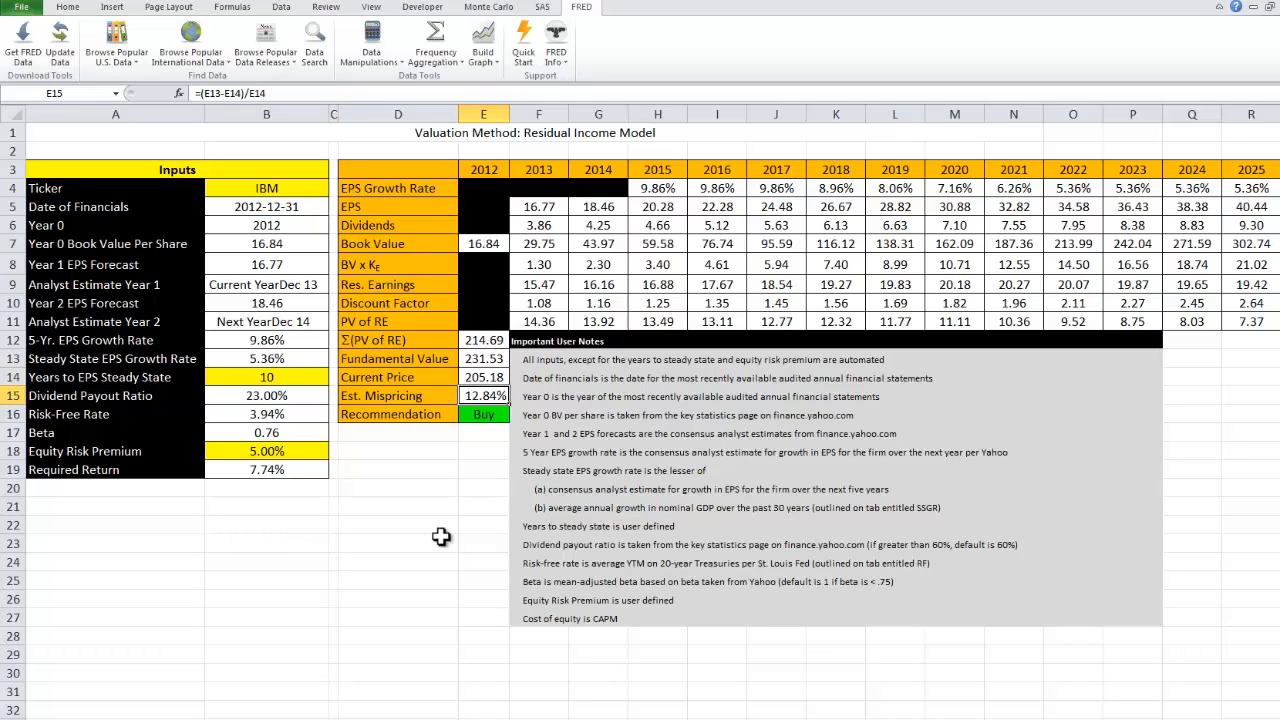
{"action": "key", "text": "Down"}
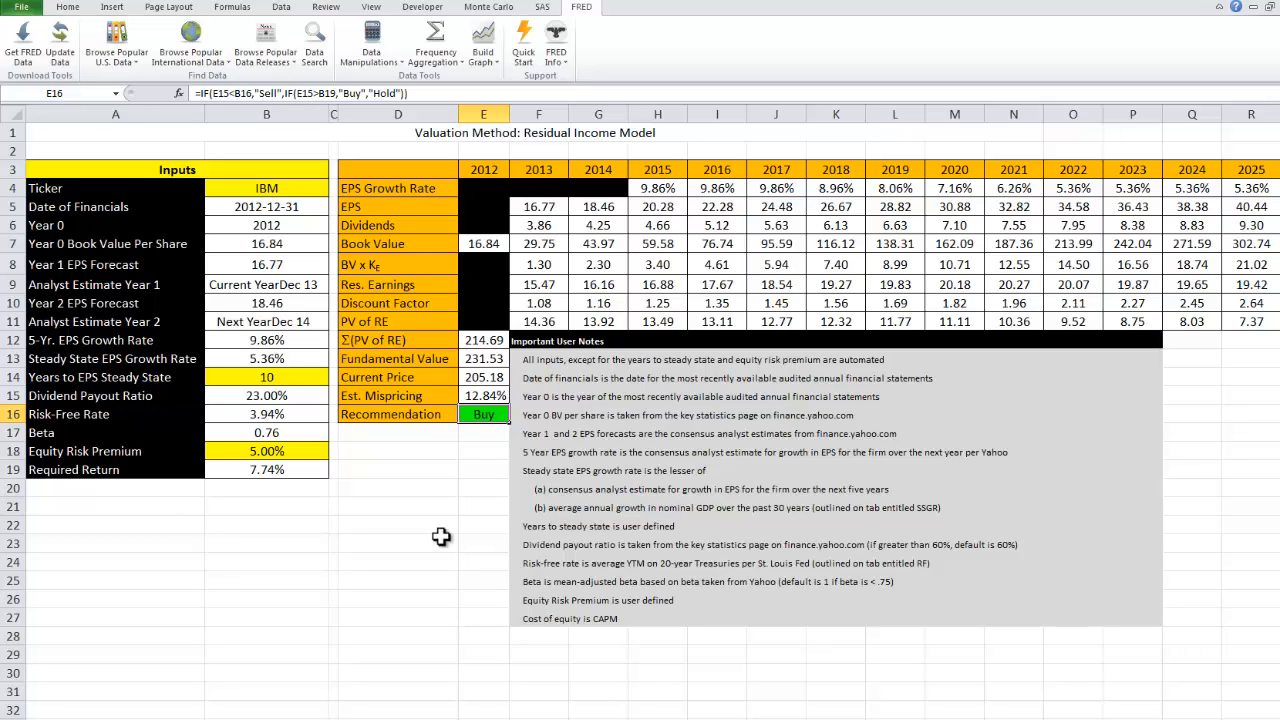
- Go back up to the Res. Earnings row and examine its first forecast years, ending on 2013
{"action": "key", "text": "Up"}
{"action": "key", "text": "Up"}
{"action": "key", "text": "Up"}
{"action": "key", "text": "Up"}
{"action": "key", "text": "Up"}
{"action": "key", "text": "Up"}
{"action": "key", "text": "Up"}
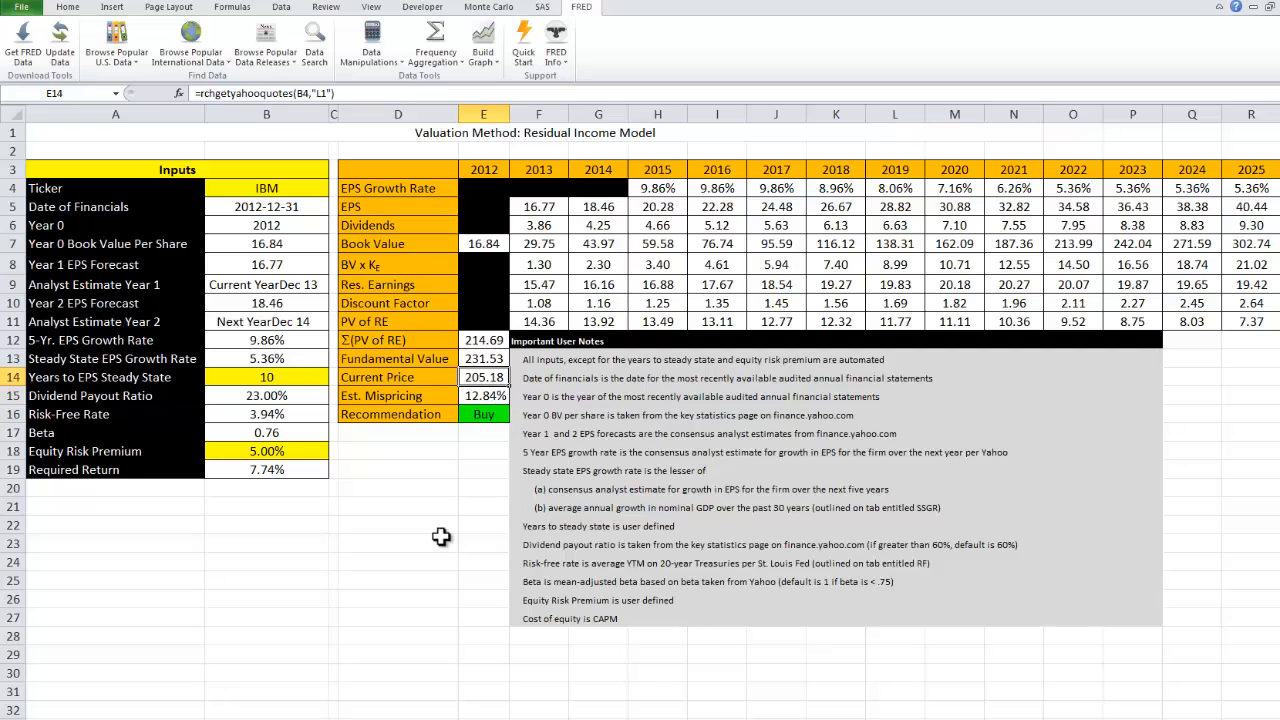
{"action": "key", "text": "Right"}
{"action": "key", "text": "Right"}
{"action": "key", "text": "Right"}
{"action": "key", "text": "Right"}
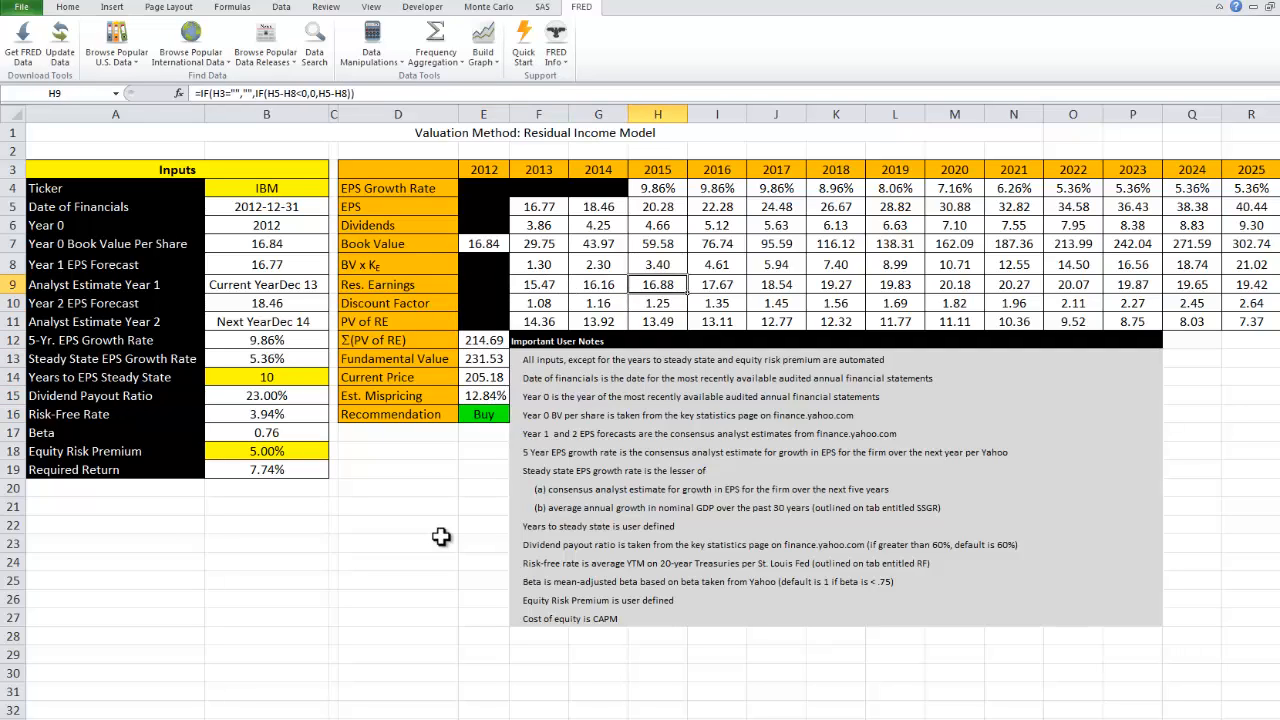
{"action": "key", "text": "Left"}
{"action": "key", "text": "Left"}
{"action": "key", "text": "Left"}
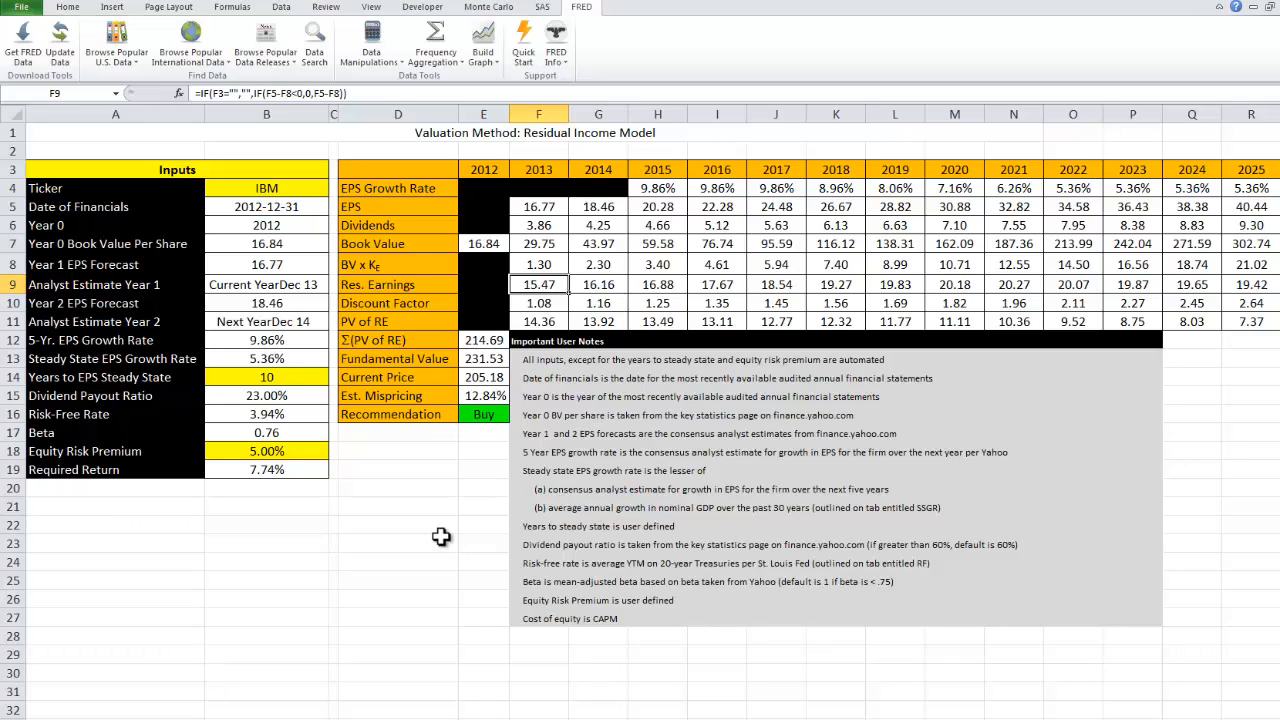
- Move back and forth along the Res. Earnings row to compare the forecast years from 2013 onward
{"action": "key", "text": "Right"}
{"action": "key", "text": "Right"}
{"action": "key", "text": "Right"}
{"action": "key", "text": "Right"}
{"action": "key", "text": "Right"}
{"action": "key", "text": "Right"}
{"action": "key", "text": "Right"}
{"action": "key", "text": "Right"}
{"action": "key", "text": "Right"}
{"action": "key", "text": "Right"}
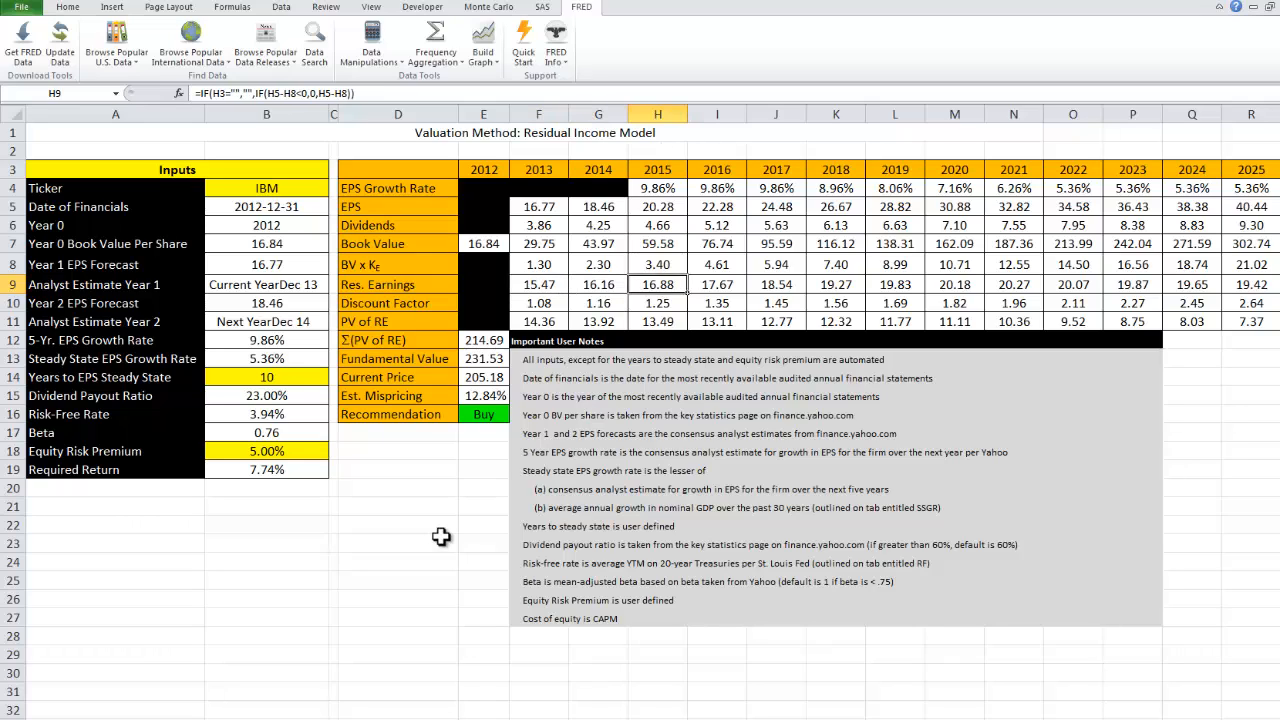
{"action": "key", "text": "Left"}
{"action": "key", "text": "Left"}
{"action": "key", "text": "Left"}
{"action": "key", "text": "Left"}
{"action": "key", "text": "Left"}
{"action": "key", "text": "Left"}
{"action": "key", "text": "Left"}
{"action": "key", "text": "Left"}
{"action": "key", "text": "Left"}
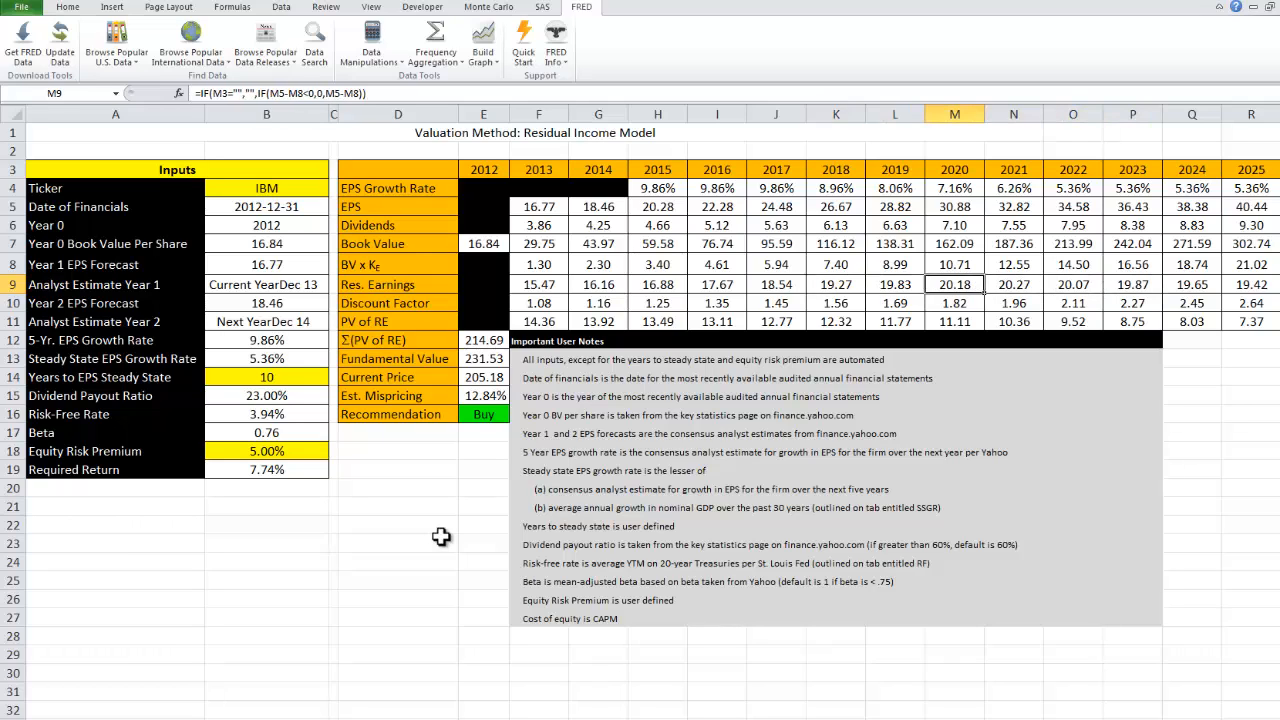
- Follow the Res. Earnings row through the later forecast years until past its last filled column
{"action": "key", "text": "Right"}
{"action": "key", "text": "Right"}
{"action": "key", "text": "Right"}
{"action": "key", "text": "Right"}
{"action": "key", "text": "Right"}
{"action": "key", "text": "Right"}
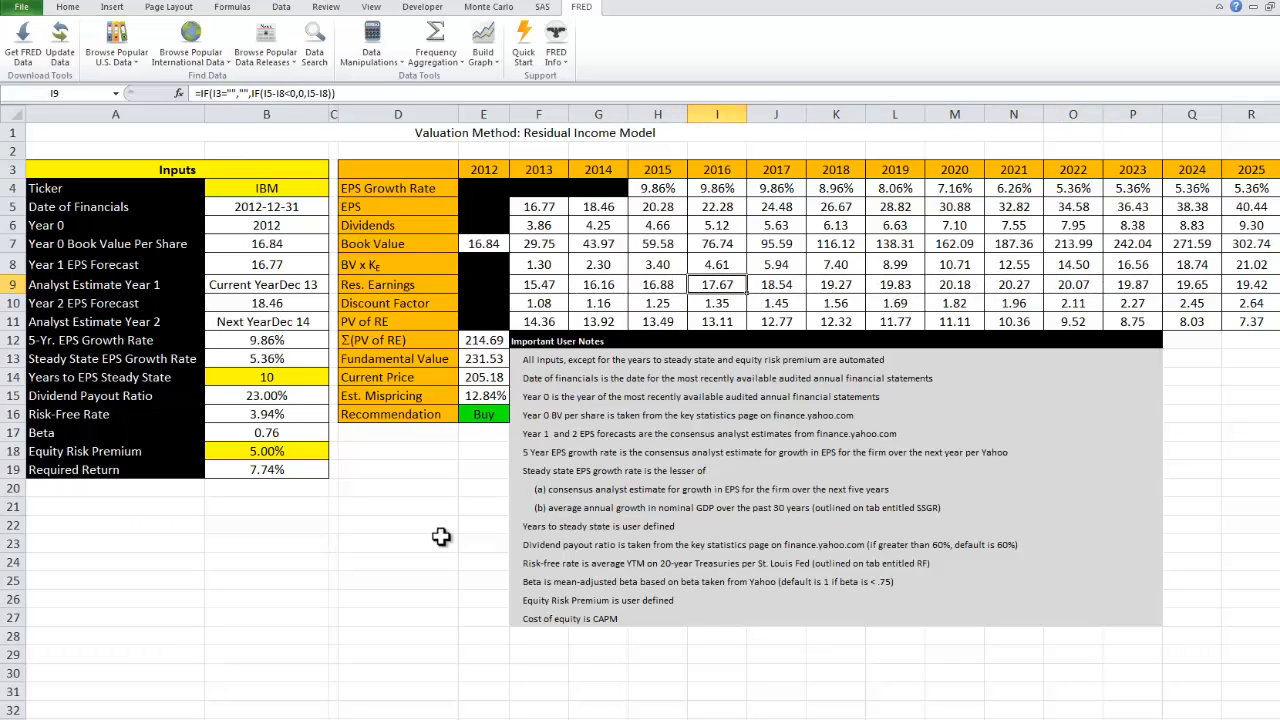
{"action": "key", "text": "Right"}
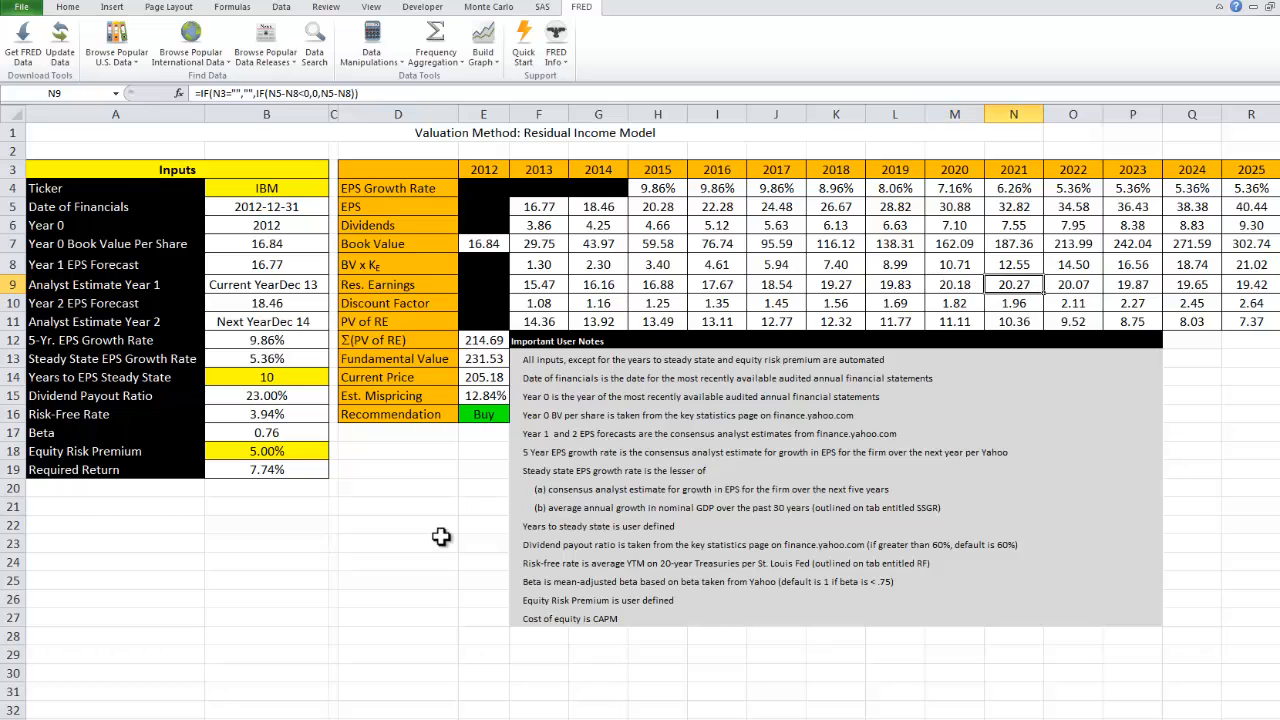
{"action": "key", "text": "Right"}
{"action": "key", "text": "Right"}
{"action": "key", "text": "Right"}
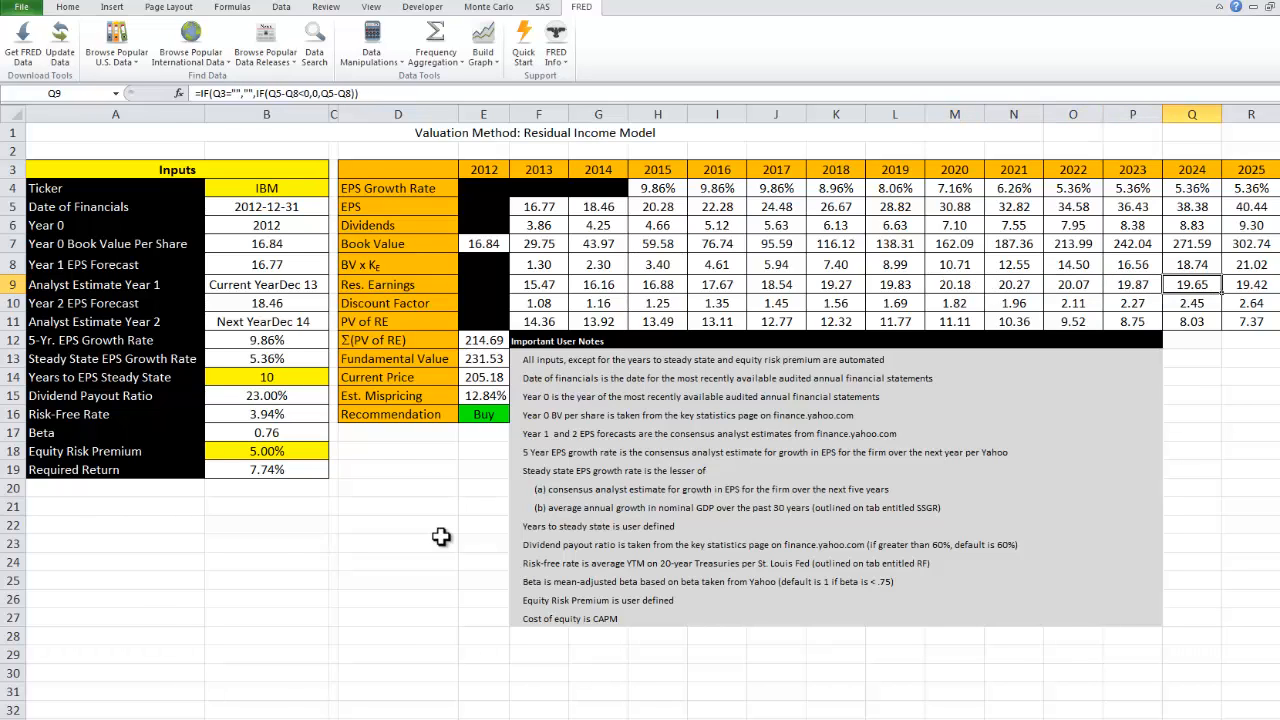
{"action": "key", "text": "Right"}
{"action": "key", "text": "Right"}
{"action": "key", "text": "Right"}
{"action": "key", "text": "Right"}
{"action": "key", "text": "Right"}
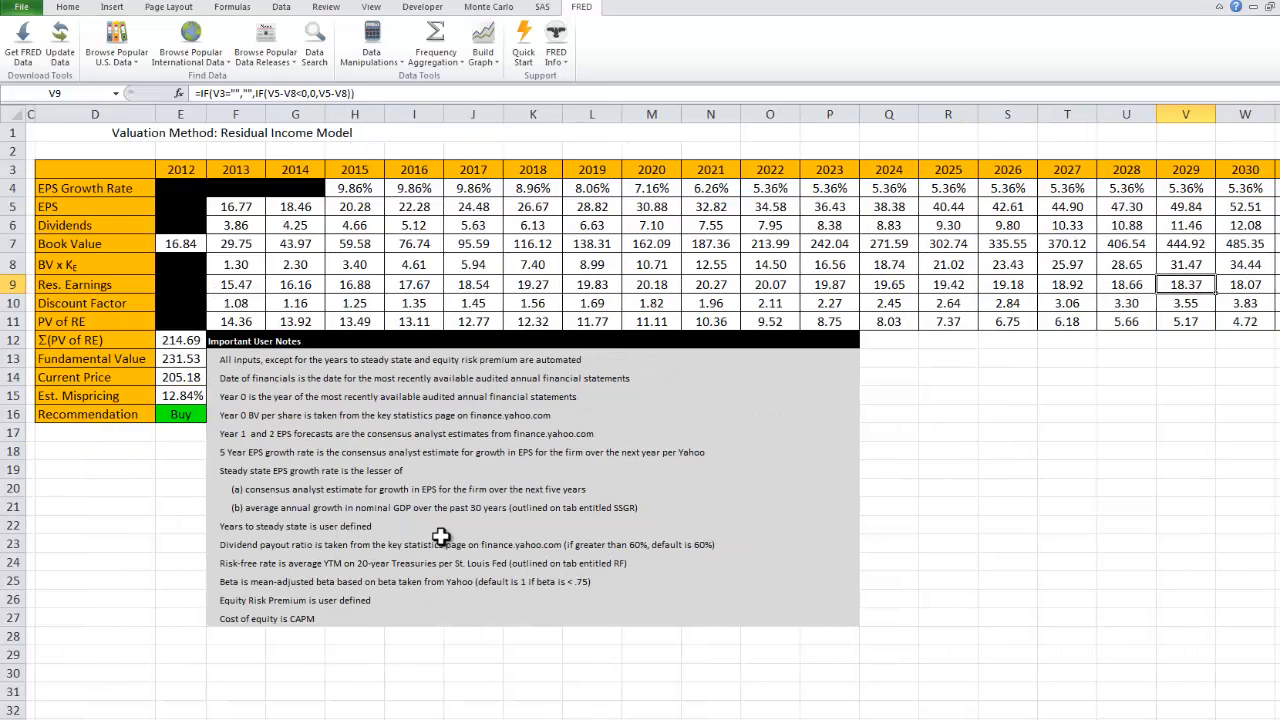
{"action": "key", "text": "Right"}
{"action": "key", "text": "Right"}
{"action": "key", "text": "Right"}
{"action": "key", "text": "Right"}
{"action": "key", "text": "Right"}
{"action": "key", "text": "Right"}
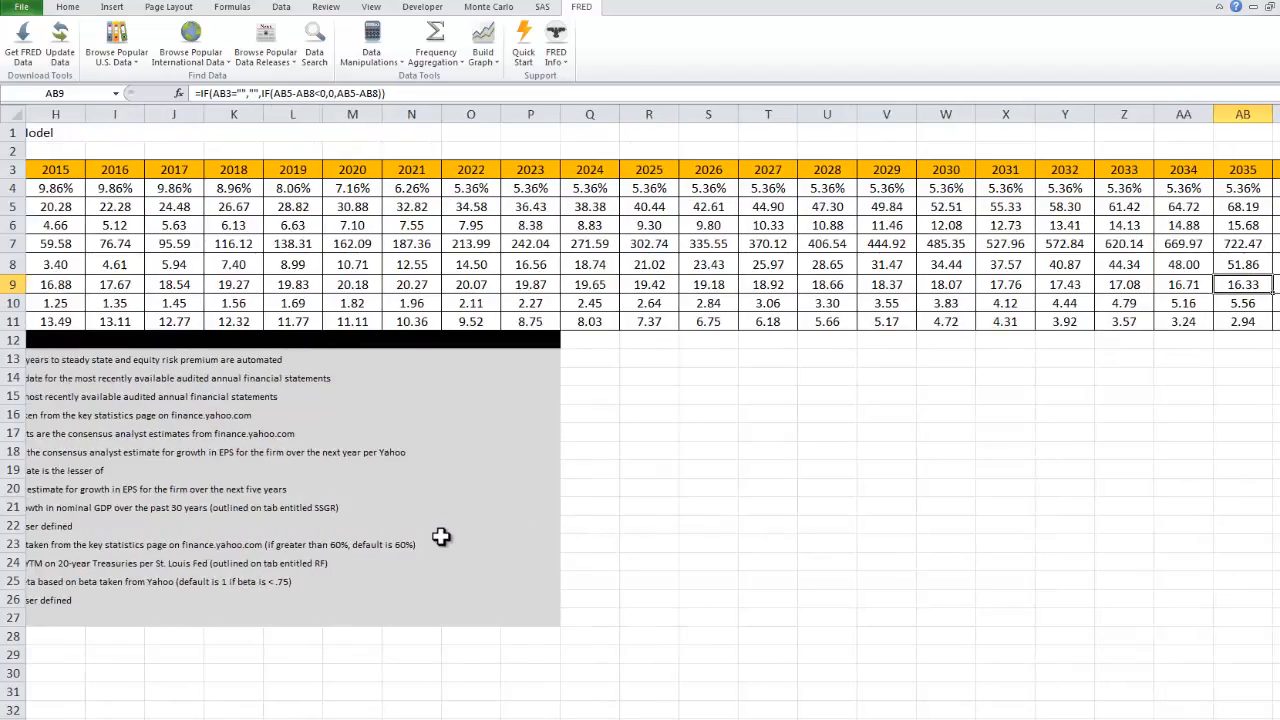
{"action": "key", "text": "Right"}
{"action": "key", "text": "Right"}
{"action": "key", "text": "Right"}
{"action": "key", "text": "Right"}
{"action": "key", "text": "Right"}
{"action": "key", "text": "Right"}
{"action": "key", "text": "Right"}
{"action": "key", "text": "Right"}
{"action": "key", "text": "Right"}
{"action": "key", "text": "Right"}
{"action": "key", "text": "Right"}
{"action": "key", "text": "Right"}
{"action": "key", "text": "Right"}
{"action": "key", "text": "Right"}
{"action": "key", "text": "Right"}
{"action": "key", "text": "Right"}
{"action": "key", "text": "Right"}
{"action": "key", "text": "Right"}
{"action": "key", "text": "Right"}
{"action": "key", "text": "Right"}
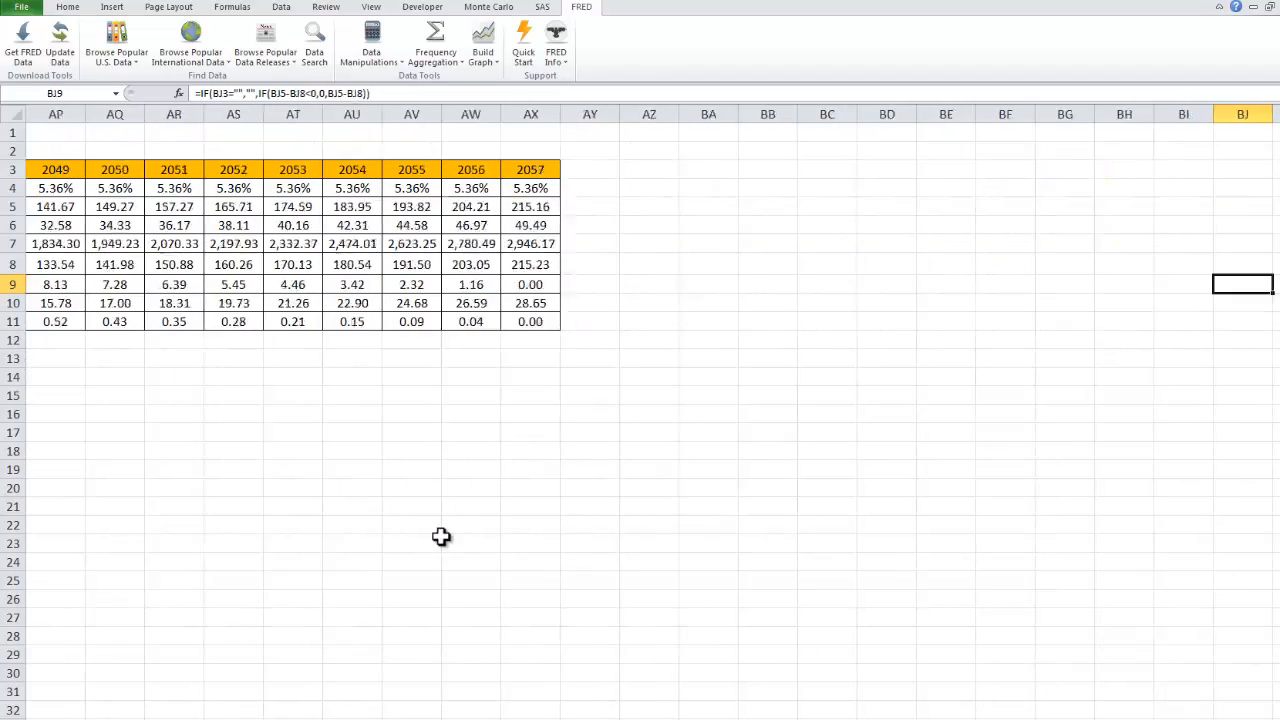
- Locate the 2057 residual earnings in cell AX9 and compare them with the terminal value term on the RIM slide
{"action": "key", "text": "Left"}
{"action": "key", "text": "Left"}
{"action": "key", "text": "Left"}
{"action": "key", "text": "Left"}
{"action": "key", "text": "Left"}
{"action": "key", "text": "Left"}
{"action": "key", "text": "Left"}
{"action": "key", "text": "Left"}
{"action": "key", "text": "Left"}
{"action": "key", "text": "Left"}
{"action": "key", "text": "Left"}
{"action": "key", "text": "Left"}
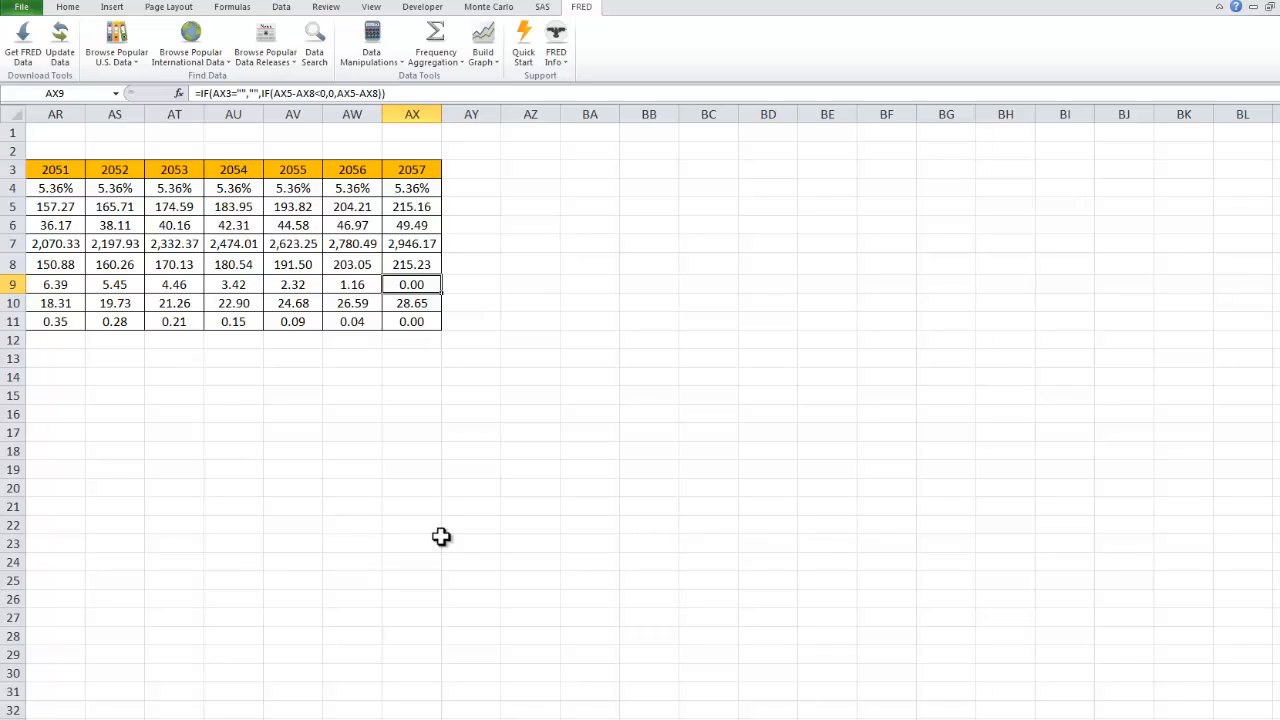
{"action": "key", "text": "alt+Tab"}
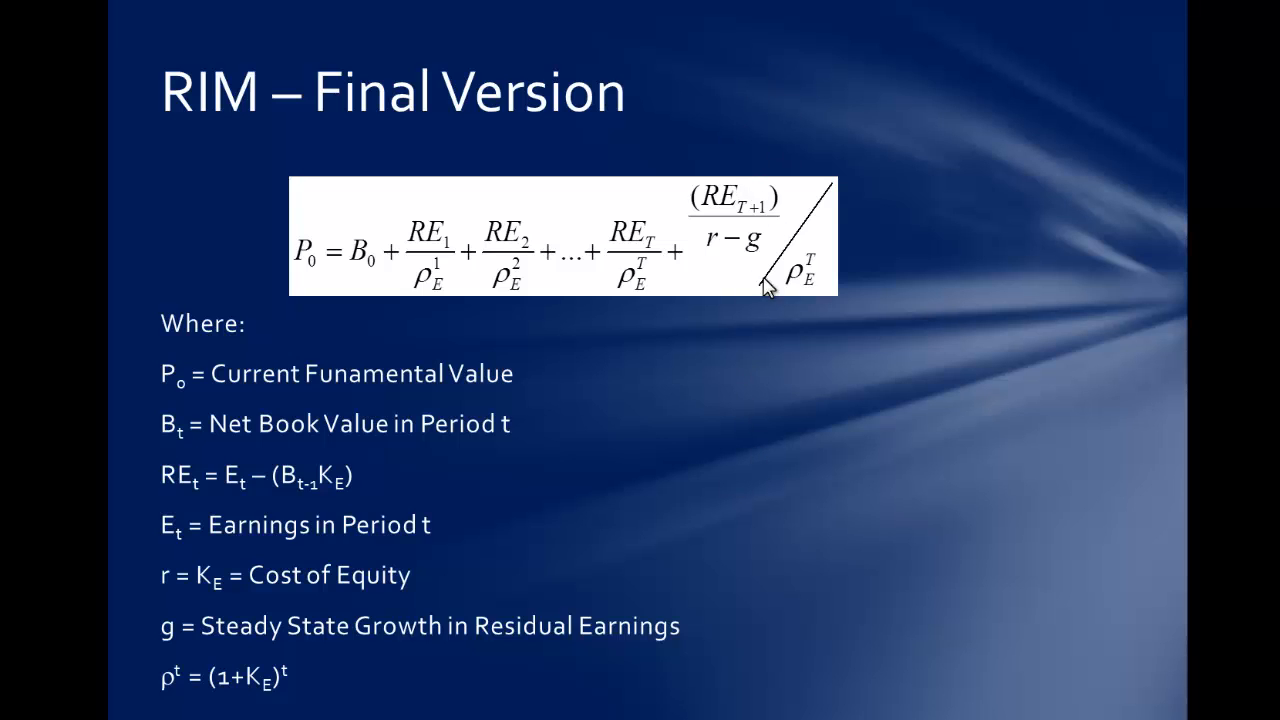
{"action": "key", "text": "alt+Tab"}
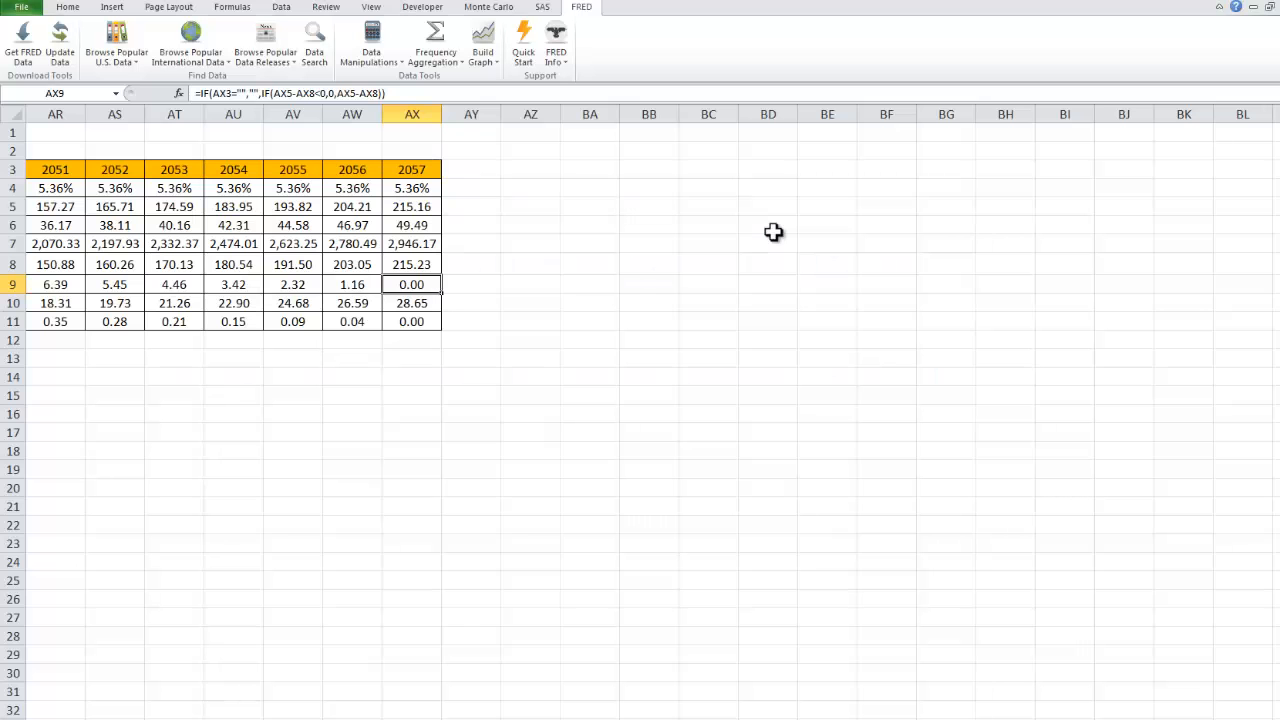
{"action": "key", "text": "ctrl+Home"}
{"action": "key", "text": "Down"}
{"action": "key", "text": "Down"}
{"action": "key", "text": "Down"}
{"action": "key", "text": "Right"}
{"action": "key", "text": "Right"}
{"action": "key", "text": "Right"}
{"action": "key", "text": "Right"}
{"action": "key", "text": "Right"}
{"action": "key", "text": "Right"}
{"action": "key", "text": "Right"}
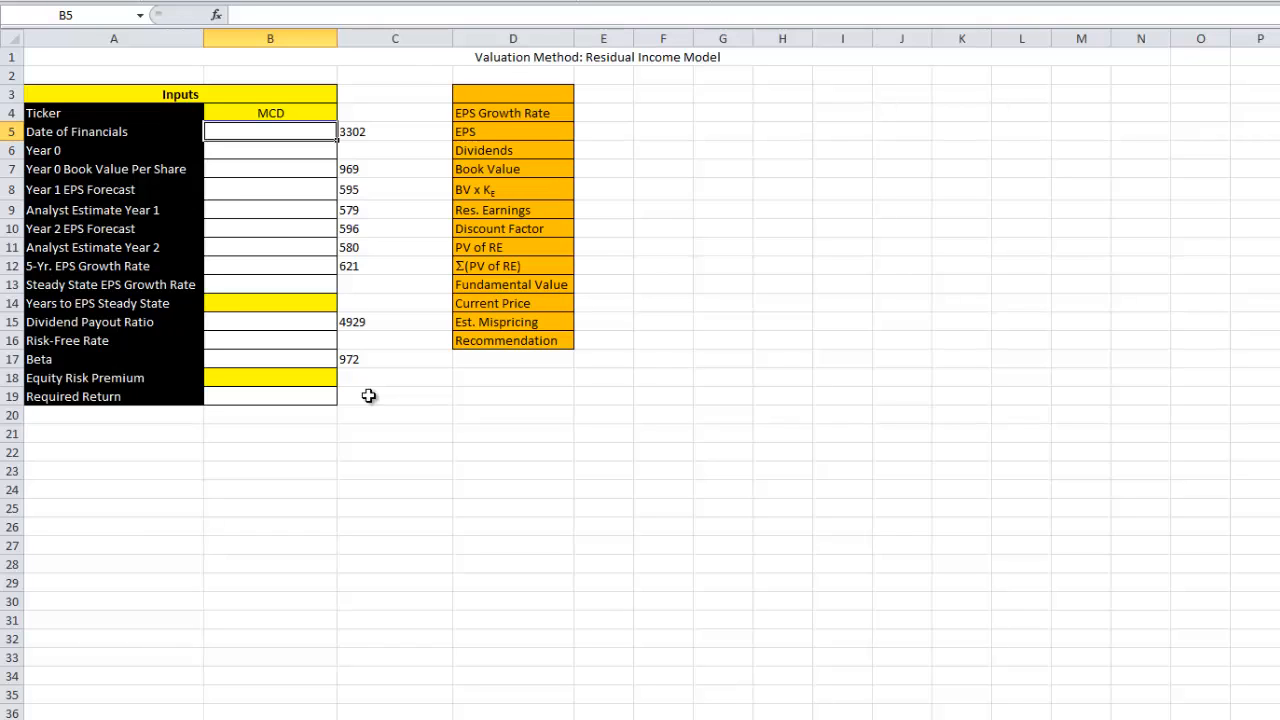
- Highlight the element numbers listed beside the MCD inputs, from Date of Financials down to Beta (C5:C17)
{"action": "key", "text": "Right"}
{"action": "key", "text": "shift+Down"}
{"action": "key", "text": "shift+Down"}
{"action": "key", "text": "shift+Down"}
{"action": "key", "text": "shift+Down"}
{"action": "key", "text": "shift+Down"}
{"action": "key", "text": "shift+Down"}
{"action": "key", "text": "shift+Down"}
{"action": "key", "text": "shift+Down"}
{"action": "key", "text": "shift+Down"}
{"action": "key", "text": "shift+Down"}
{"action": "key", "text": "shift+Down"}
{"action": "key", "text": "shift+Down"}
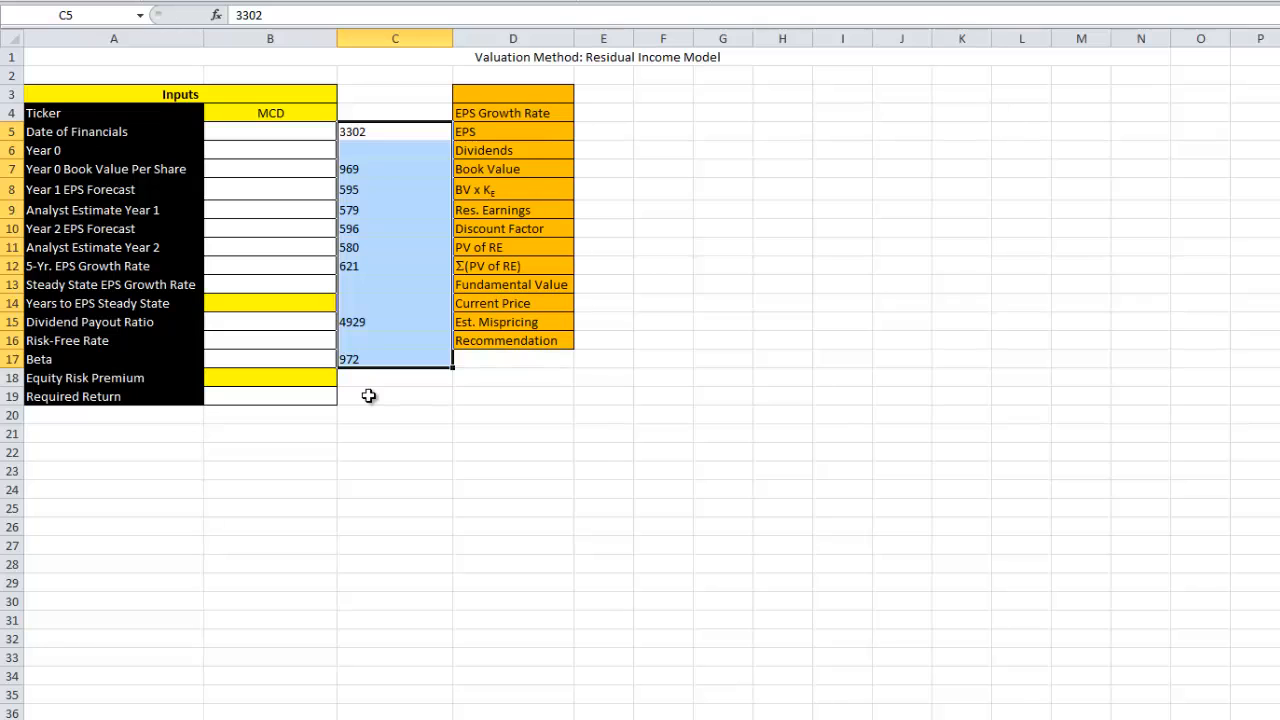
- Switch to the RCHGetElementNumber element definitions workbook and browse the YahooAE earnings growth entries and their element numbers
{"action": "key", "text": "alt+Tab"}
{"action": "key", "text": "alt+Tab"}
{"action": "key", "text": "alt+Tab"}
{"action": "key", "text": "alt+Tab"}
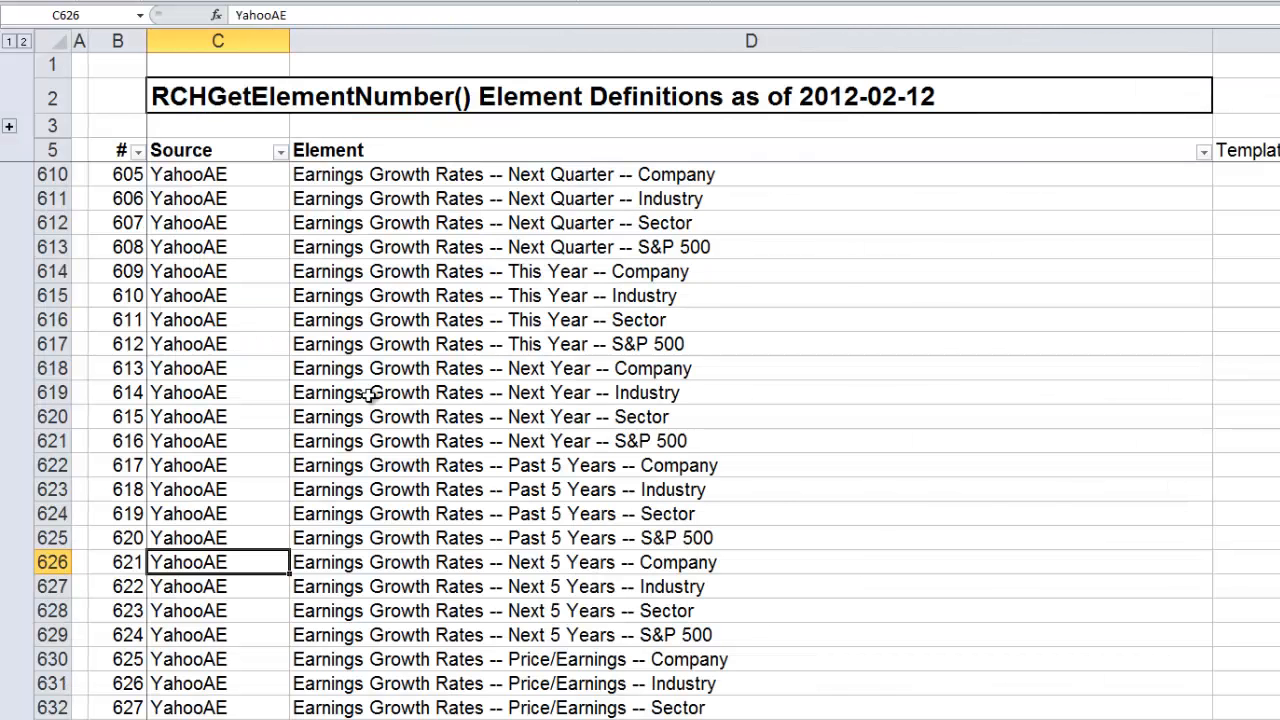
{"action": "key", "text": "Up"}
{"action": "key", "text": "Up"}
{"action": "key", "text": "Up"}
{"action": "key", "text": "Up"}
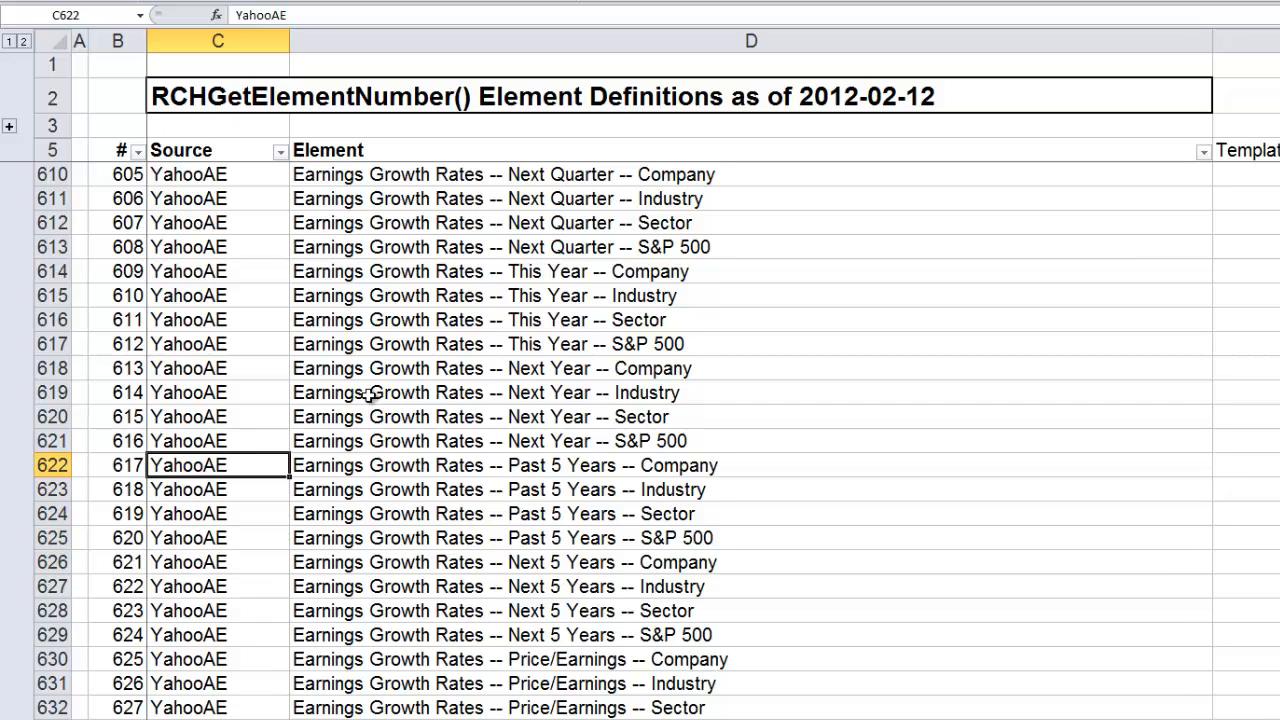
{"action": "key", "text": "Left"}
{"action": "key", "text": "Down"}
{"action": "key", "text": "Down"}
{"action": "key", "text": "Down"}
{"action": "key", "text": "Down"}
{"action": "key", "text": "Down"}
{"action": "key", "text": "Down"}
{"action": "key", "text": "Down"}
{"action": "key", "text": "Down"}
{"action": "key", "text": "Down"}
{"action": "key", "text": "Down"}
{"action": "key", "text": "Down"}
{"action": "key", "text": "Down"}
{"action": "key", "text": "Down"}
{"action": "key", "text": "Down"}
{"action": "key", "text": "Down"}
{"action": "key", "text": "Down"}
{"action": "key", "text": "Down"}
{"action": "key", "text": "Down"}
{"action": "key", "text": "Down"}
{"action": "key", "text": "Down"}
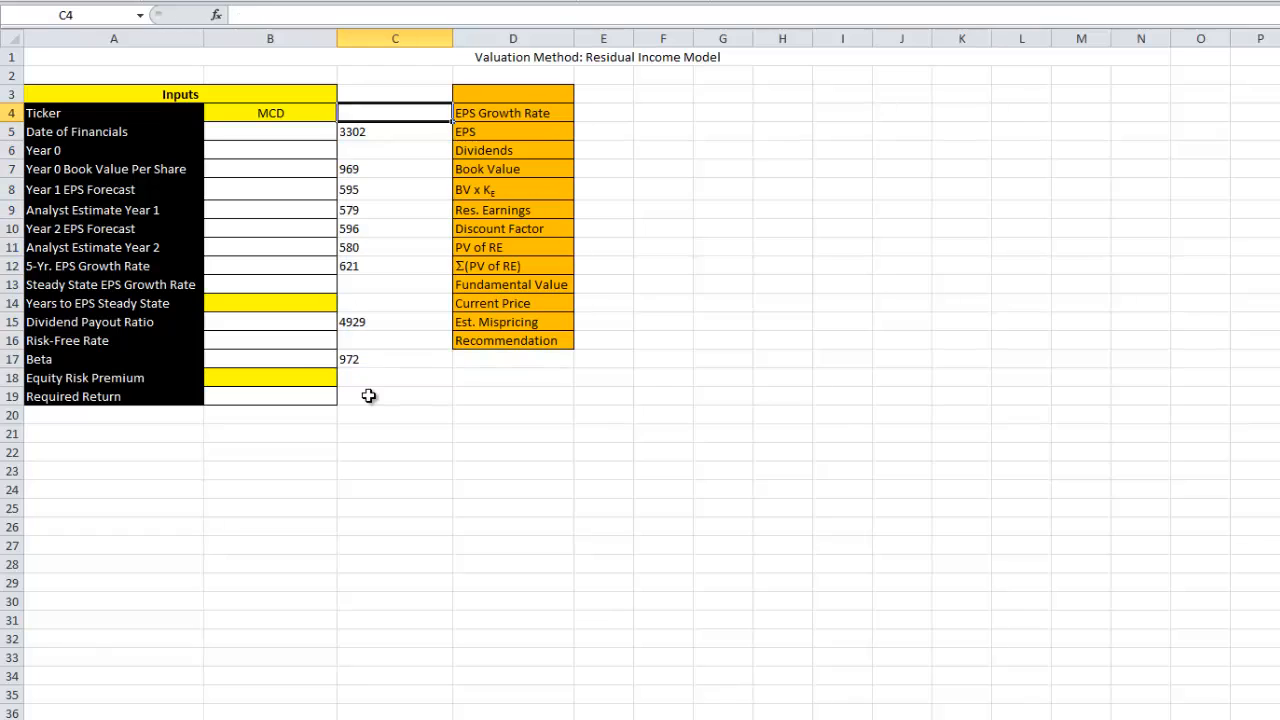
- Return to the MCD sheet and go over the range C5:C17 of looked-up element numbers again
{"action": "key", "text": "shift+Down"}
{"action": "key", "text": "shift+Down"}
{"action": "key", "text": "shift+Down"}
{"action": "key", "text": "shift+Down"}
{"action": "key", "text": "shift+Down"}
{"action": "key", "text": "shift+Down"}
{"action": "key", "text": "shift+Down"}
{"action": "key", "text": "shift+Down"}
{"action": "key", "text": "shift+Down"}
{"action": "key", "text": "shift+Down"}
{"action": "key", "text": "shift+Down"}
{"action": "key", "text": "shift+Down"}
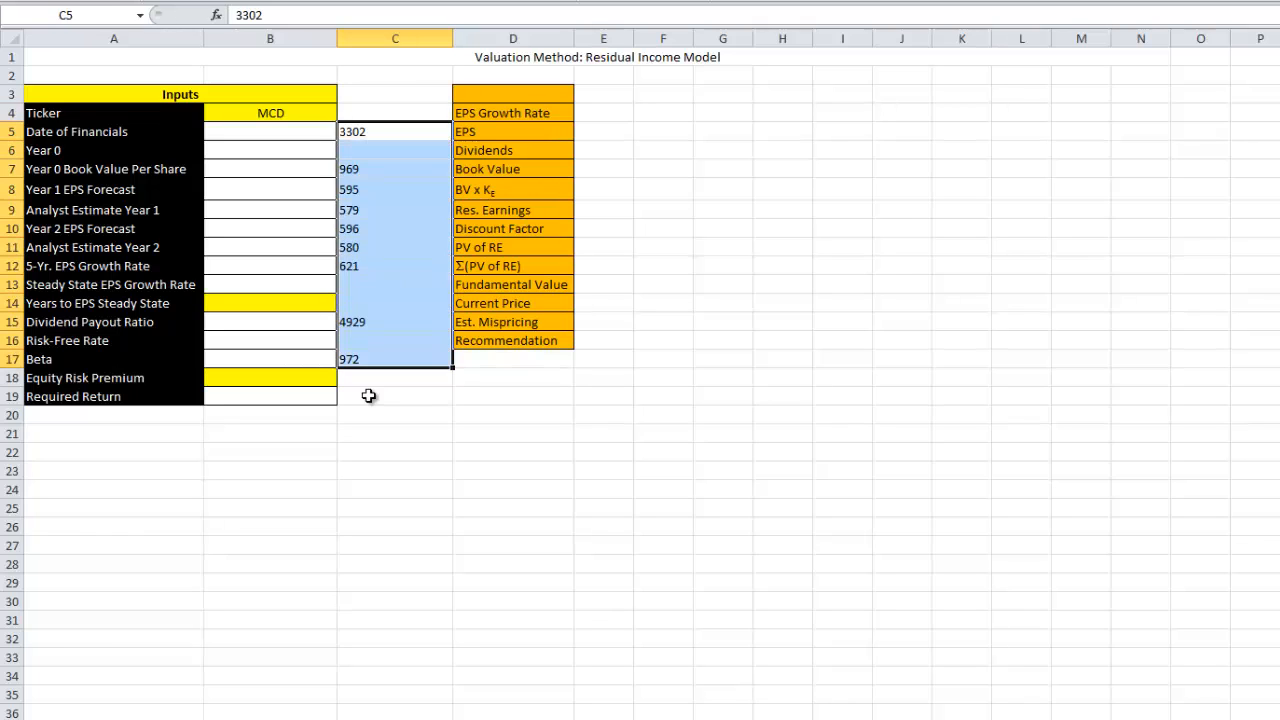
- Enter the formula =RCHGetElementNumber(B4,C5) for Date of Financials in cell B5
{"action": "key", "text": "Up"}
{"action": "key", "text": "Left"}
{"action": "key", "text": "Down"}
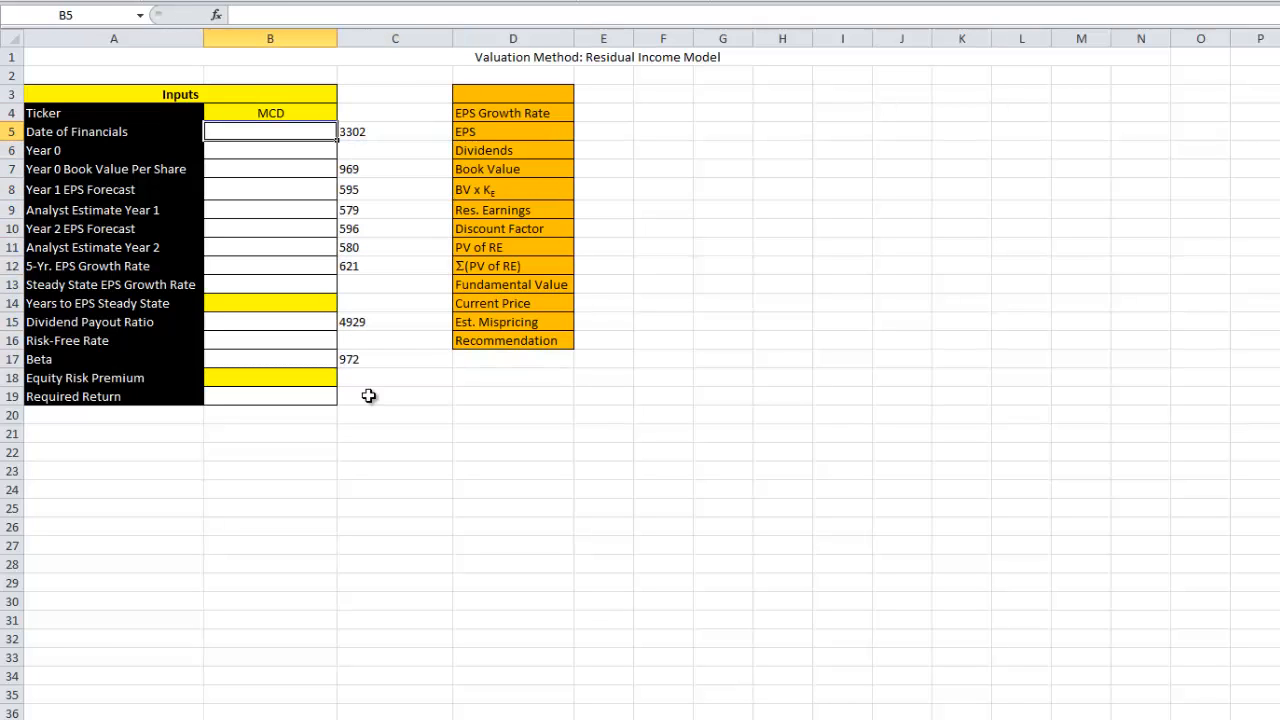
{"action": "type", "text": "="}
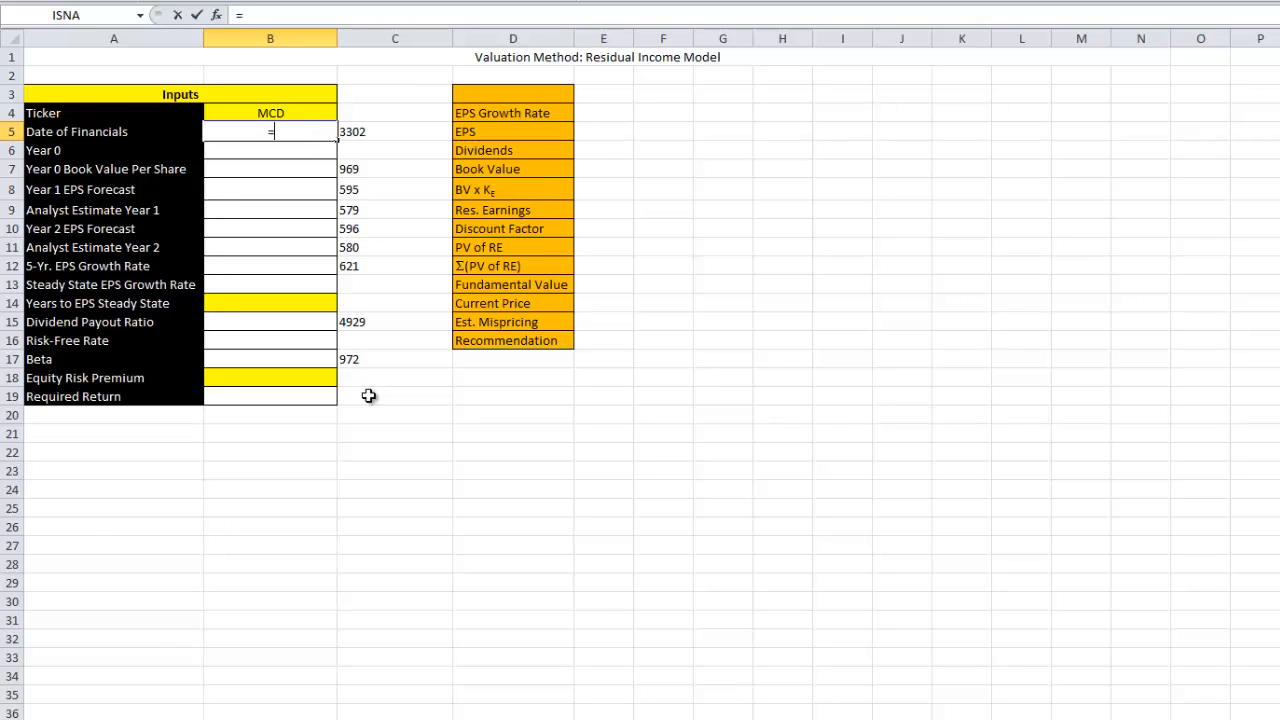
{"action": "type", "text": "rc"}
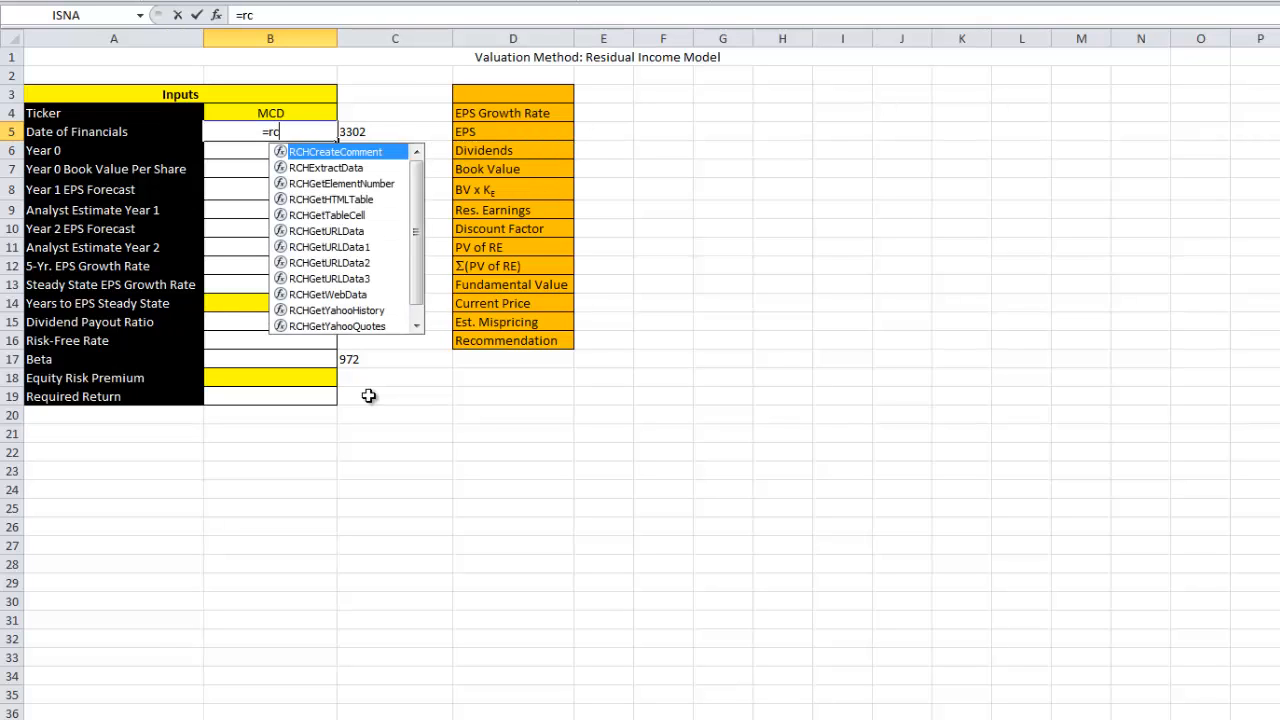
{"action": "type", "text": "hgetelement"}
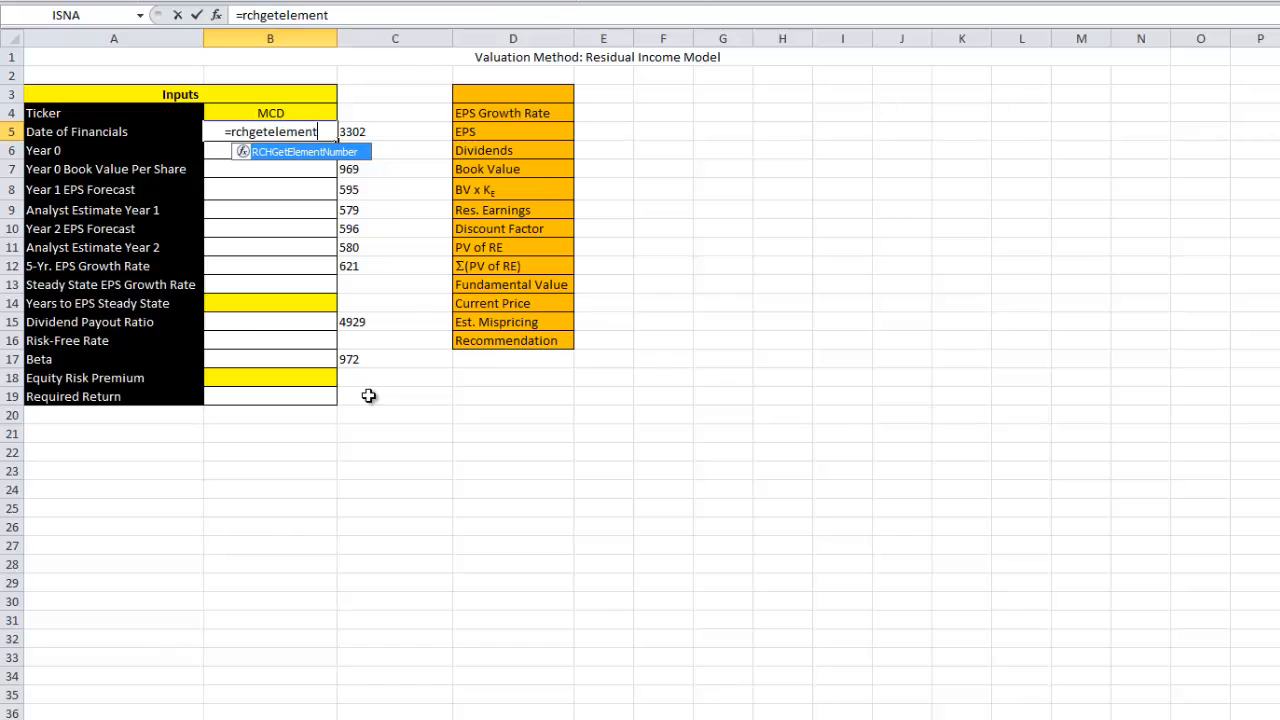
{"action": "type", "text": "number(B4,"}
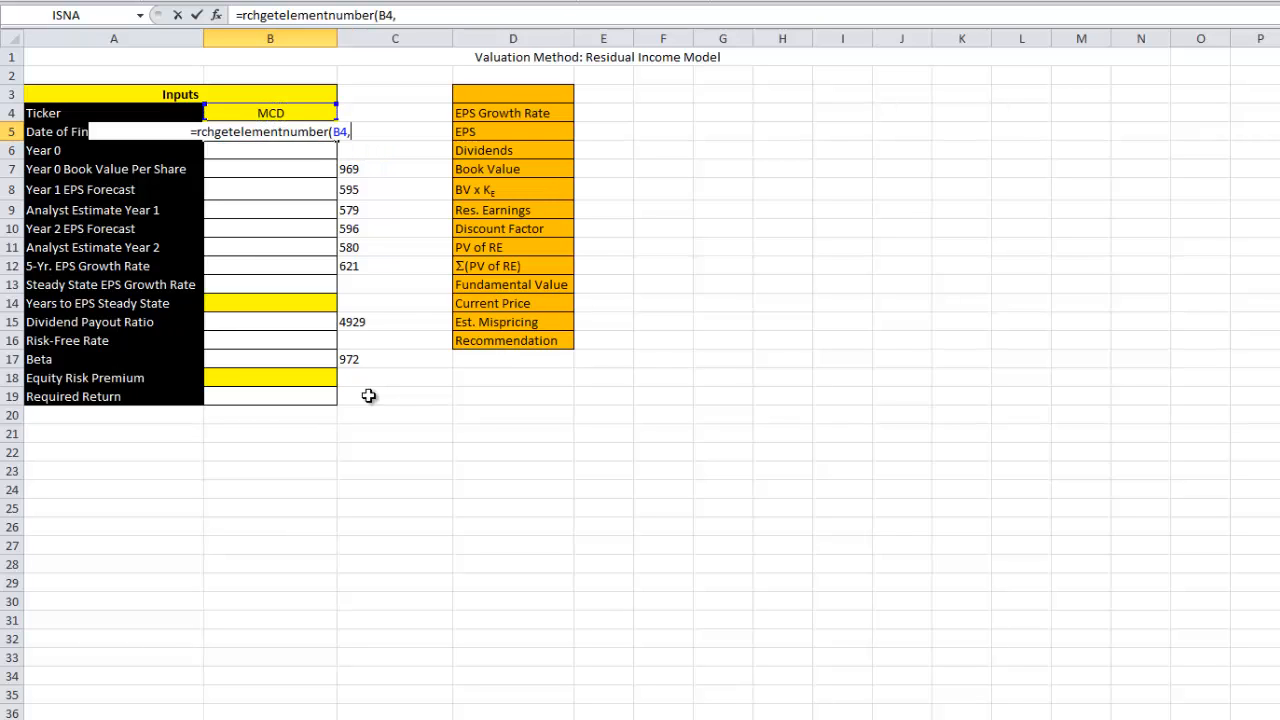
{"action": "type", "text": "C5"}
{"action": "key", "text": "Return"}
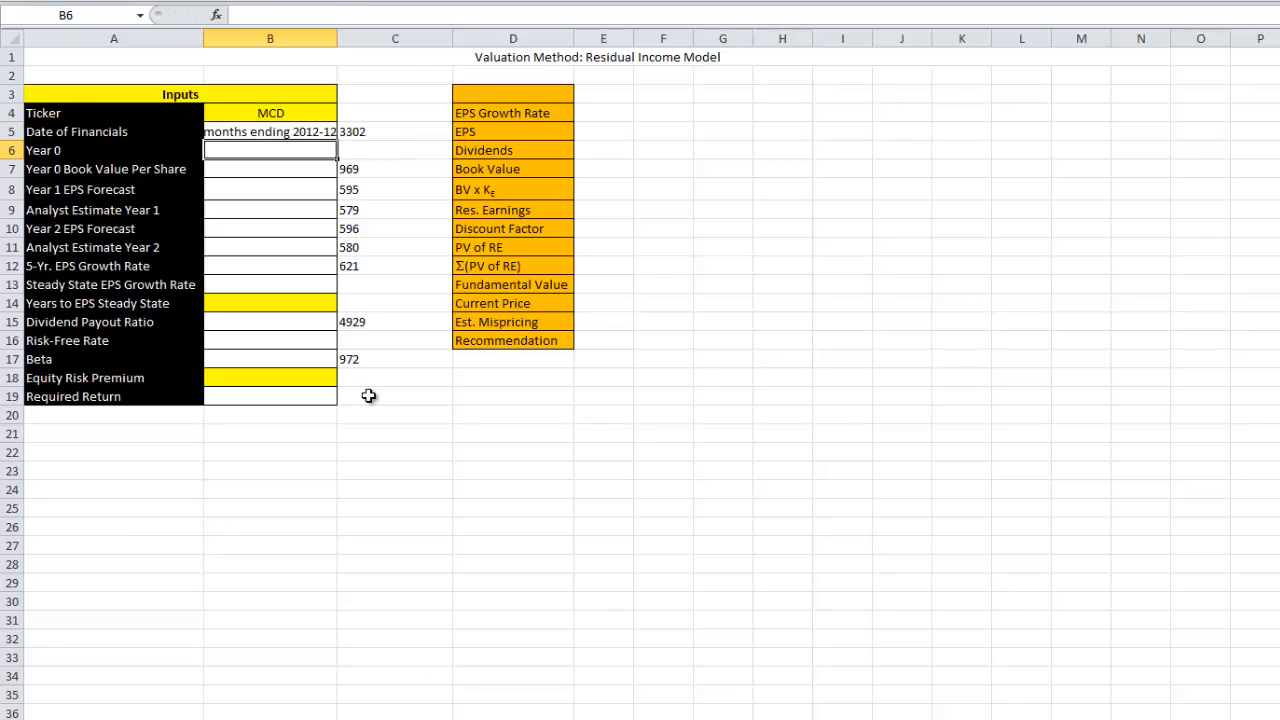
- Replace the C5 reference in the Date of Financials formula with the element number 3302
{"action": "key", "text": "Up"}
{"action": "key", "text": "Right"}
{"action": "key", "text": "Left"}
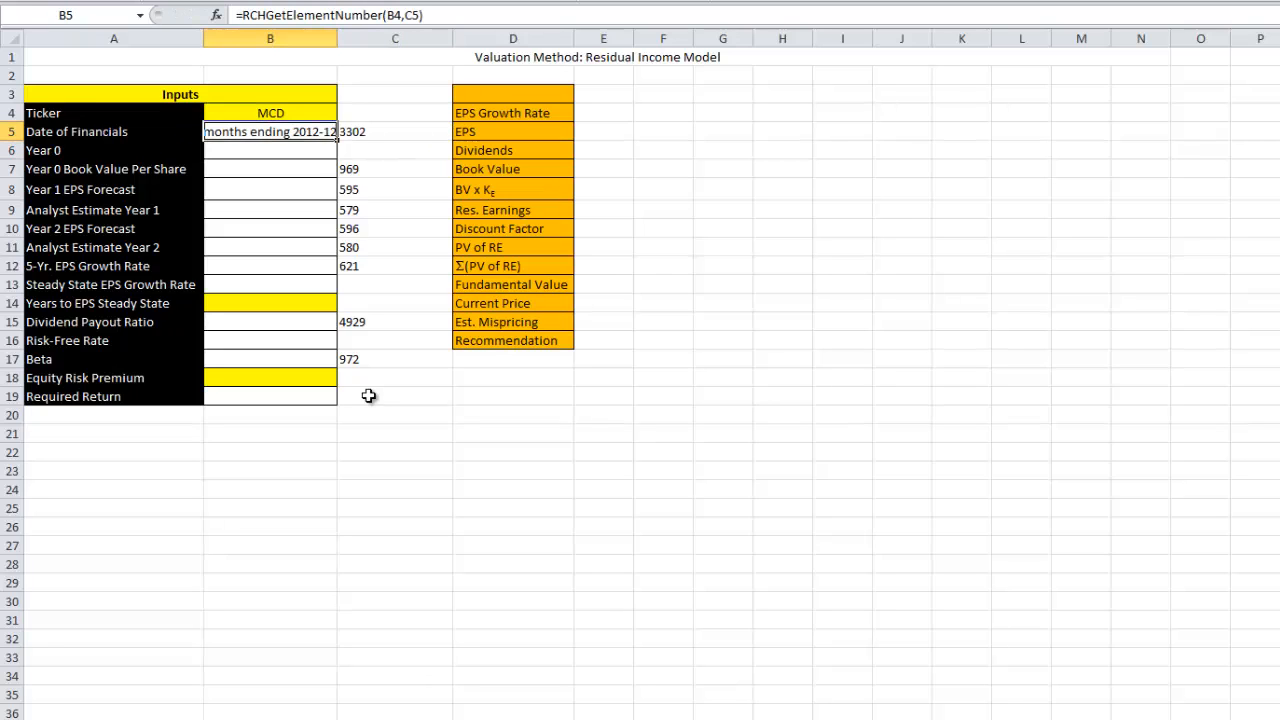
{"action": "double_click", "coordinate": [416, 15]}
{"action": "type", "text": "33"}
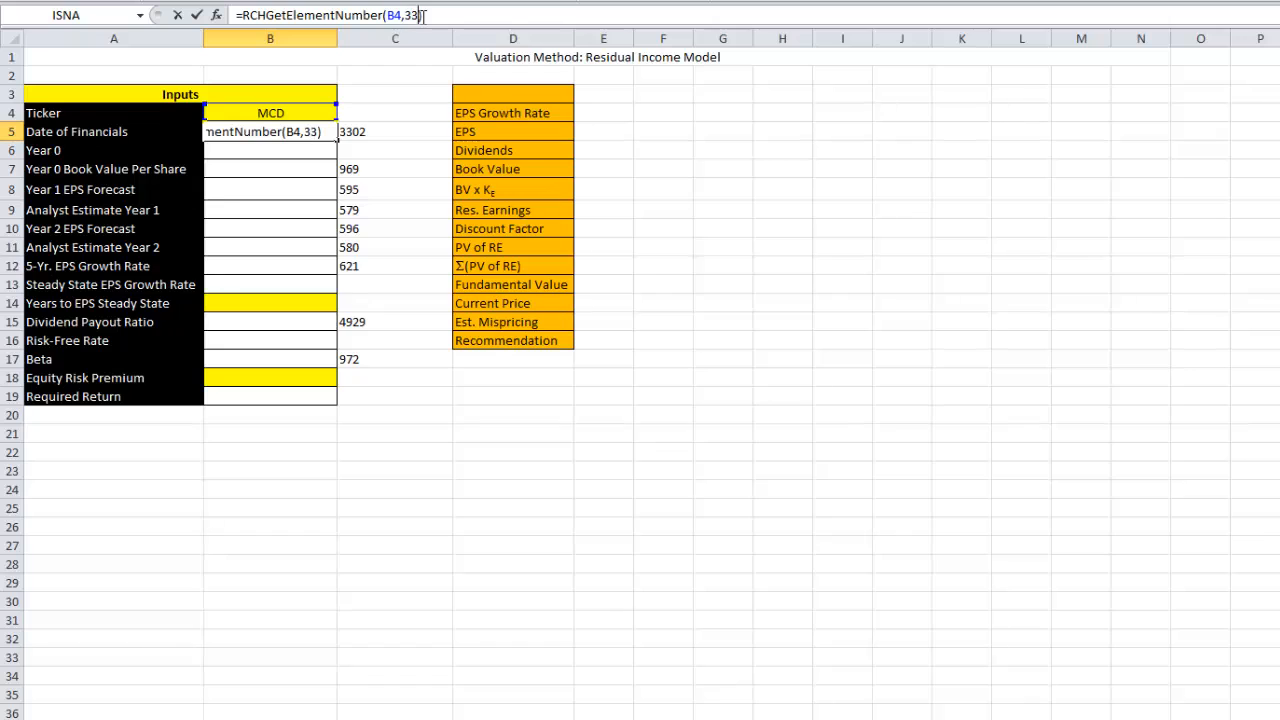
{"action": "type", "text": "02"}
{"action": "key", "text": "Return"}
{"action": "key", "text": "Up"}
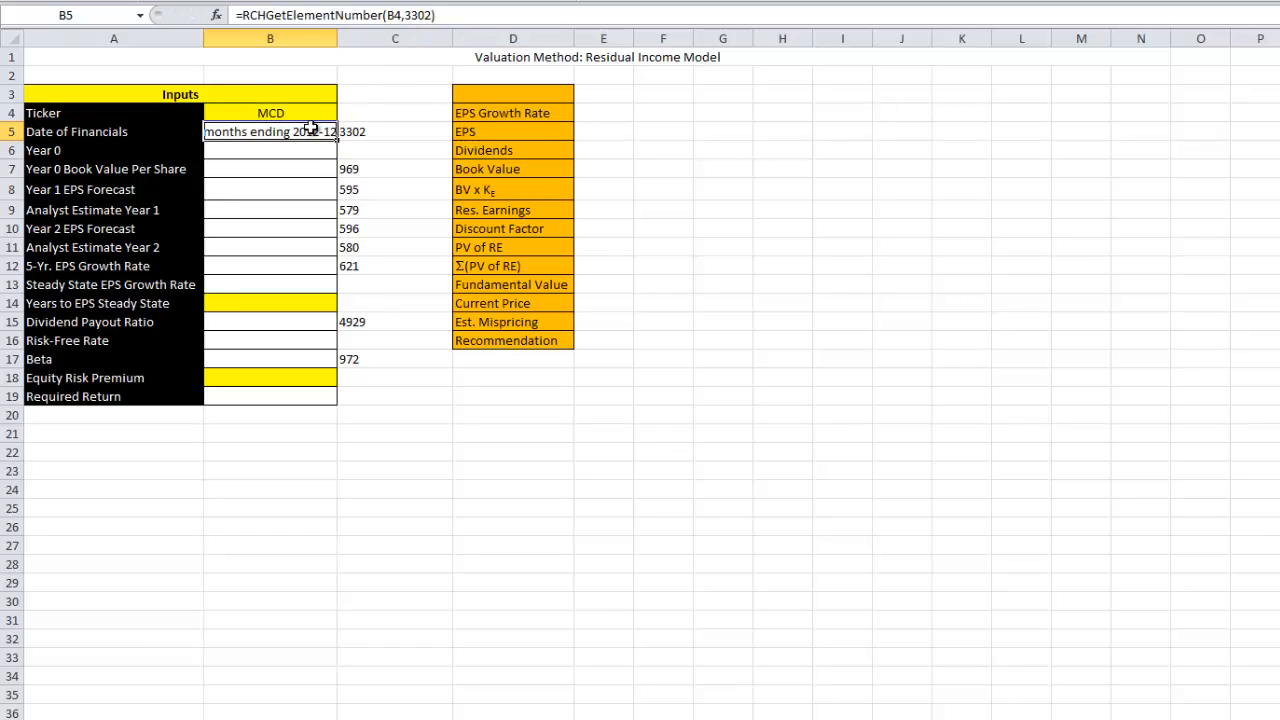
- Wrap the Date of Financials formula in RIGHT with 10 characters: =RIGHT(RCHGetElementNumber(B4,3302),10)
{"action": "left_click", "coordinate": [243, 15]}
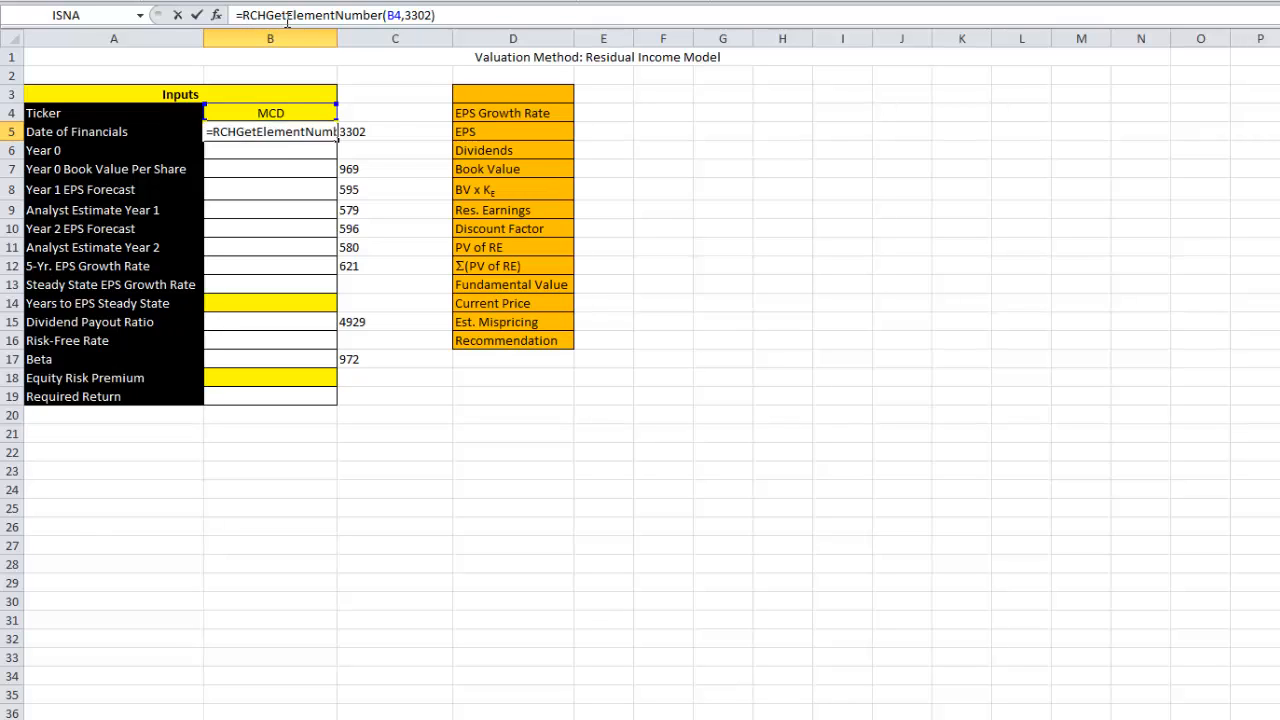
{"action": "type", "text": "right("}
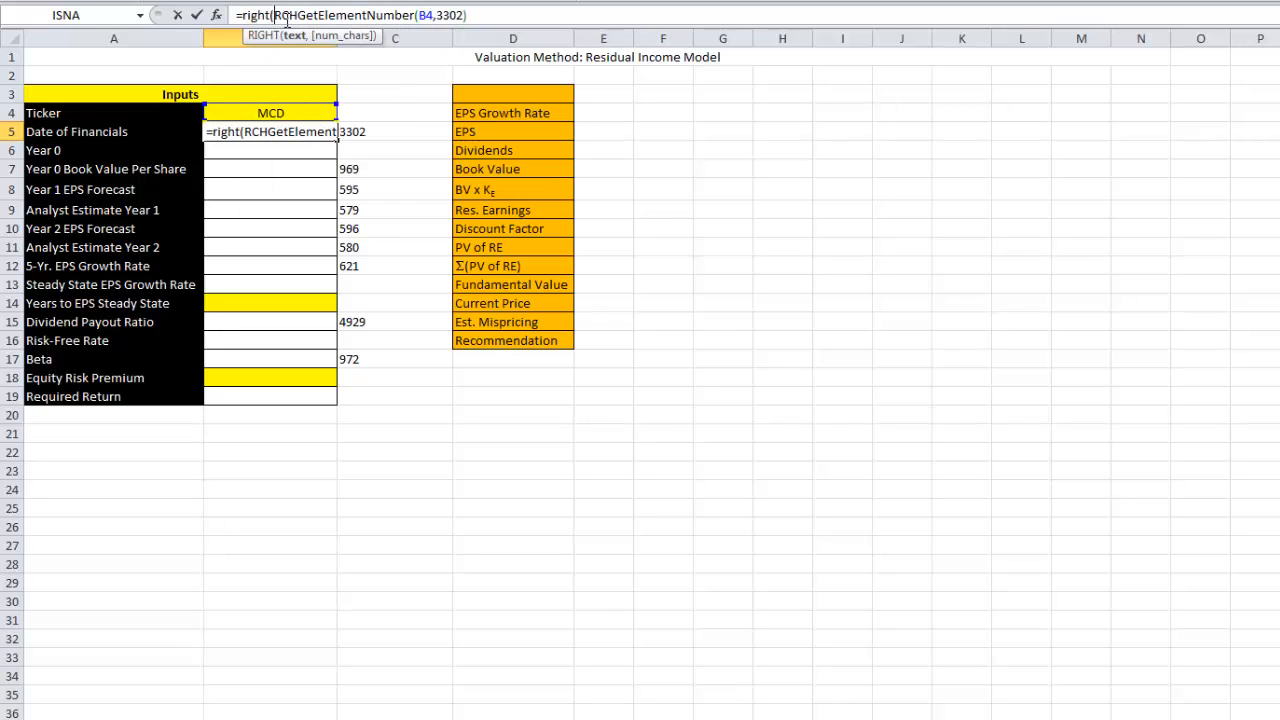
{"action": "key", "text": "End"}
{"action": "type", "text": ",10)"}
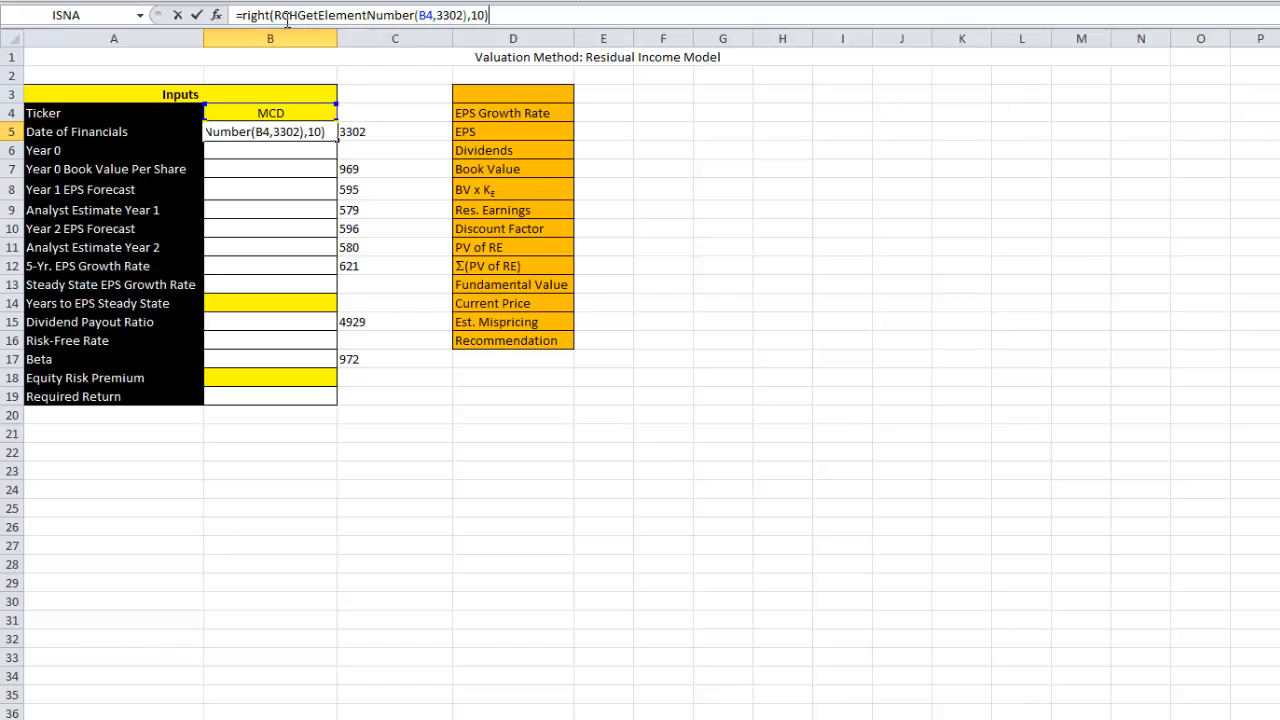
{"action": "key", "text": "Return"}
{"action": "key", "text": "Up"}
{"action": "key", "text": "Down"}
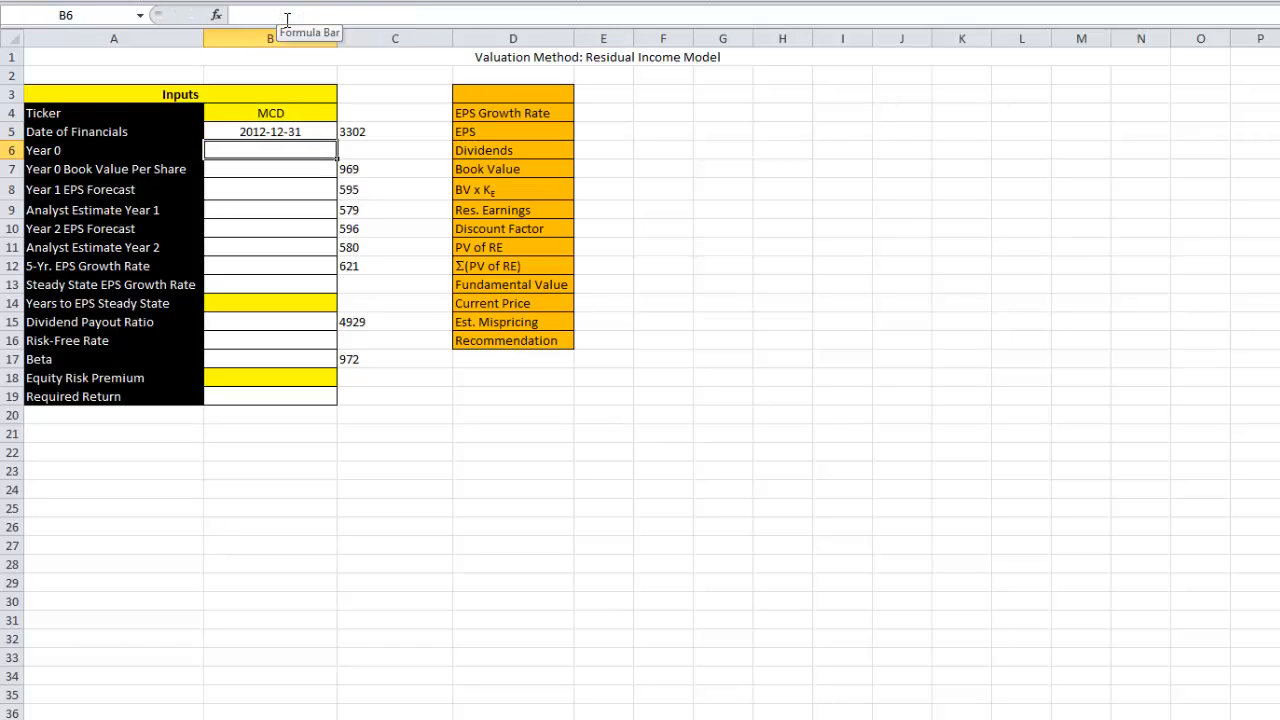
- Calculate Year 0 in cell B6 from the date of financials with =YEAR(B5)
{"action": "type", "text": "=year("}
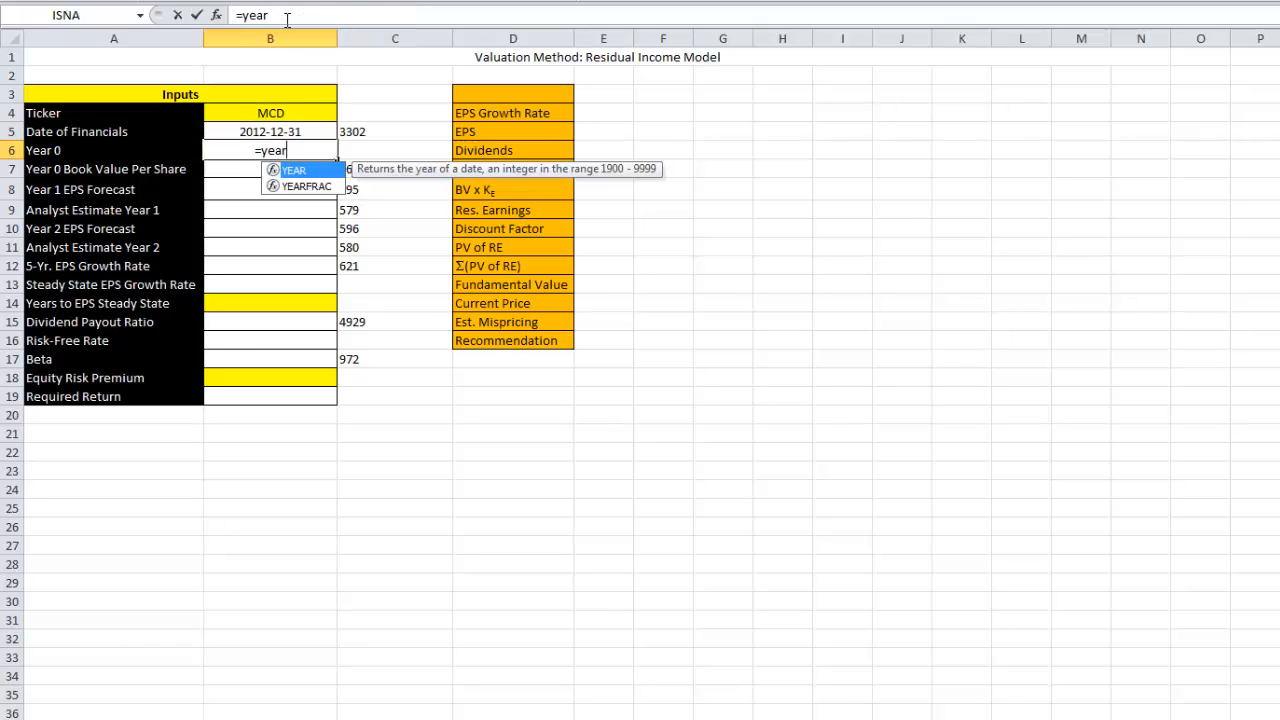
{"action": "key", "text": "Up"}
{"action": "type", "text": ")"}
{"action": "key", "text": "Return"}
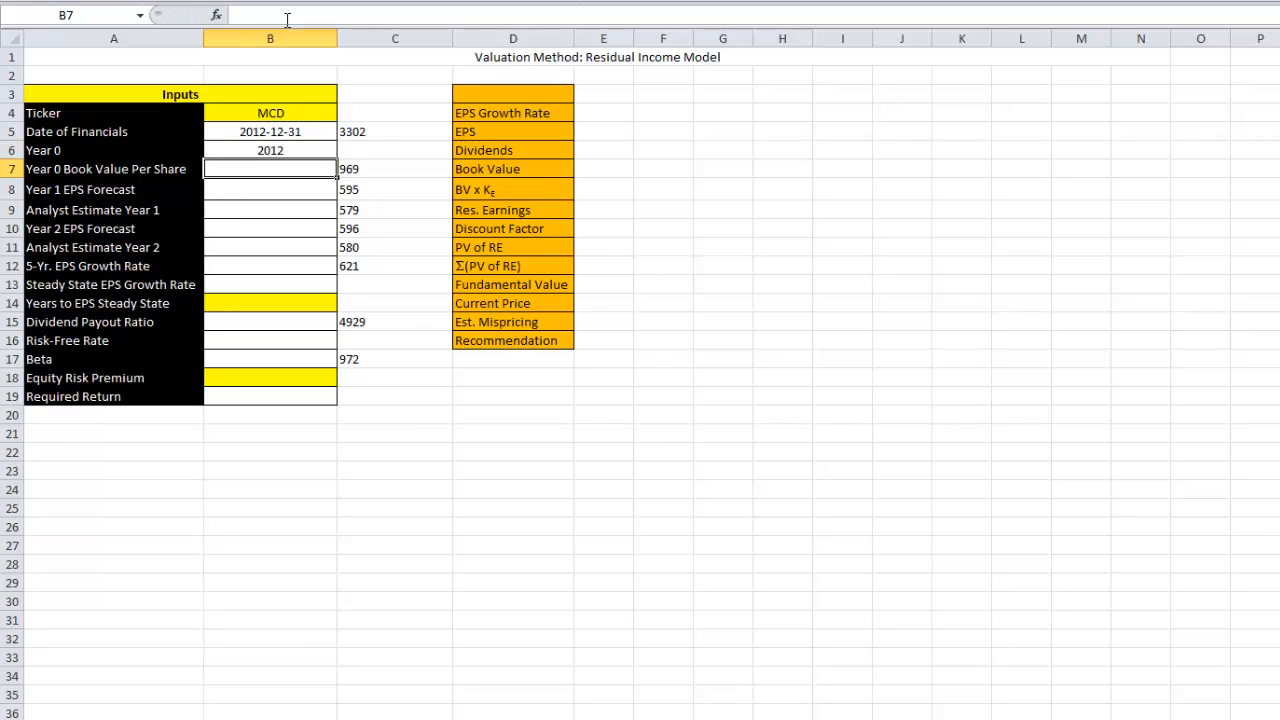
- Check the element number for Year 0 Book Value Per Share and relate it to the book value term on the RIM slide
{"action": "key", "text": "Right"}
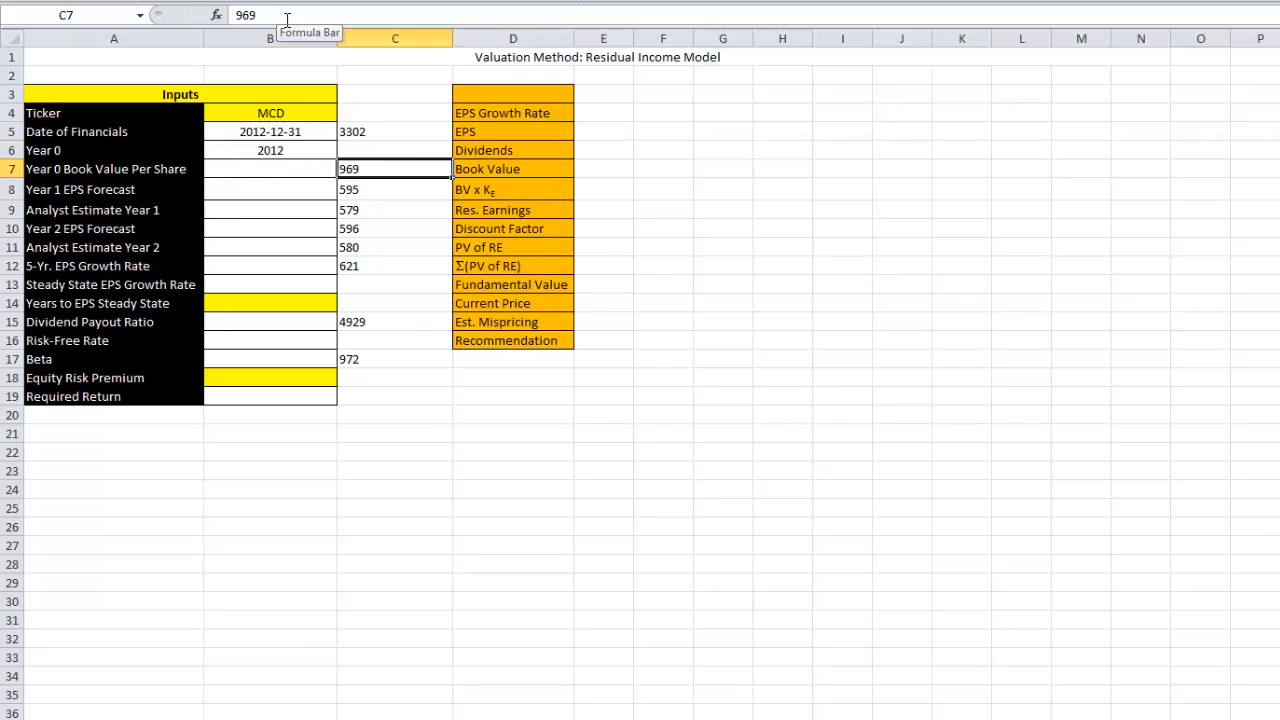
{"action": "key", "text": "Left"}
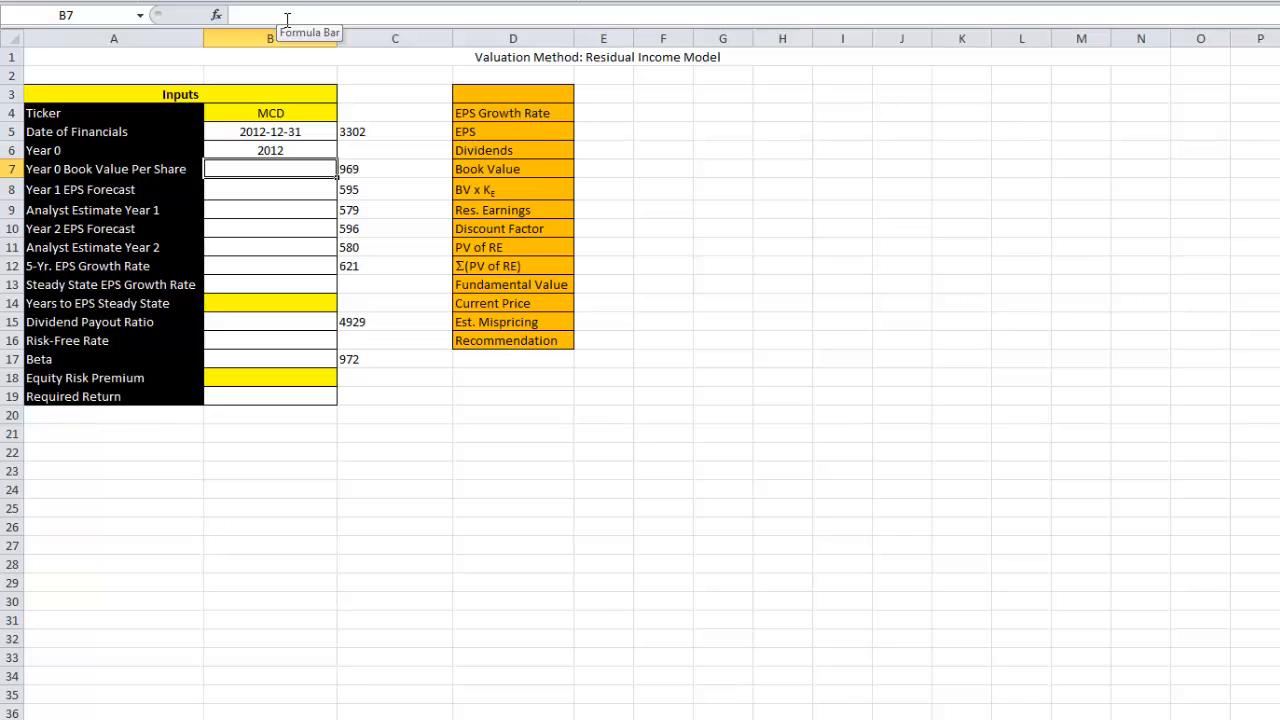
{"action": "key", "text": "alt+Tab"}
{"action": "key", "text": "alt+Tab"}
{"action": "key", "text": "alt+Tab"}
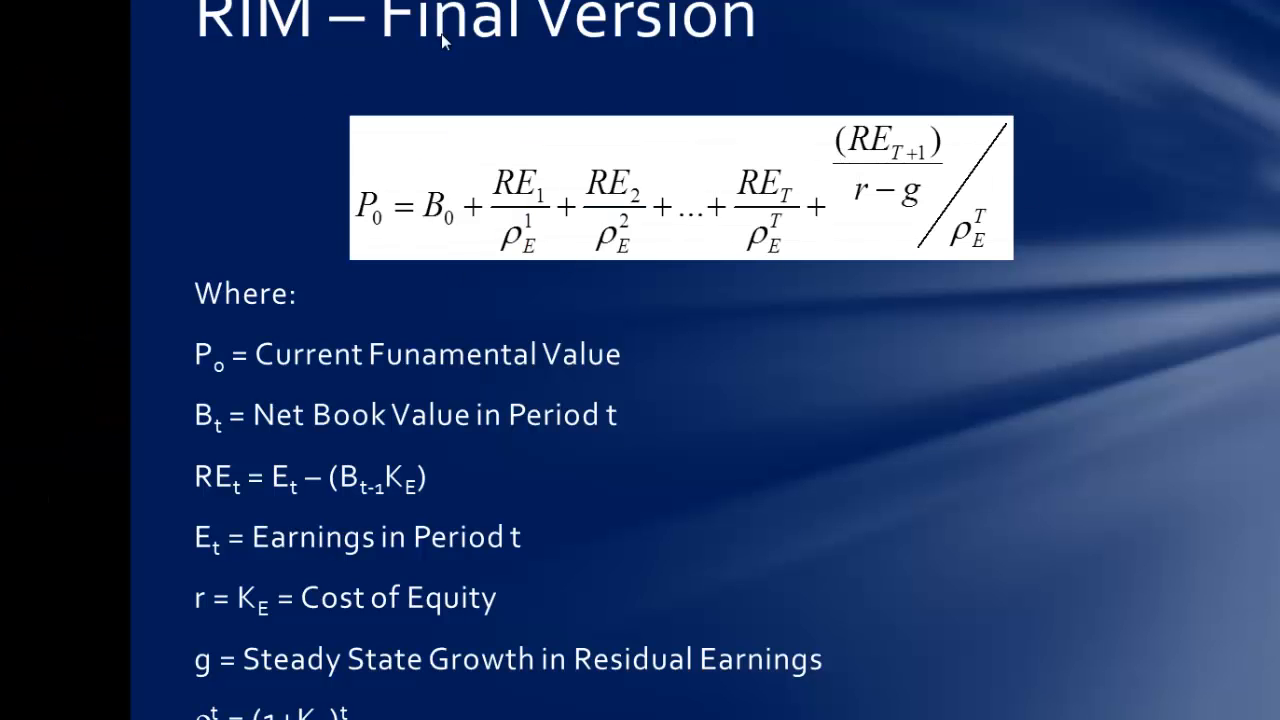
{"action": "key", "text": "alt+Tab"}
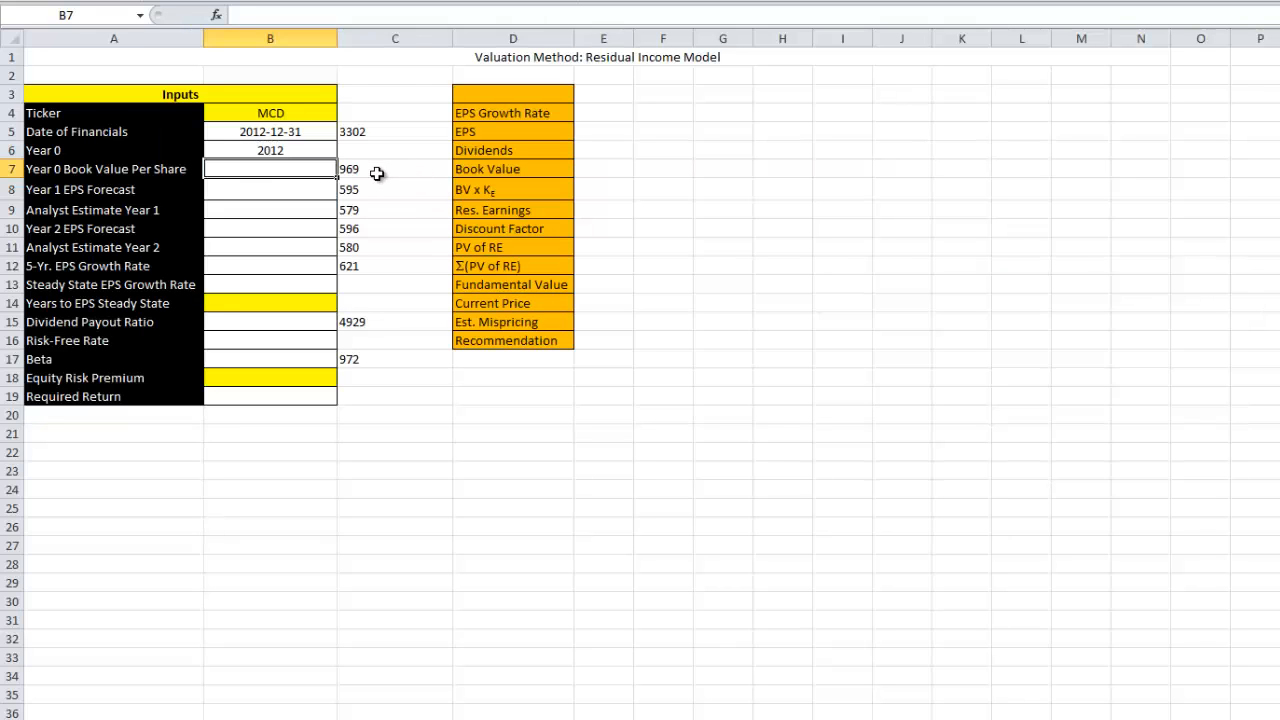
- Retrieve the Year 0 Book Value Per Share in cell B7 with =RCHGetElementNumber(B4,969)
{"action": "type", "text": "=rchget"}
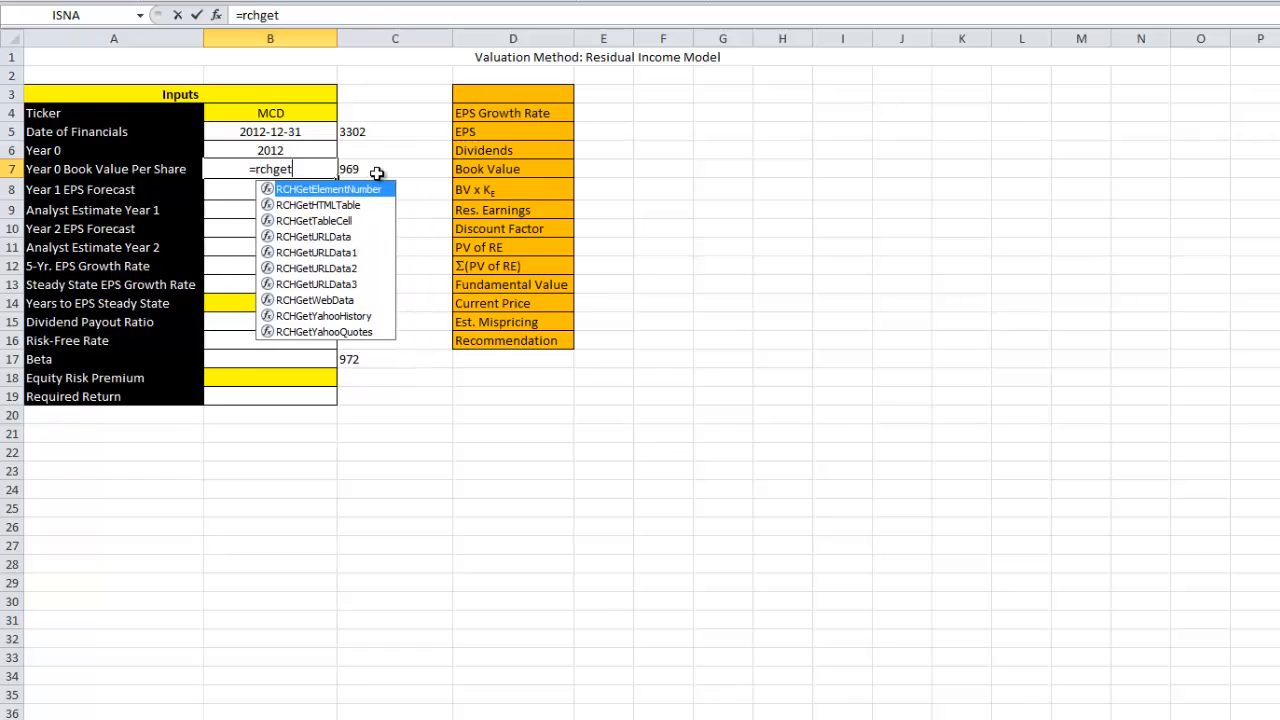
{"action": "type", "text": "elementnumber"}
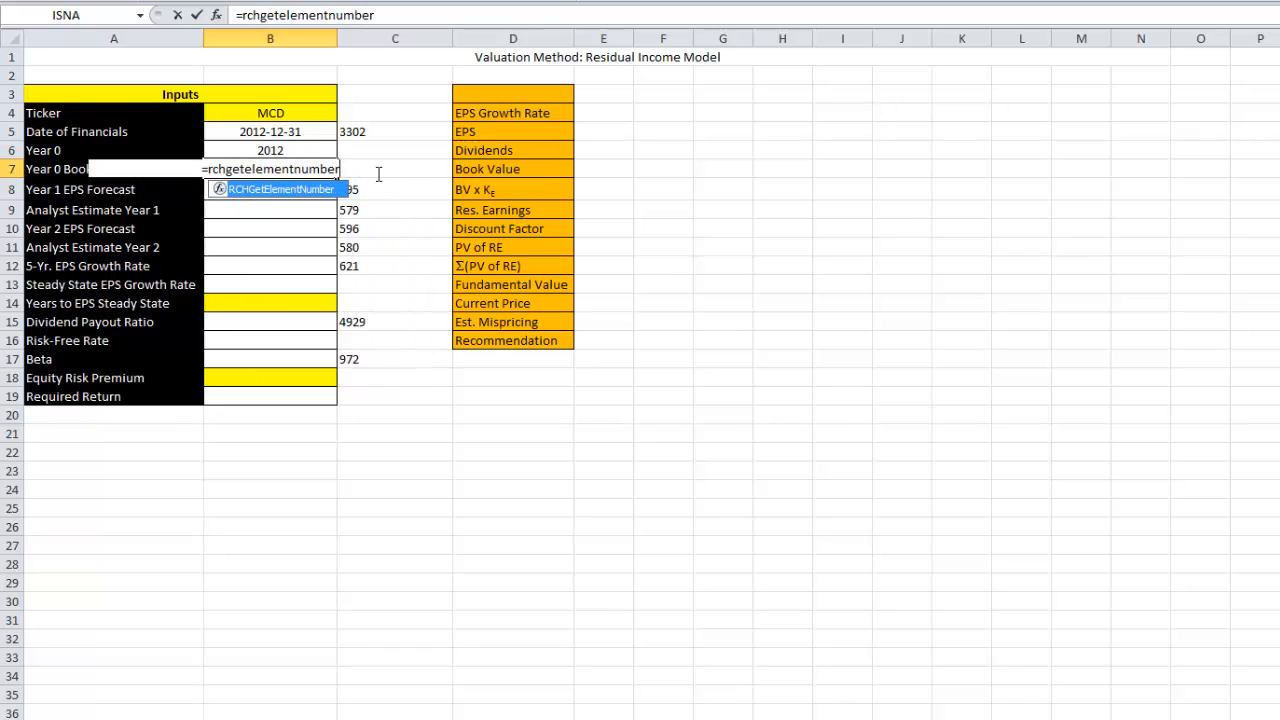
{"action": "type", "text": "(B4,"}
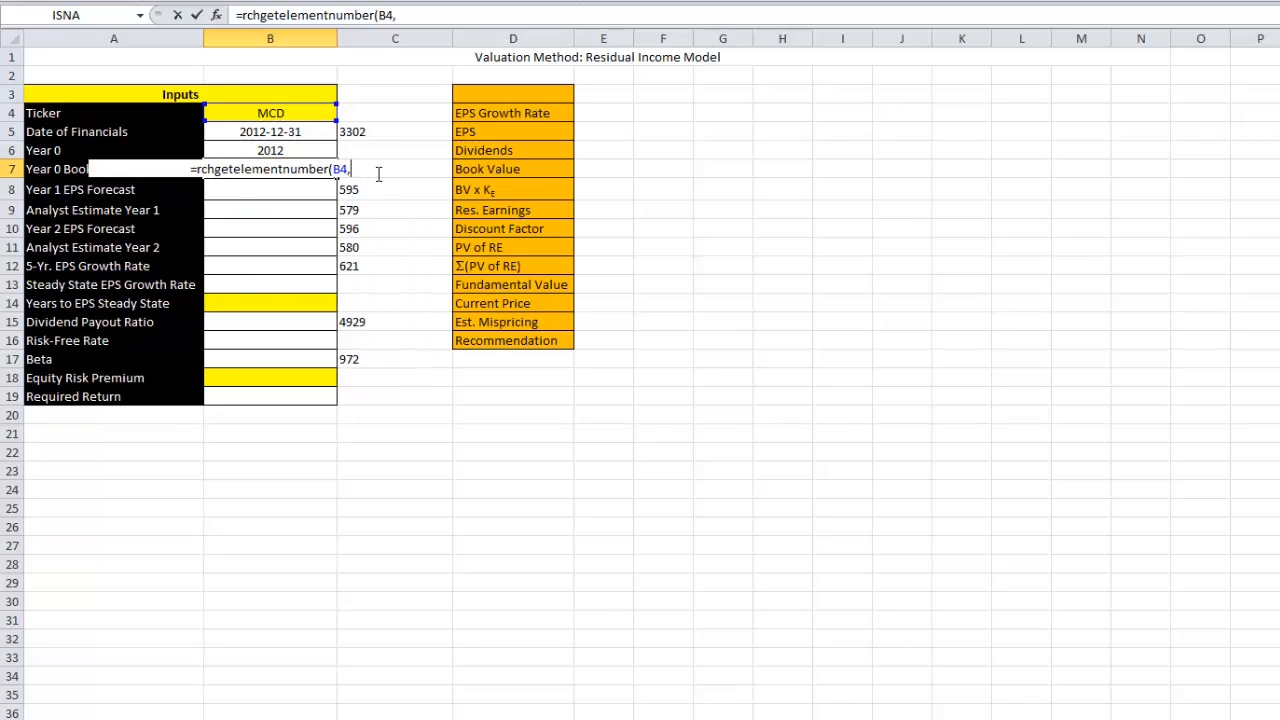
{"action": "type", "text": "969)"}
{"action": "key", "text": "Return"}
{"action": "key", "text": "Up"}
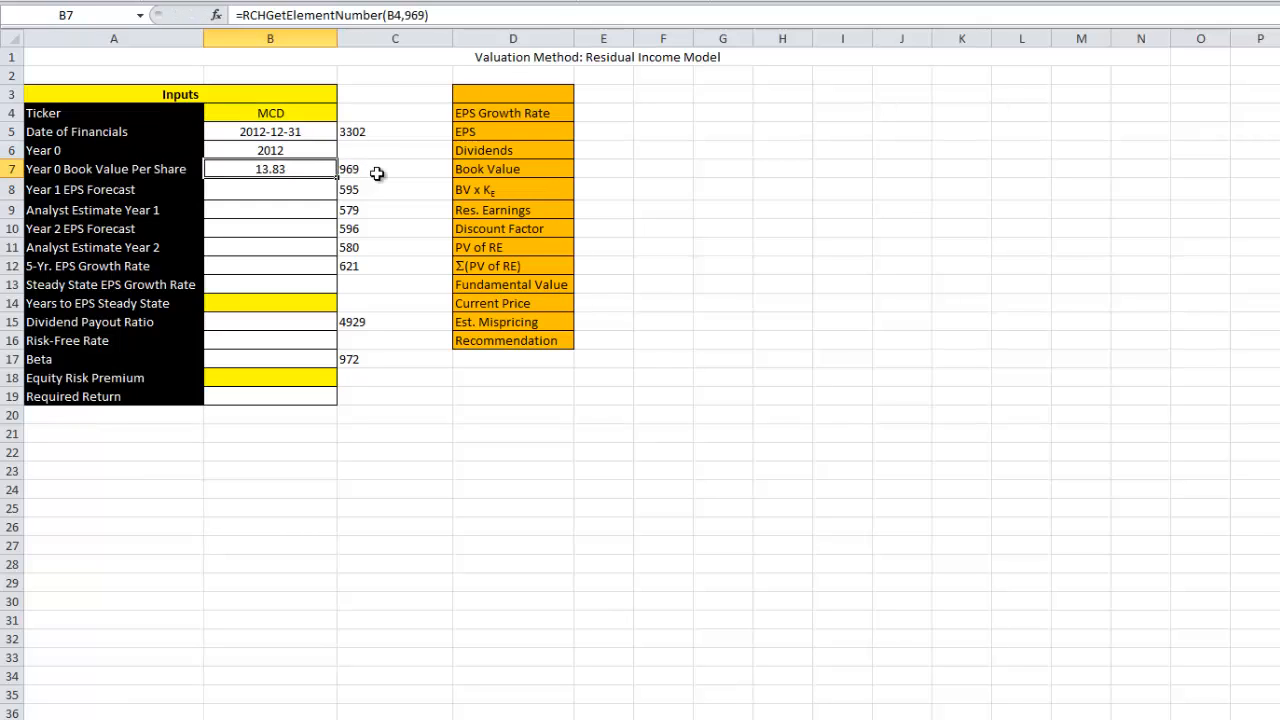
- Retrieve the Year 1 EPS Forecast in cell B8 with =RCHGetElementNumber(B4,595)
{"action": "left_click", "coordinate": [377, 172]}
{"action": "key", "text": "Down"}
{"action": "key", "text": "Left"}
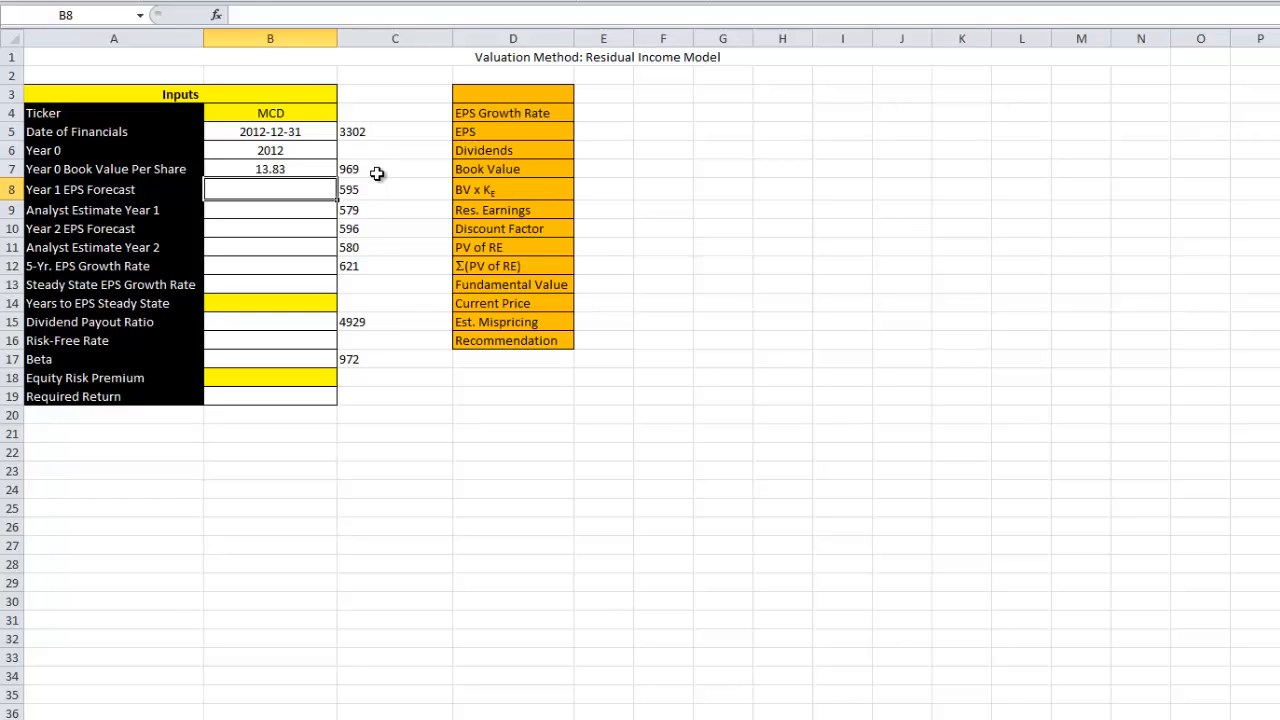
{"action": "key", "text": "Right"}
{"action": "key", "text": "Left"}
{"action": "type", "text": "="}
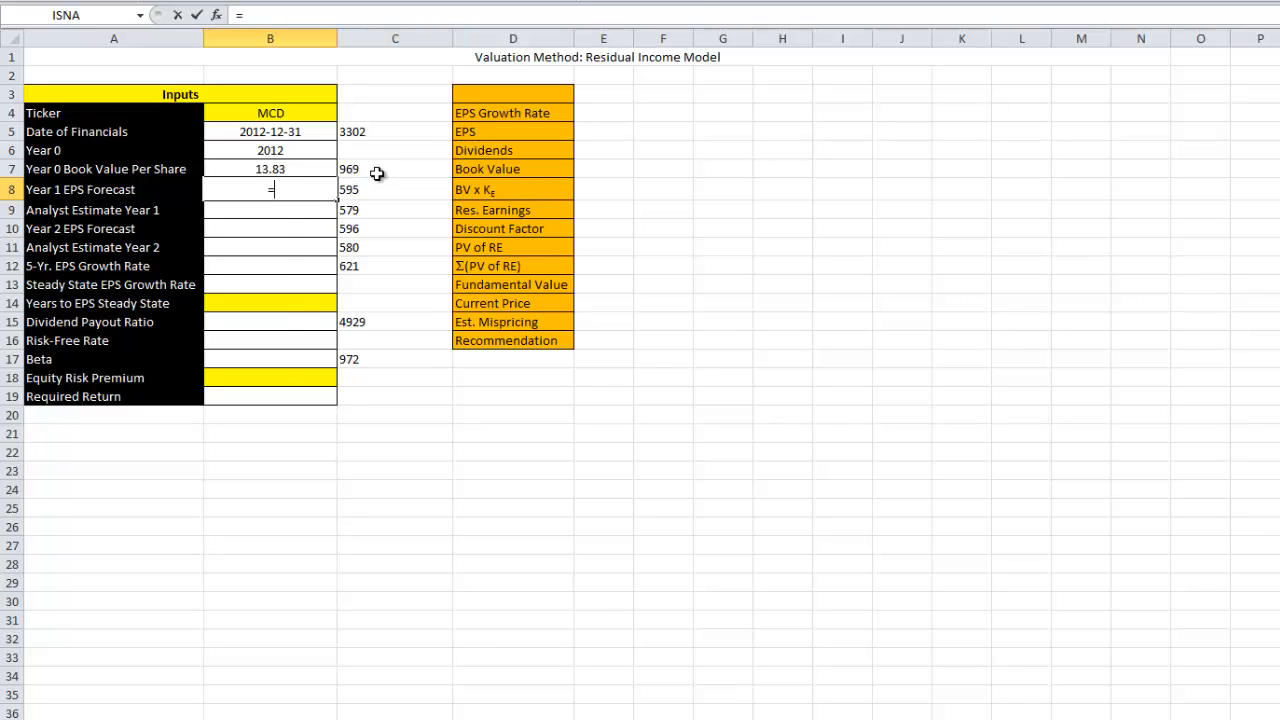
{"action": "type", "text": "rchgetele"}
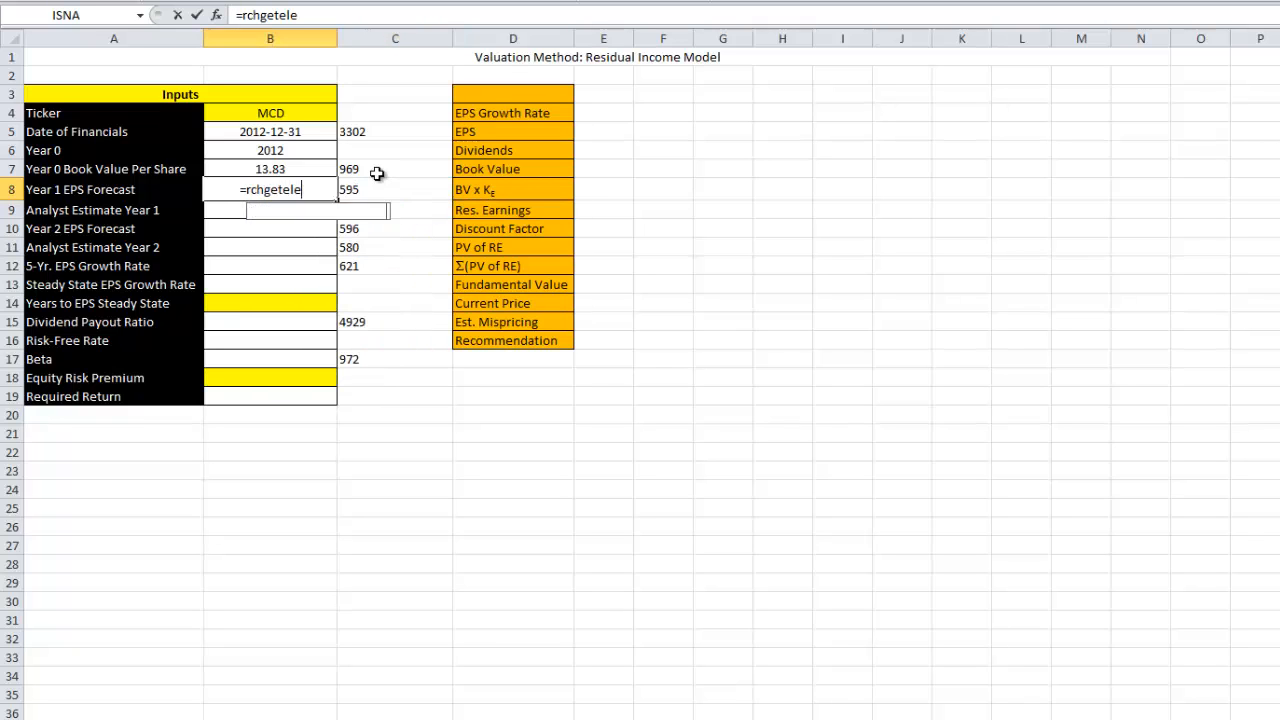
{"action": "type", "text": "mentnumber("}
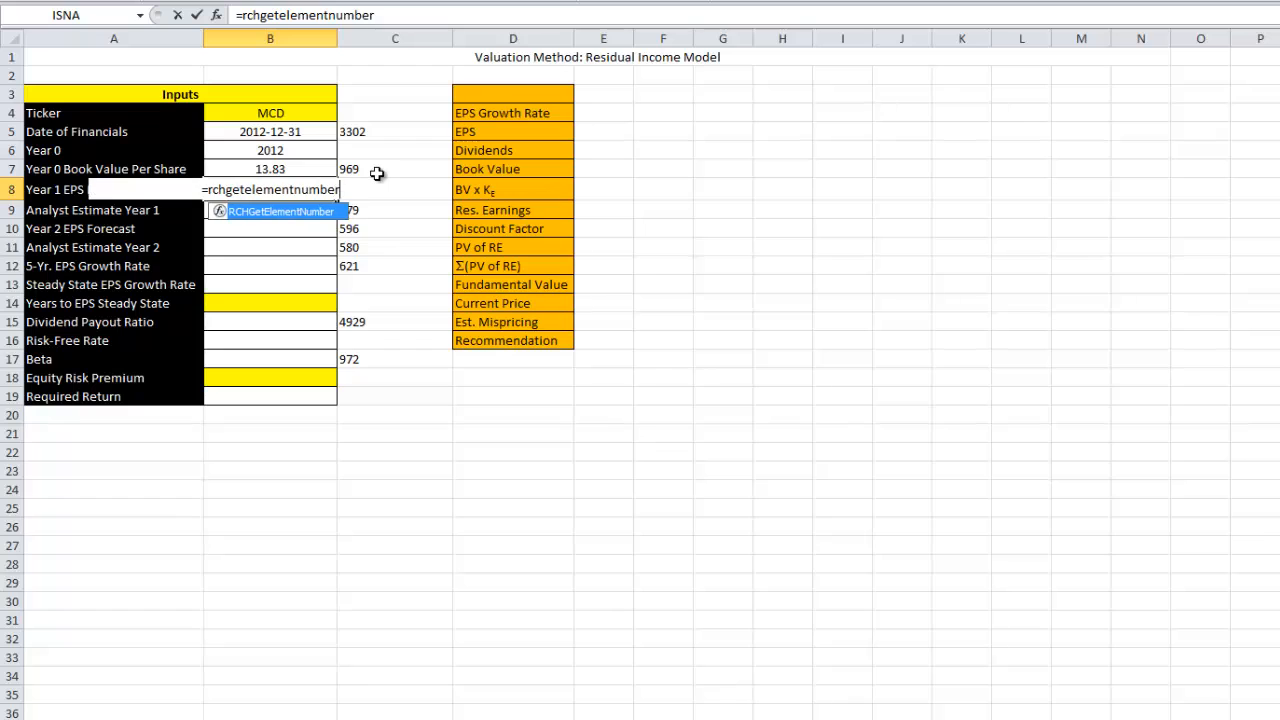
{"action": "key", "text": "Up"}
{"action": "key", "text": "Up"}
{"action": "key", "text": "Up"}
{"action": "key", "text": "Up"}
{"action": "type", "text": ","}
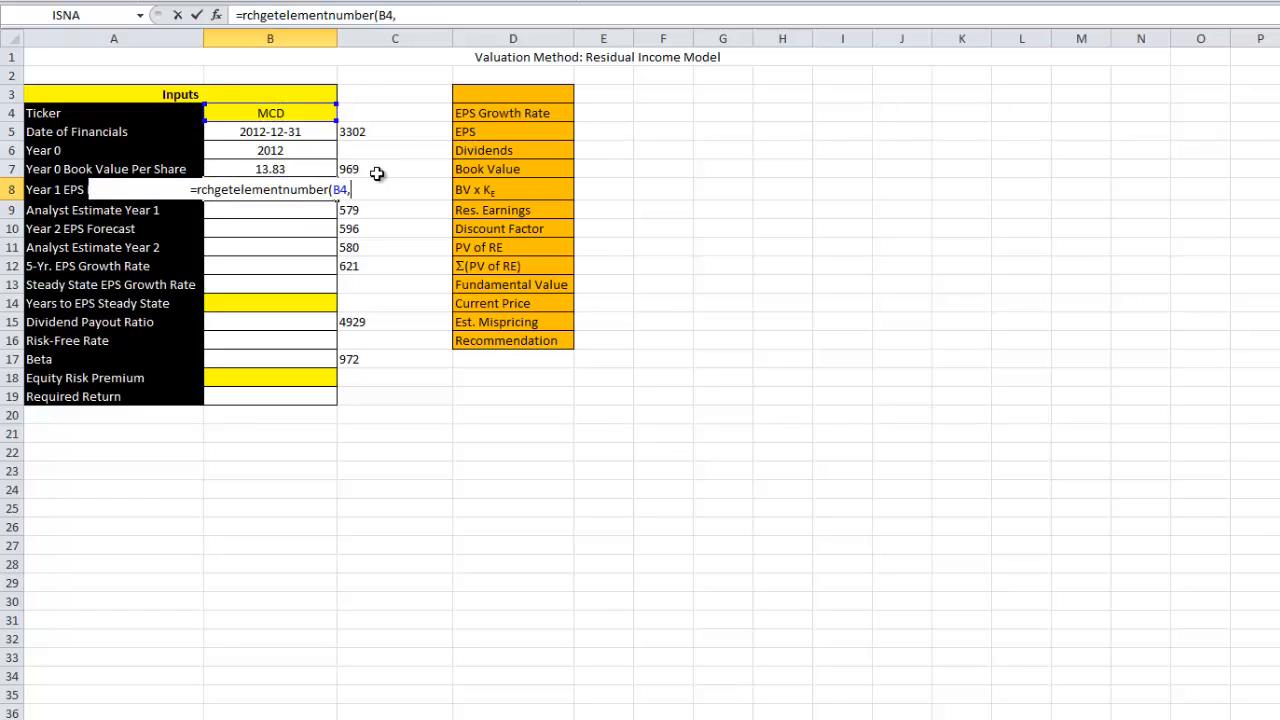
{"action": "type", "text": "595)"}
{"action": "key", "text": "Return"}
{"action": "key", "text": "Up"}
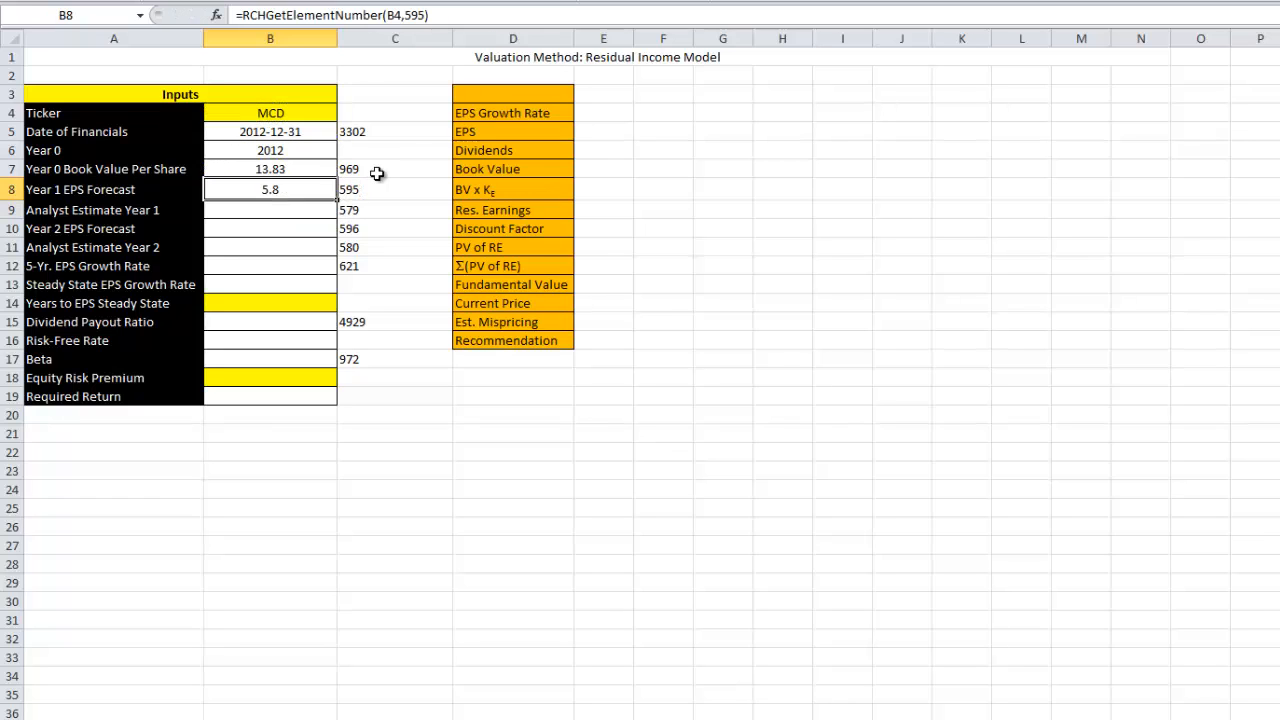
- Go back up through the filled inputs to the ticker in cell B4
{"action": "key", "text": "Up"}
{"action": "key", "text": "Down"}
{"action": "key", "text": "Up"}
{"action": "key", "text": "Up"}
{"action": "key", "text": "Up"}
{"action": "key", "text": "Up"}
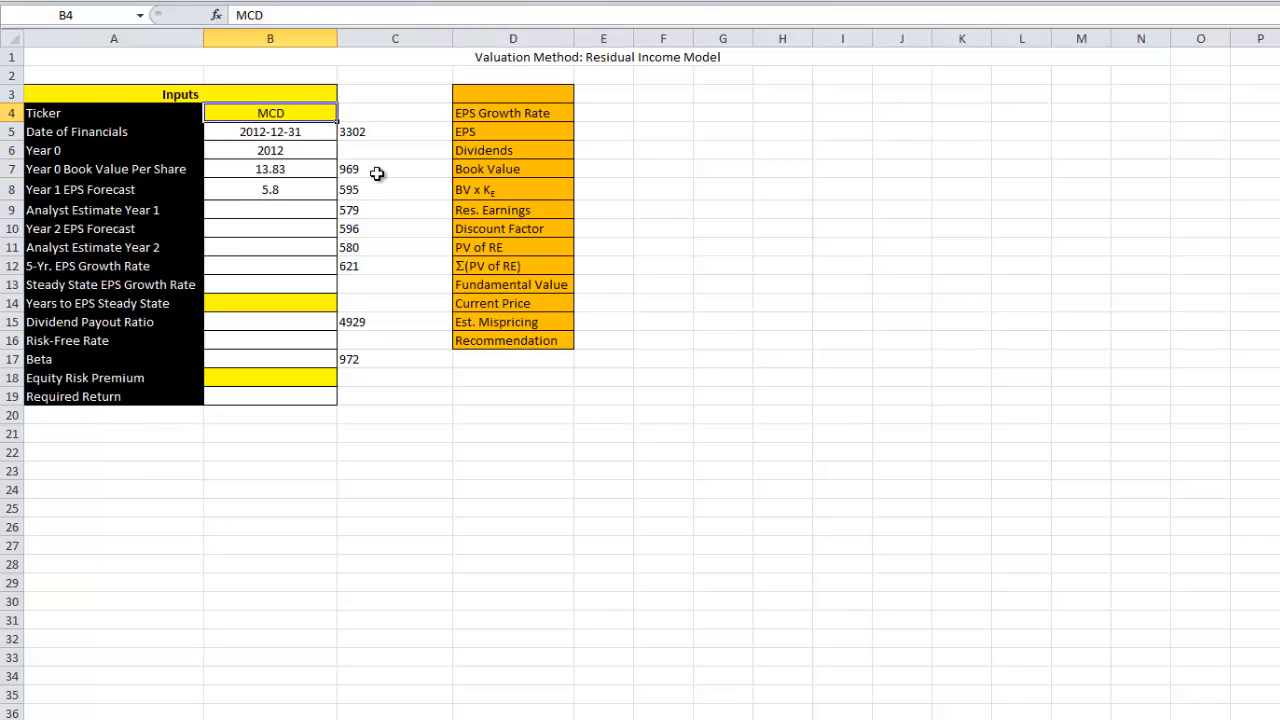
- Change the ticker in cell B4 to IBM and check the refreshed book value and EPS forecast
{"action": "type", "text": "IBM"}
{"action": "key", "text": "Return"}
{"action": "key", "text": "Down"}
{"action": "key", "text": "Down"}
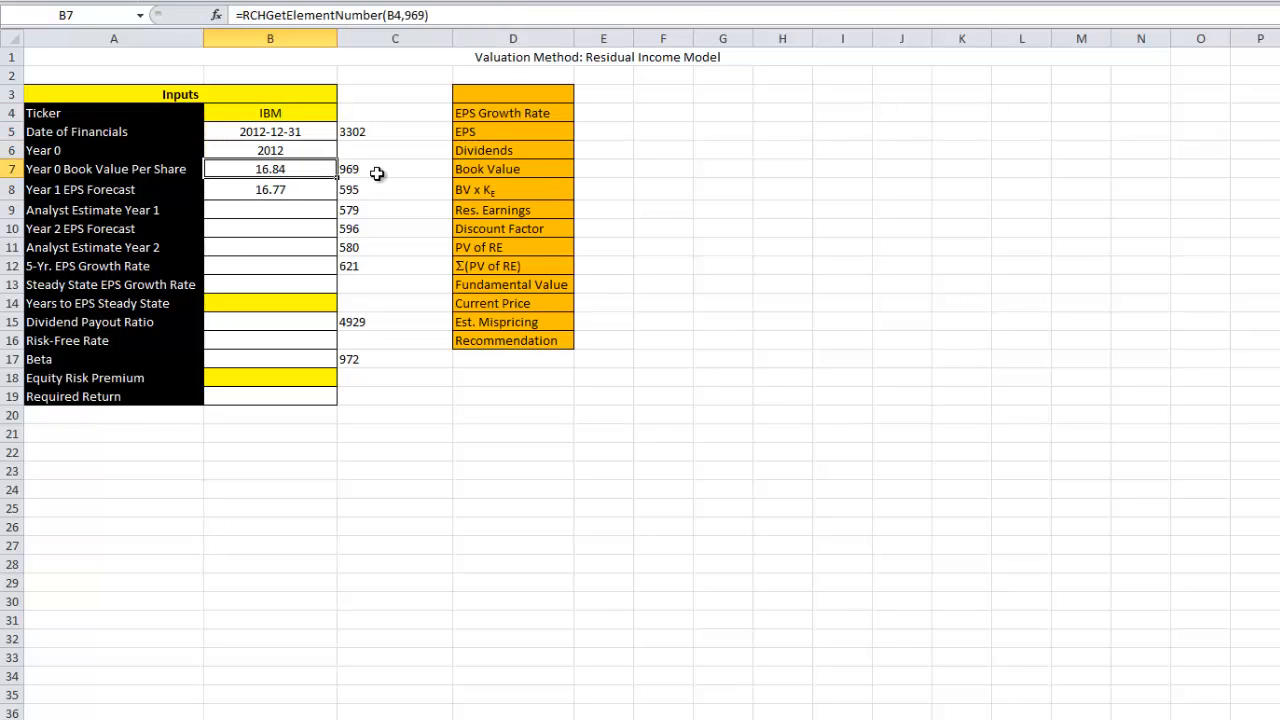
{"action": "key", "text": "Down"}
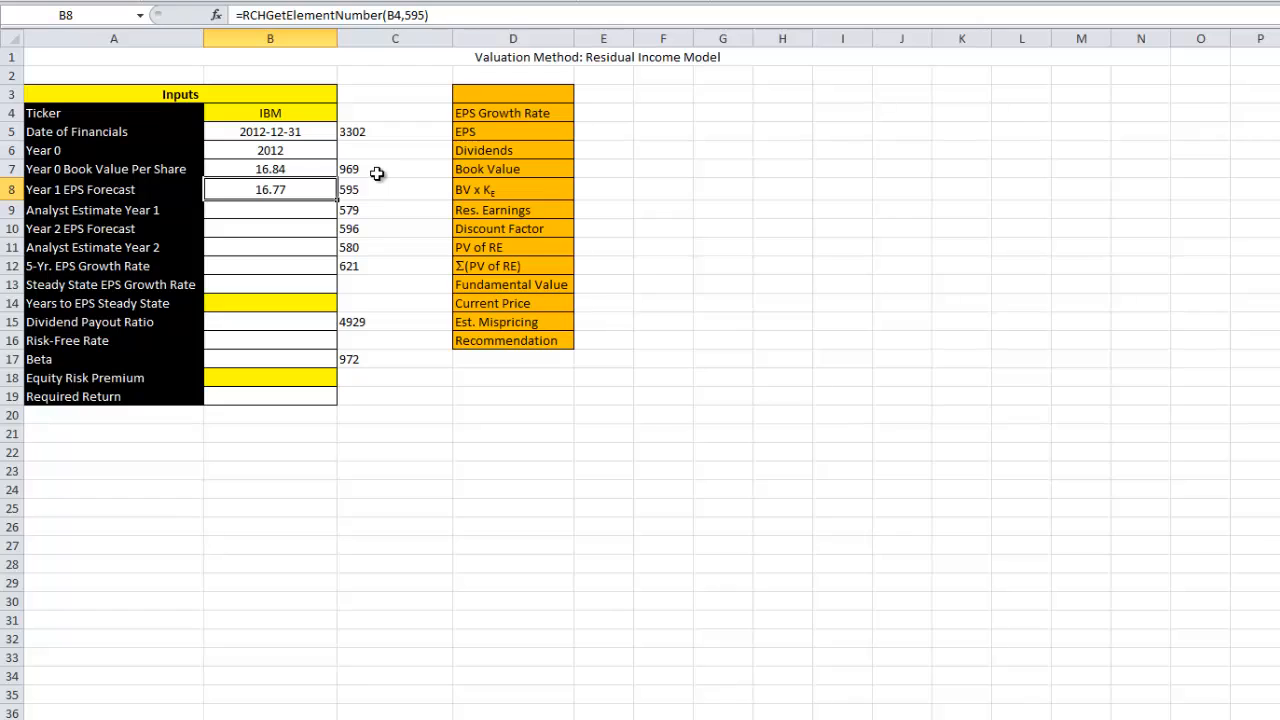
- Review the filled inputs in B4:B8, comparing the Year 0 date with the Year 1 EPS forecast
{"action": "key", "text": "Up"}
{"action": "key", "text": "Up"}
{"action": "key", "text": "Up"}
{"action": "key", "text": "Up"}
{"action": "key", "text": "Down"}
{"action": "key", "text": "Down"}
{"action": "key", "text": "Down"}
{"action": "key", "text": "Down"}
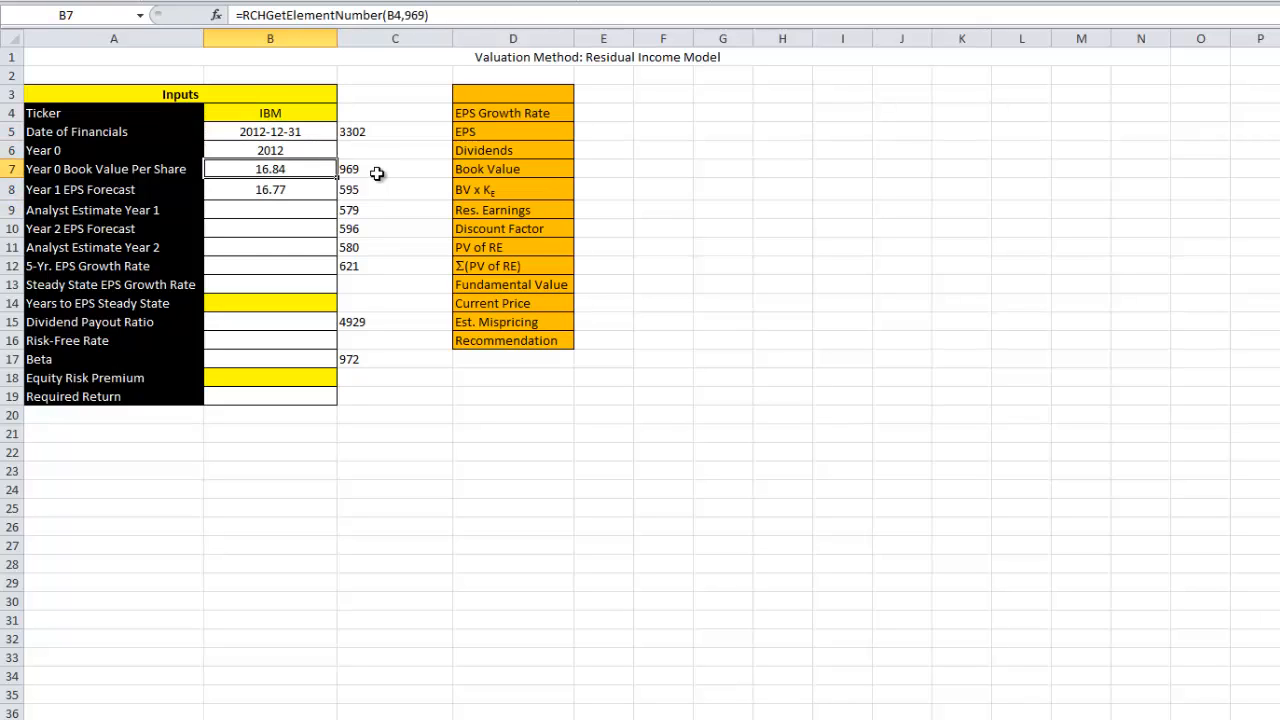
{"action": "key", "text": "Up"}
{"action": "key", "text": "Up"}
{"action": "key", "text": "Up"}
{"action": "key", "text": "Up"}
{"action": "key", "text": "Down"}
{"action": "key", "text": "Down"}
{"action": "key", "text": "Down"}
{"action": "key", "text": "Down"}
{"action": "key", "text": "Down"}
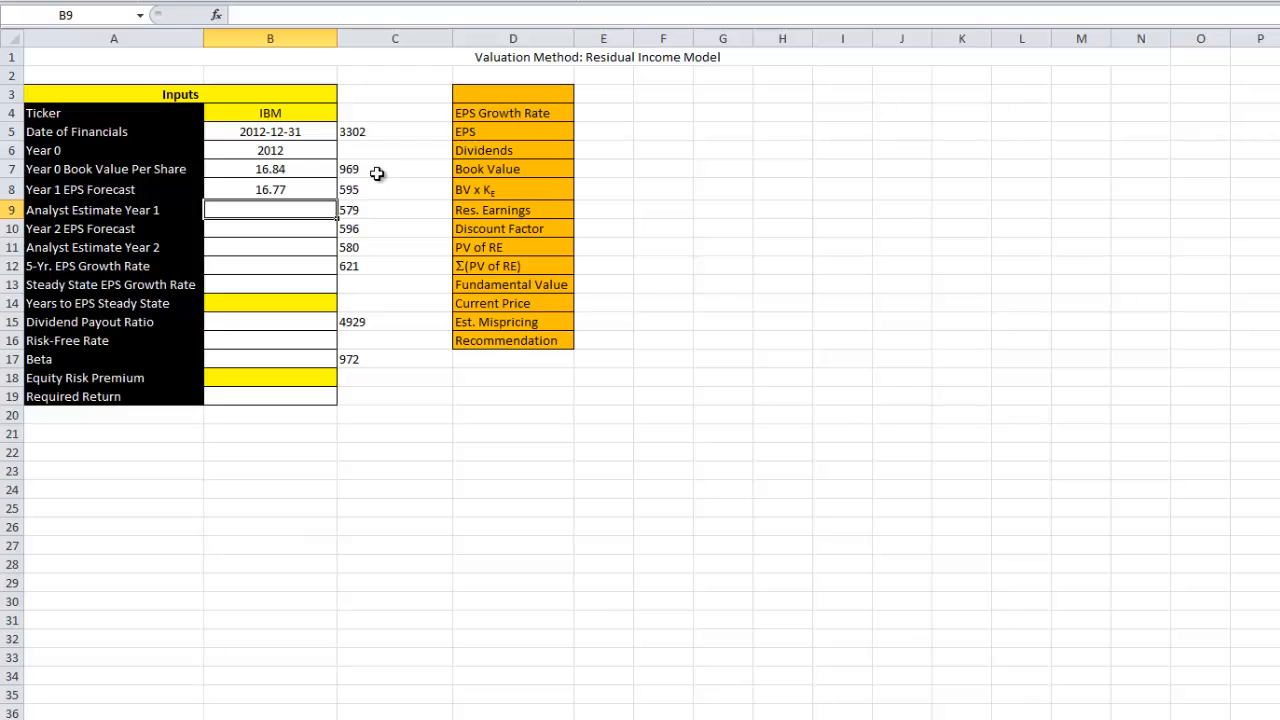
{"action": "key", "text": "Up"}
{"action": "key", "text": "Up"}
{"action": "key", "text": "Up"}
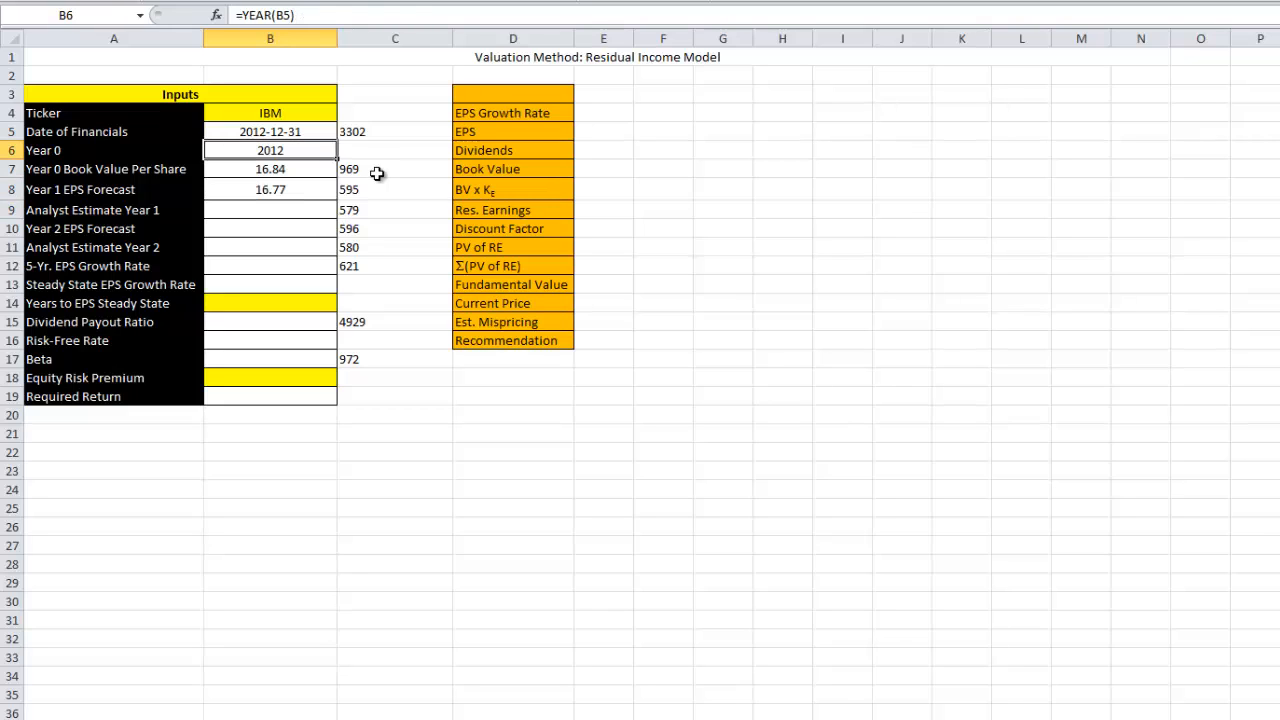
- Retrieve the Analyst Estimate Year 1 period in cell B9 with =RCHGetElementNumber(B4,579)
{"action": "key", "text": "Down"}
{"action": "key", "text": "Down"}
{"action": "key", "text": "Down"}
{"action": "type", "text": "="}
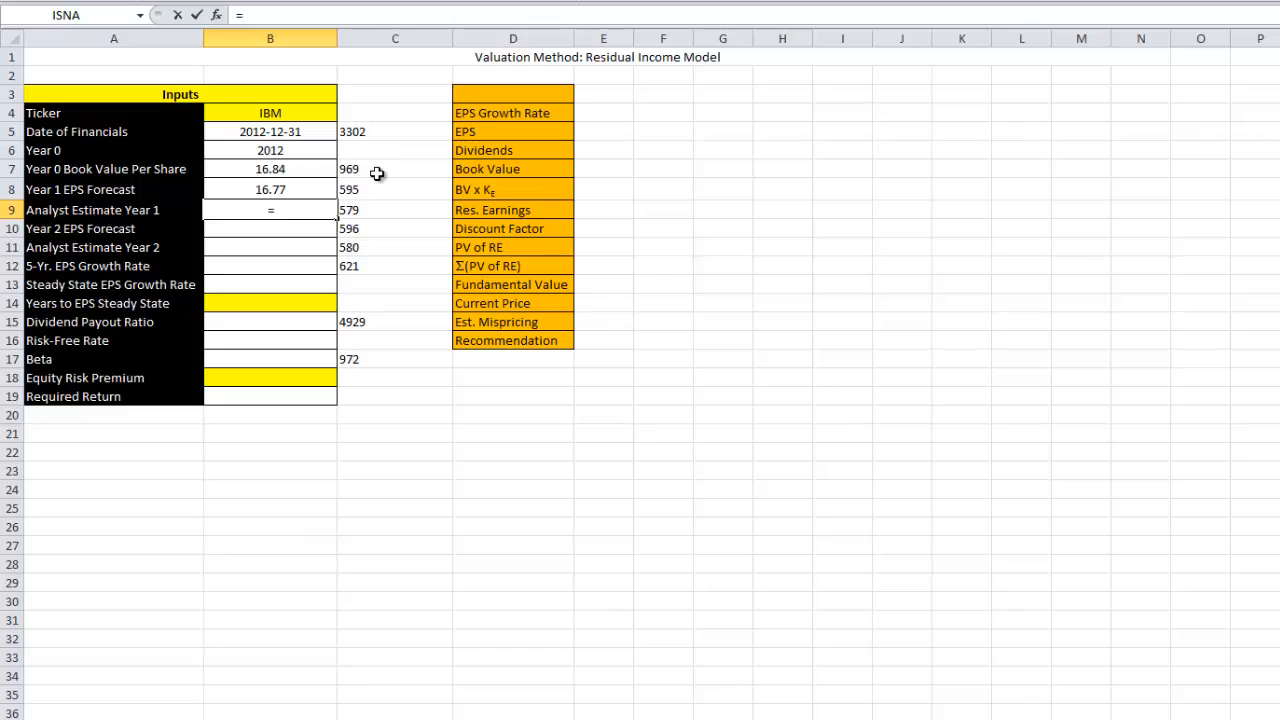
{"action": "type", "text": "rchget"}
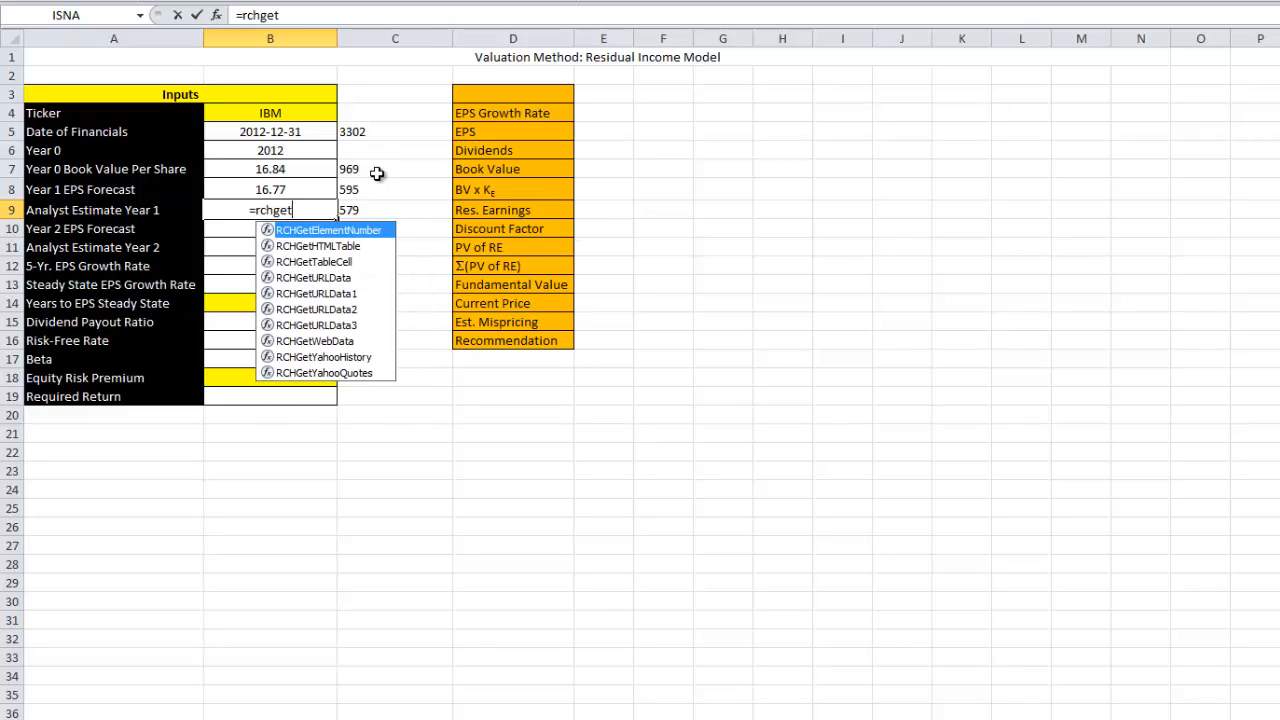
{"action": "type", "text": "elementnumb"}
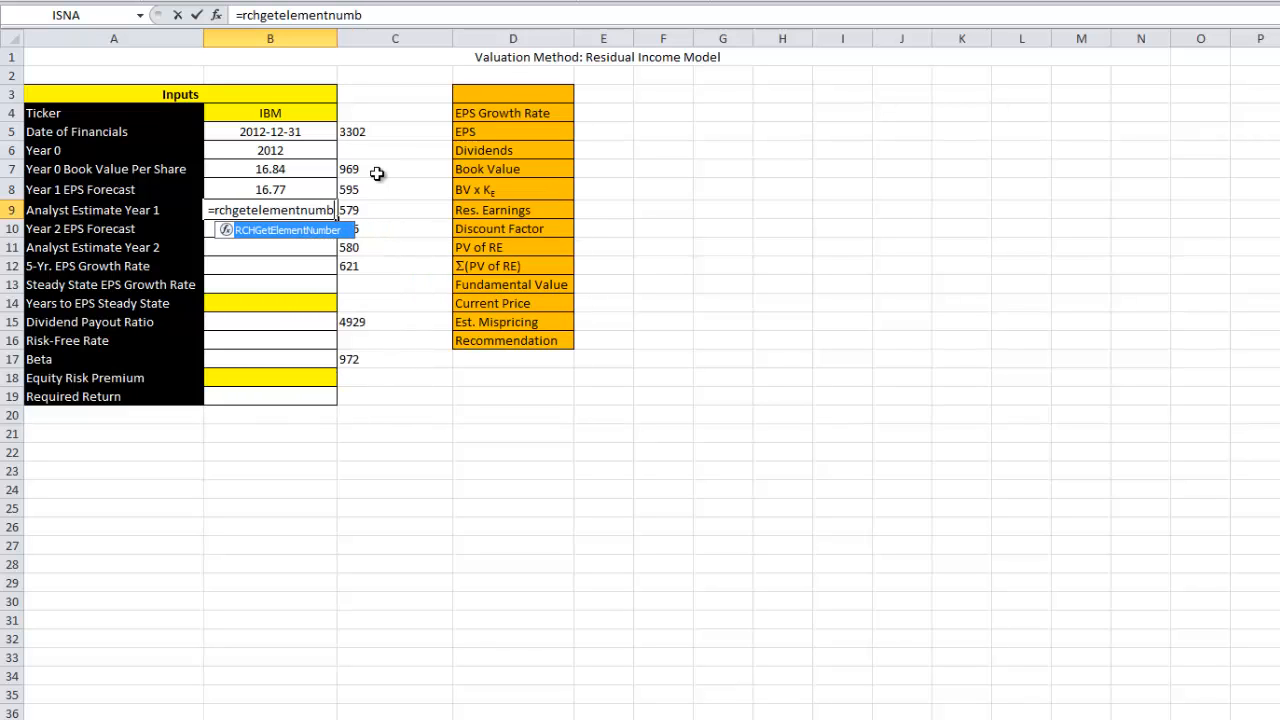
{"action": "type", "text": "er("}
{"action": "key", "text": "Up"}
{"action": "key", "text": "Up"}
{"action": "key", "text": "Up"}
{"action": "key", "text": "Up"}
{"action": "key", "text": "Up"}
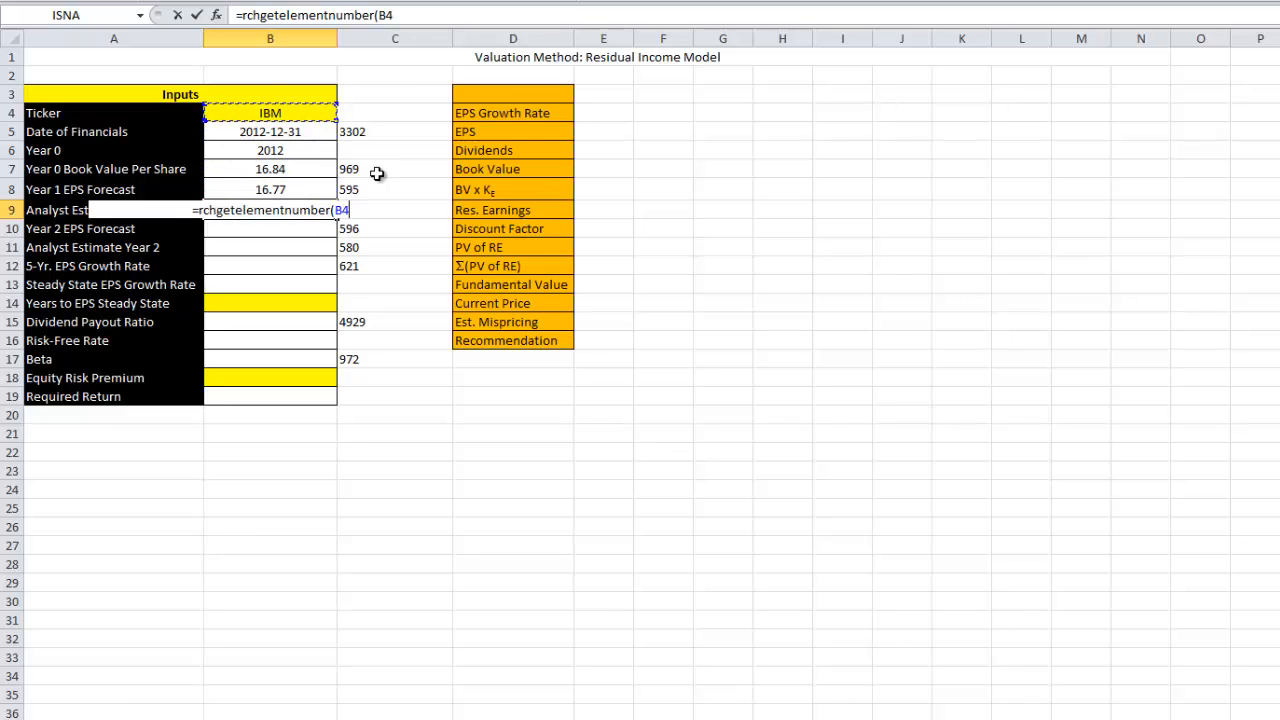
{"action": "type", "text": ",579)"}
{"action": "key", "text": "Return"}
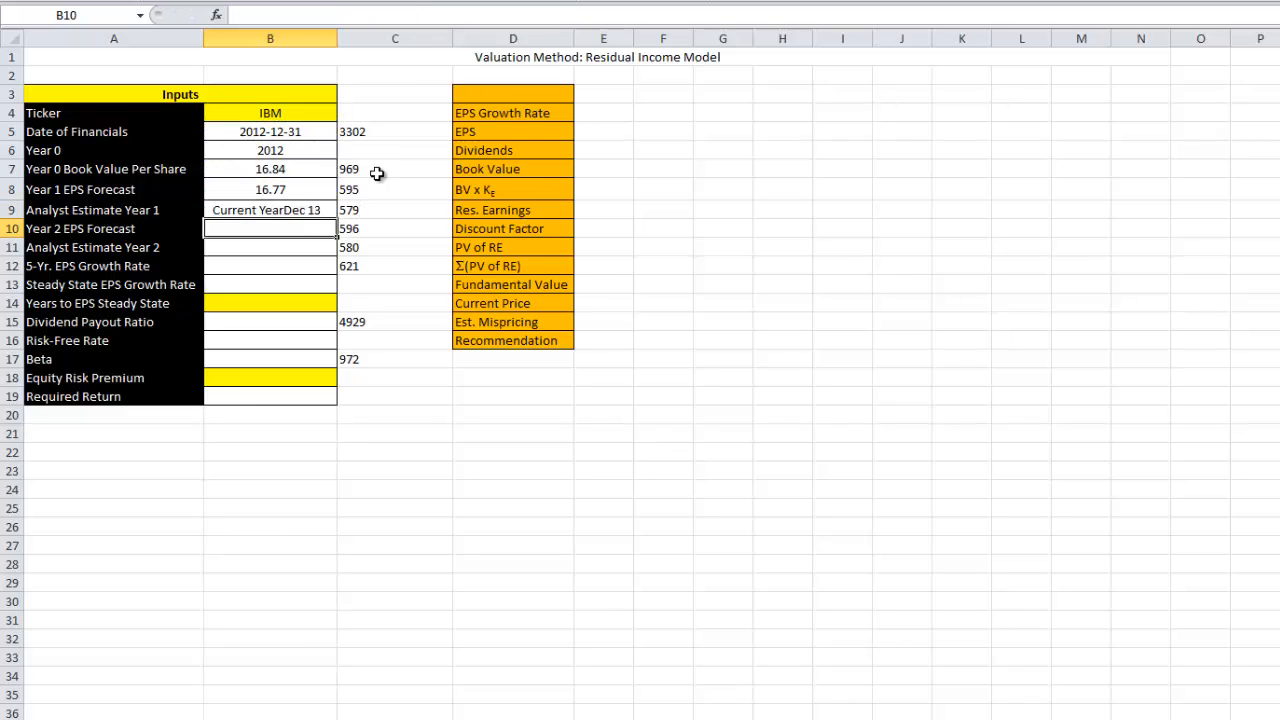
- Check the Analyst Estimate Year 1 period against the book value and Year 1 EPS forecast in B7:B8
{"action": "key", "text": "Up"}
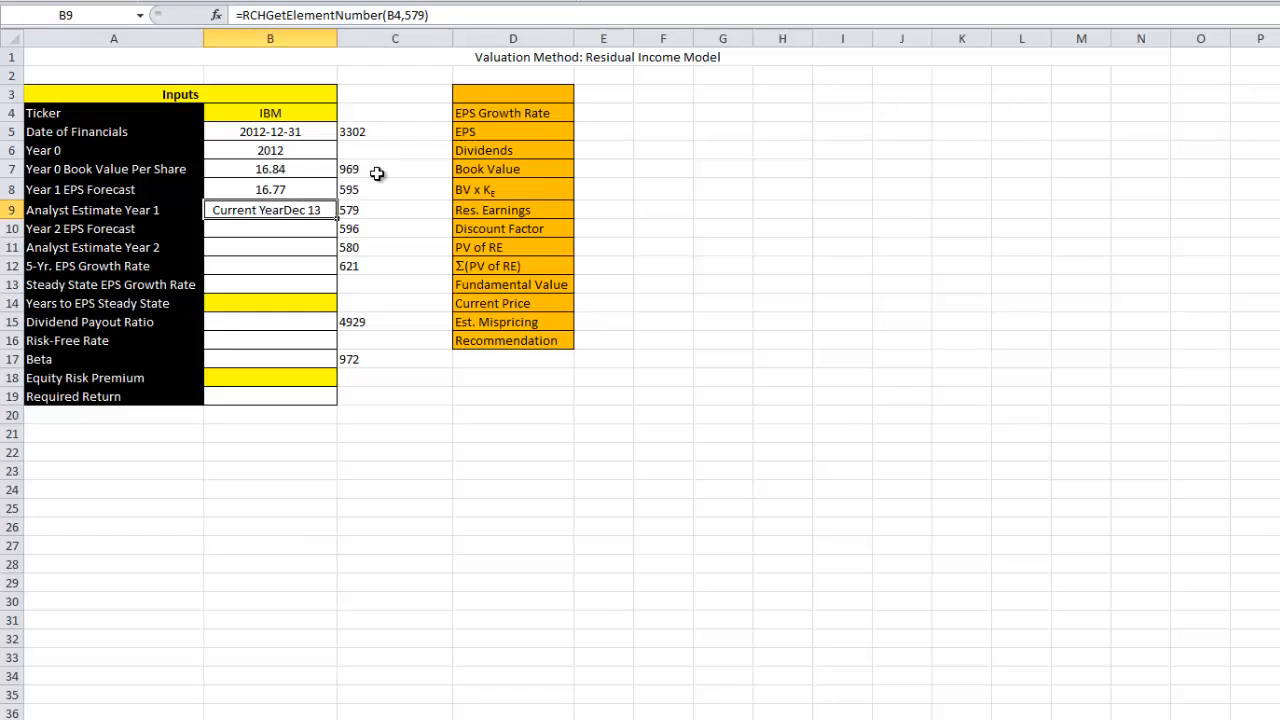
{"action": "key", "text": "Up"}
{"action": "key", "text": "Up"}
{"action": "key", "text": "Up"}
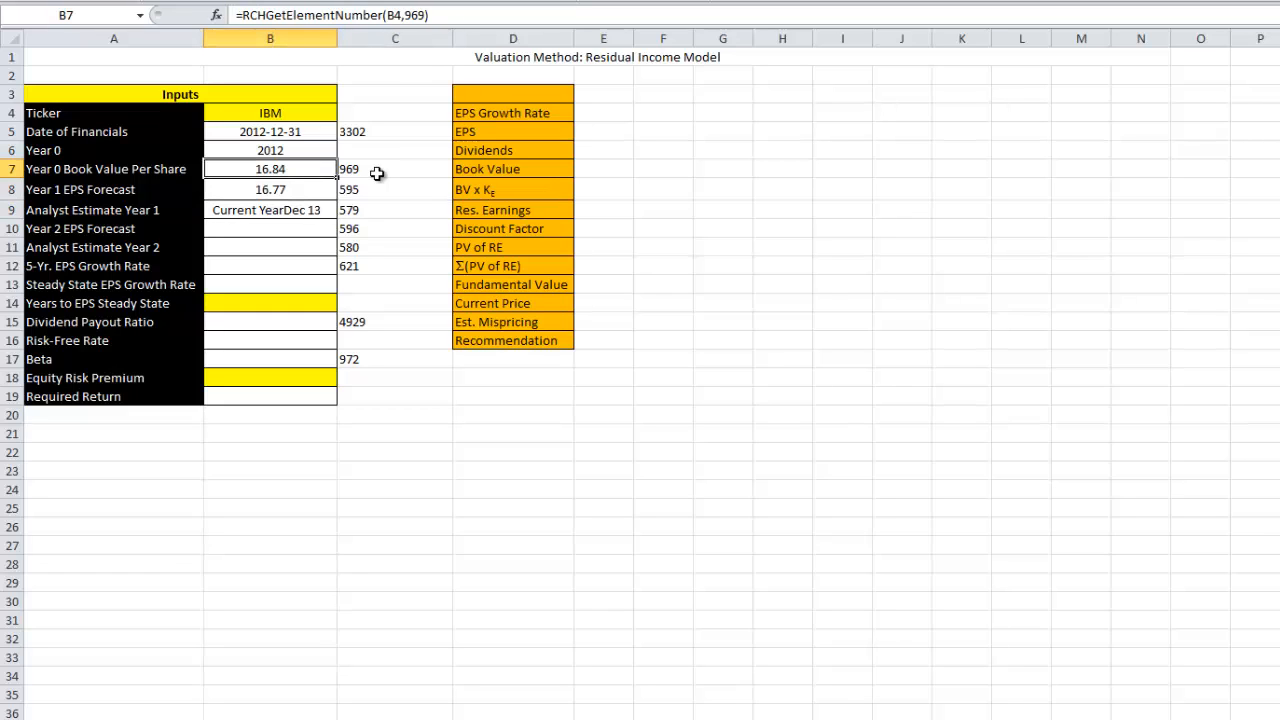
{"action": "key", "text": "Down"}
{"action": "key", "text": "Down"}
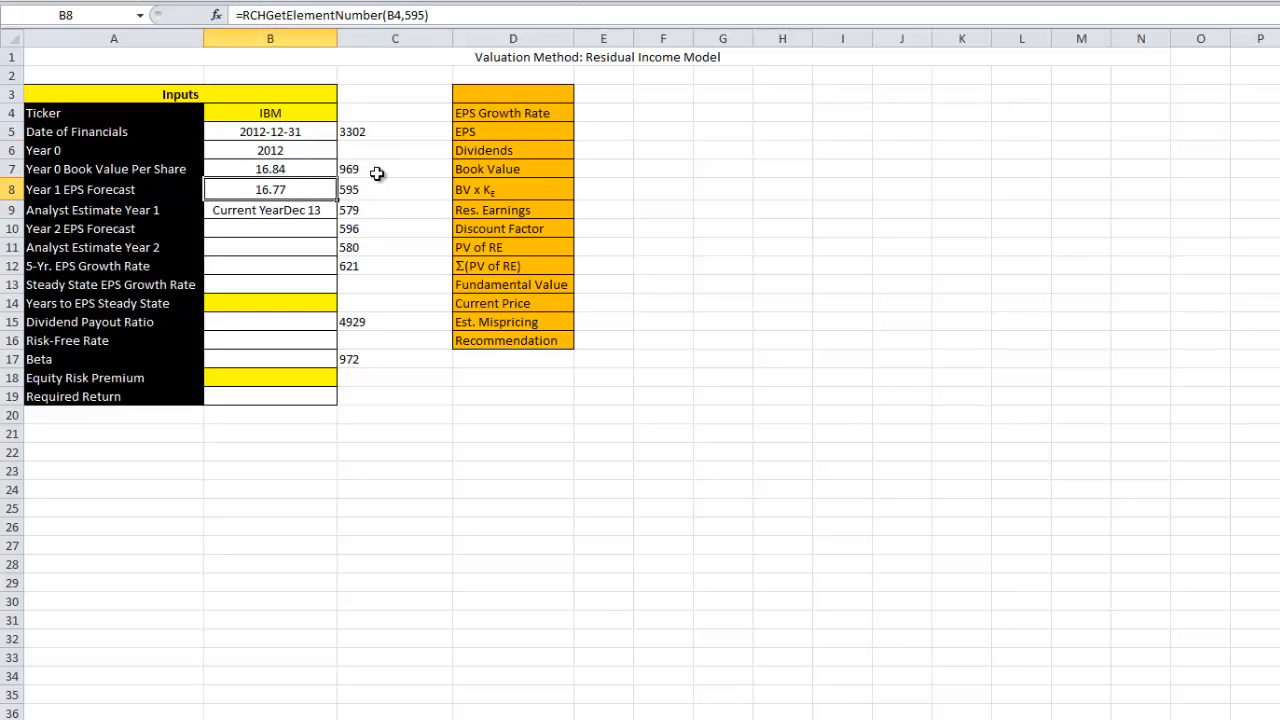
{"action": "key", "text": "Down"}
{"action": "key", "text": "Down"}
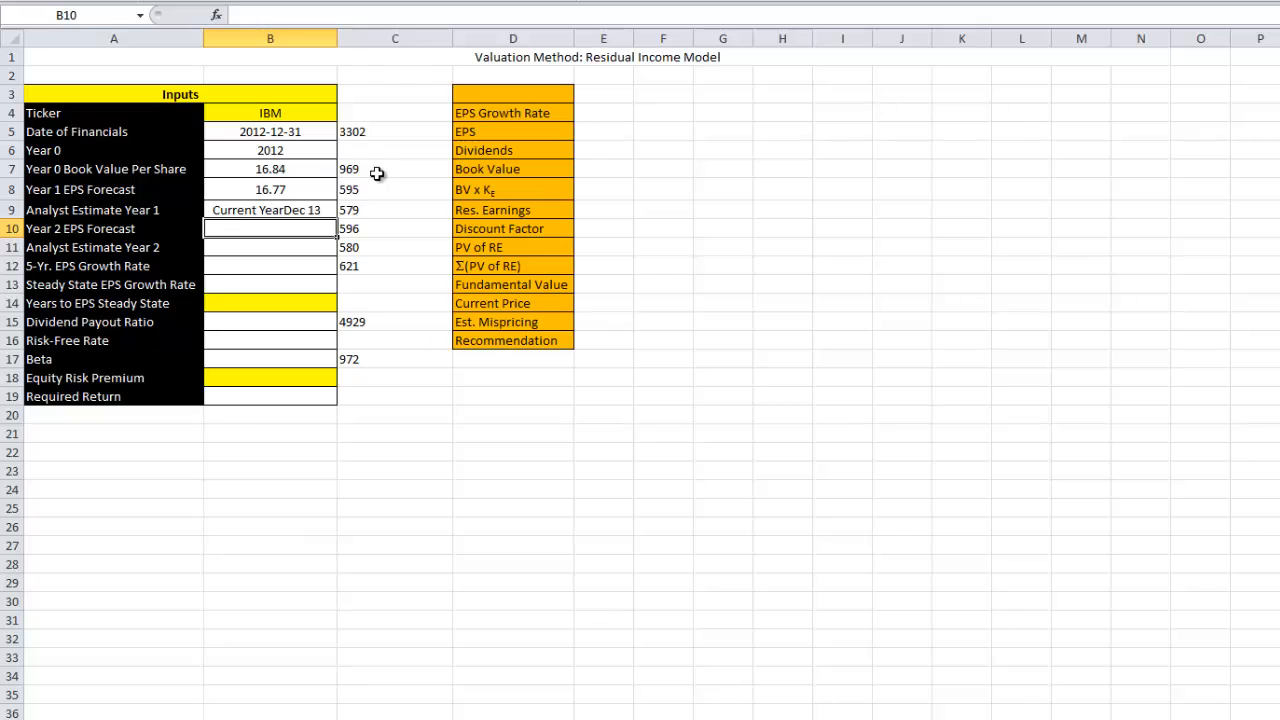
- Retrieve the Year 2 EPS Forecast in cell B10 with =RCHGetElementNumber(B4,596)
{"action": "type", "text": "=rch"}
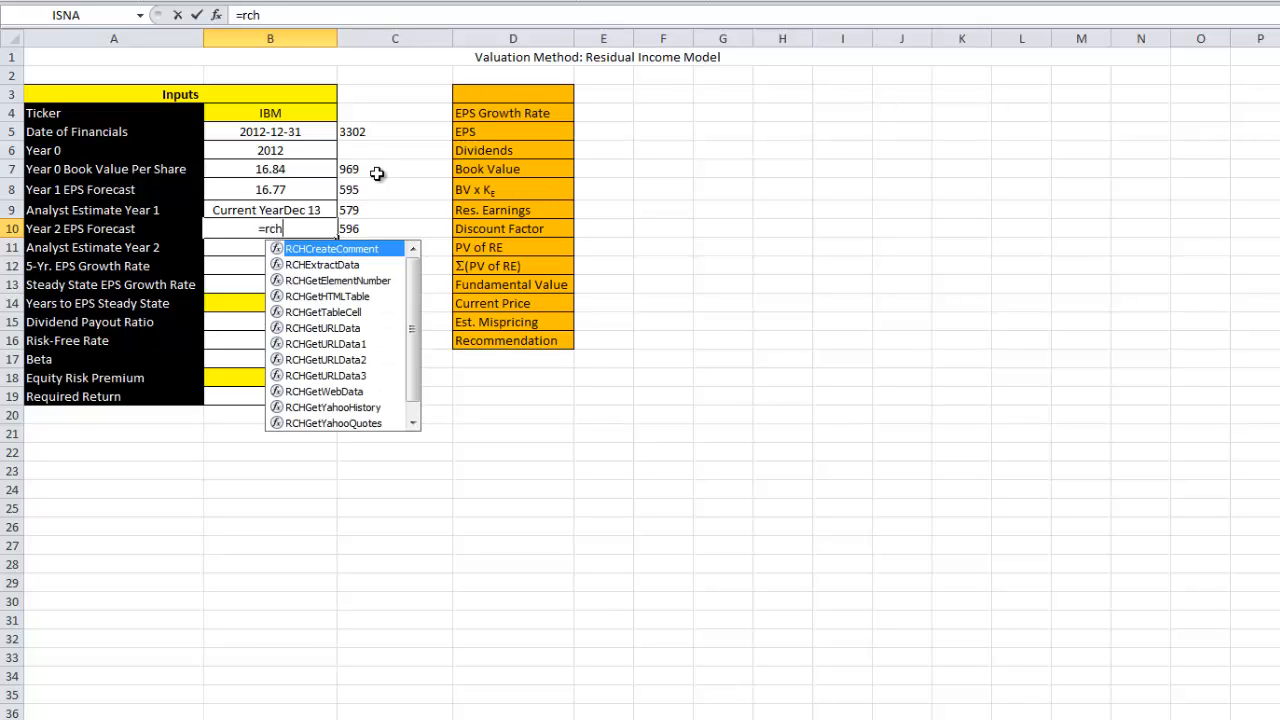
{"action": "type", "text": "getelementnumber("}
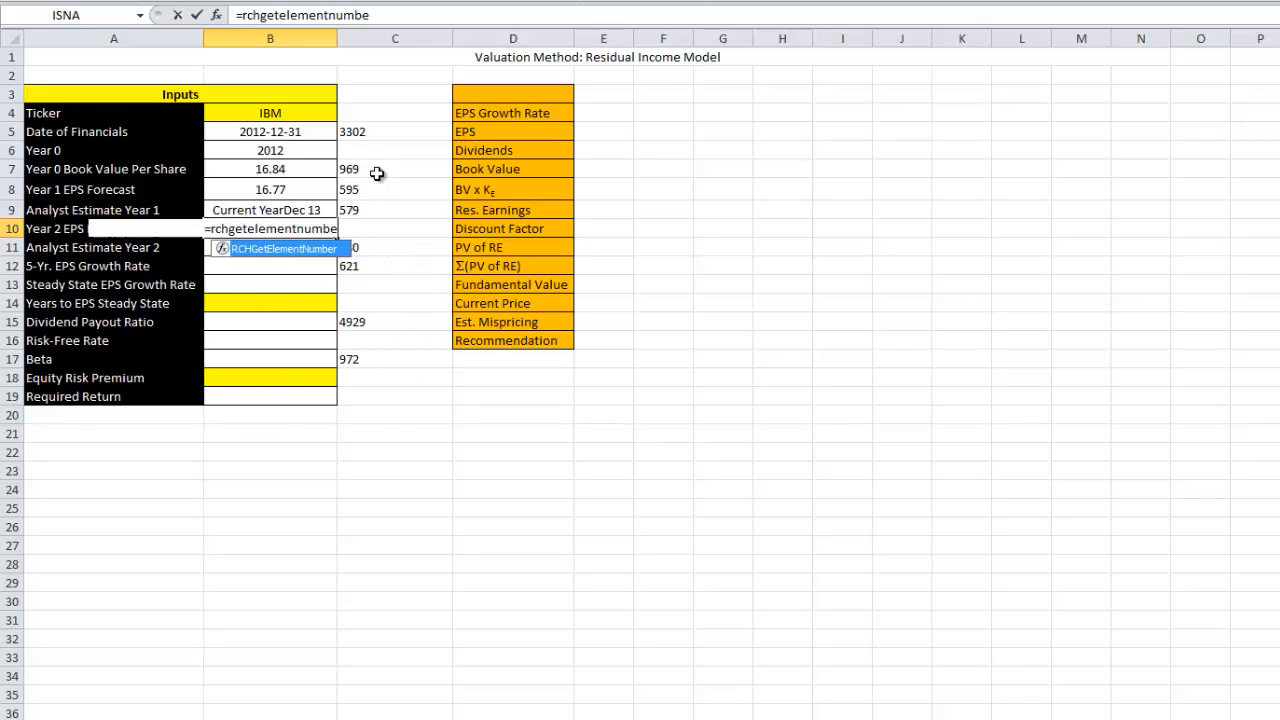
{"action": "key", "text": "Up"}
{"action": "key", "text": "Up"}
{"action": "key", "text": "Up"}
{"action": "key", "text": "Up"}
{"action": "key", "text": "Up"}
{"action": "key", "text": "Up"}
{"action": "type", "text": ",596)"}
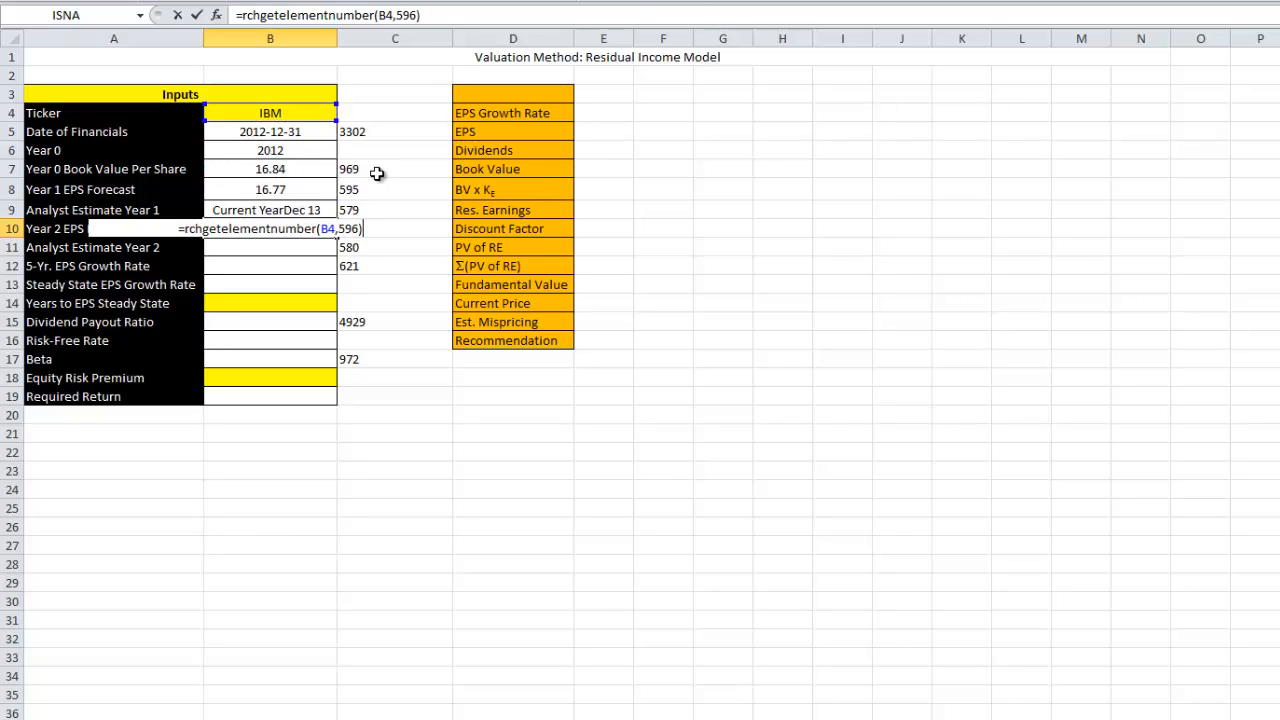
{"action": "key", "text": "Return"}
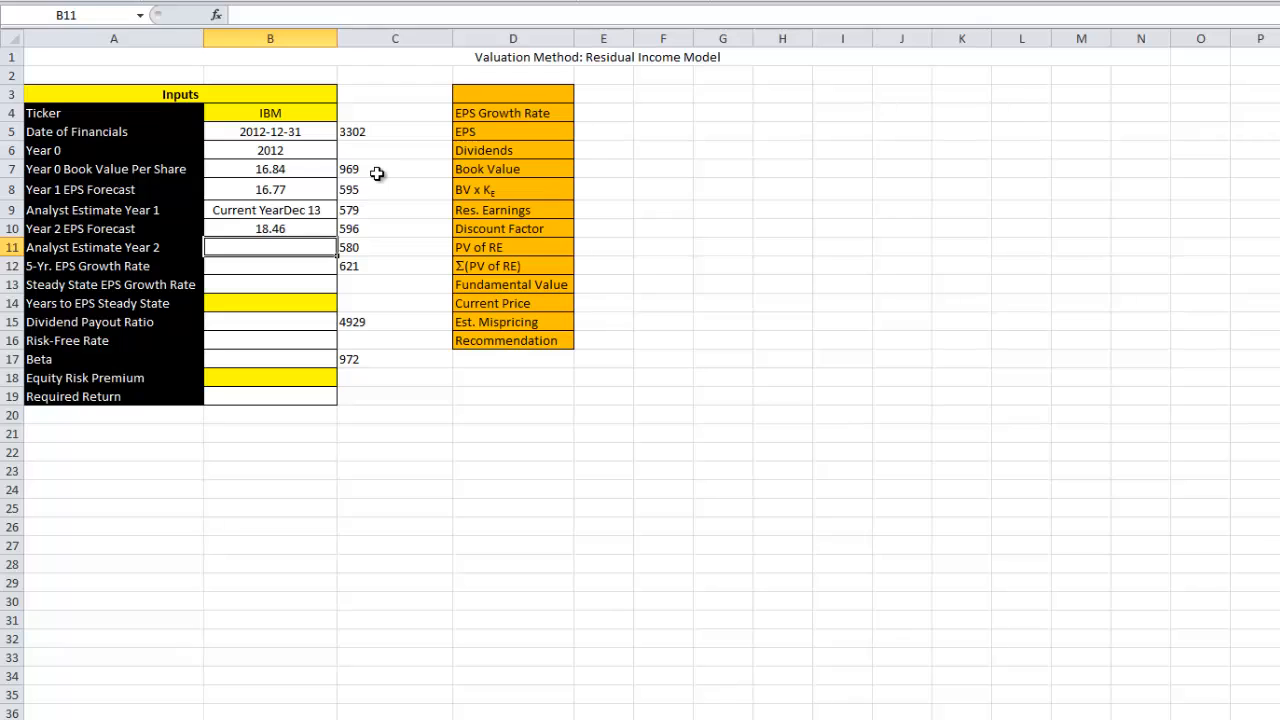
- Retrieve the Analyst Estimate Year 2 period in cell B11 with =RCHGetElementNumber(B4,580)
{"action": "type", "text": "=rchgetelme"}
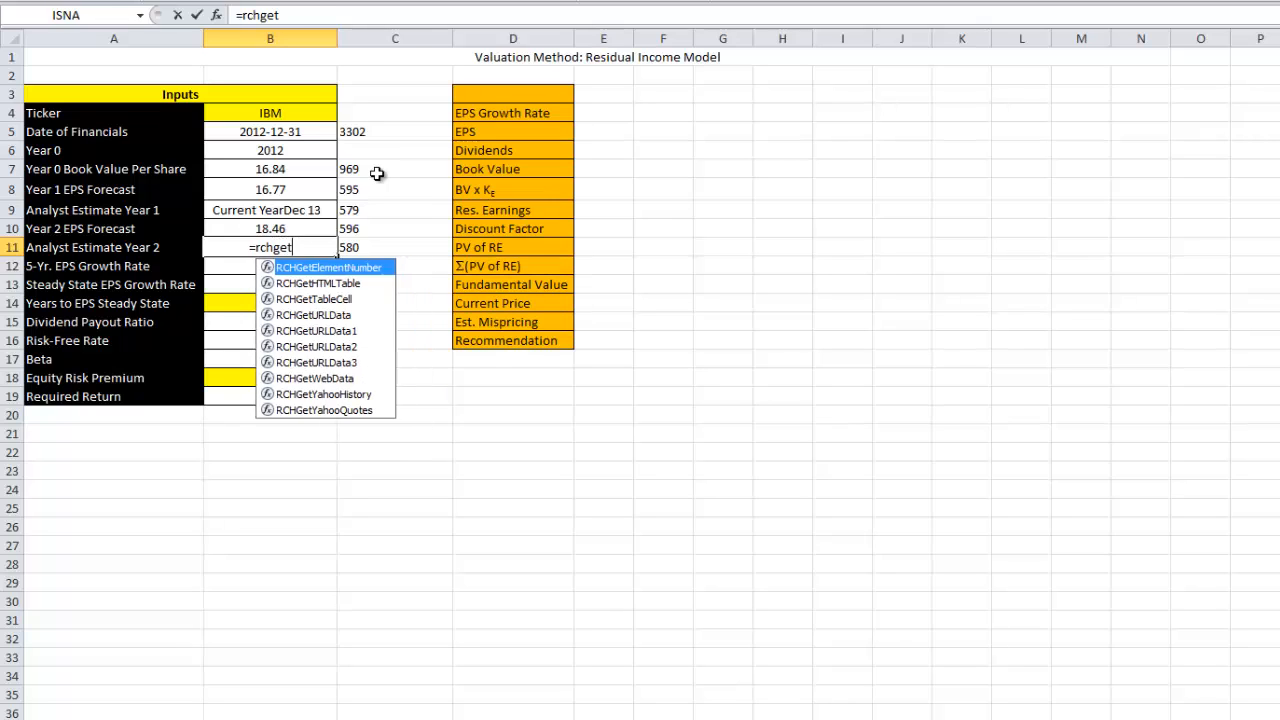
{"action": "key", "text": "BackSpace"}
{"action": "key", "text": "BackSpace"}
{"action": "type", "text": "elel"}
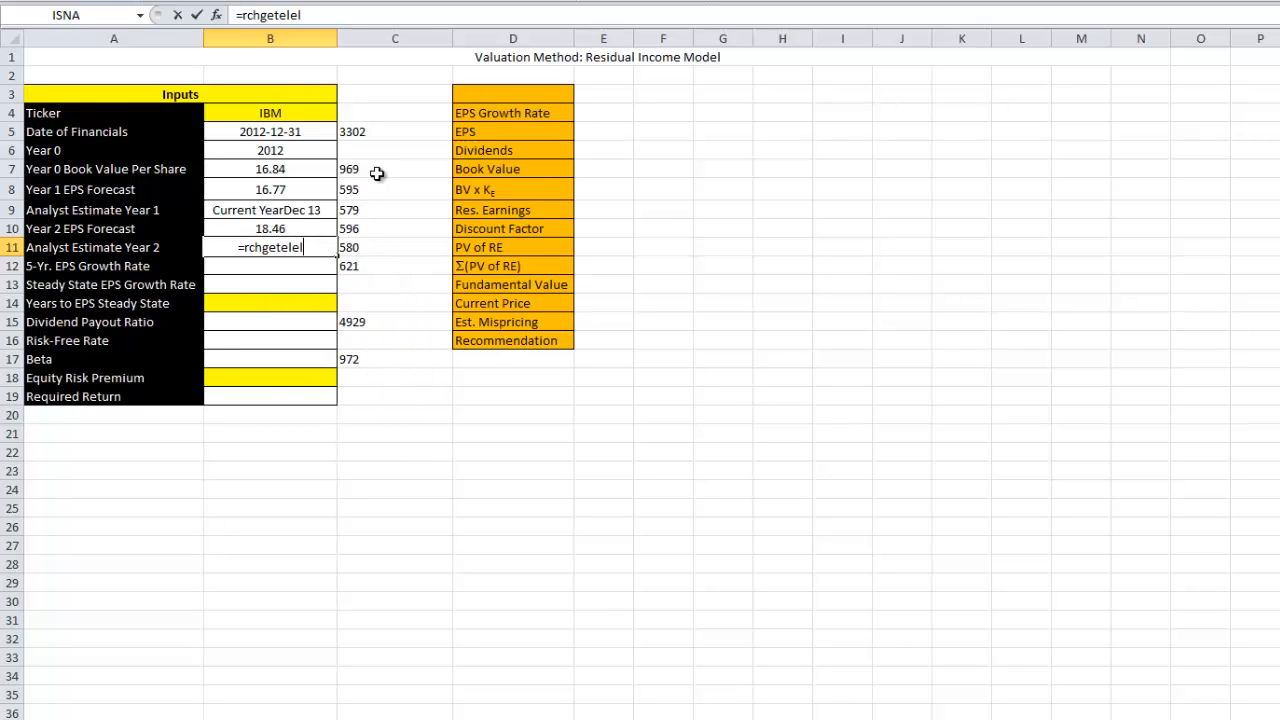
{"action": "key", "text": "BackSpace"}
{"action": "type", "text": "eme"}
{"action": "key", "text": "BackSpace"}
{"action": "key", "text": "BackSpace"}
{"action": "key", "text": "BackSpace"}
{"action": "type", "text": "mne"}
{"action": "key", "text": "BackSpace"}
{"action": "key", "text": "BackSpace"}
{"action": "type", "text": "entnumber("}
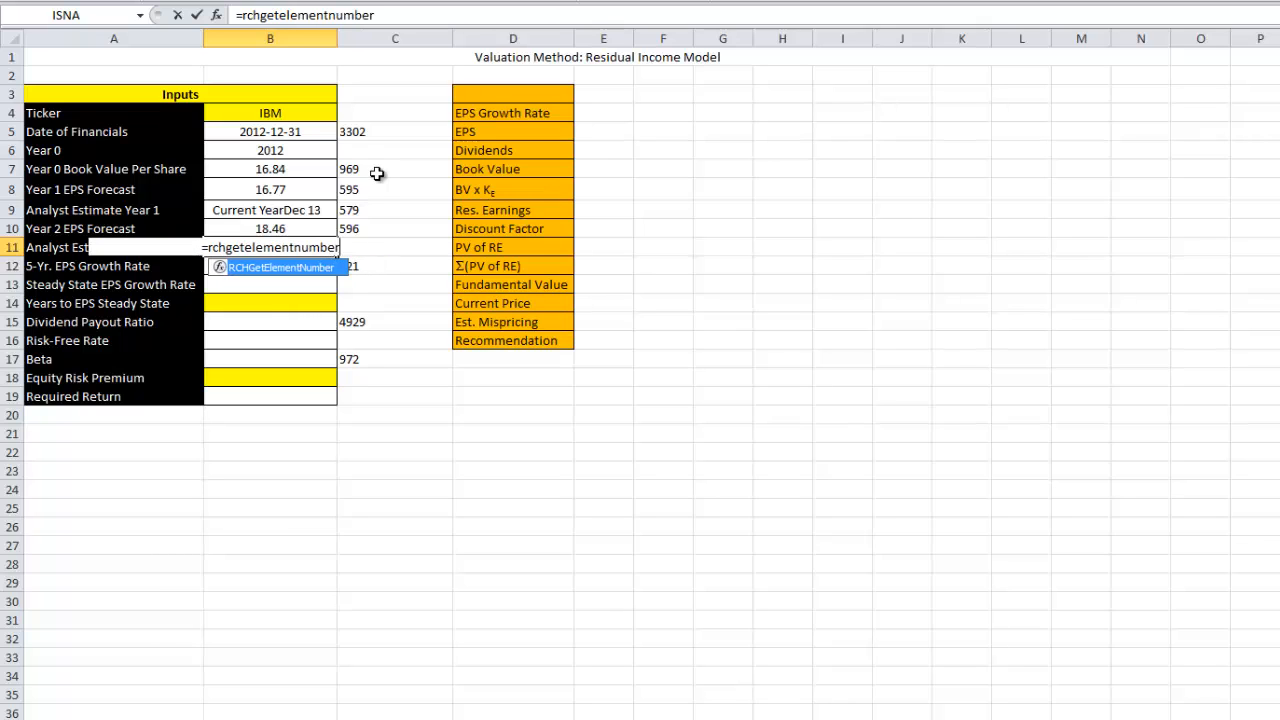
{"action": "key", "text": "Up"}
{"action": "key", "text": "Up"}
{"action": "key", "text": "Up"}
{"action": "key", "text": "Up"}
{"action": "key", "text": "Up"}
{"action": "key", "text": "Up"}
{"action": "key", "text": "Up"}
{"action": "type", "text": ",580)"}
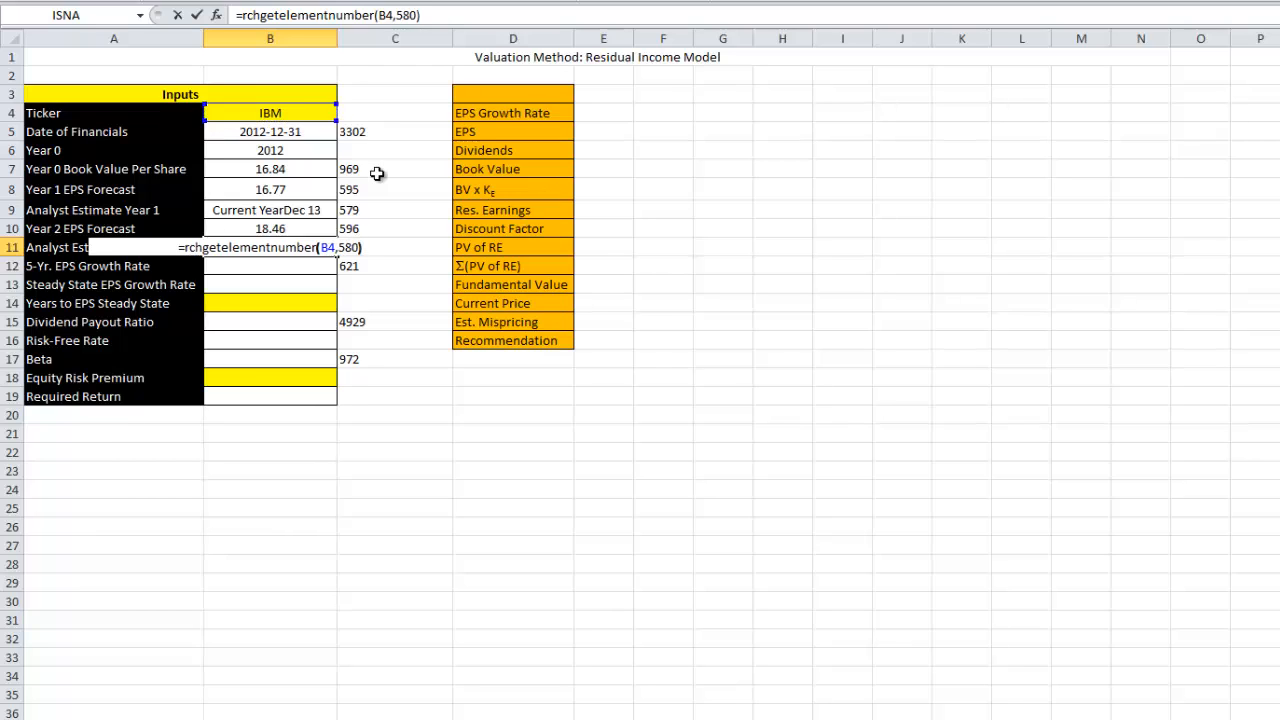
{"action": "key", "text": "Return"}
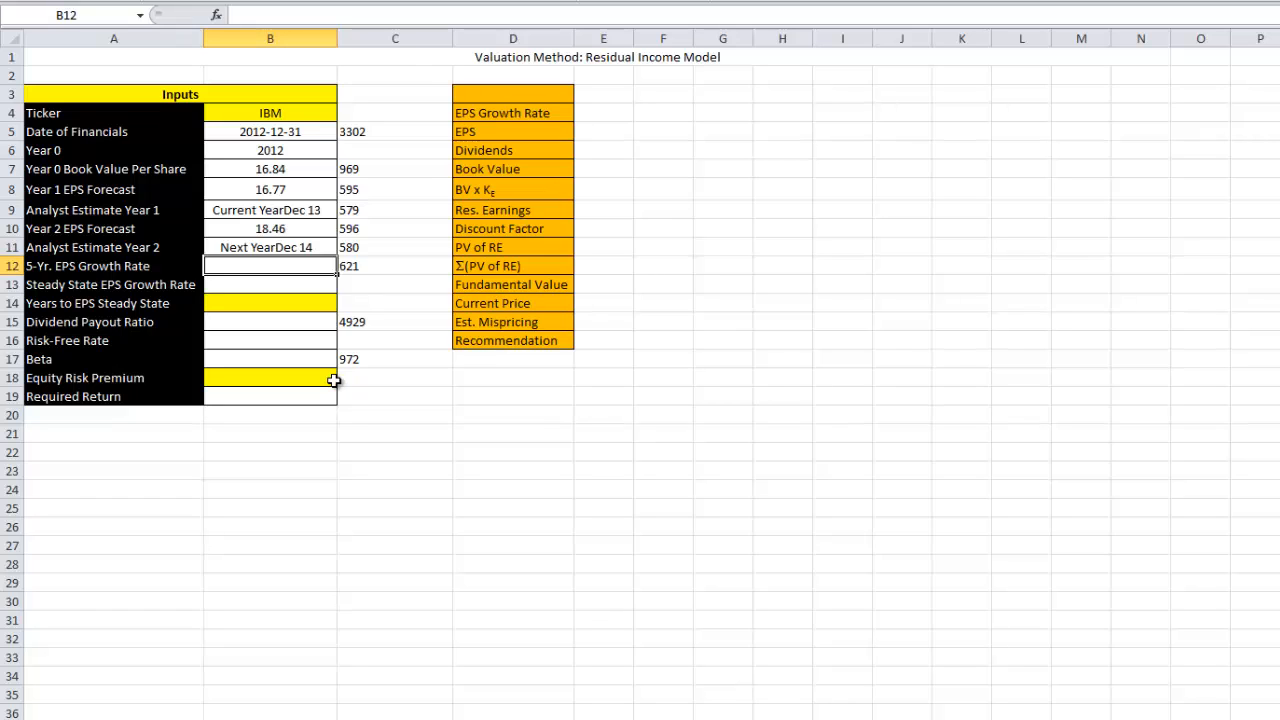
- Retrieve the 5-Yr. EPS Growth Rate in cell B12 with =RCHGetElementNumber(B4,621)
{"action": "type", "text": "="}
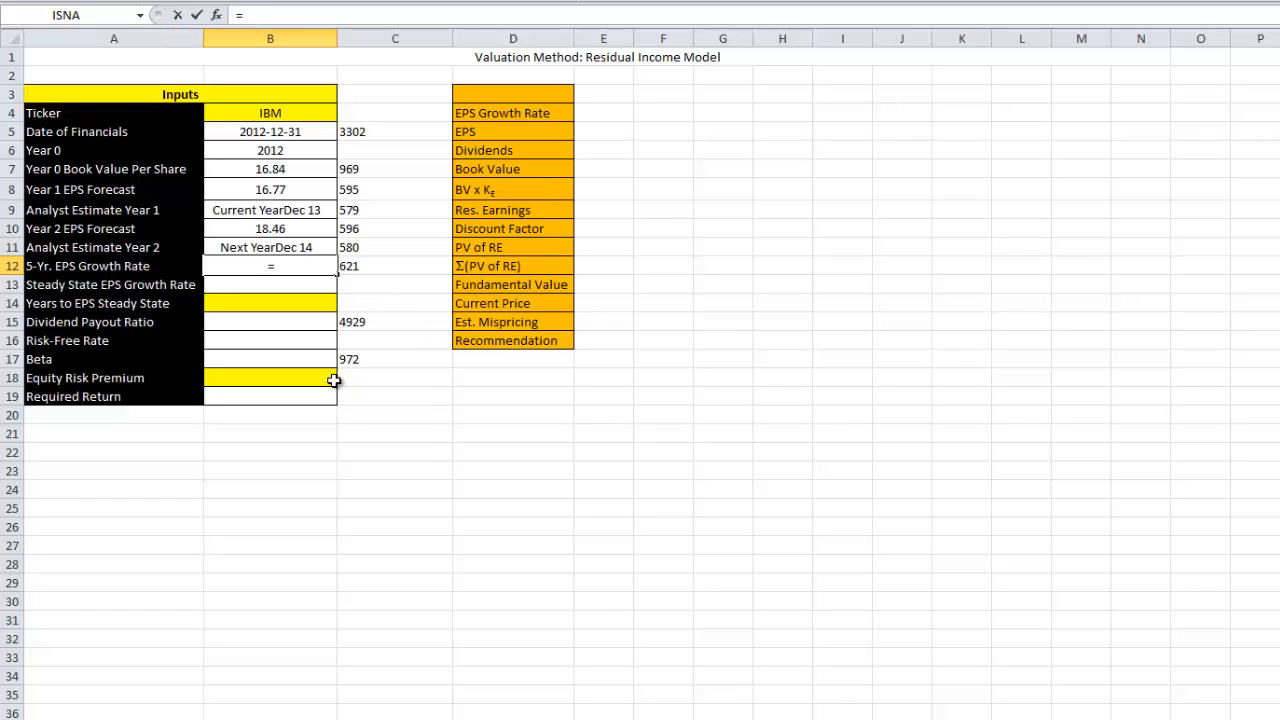
{"action": "type", "text": "rchg"}
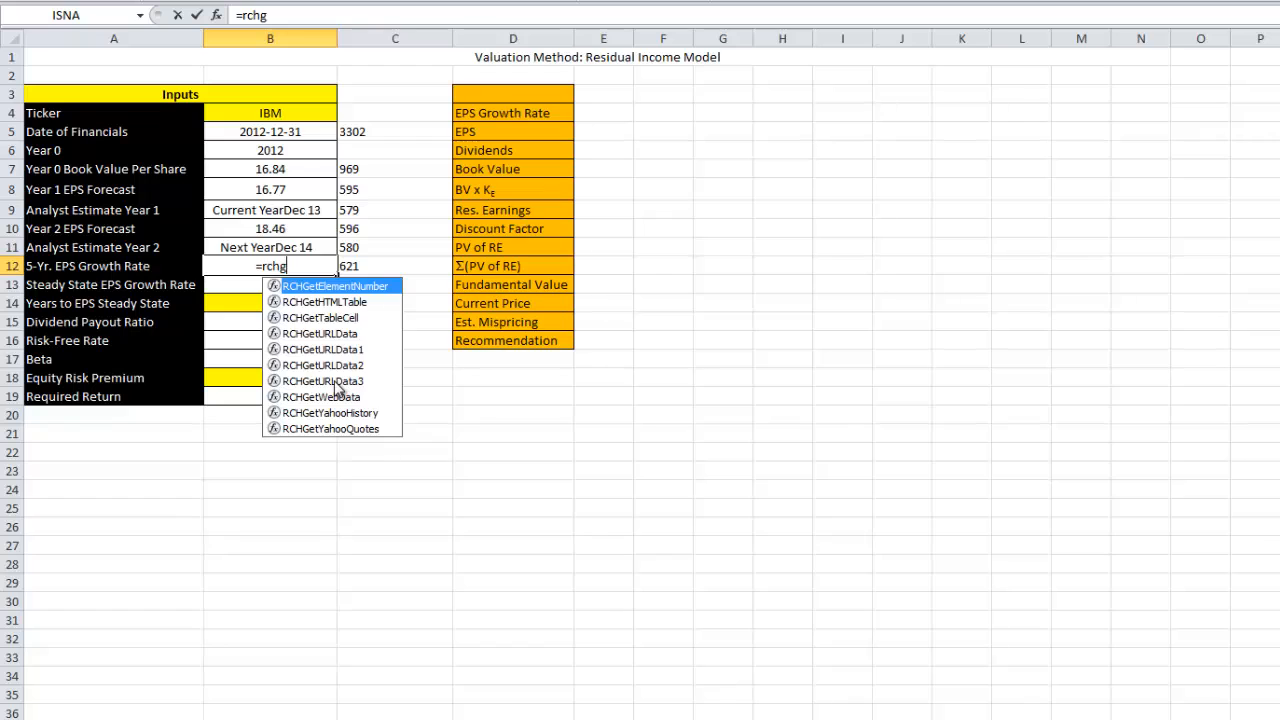
{"action": "type", "text": "etelementnumbe"}
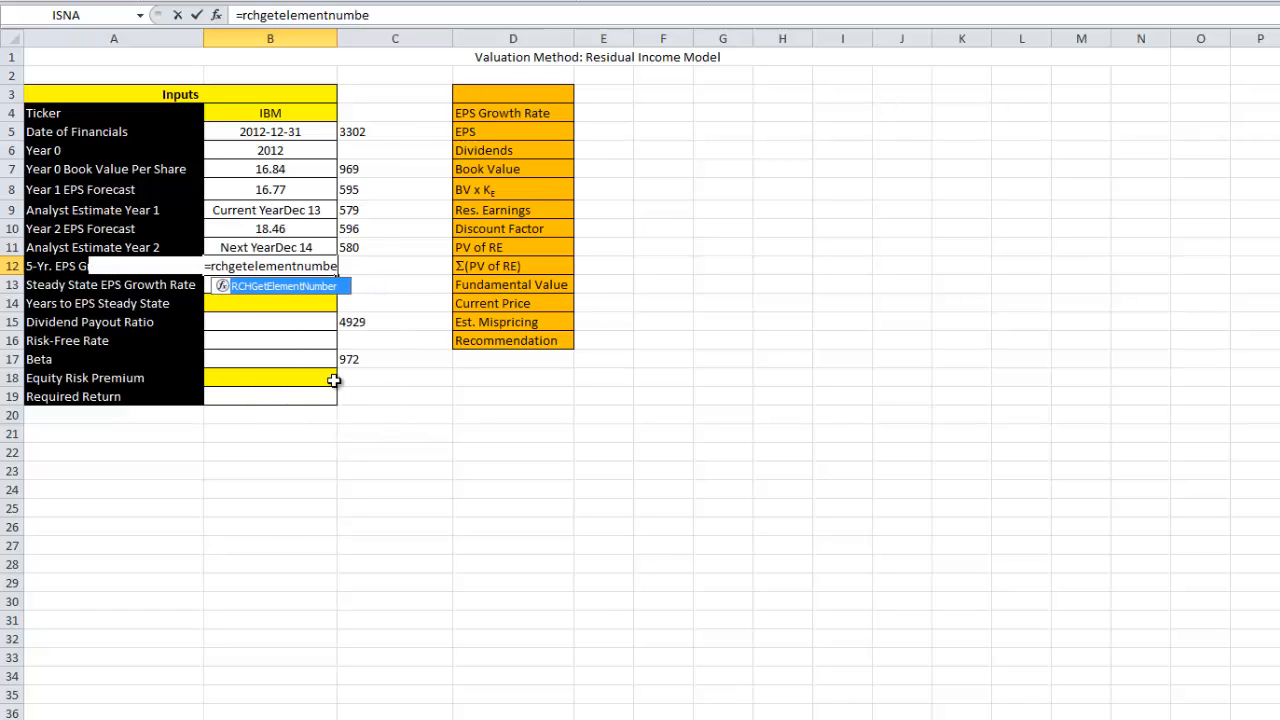
{"action": "type", "text": "r("}
{"action": "key", "text": "Up"}
{"action": "key", "text": "Up"}
{"action": "key", "text": "Up"}
{"action": "key", "text": "Up"}
{"action": "key", "text": "Up"}
{"action": "key", "text": "Up"}
{"action": "key", "text": "Up"}
{"action": "key", "text": "Up"}
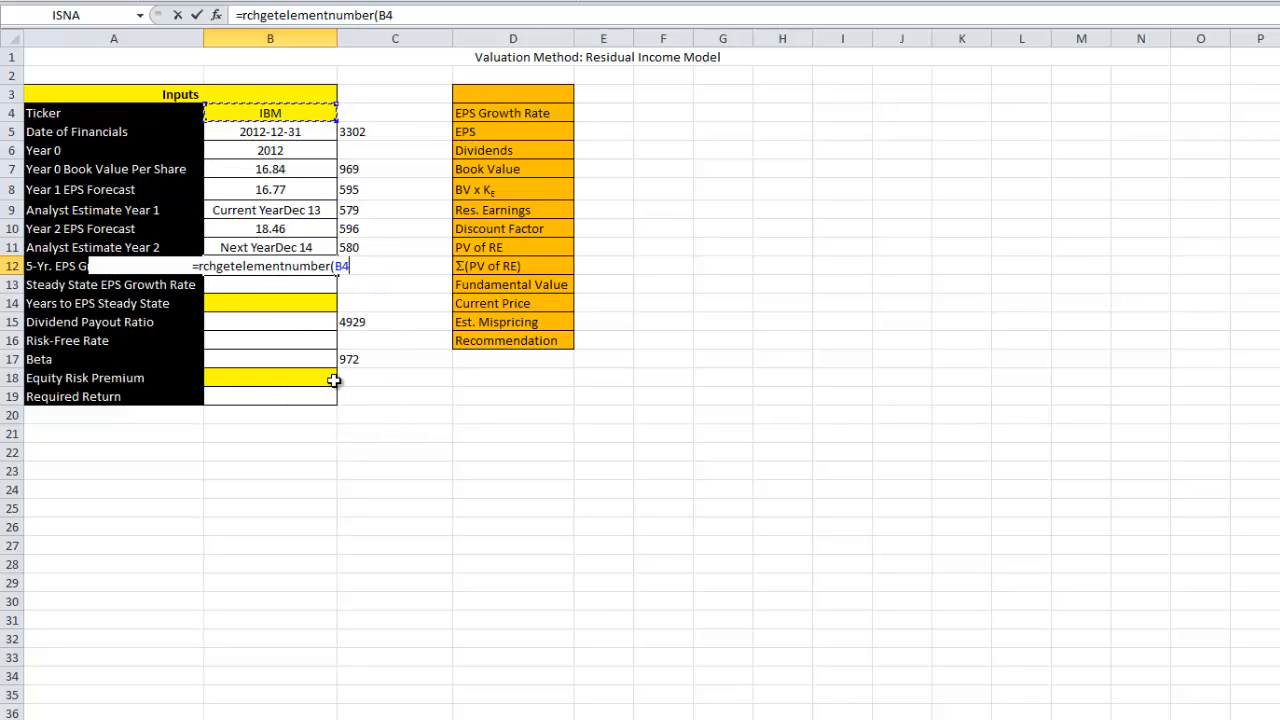
{"action": "type", "text": ",621"}
{"action": "key", "text": "Return"}
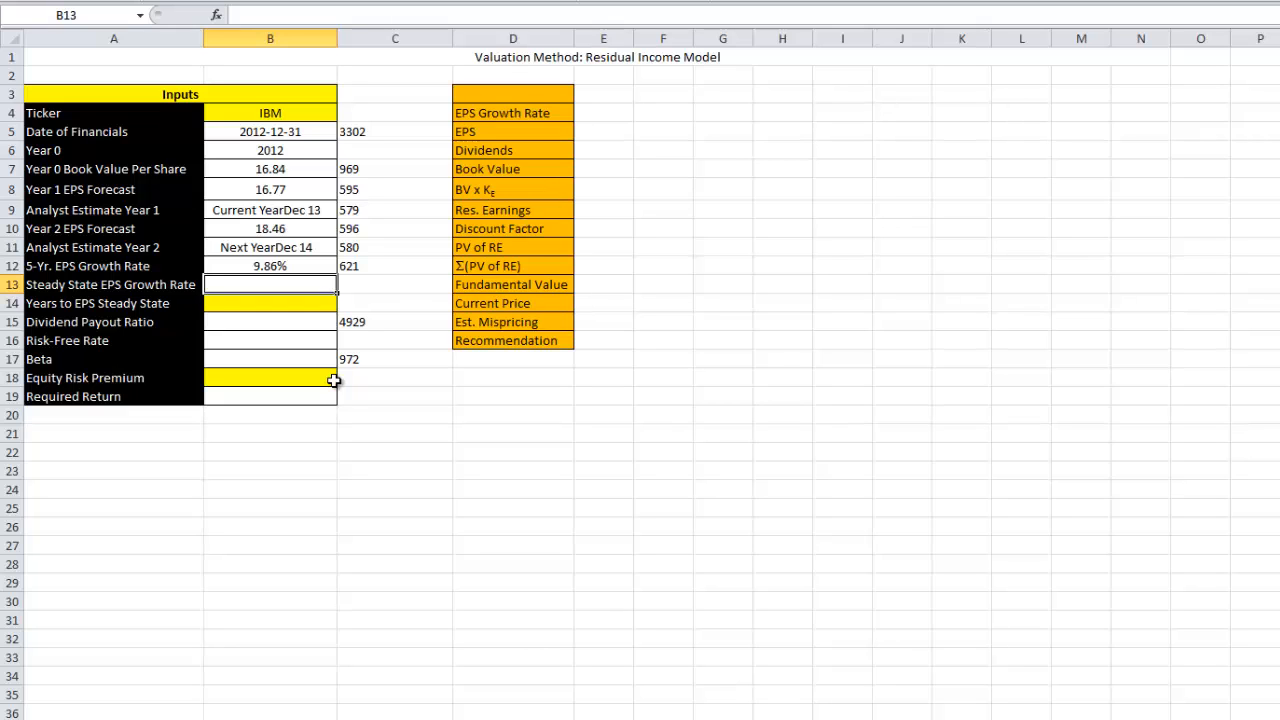
- Switch to the RIM slide and relate the Steady State EPS Growth Rate input to the g term in the formula
{"action": "key", "text": "alt+Tab"}
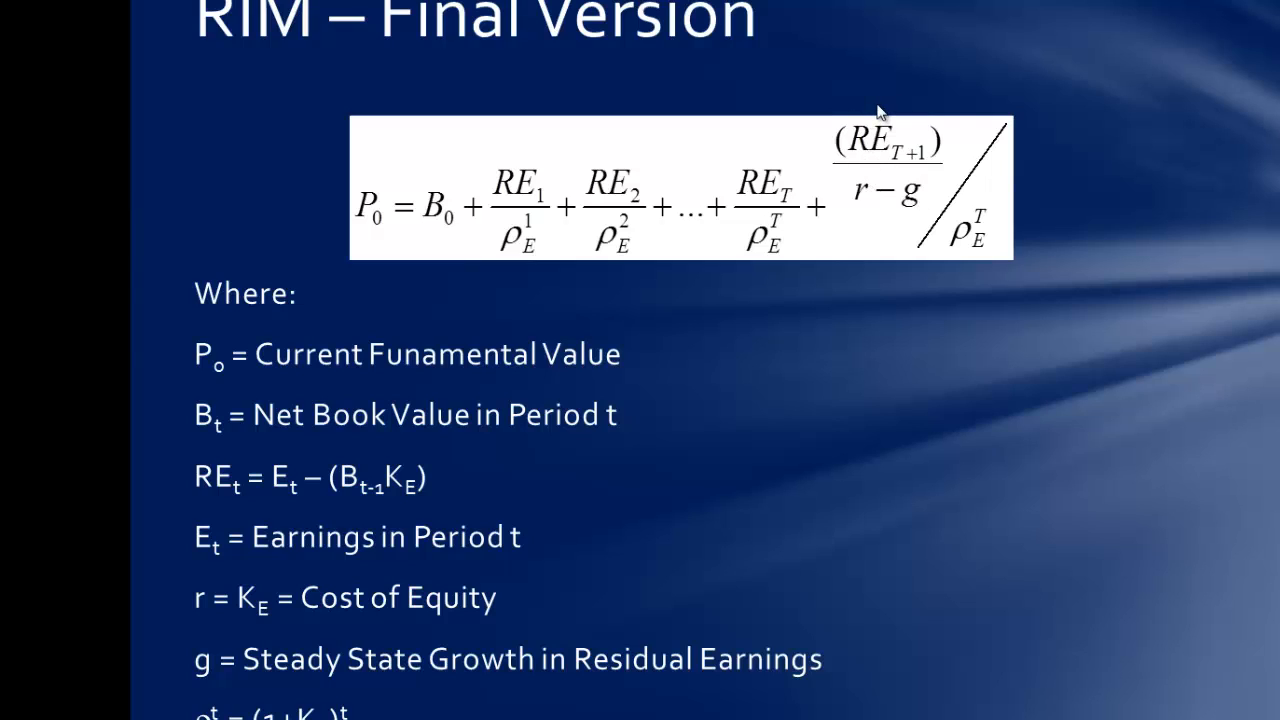
{"action": "key", "text": "alt+Tab"}
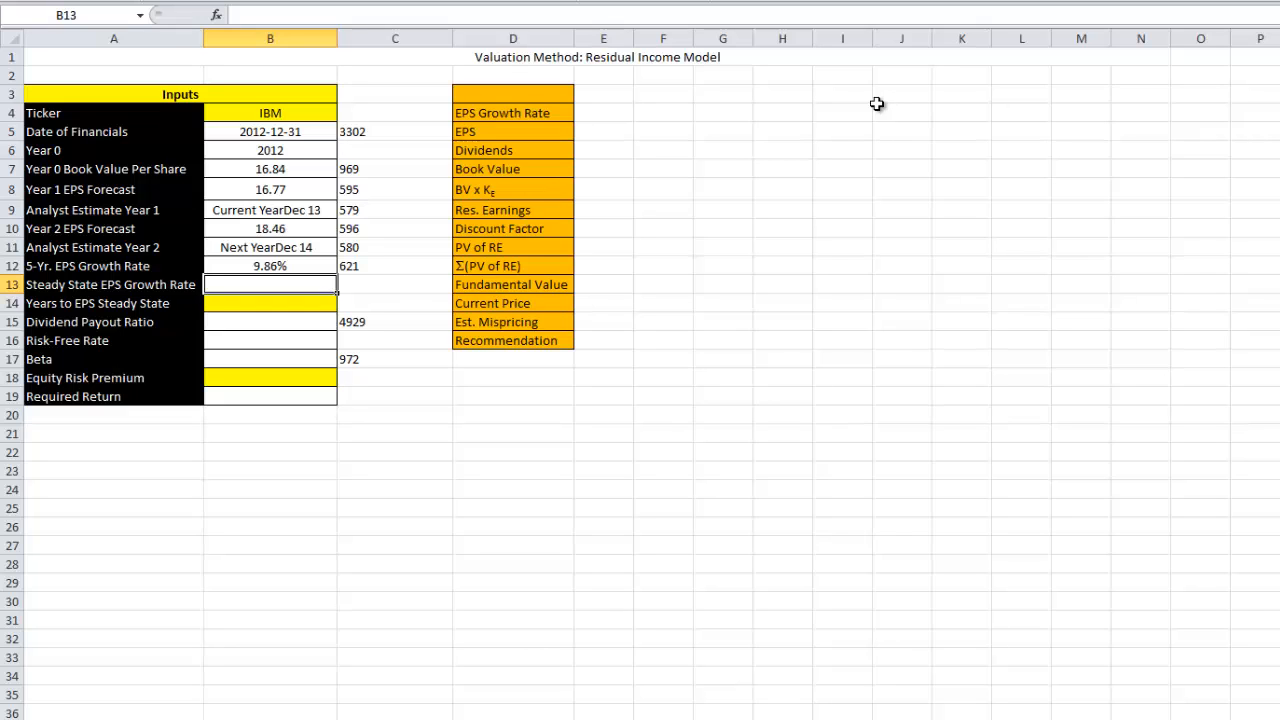
{"action": "key", "text": "alt+Tab"}
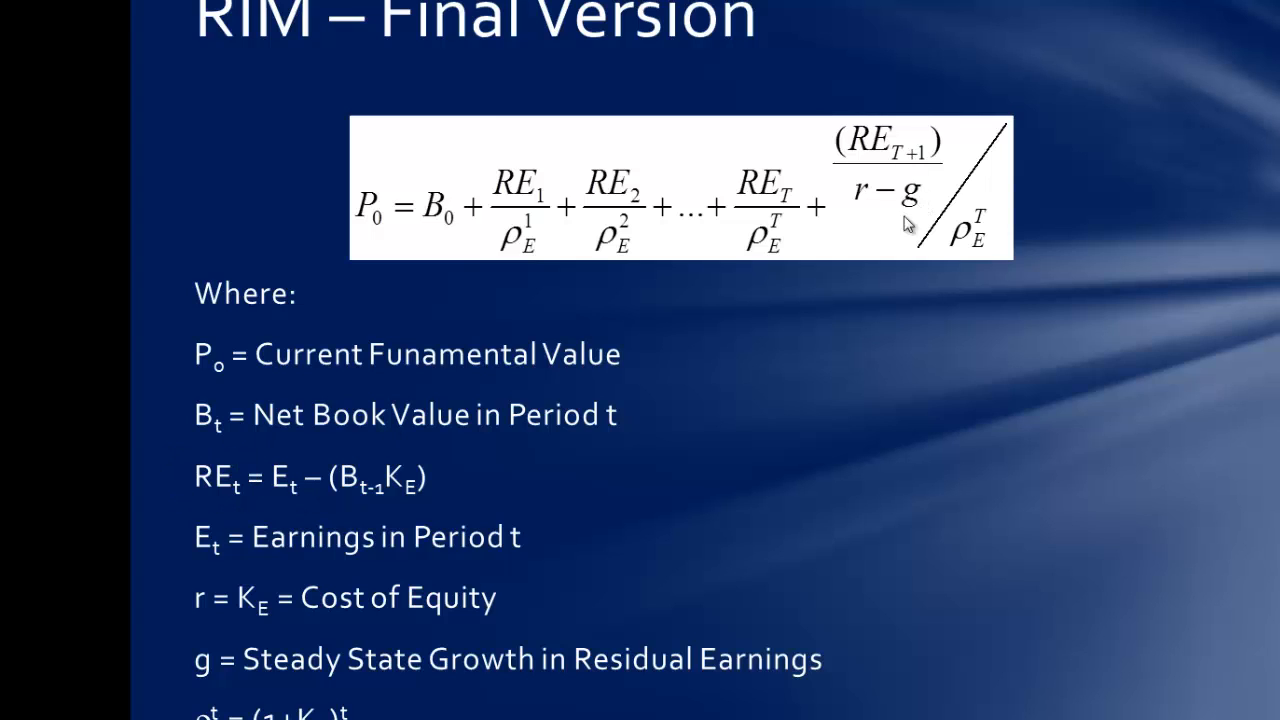
{"action": "key", "text": "alt+Tab"}
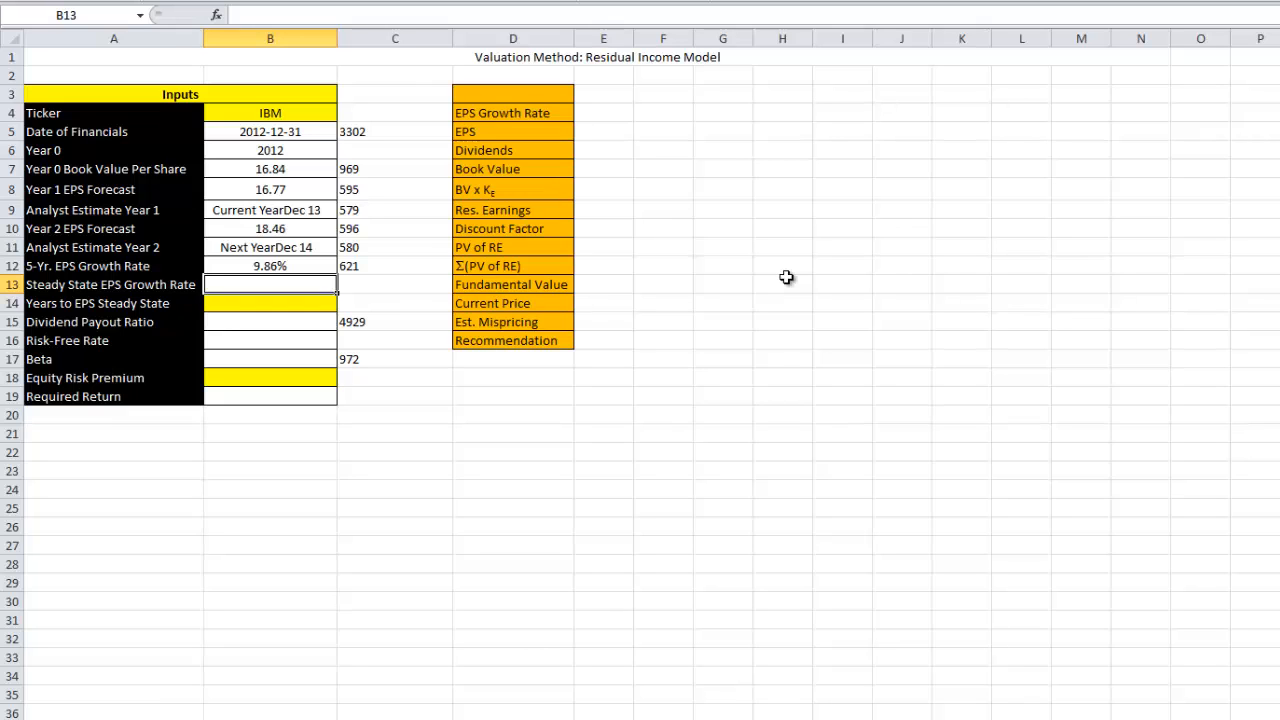
- Switch from the 5-Yr. EPS Growth Rate to the GDP workbook and examine the average growth formula in cell F9
{"action": "key", "text": "Up"}
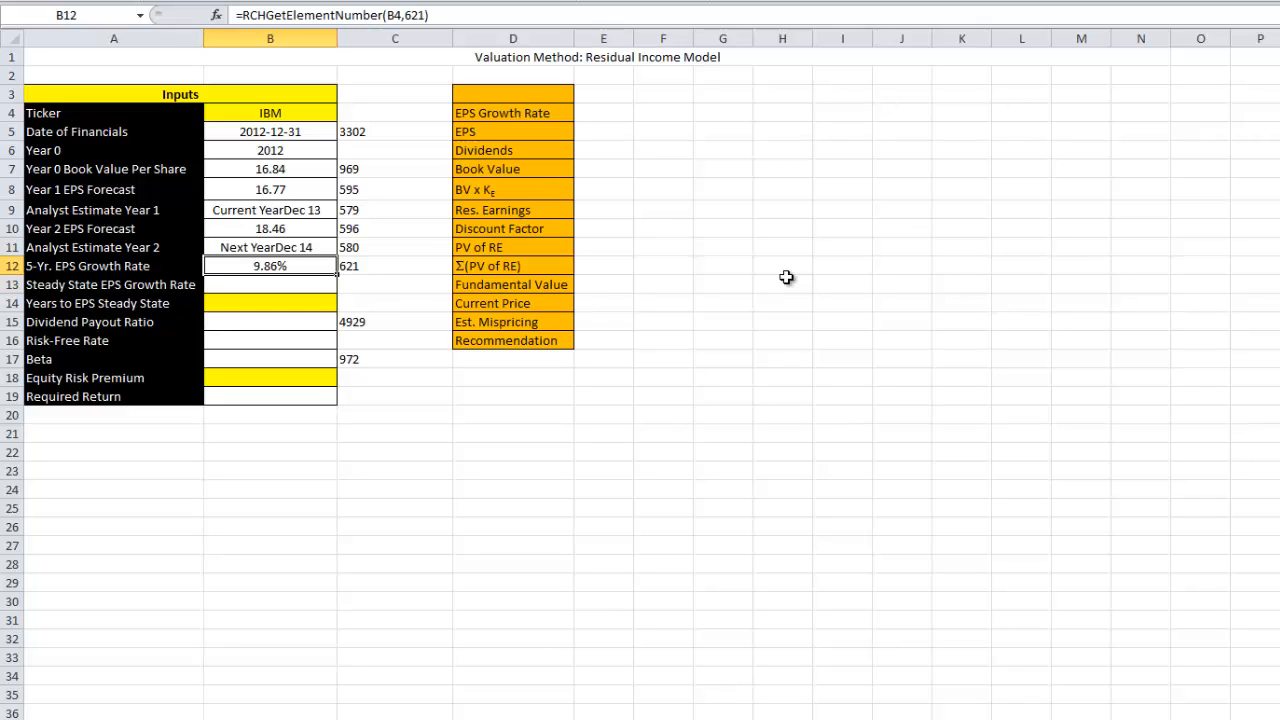
{"action": "key", "text": "alt+Tab"}
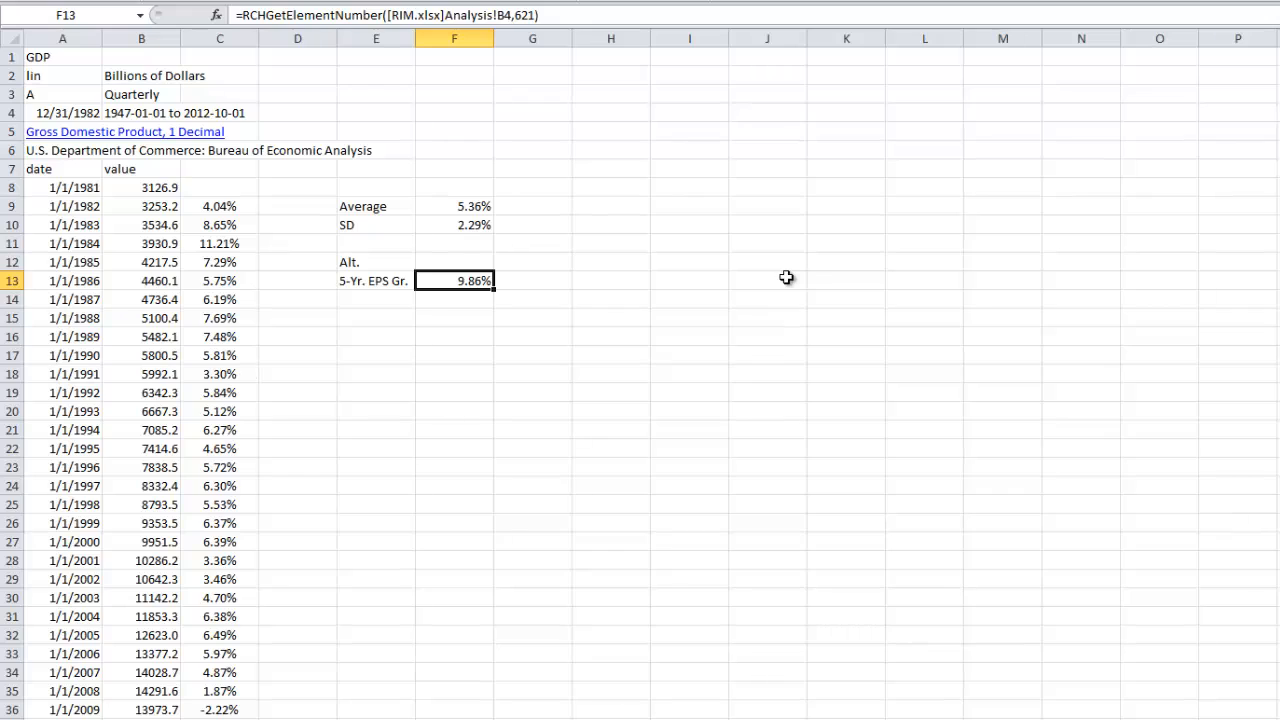
{"action": "key", "text": "Up"}
{"action": "key", "text": "Up"}
{"action": "key", "text": "Up"}
{"action": "key", "text": "Up"}
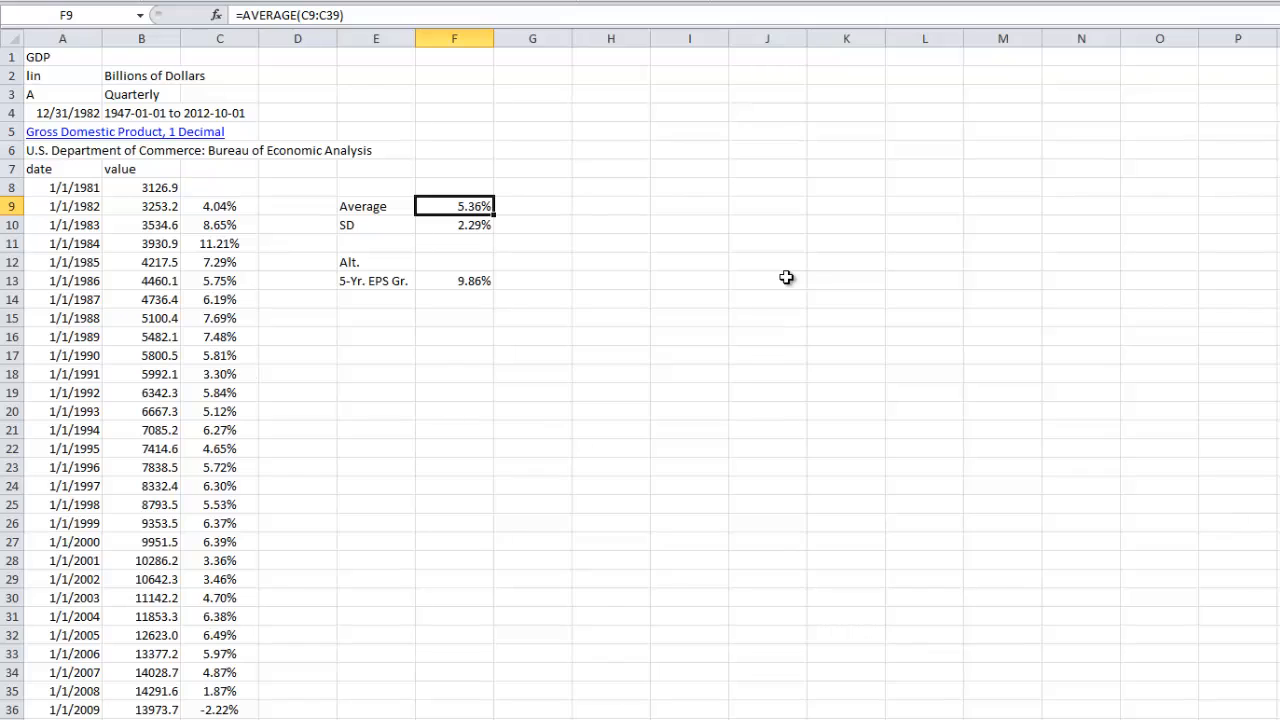
- Examine the standard deviation and the alternative 5-Yr. EPS growth formula in cell F13 of the GDP sheet
{"action": "key", "text": "Down"}
{"action": "key", "text": "Up"}
{"action": "key", "text": "Down"}
{"action": "key", "text": "Down"}
{"action": "key", "text": "Down"}
{"action": "key", "text": "Down"}
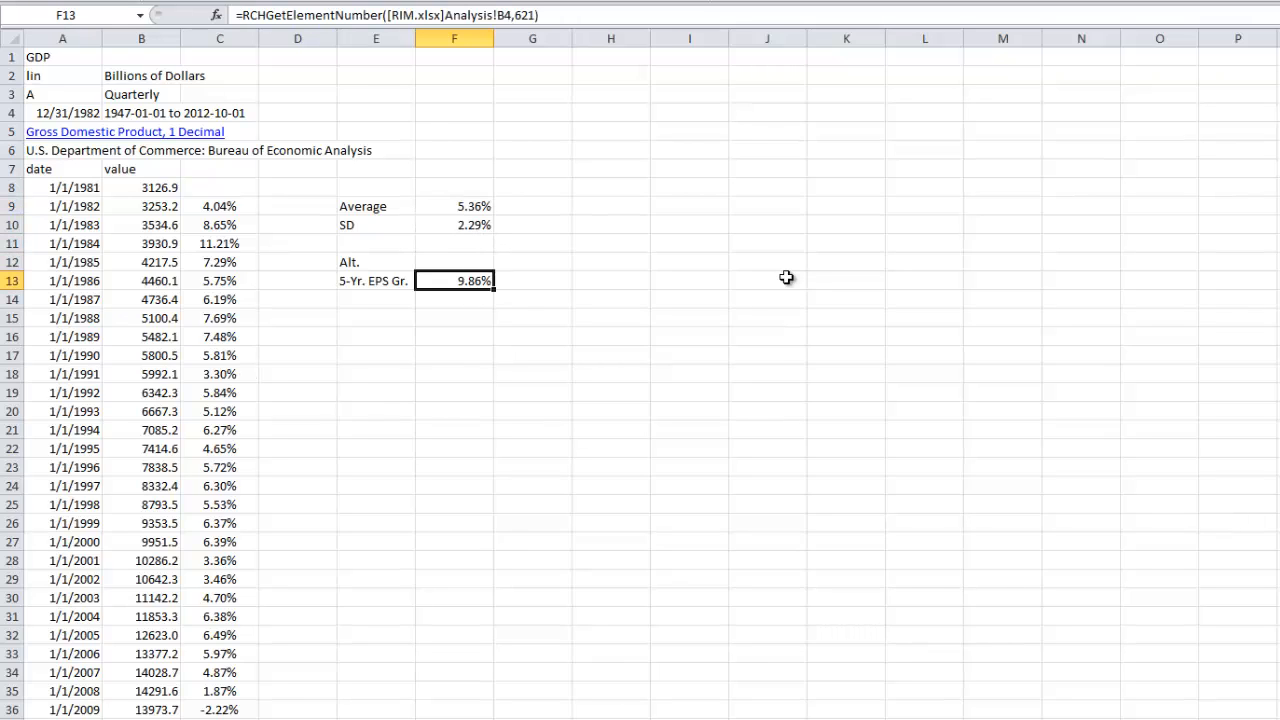
- Set the Steady State EPS Growth Rate to the MIN of B12 and the GDP average in F9, and Years to EPS Steady State to 10
{"action": "key", "text": "ctrl+Tab"}
{"action": "key", "text": "Down"}
{"action": "type", "text": "="}
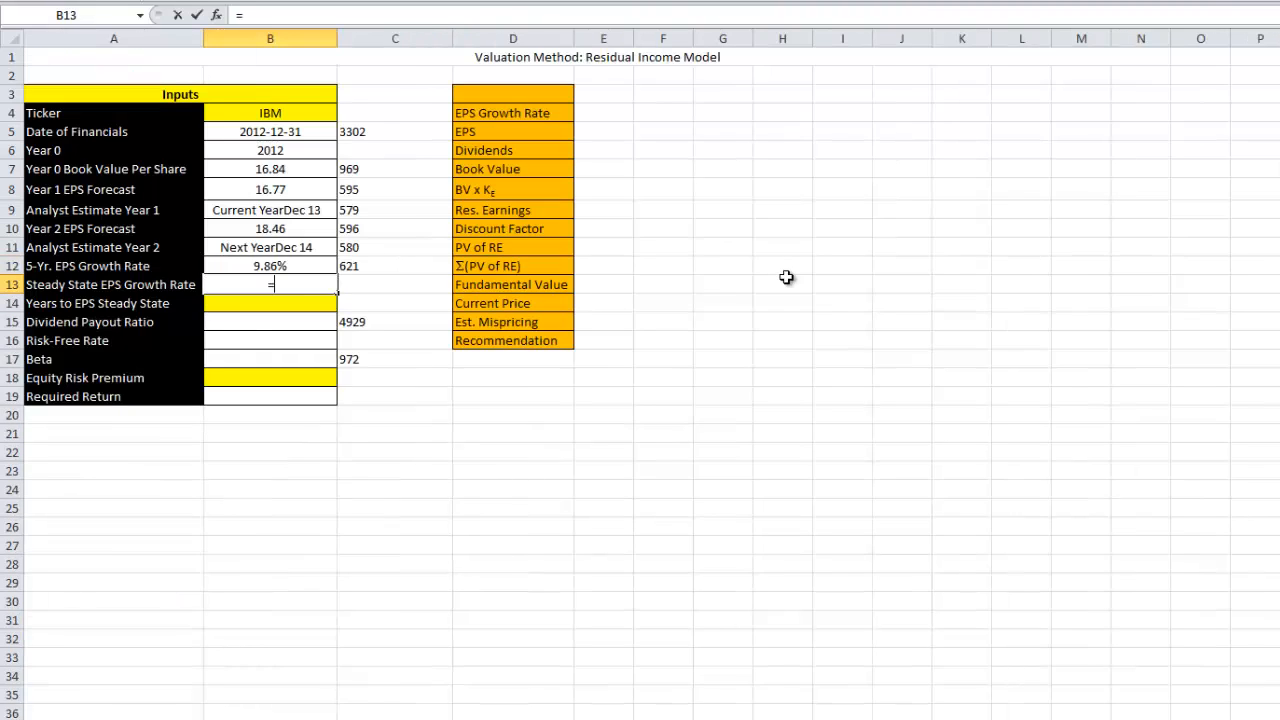
{"action": "type", "text": "min("}
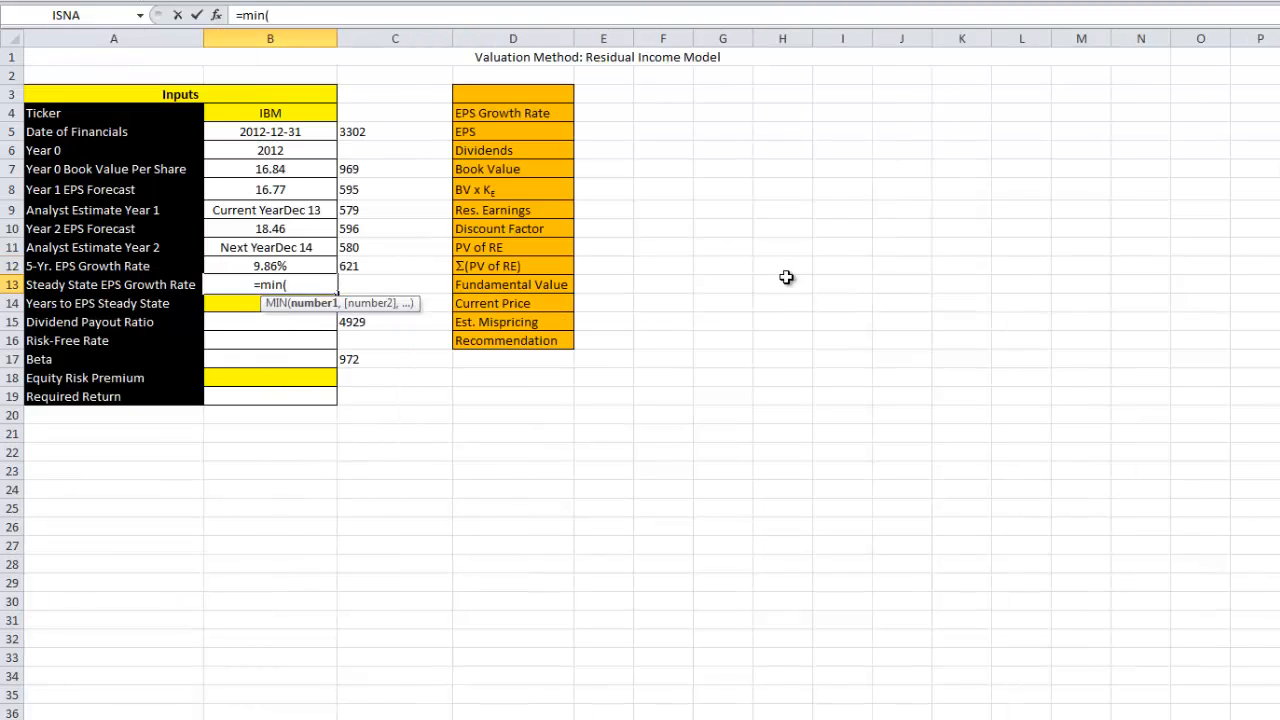
{"action": "key", "text": "Up"}
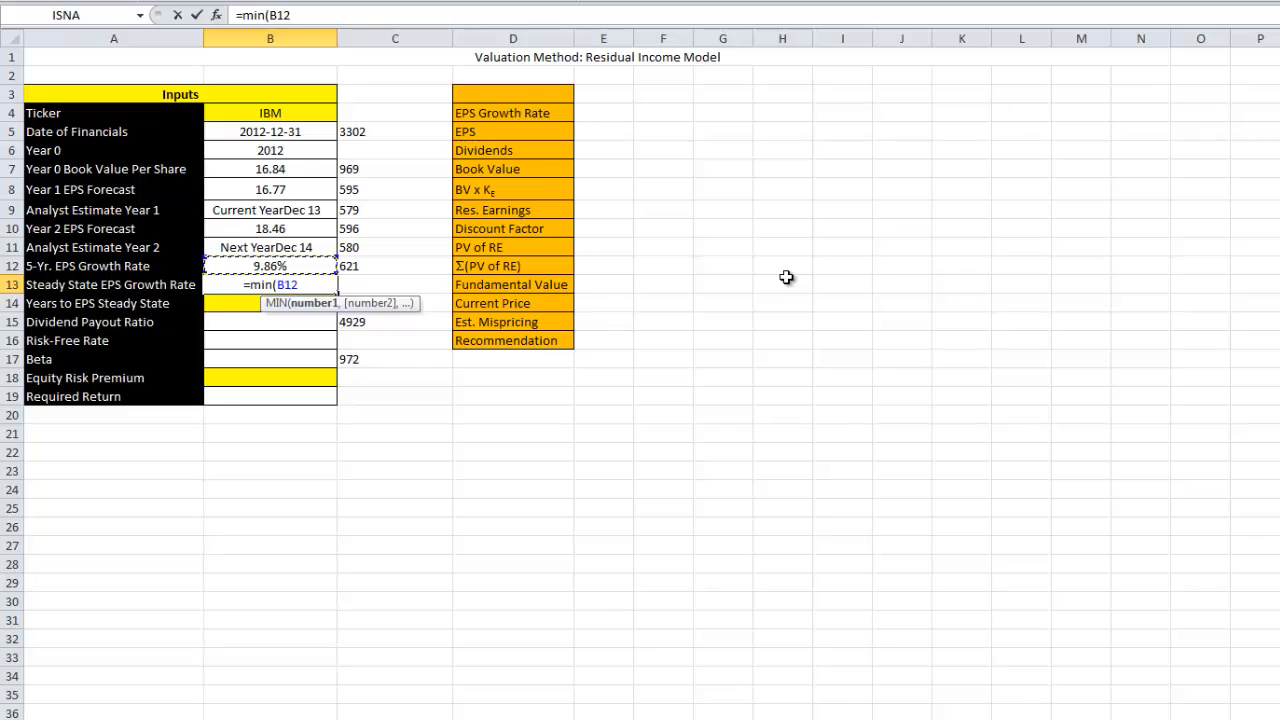
{"action": "type", "text": ","}
{"action": "key", "text": "ctrl+Tab"}
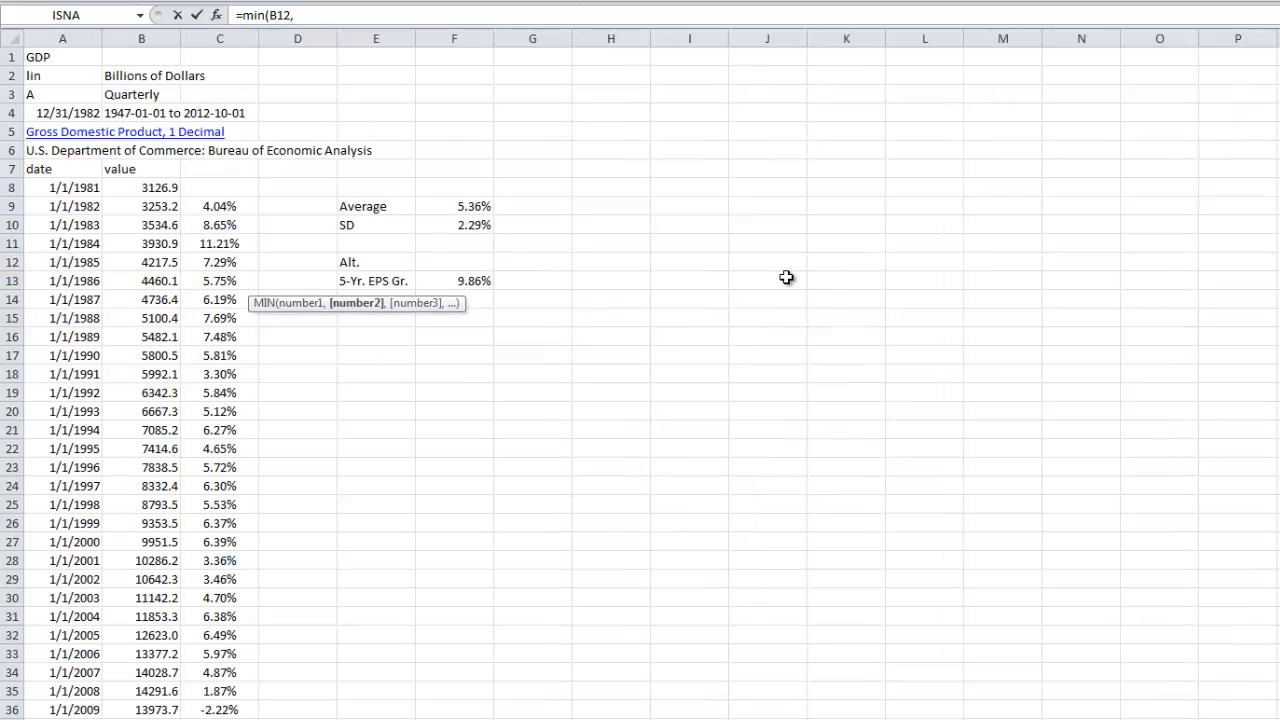
{"action": "left_click", "coordinate": [484, 207]}
{"action": "key", "text": "Return"}
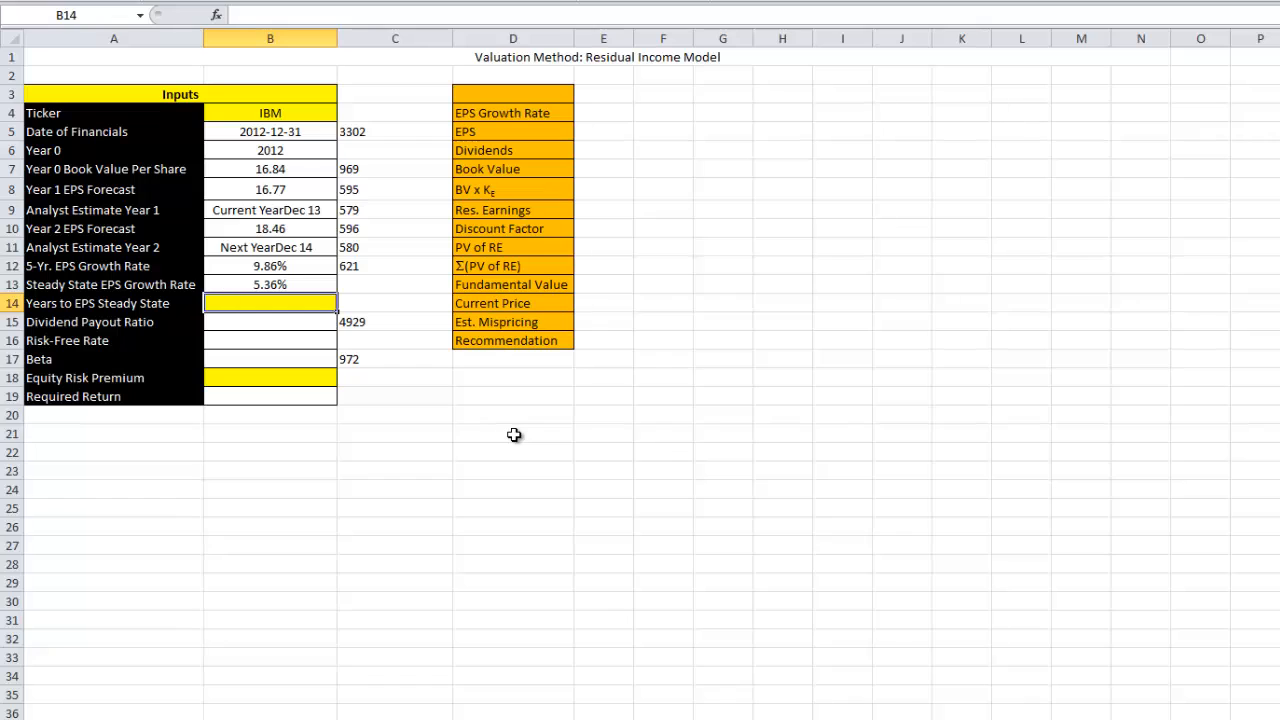
{"action": "type", "text": "10"}
{"action": "key", "text": "Return"}
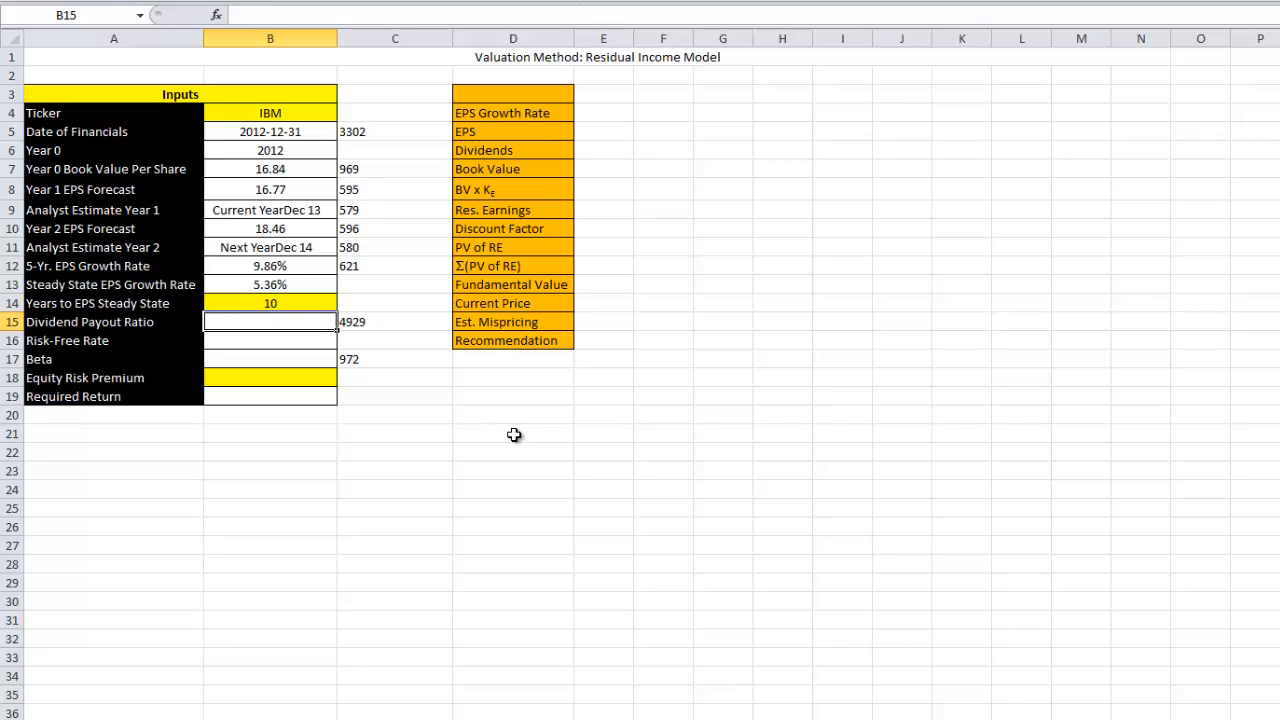
- Retrieve the Dividend Payout Ratio in cell B15 with =RCHGetElementNumber(B4,4929)
{"action": "type", "text": "=rc"}
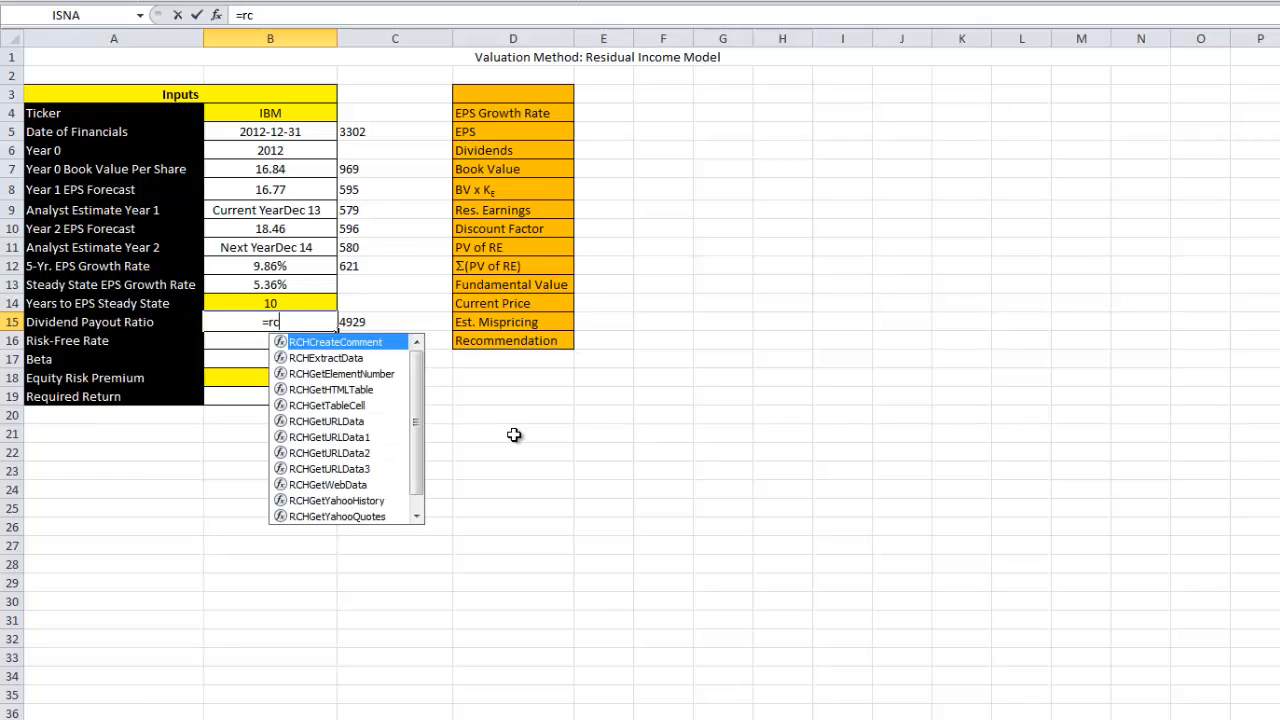
{"action": "type", "text": "hgetel"}
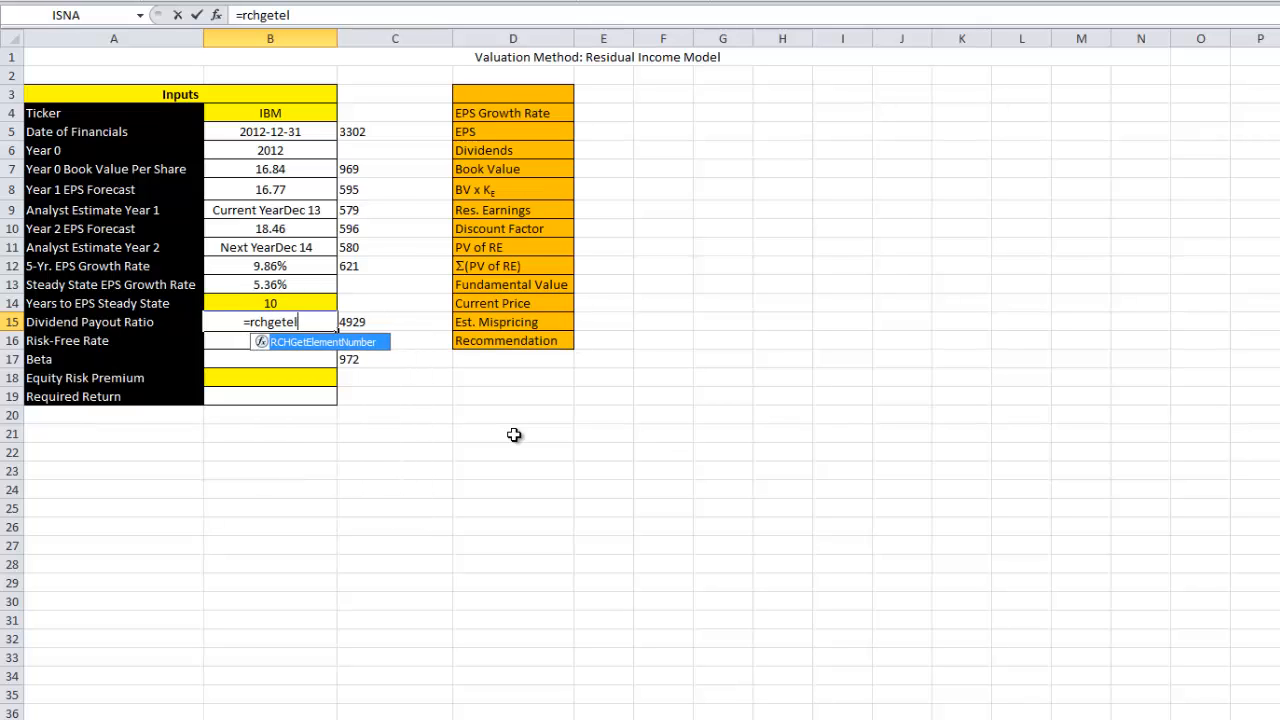
{"action": "type", "text": "ementnumber"}
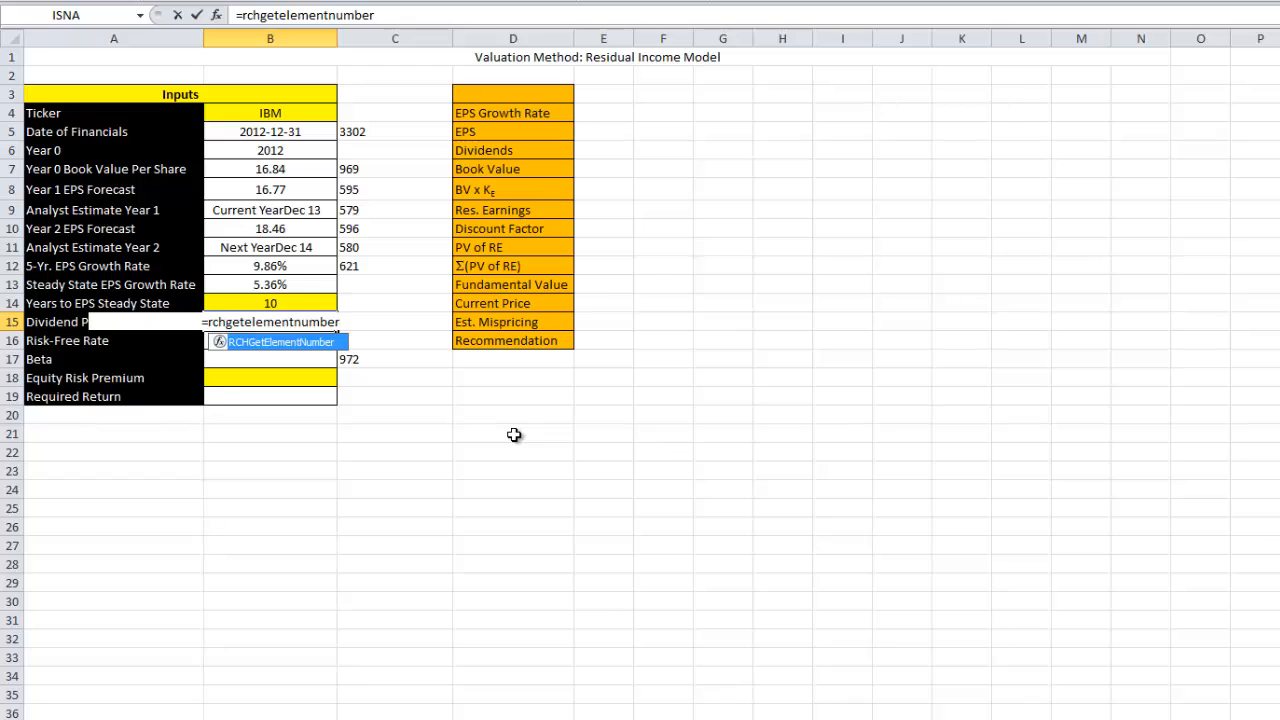
{"action": "type", "text": "("}
{"action": "key", "text": "Up"}
{"action": "key", "text": "Up"}
{"action": "key", "text": "Up"}
{"action": "key", "text": "Up"}
{"action": "key", "text": "Up"}
{"action": "key", "text": "Up"}
{"action": "key", "text": "Up"}
{"action": "key", "text": "Up"}
{"action": "key", "text": "Up"}
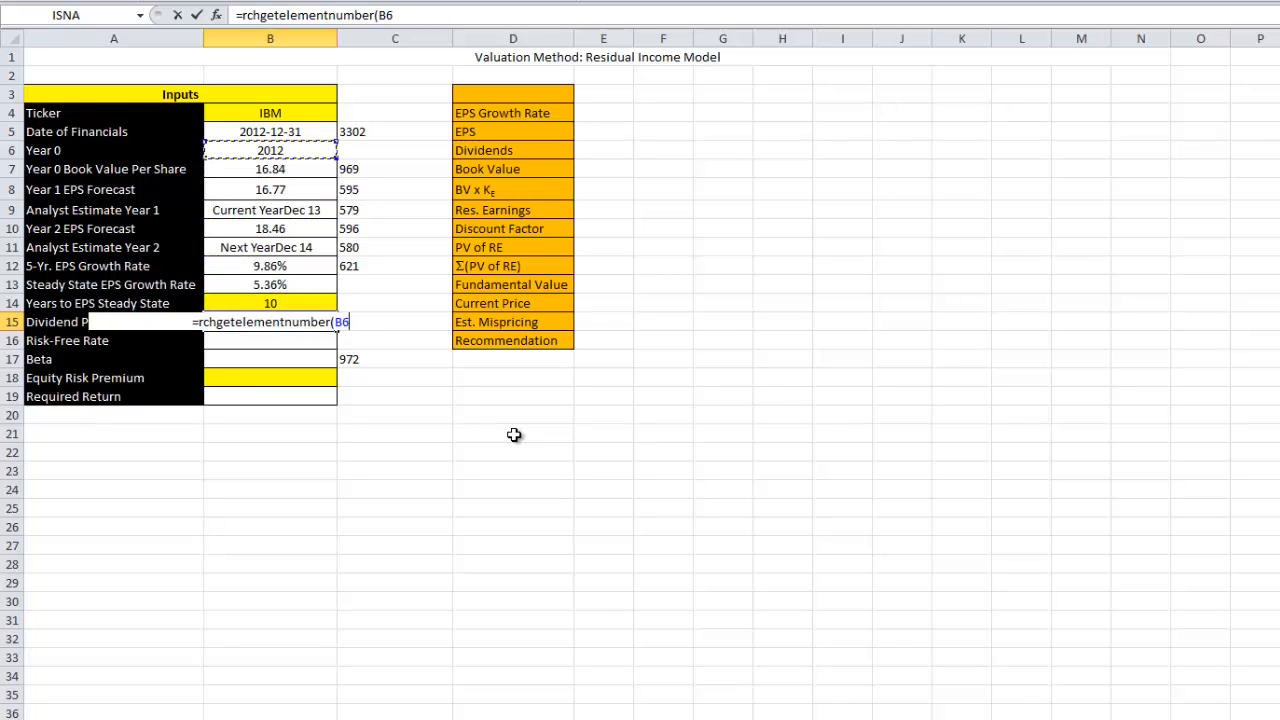
{"action": "key", "text": "Up"}
{"action": "type", "text": ","}
{"action": "key", "text": "BackSpace"}
{"action": "key", "text": "BackSpace"}
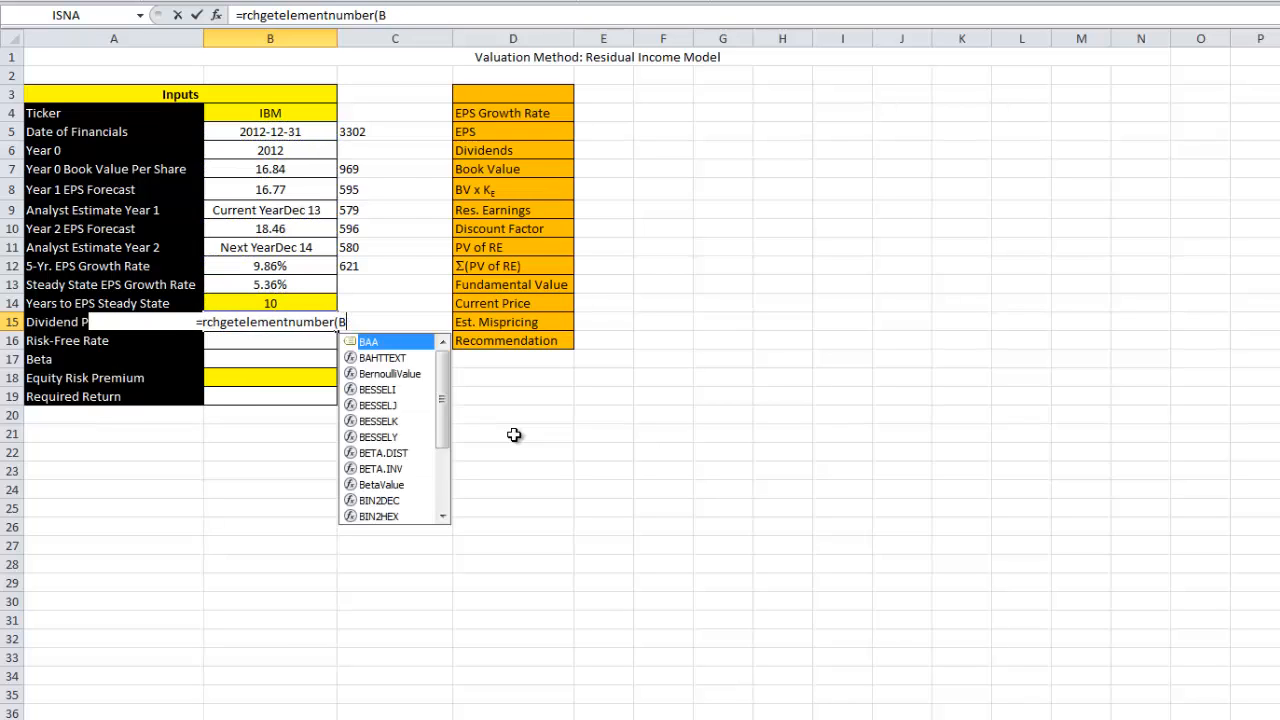
{"action": "key", "text": "BackSpace"}
{"action": "left_click", "coordinate": [295, 113]}
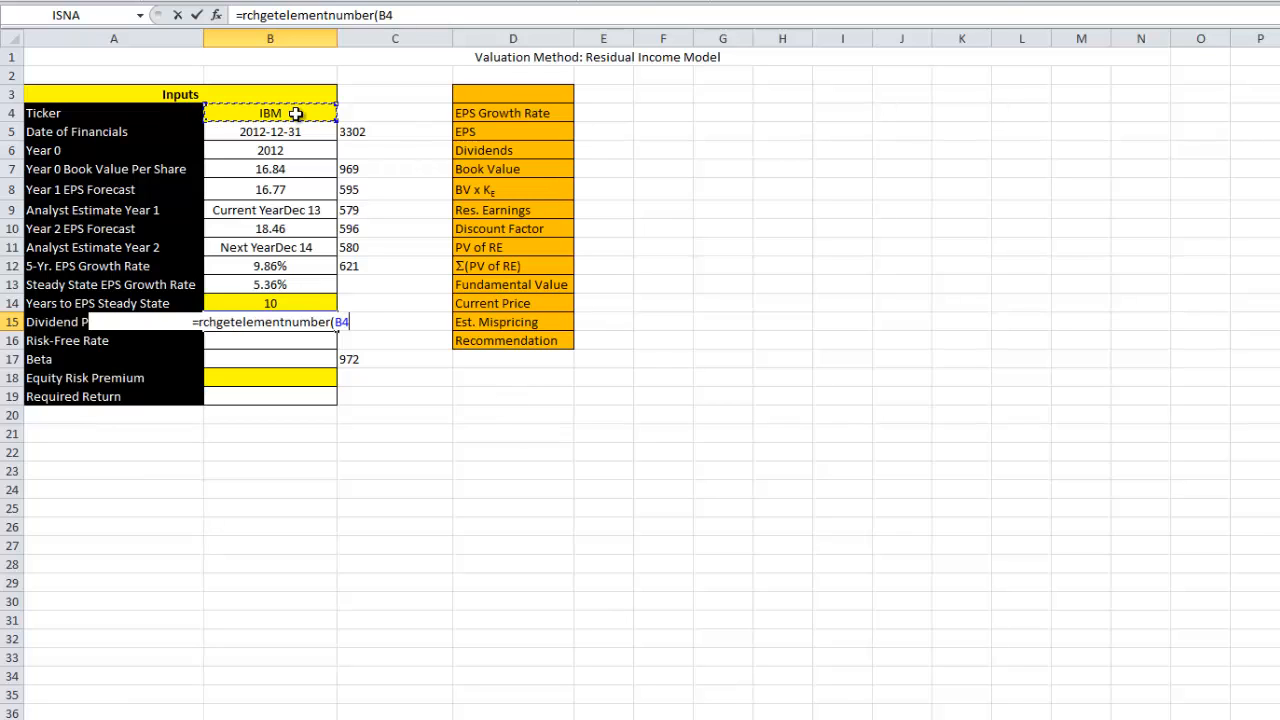
{"action": "type", "text": ",4929)"}
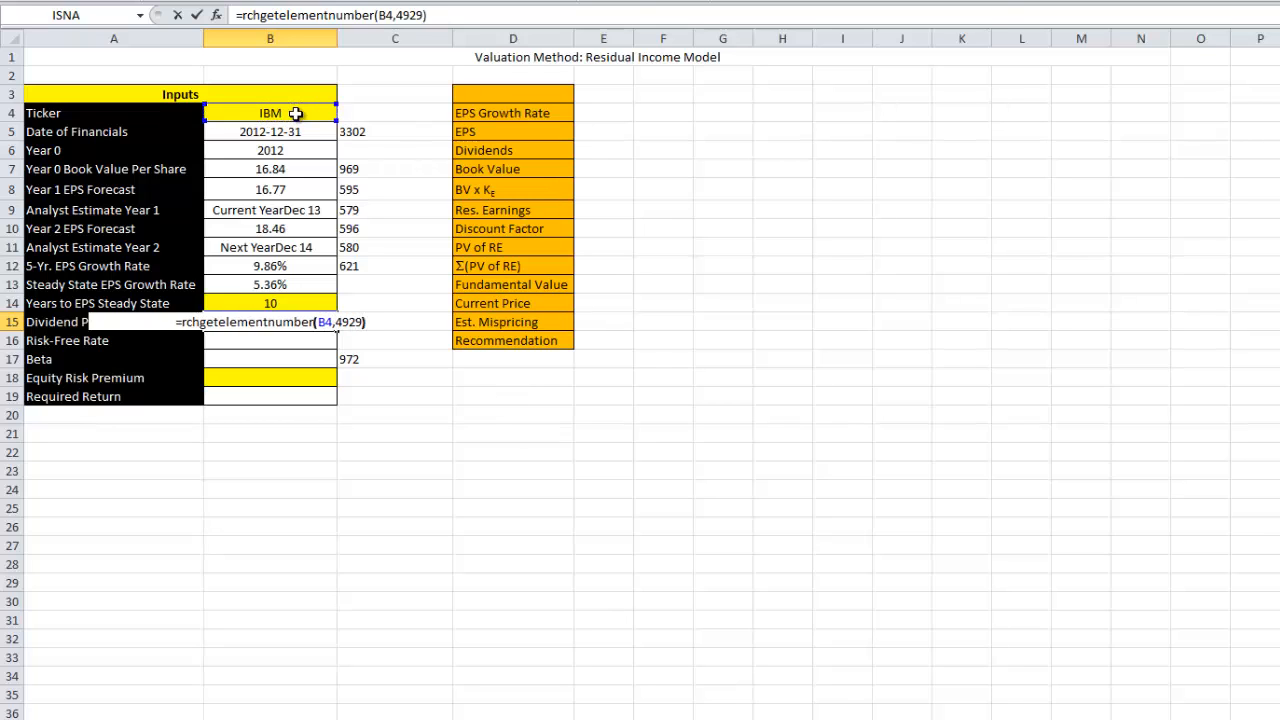
{"action": "key", "text": "Return"}
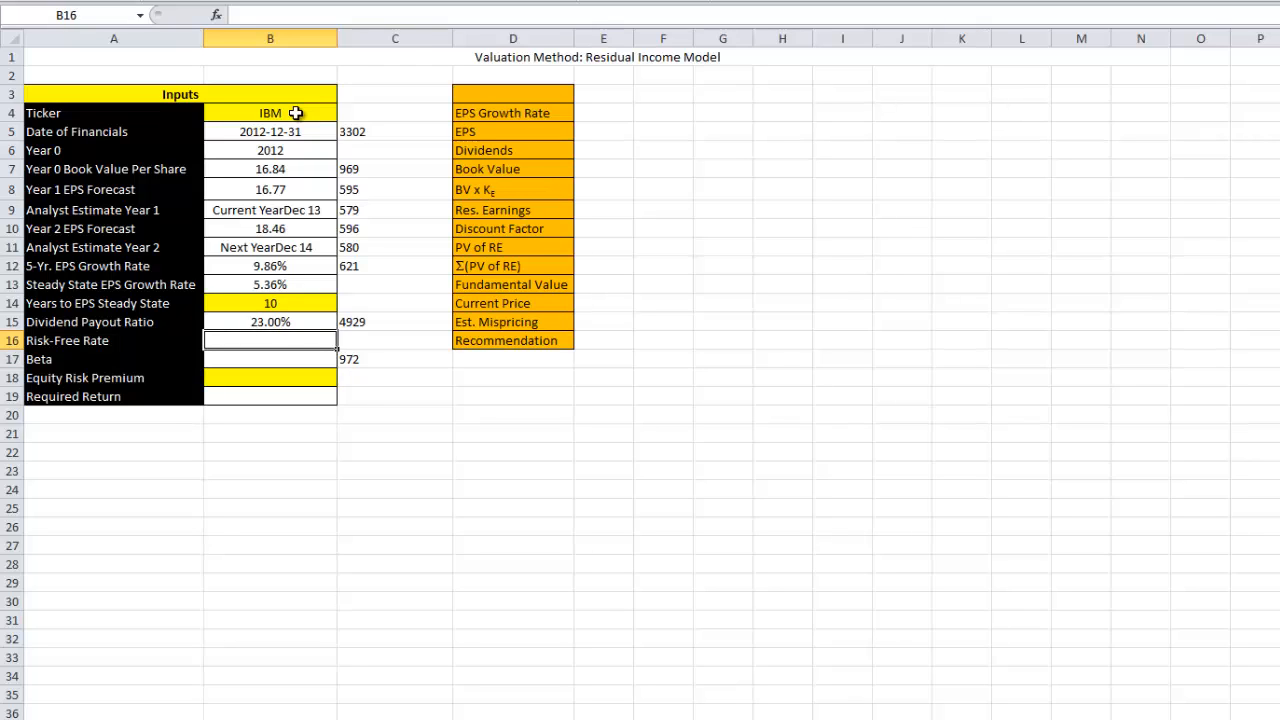
- Link the Risk-Free Rate in cell B16 to the average 20-year Treasury rate with =RF!E8/100
{"action": "type", "text": "="}
{"action": "key", "text": "ctrl+Page_Down"}
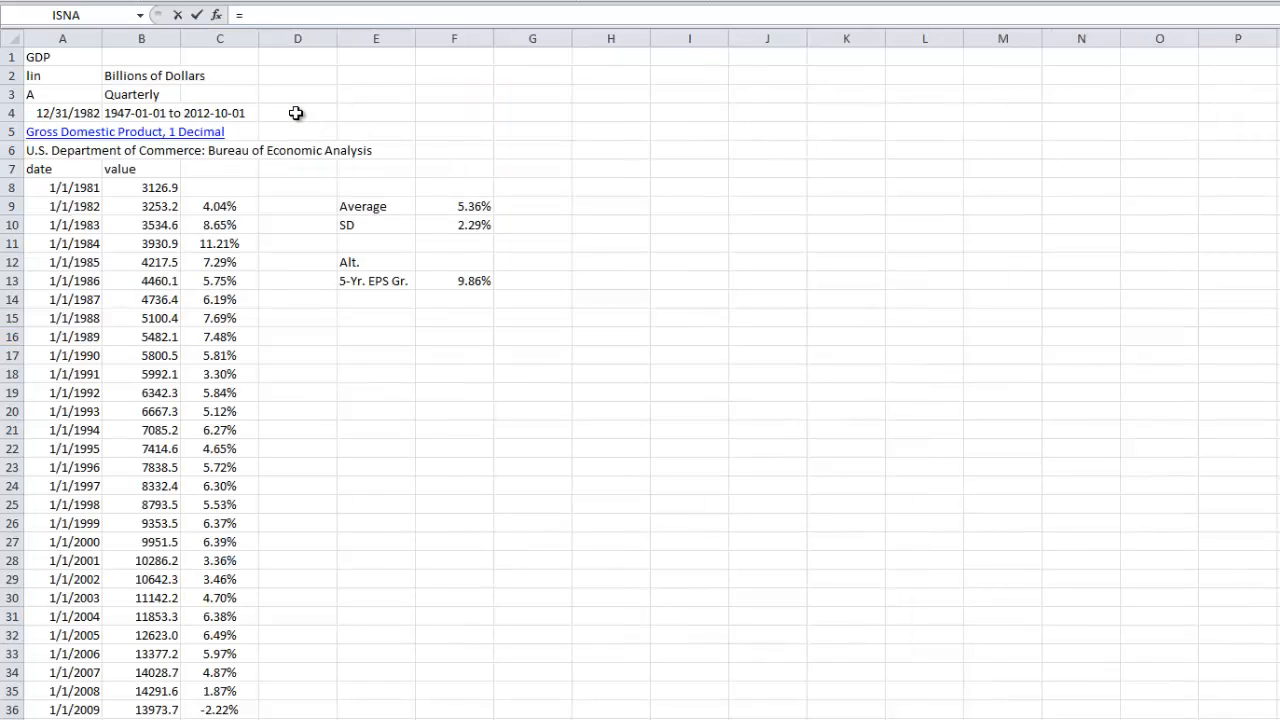
{"action": "key", "text": "ctrl+Page_Down"}
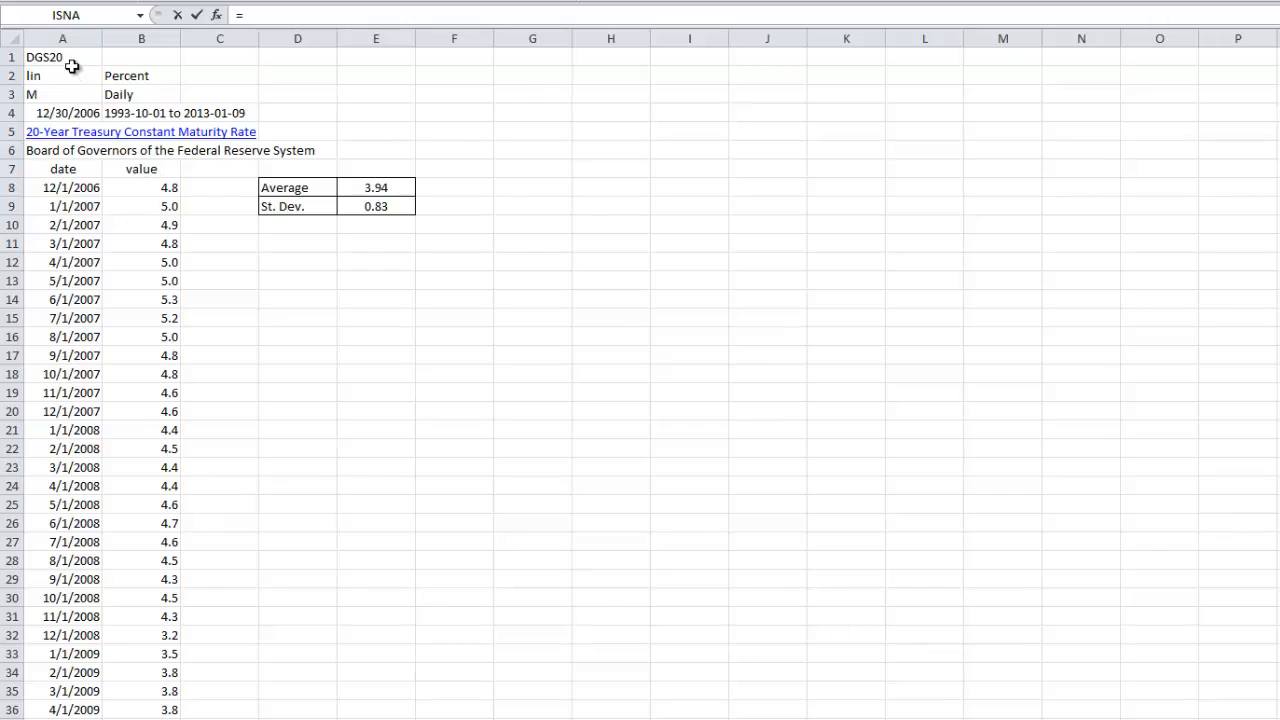
{"action": "left_click", "coordinate": [366, 187]}
{"action": "type", "text": "/100"}
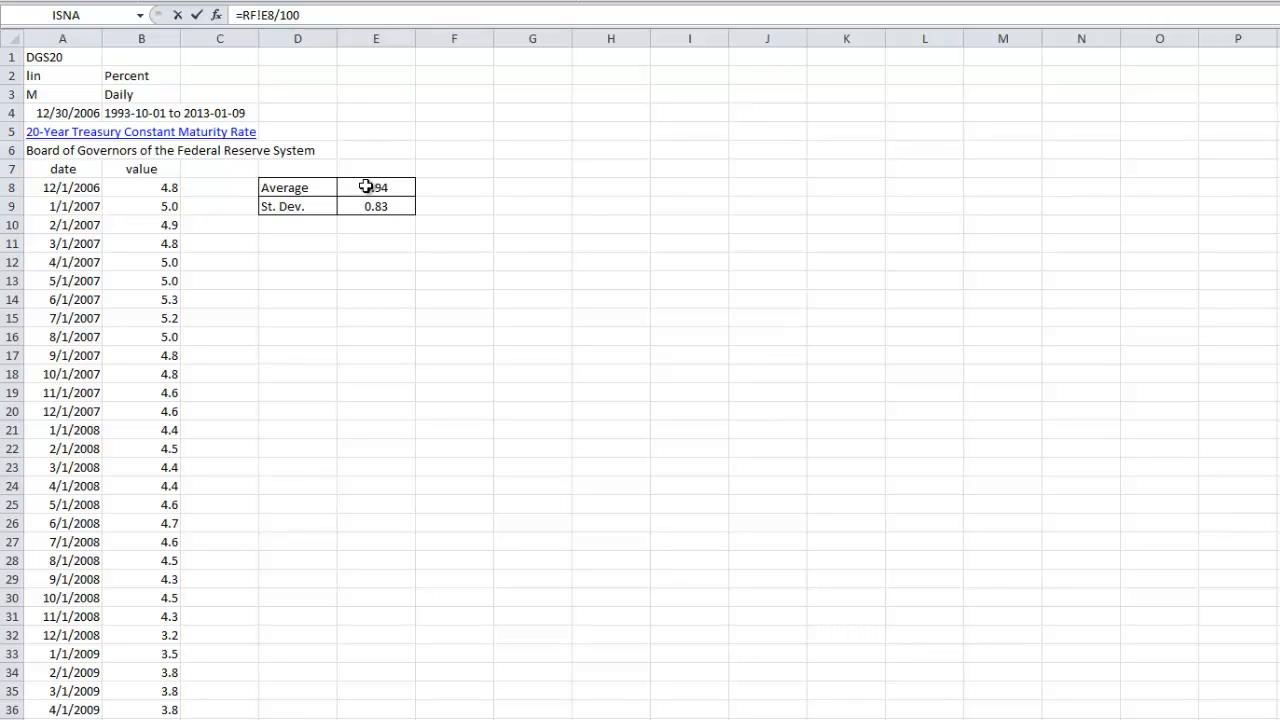
{"action": "key", "text": "Return"}
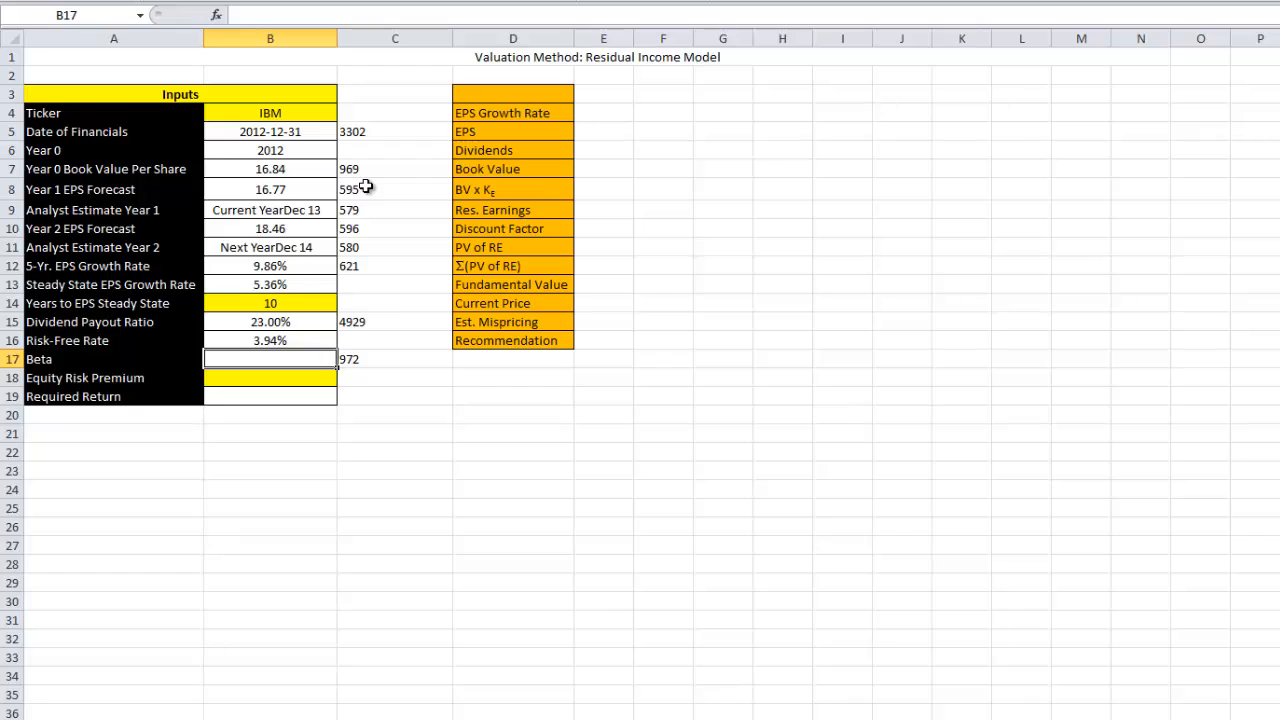
- Retrieve the Beta in cell B17 with =RCHGetElementNumber(B4,972)
{"action": "type", "text": "="}
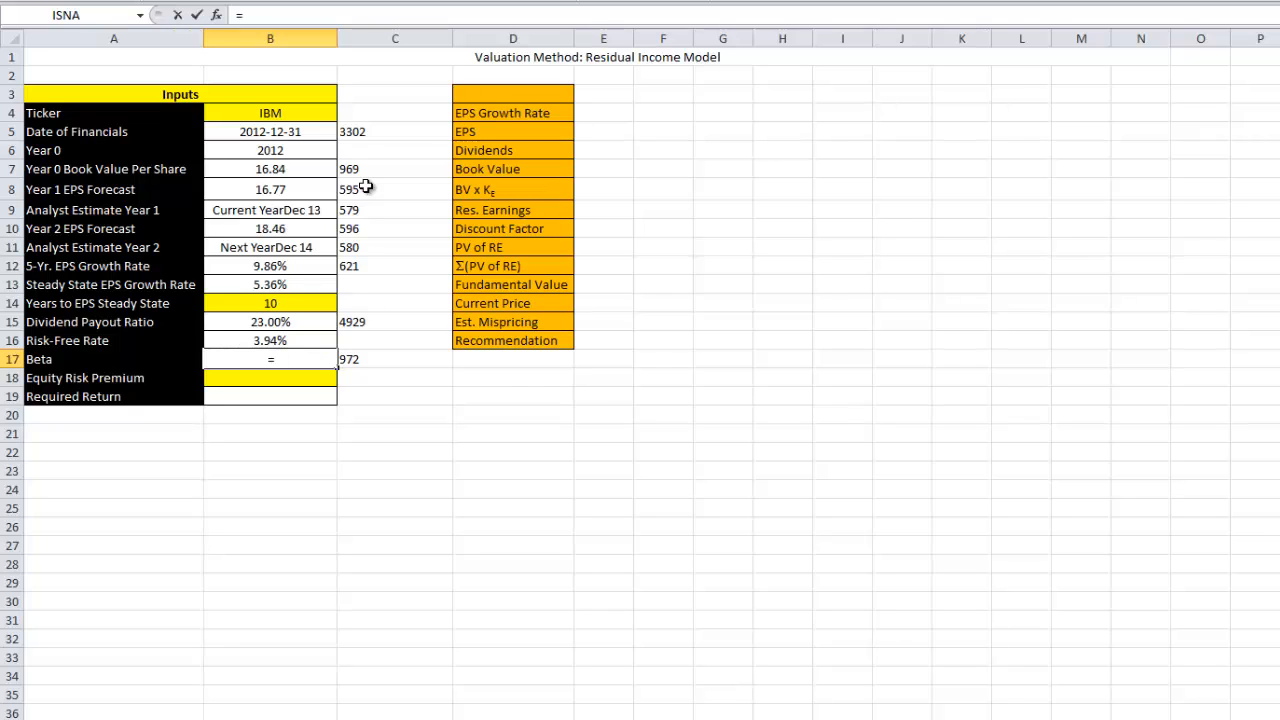
{"action": "type", "text": "rch"}
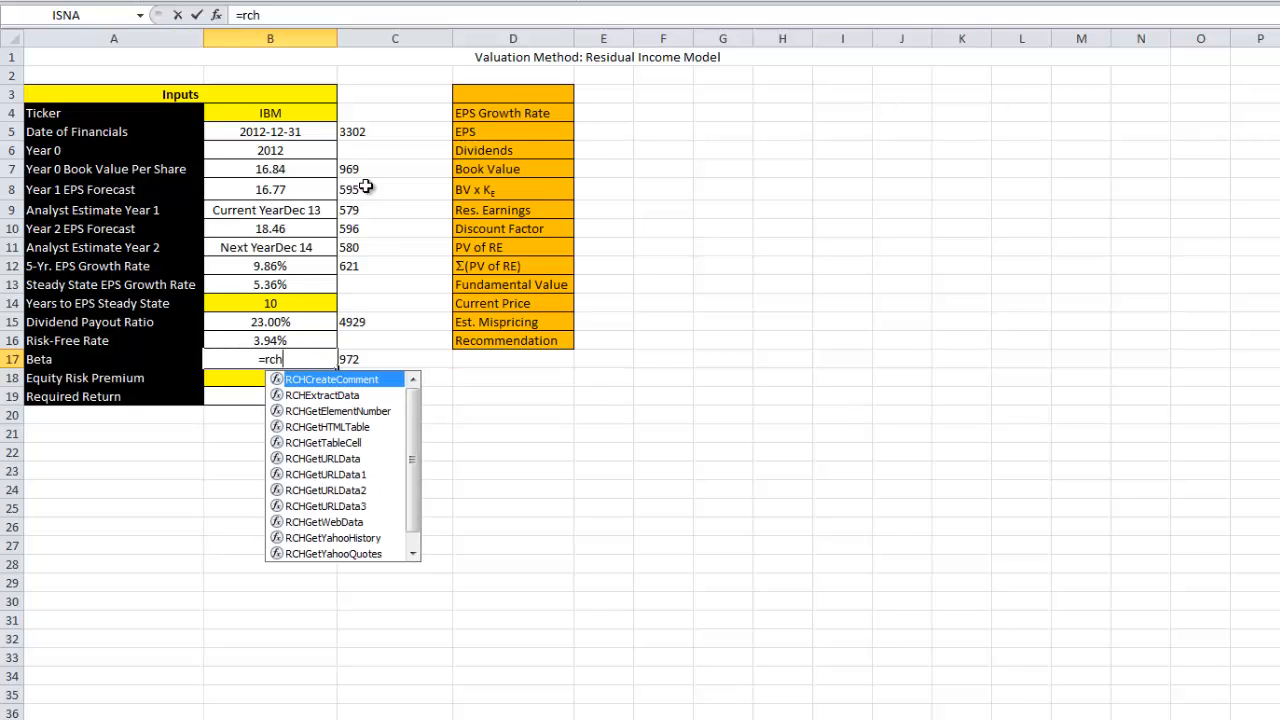
{"action": "type", "text": "getele"}
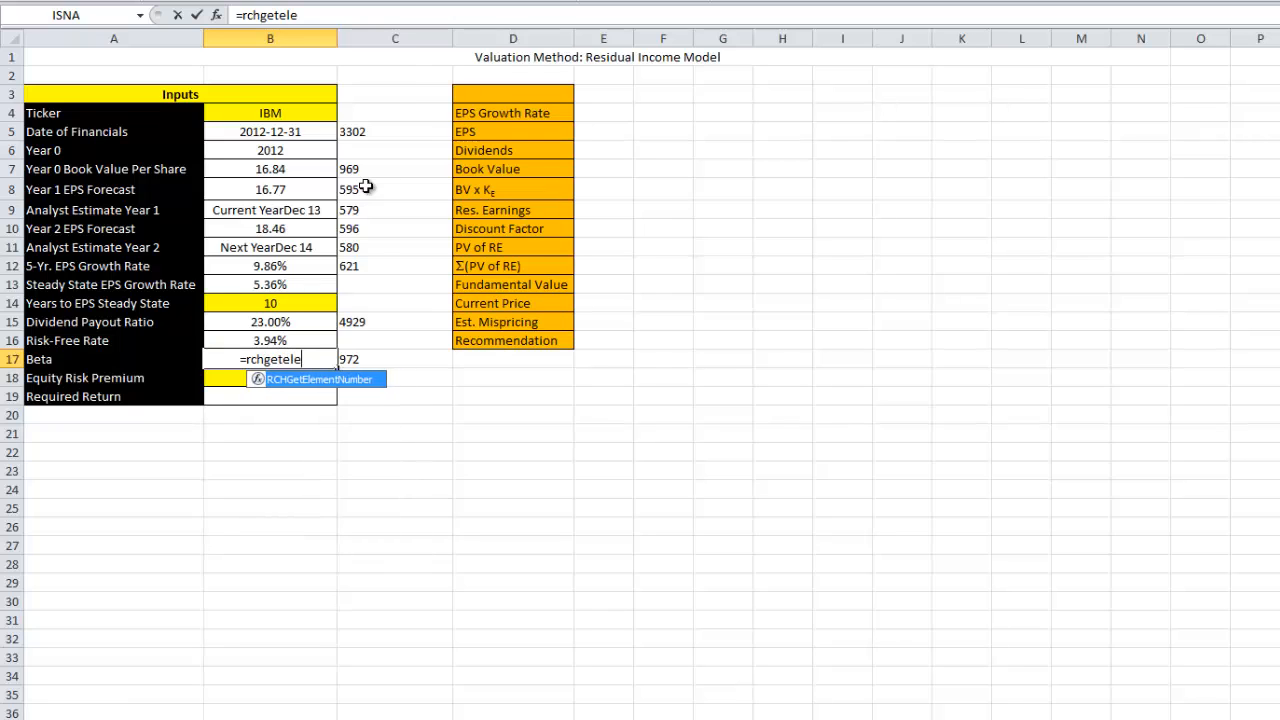
{"action": "type", "text": "mentnumber("}
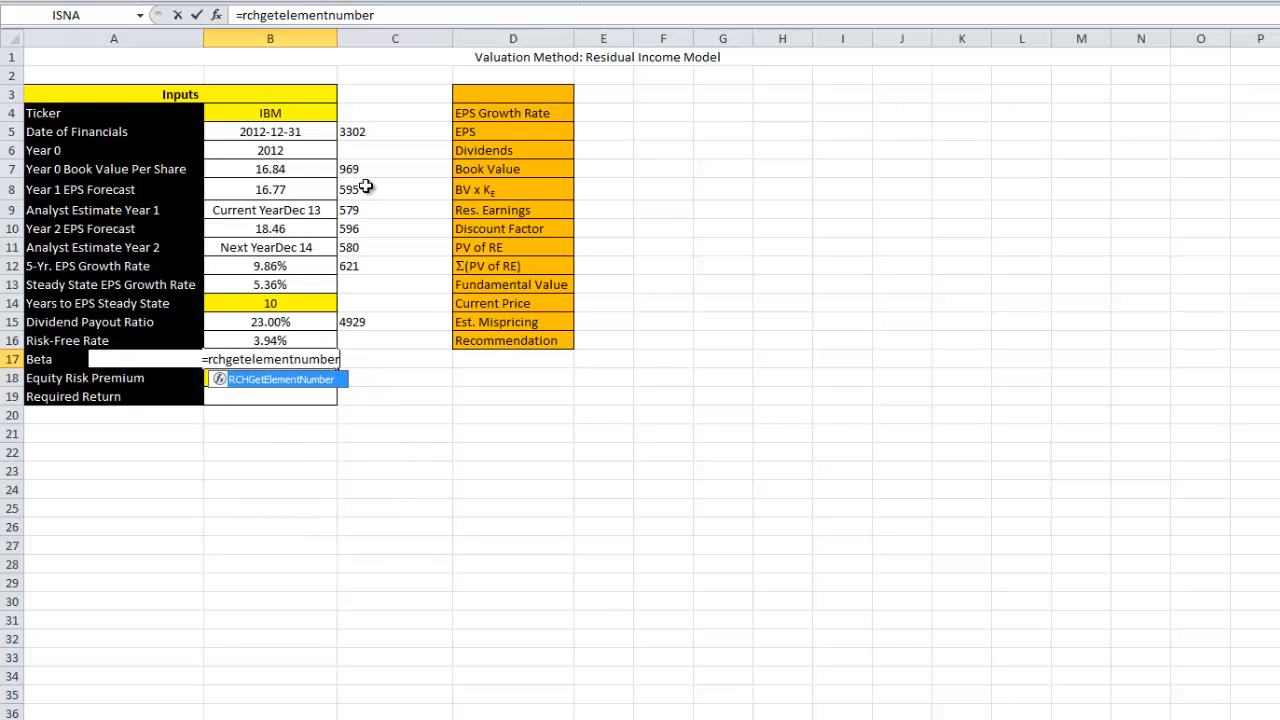
{"action": "left_click", "coordinate": [292, 109]}
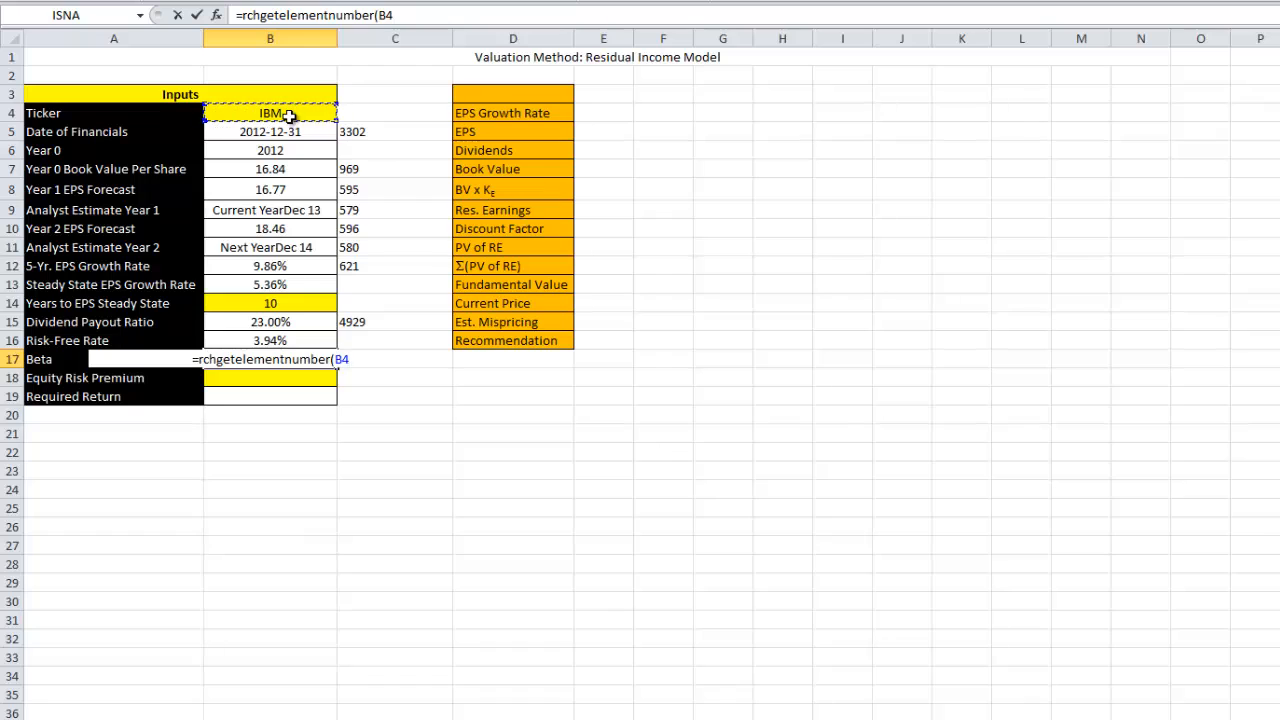
{"action": "type", "text": ",972)"}
{"action": "key", "text": "Return"}
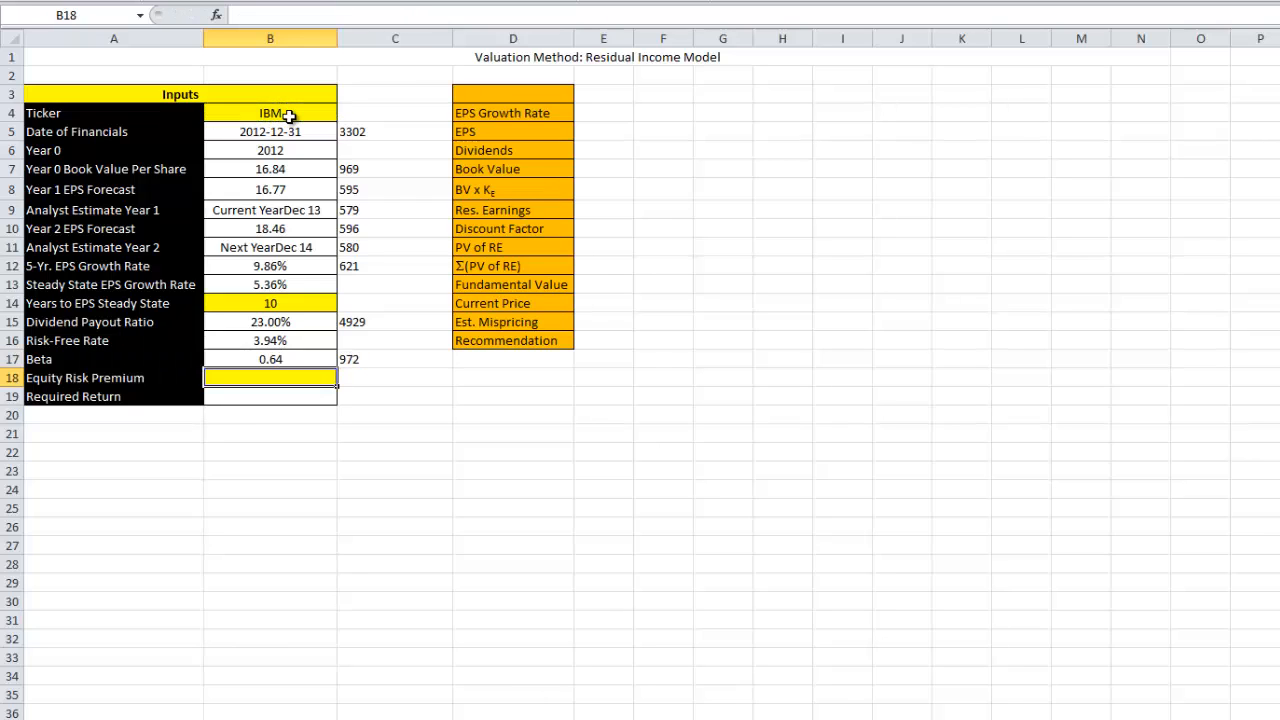
- Adjust the Beta formula in B17 by appending *(2/3)+(1/3) to the retrieved value
{"action": "key", "text": "Up"}
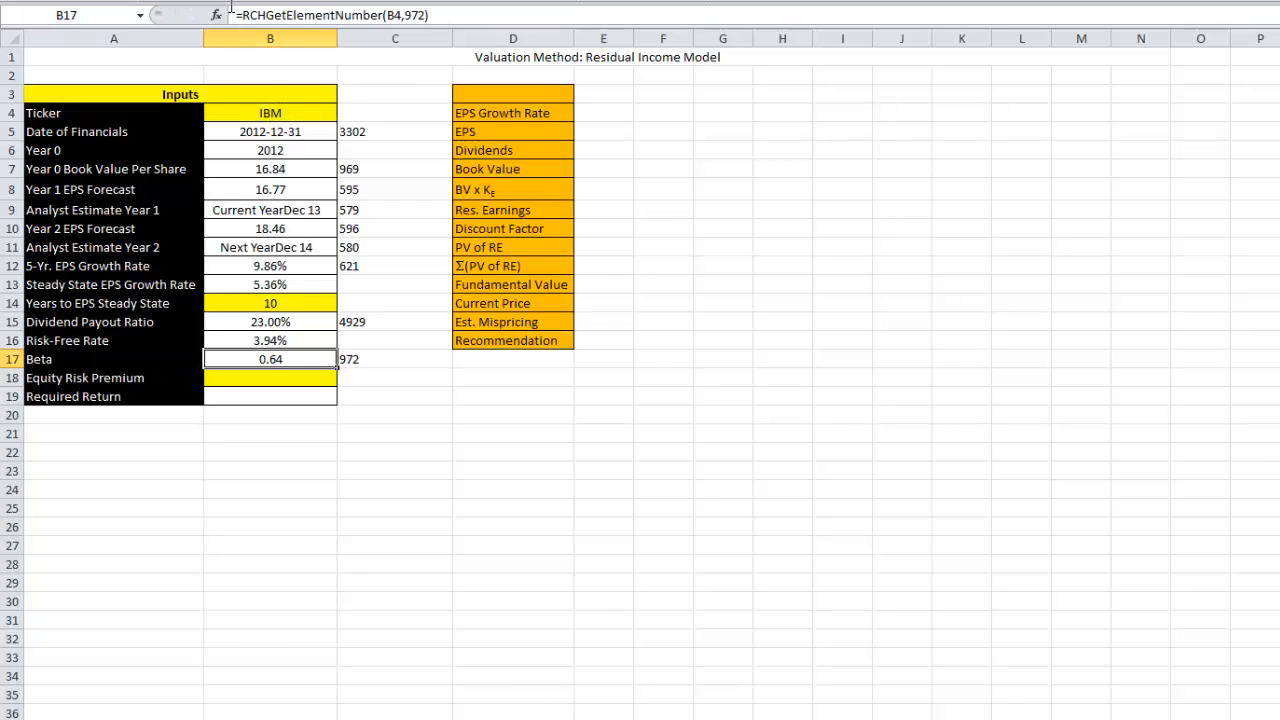
{"action": "left_click", "coordinate": [434, 14]}
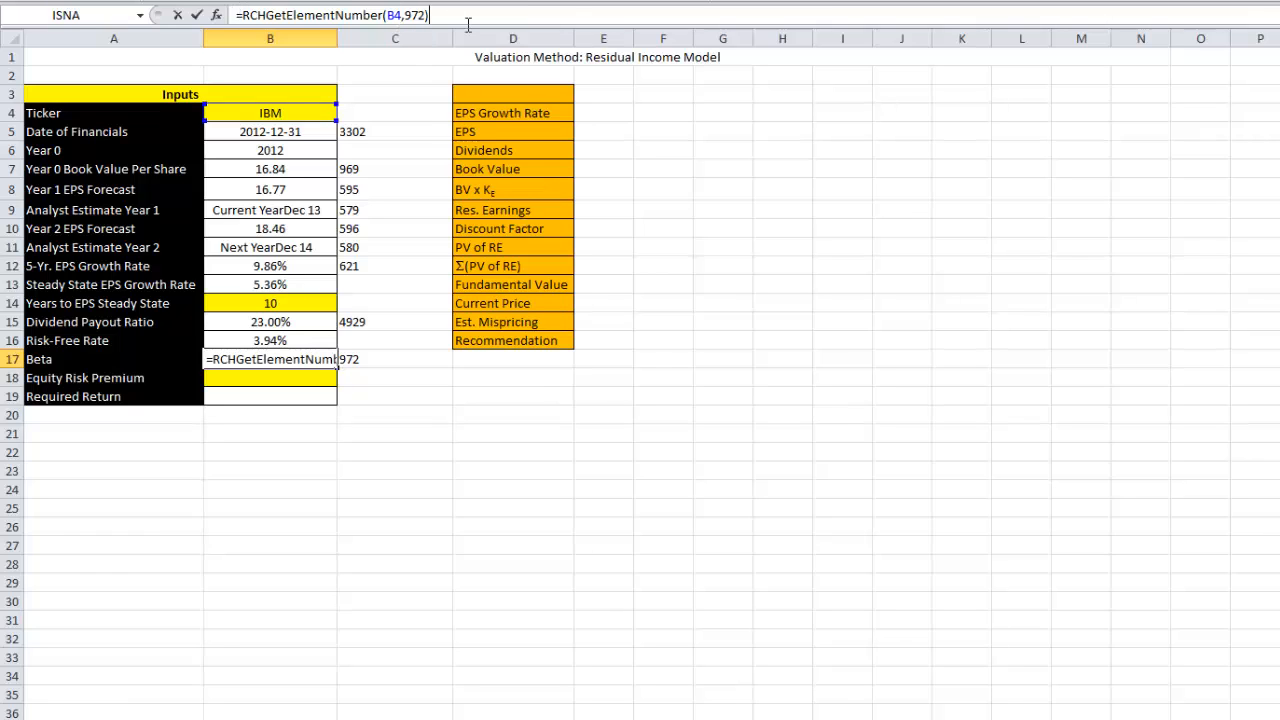
{"action": "type", "text": "*(2/3)+"}
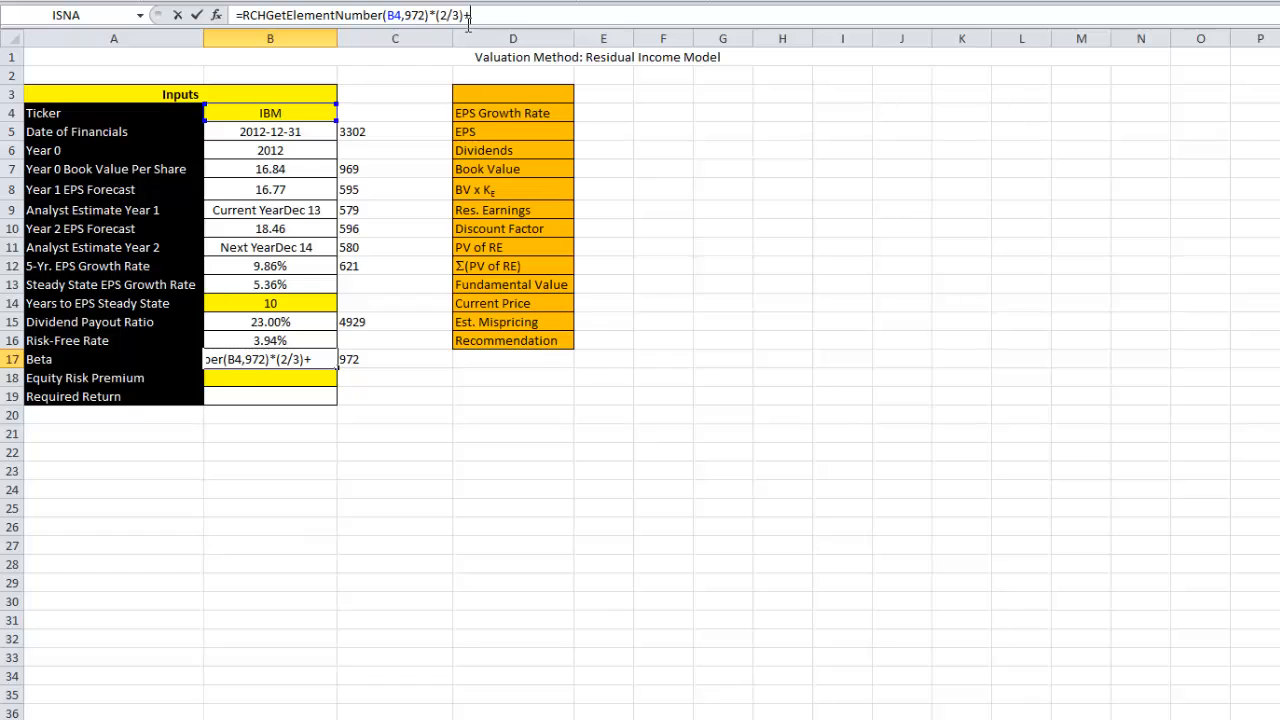
{"action": "type", "text": "(1/3)"}
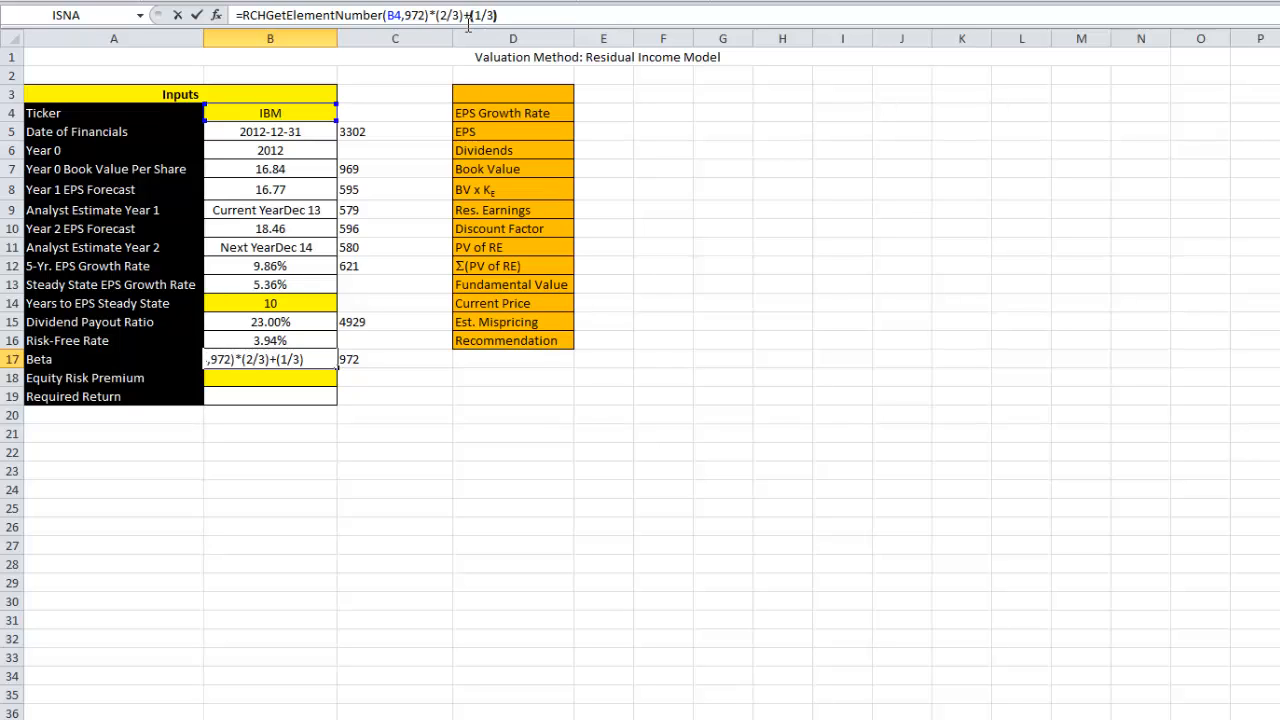
{"action": "key", "text": "Return"}
- Wrap the Beta formula in an IF that returns 1 when the adjusted beta is below .75 and the adjusted beta otherwise
{"action": "left_click_drag", "start_coordinate": [498, 16], "coordinate": [241, 27]}
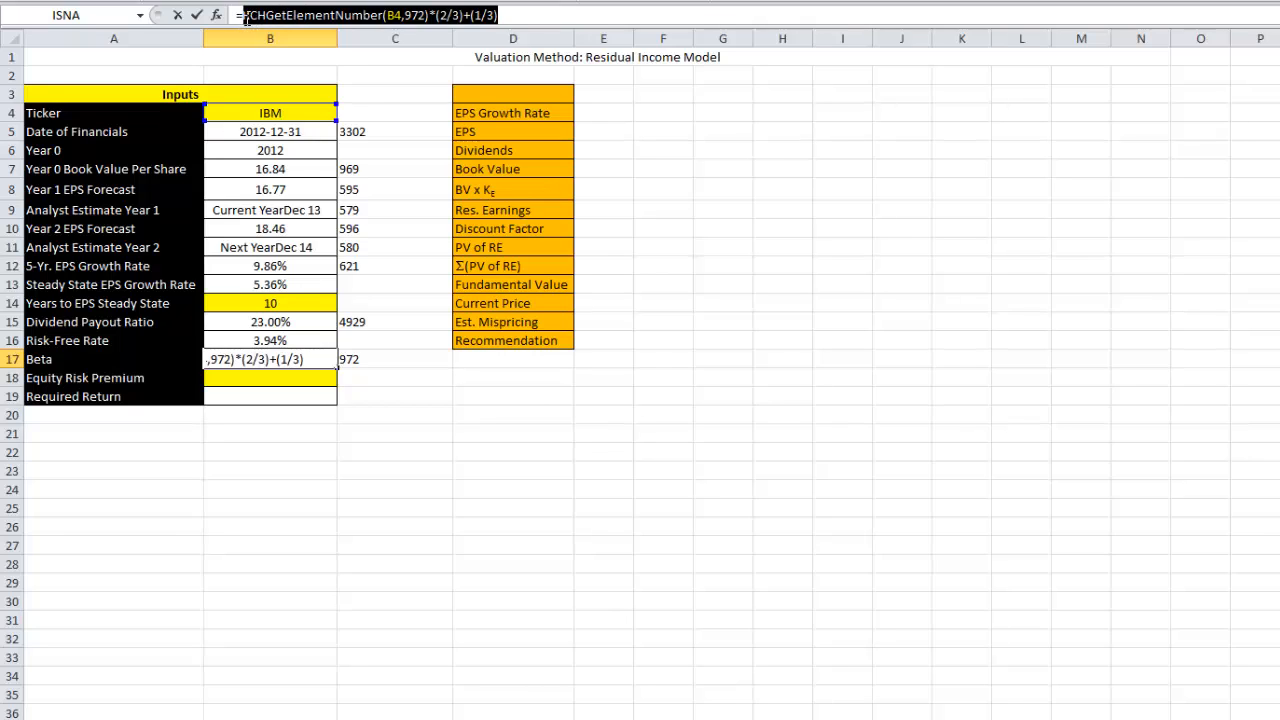
{"action": "left_click", "coordinate": [296, 15]}
{"action": "type", "text": "if("}
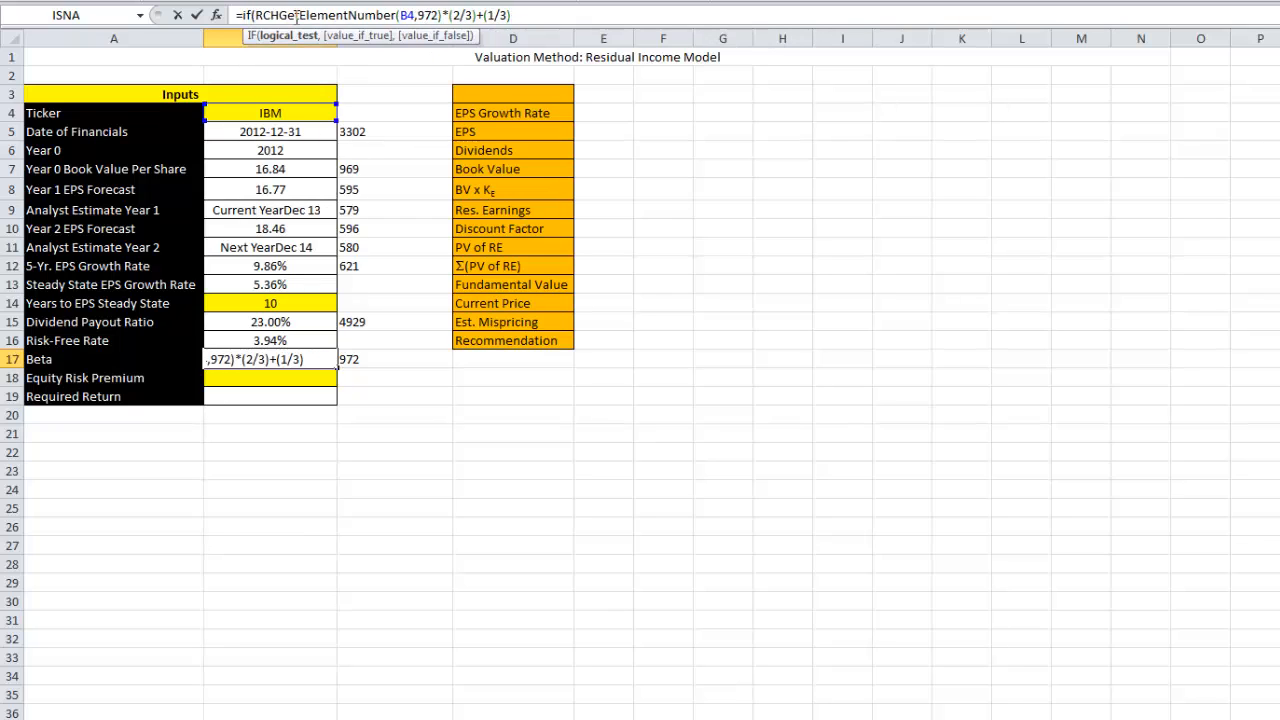
{"action": "type", "text": "<.75,"}
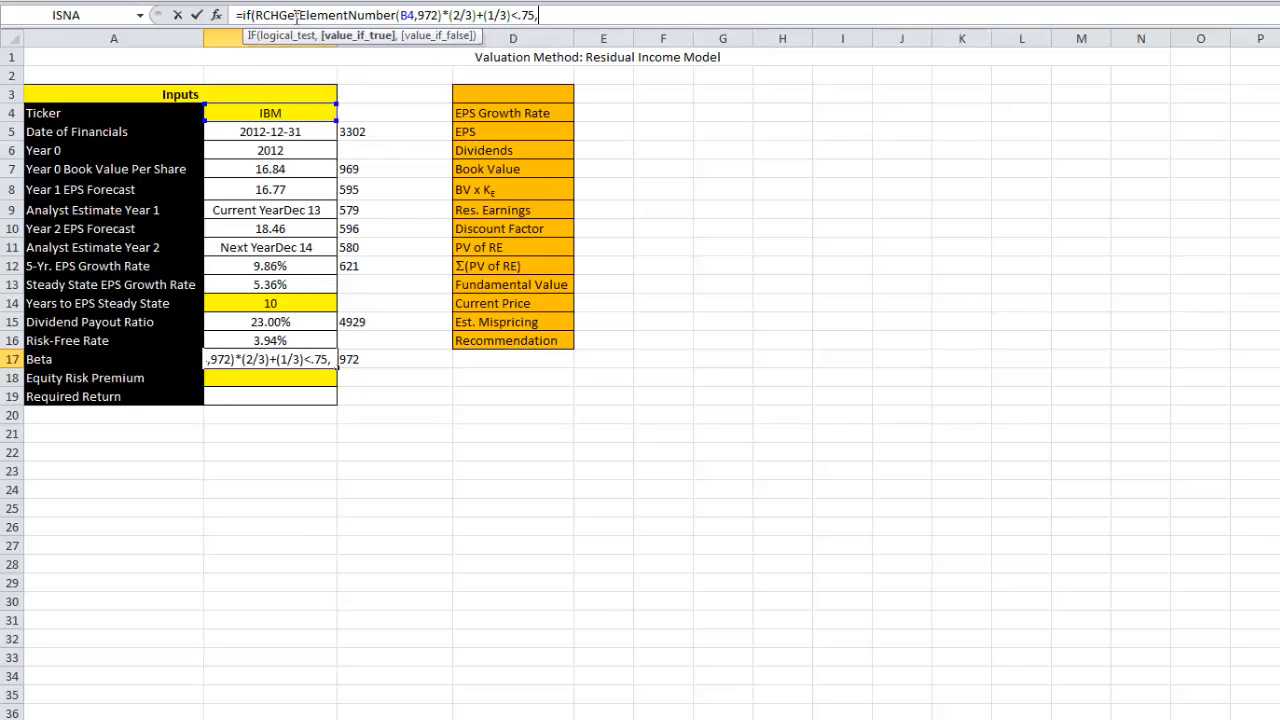
{"action": "type", "text": "1"}
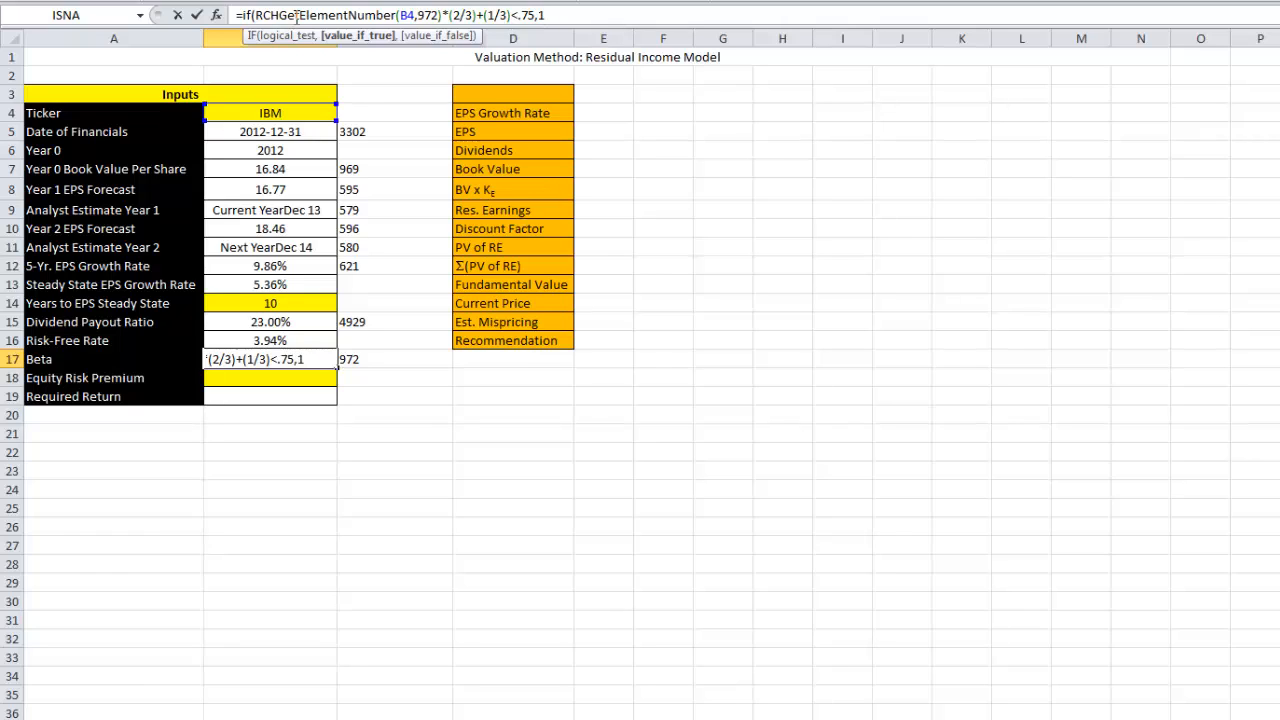
{"action": "type", "text": ","}
{"action": "key", "text": "ctrl+v"}
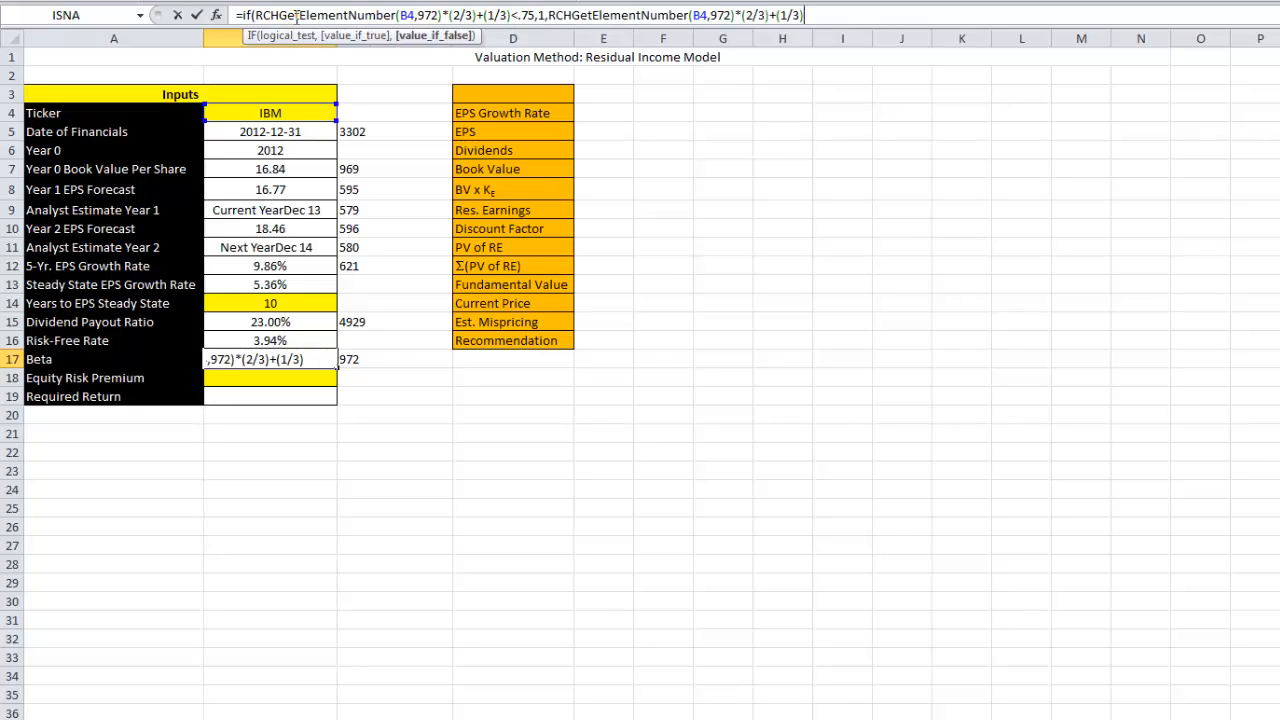
{"action": "type", "text": ")"}
{"action": "key", "text": "Return"}
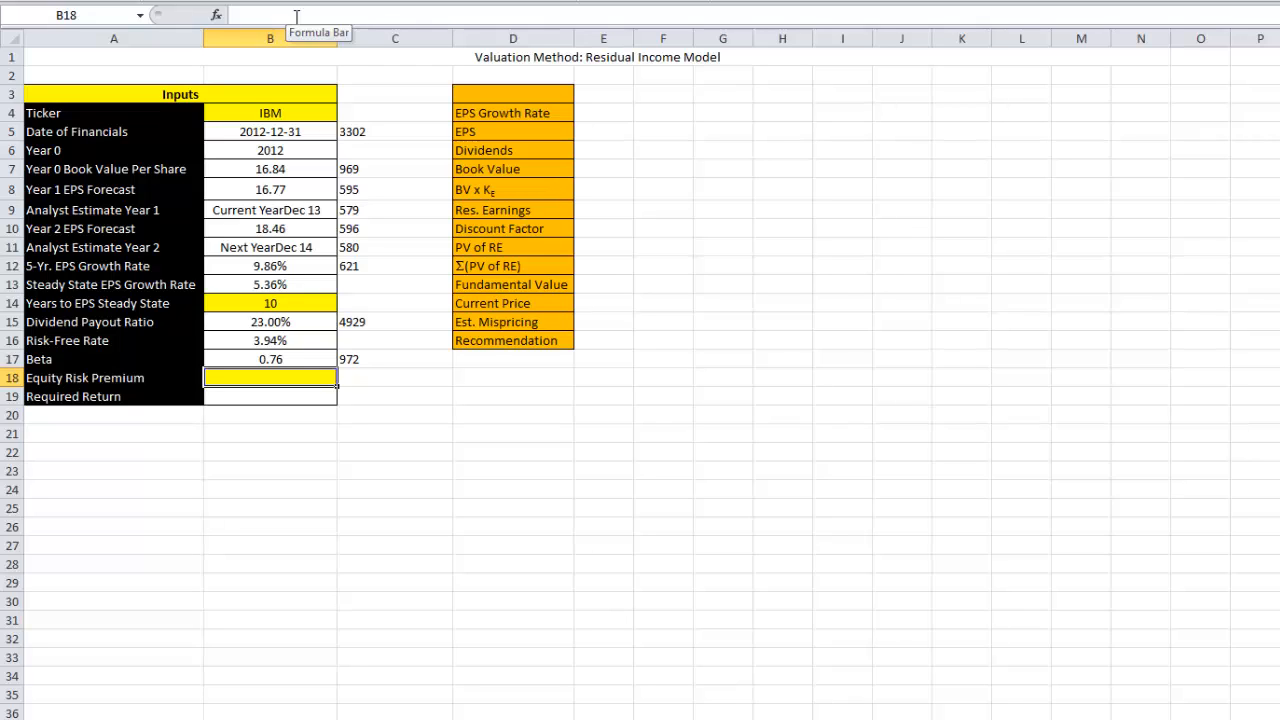
- Enter 5% as the Equity Risk Premium in B18 and calculate the Required Return in B19 with =B16+B17*B18
{"action": "type", "text": "5%"}
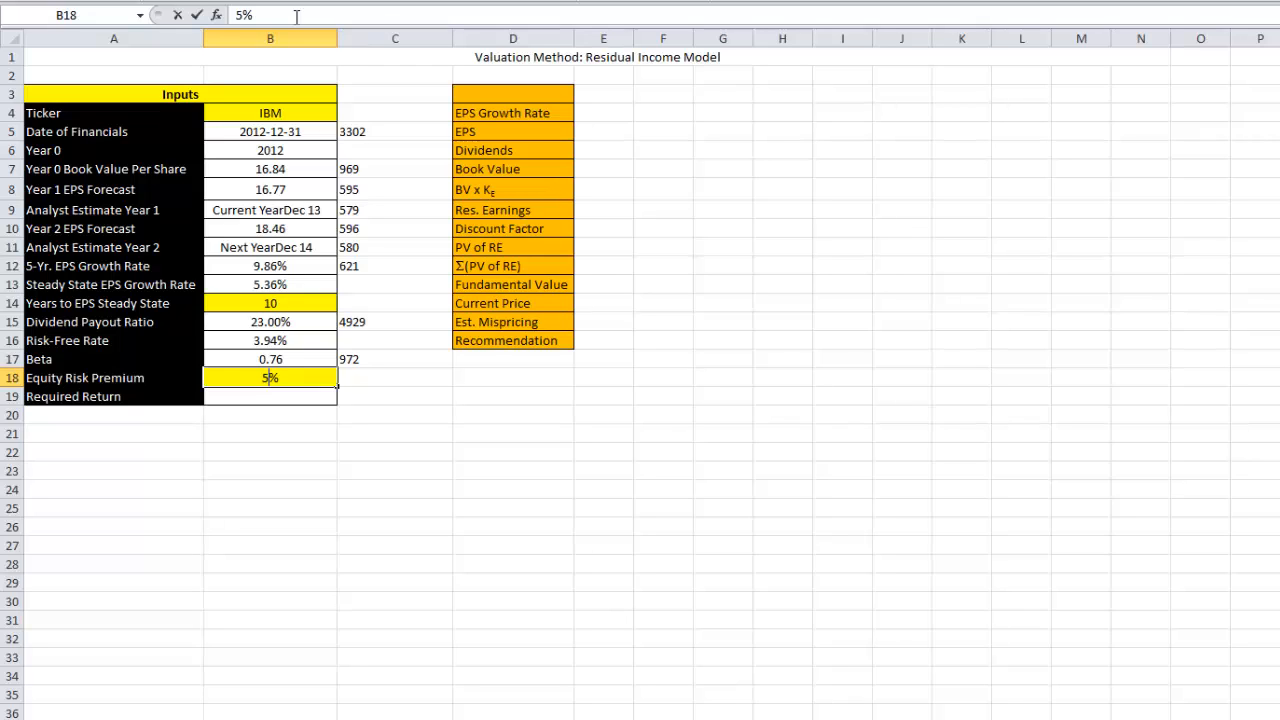
{"action": "key", "text": "Return"}
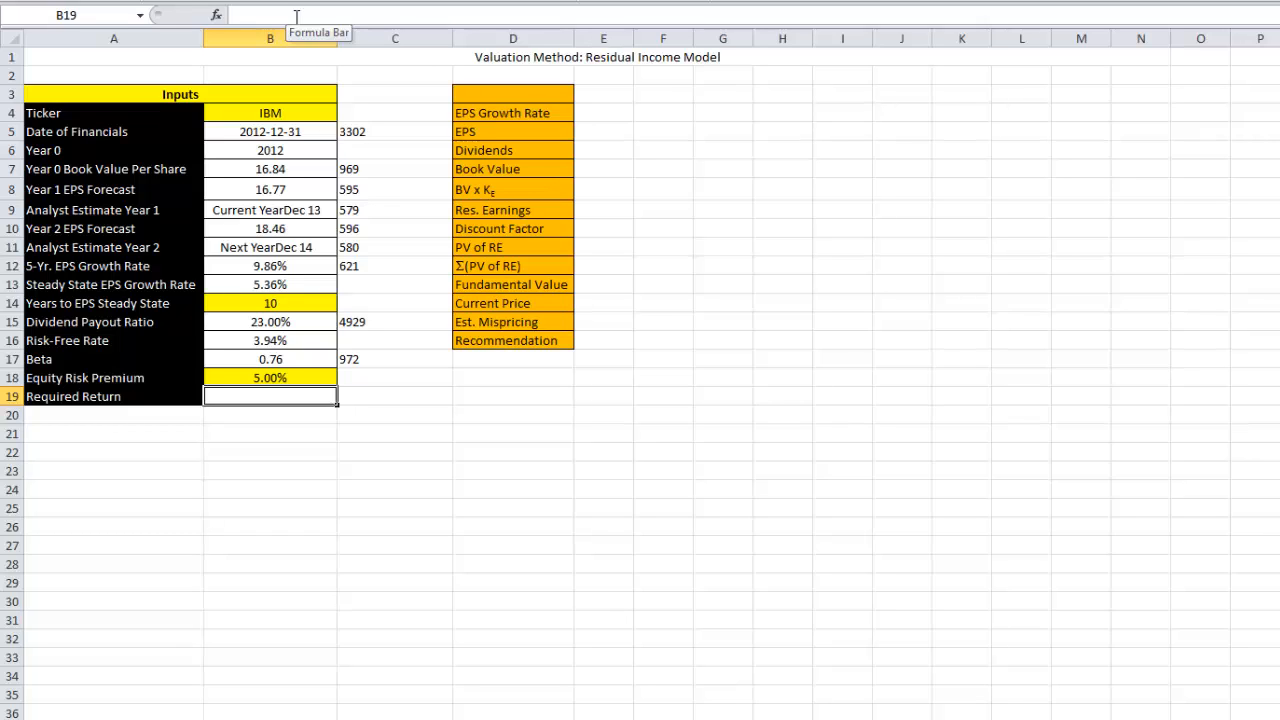
{"action": "type", "text": "="}
{"action": "key", "text": "Up"}
{"action": "key", "text": "Up"}
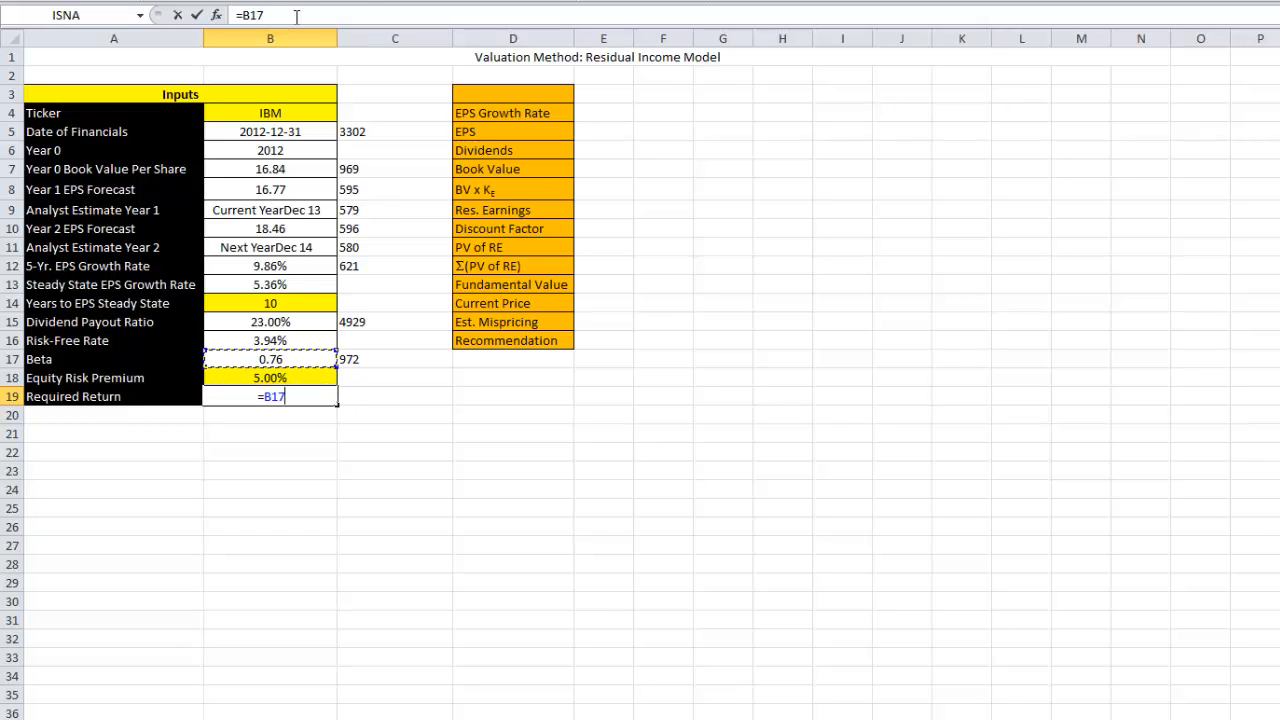
{"action": "key", "text": "Up"}
{"action": "type", "text": "+"}
{"action": "key", "text": "Up"}
{"action": "key", "text": "Up"}
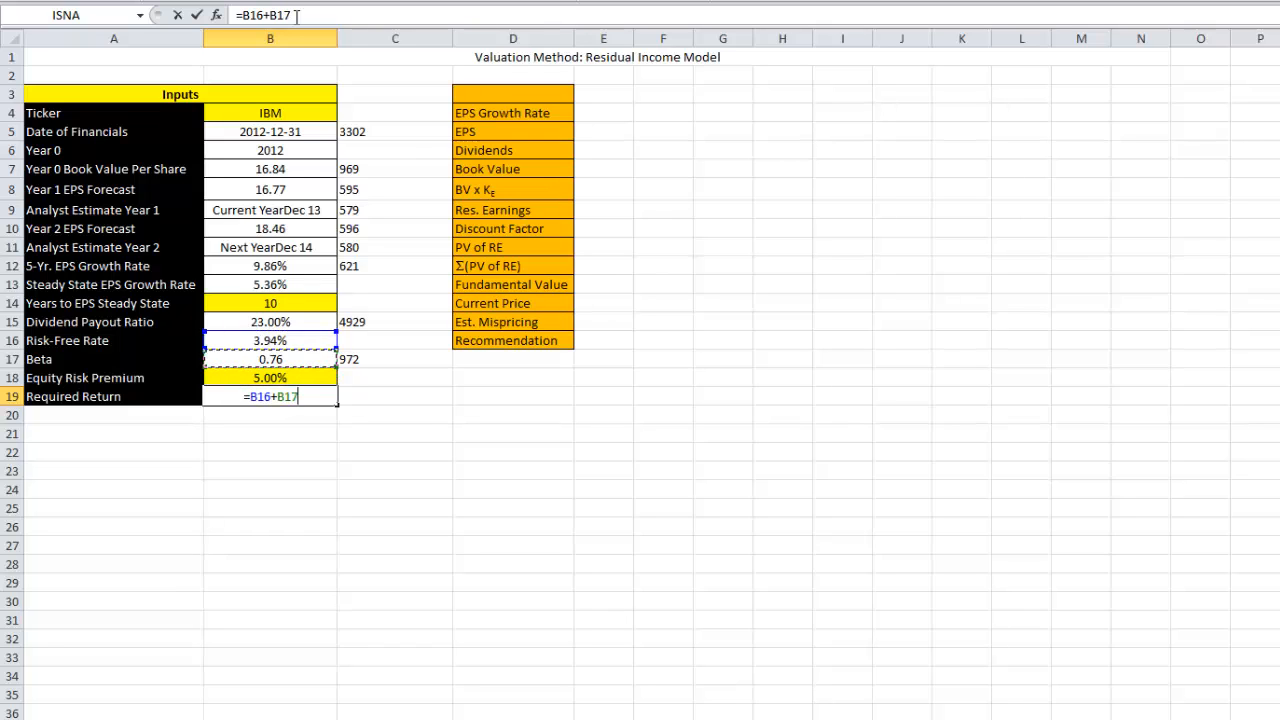
{"action": "type", "text": "*"}
{"action": "key", "text": "Down"}
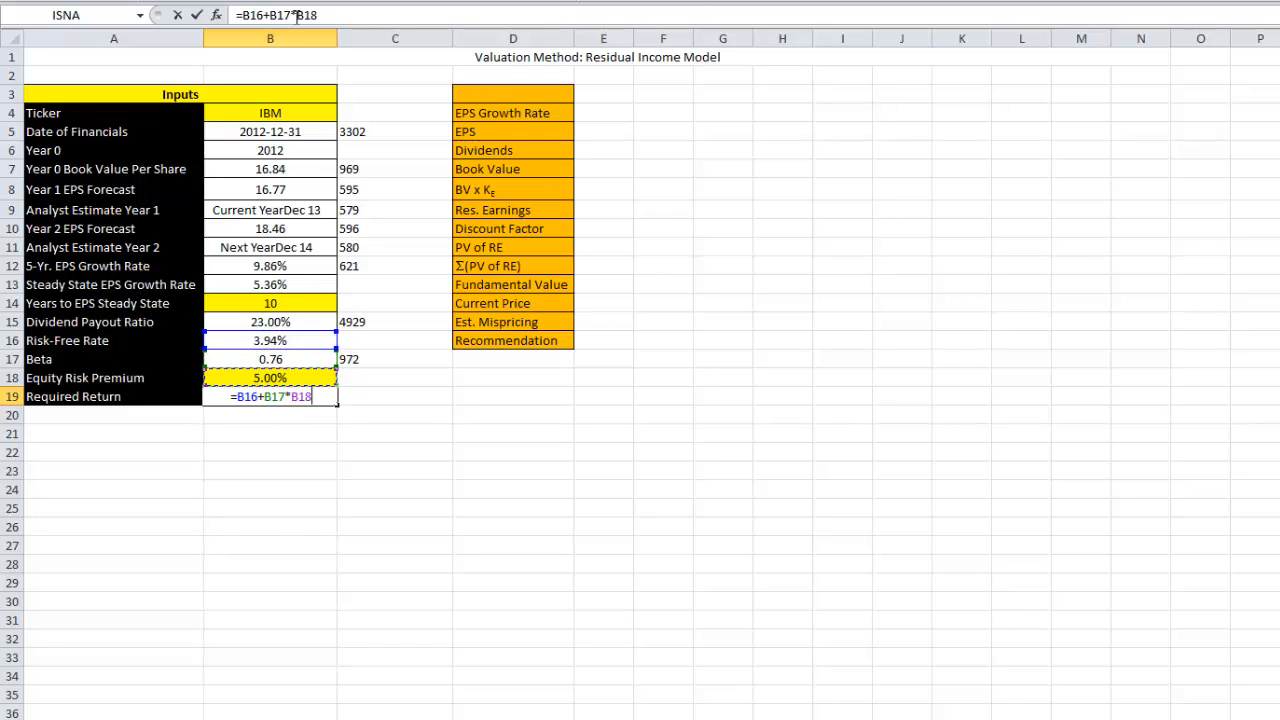
{"action": "key", "text": "Return"}
- Format the Required Return in B19 as a percentage with two decimal places
{"action": "key", "text": "Up"}
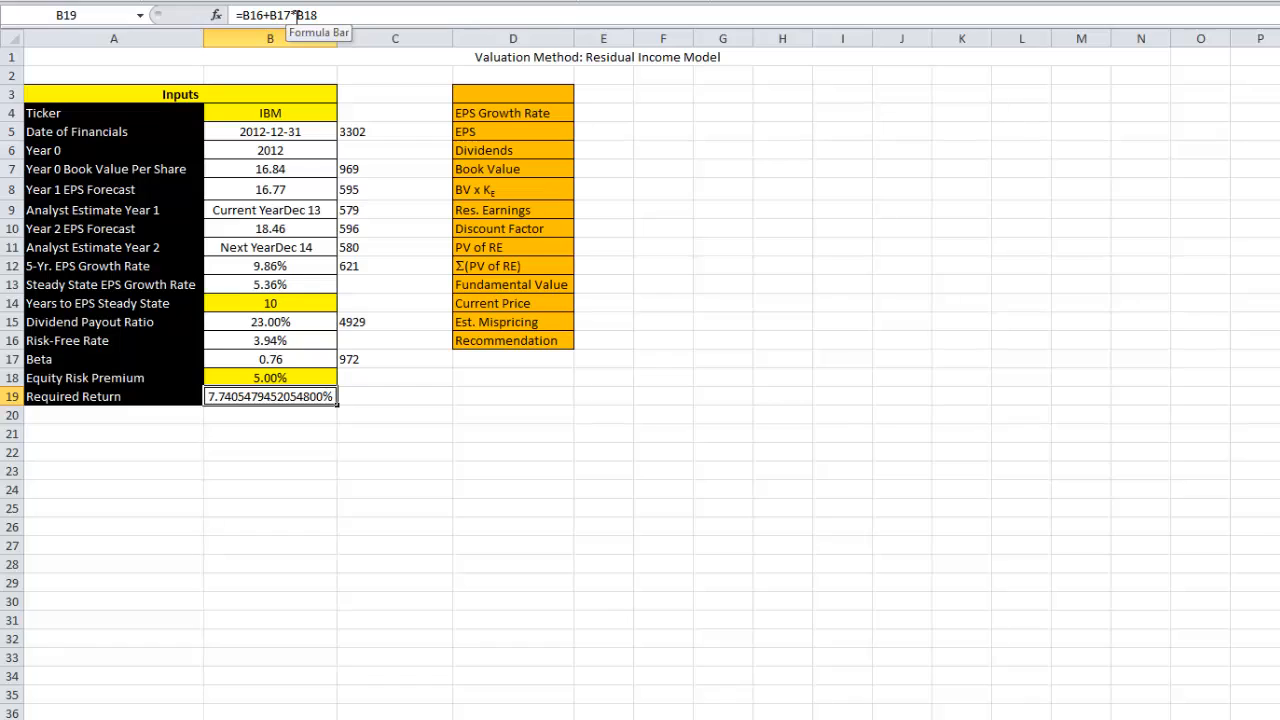
{"action": "key", "text": "ctrl+shift+5"}
{"action": "key", "text": "alt+h"}
{"action": "key", "text": "0"}
{"action": "key", "text": "alt+h"}
{"action": "key", "text": "0"}
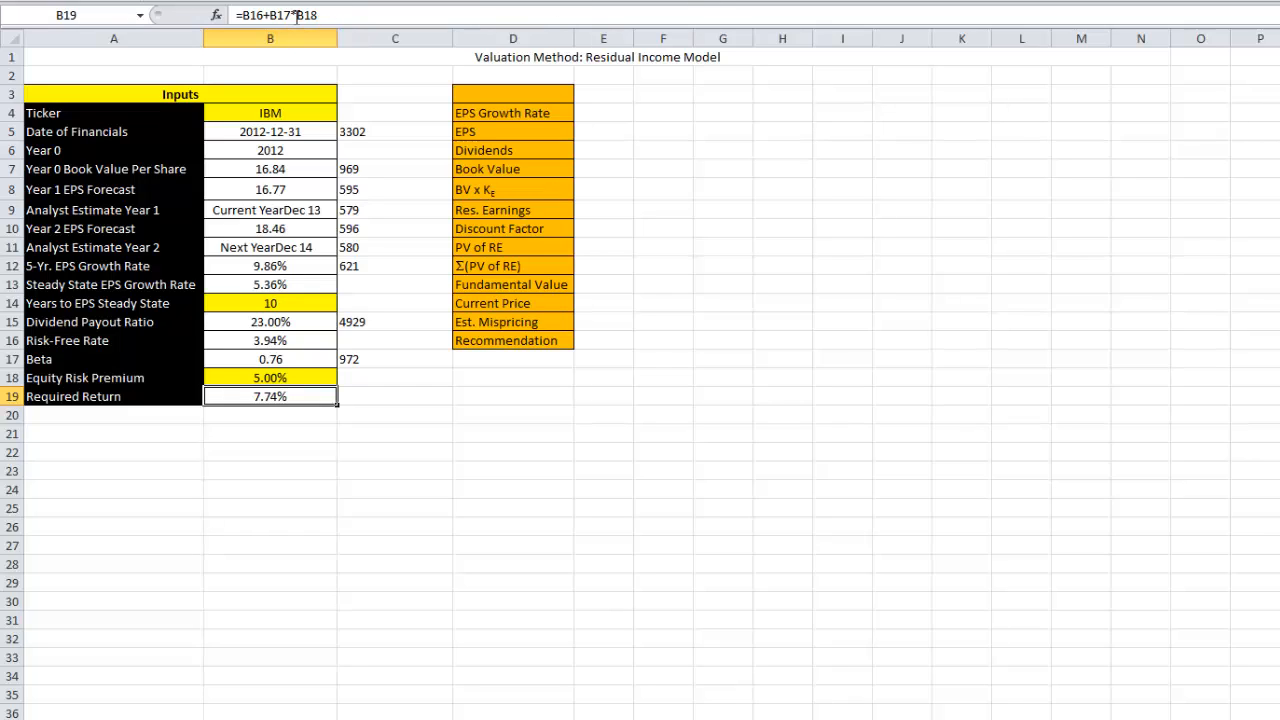
- Clear the element numbers from column C and narrow the column to a thin spacer between the two tables
{"action": "key", "text": "Right"}
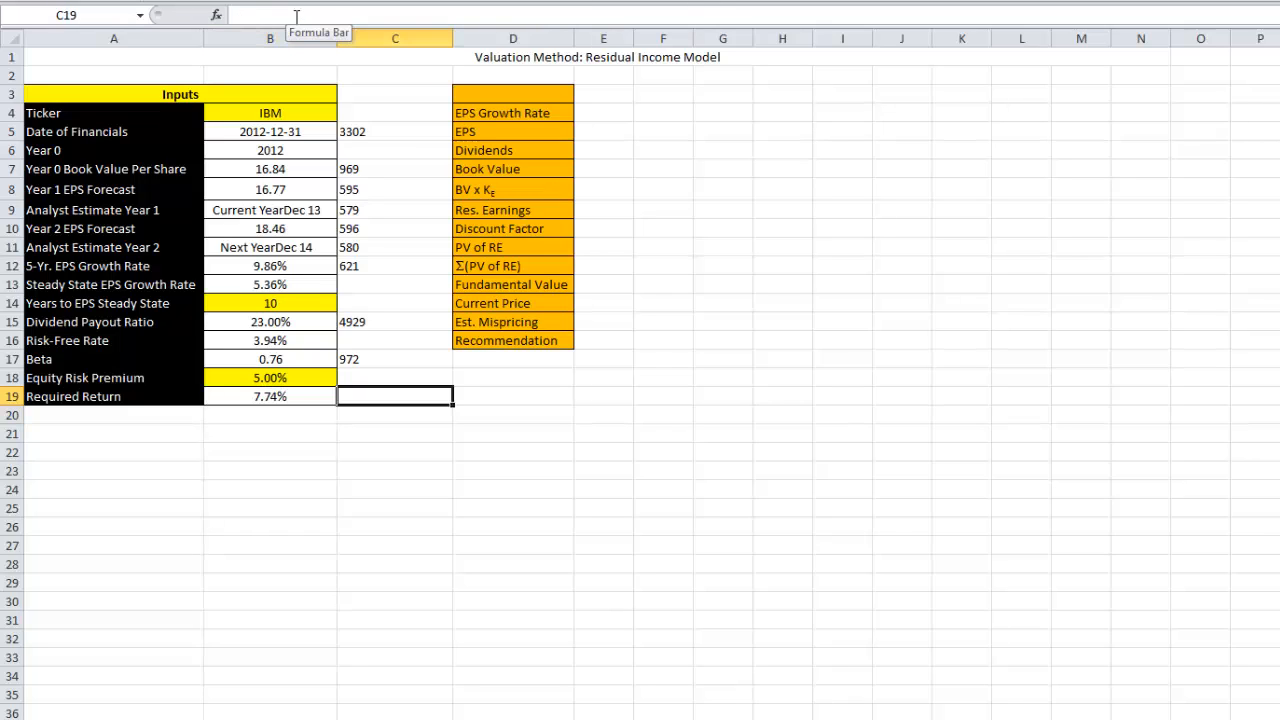
{"action": "key", "text": "ctrl+space"}
{"action": "key", "text": "Delete"}
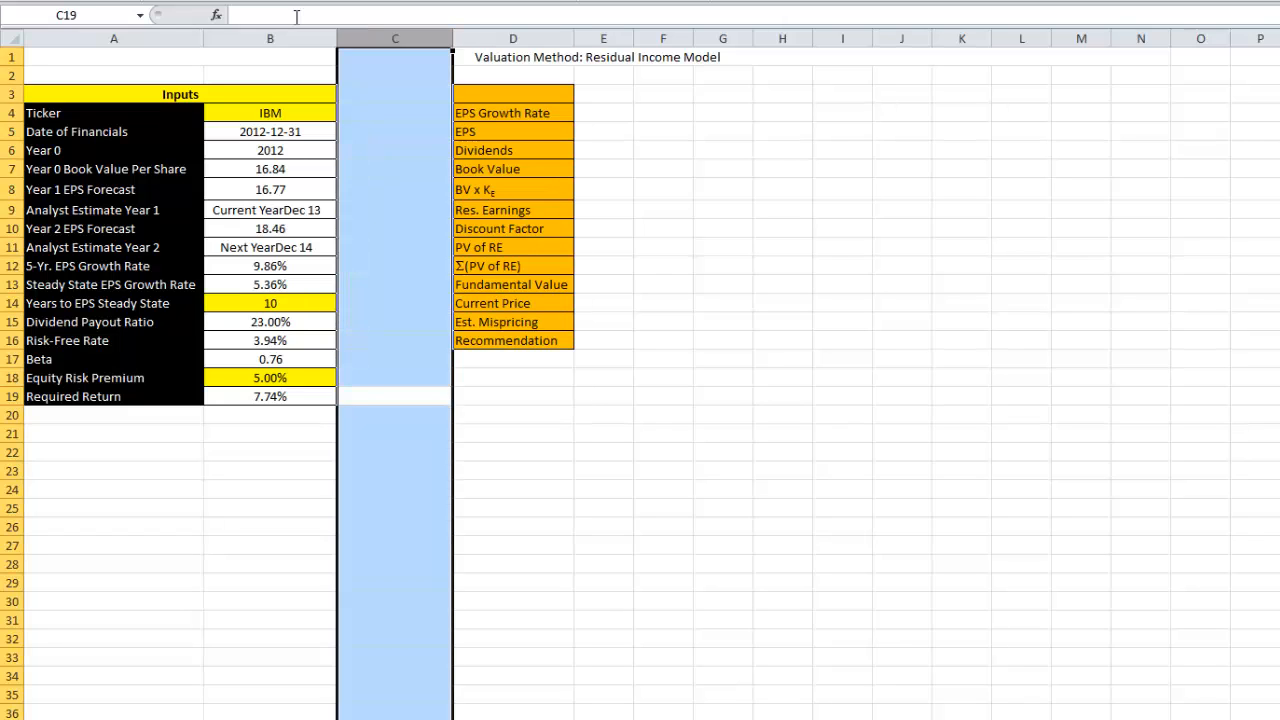
{"action": "key", "text": "shift+BackSpace"}
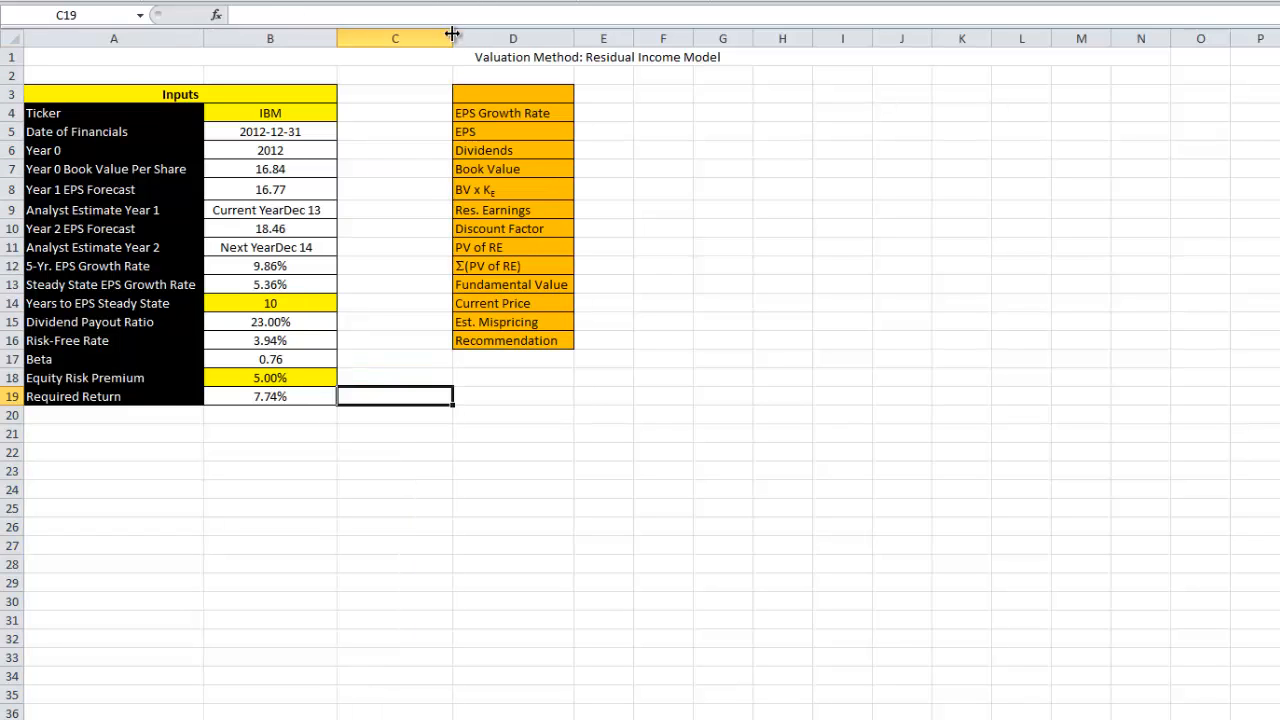
{"action": "left_click_drag", "start_coordinate": [452, 38], "coordinate": [352, 50]}
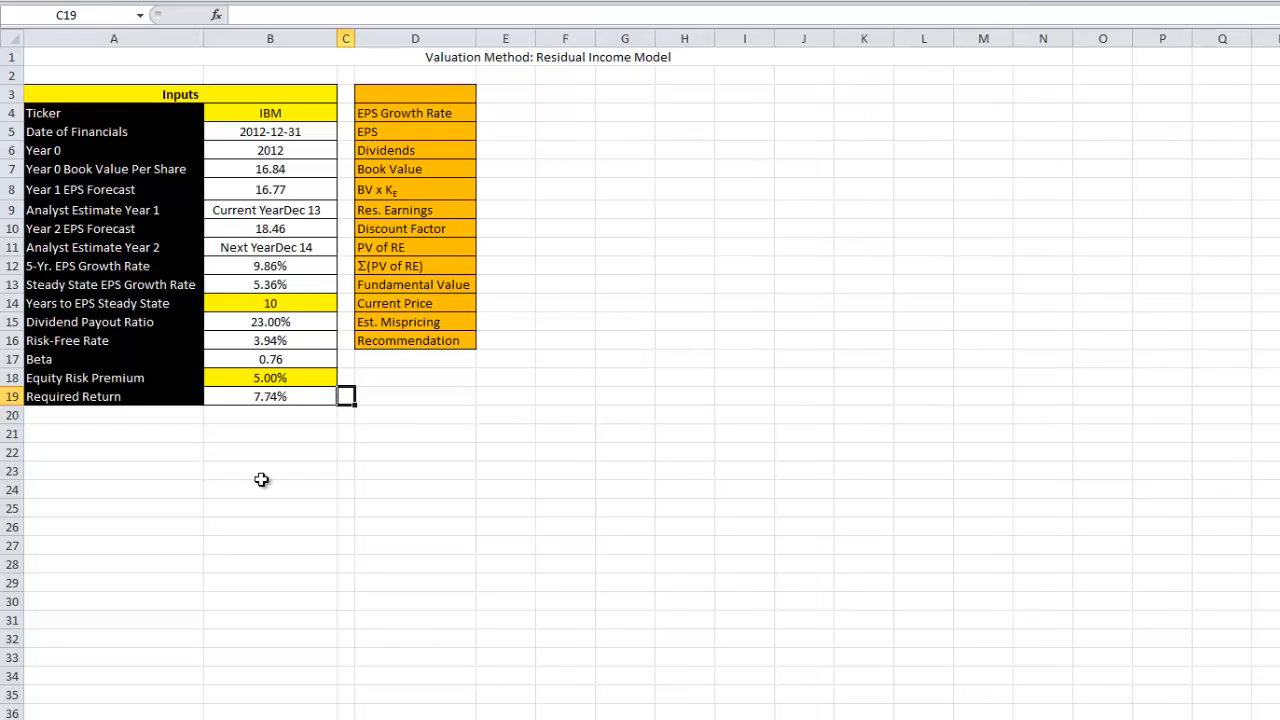
{"action": "left_click", "coordinate": [263, 474]}
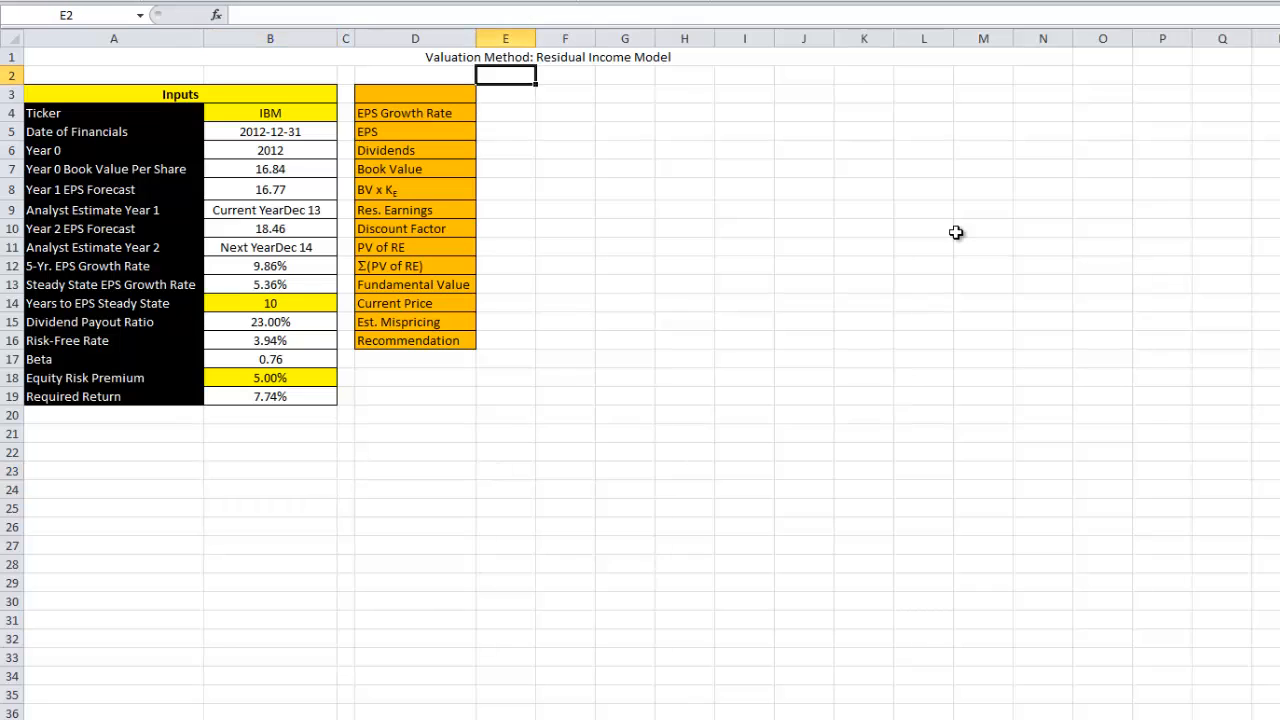
- Link the first year header in cell E3 to Year 0 with =B6
{"action": "key", "text": "Down"}
{"action": "type", "text": "="}
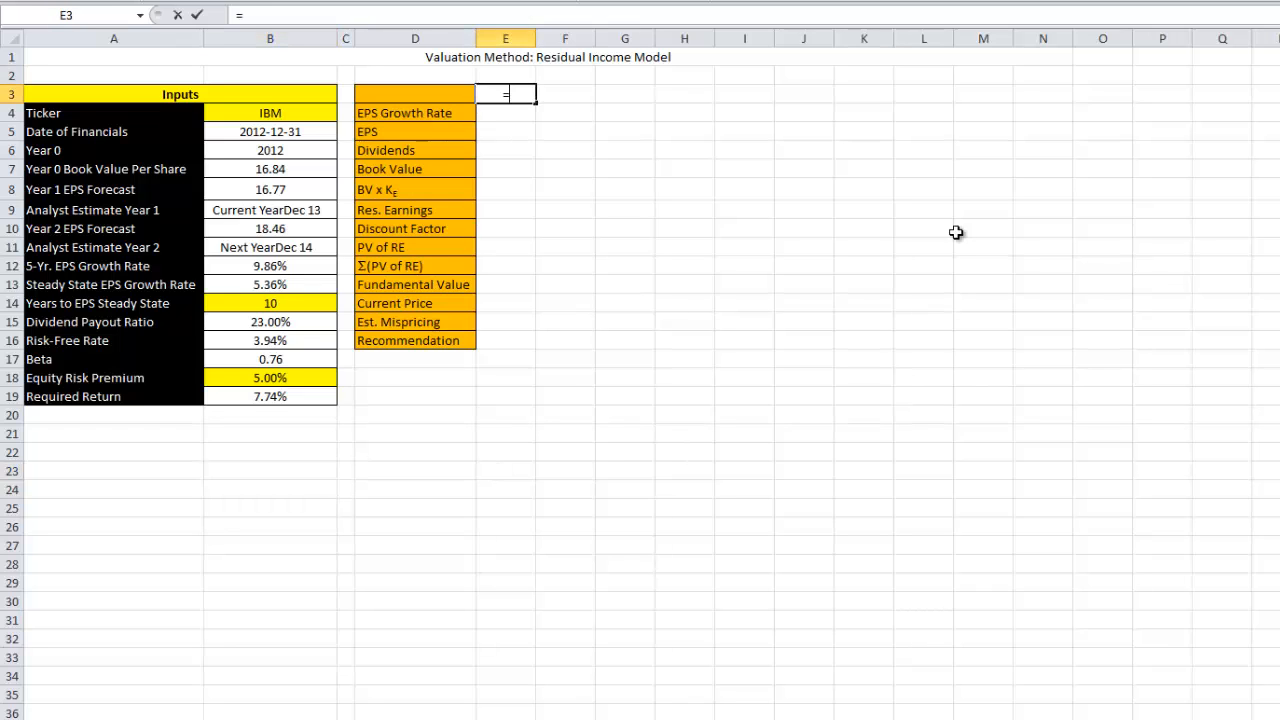
{"action": "key", "text": "Left"}
{"action": "key", "text": "Left"}
{"action": "key", "text": "Left"}
{"action": "key", "text": "Left"}
{"action": "key", "text": "Down"}
{"action": "key", "text": "Down"}
{"action": "key", "text": "Down"}
{"action": "key", "text": "Right"}
{"action": "key", "text": "Return"}
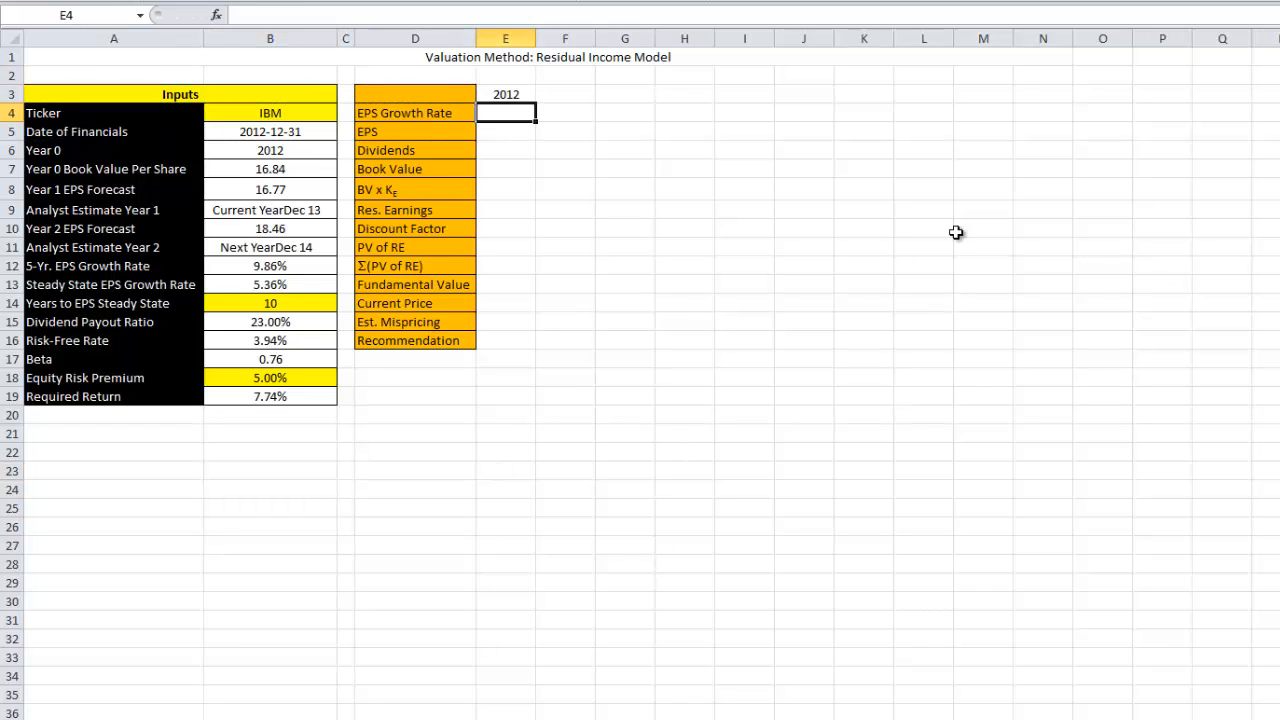
- Enter the next year header in F3 as =IF(E3="","",IF(E9=0,"",E3+1))
{"action": "key", "text": "Up"}
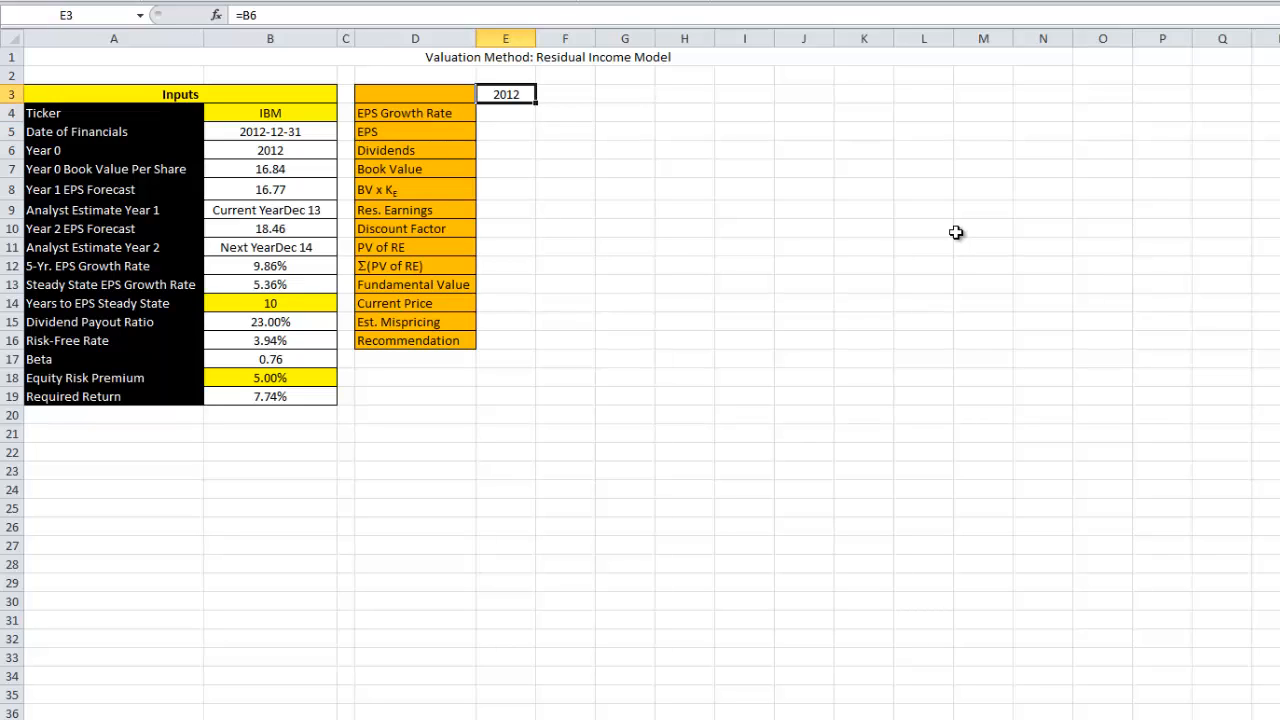
{"action": "key", "text": "Right"}
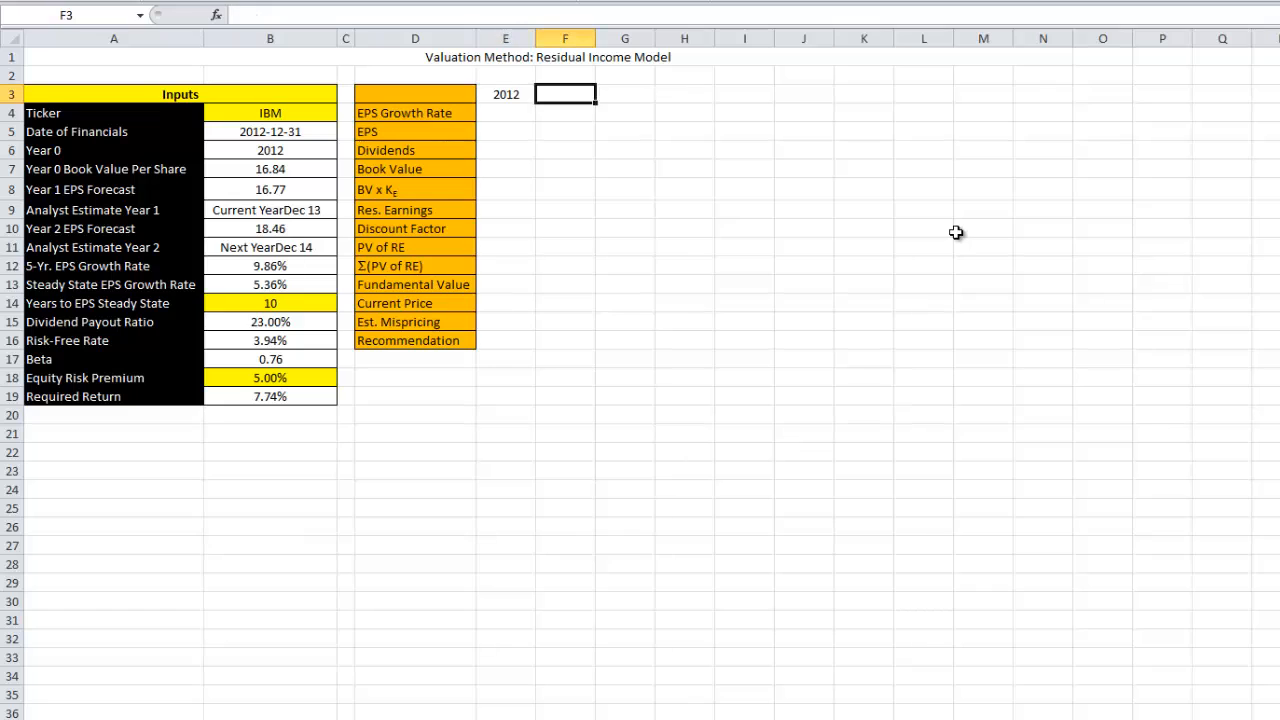
{"action": "type", "text": "=if("}
{"action": "key", "text": "Left"}
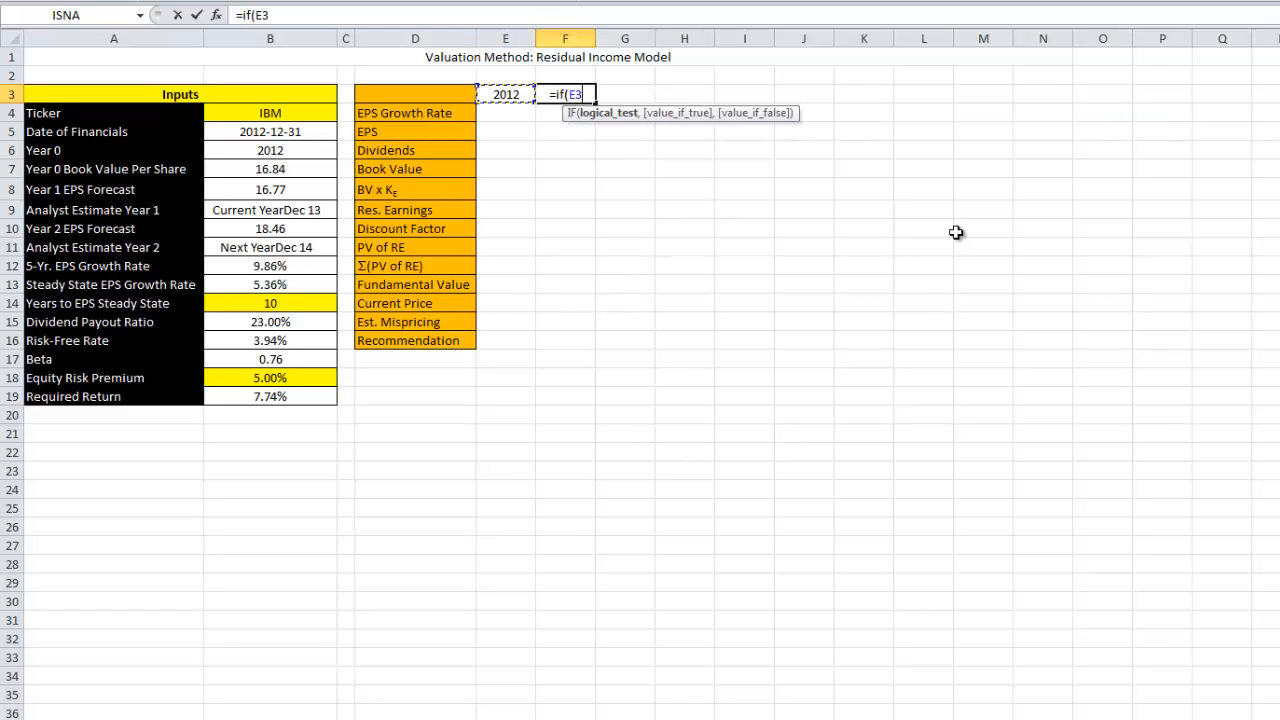
{"action": "type", "text": "=\"\","}
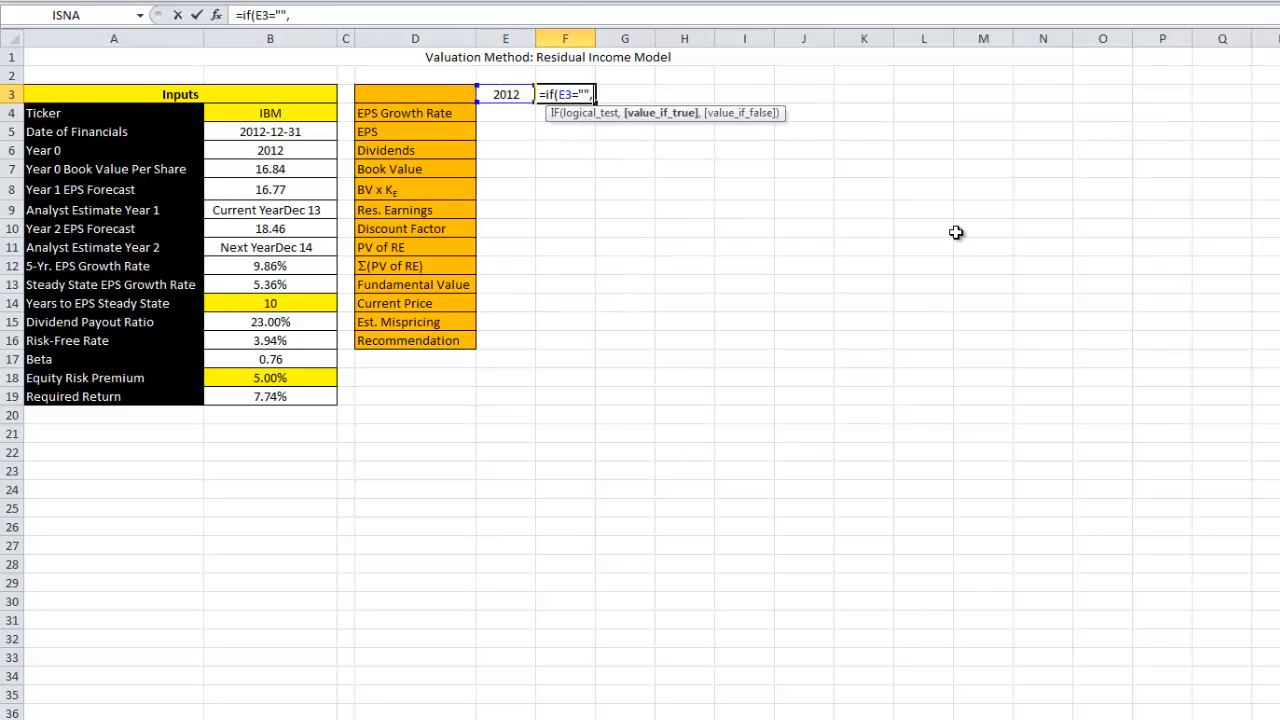
{"action": "type", "text": "\"\","}
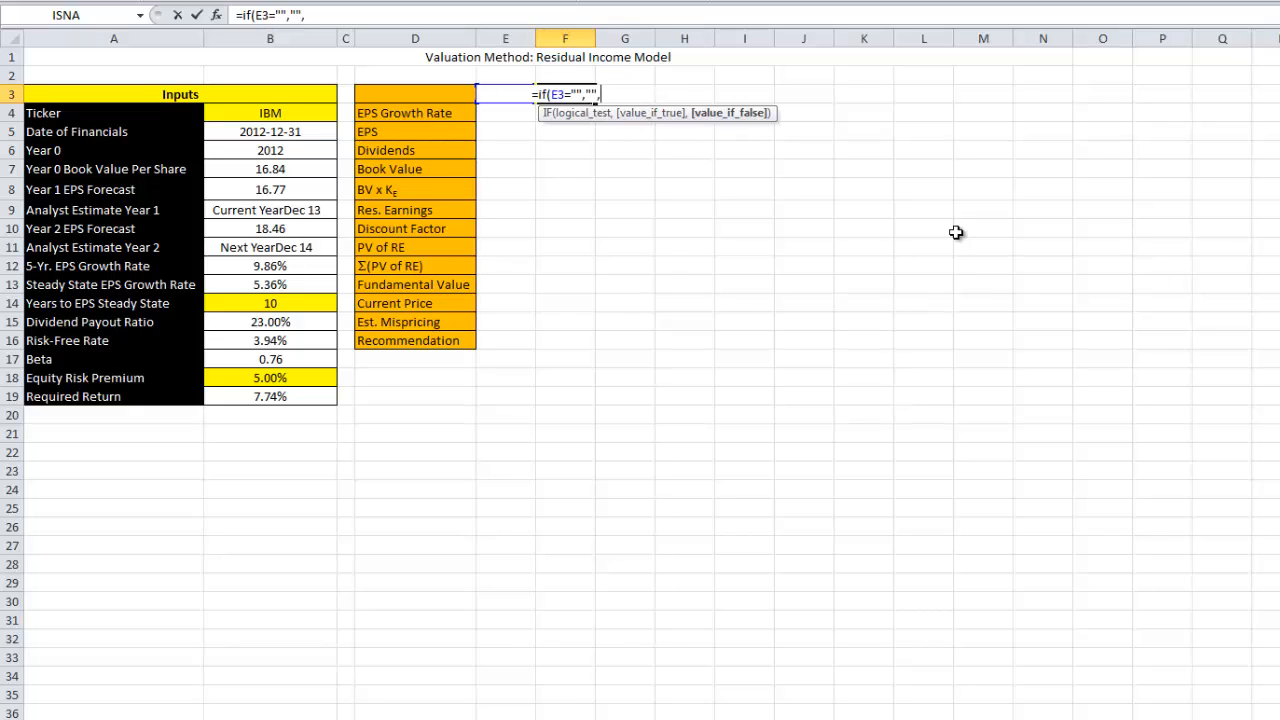
{"action": "key", "text": "Left"}
{"action": "key", "text": "Down"}
{"action": "key", "text": "Down"}
{"action": "key", "text": "Down"}
{"action": "key", "text": "Down"}
{"action": "key", "text": "Down"}
{"action": "key", "text": "Down"}
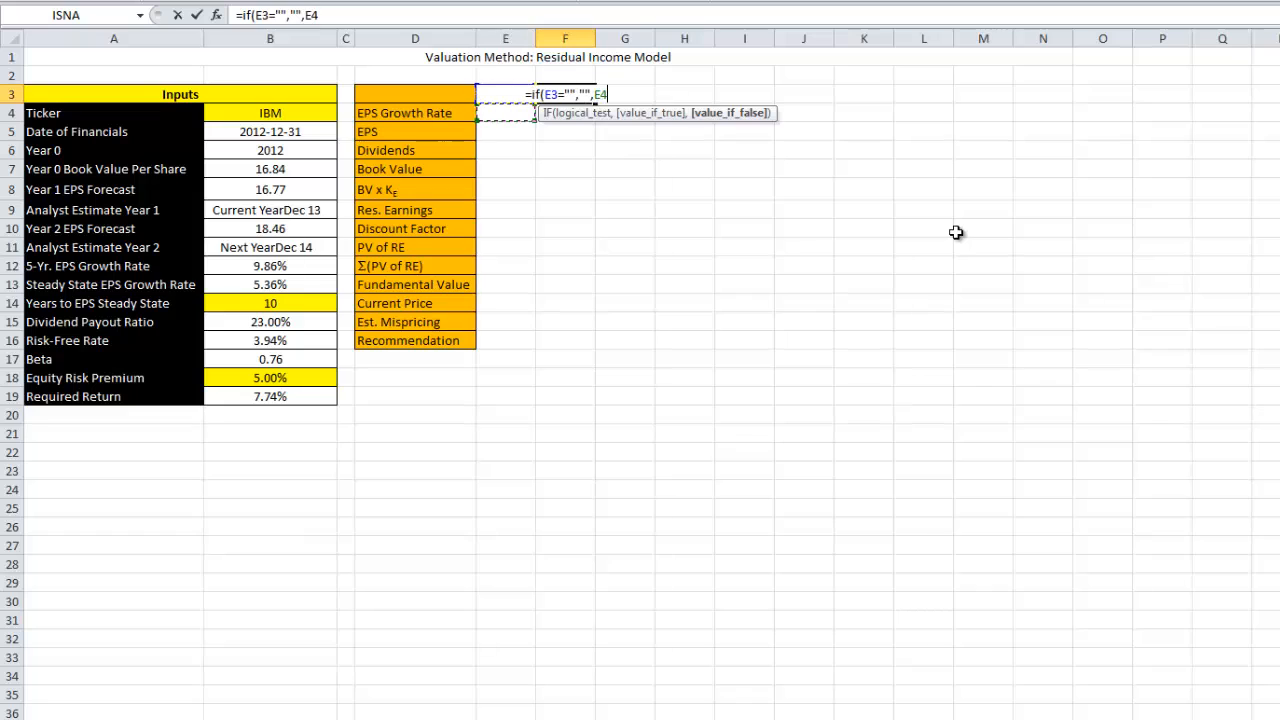
{"action": "type", "text": "=0"}
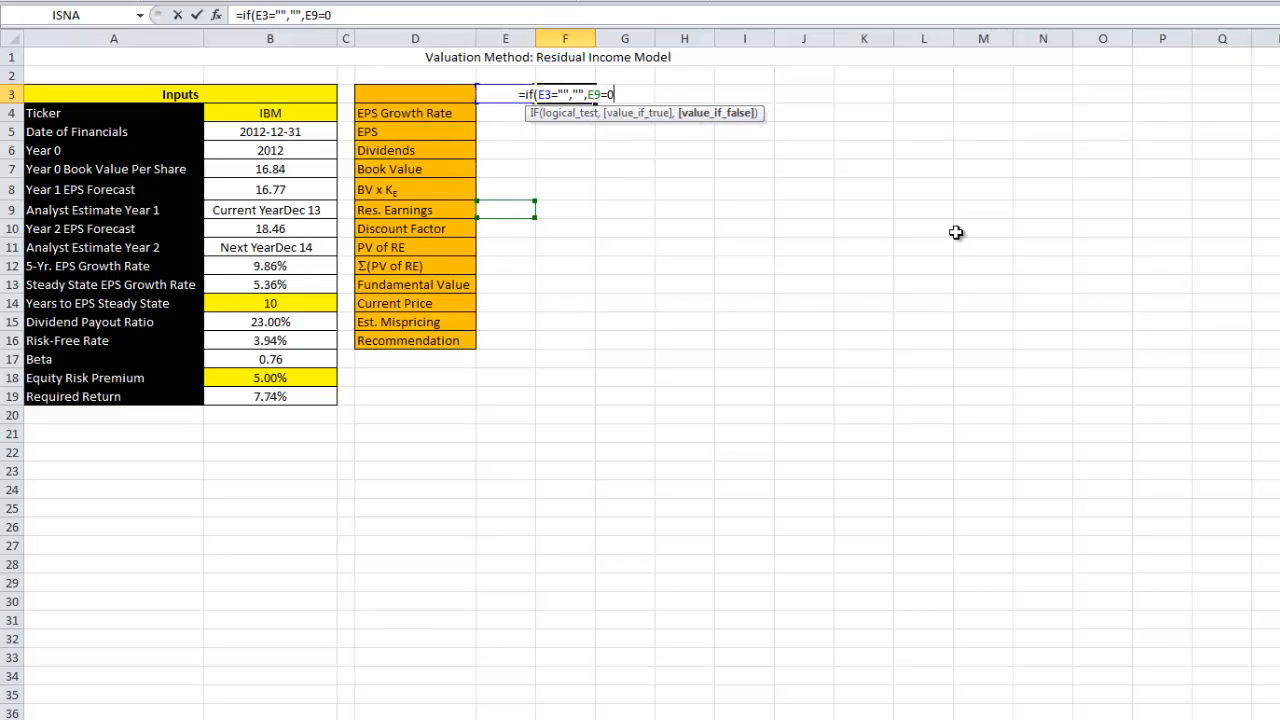
{"action": "type", "text": ",\"\""}
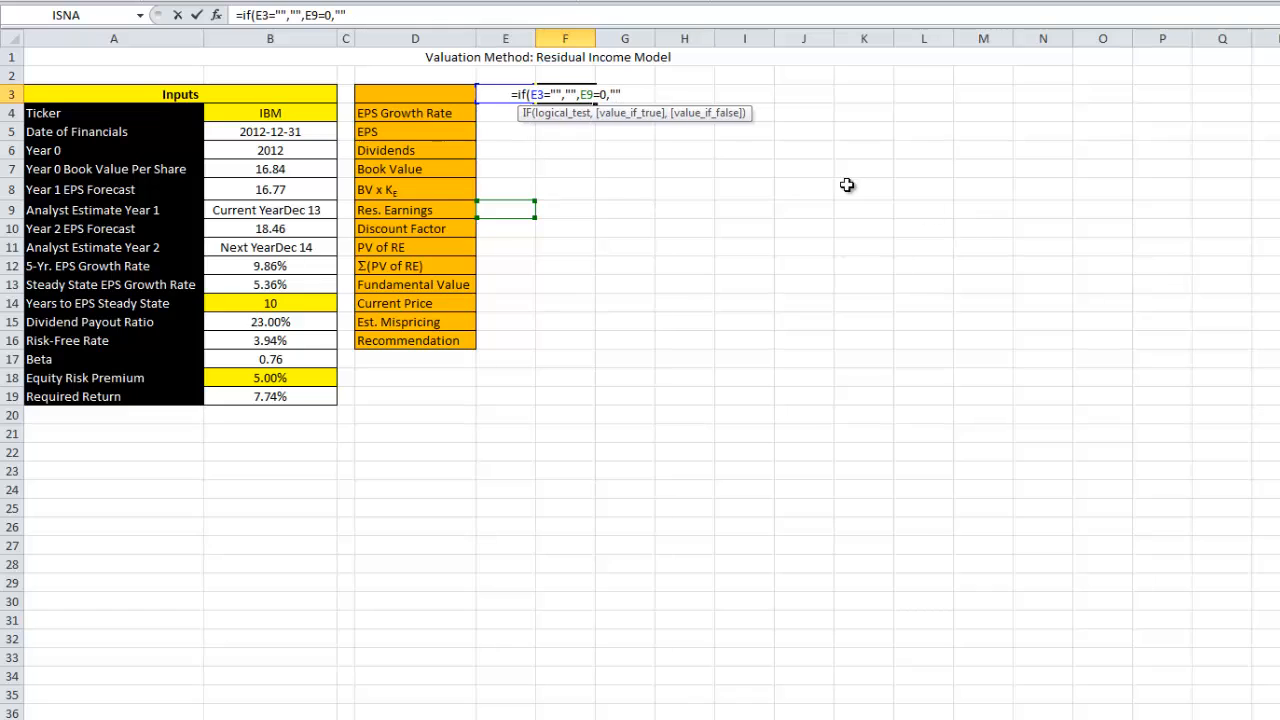
{"action": "left_click", "coordinate": [307, 14]}
{"action": "type", "text": "if("}
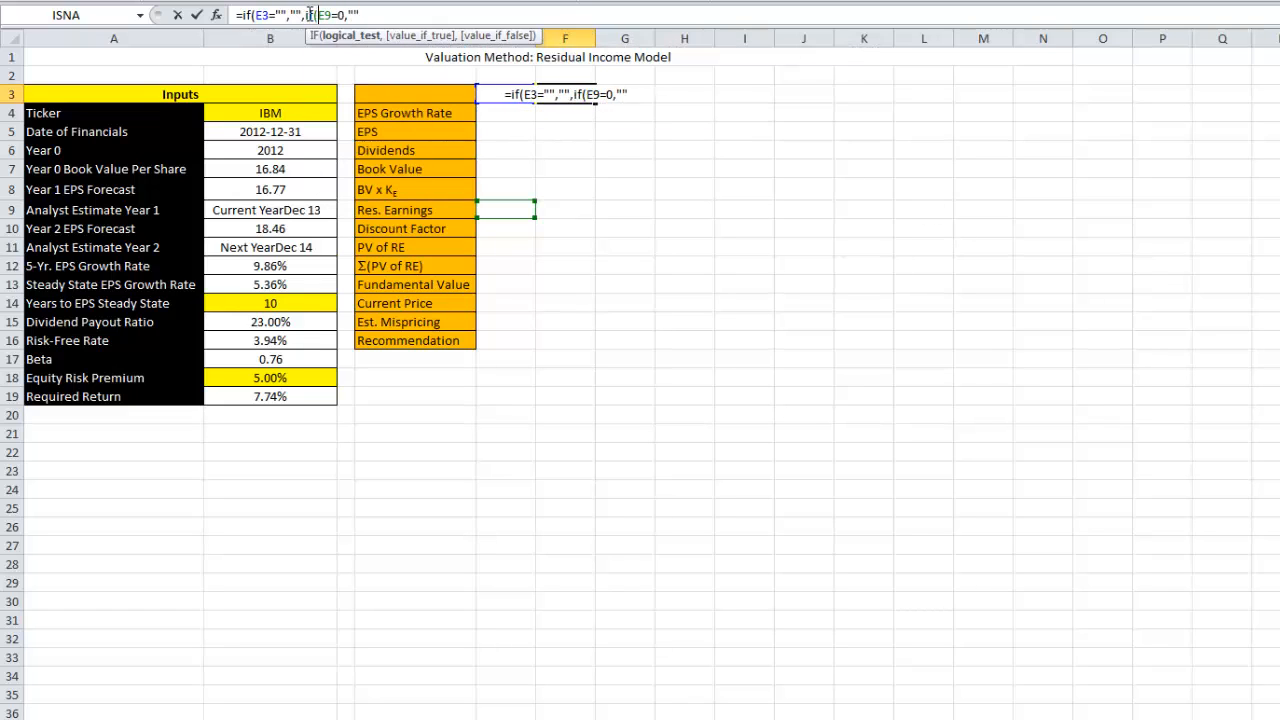
{"action": "left_click", "coordinate": [380, 14]}
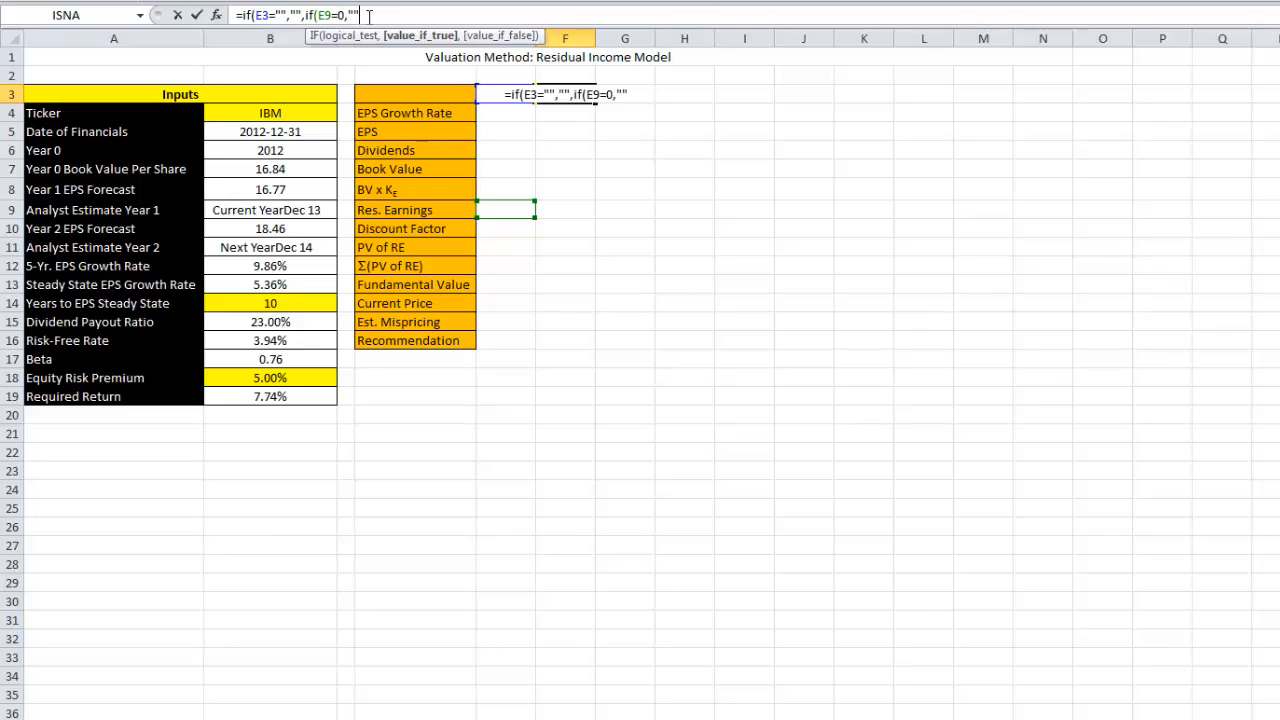
{"action": "type", "text": ",E3+1"}
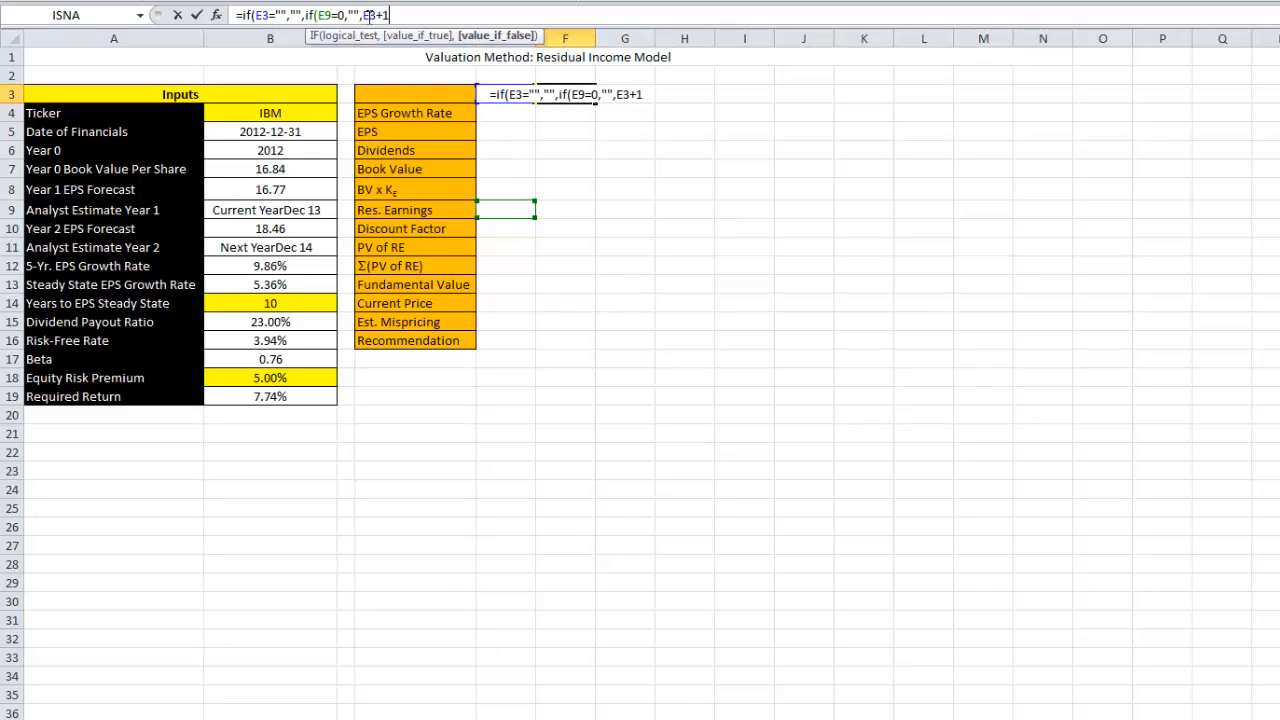
{"action": "type", "text": "))"}
{"action": "key", "text": "ctrl+Return"}
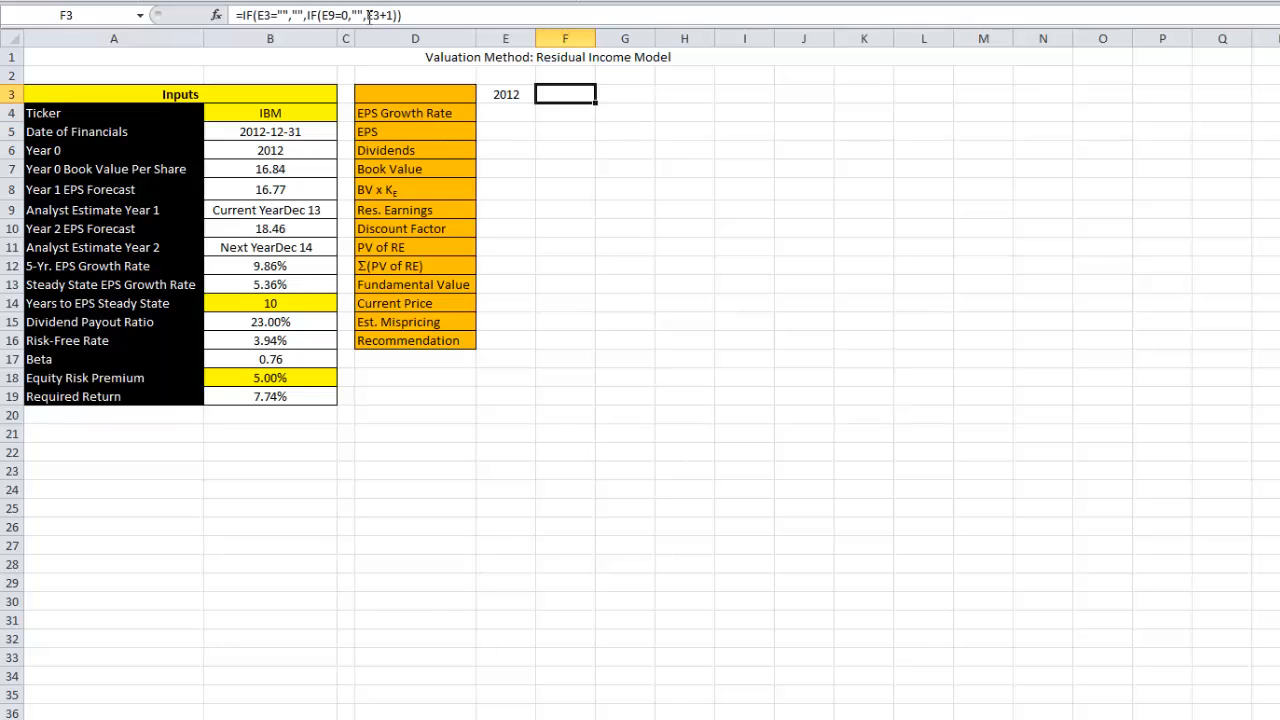
- Switch to the completed IBM valuation workbook and go to the first forecast year's residual earnings in F9
{"action": "key", "text": "alt+Tab"}
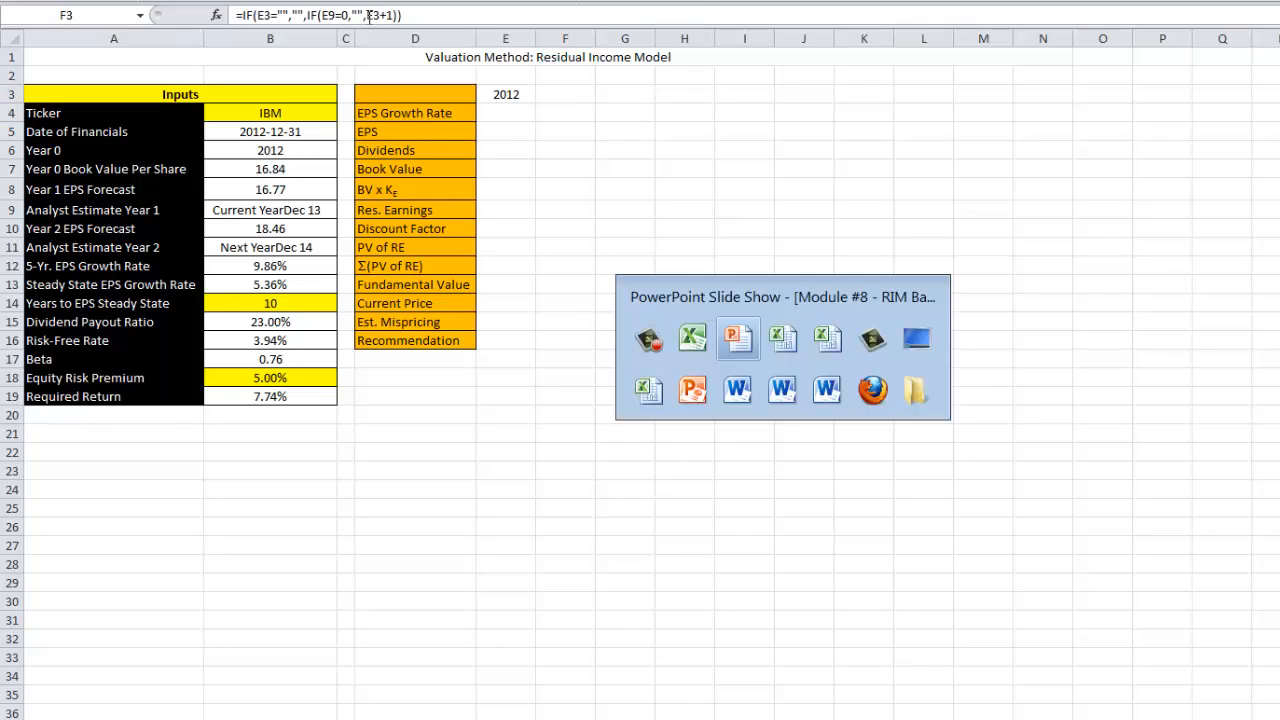
{"action": "key", "text": "alt+Tab"}
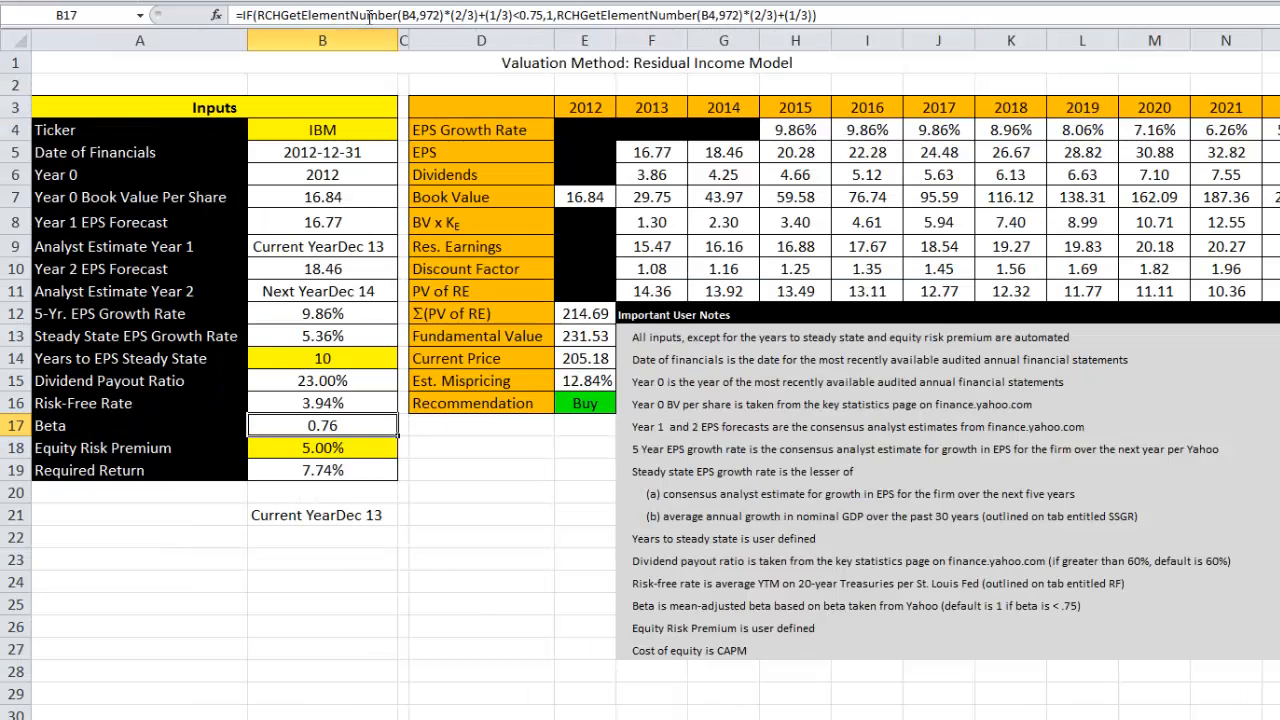
{"action": "key", "text": "Down"}
{"action": "key", "text": "Down"}
{"action": "key", "text": "Down"}
{"action": "key", "text": "Down"}
{"action": "key", "text": "Up"}
{"action": "key", "text": "Up"}
{"action": "key", "text": "Up"}
{"action": "key", "text": "Up"}
{"action": "key", "text": "Up"}
{"action": "key", "text": "Up"}
{"action": "key", "text": "Up"}
{"action": "key", "text": "Up"}
{"action": "key", "text": "Up"}
{"action": "key", "text": "Up"}
{"action": "key", "text": "Up"}
{"action": "key", "text": "Up"}
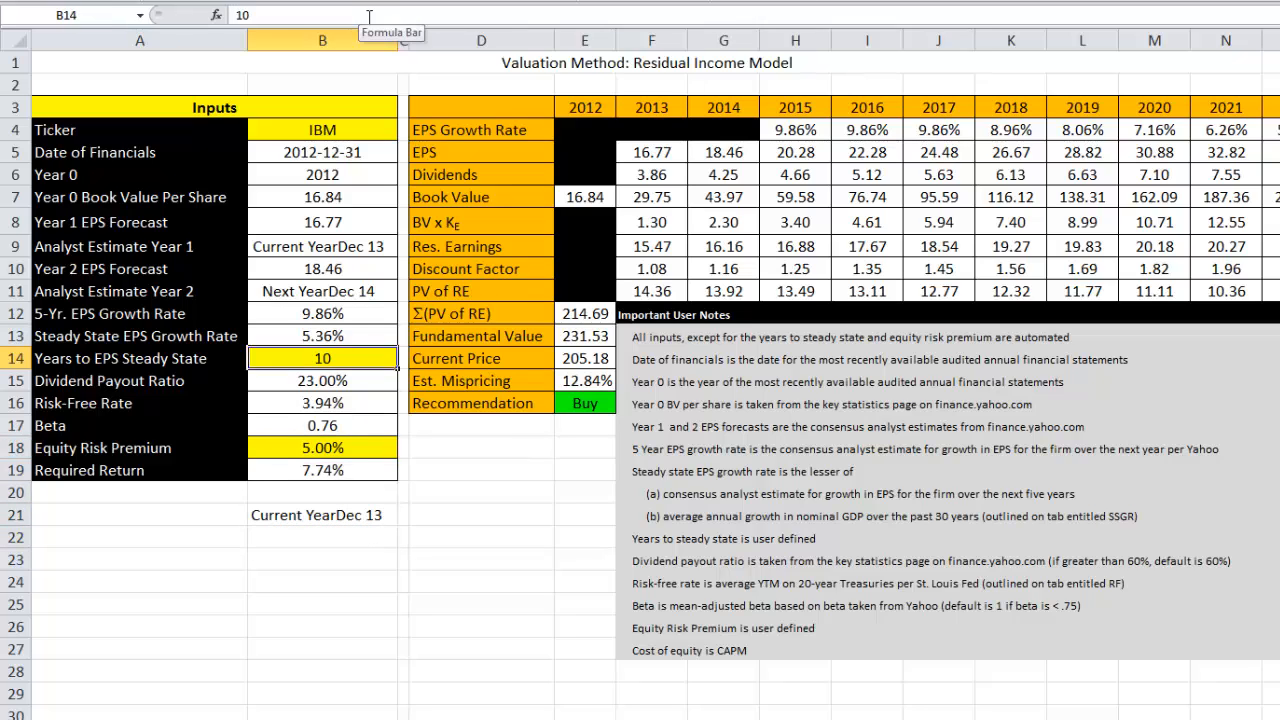
{"action": "key", "text": "Right"}
{"action": "key", "text": "Right"}
{"action": "key", "text": "Right"}
{"action": "key", "text": "Right"}
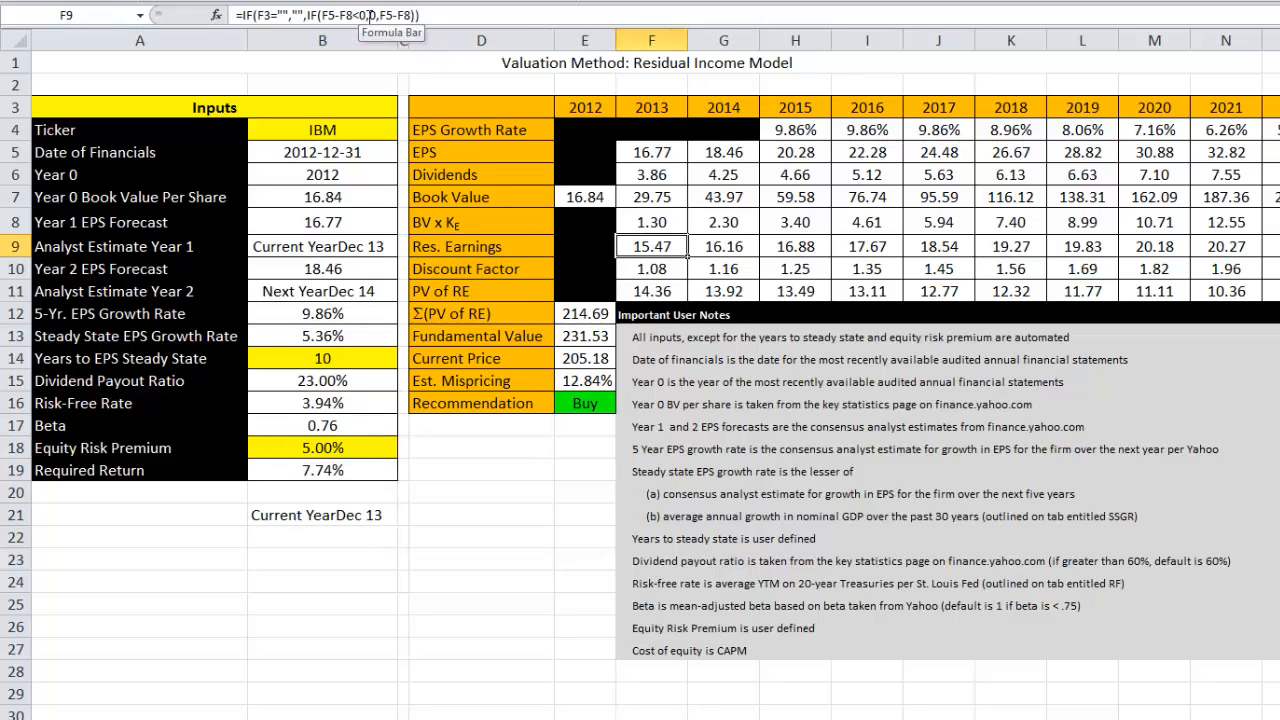
- Examine the Res. Earnings row across the forecast years and check the formulas in the last populated year's column
{"action": "key", "text": "Right"}
{"action": "key", "text": "Right"}
{"action": "key", "text": "Right"}
{"action": "key", "text": "Right"}
{"action": "key", "text": "Right"}
{"action": "key", "text": "Right"}
{"action": "key", "text": "Right"}
{"action": "key", "text": "Right"}
{"action": "key", "text": "Right"}
{"action": "key", "text": "Right"}
{"action": "key", "text": "Right"}
{"action": "key", "text": "Right"}
{"action": "key", "text": "Right"}
{"action": "key", "text": "Right"}
{"action": "key", "text": "Right"}
{"action": "key", "text": "Right"}
{"action": "key", "text": "Right"}
{"action": "key", "text": "Right"}
{"action": "key", "text": "Right"}
{"action": "key", "text": "Right"}
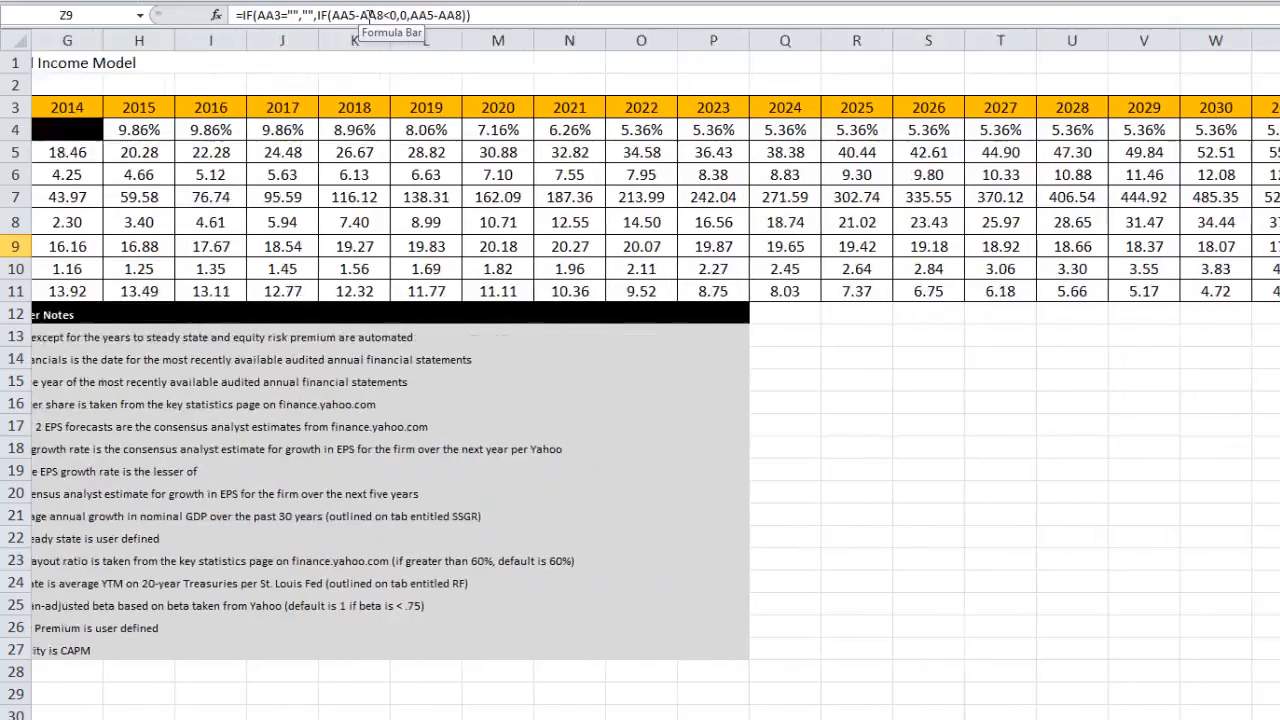
{"action": "key", "text": "Right"}
{"action": "key", "text": "Right"}
{"action": "key", "text": "Right"}
{"action": "key", "text": "Right"}
{"action": "key", "text": "Right"}
{"action": "key", "text": "Right"}
{"action": "key", "text": "Right"}
{"action": "key", "text": "Right"}
{"action": "key", "text": "Right"}
{"action": "key", "text": "Right"}
{"action": "key", "text": "Right"}
{"action": "key", "text": "Right"}
{"action": "key", "text": "Right"}
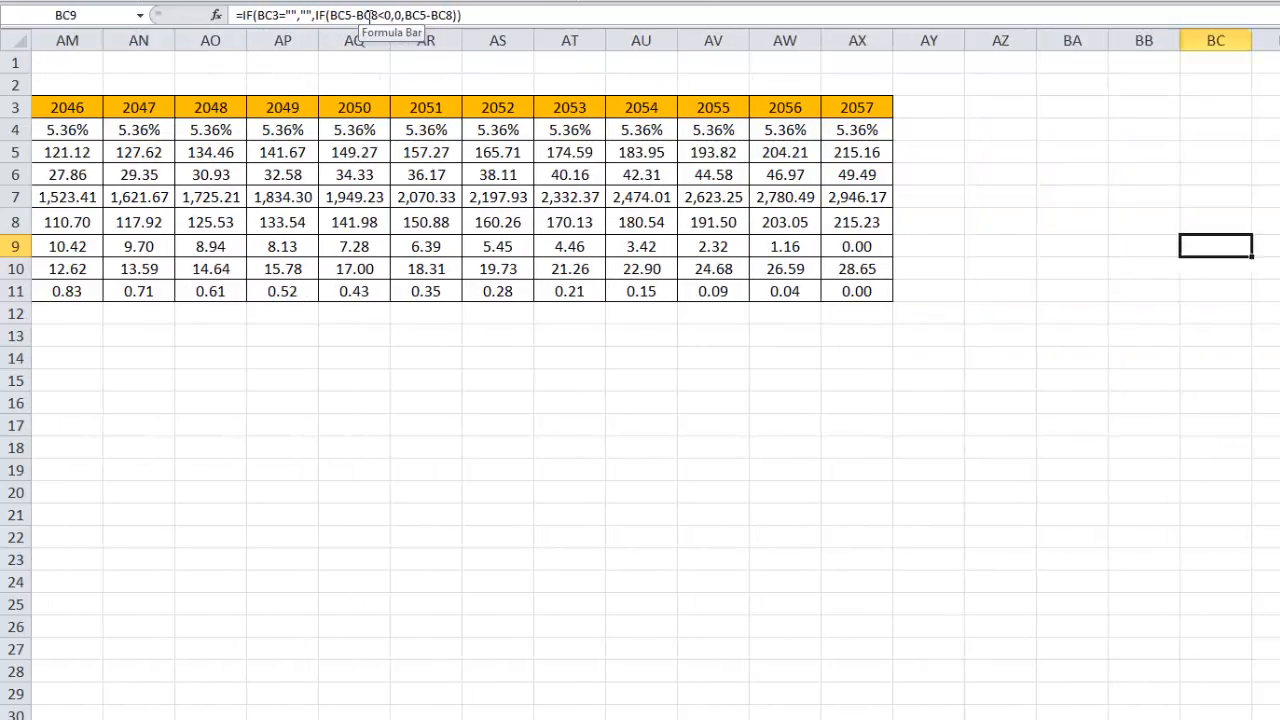
{"action": "key", "text": "Left"}
{"action": "key", "text": "Left"}
{"action": "key", "text": "Left"}
{"action": "key", "text": "Left"}
{"action": "key", "text": "Left"}
{"action": "key", "text": "Up"}
{"action": "key", "text": "Up"}
{"action": "key", "text": "Up"}
{"action": "key", "text": "Up"}
{"action": "key", "text": "Up"}
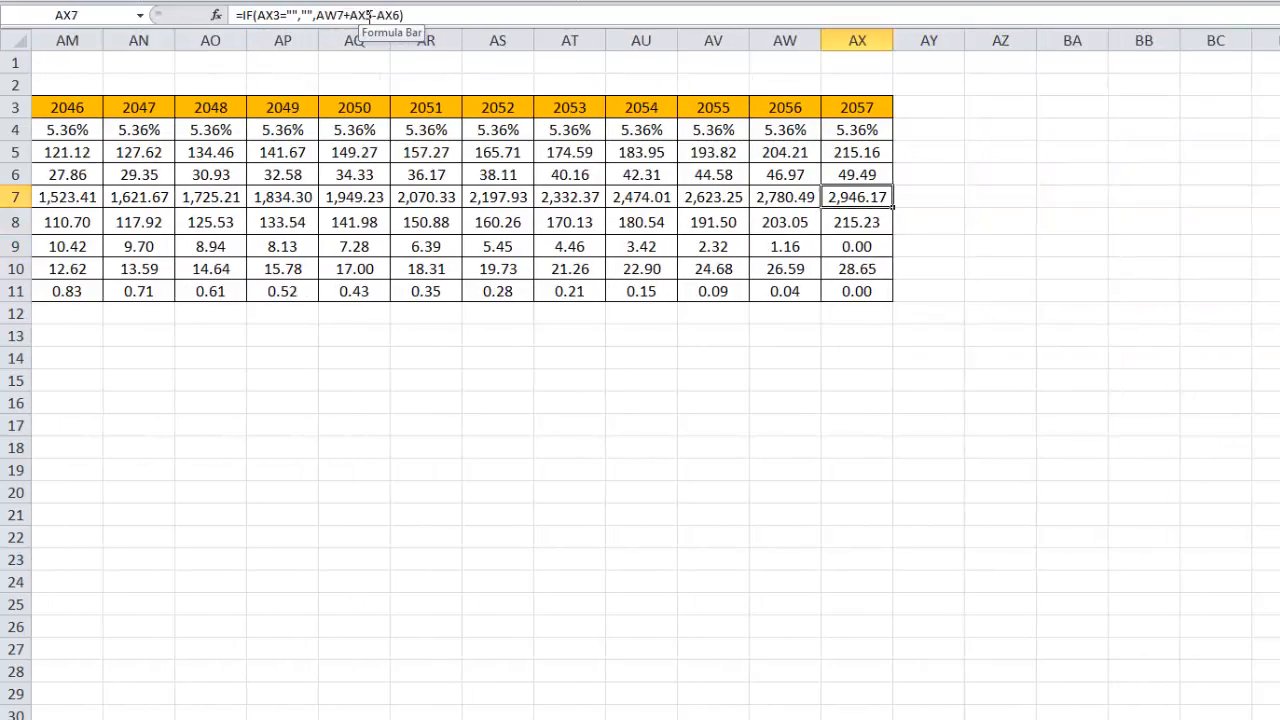
- Examine the formulas in AY3 through AY11, the column just after the 2057 forecast year
{"action": "key", "text": "Right"}
{"action": "key", "text": "Down"}
{"action": "key", "text": "Down"}
{"action": "key", "text": "Down"}
{"action": "key", "text": "Down"}
{"action": "key", "text": "Down"}
{"action": "key", "text": "Down"}
{"action": "key", "text": "Down"}
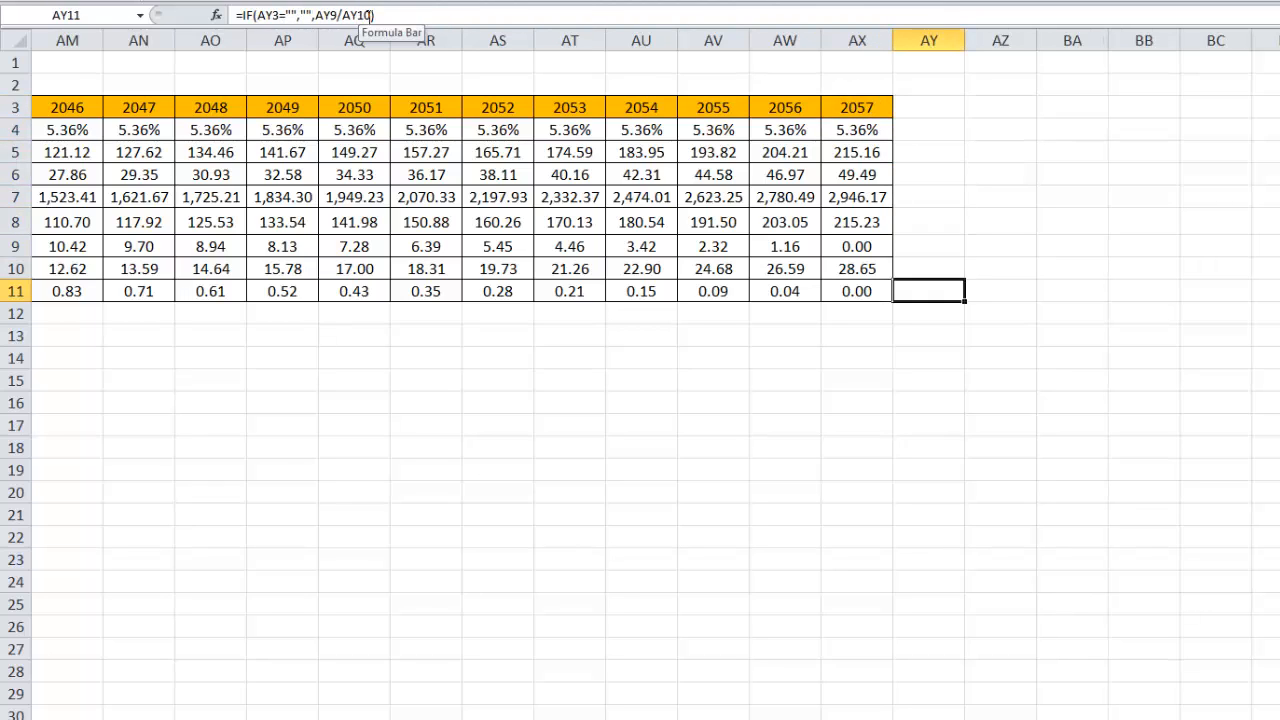
{"action": "key", "text": "Up"}
{"action": "key", "text": "Up"}
{"action": "key", "text": "Up"}
{"action": "key", "text": "Up"}
{"action": "key", "text": "Up"}
{"action": "key", "text": "Up"}
{"action": "key", "text": "Up"}
{"action": "key", "text": "Up"}
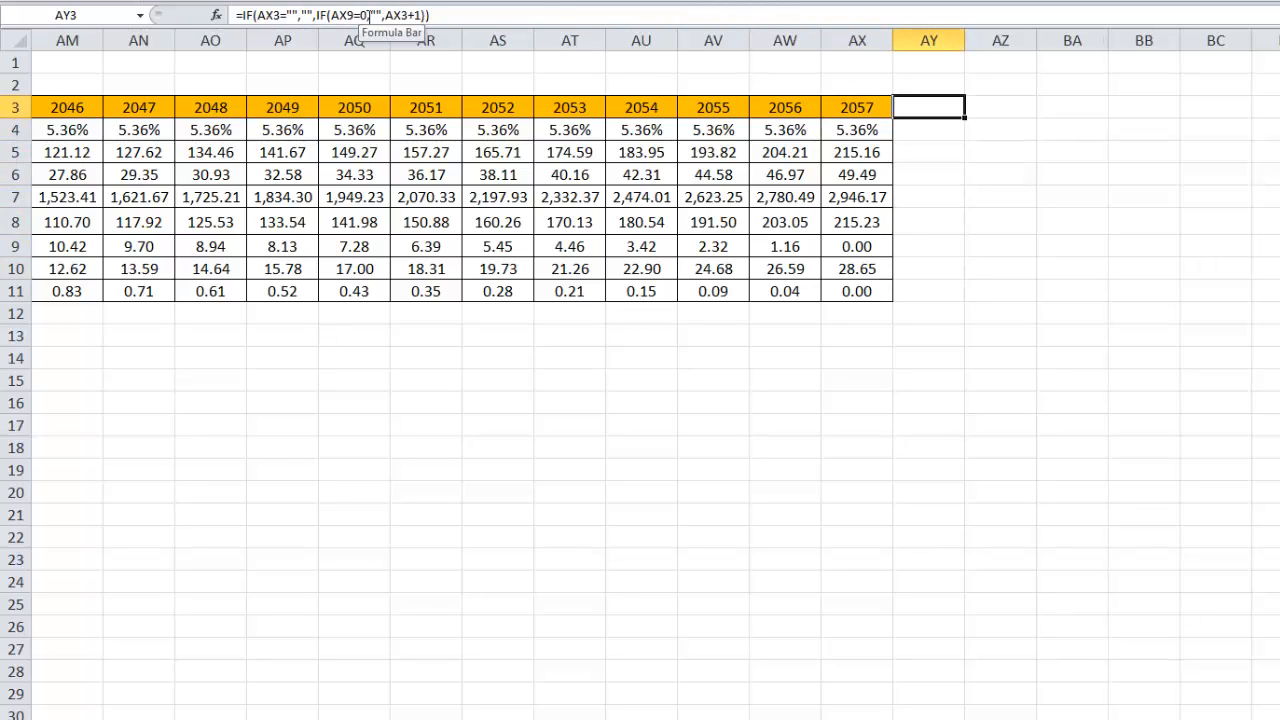
- Review the 2057 column's formulas in AX3 through AX10 and the next year formula in AY3
{"action": "key", "text": "Left"}
{"action": "key", "text": "Down"}
{"action": "key", "text": "Down"}
{"action": "key", "text": "Down"}
{"action": "key", "text": "Down"}
{"action": "key", "text": "Down"}
{"action": "key", "text": "Down"}
{"action": "key", "text": "Down"}
{"action": "key", "text": "Up"}
{"action": "key", "text": "Up"}
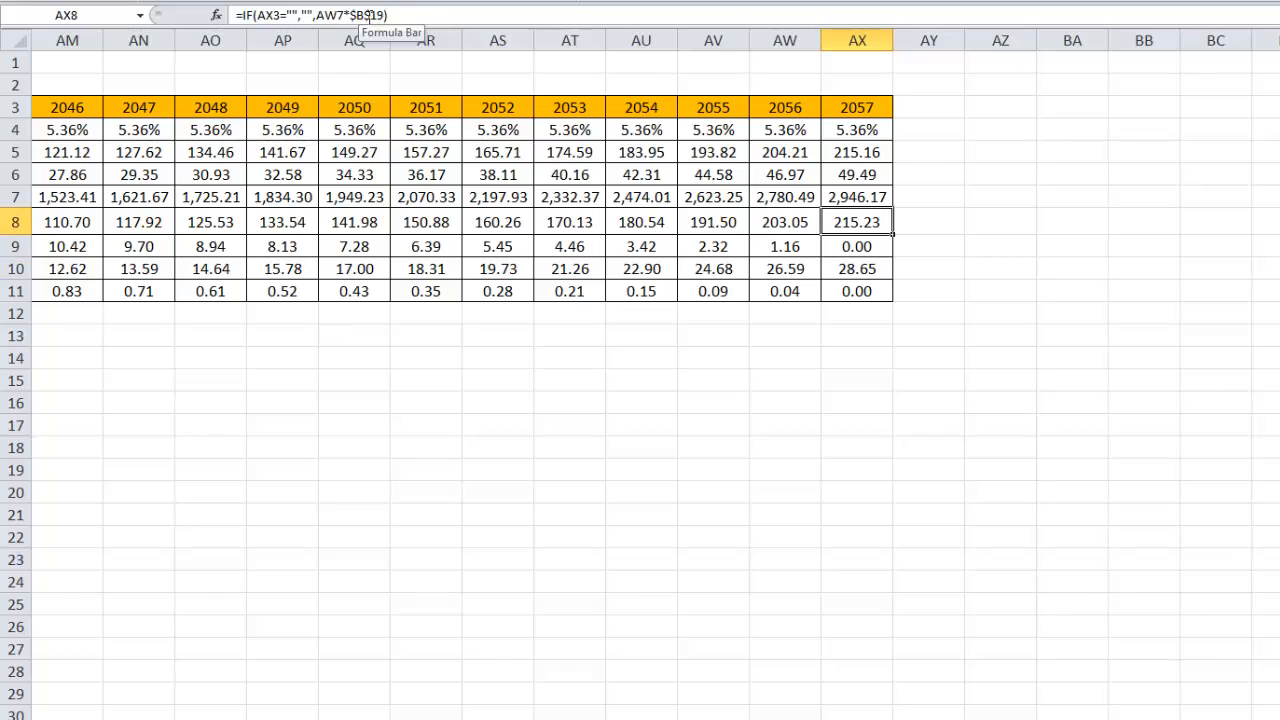
{"action": "key", "text": "Down"}
{"action": "key", "text": "Up"}
{"action": "key", "text": "Up"}
{"action": "key", "text": "Up"}
{"action": "key", "text": "Up"}
{"action": "key", "text": "Up"}
{"action": "key", "text": "Up"}
{"action": "key", "text": "Right"}
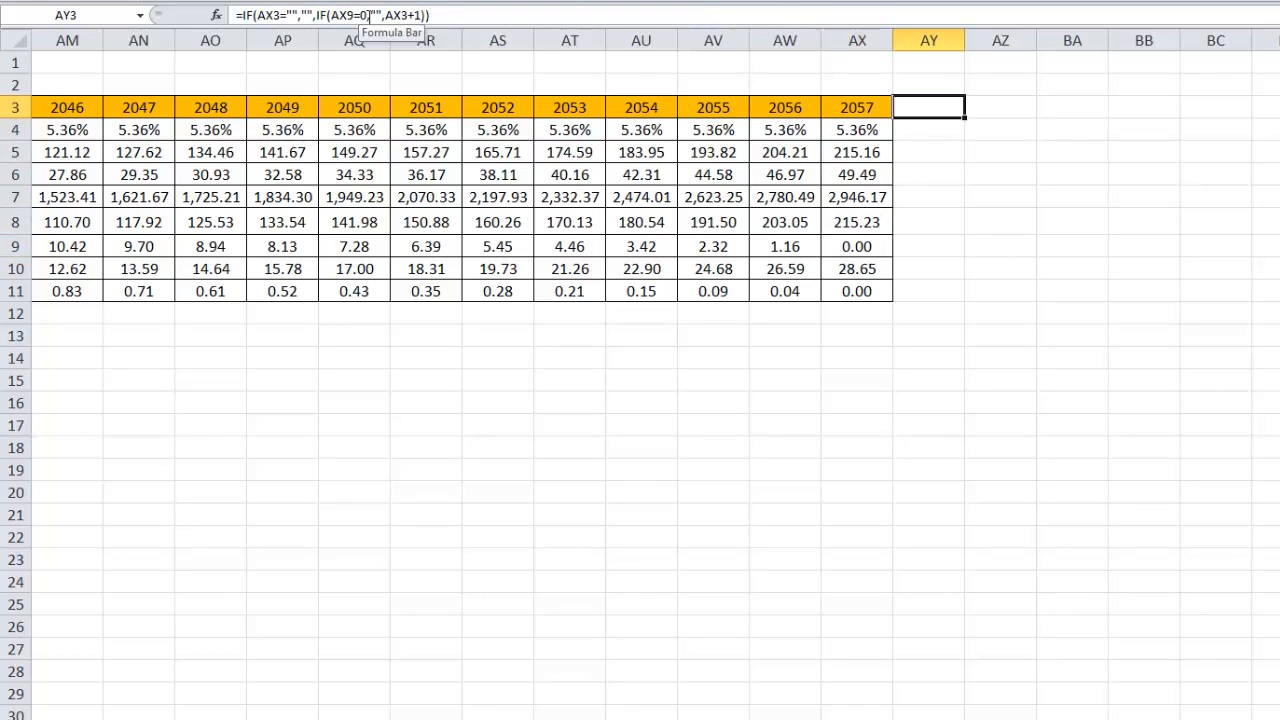
- Switch to the workbook with the Inputs table and copy the year formula from F3 across row 3, from G3 past column BU
{"action": "key", "text": "alt+Tab"}
{"action": "key", "text": "Down"}
{"action": "key", "text": "Up"}
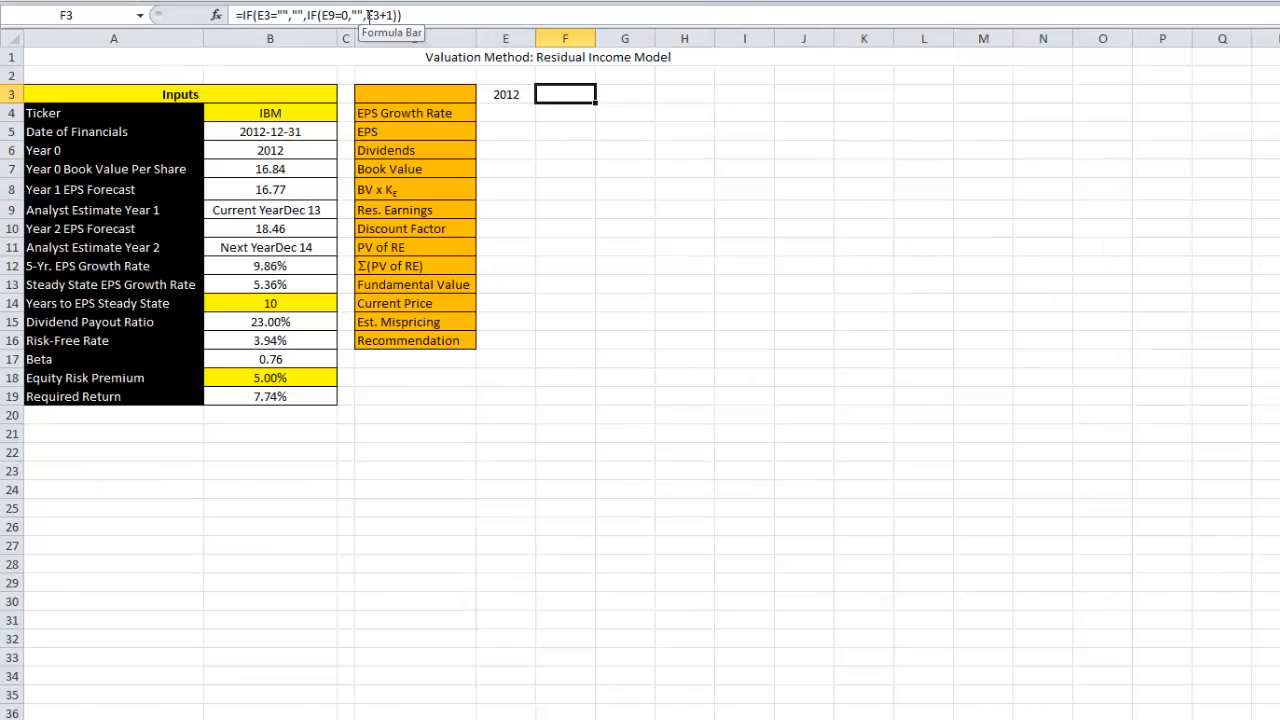
{"action": "key", "text": "ctrl+c"}
{"action": "key", "text": "Right"}
{"action": "key", "text": "shift+Right"}
{"action": "key", "text": "shift+Right"}
{"action": "key", "text": "shift+Right"}
{"action": "key", "text": "shift+Right"}
{"action": "key", "text": "shift+Right"}
{"action": "key", "text": "shift+Right"}
{"action": "key", "text": "shift+Right"}
{"action": "key", "text": "shift+Right"}
{"action": "key", "text": "shift+Right"}
{"action": "key", "text": "shift+Right"}
{"action": "key", "text": "shift+Right"}
{"action": "key", "text": "shift+Right"}
{"action": "key", "text": "shift+Right"}
{"action": "key", "text": "shift+Right"}
{"action": "key", "text": "shift+Right"}
{"action": "key", "text": "shift+Right"}
{"action": "key", "text": "shift+Right"}
{"action": "key", "text": "shift+Right"}
{"action": "key", "text": "shift+Right"}
{"action": "key", "text": "shift+Right"}
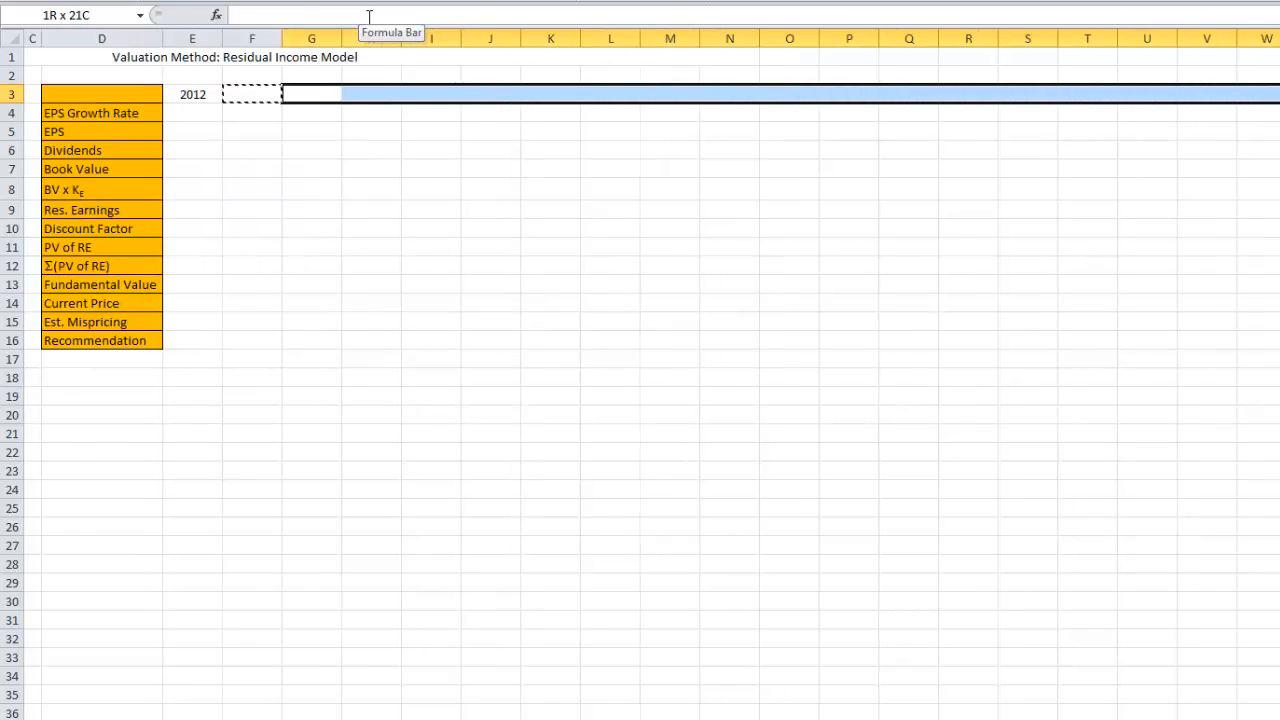
{"action": "key", "text": "shift+Right"}
{"action": "key", "text": "shift+Right"}
{"action": "key", "text": "shift+Right"}
{"action": "key", "text": "shift+Right"}
{"action": "key", "text": "shift+Right"}
{"action": "key", "text": "shift+Right"}
{"action": "key", "text": "shift+Right"}
{"action": "key", "text": "shift+Right"}
{"action": "key", "text": "shift+Right"}
{"action": "key", "text": "shift+Right"}
{"action": "key", "text": "shift+Right"}
{"action": "key", "text": "shift+Right"}
{"action": "key", "text": "shift+Right"}
{"action": "key", "text": "shift+Right"}
{"action": "key", "text": "shift+Right"}
{"action": "key", "text": "shift+Right"}
{"action": "key", "text": "shift+Right"}
{"action": "key", "text": "shift+Right"}
{"action": "key", "text": "shift+Right"}
{"action": "key", "text": "shift+Right"}
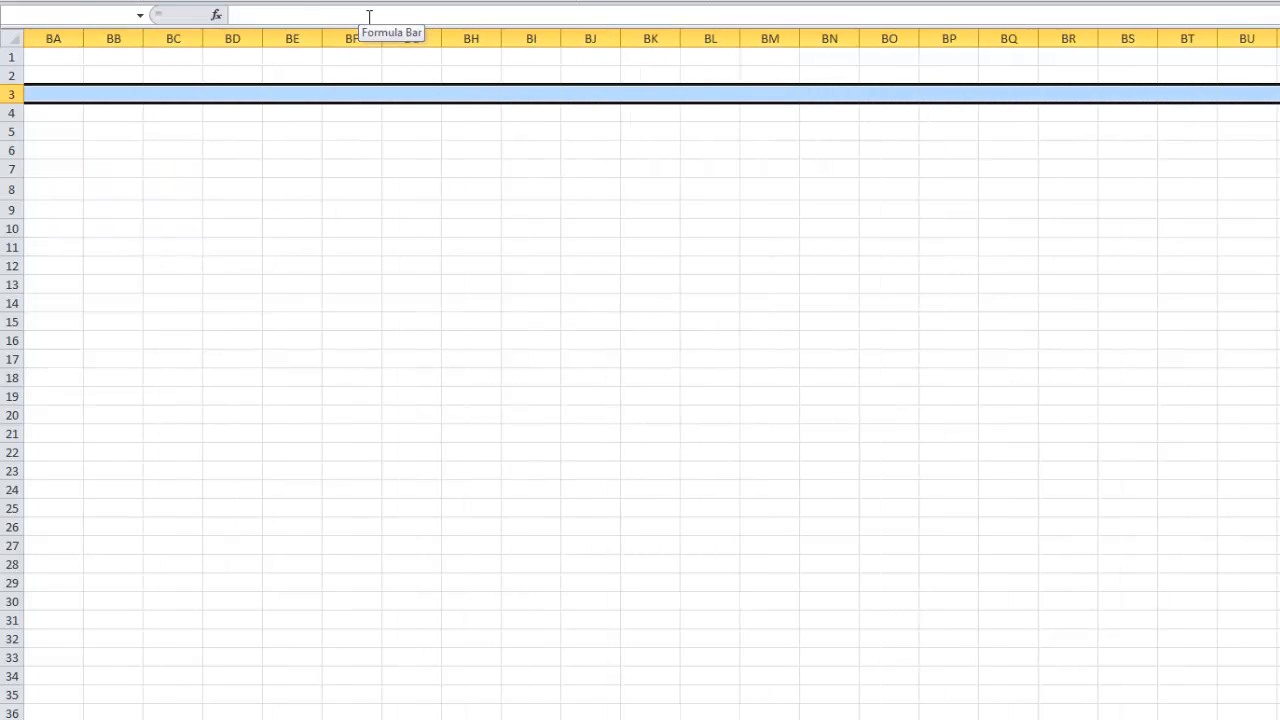
{"action": "key", "text": "shift+Right"}
{"action": "key", "text": "shift+Right"}
{"action": "key", "text": "ctrl+v"}
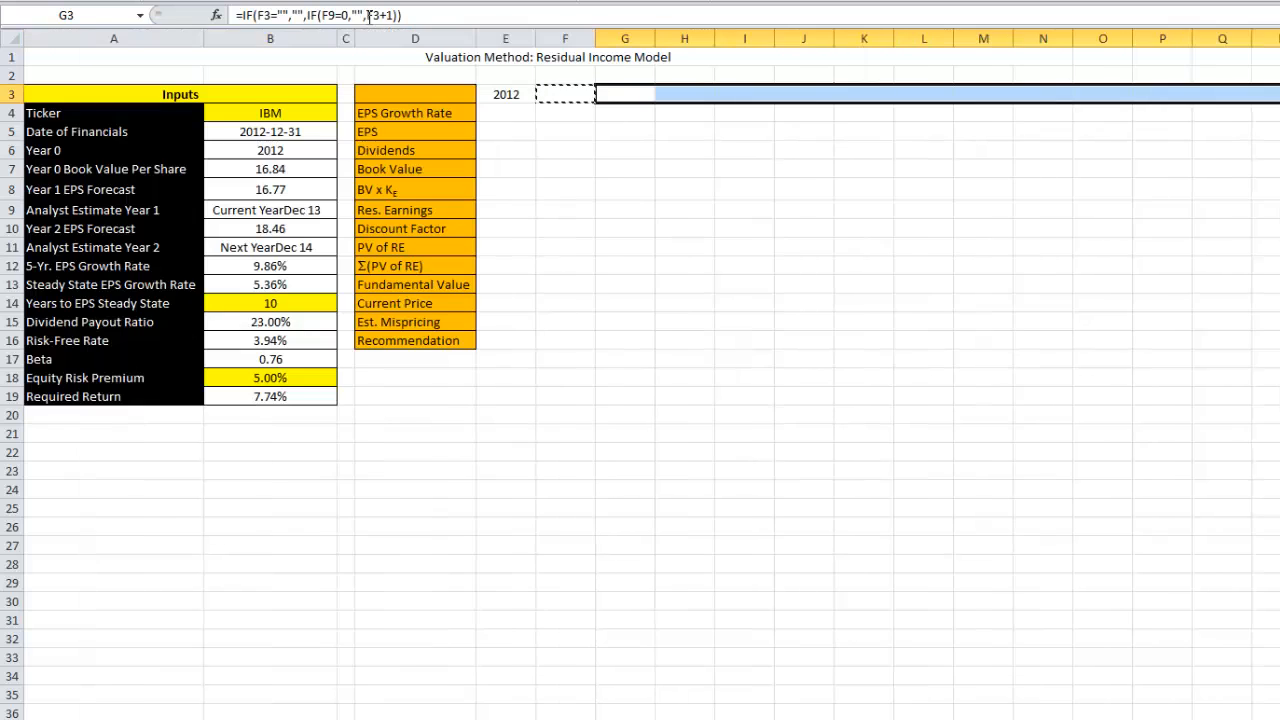
- Enter N/A in the EPS Growth Rate row for E4, F4 and G4
{"action": "key", "text": "Left"}
{"action": "key", "text": "Left"}
{"action": "key", "text": "Left"}
{"action": "key", "text": "Left"}
{"action": "key", "text": "Left"}
{"action": "key", "text": "Left"}
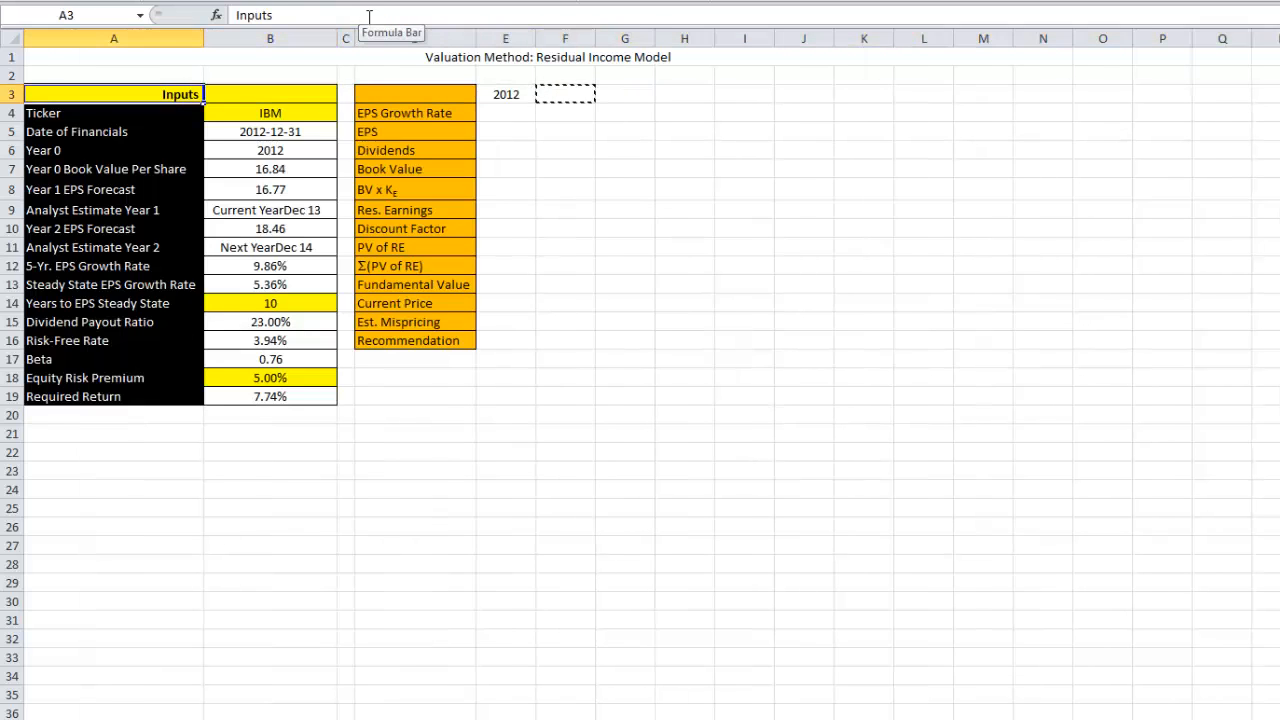
{"action": "key", "text": "Right"}
{"action": "key", "text": "Right"}
{"action": "key", "text": "Right"}
{"action": "key", "text": "Right"}
{"action": "key", "text": "Right"}
{"action": "key", "text": "Down"}
{"action": "key", "text": "Left"}
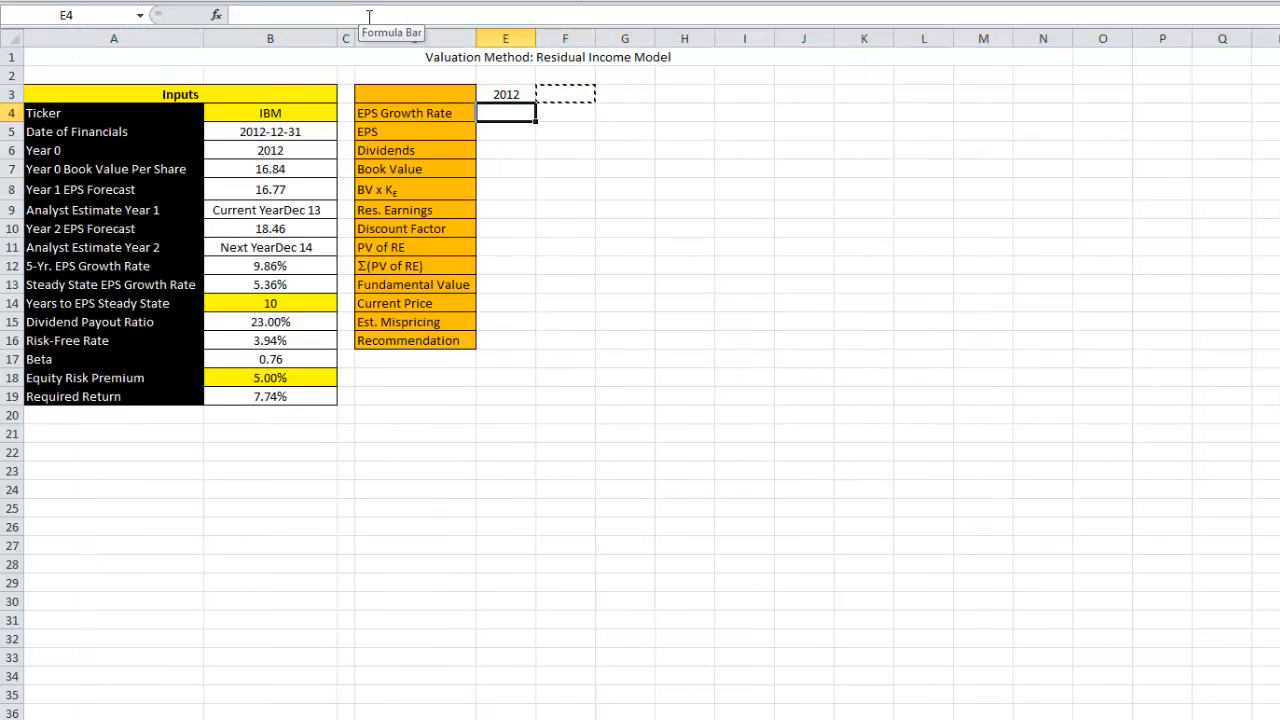
{"action": "type", "text": "N/A"}
{"action": "key", "text": "Right"}
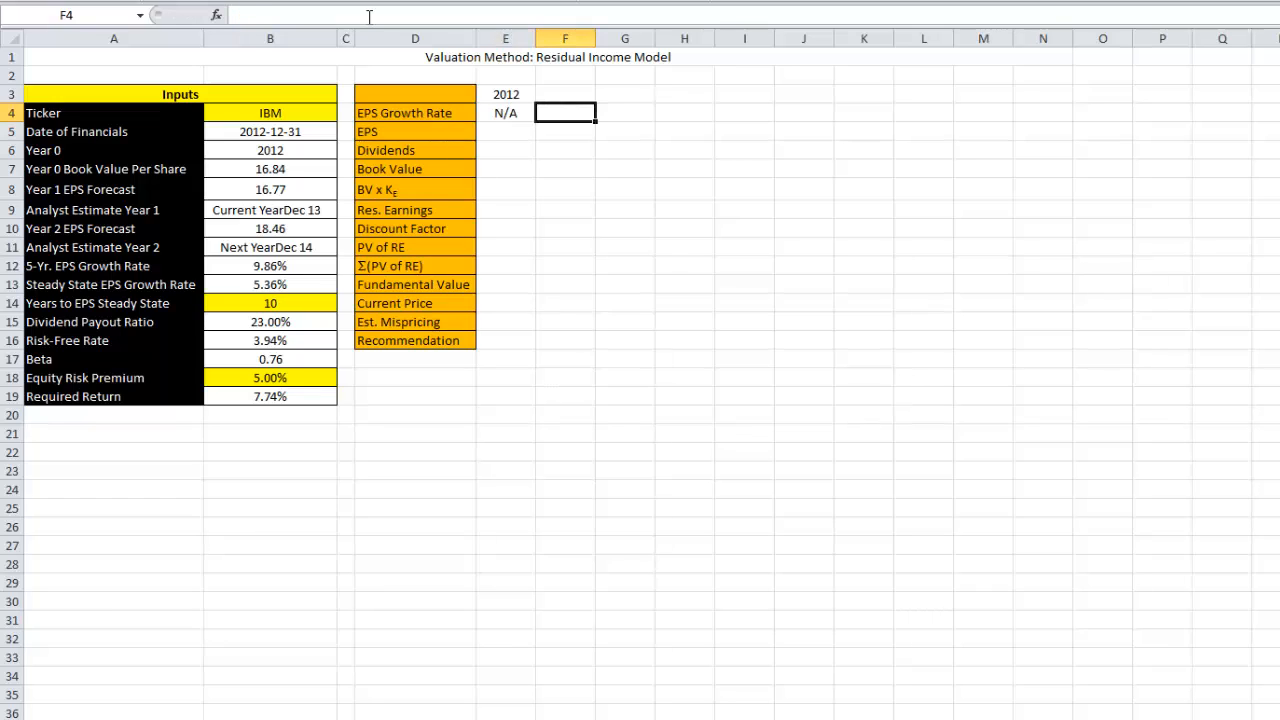
{"action": "type", "text": "N/A"}
{"action": "key", "text": "ctrl+Return"}
{"action": "key", "text": "Right"}
{"action": "type", "text": "N/A"}
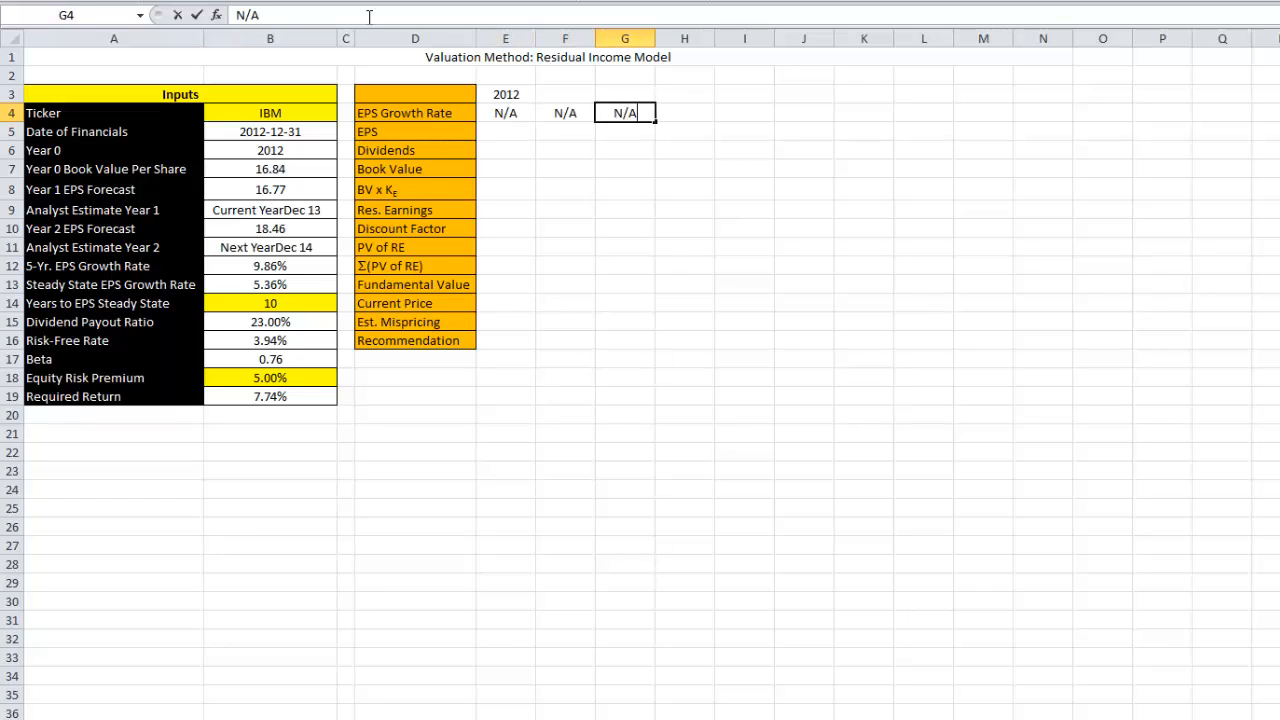
{"action": "key", "text": "Down"}
- Enter N/A for the 2012 EPS and Dividends in E5 and E6, checking the RIM formula slide first
{"action": "key", "text": "Left"}
{"action": "key", "text": "Left"}
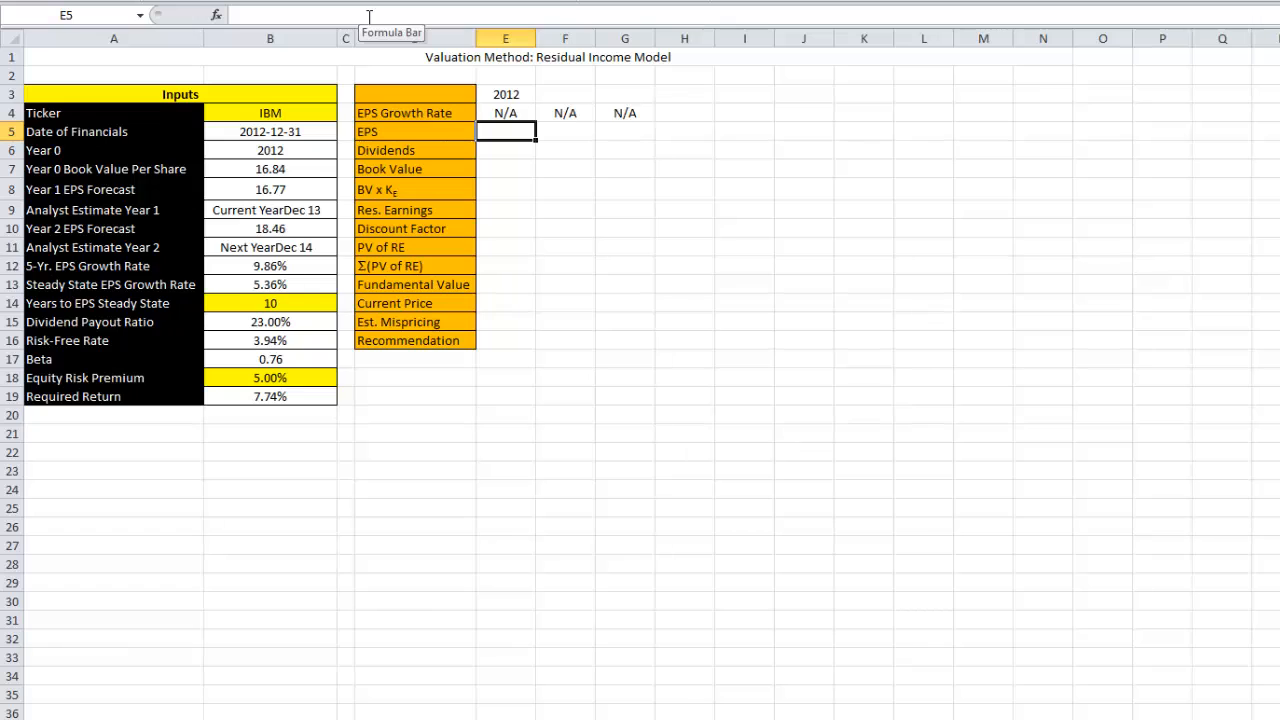
{"action": "key", "text": "alt+Tab"}
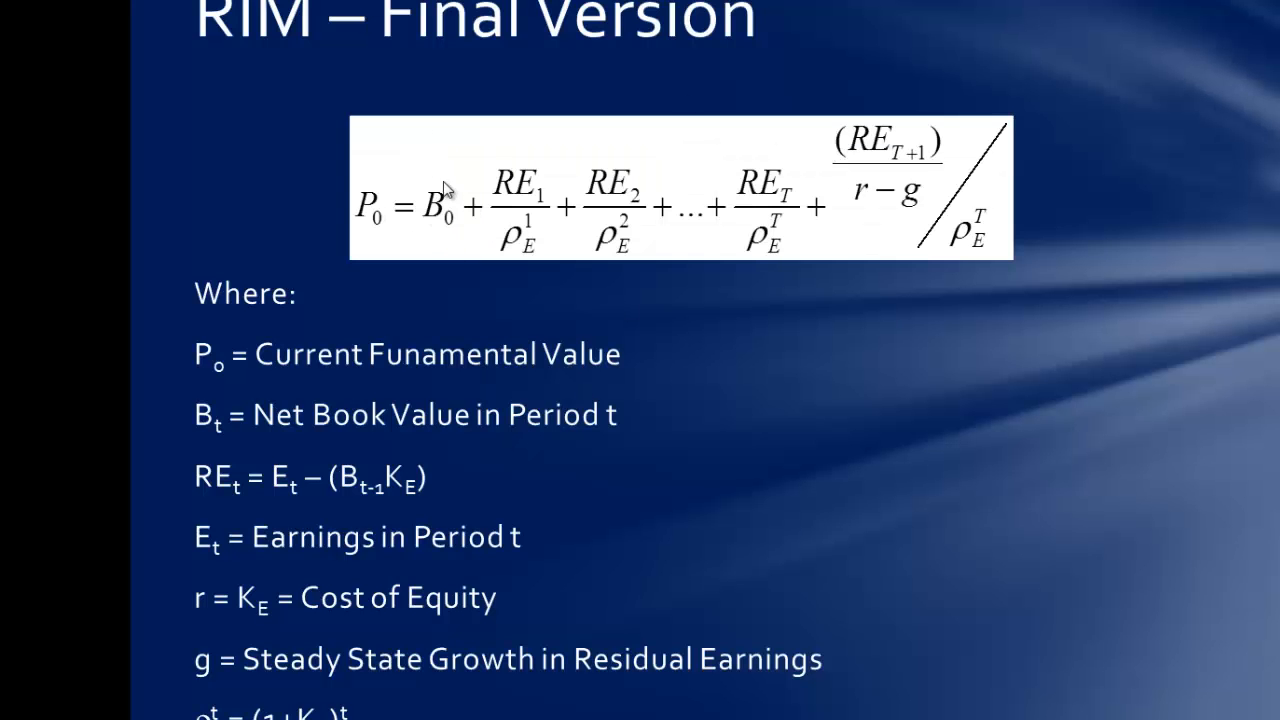
{"action": "key", "text": "alt+Tab"}
{"action": "type", "text": "N/A"}
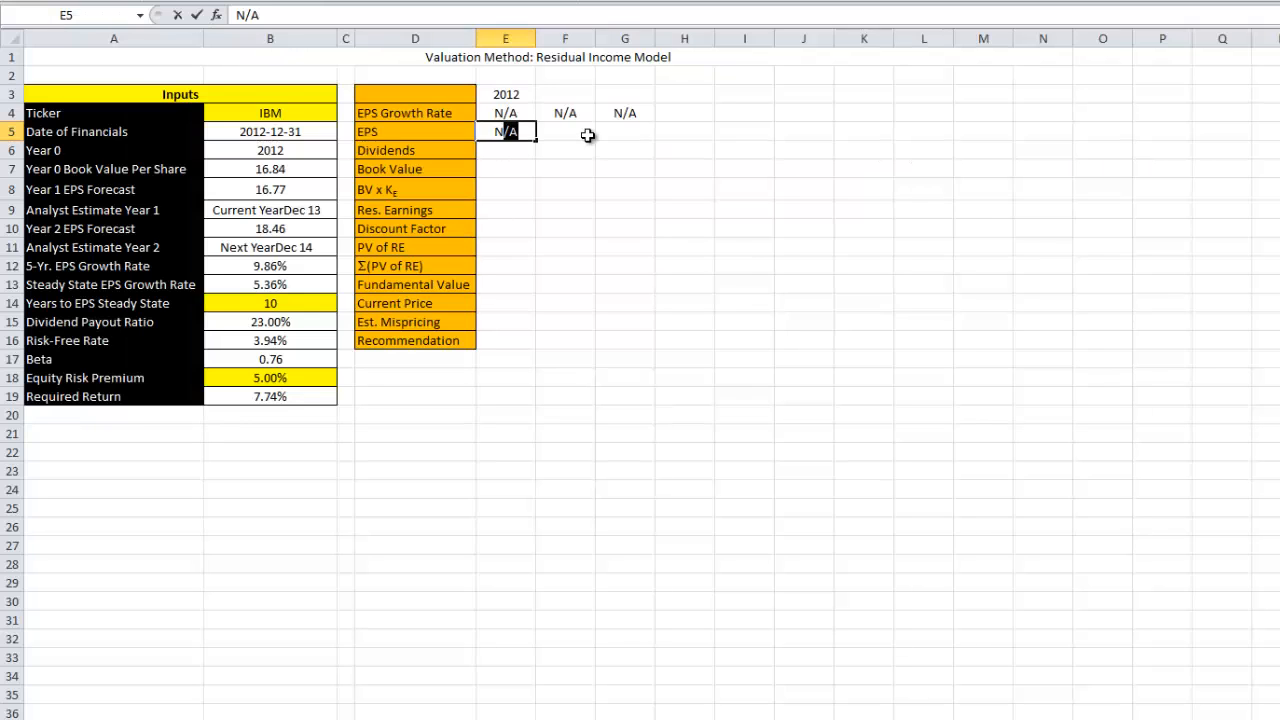
{"action": "key", "text": "Return"}
{"action": "type", "text": "N/A"}
{"action": "key", "text": "Return"}
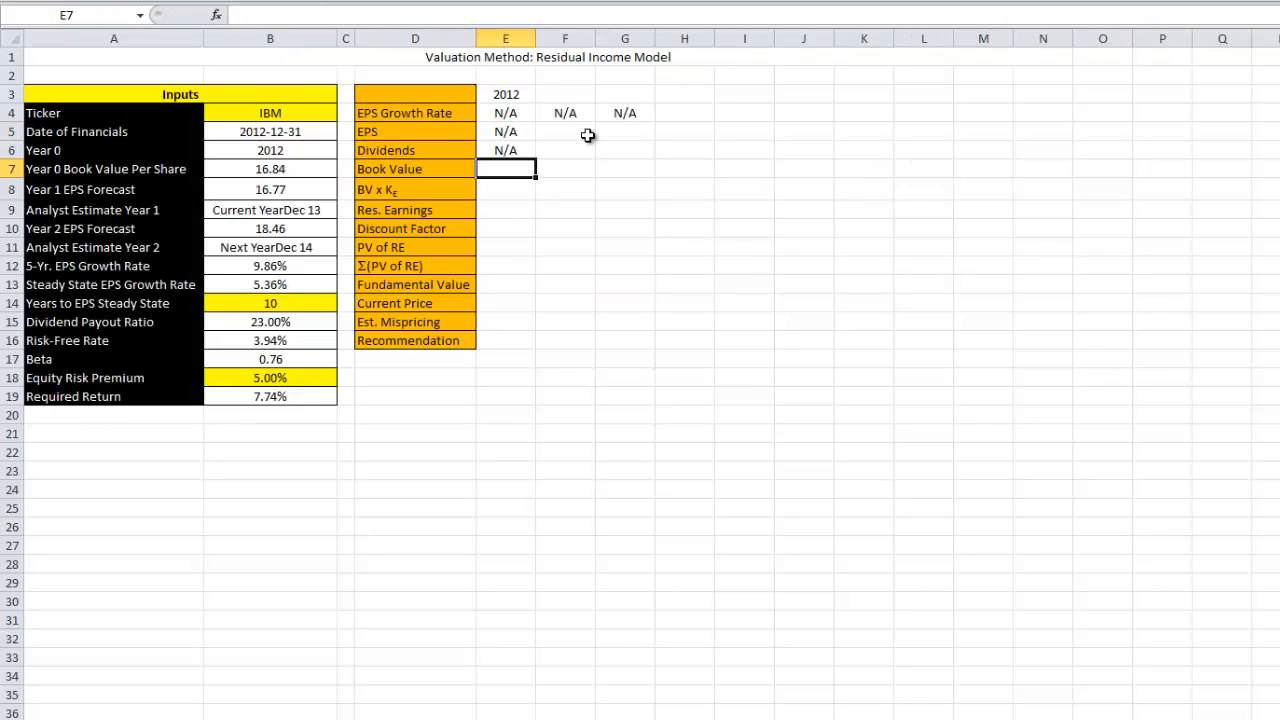
- Enter N/A in the 2012 column from BV x KE down to PV of RE, cells E8 through E11
{"action": "key", "text": "Return"}
{"action": "type", "text": "n"}
{"action": "key", "text": "Return"}
{"action": "type", "text": "n"}
{"action": "key", "text": "Return"}
{"action": "type", "text": "n"}
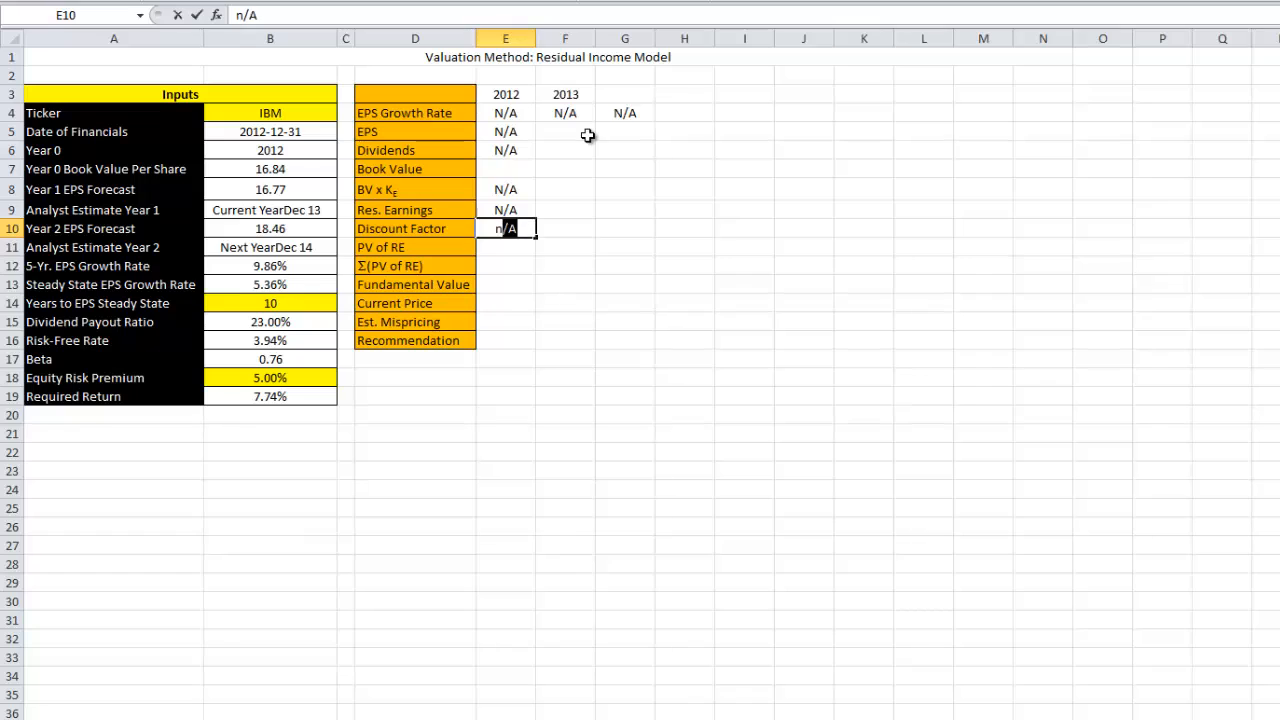
{"action": "key", "text": "Return"}
{"action": "type", "text": "n"}
{"action": "key", "text": "Return"}
- Link the 2012 Book Value in E7 to the Year 0 Book Value Per Share with =B7
{"action": "key", "text": "Up"}
{"action": "key", "text": "Up"}
{"action": "key", "text": "Up"}
{"action": "key", "text": "Up"}
{"action": "key", "text": "Up"}
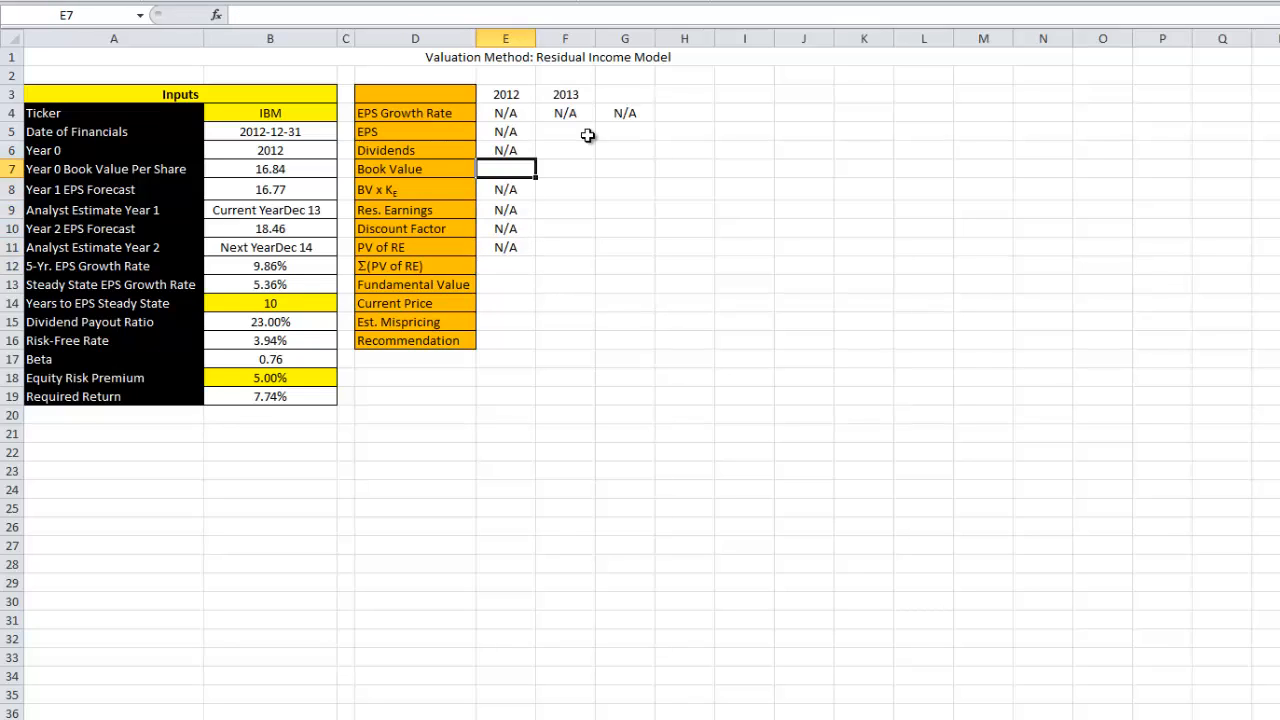
{"action": "type", "text": "="}
{"action": "key", "text": "Left"}
{"action": "key", "text": "Left"}
{"action": "key", "text": "Left"}
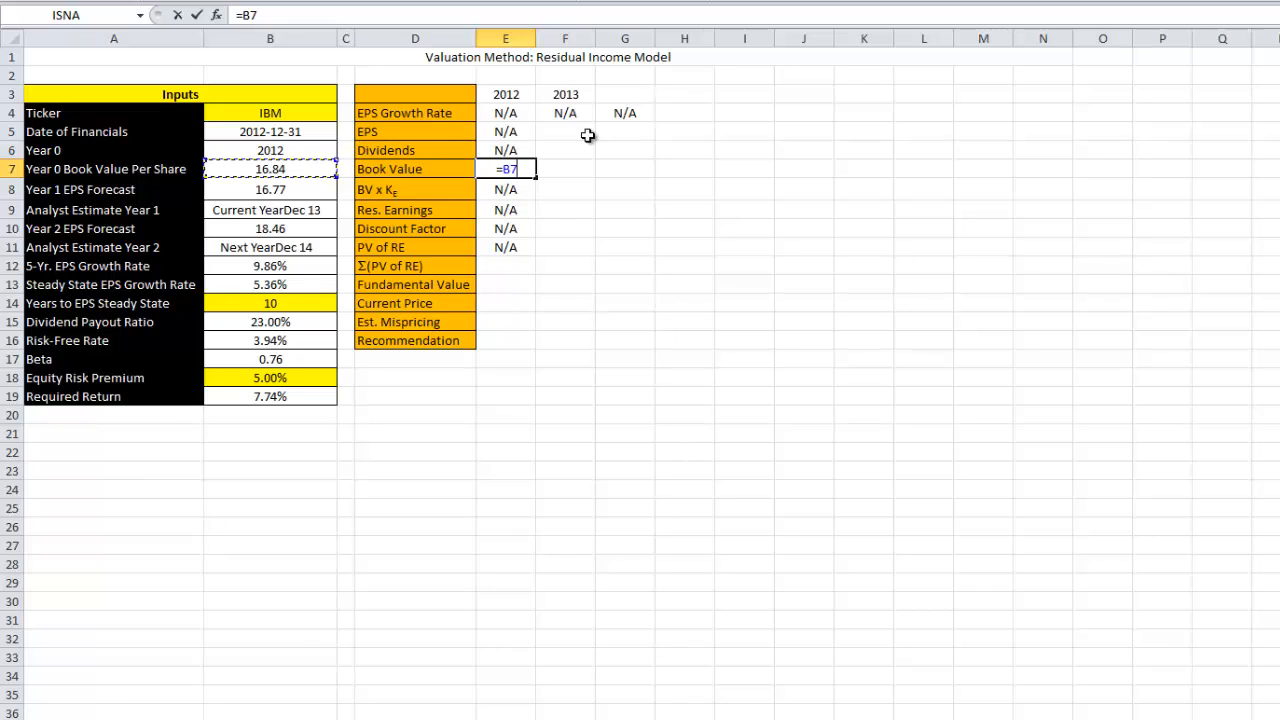
{"action": "key", "text": "Return"}
{"action": "key", "text": "Up"}
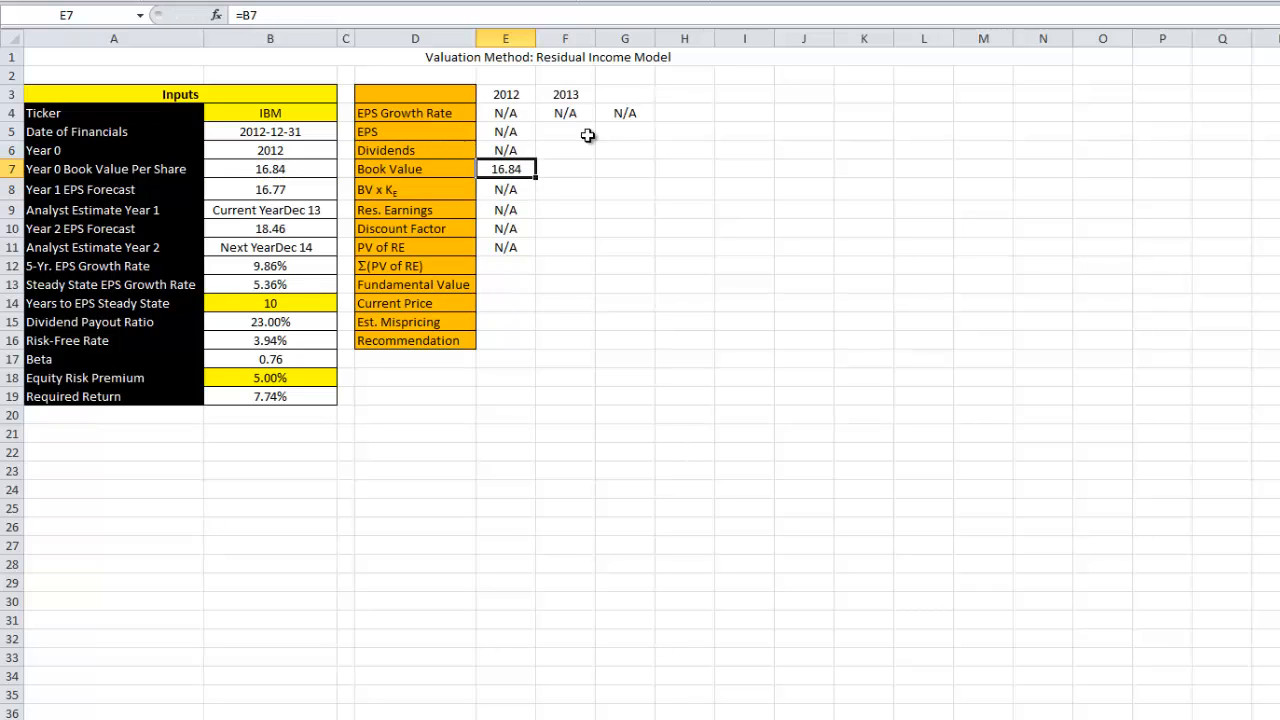
- Link the 2013 EPS in F5 to the Year 1 EPS Forecast with =B8
{"action": "left_click", "coordinate": [588, 135]}
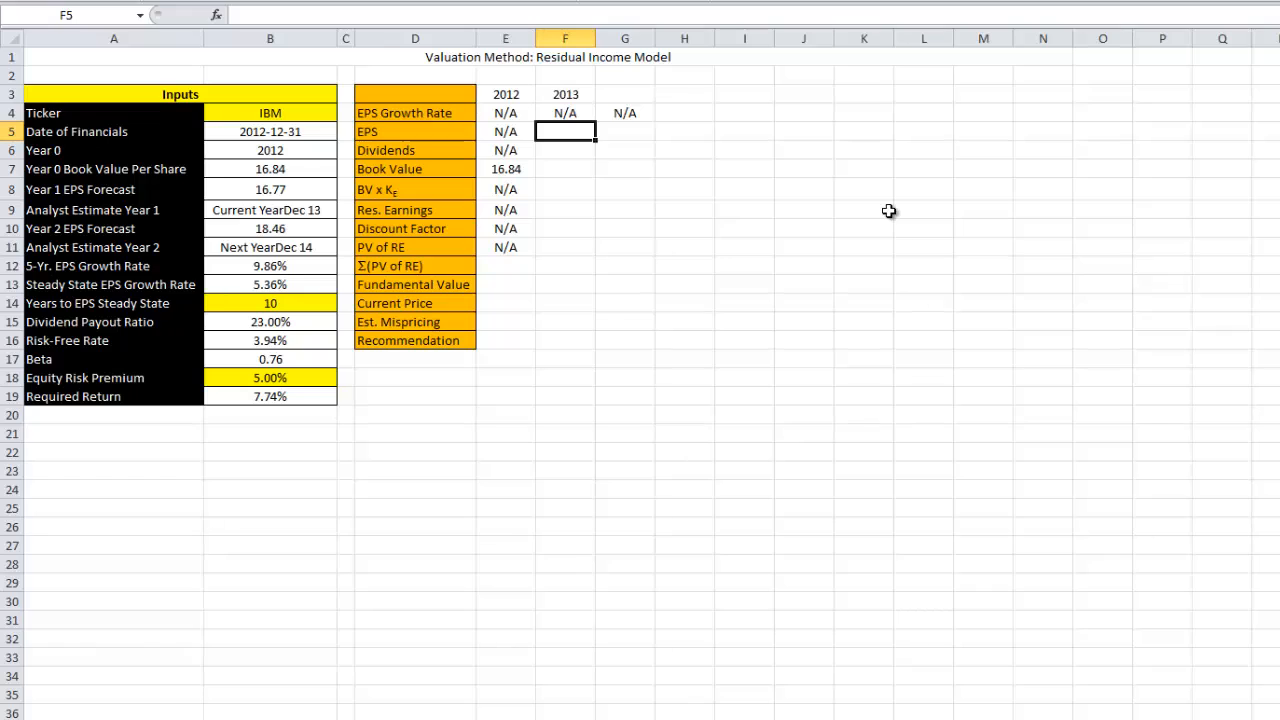
{"action": "type", "text": "="}
{"action": "key", "text": "Left"}
{"action": "key", "text": "Left"}
{"action": "key", "text": "Left"}
{"action": "key", "text": "Down"}
{"action": "key", "text": "Down"}
{"action": "key", "text": "Down"}
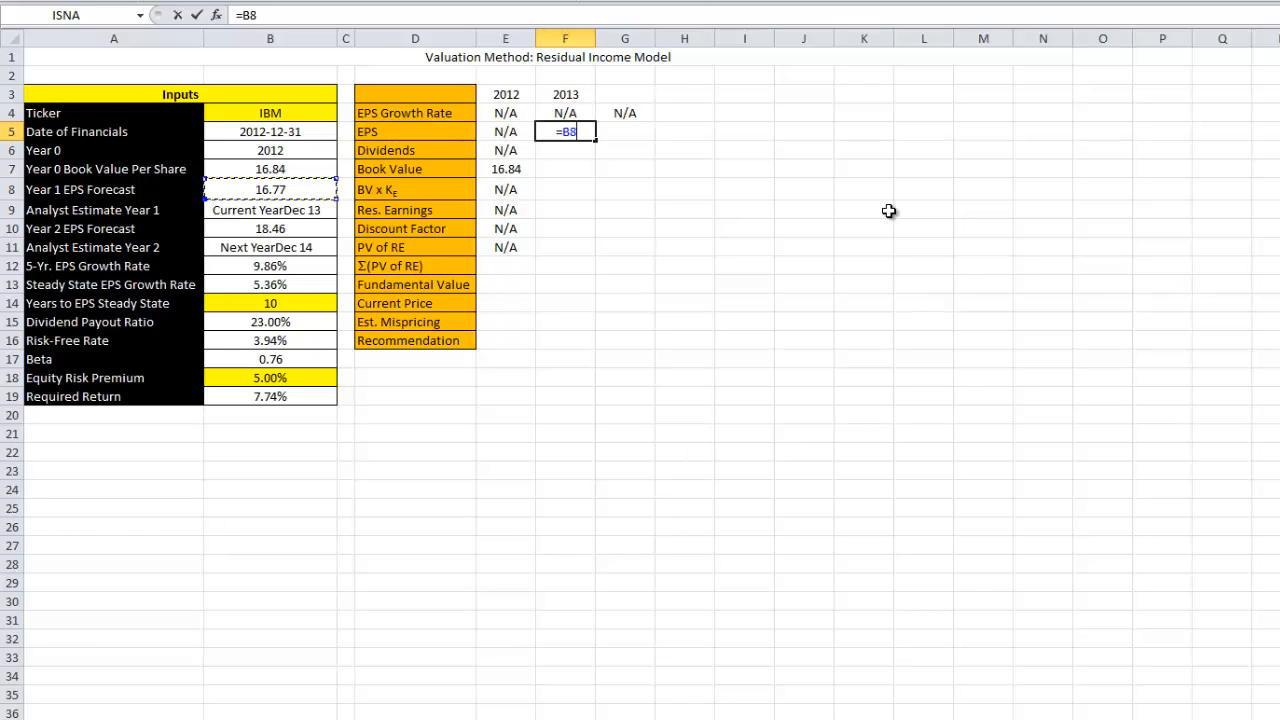
{"action": "key", "text": "Return"}
{"action": "key", "text": "Up"}
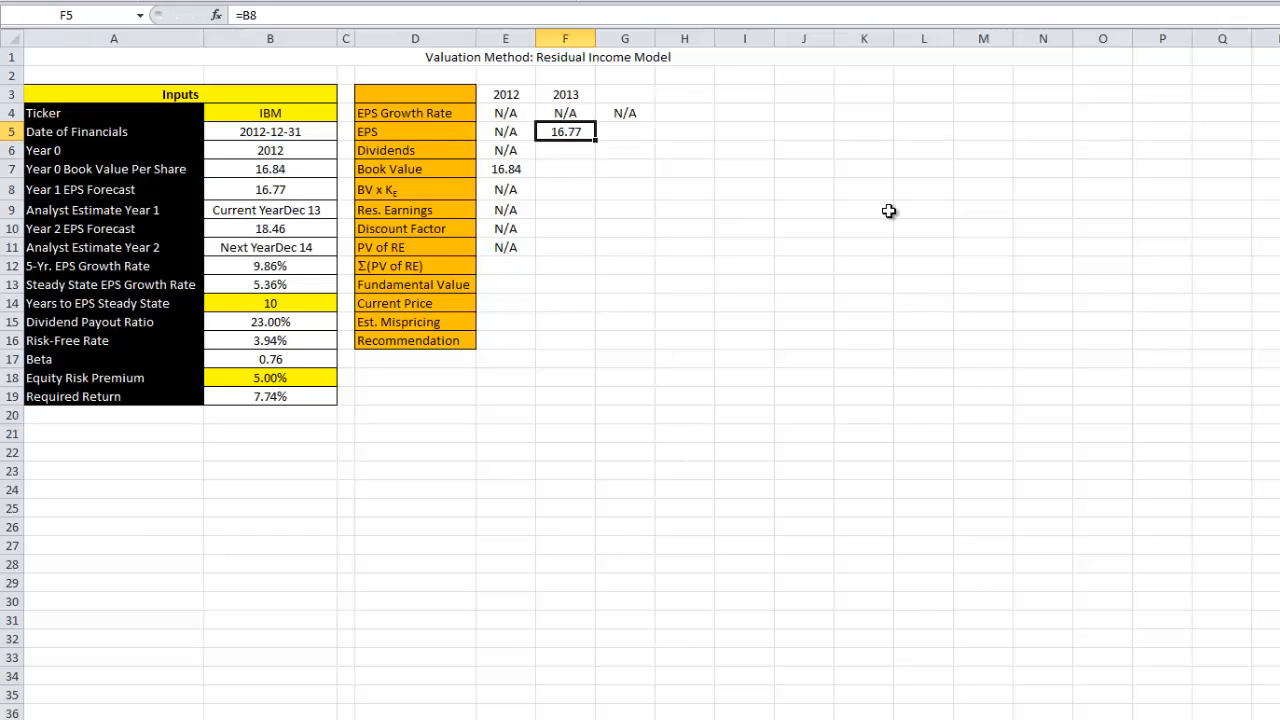
- Link the second forecast year's EPS in G5 to the Year 2 EPS Forecast with =B10
{"action": "key", "text": "Right"}
{"action": "type", "text": "="}
{"action": "key", "text": "Left"}
{"action": "key", "text": "Left"}
{"action": "key", "text": "Left"}
{"action": "key", "text": "Left"}
{"action": "key", "text": "Left"}
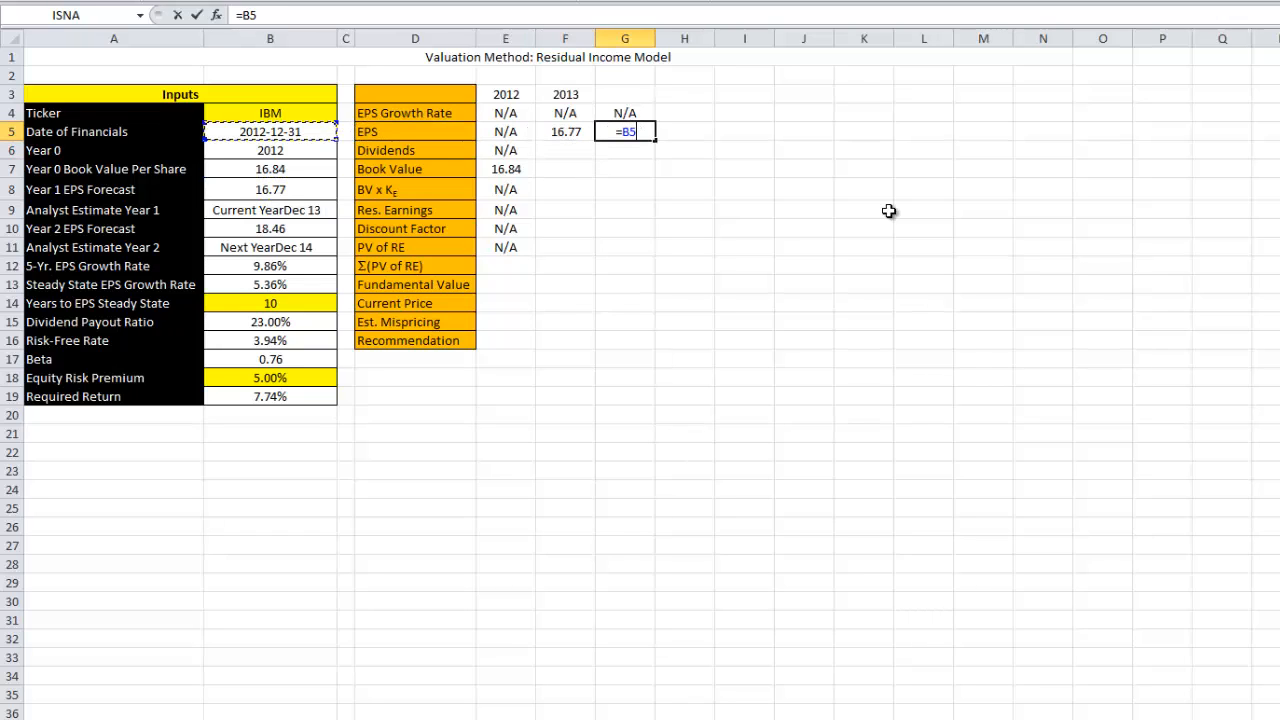
{"action": "key", "text": "Down"}
{"action": "key", "text": "Down"}
{"action": "key", "text": "Down"}
{"action": "key", "text": "Down"}
{"action": "key", "text": "Down"}
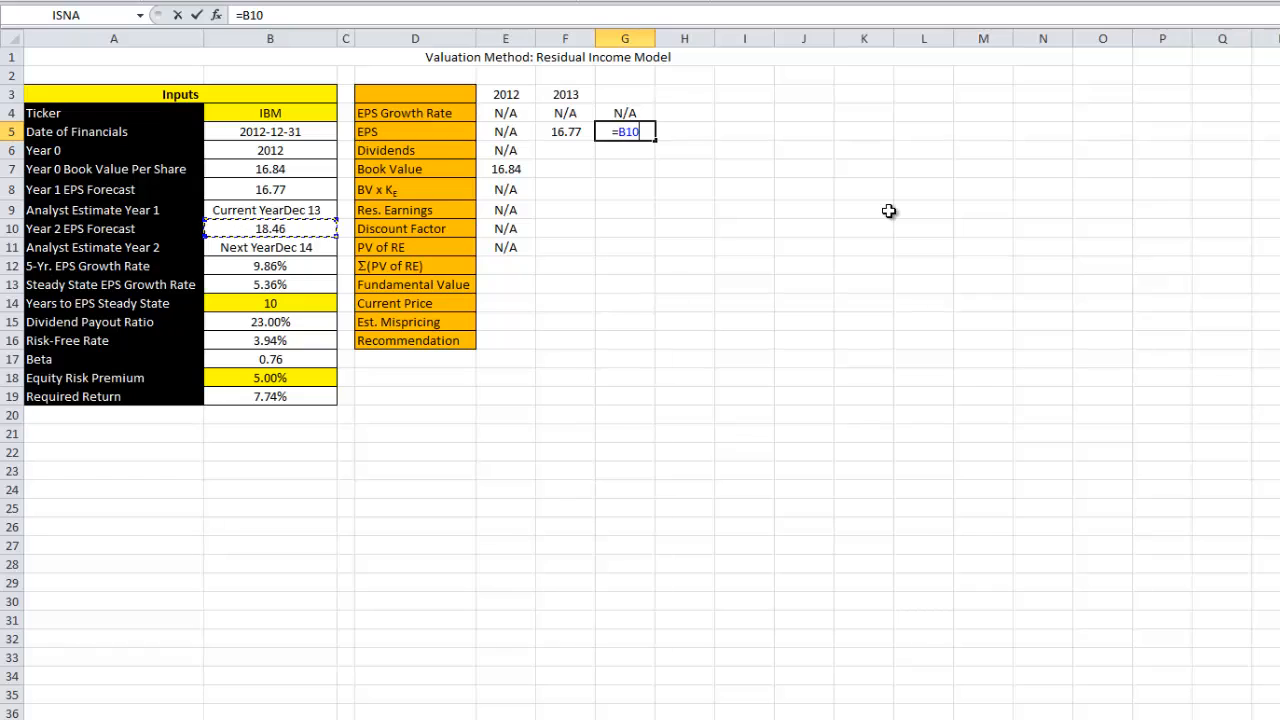
{"action": "key", "text": "Return"}
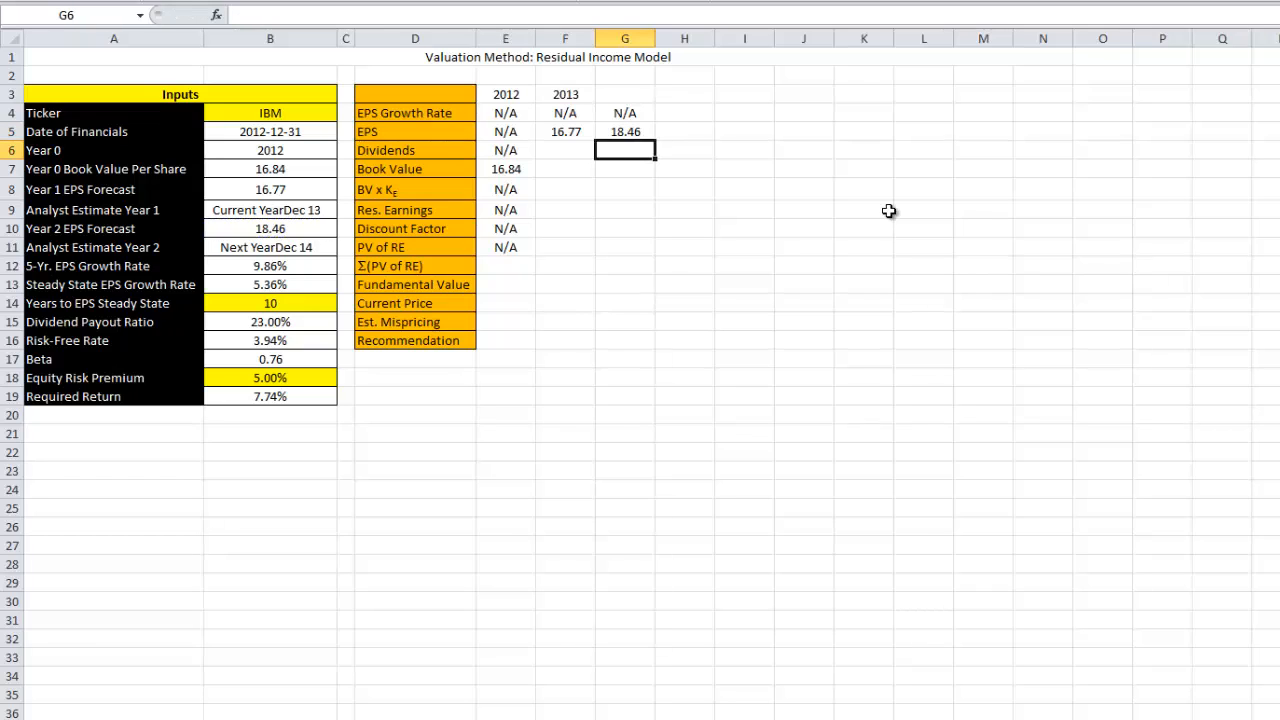
{"action": "key", "text": "Up"}
{"action": "key", "text": "Up"}
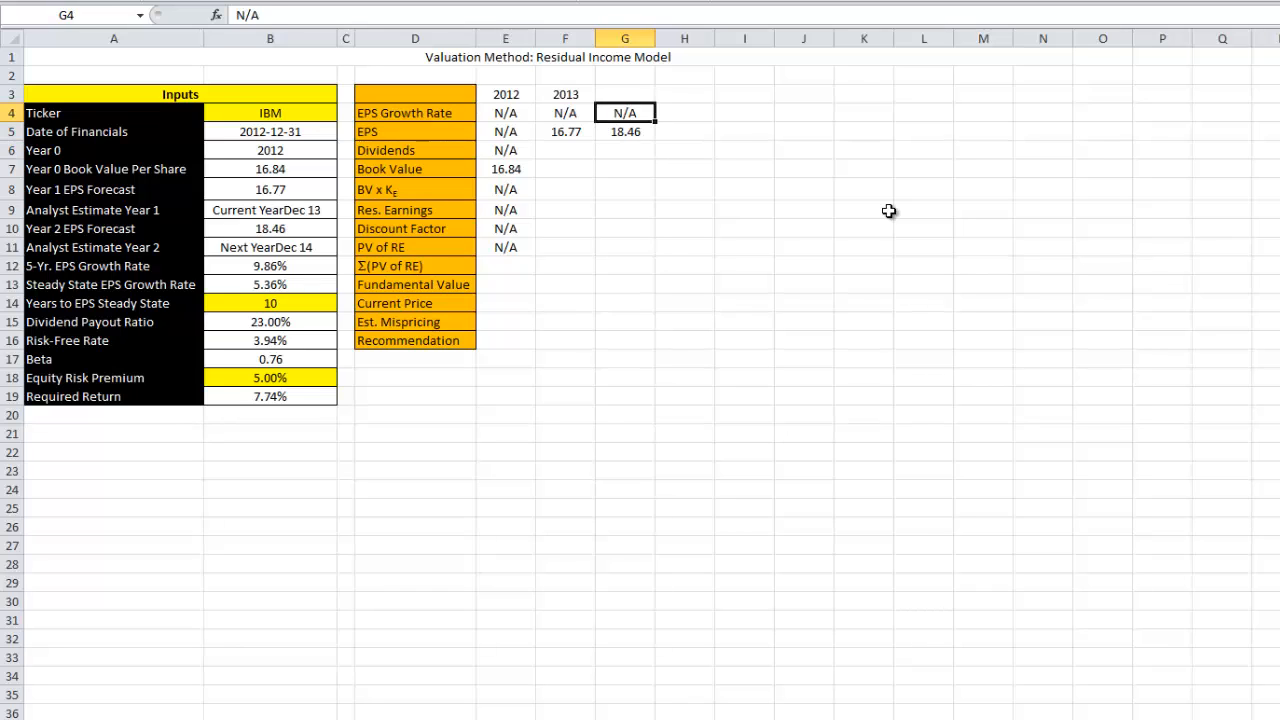
{"action": "key", "text": "Right"}
{"action": "key", "text": "Right"}
{"action": "key", "text": "Right"}
{"action": "key", "text": "Right"}
{"action": "key", "text": "Right"}
{"action": "key", "text": "Right"}
{"action": "key", "text": "Left"}
{"action": "key", "text": "Left"}
{"action": "key", "text": "Left"}
{"action": "key", "text": "Left"}
{"action": "key", "text": "Left"}
{"action": "key", "text": "Left"}
{"action": "key", "text": "Left"}
{"action": "key", "text": "Left"}
{"action": "key", "text": "Left"}
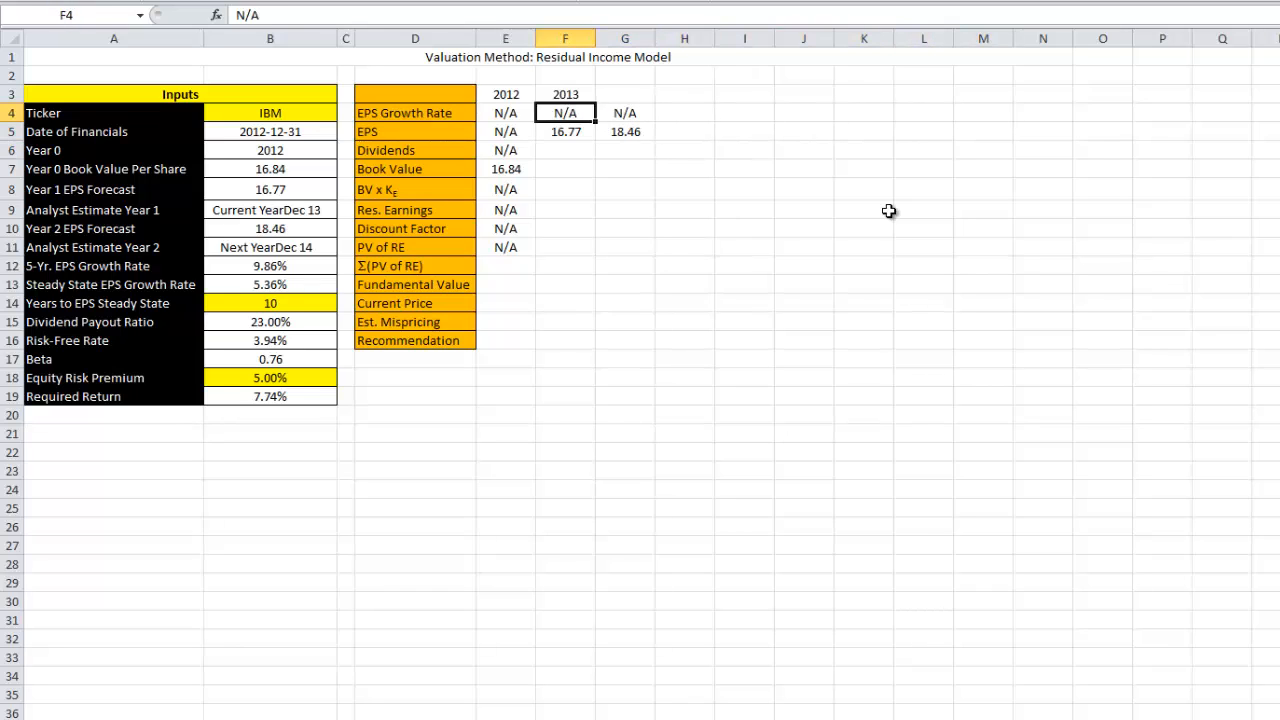
{"action": "key", "text": "Right"}
{"action": "key", "text": "Right"}
{"action": "key", "text": "Right"}
{"action": "key", "text": "Right"}
{"action": "key", "text": "Right"}
{"action": "key", "text": "Right"}
{"action": "key", "text": "Right"}
{"action": "key", "text": "Right"}
{"action": "key", "text": "Right"}
{"action": "key", "text": "Right"}
{"action": "key", "text": "Right"}
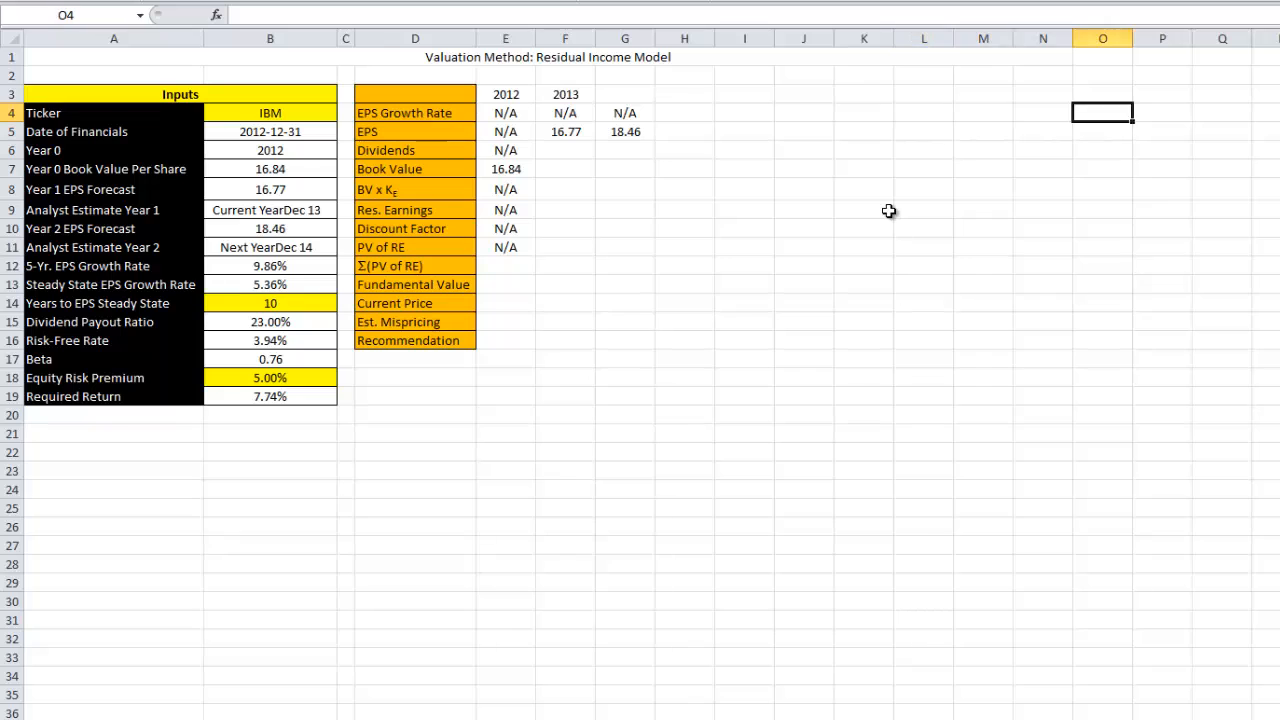
{"action": "key", "text": "Left"}
{"action": "key", "text": "Left"}
{"action": "key", "text": "Left"}
{"action": "key", "text": "Left"}
{"action": "key", "text": "Left"}
{"action": "key", "text": "Left"}
{"action": "key", "text": "Left"}
{"action": "key", "text": "Left"}
{"action": "key", "text": "Left"}
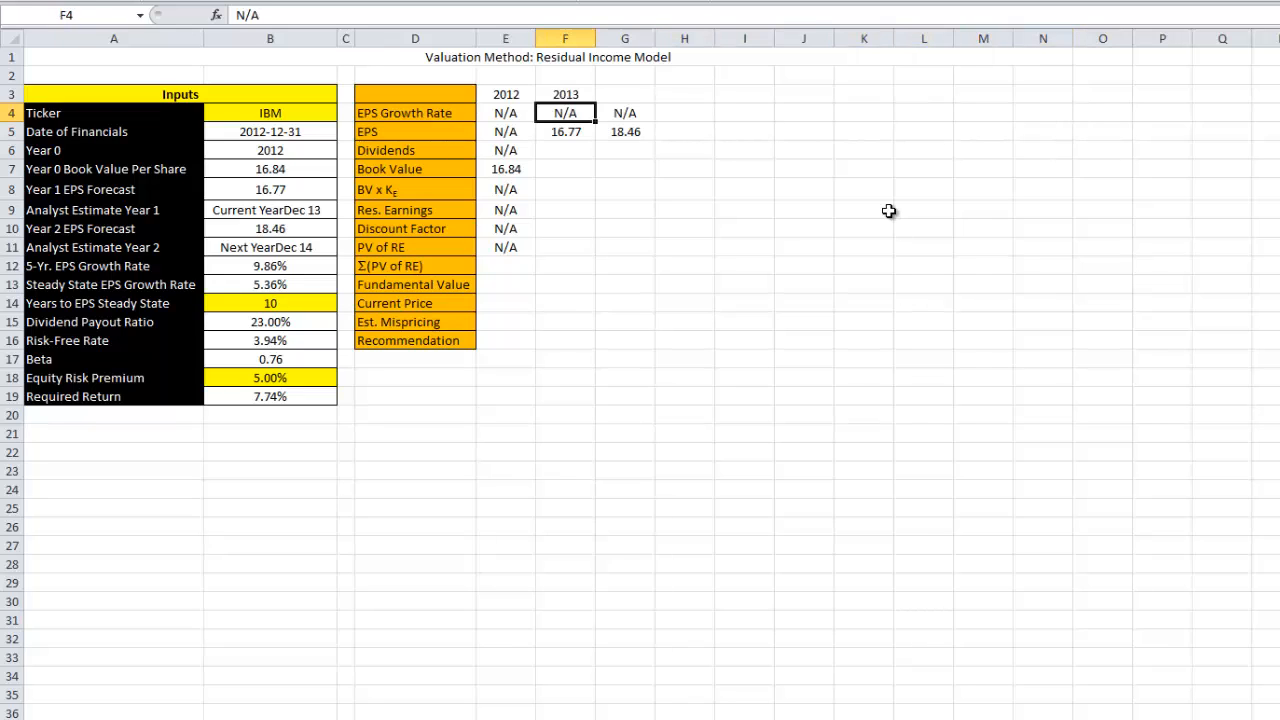
{"action": "key", "text": "Right"}
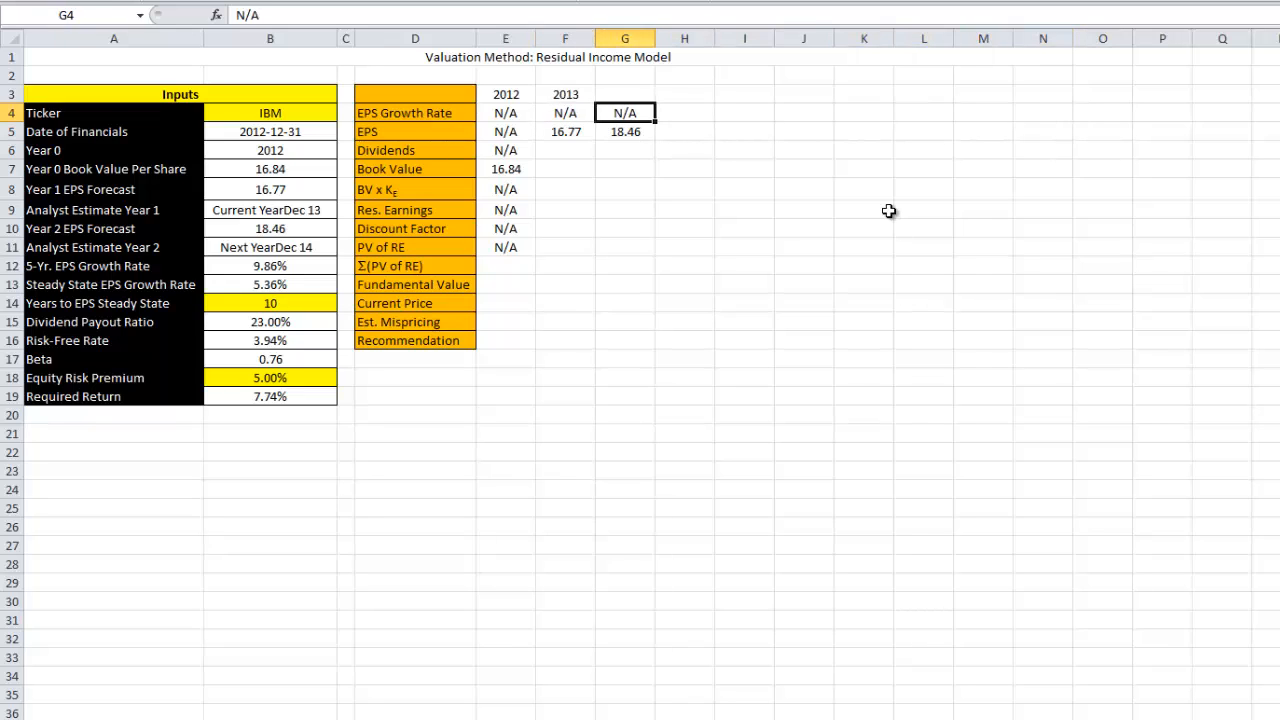
{"action": "key", "text": "Right"}
{"action": "key", "text": "Right"}
{"action": "key", "text": "Right"}
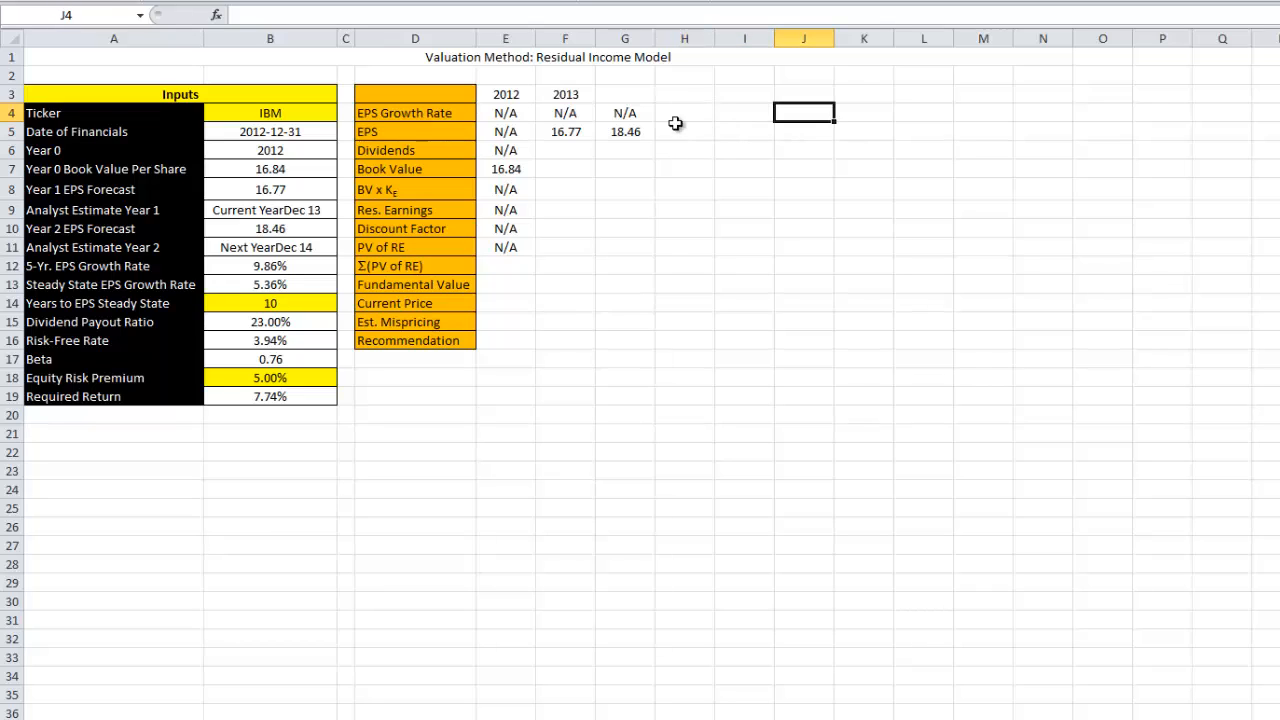
- Examine the 5-Yr. and Steady State EPS Growth Rate inputs and the forecast-year cells they apply to in rows 3 and 4
{"action": "left_click", "coordinate": [280, 268]}
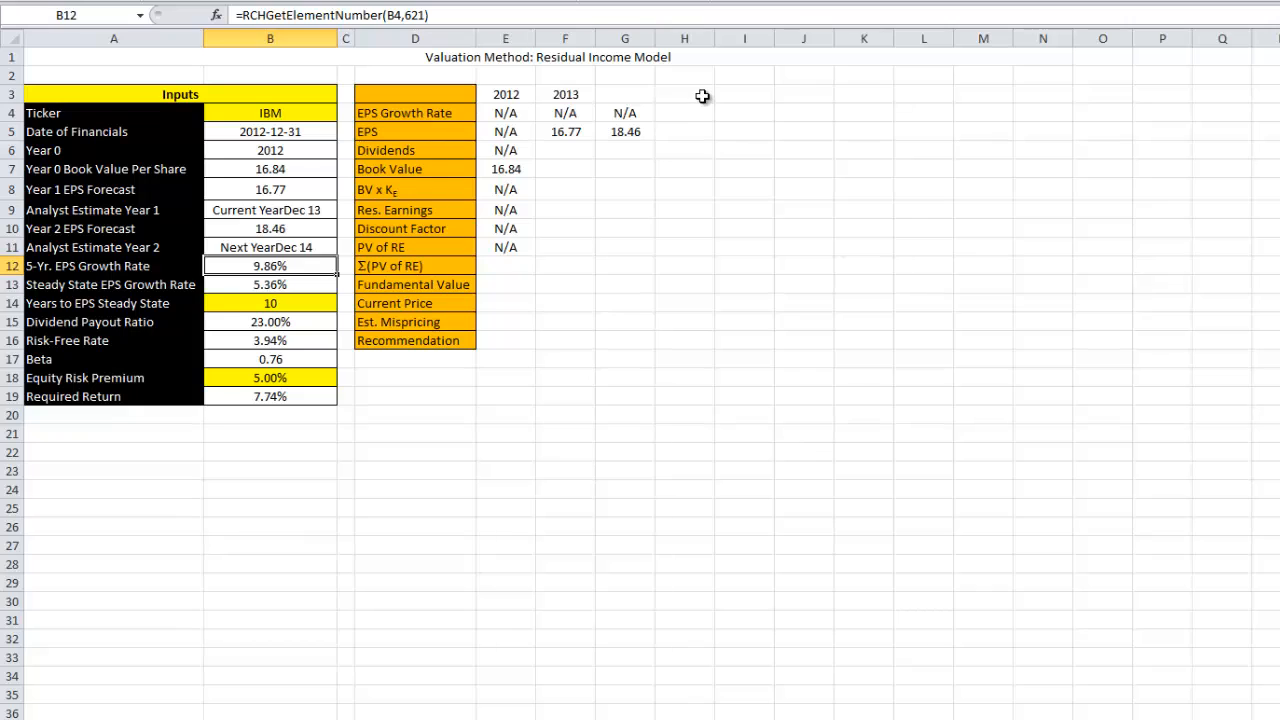
{"action": "left_click_drag", "start_coordinate": [702, 96], "coordinate": [786, 98]}
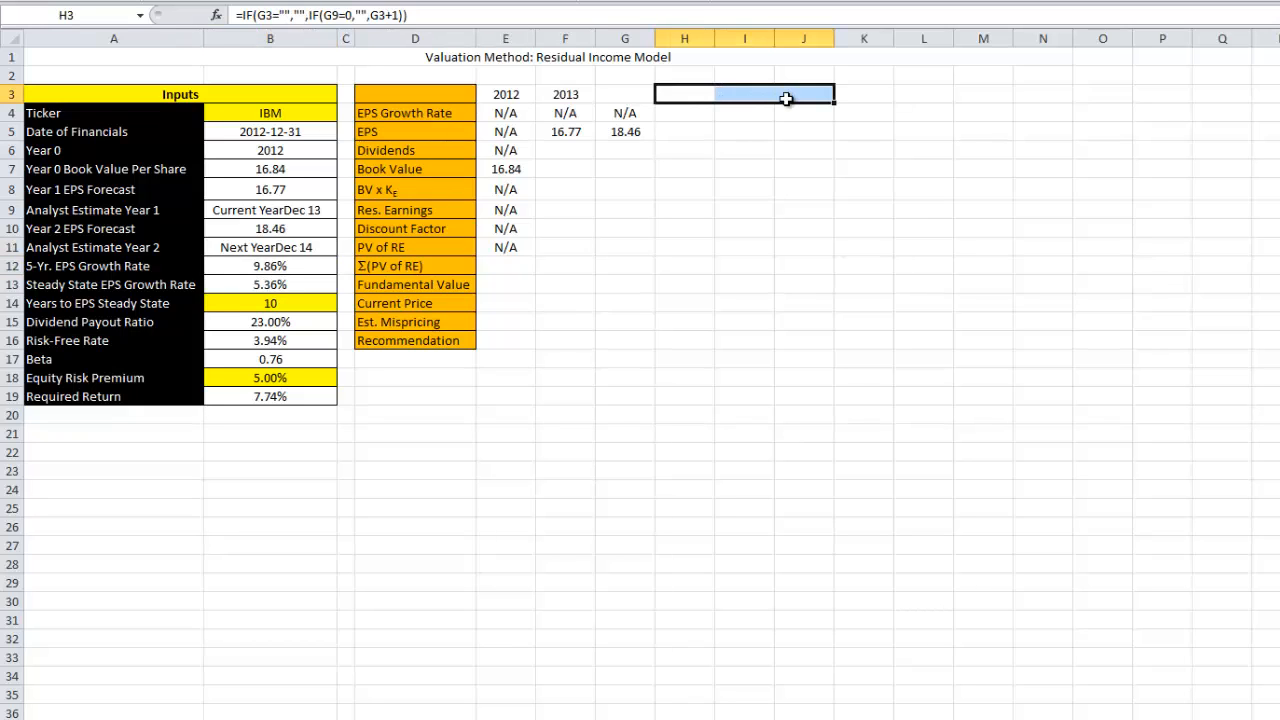
{"action": "left_click_drag", "start_coordinate": [696, 112], "coordinate": [1122, 116]}
{"action": "left_click", "coordinate": [311, 285]}
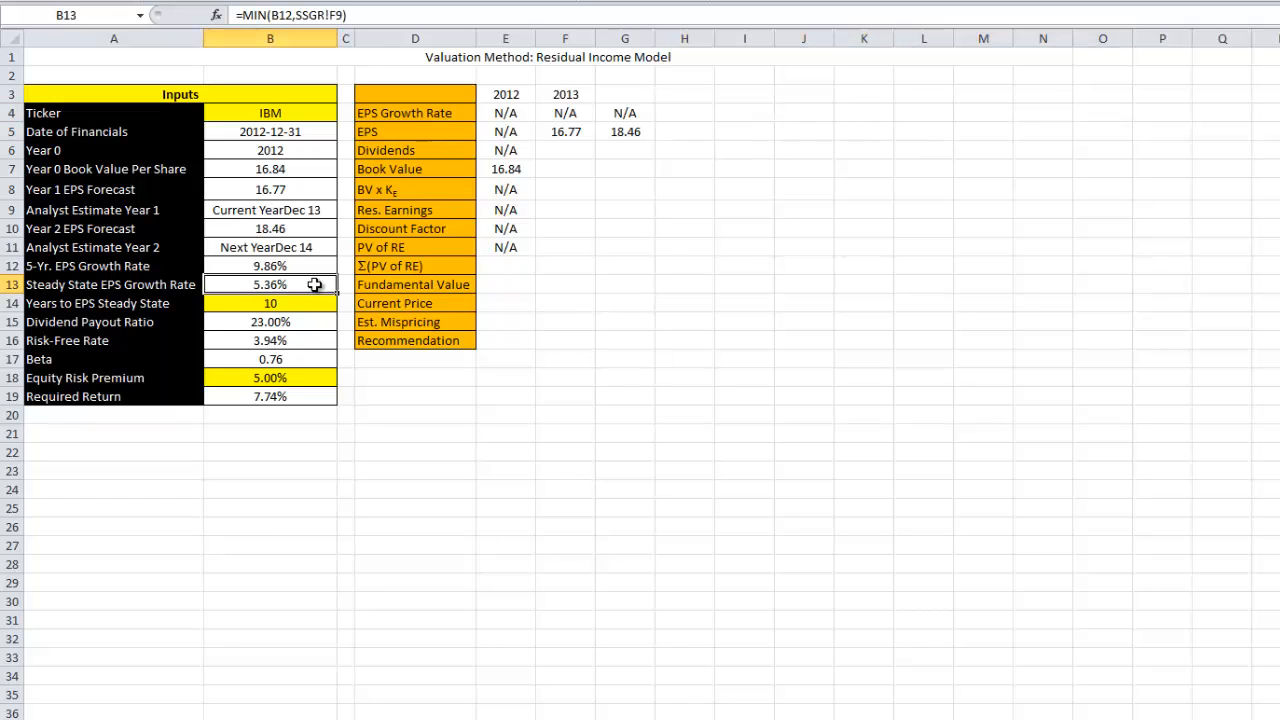
- Begin the EPS Growth Rate formula in H4 with =IF(H3="","",IF(H3<=B6+5,B12, to use the 5-year growth rate through year 5
{"action": "left_click", "coordinate": [683, 116]}
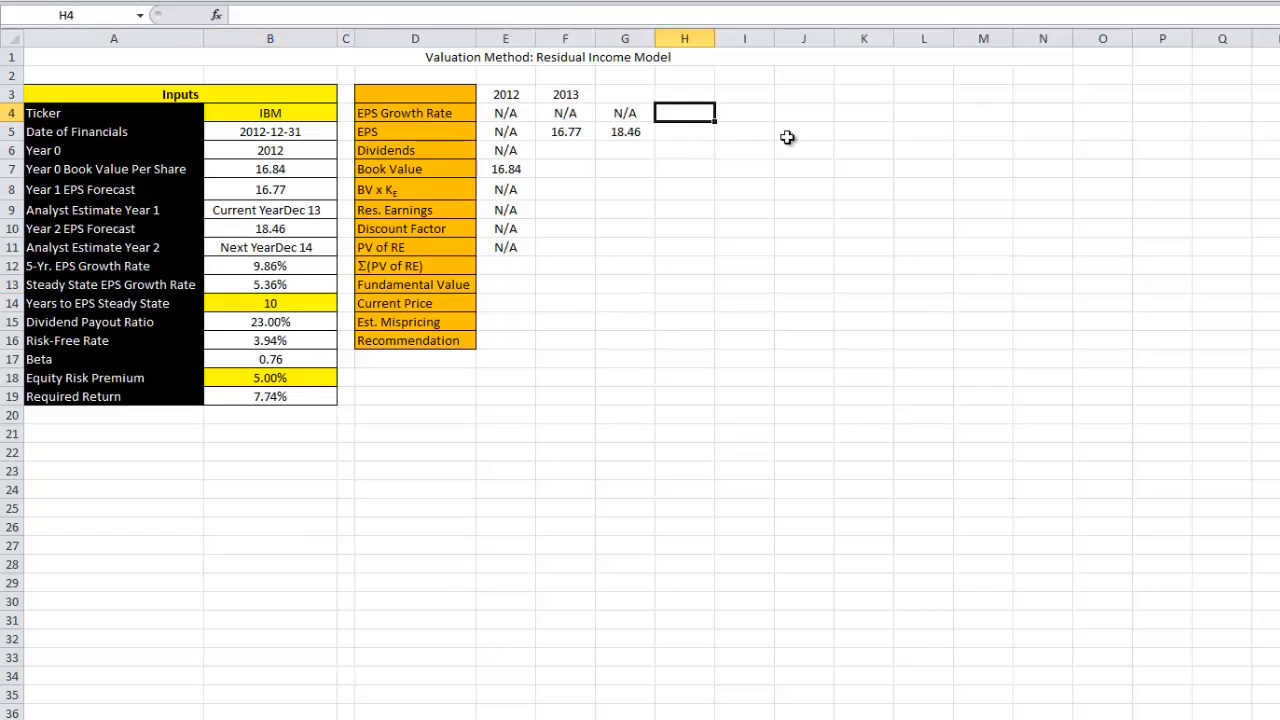
{"action": "type", "text": "=if("}
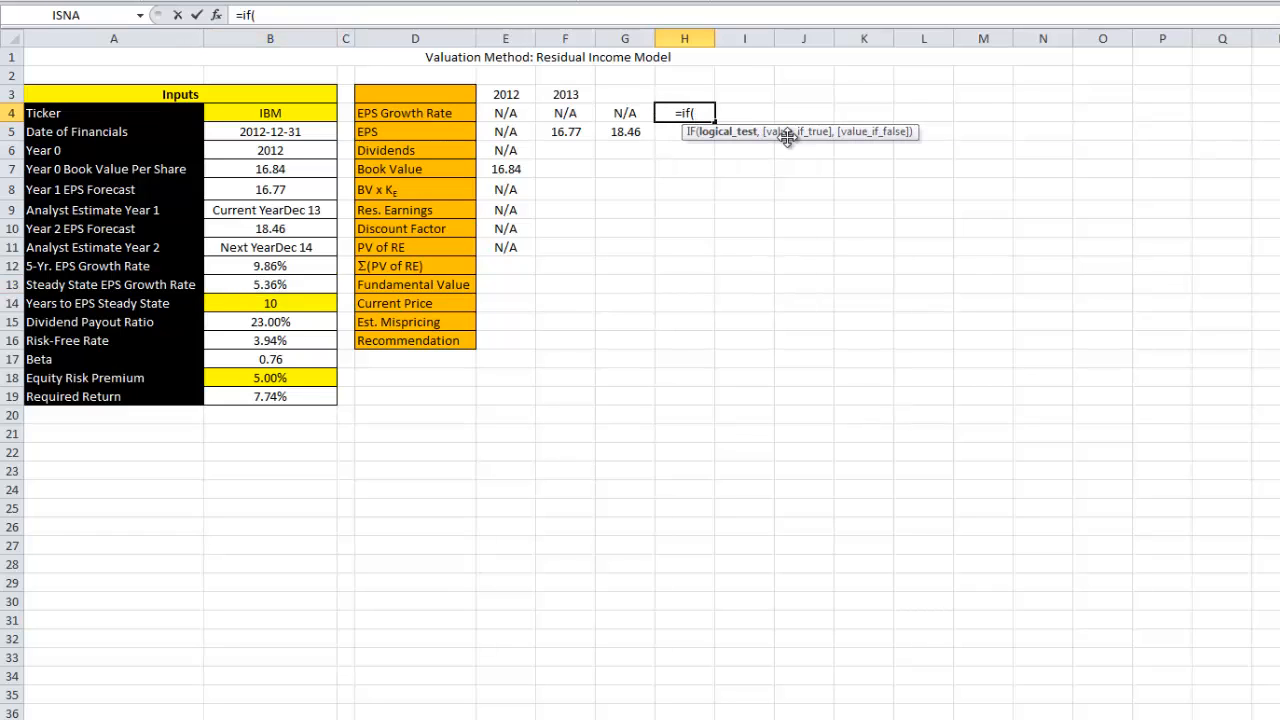
{"action": "key", "text": "Up"}
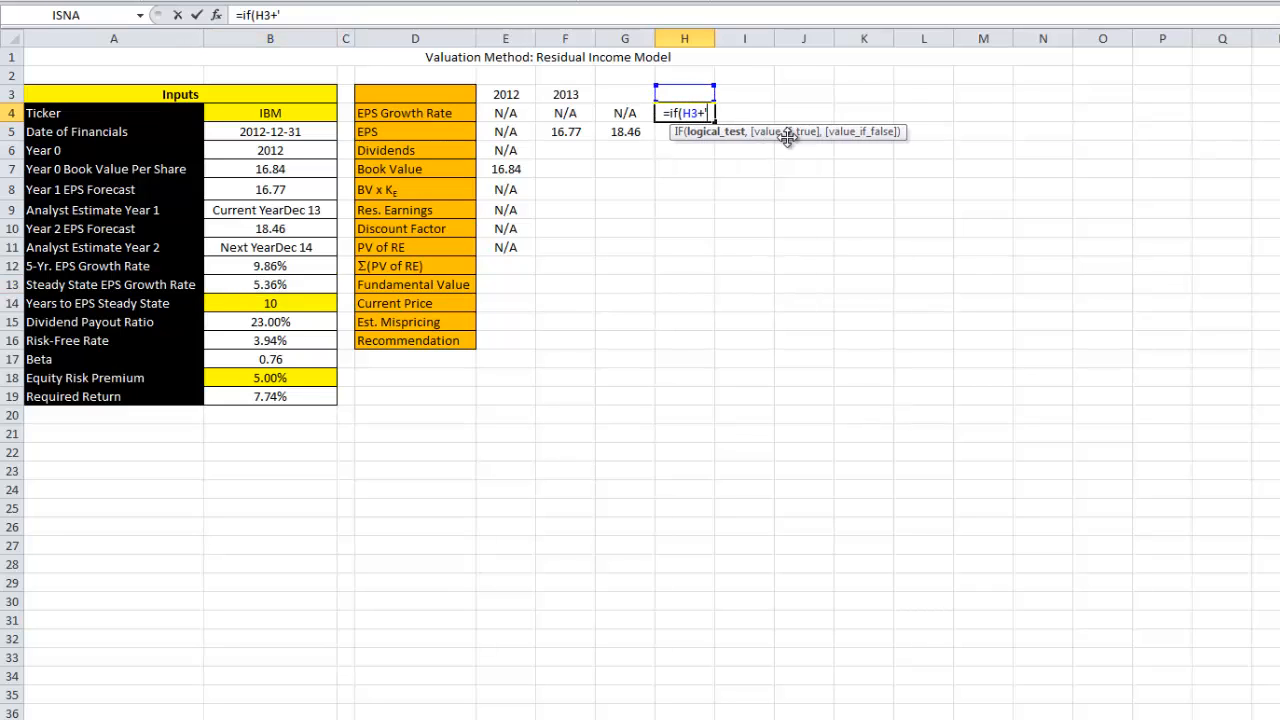
{"action": "type", "text": "=\"\",\"\""}
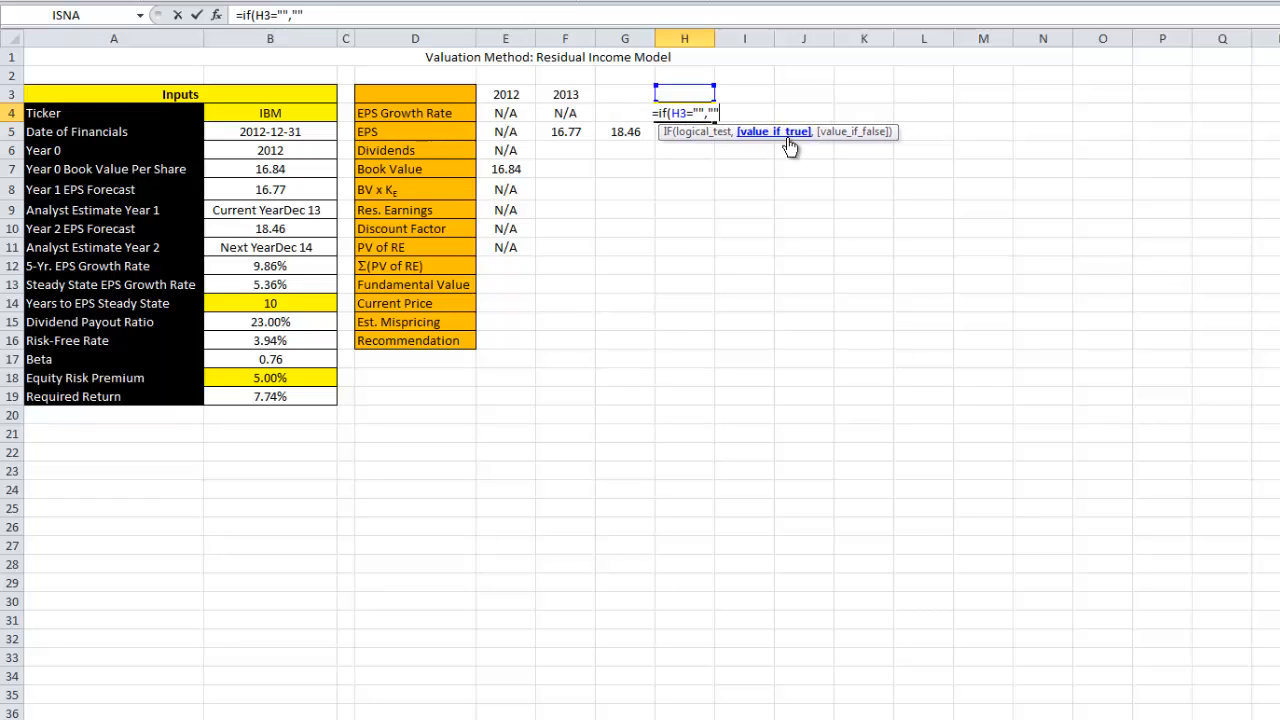
{"action": "type", "text": ",if("}
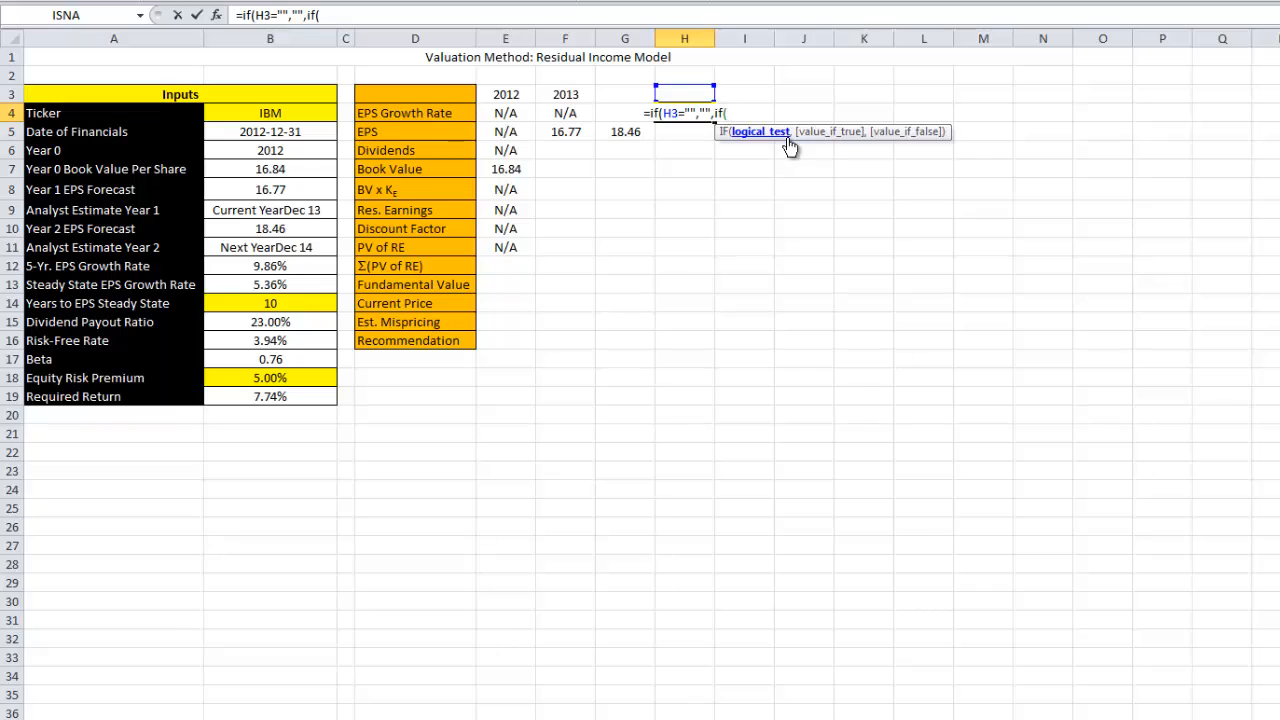
{"action": "type", "text": "H3<="}
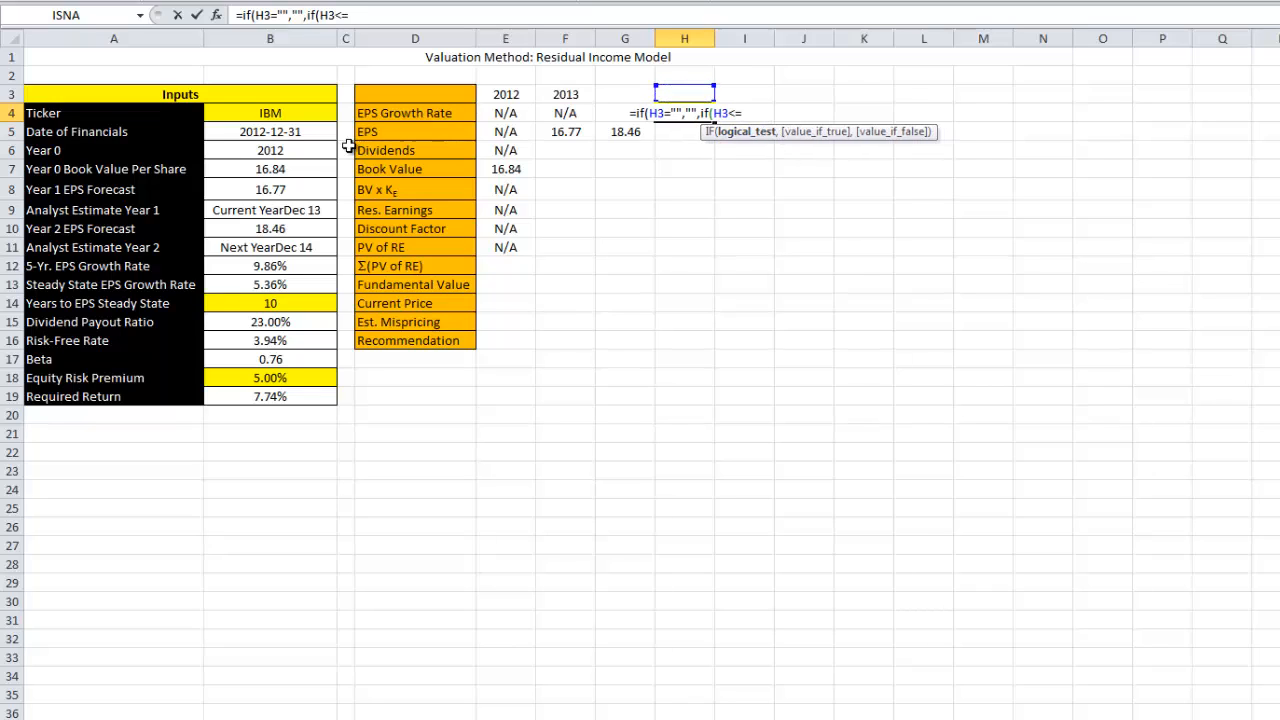
{"action": "left_click", "coordinate": [308, 148]}
{"action": "type", "text": "+5"}
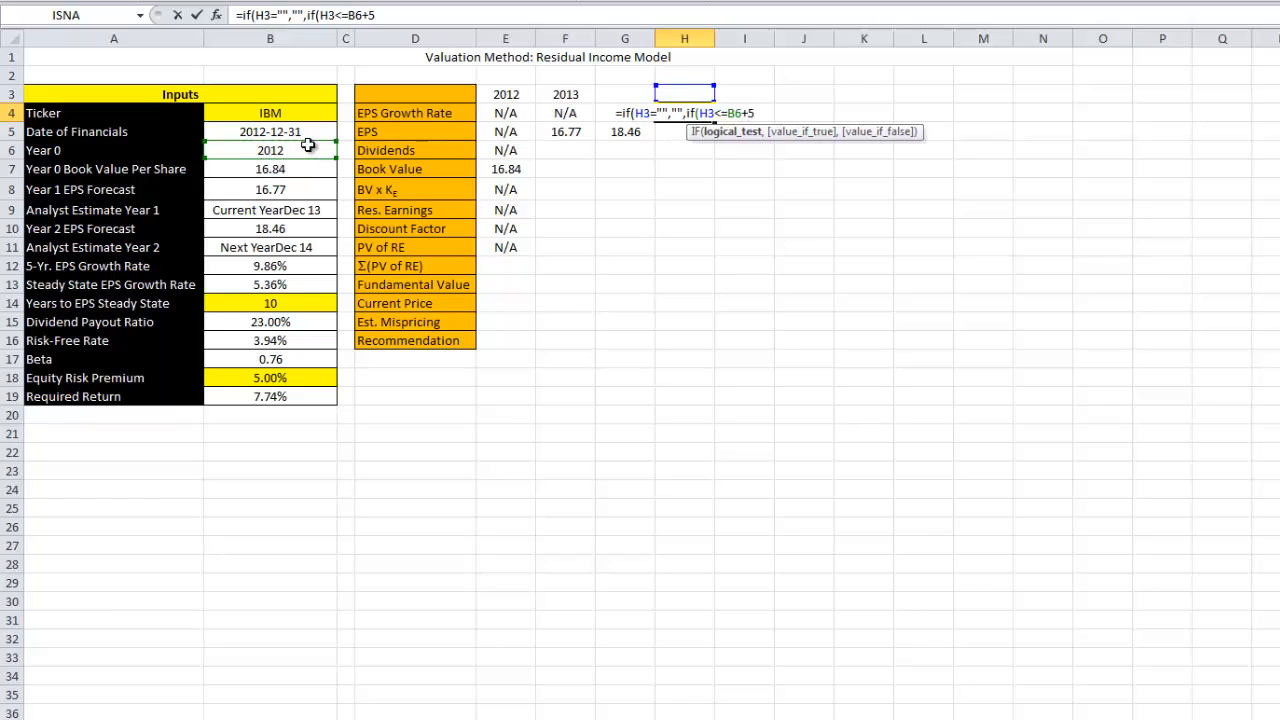
{"action": "type", "text": ","}
{"action": "left_click", "coordinate": [253, 263]}
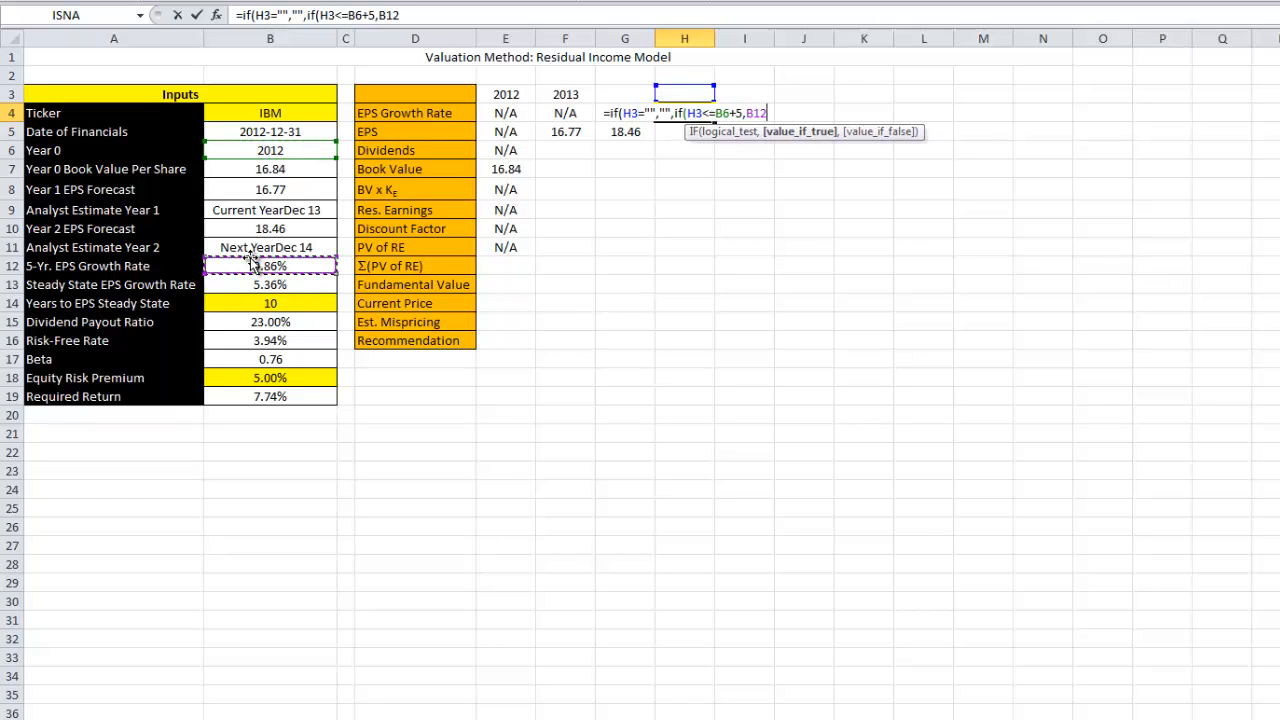
{"action": "type", "text": ","}
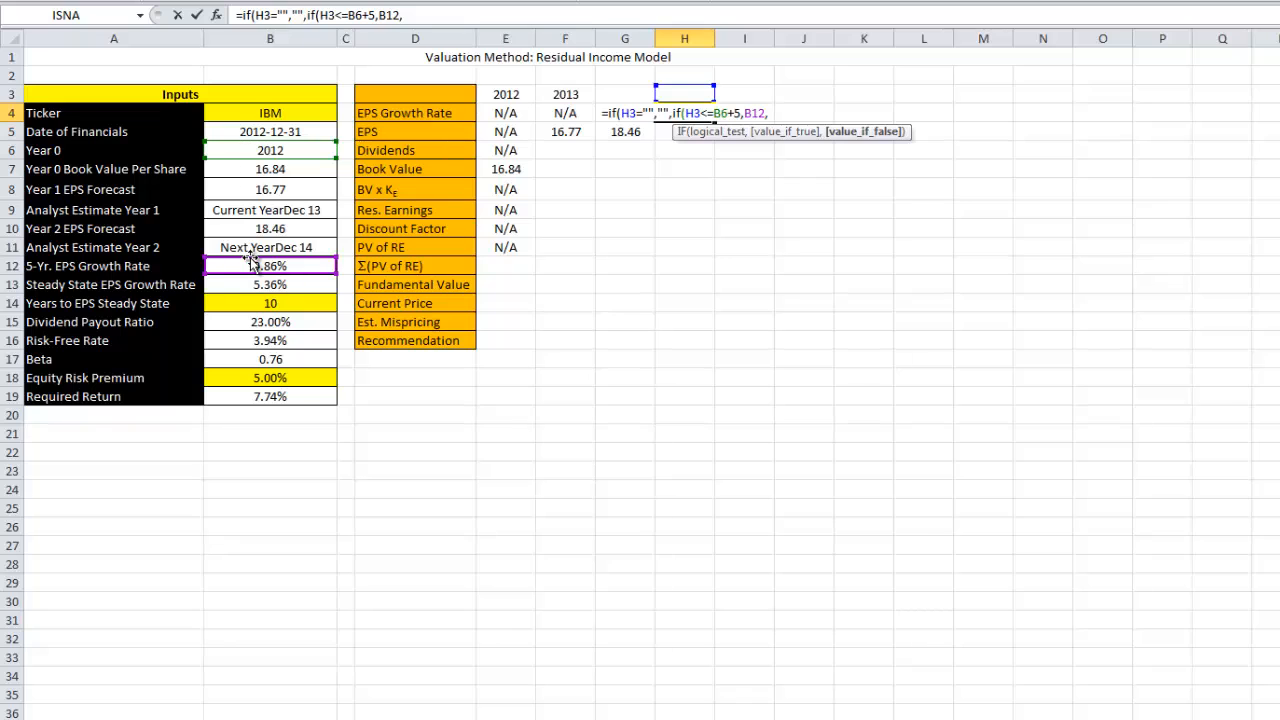
- Extend the H4 formula with IF(H3>B6+B14,B13, to use the steady state growth rate beyond the years to steady state
{"action": "type", "text": "if("}
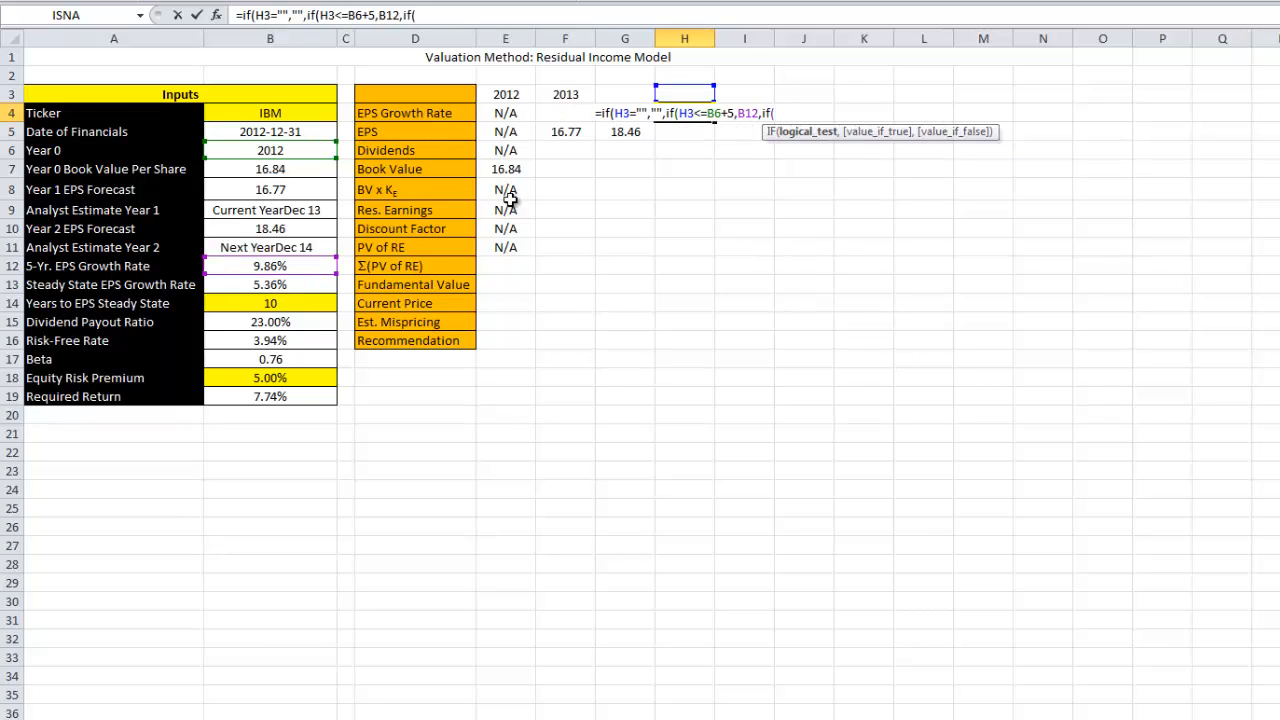
{"action": "left_click", "coordinate": [704, 95]}
{"action": "type", "text": ">"}
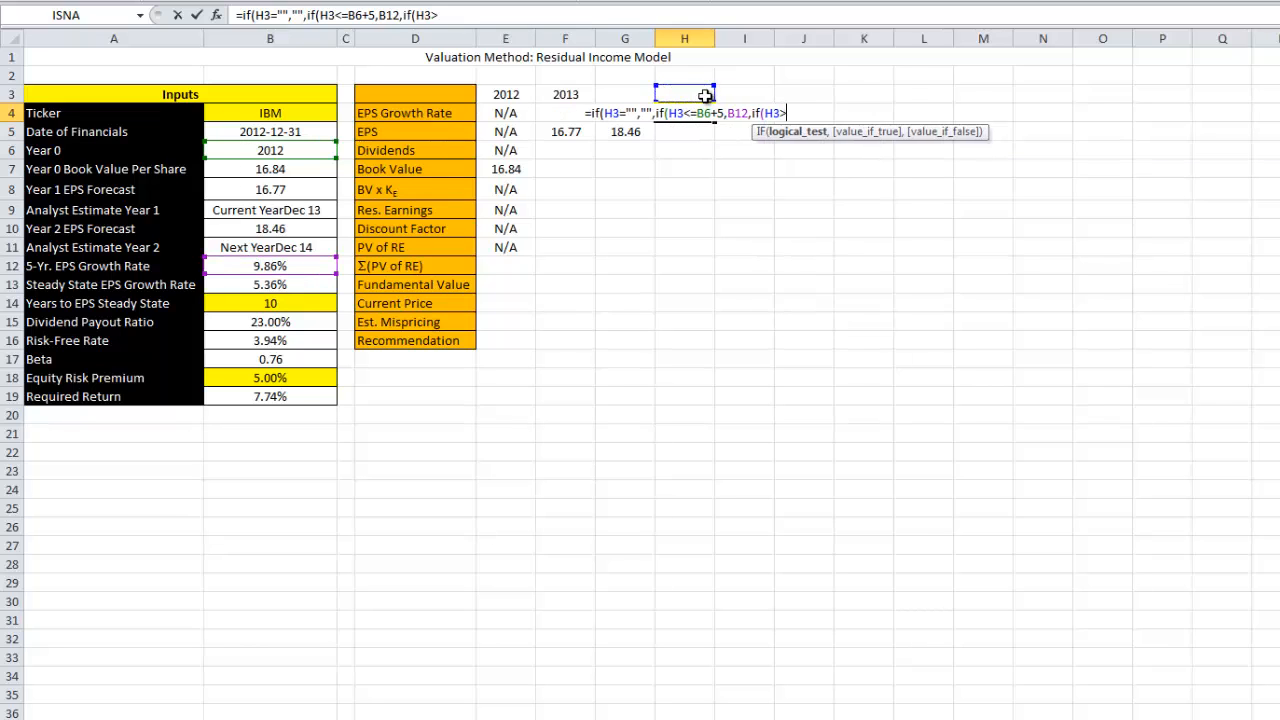
{"action": "left_click", "coordinate": [254, 147]}
{"action": "type", "text": "+"}
{"action": "left_click", "coordinate": [274, 301]}
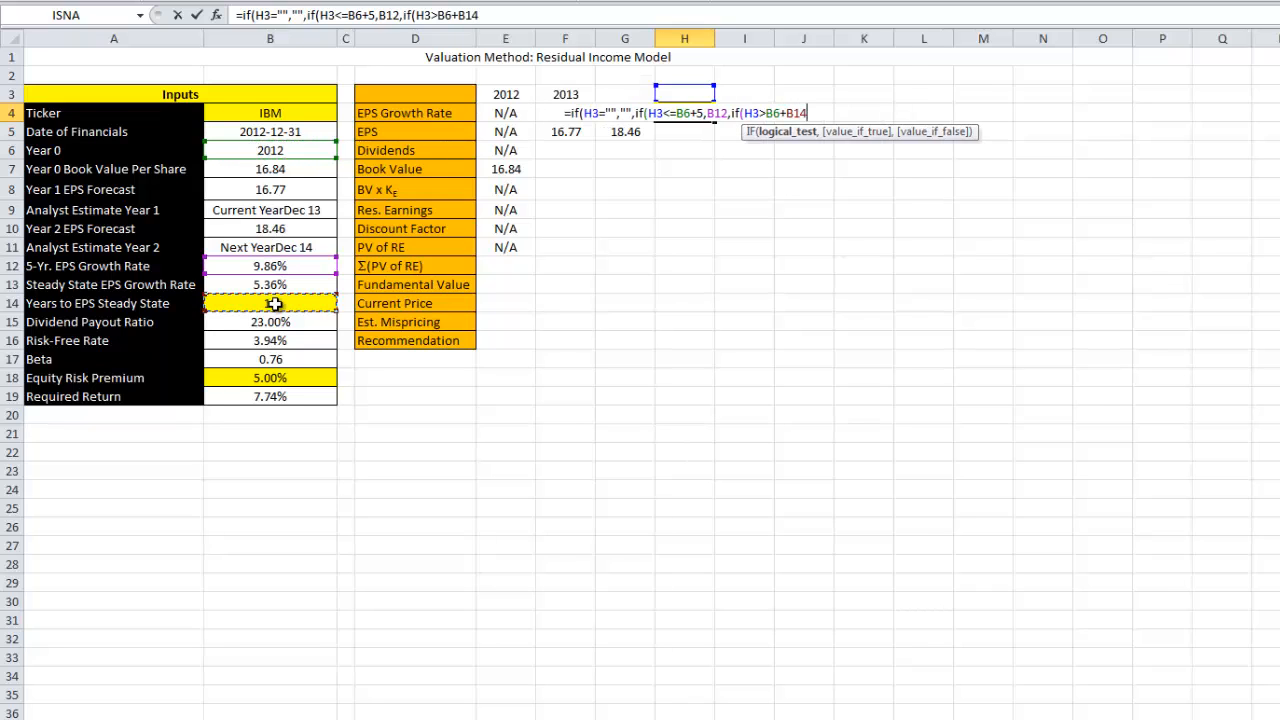
{"action": "type", "text": ","}
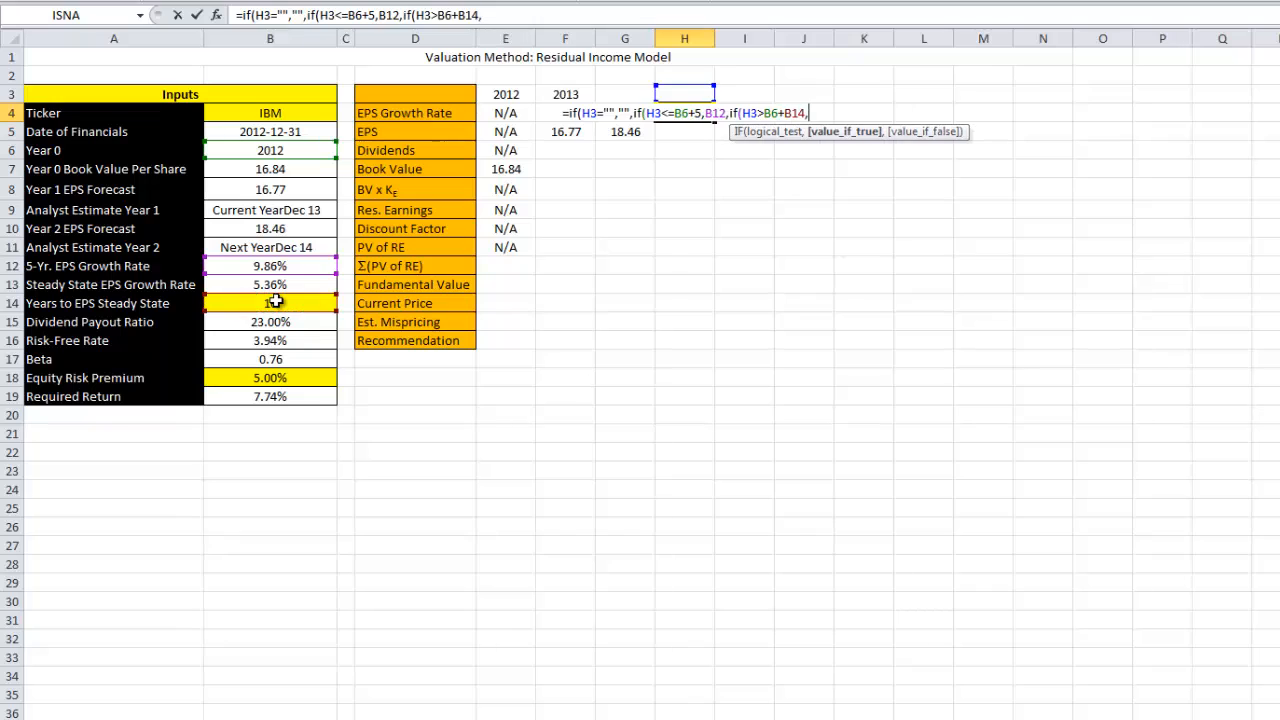
{"action": "left_click", "coordinate": [283, 285]}
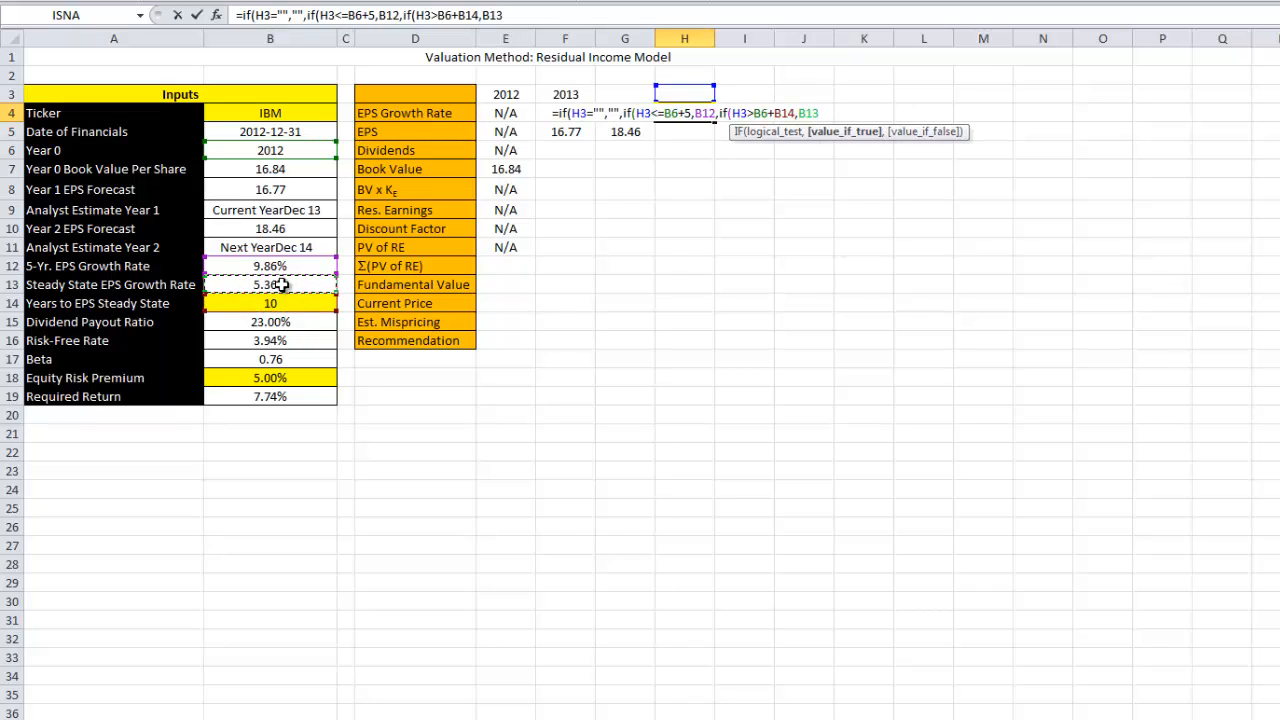
{"action": "type", "text": ","}
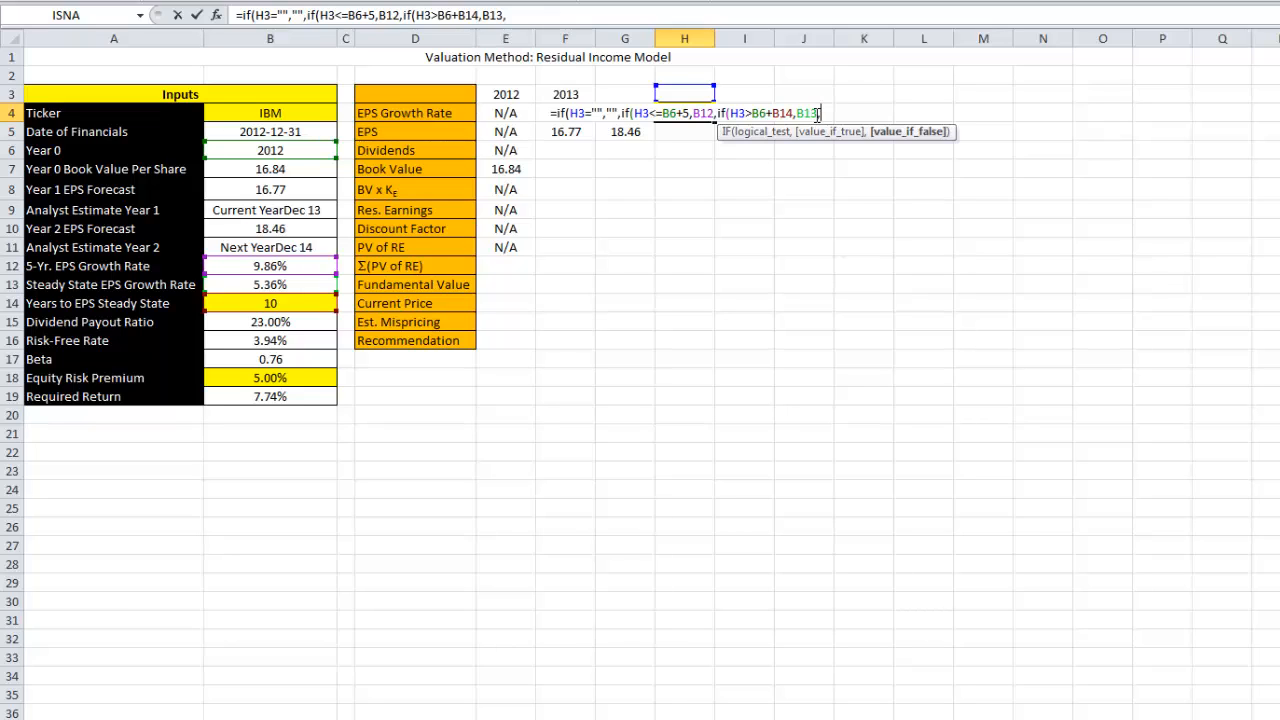
- Complete the H4 formula with the linear decline G4-(B12-B13)/(B14-5), close all the nested IFs and enter it
{"action": "type", "text": "G4"}
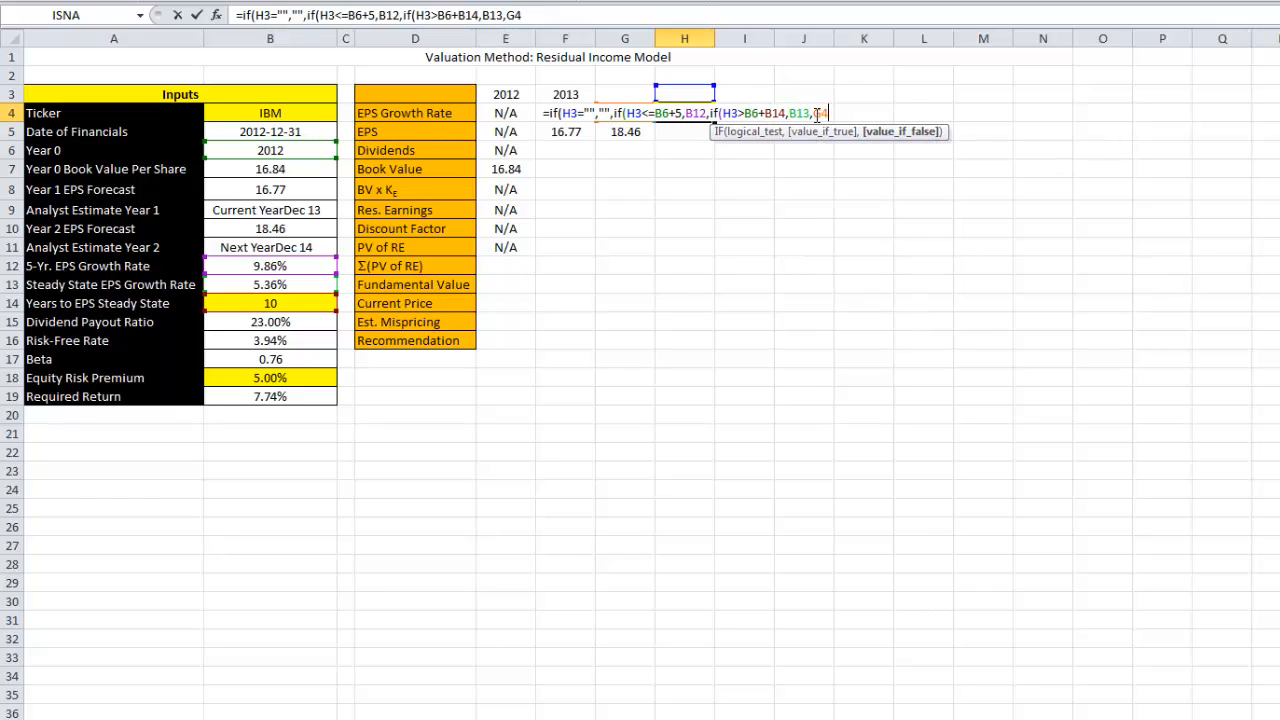
{"action": "type", "text": "-("}
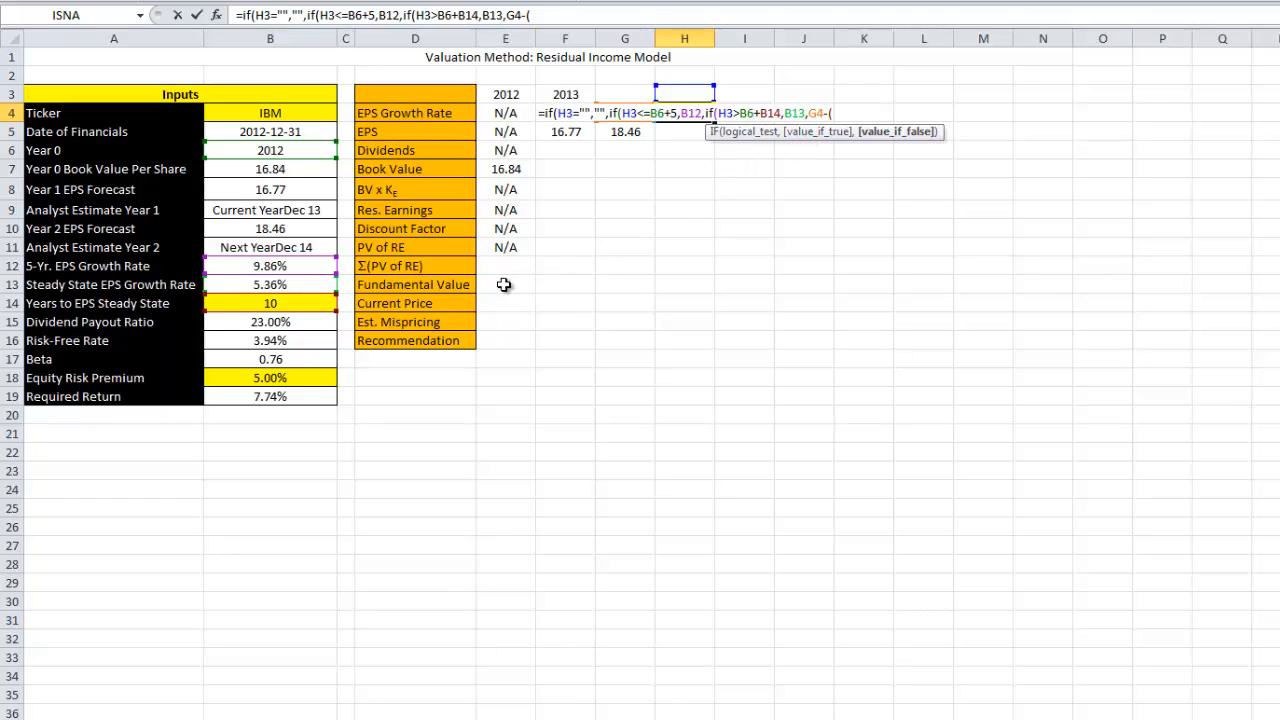
{"action": "left_click", "coordinate": [279, 267]}
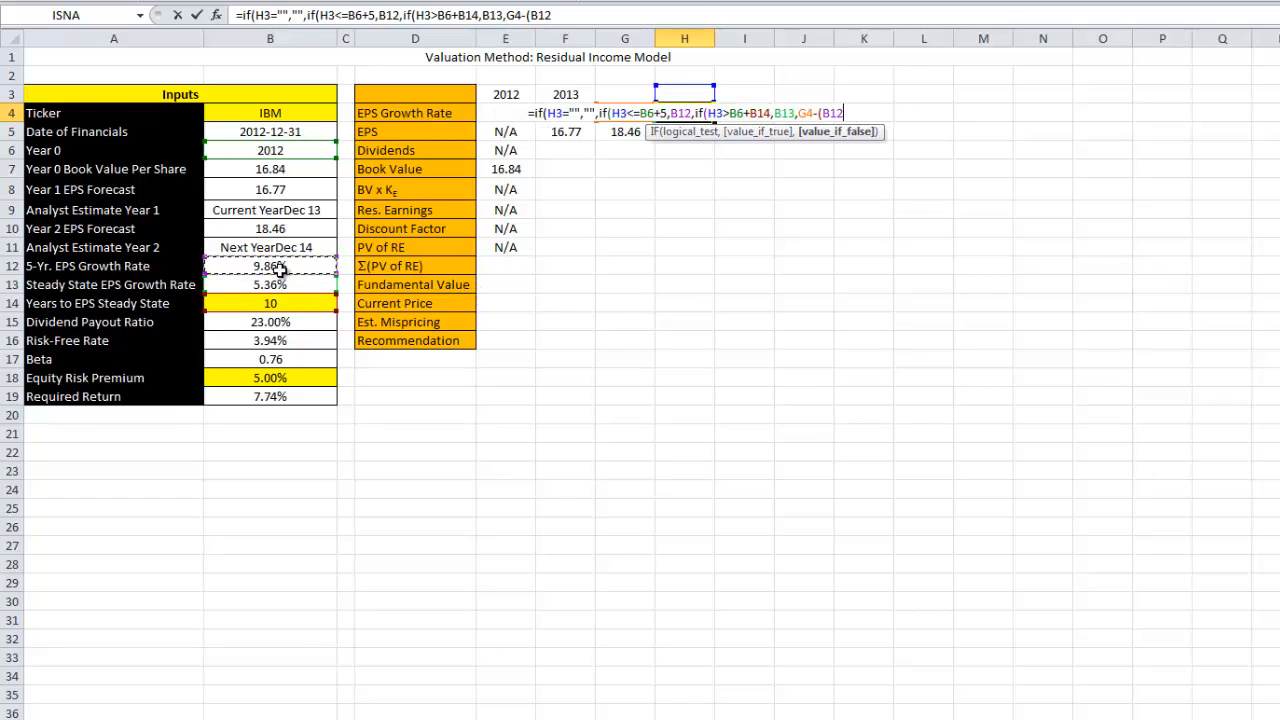
{"action": "type", "text": "-"}
{"action": "left_click", "coordinate": [279, 285]}
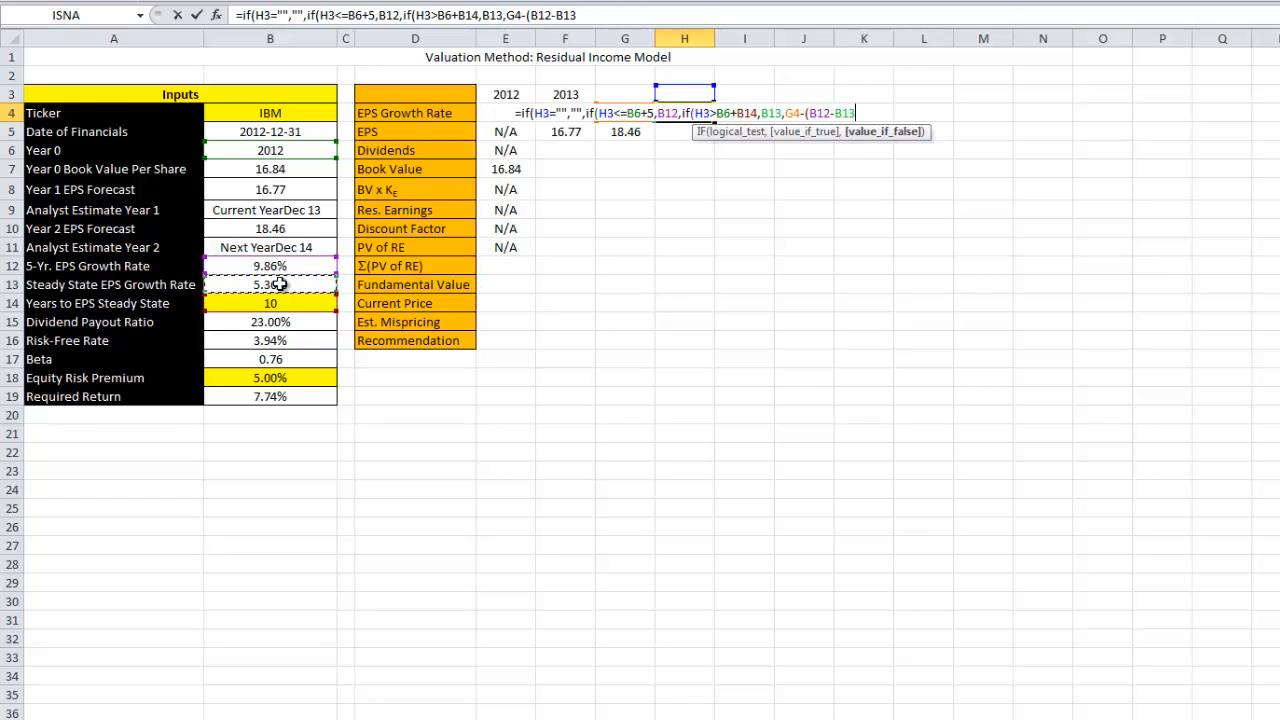
{"action": "type", "text": ")"}
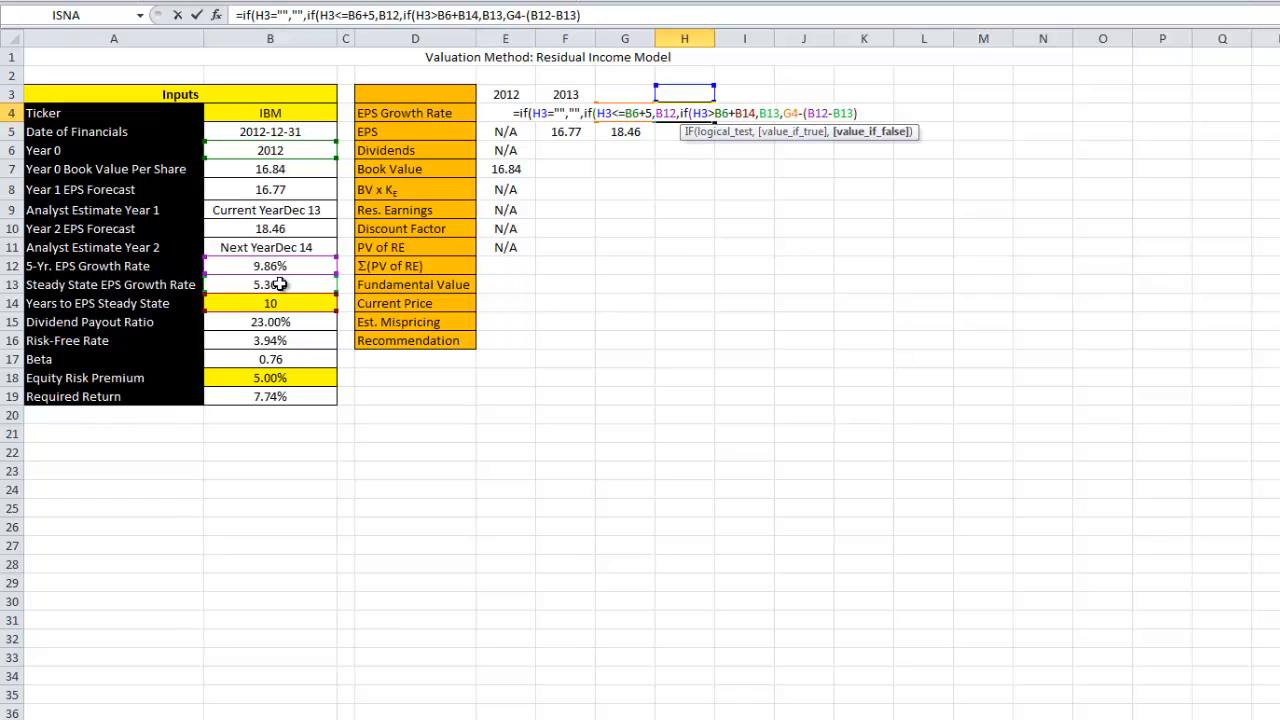
{"action": "type", "text": "/"}
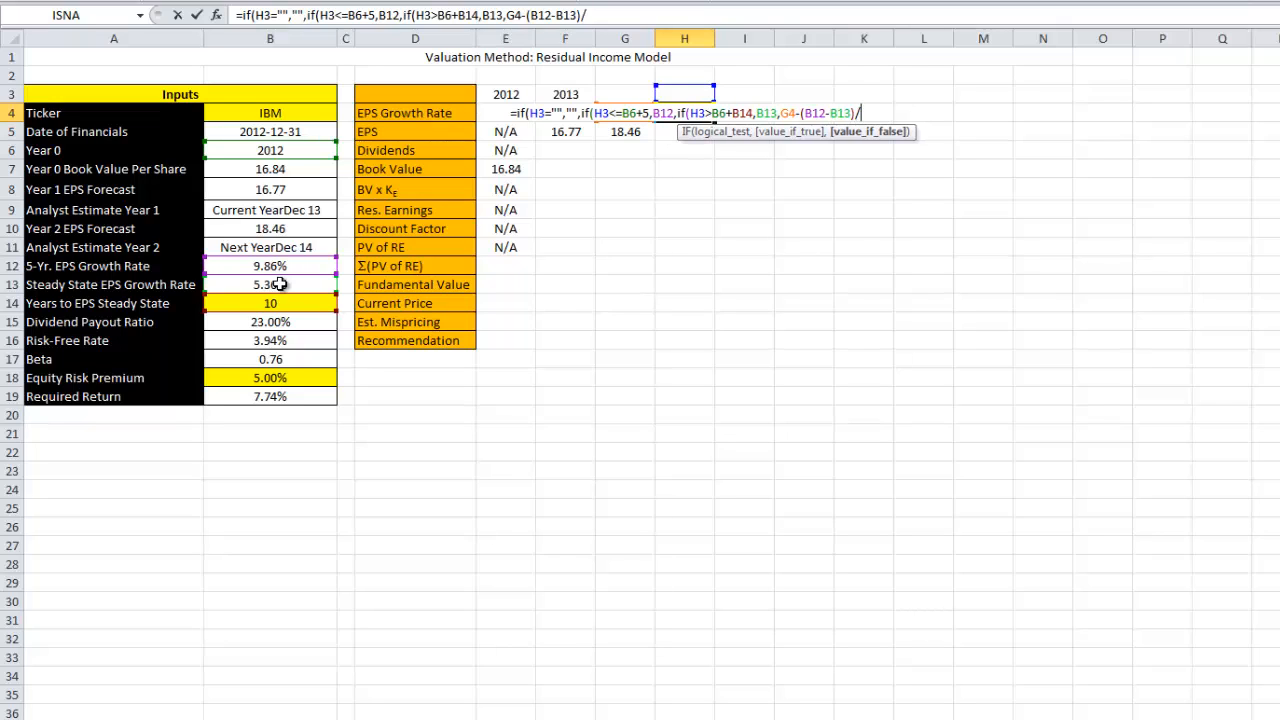
{"action": "type", "text": "("}
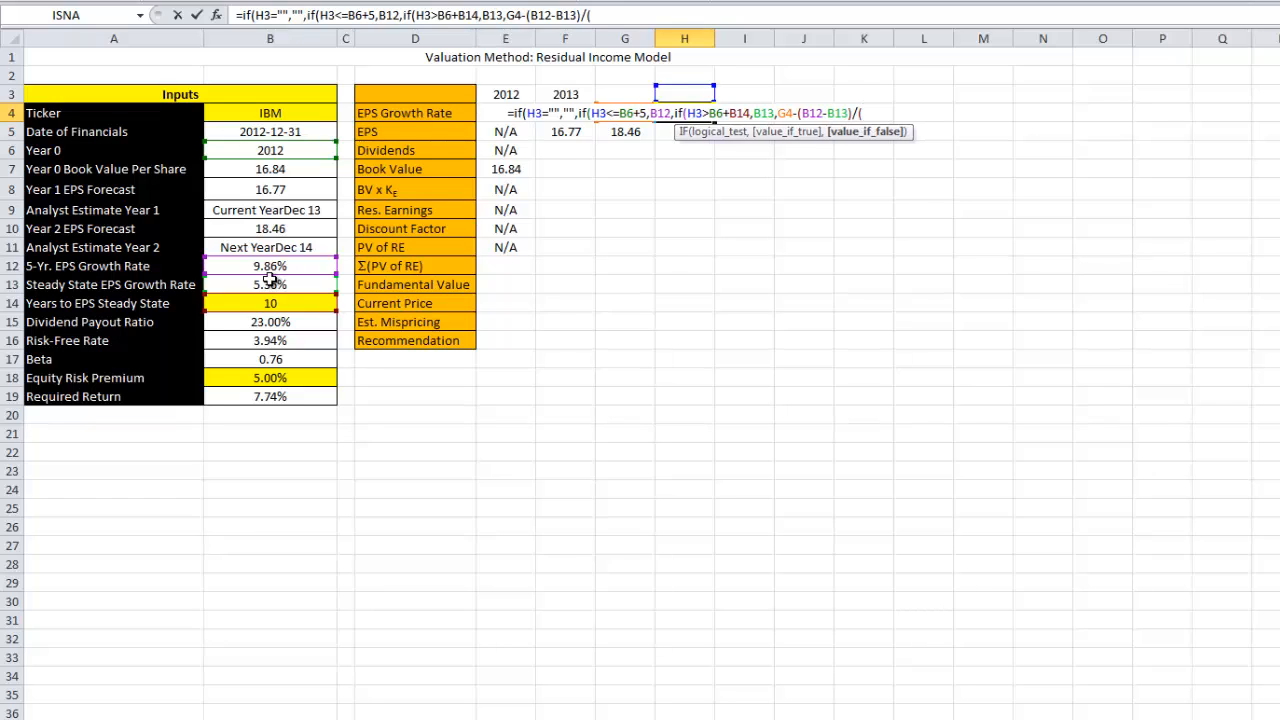
{"action": "left_click", "coordinate": [270, 303]}
{"action": "type", "text": "-"}
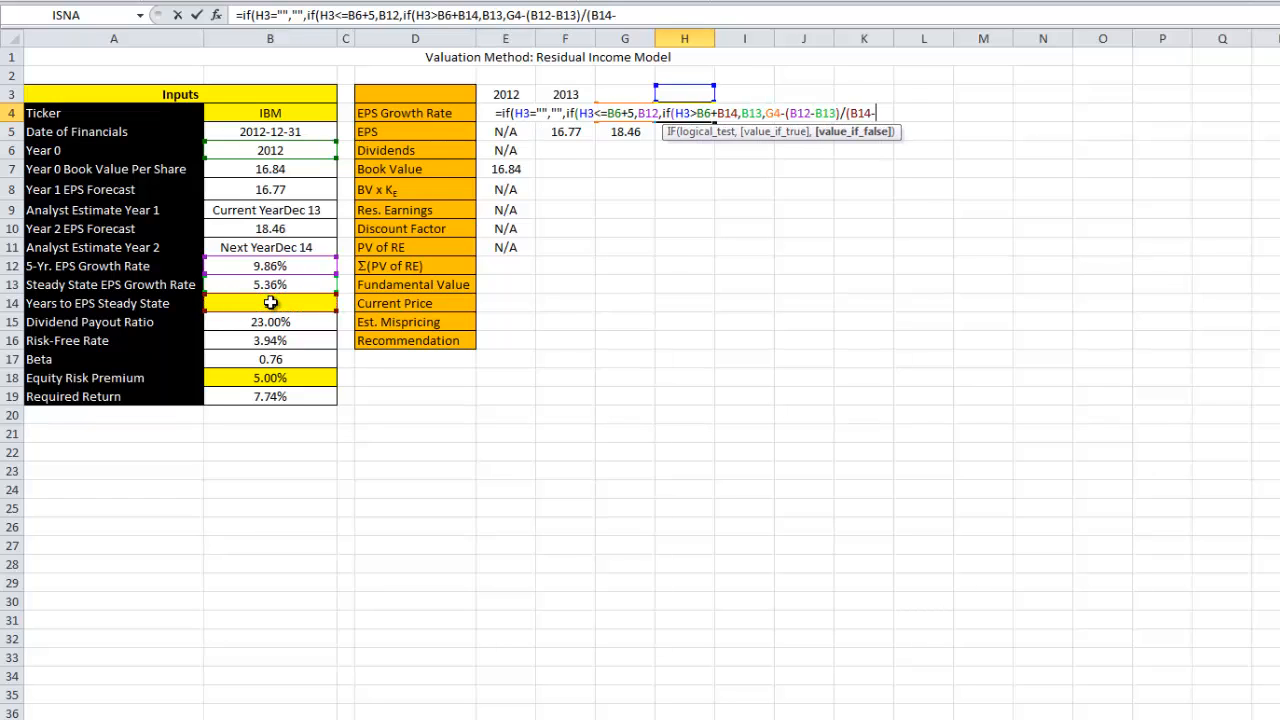
{"action": "type", "text": "5))))"}
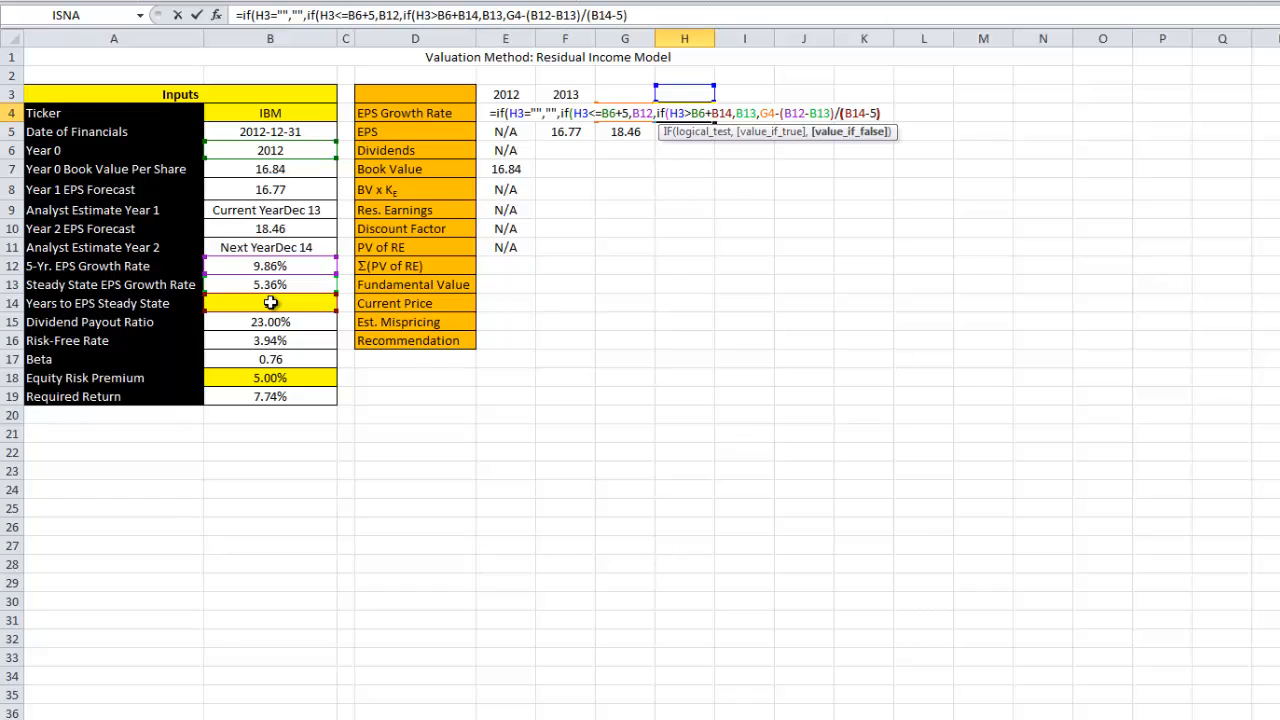
{"action": "key", "text": "ctrl+Return"}
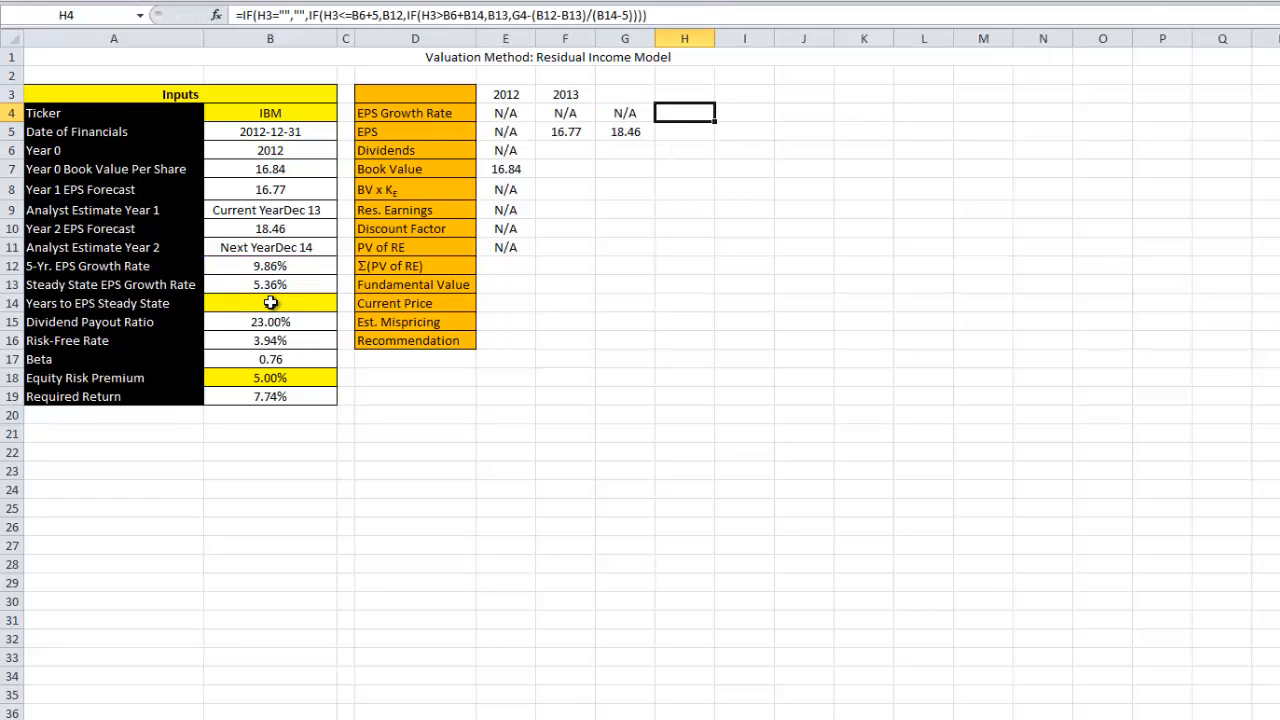
- In the H4 growth rate formula, make the references in the year tests and 5-year rate absolute: $B$6, $B$12, $B$6 and $B$14
{"action": "left_click", "coordinate": [366, 15]}
{"action": "key", "text": "F4"}
{"action": "left_click", "coordinate": [418, 15]}
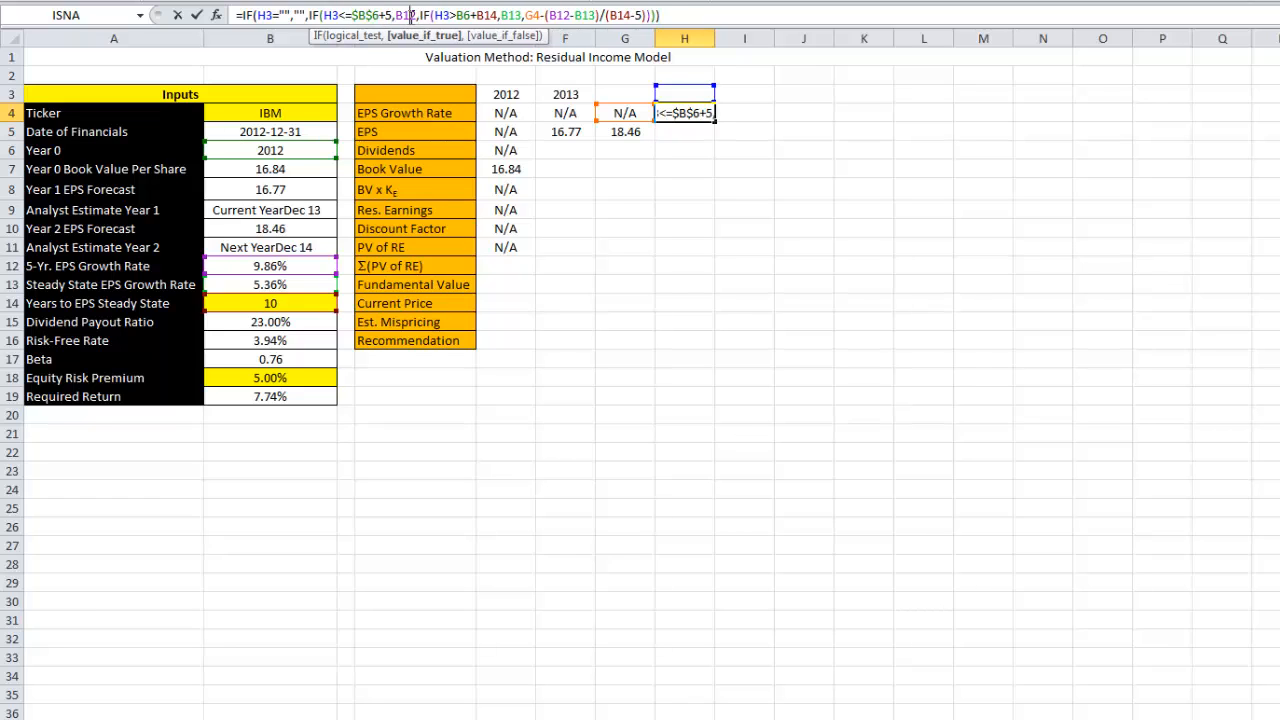
{"action": "key", "text": "F4"}
{"action": "left_click", "coordinate": [474, 15]}
{"action": "key", "text": "F4"}
{"action": "left_click", "coordinate": [516, 15]}
{"action": "key", "text": "F4"}
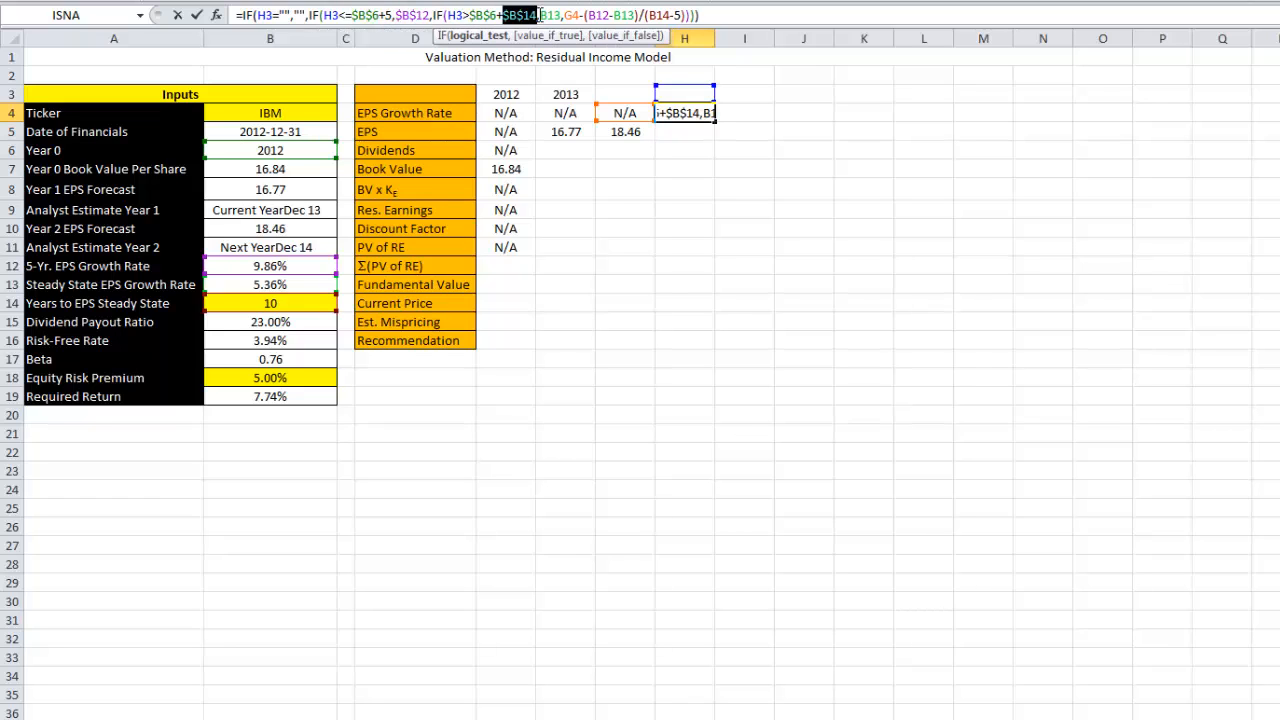
- Make the remaining input references in H4 absolute, giving $B$13,G4-($B$12-$B$13)/($B$14-5), and enter the formula
{"action": "left_click", "coordinate": [548, 15]}
{"action": "key", "text": "F4"}
{"action": "left_click", "coordinate": [612, 15]}
{"action": "key", "text": "F4"}
{"action": "left_click", "coordinate": [645, 15]}
{"action": "key", "text": "F4"}
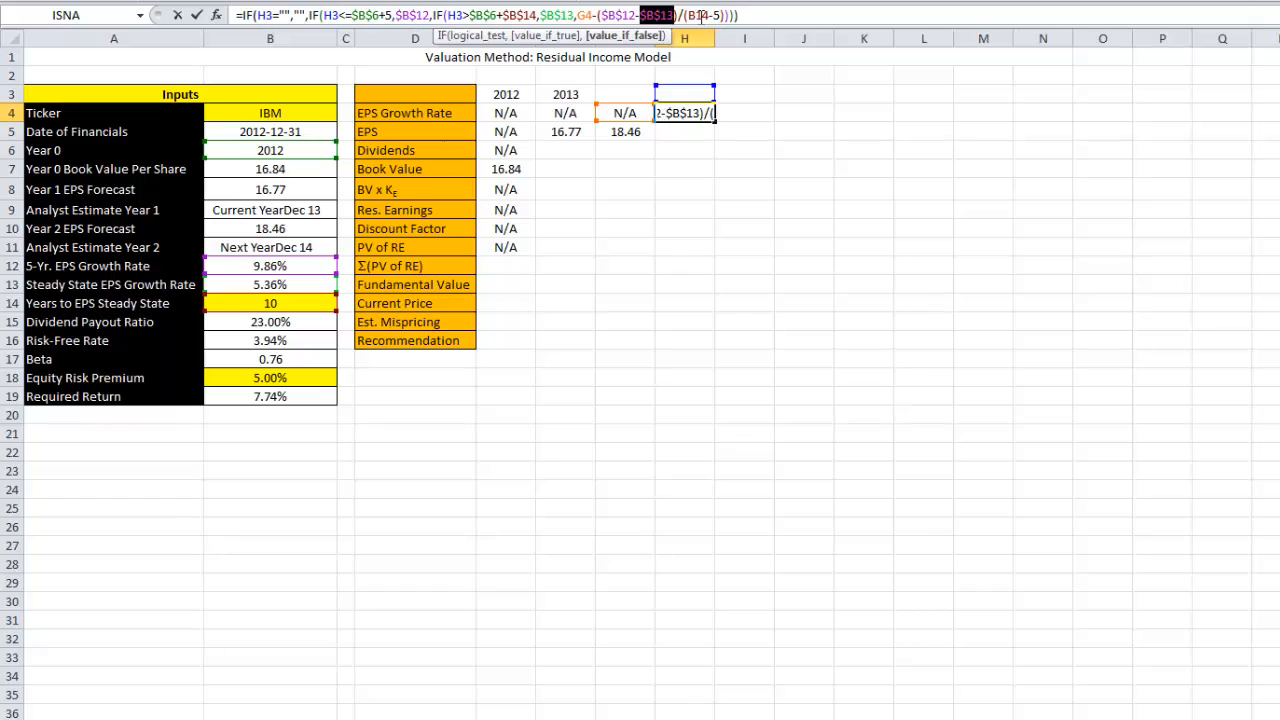
{"action": "left_click", "coordinate": [703, 15]}
{"action": "key", "text": "F4"}
{"action": "key", "text": "ctrl+Return"}
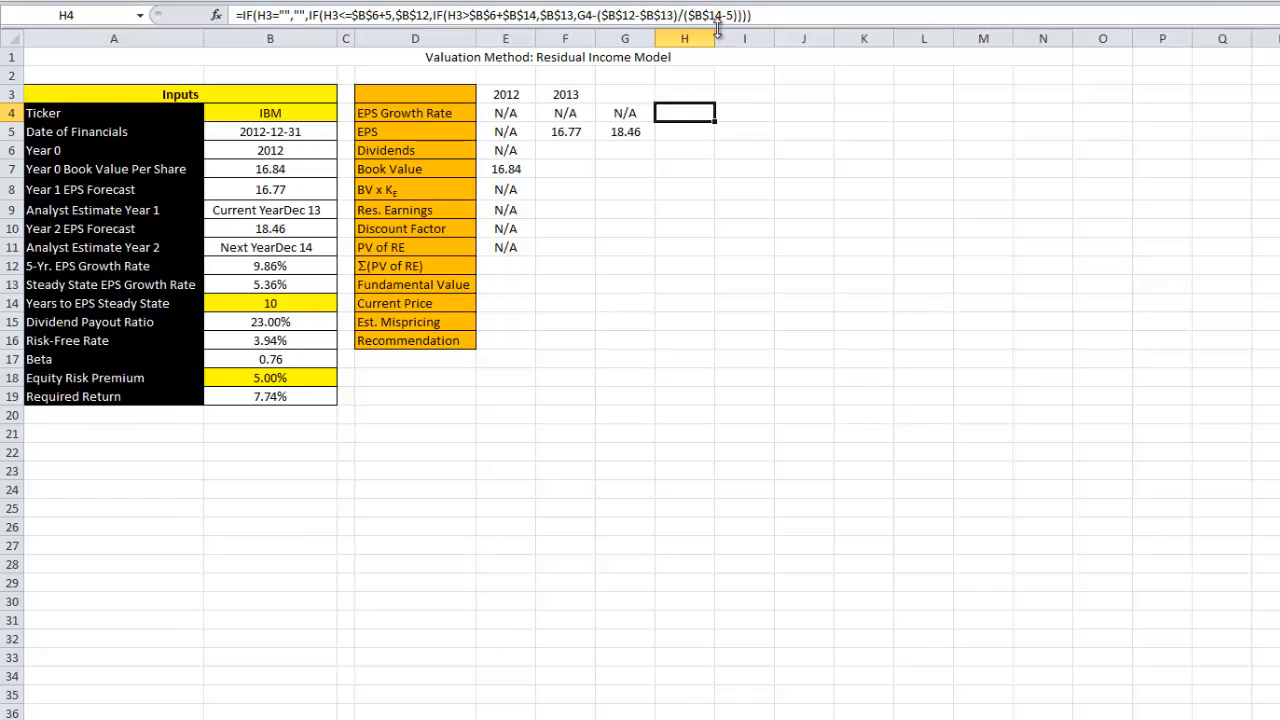
- Enter the EPS formula =IF(H3="","",G5*(1+H4)) in H5 to grow the prior year's EPS
{"action": "left_click", "coordinate": [687, 133]}
{"action": "type", "text": "=if("}
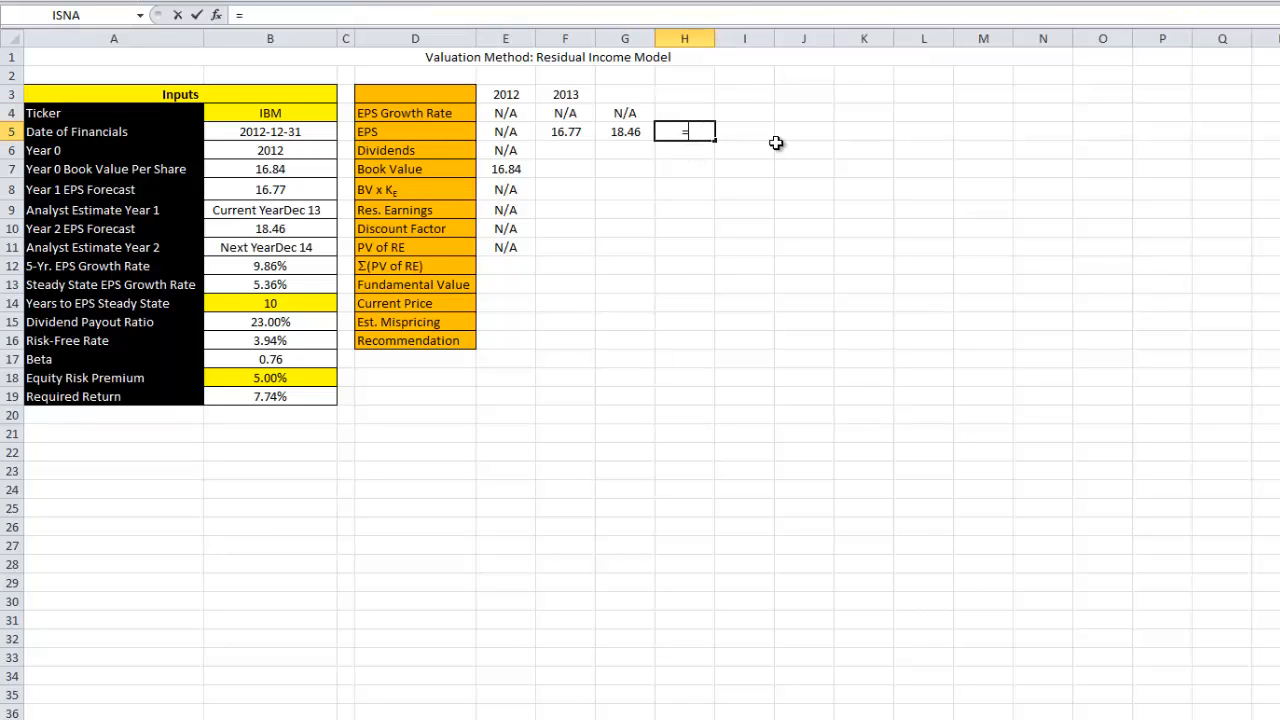
{"action": "key", "text": "Up"}
{"action": "key", "text": "Up"}
{"action": "type", "text": "=\"\",\"\","}
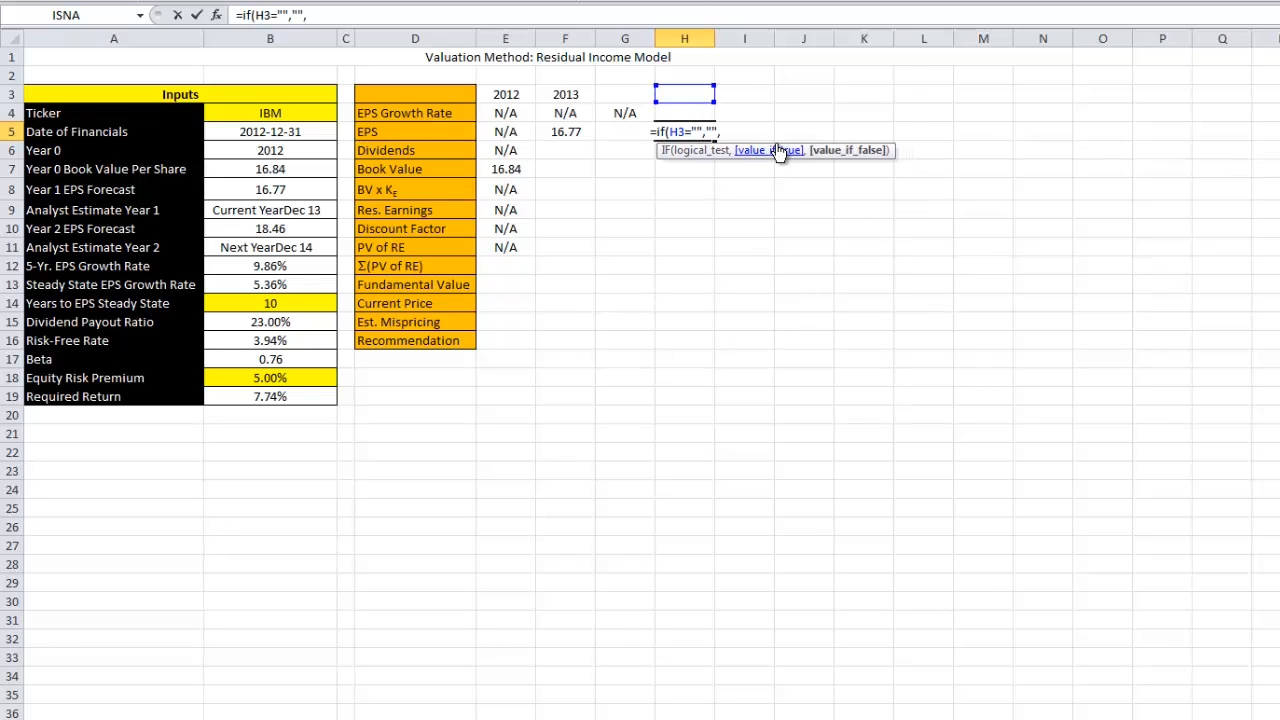
{"action": "key", "text": "Left"}
{"action": "type", "text": "*(1+"}
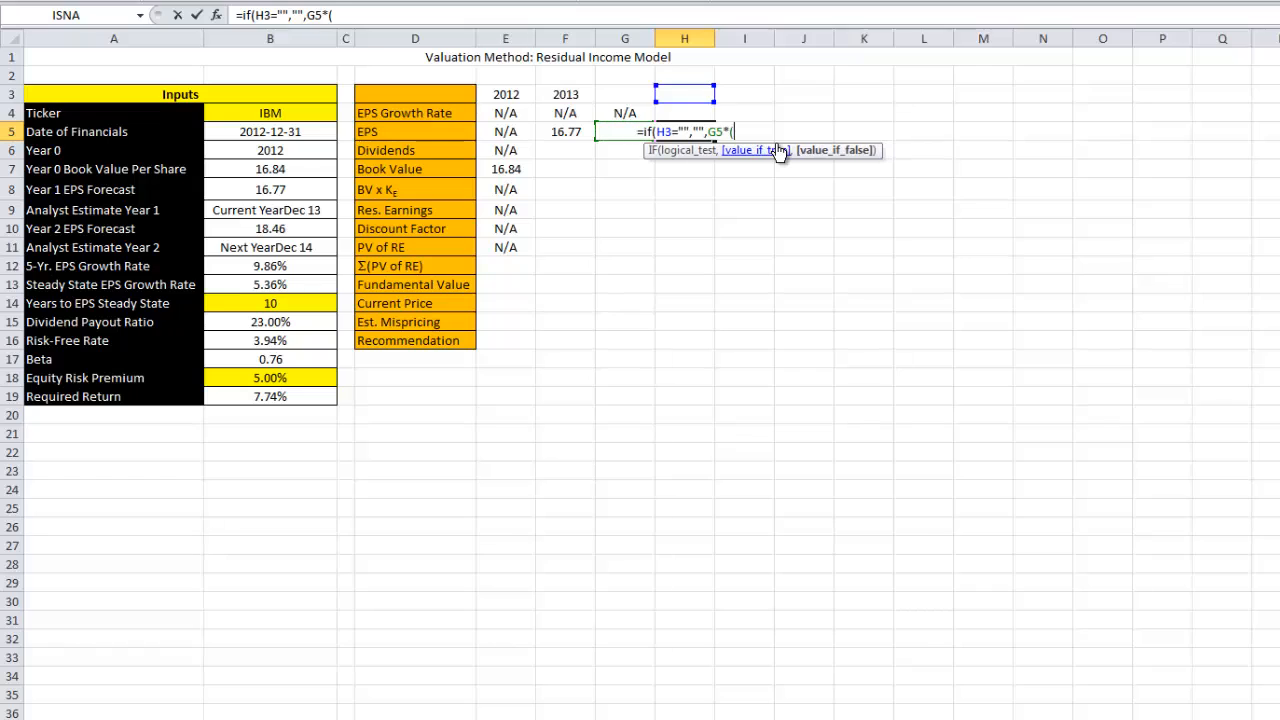
{"action": "key", "text": "Up"}
{"action": "type", "text": "))"}
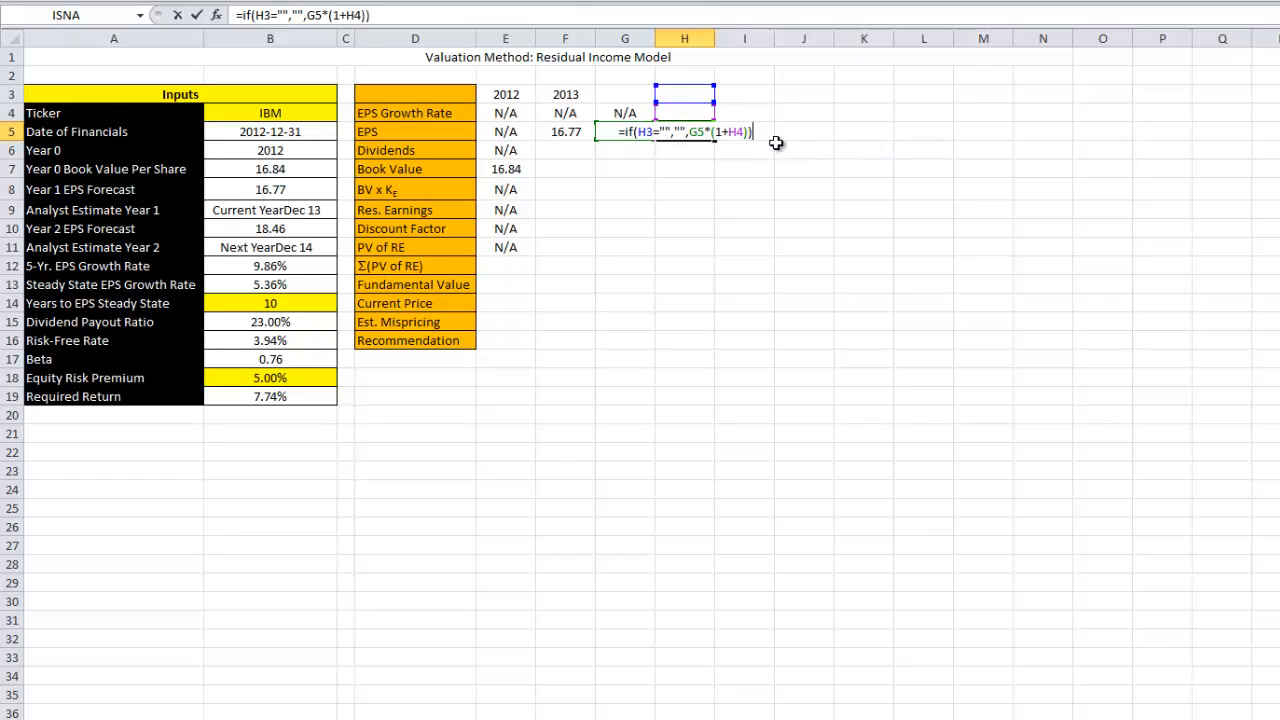
{"action": "key", "text": "Return"}
- Enter the Dividends formula =IF(F3="","",F5*B15) in F6, multiplying EPS by the Dividend Payout Ratio
{"action": "key", "text": "Left"}
{"action": "key", "text": "Left"}
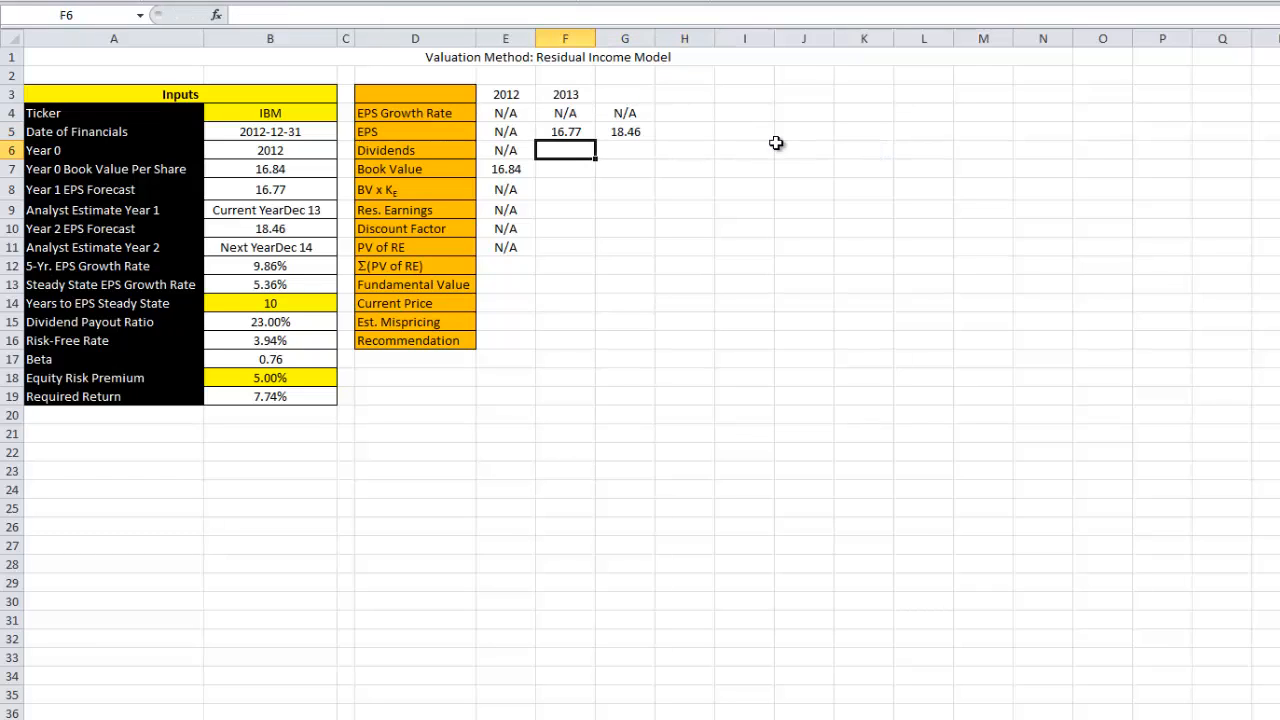
{"action": "type", "text": "=if("}
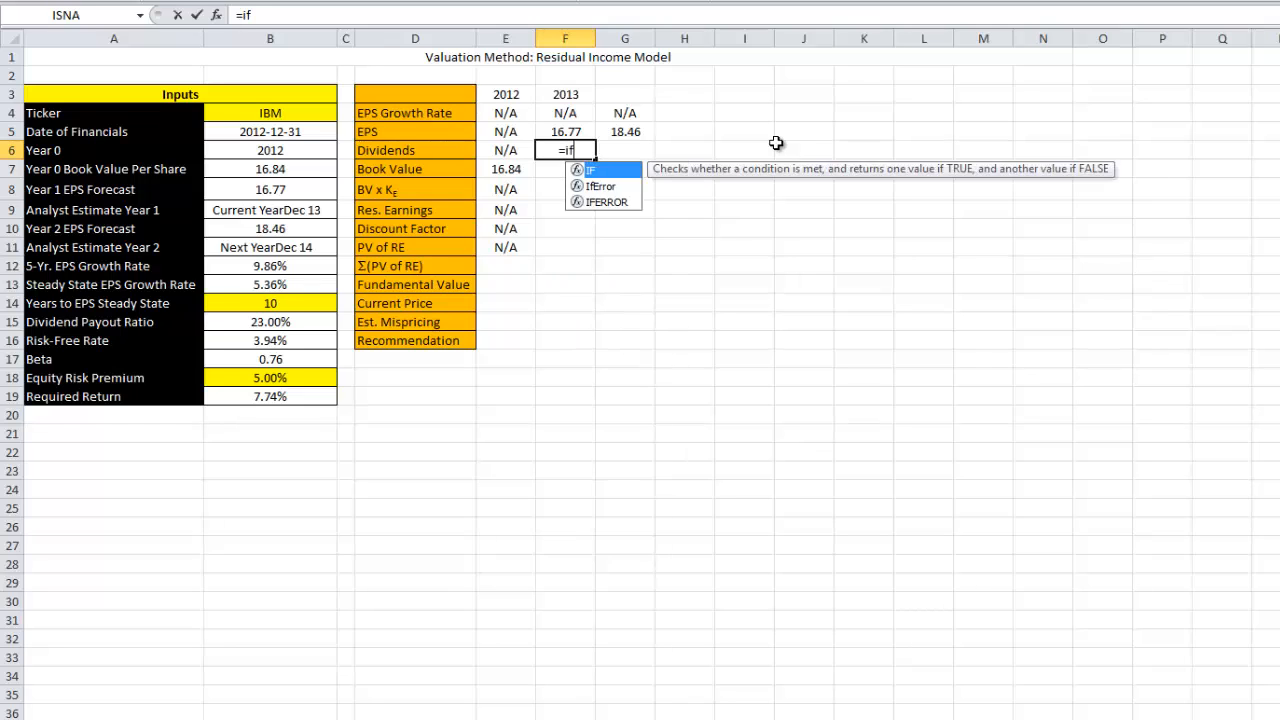
{"action": "key", "text": "Up"}
{"action": "key", "text": "Up"}
{"action": "key", "text": "Up"}
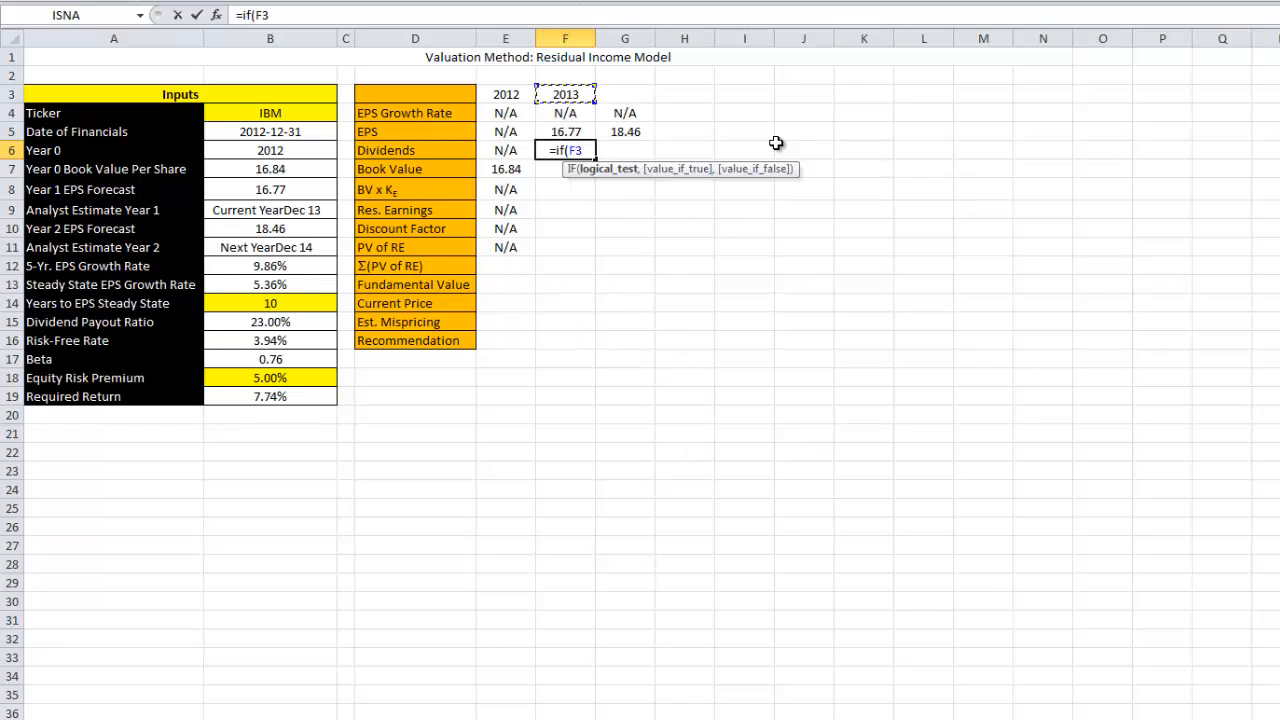
{"action": "type", "text": "="}
{"action": "type", "text": "\"\",\"\","}
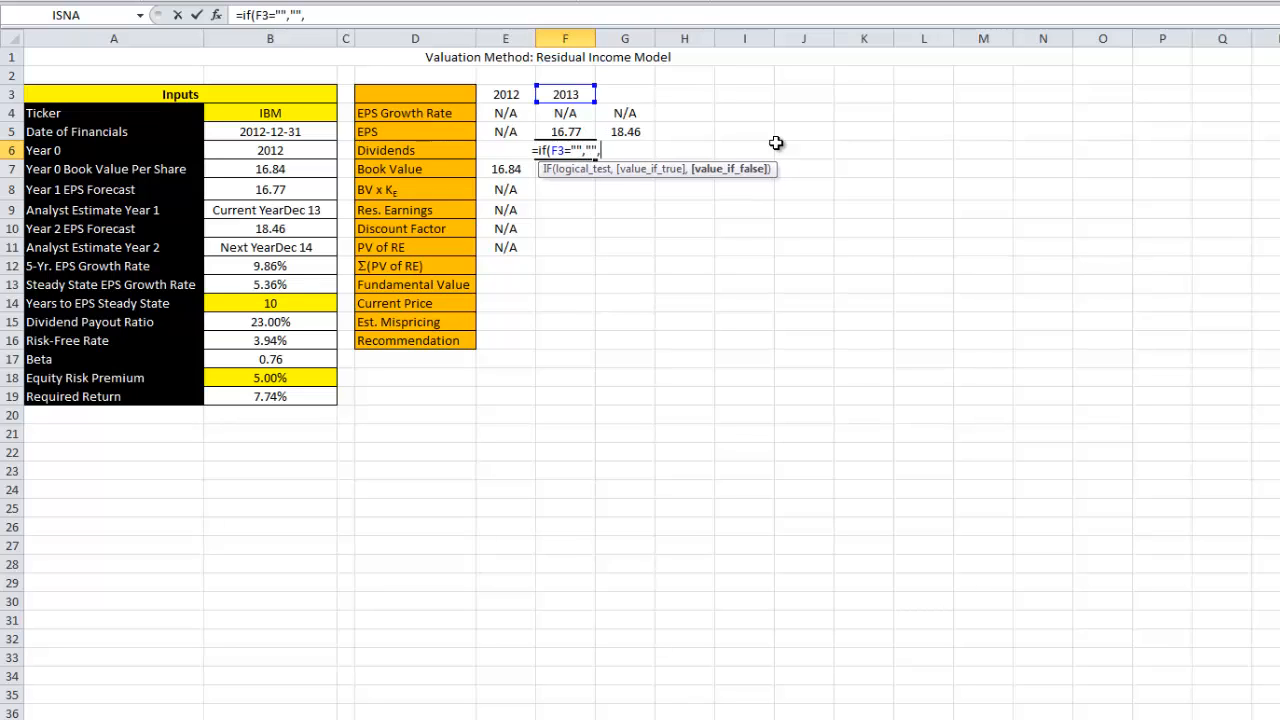
{"action": "key", "text": "Up"}
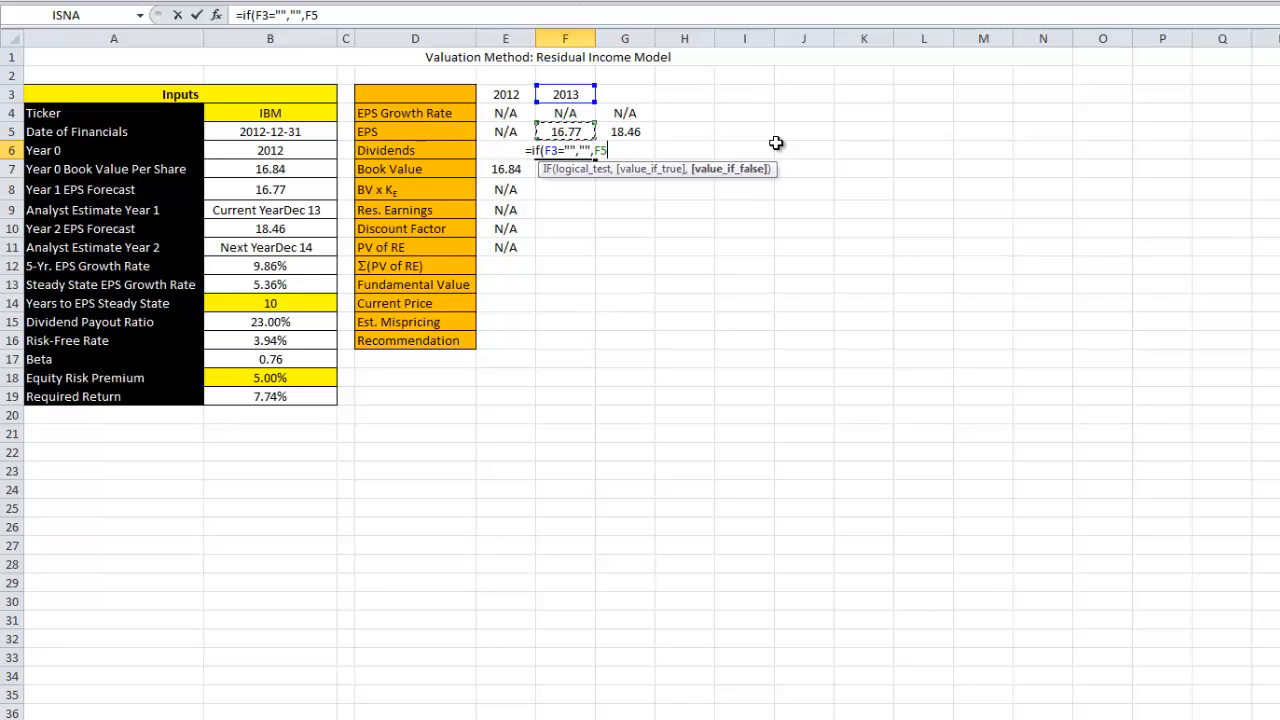
{"action": "type", "text": "*"}
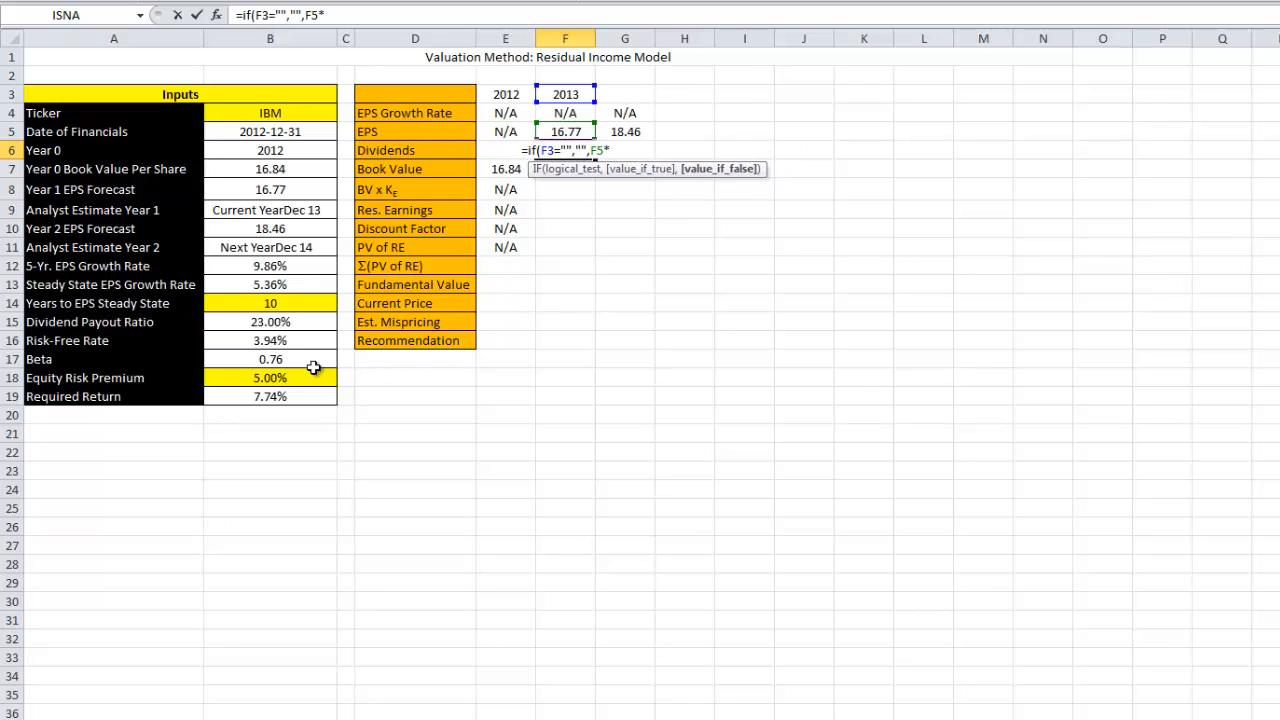
{"action": "left_click", "coordinate": [285, 322]}
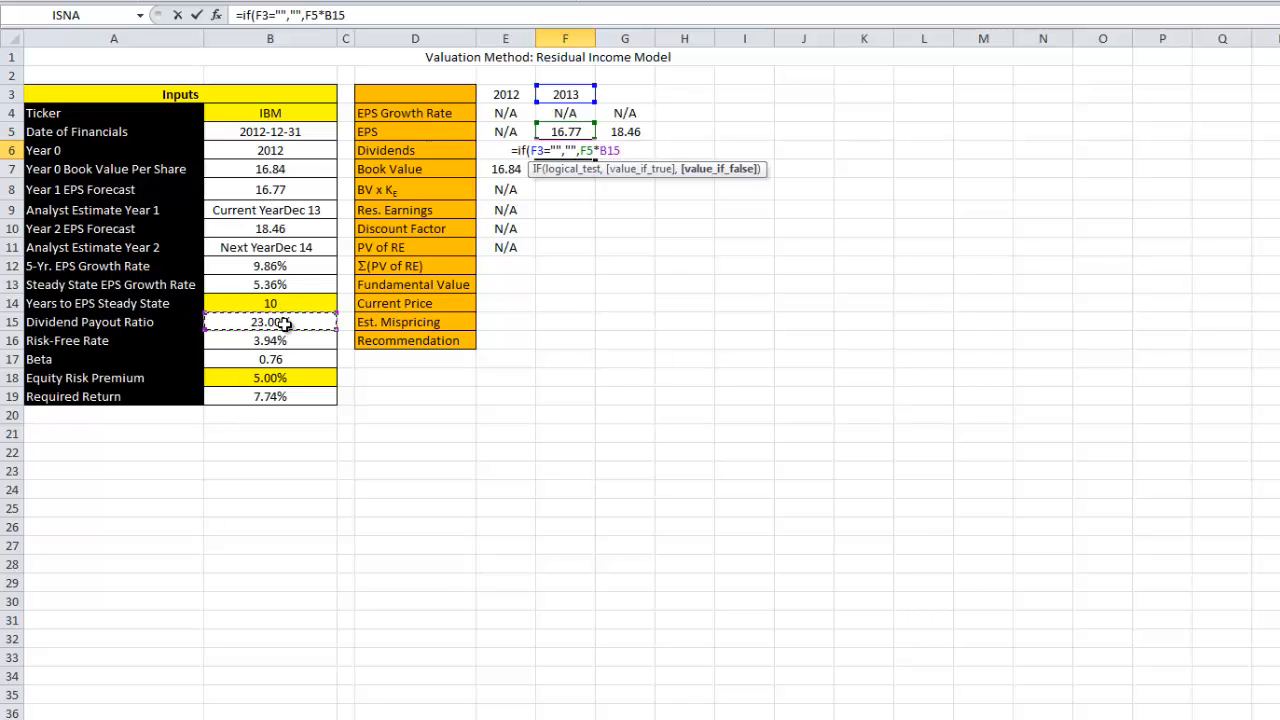
{"action": "type", "text": ")"}
{"action": "key", "text": "Return"}
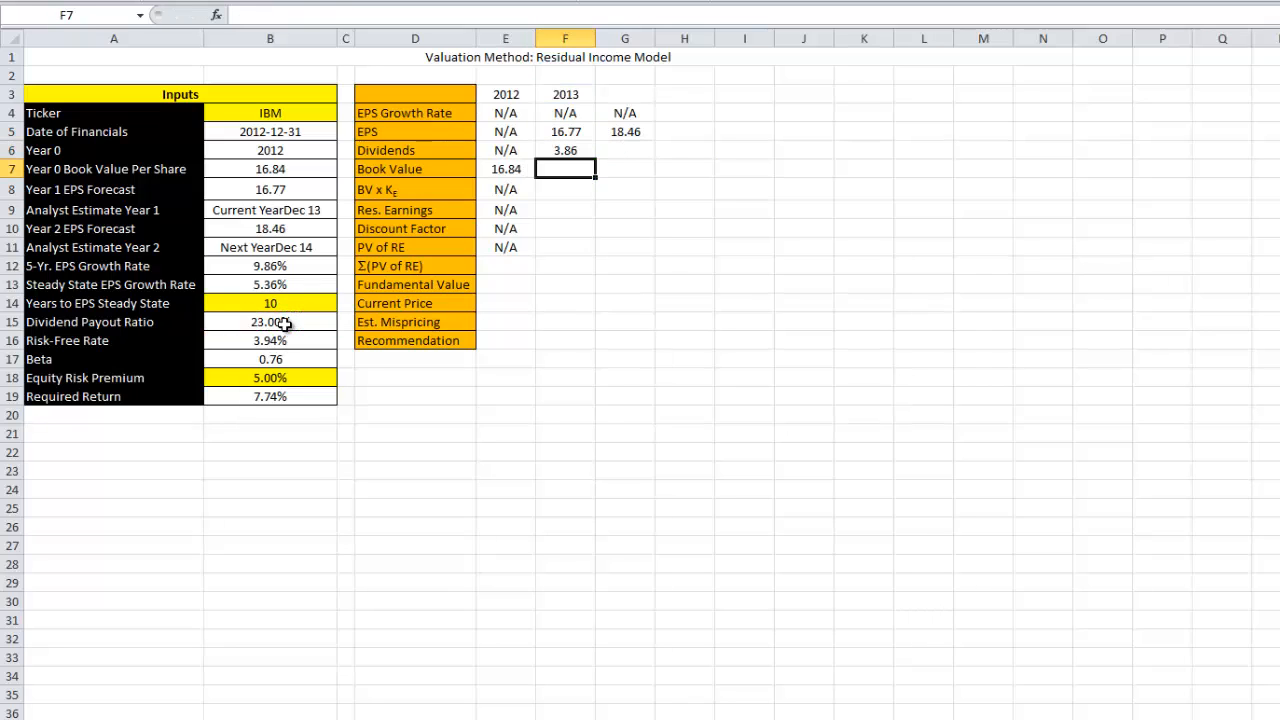
- Enter the Book Value formula =IF(F3="","",E7+F5-F6) in F7, adding EPS and subtracting dividends from the prior book value
{"action": "type", "text": "=if("}
{"action": "key", "text": "Up"}
{"action": "key", "text": "Up"}
{"action": "key", "text": "Up"}
{"action": "key", "text": "Up"}
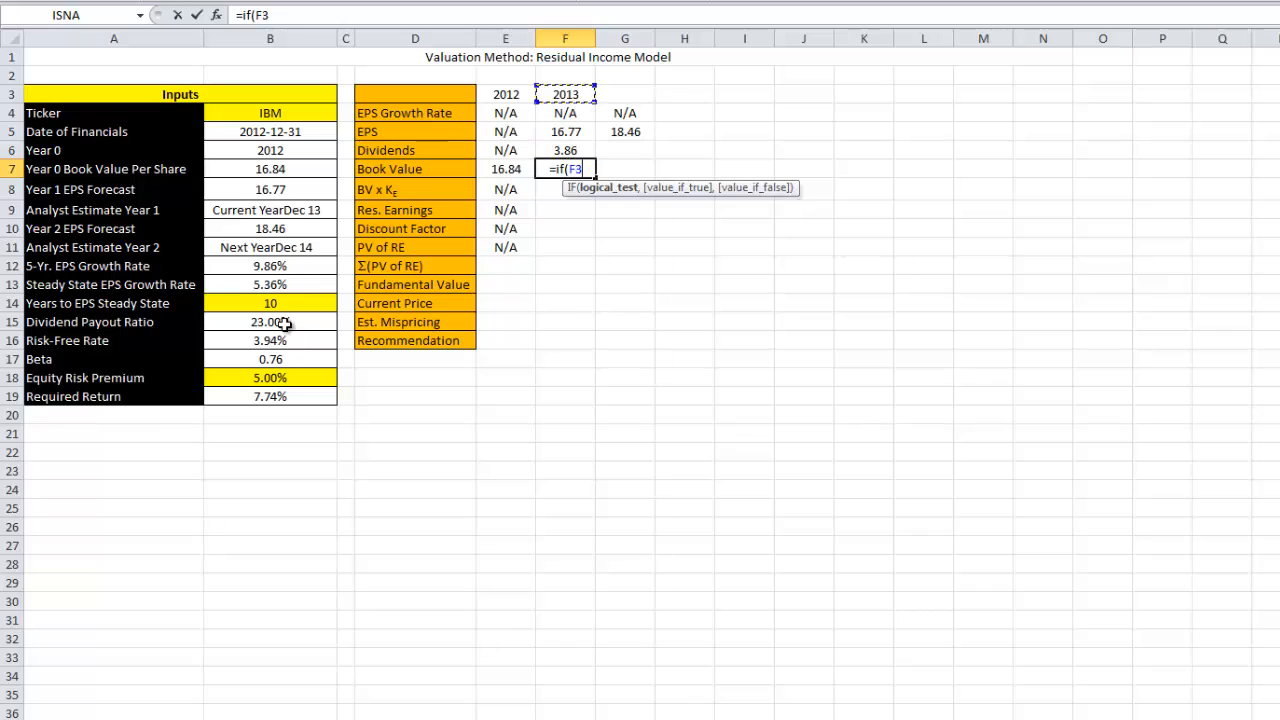
{"action": "type", "text": "=\"\",\"\","}
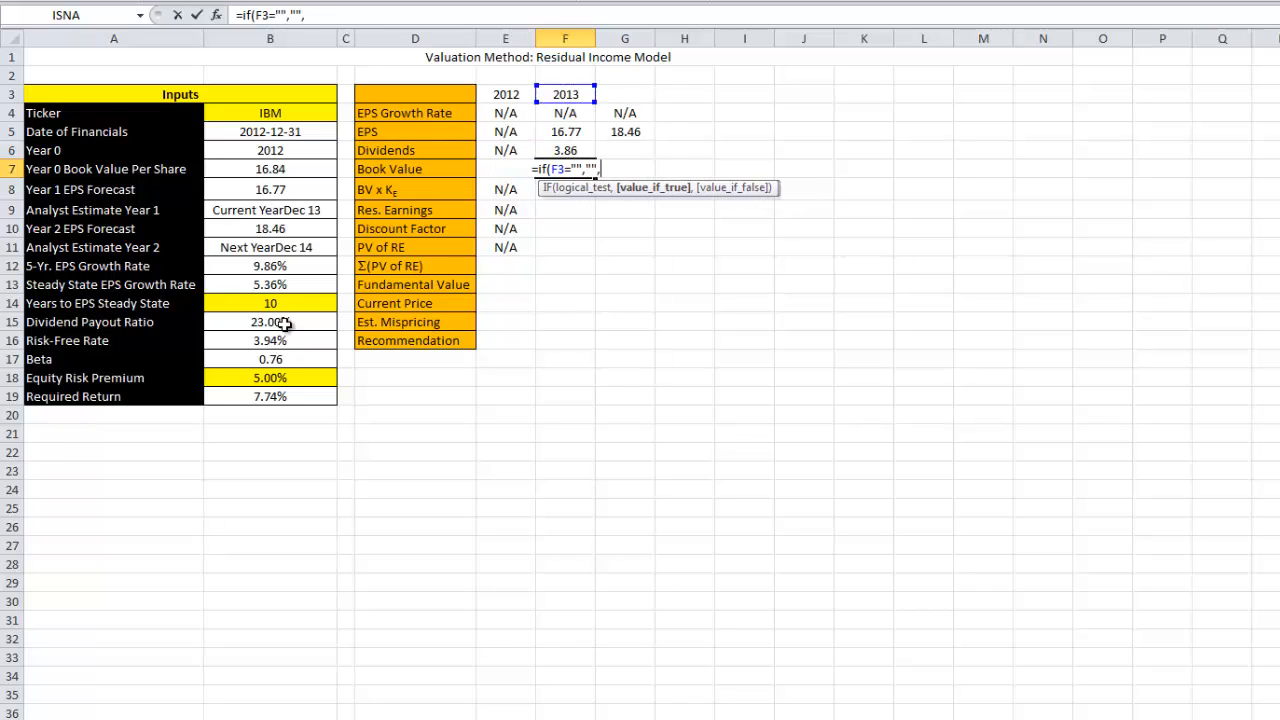
{"action": "key", "text": "Left"}
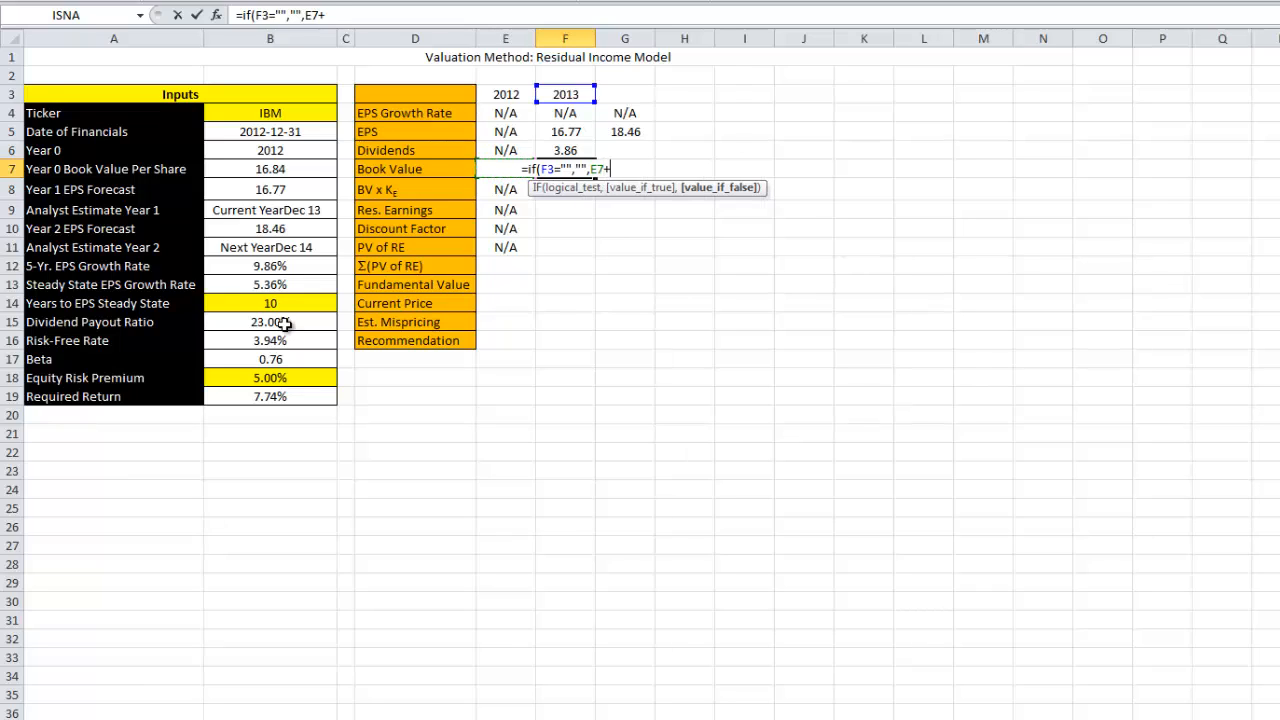
{"action": "type", "text": "+"}
{"action": "key", "text": "Up"}
{"action": "key", "text": "Up"}
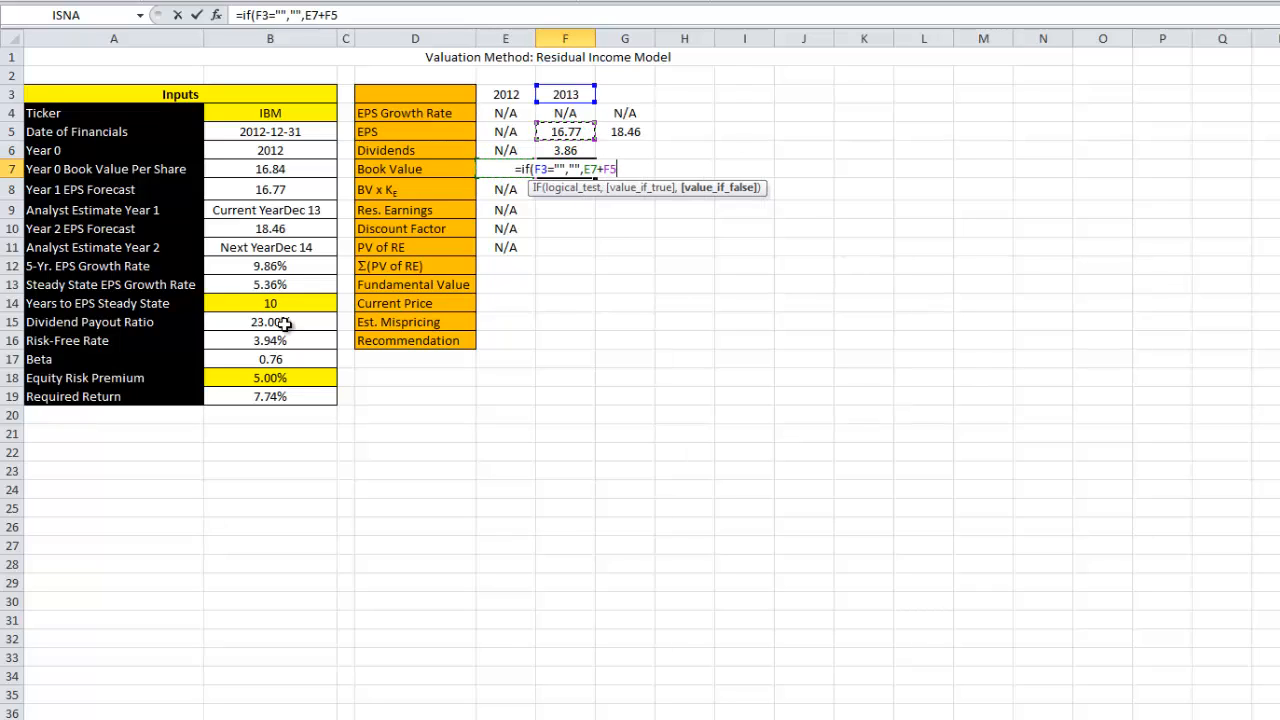
{"action": "type", "text": "-"}
{"action": "key", "text": "Up"}
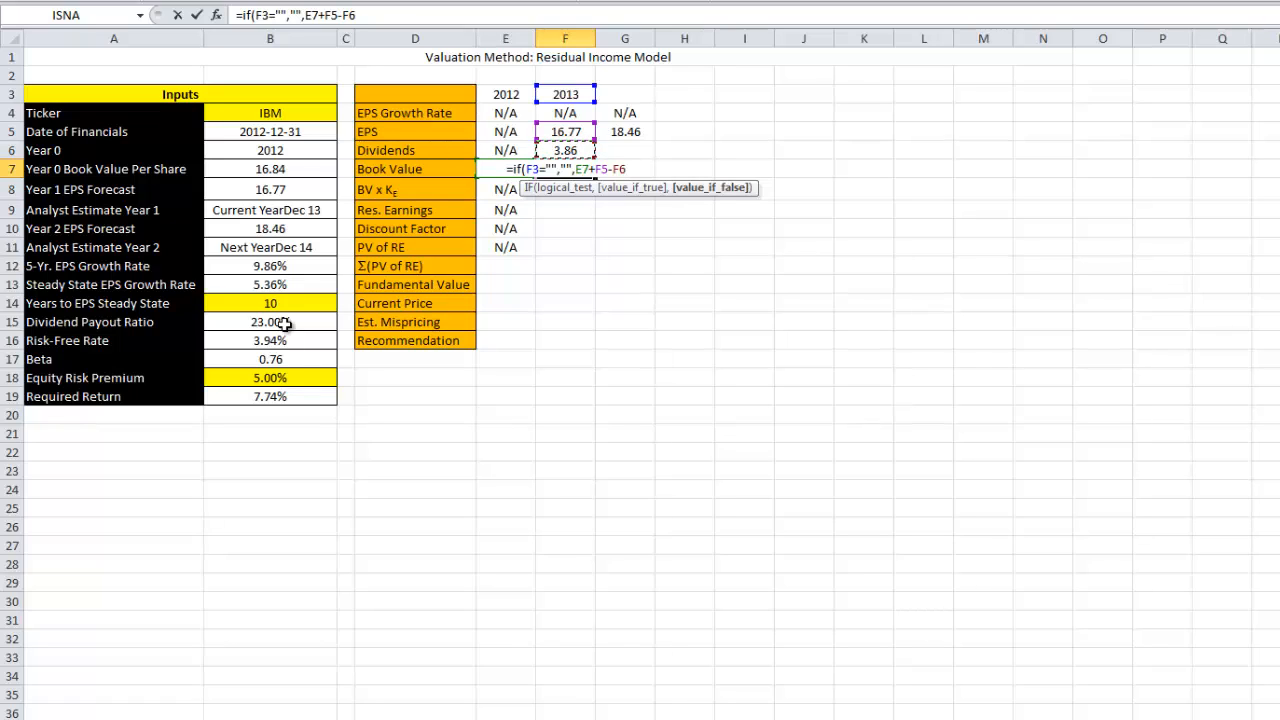
{"action": "type", "text": ")"}
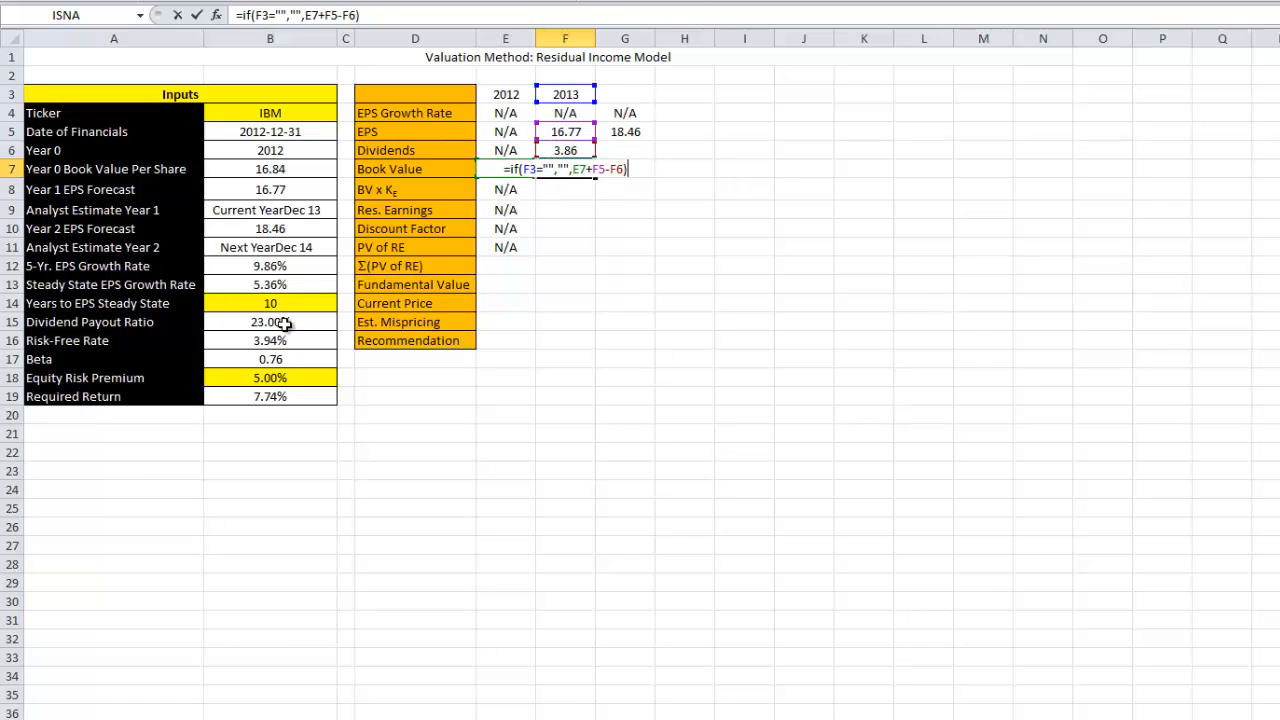
{"action": "key", "text": "Return"}
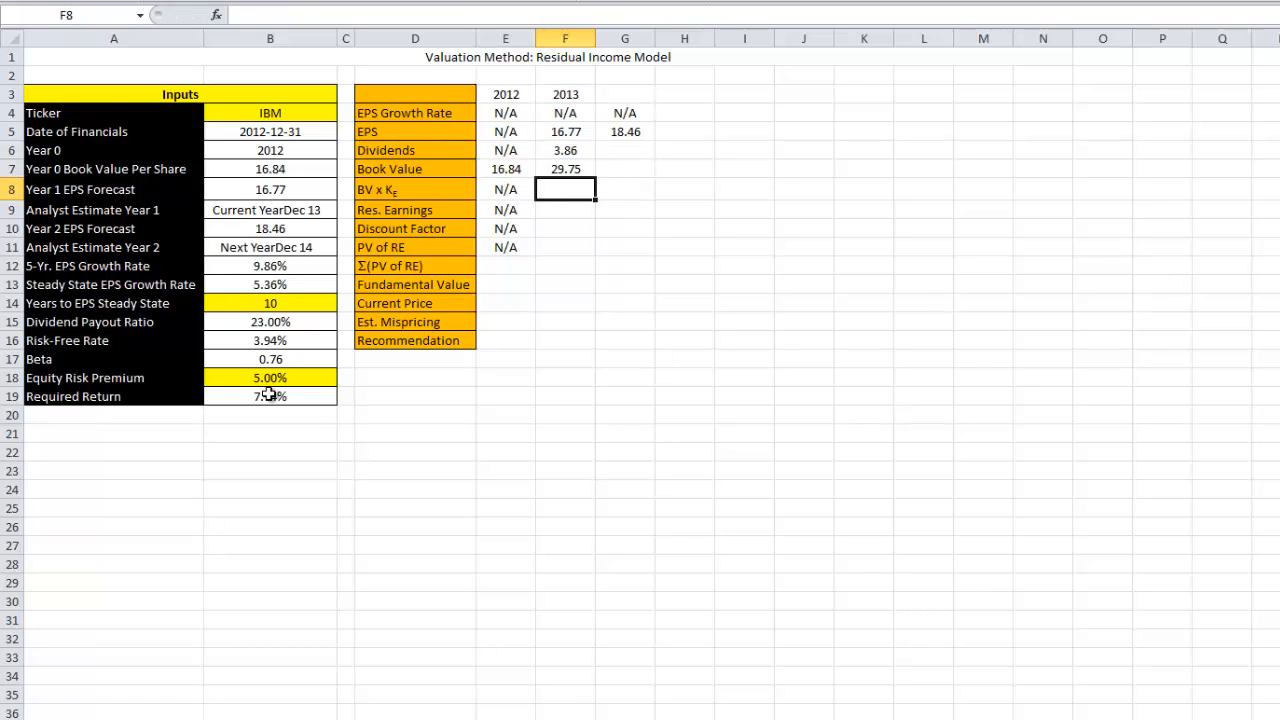
- Enter the BV x KE formula =IF(F3="","",E7*$B$19) in F8, multiplying the prior book value by the Required Return
{"action": "type", "text": "=if("}
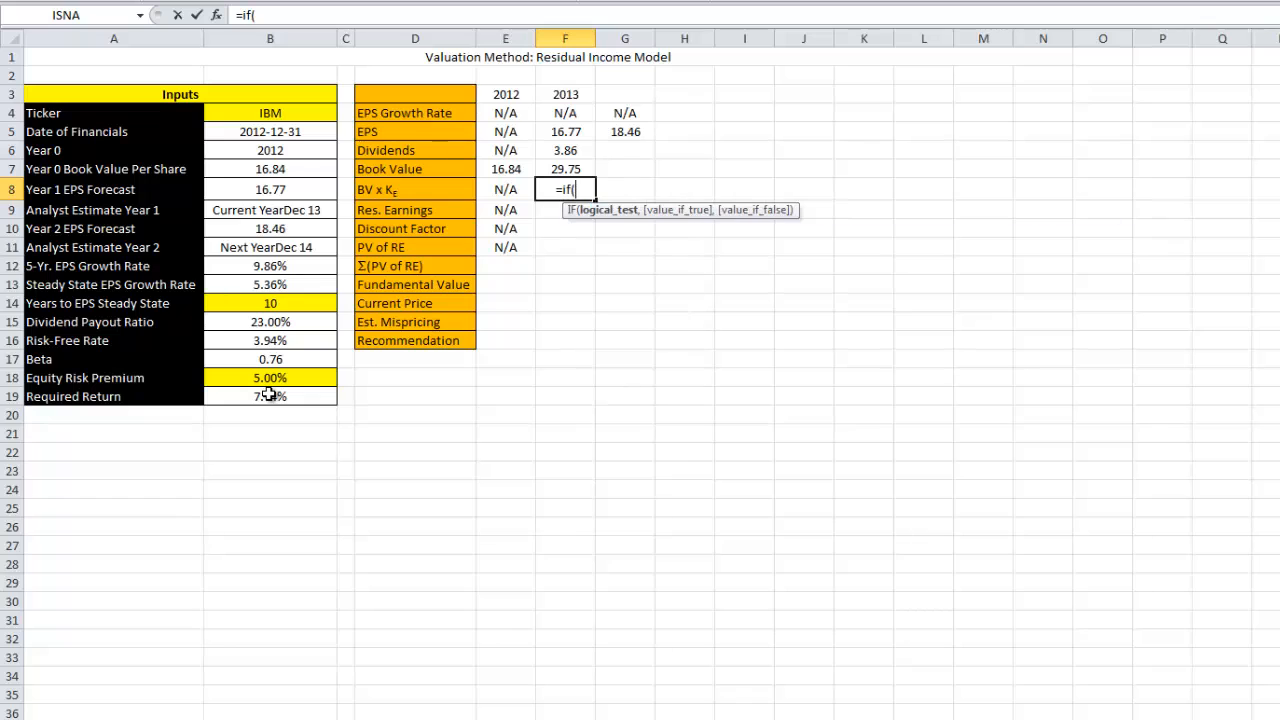
{"action": "key", "text": "Up"}
{"action": "key", "text": "Up"}
{"action": "key", "text": "Up"}
{"action": "key", "text": "Up"}
{"action": "key", "text": "Up"}
{"action": "type", "text": "=\"\",\"\""}
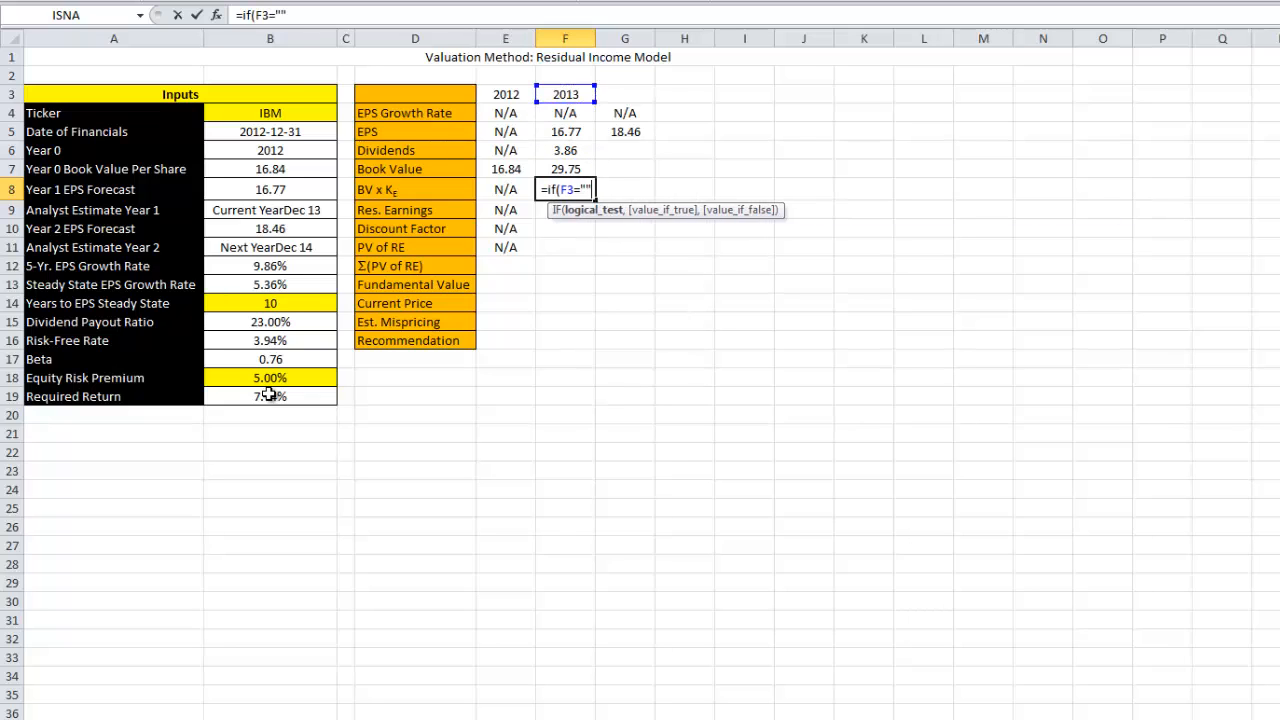
{"action": "type", "text": ","}
{"action": "key", "text": "Up"}
{"action": "key", "text": "Left"}
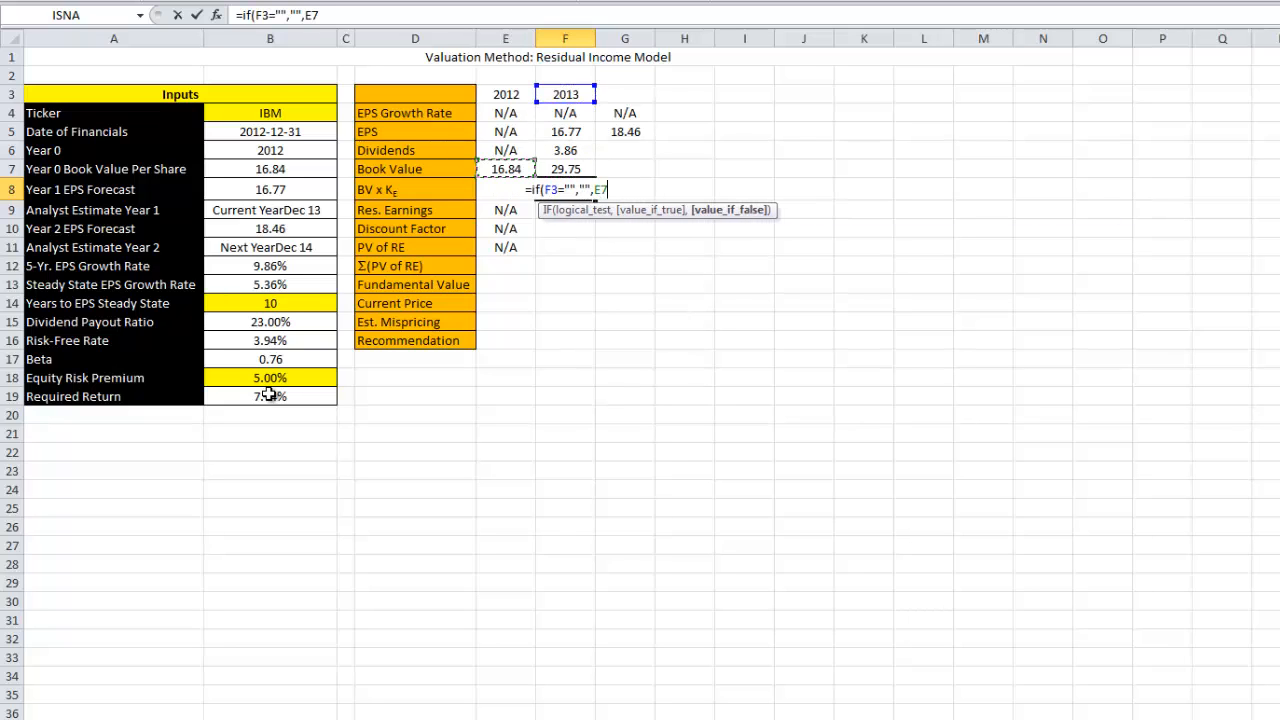
{"action": "type", "text": "*"}
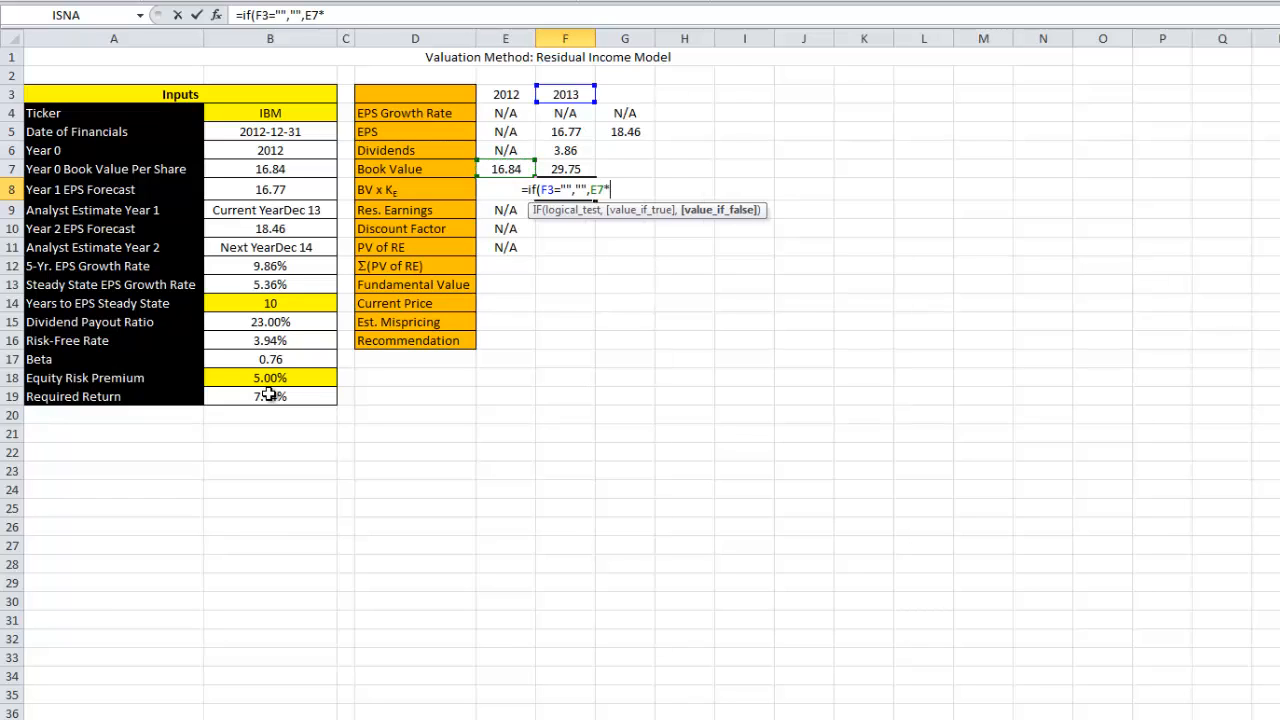
{"action": "left_click", "coordinate": [260, 399]}
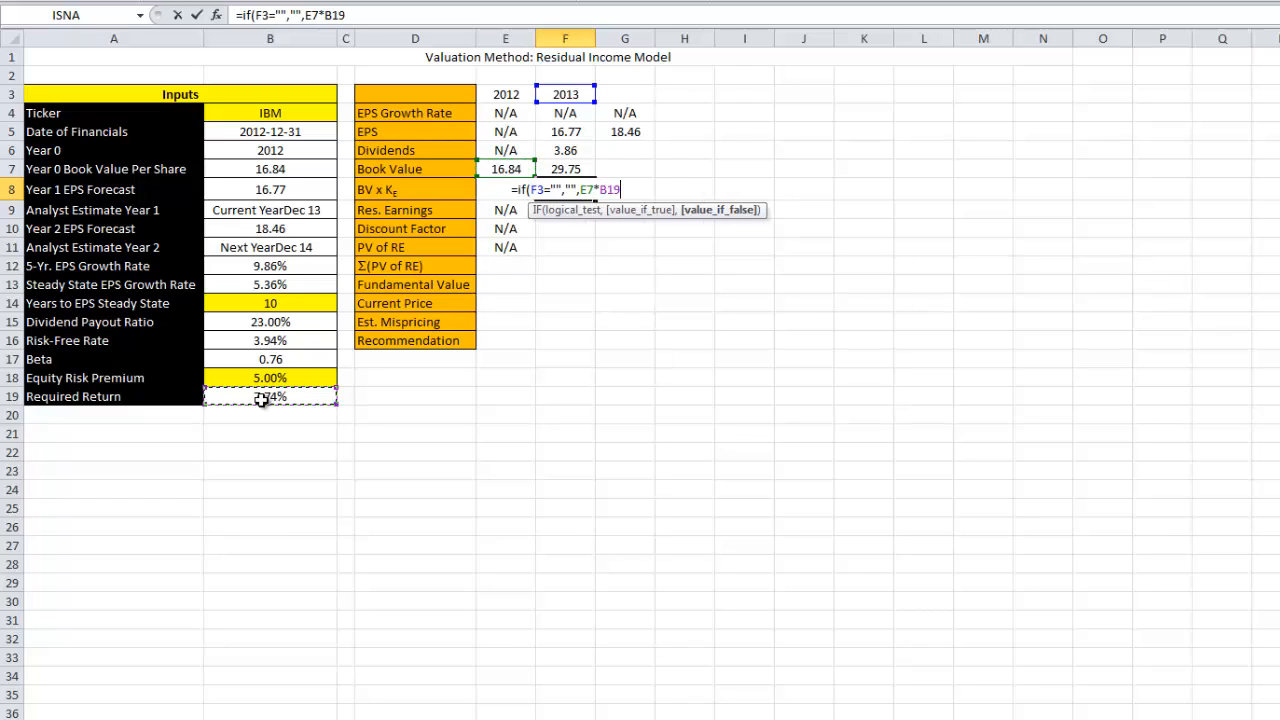
{"action": "key", "text": "F4"}
{"action": "type", "text": ")"}
{"action": "key", "text": "Return"}
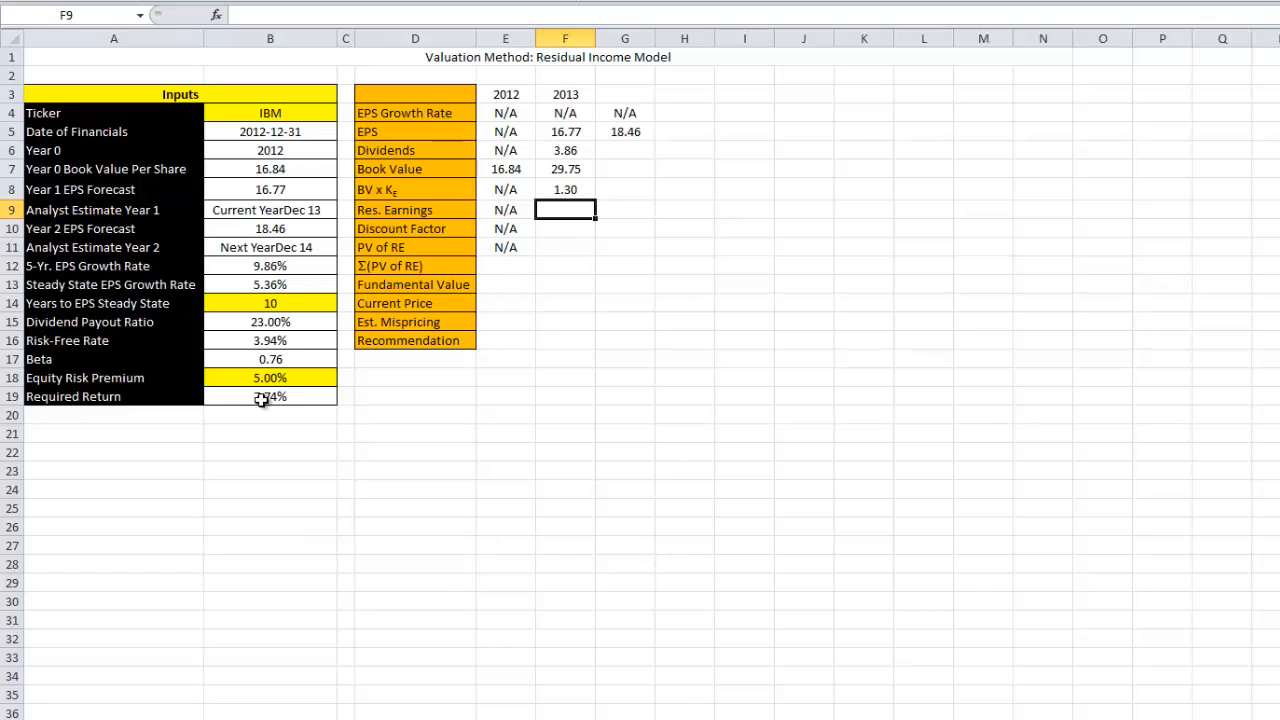
- Enter the Res. Earnings formula =IF(F3="","",IF(F5-F8<0,0,F5-F8)) in F9, flooring negative residual earnings at zero
{"action": "type", "text": "=if("}
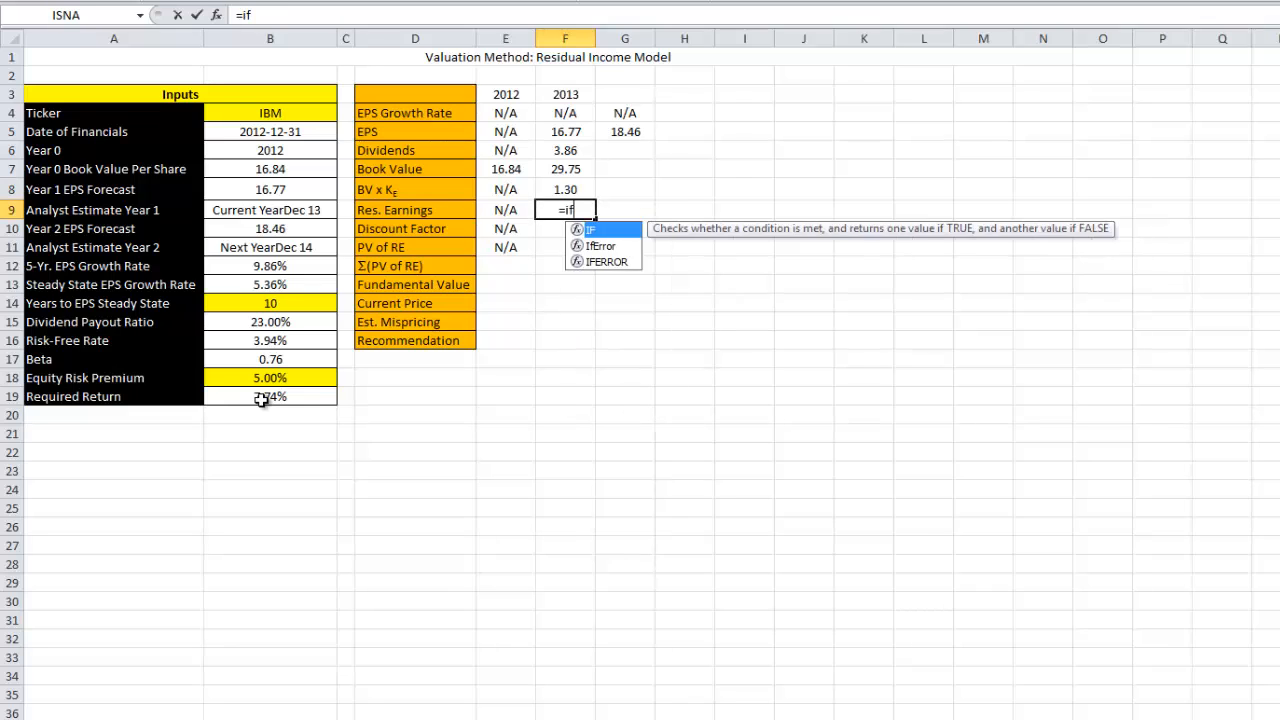
{"action": "key", "text": "Up"}
{"action": "key", "text": "Up"}
{"action": "key", "text": "Up"}
{"action": "key", "text": "Up"}
{"action": "key", "text": "Up"}
{"action": "key", "text": "Up"}
{"action": "type", "text": "="}
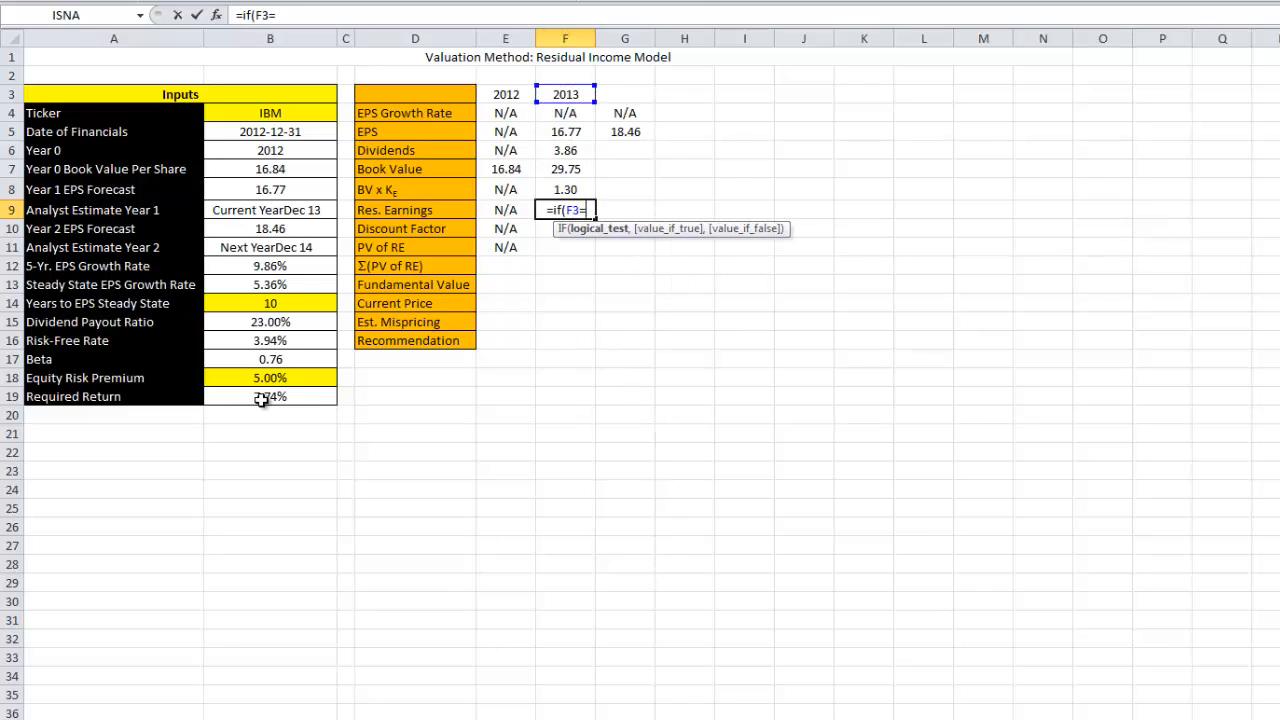
{"action": "type", "text": "\"\",\"\",if("}
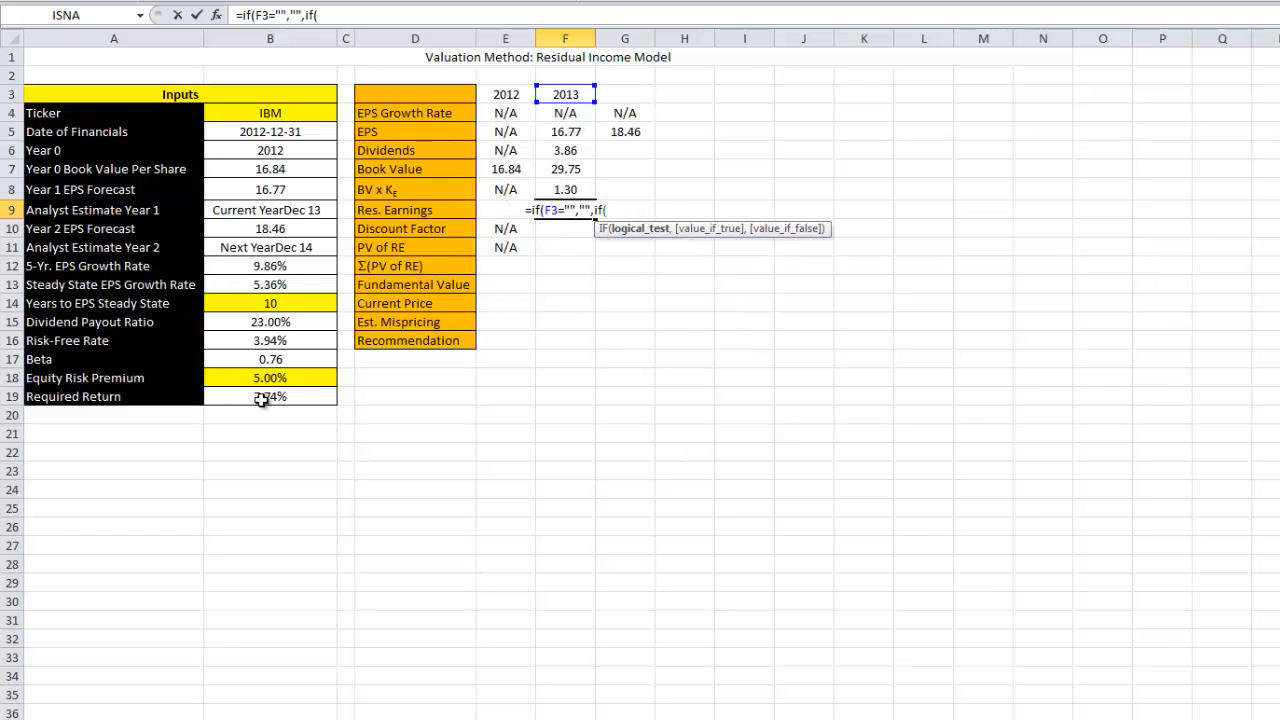
{"action": "key", "text": "Up"}
{"action": "key", "text": "Up"}
{"action": "key", "text": "Up"}
{"action": "key", "text": "Up"}
{"action": "type", "text": "-"}
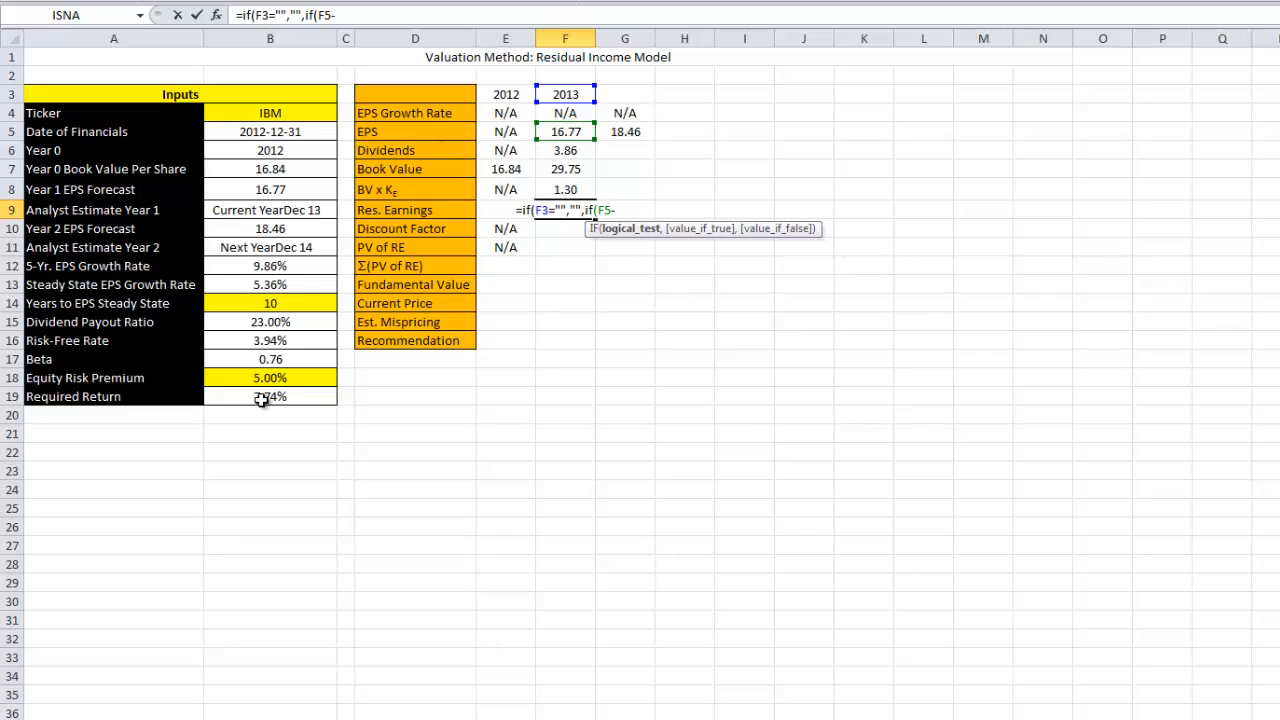
{"action": "key", "text": "Up"}
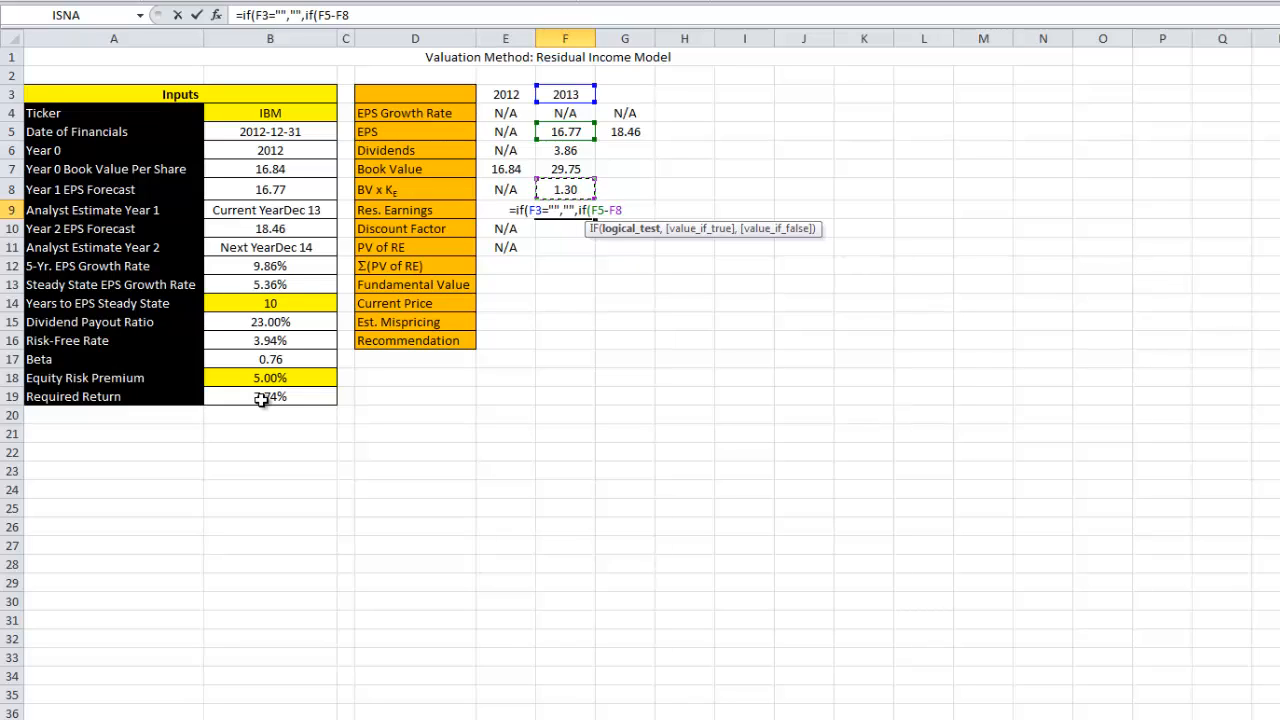
{"action": "type", "text": "<"}
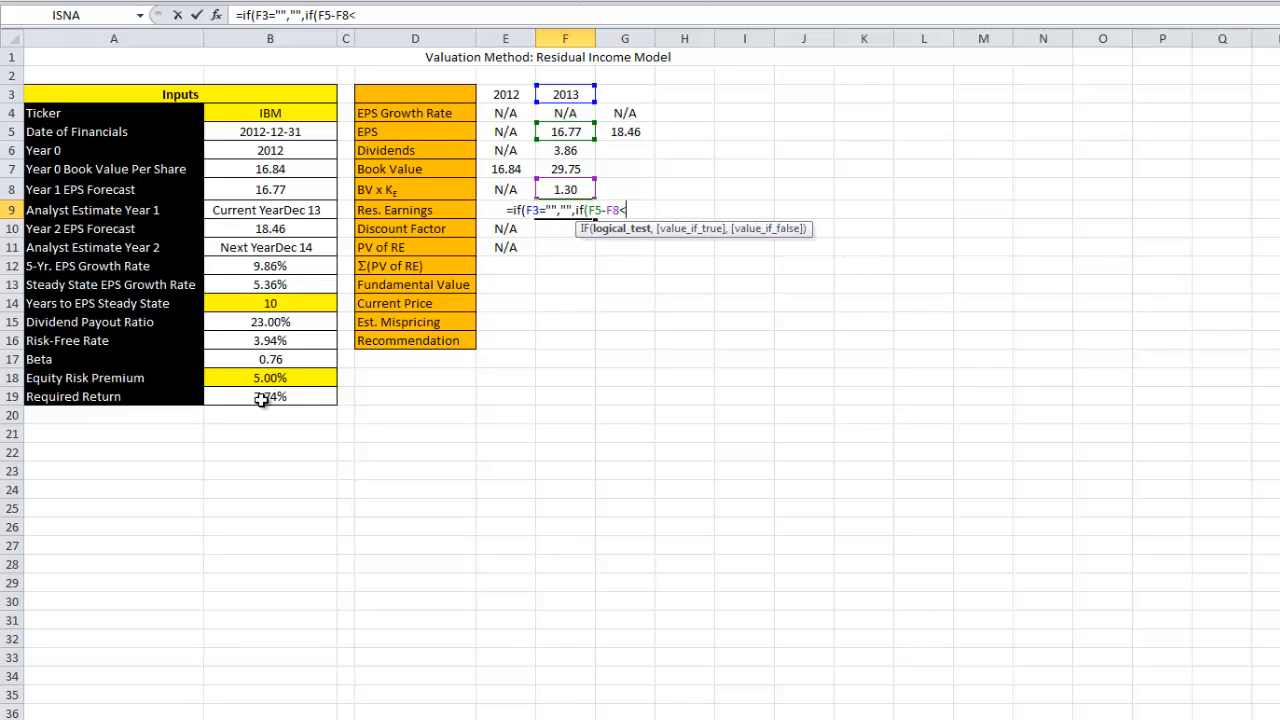
{"action": "type", "text": "0,0"}
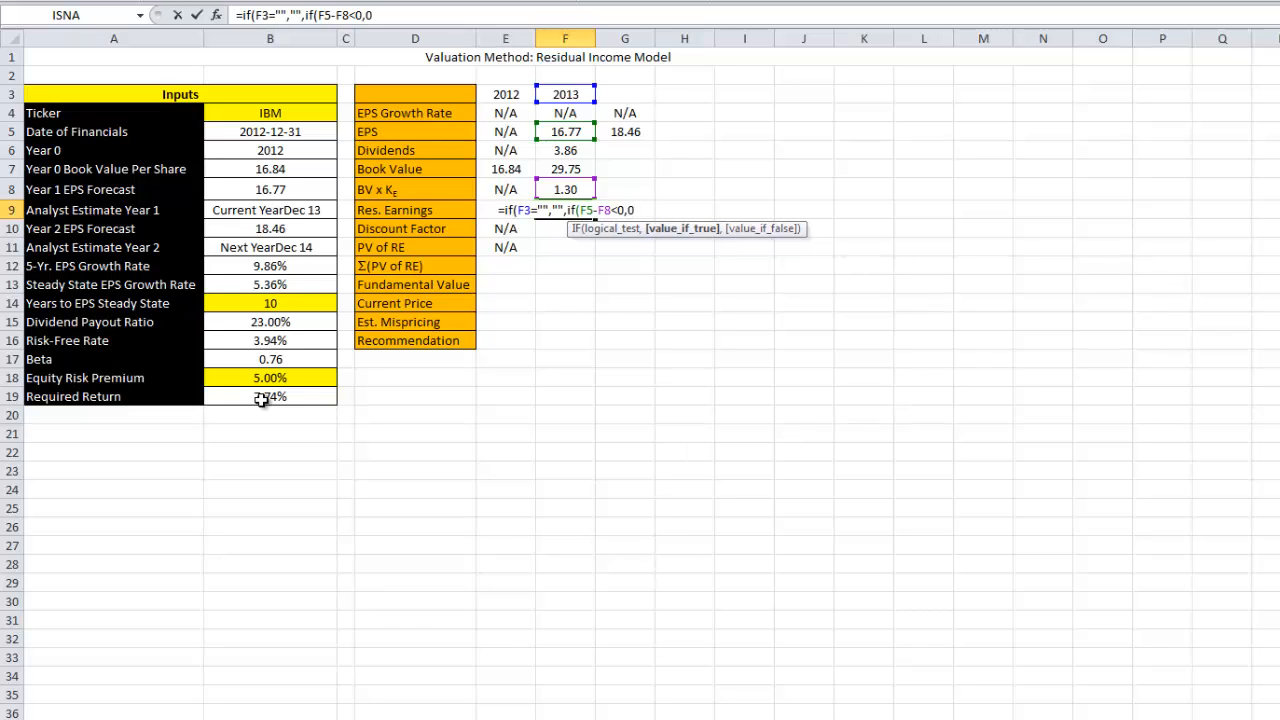
{"action": "type", "text": ",F5"}
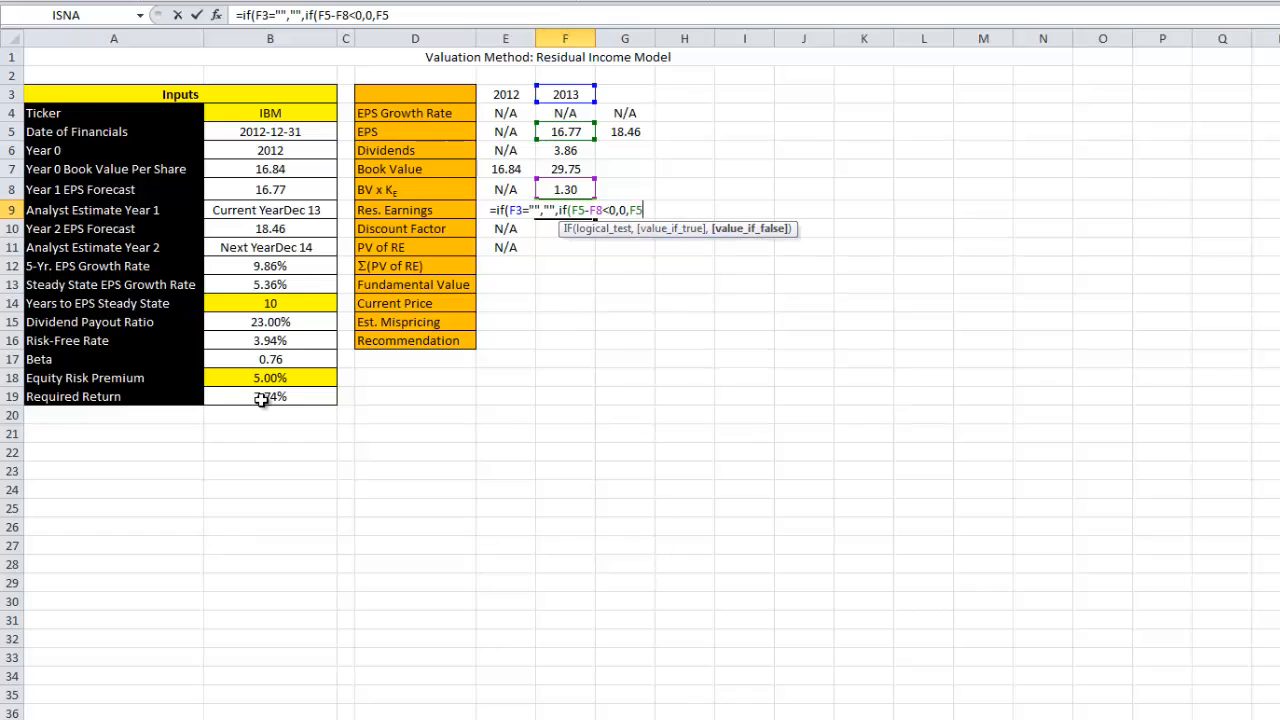
{"action": "type", "text": "-F8)"}
{"action": "key", "text": "Return"}
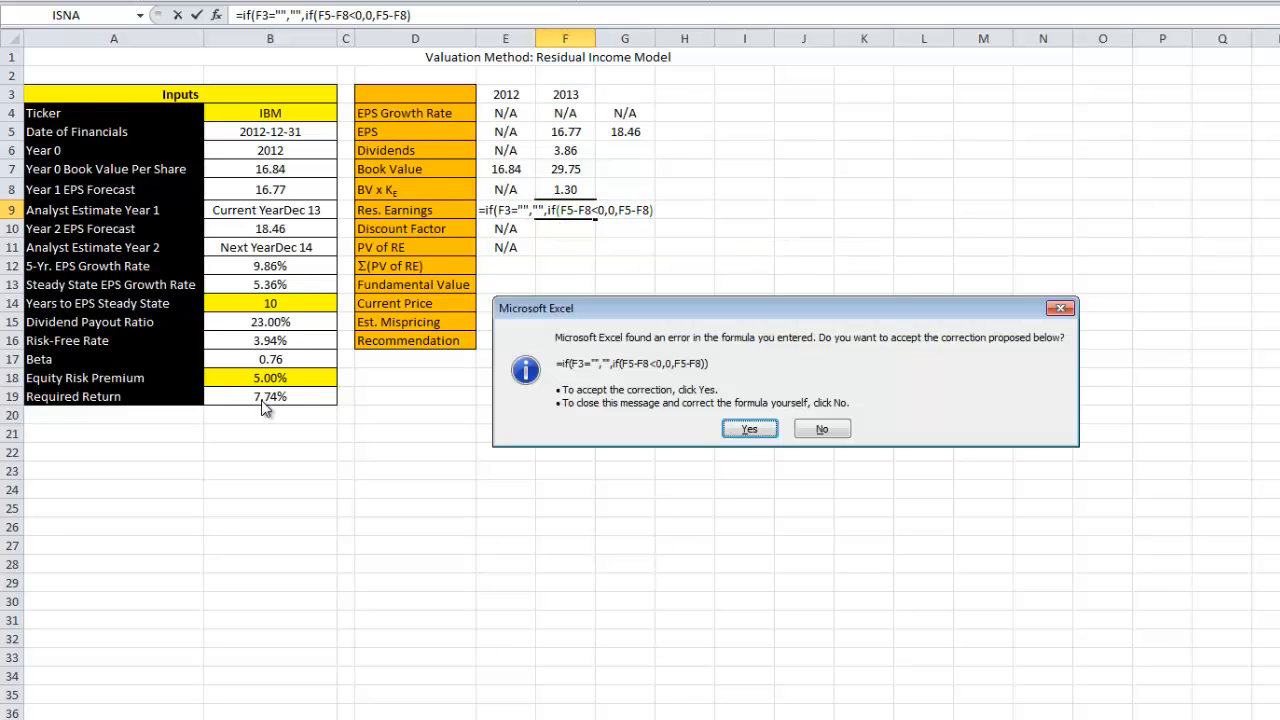
{"action": "key", "text": "Return"}
{"action": "key", "text": "Up"}
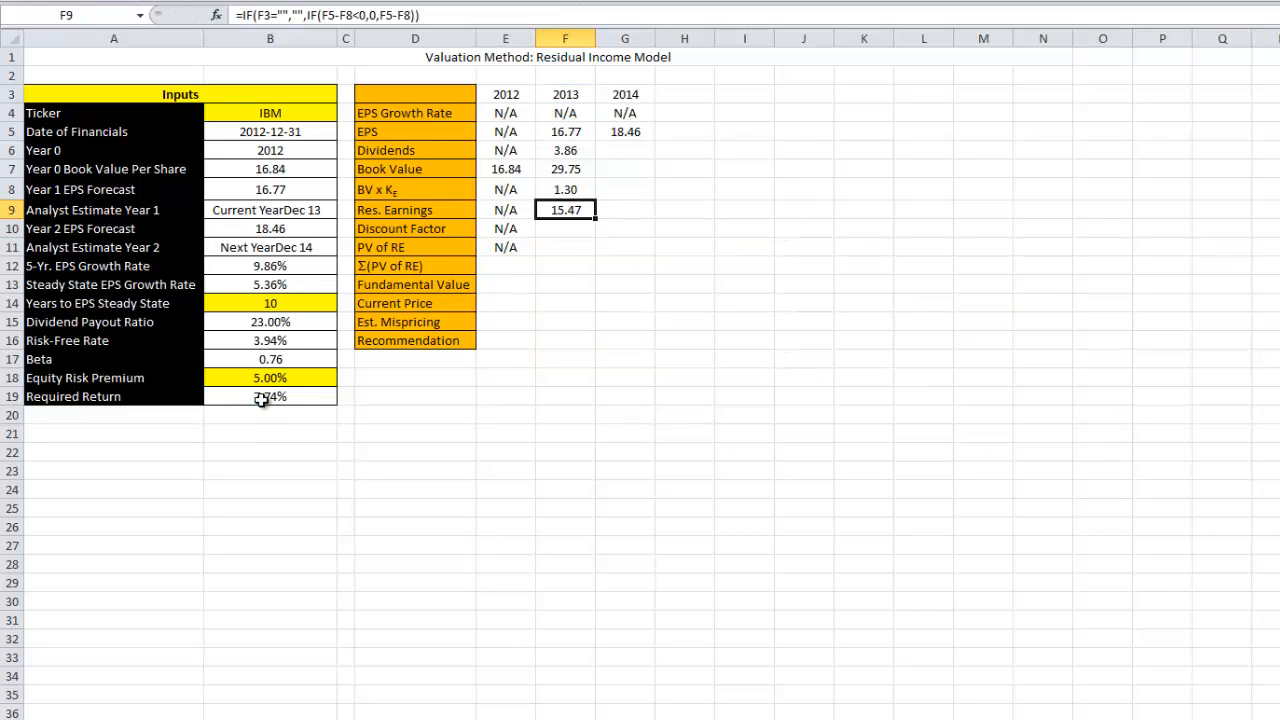
- Enter the Discount Factor formula =IF(F3="","",(1+$B$19)^(F3-$B$6)) in F10, with absolute references to Required Return and Year 0
{"action": "key", "text": "Down"}
{"action": "type", "text": "=if("}
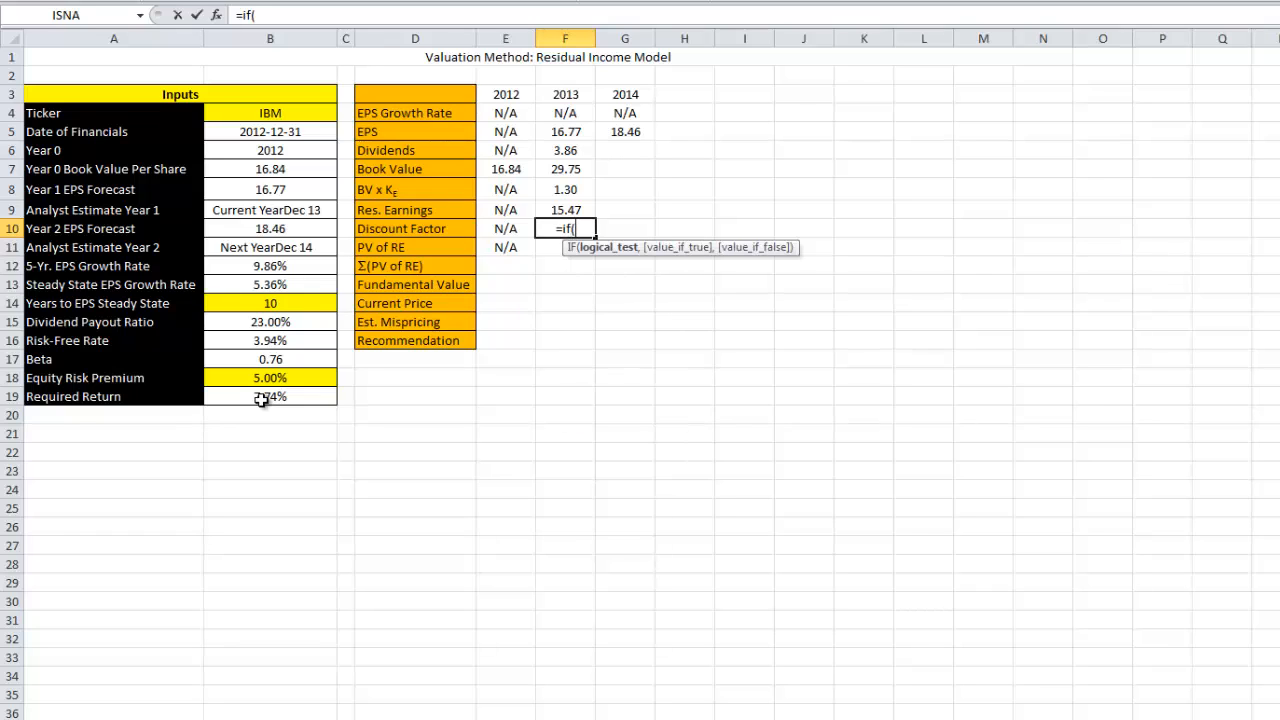
{"action": "key", "text": "Up"}
{"action": "key", "text": "Up"}
{"action": "key", "text": "Up"}
{"action": "key", "text": "Up"}
{"action": "key", "text": "Up"}
{"action": "key", "text": "Up"}
{"action": "key", "text": "Up"}
{"action": "type", "text": "=\"\",\"\""}
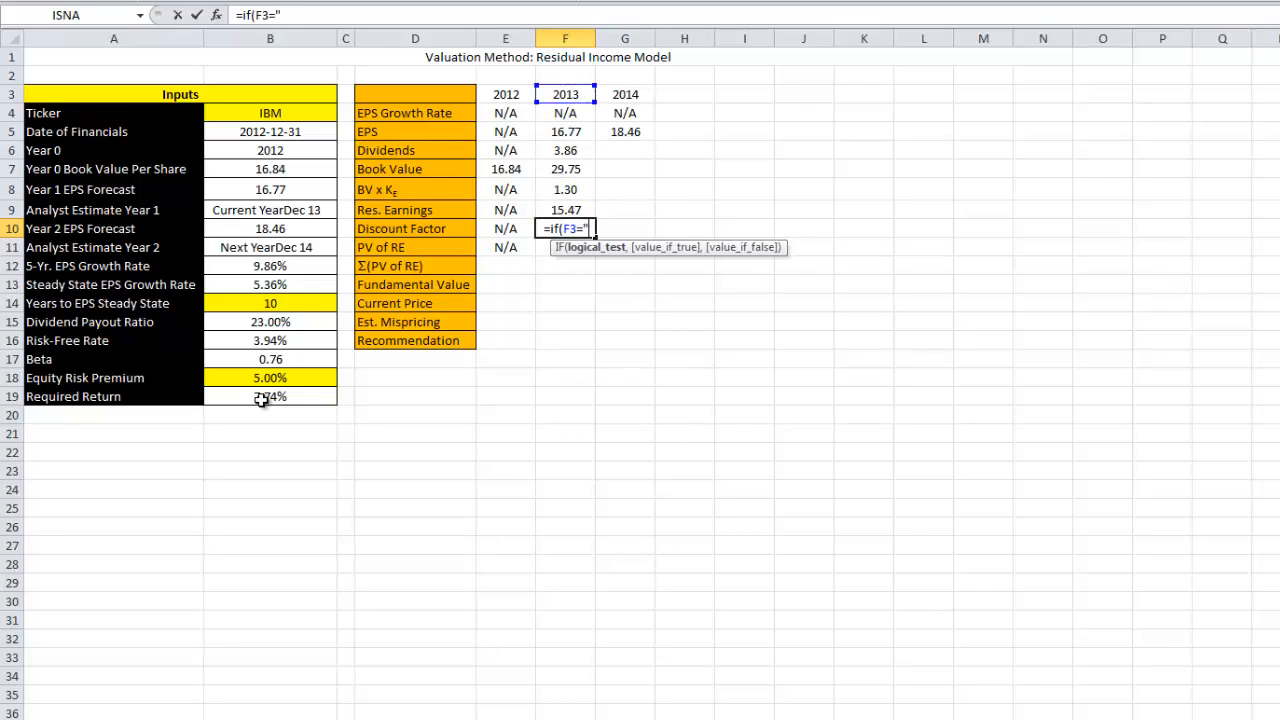
{"action": "type", "text": ","}
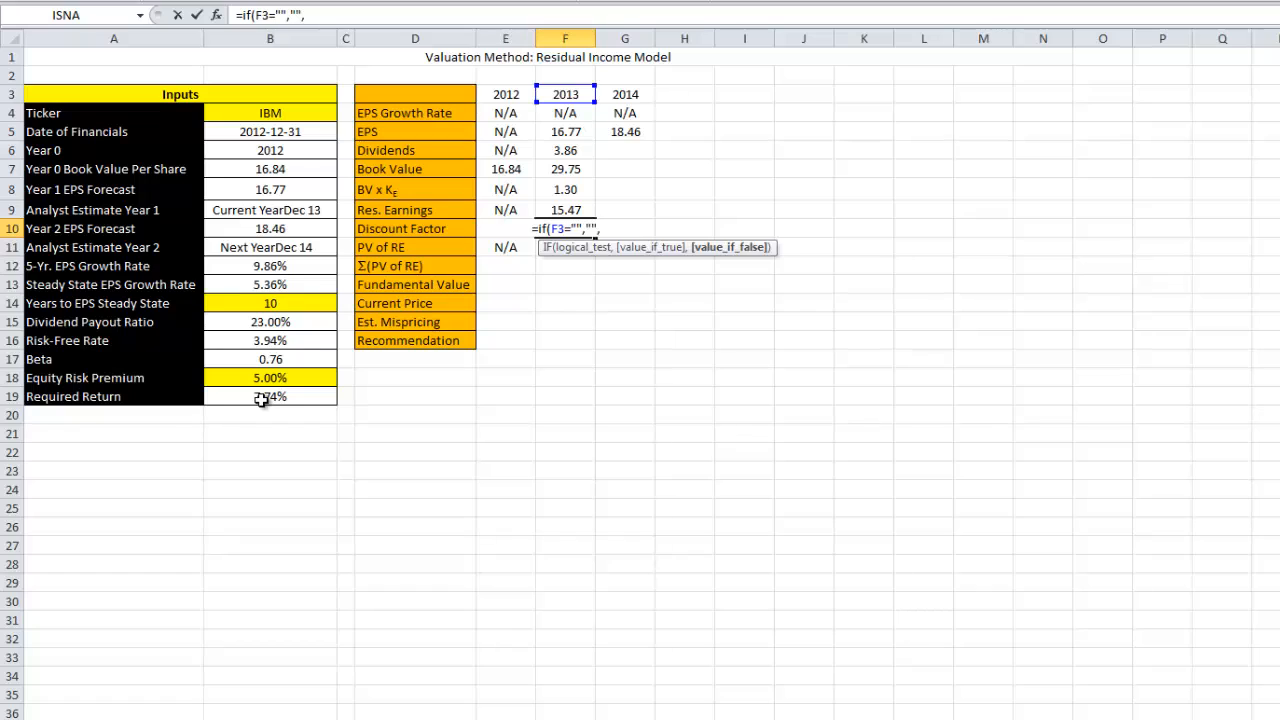
{"action": "type", "text": "(1+"}
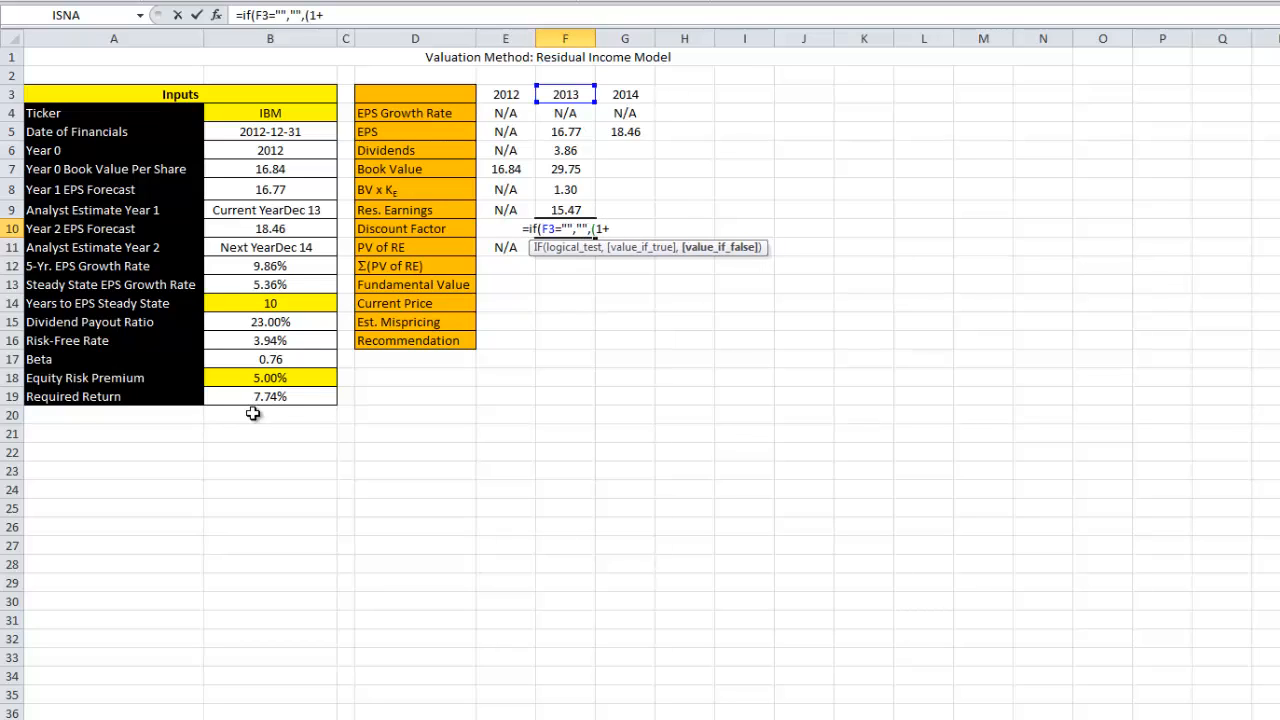
{"action": "left_click", "coordinate": [257, 396]}
{"action": "type", "text": ")"}
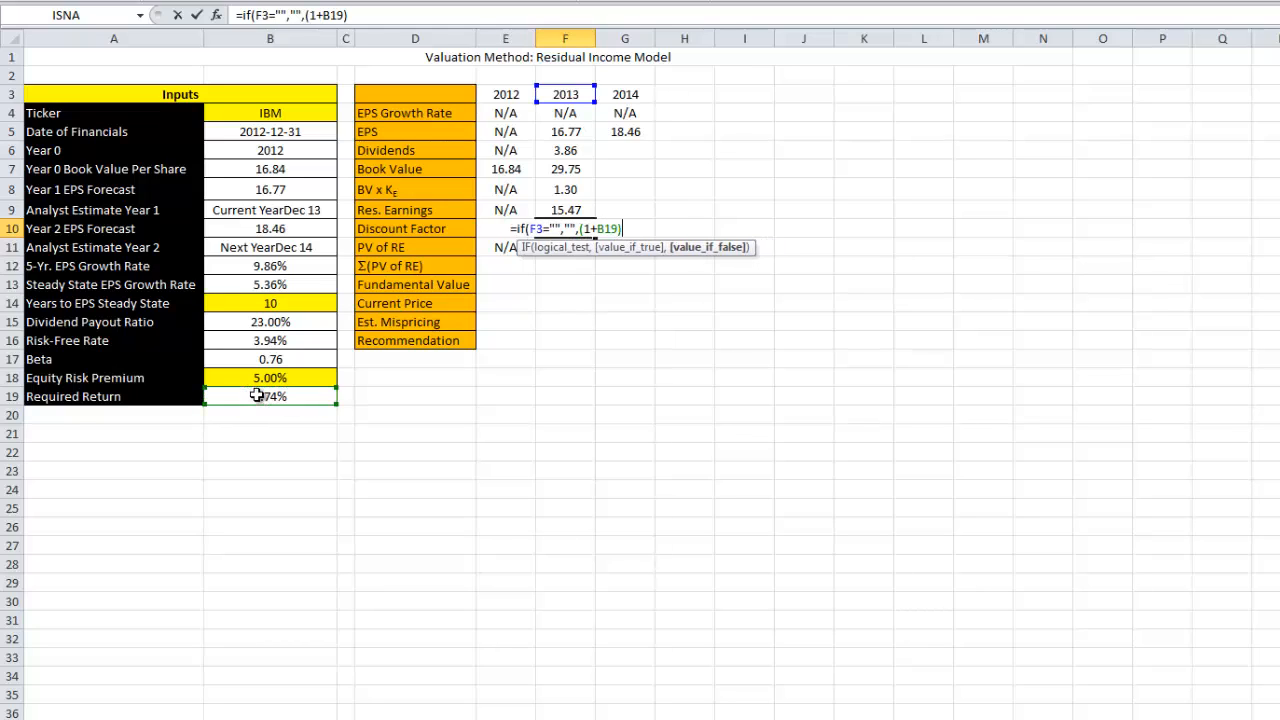
{"action": "type", "text": "^("}
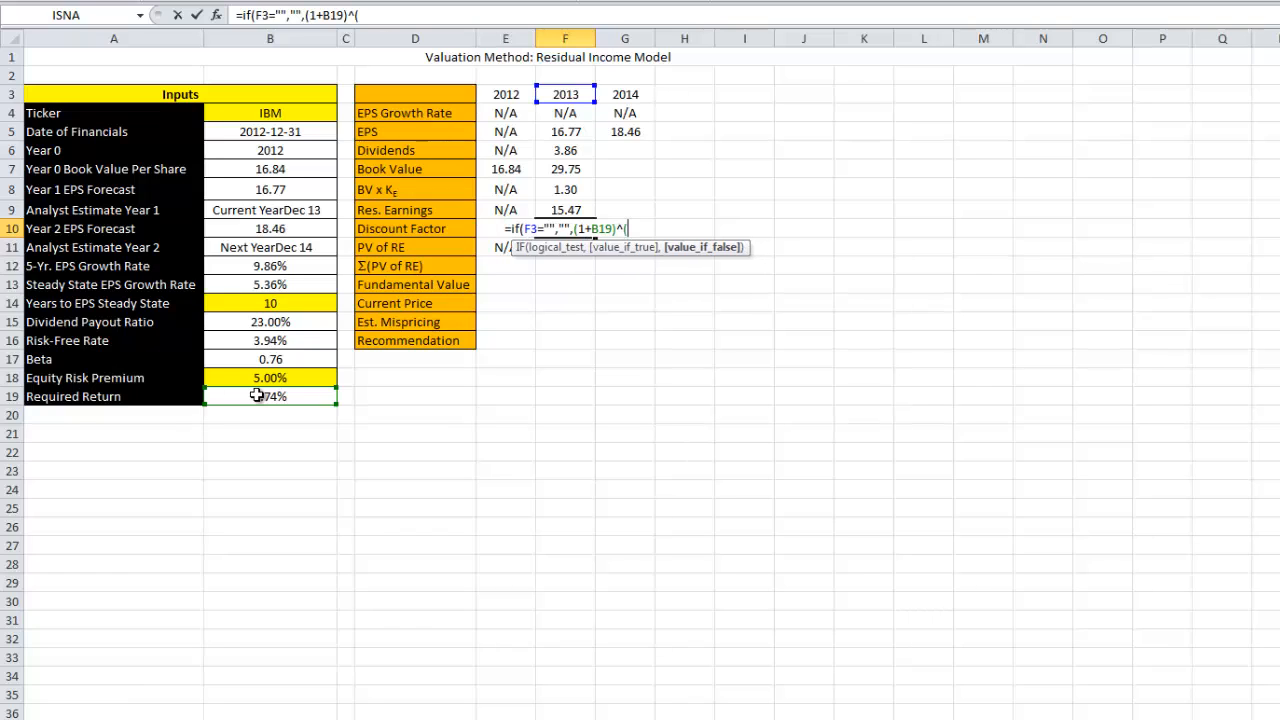
{"action": "left_click", "coordinate": [563, 97]}
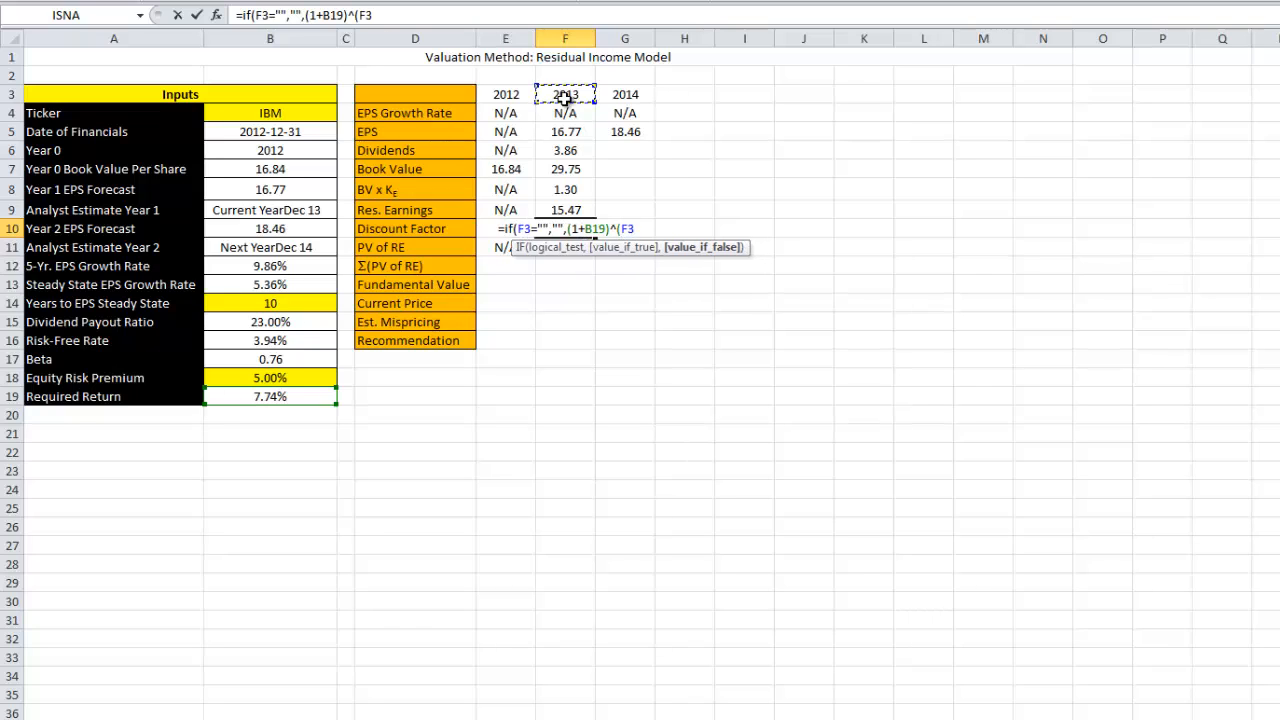
{"action": "type", "text": "-"}
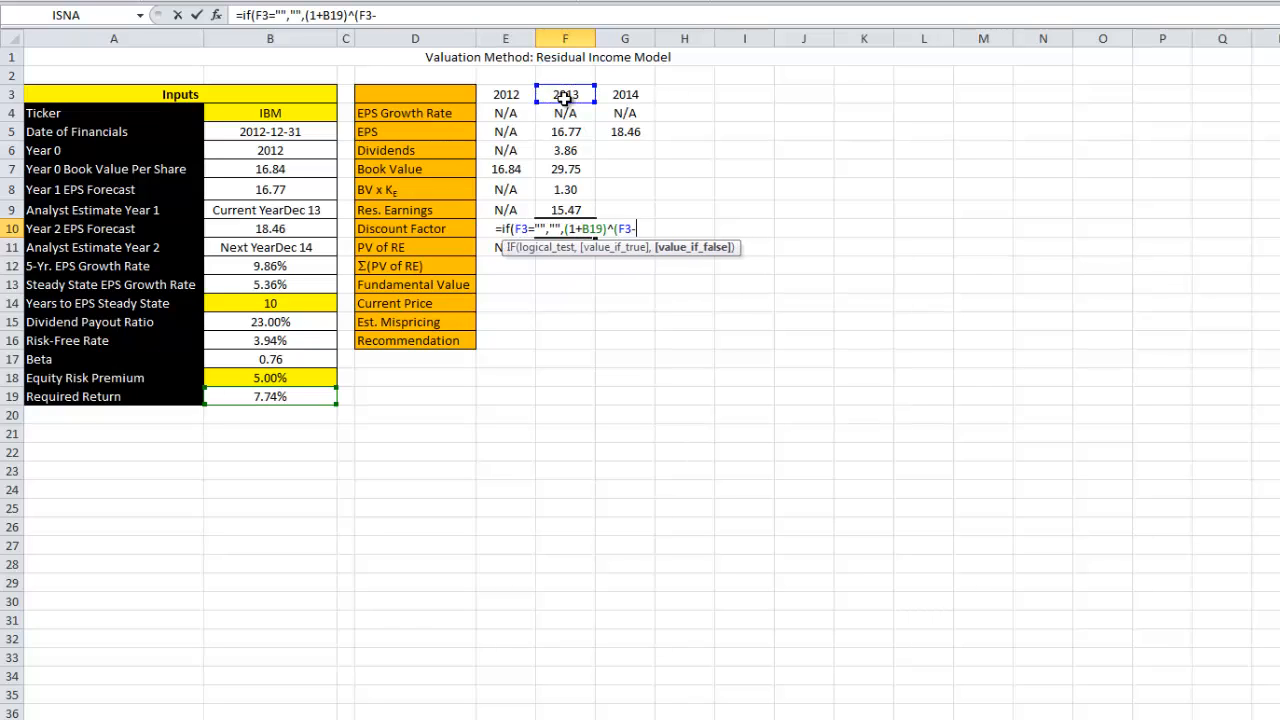
{"action": "left_click", "coordinate": [305, 150]}
{"action": "type", "text": "))"}
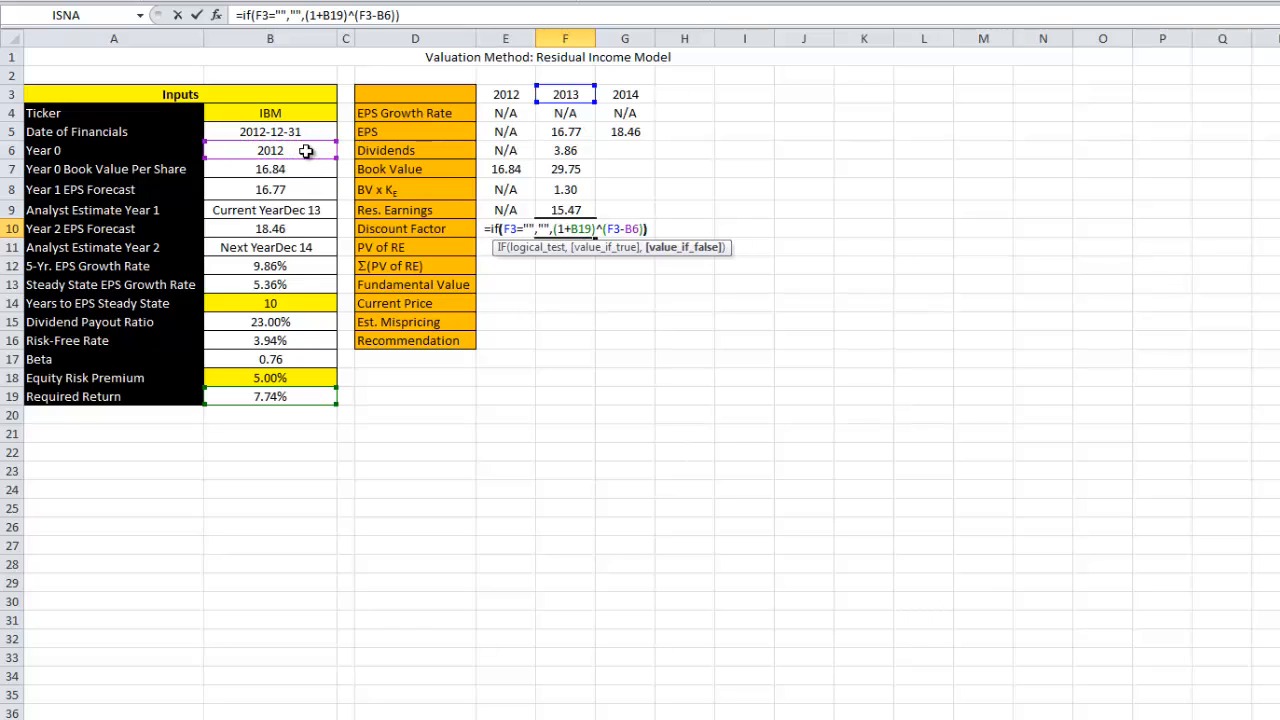
{"action": "left_click", "coordinate": [335, 15]}
{"action": "key", "text": "F4"}
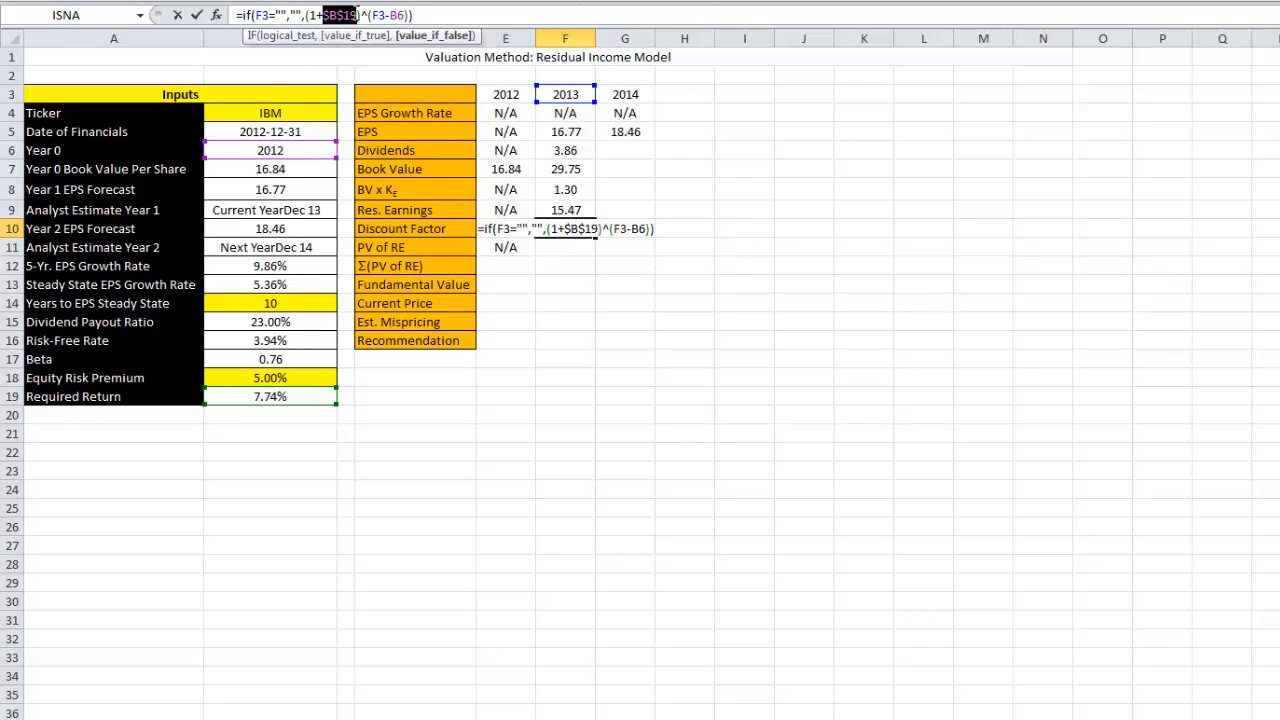
{"action": "left_click", "coordinate": [395, 15]}
{"action": "key", "text": "F4"}
{"action": "key", "text": "Return"}
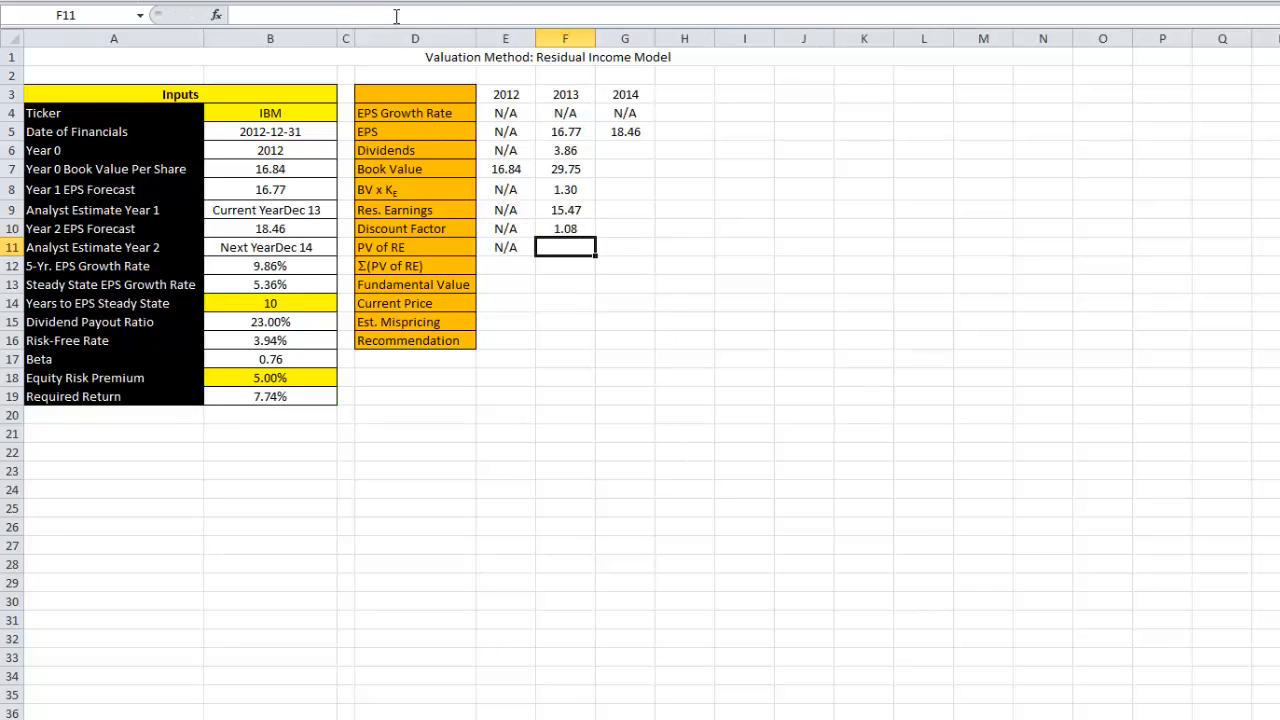
- Enter the PV of RE formula =IF(F3="","",F9/F10) in F11, dividing residual earnings by the discount factor
{"action": "type", "text": "=if("}
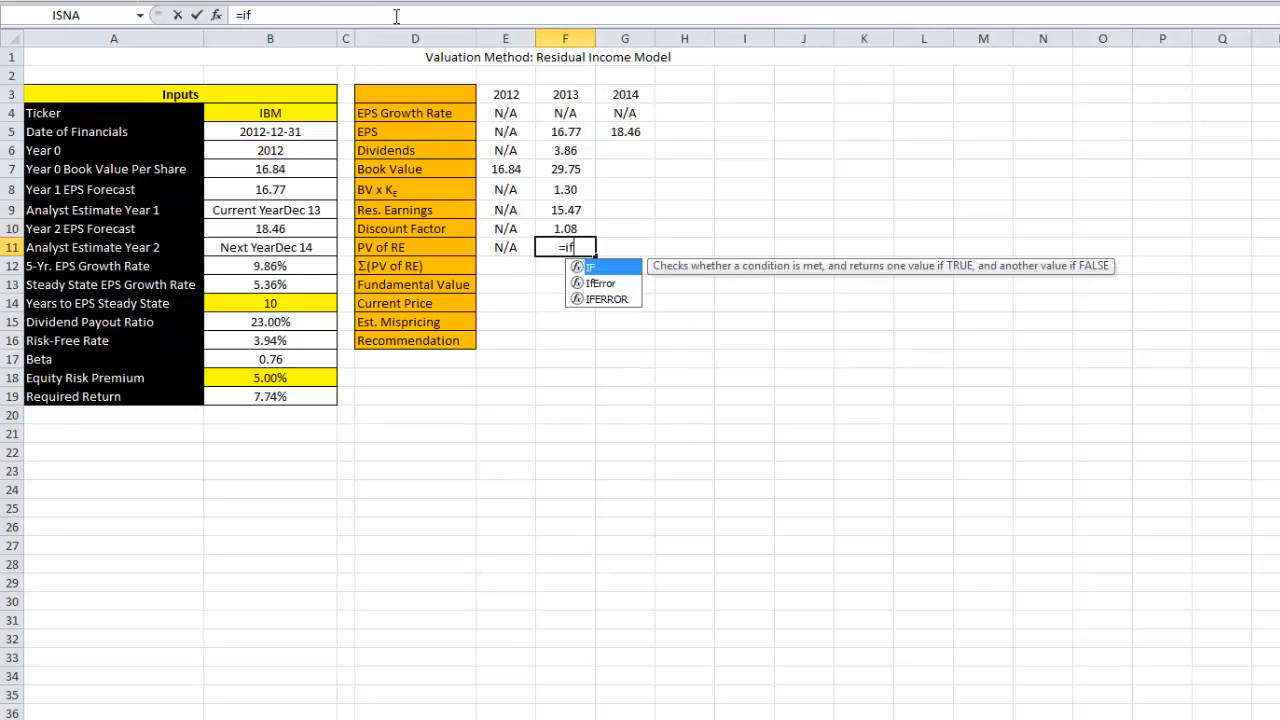
{"action": "key", "text": "Up"}
{"action": "key", "text": "Up"}
{"action": "key", "text": "Up"}
{"action": "key", "text": "Up"}
{"action": "key", "text": "Up"}
{"action": "key", "text": "Up"}
{"action": "key", "text": "Up"}
{"action": "key", "text": "Up"}
{"action": "type", "text": "="}
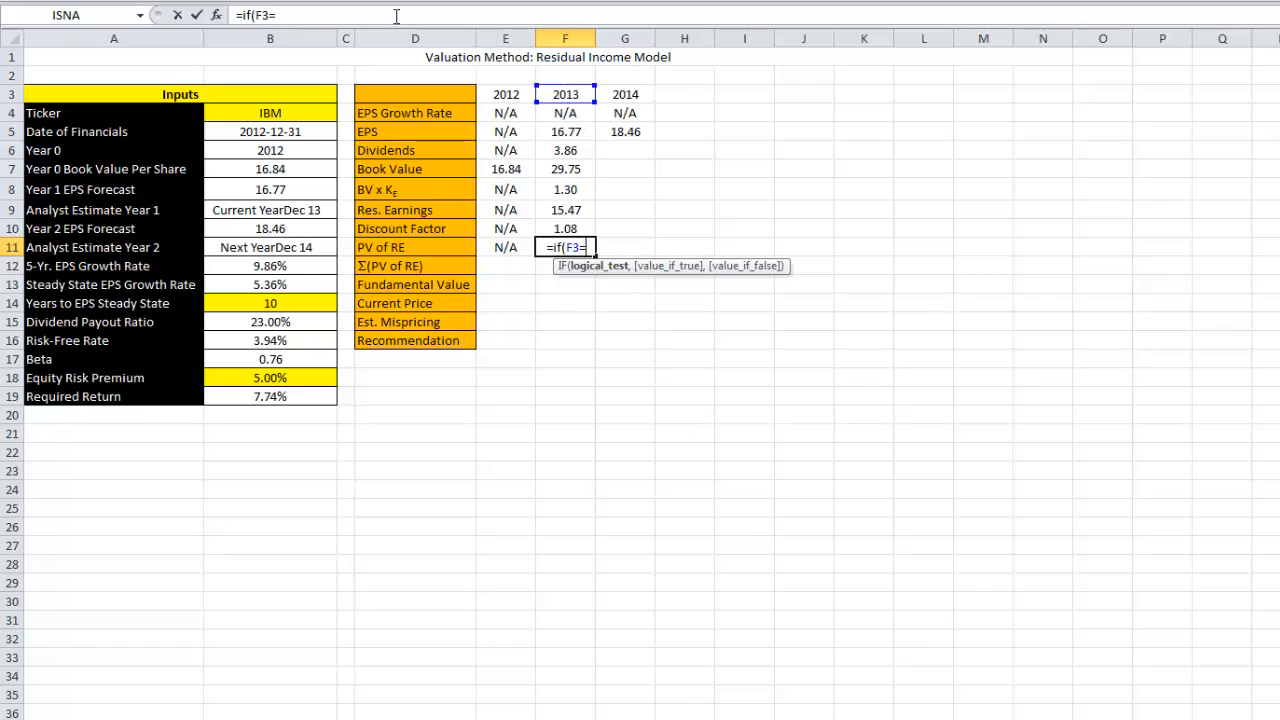
{"action": "type", "text": "\"\",\"\","}
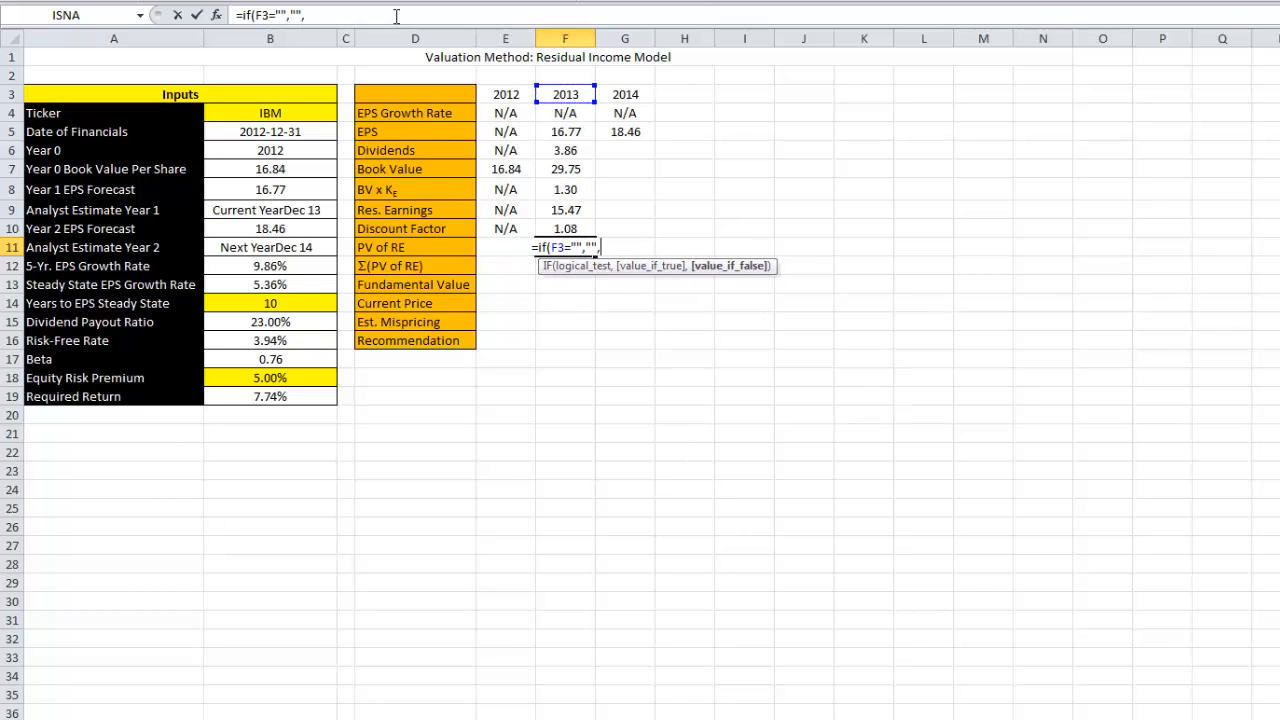
{"action": "key", "text": "Up"}
{"action": "key", "text": "Up"}
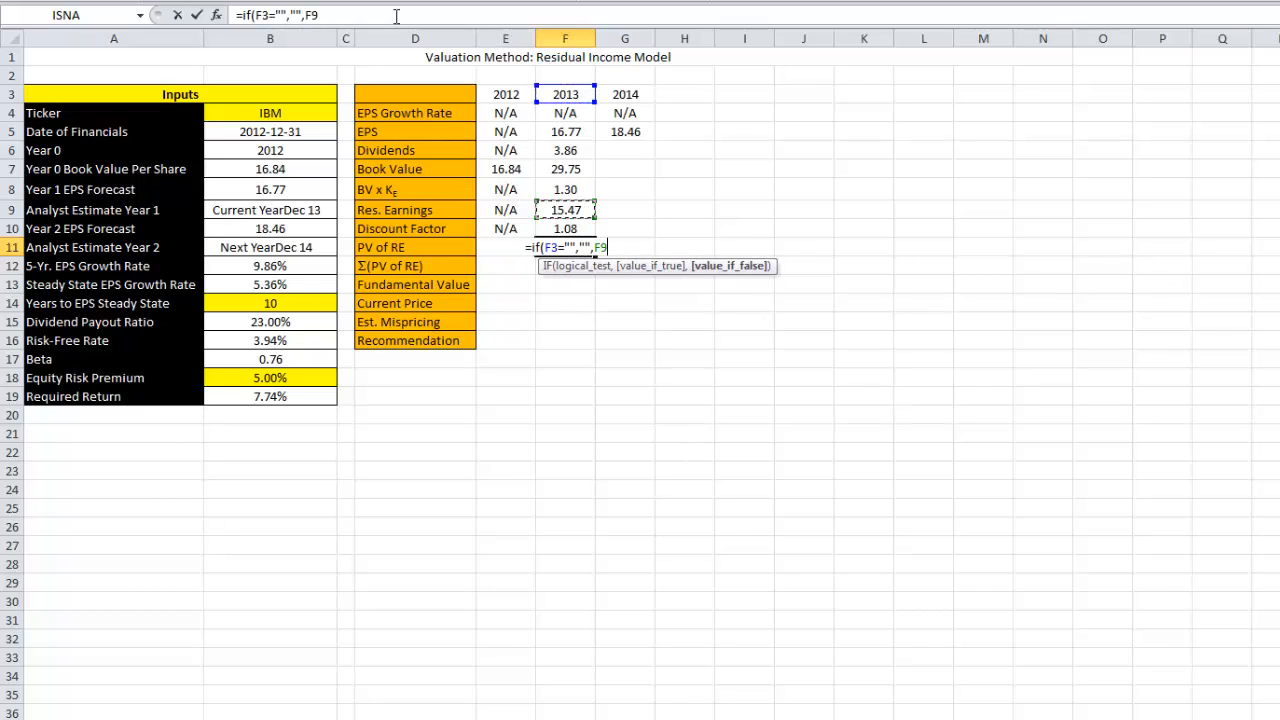
{"action": "type", "text": "/"}
{"action": "key", "text": "Up"}
{"action": "key", "text": "Return"}
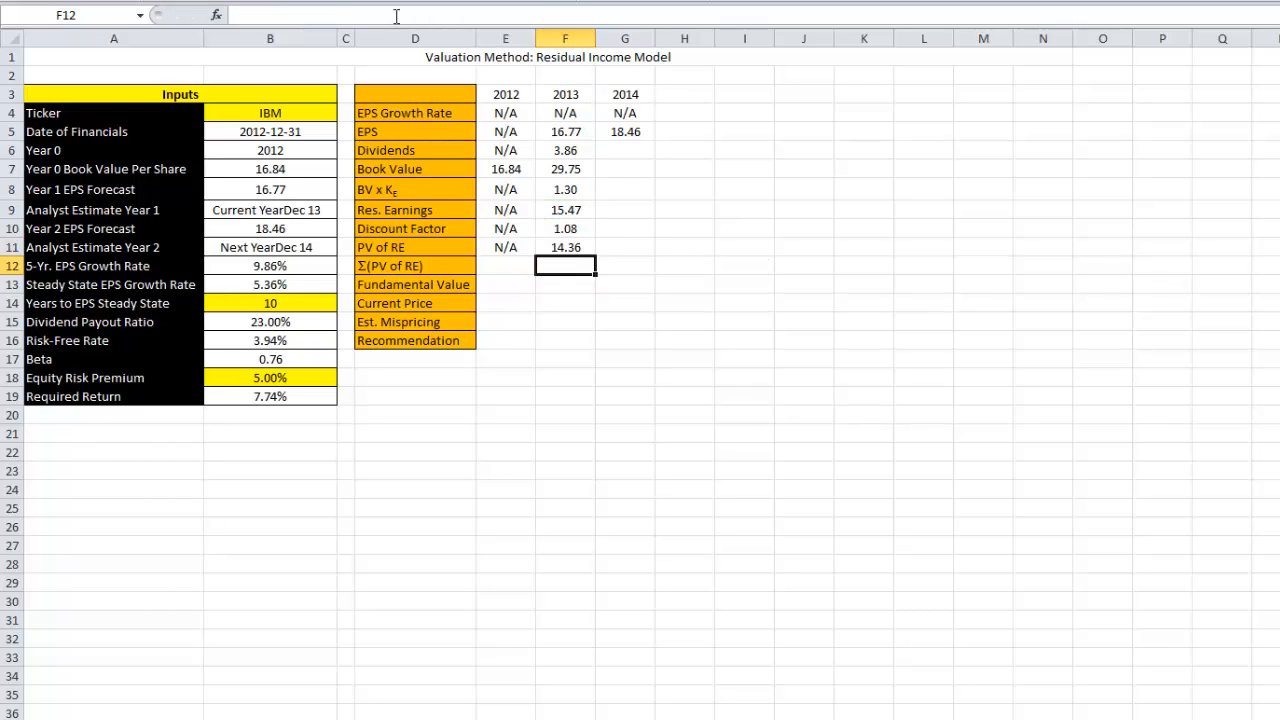
- Review the 2013 column formulas and the 2014 EPS formula, checking their cell references before copying
{"action": "key", "text": "Up"}
{"action": "key", "text": "Up"}
{"action": "key", "text": "Up"}
{"action": "key", "text": "Up"}
{"action": "key", "text": "Up"}
{"action": "key", "text": "Up"}
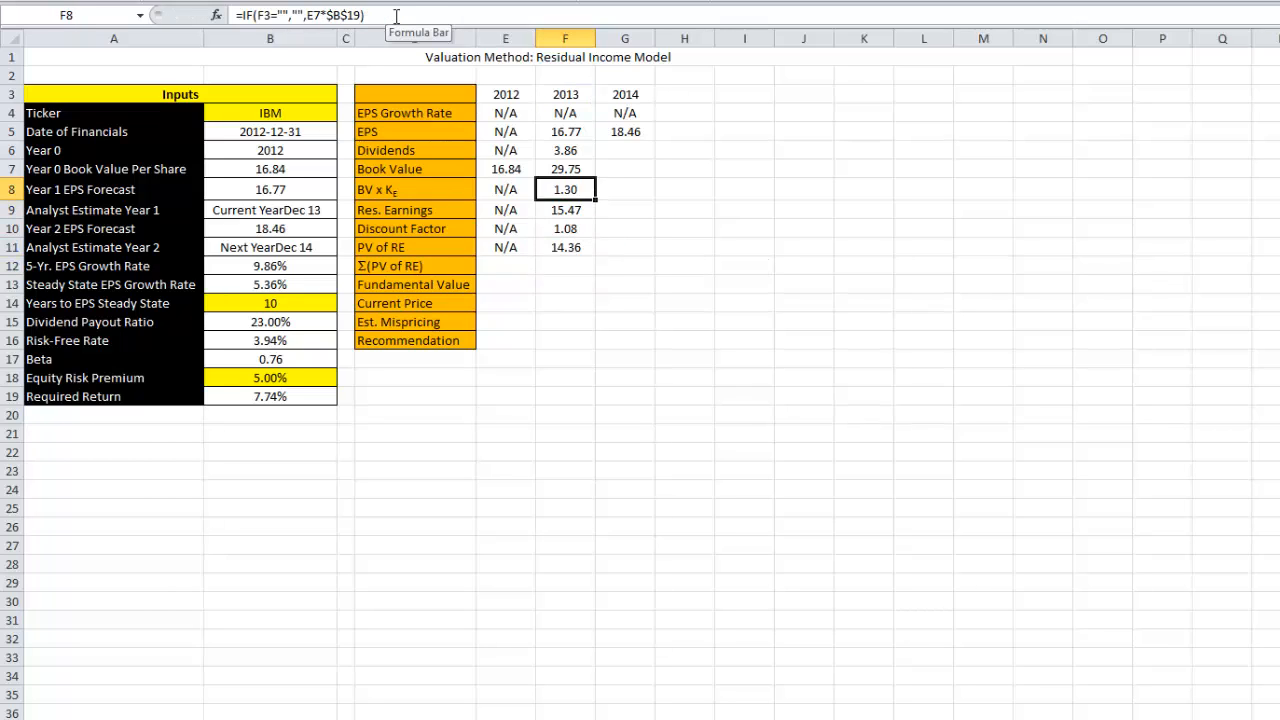
{"action": "key", "text": "Down"}
{"action": "key", "text": "Down"}
{"action": "key", "text": "Down"}
{"action": "key", "text": "Down"}
{"action": "key", "text": "Down"}
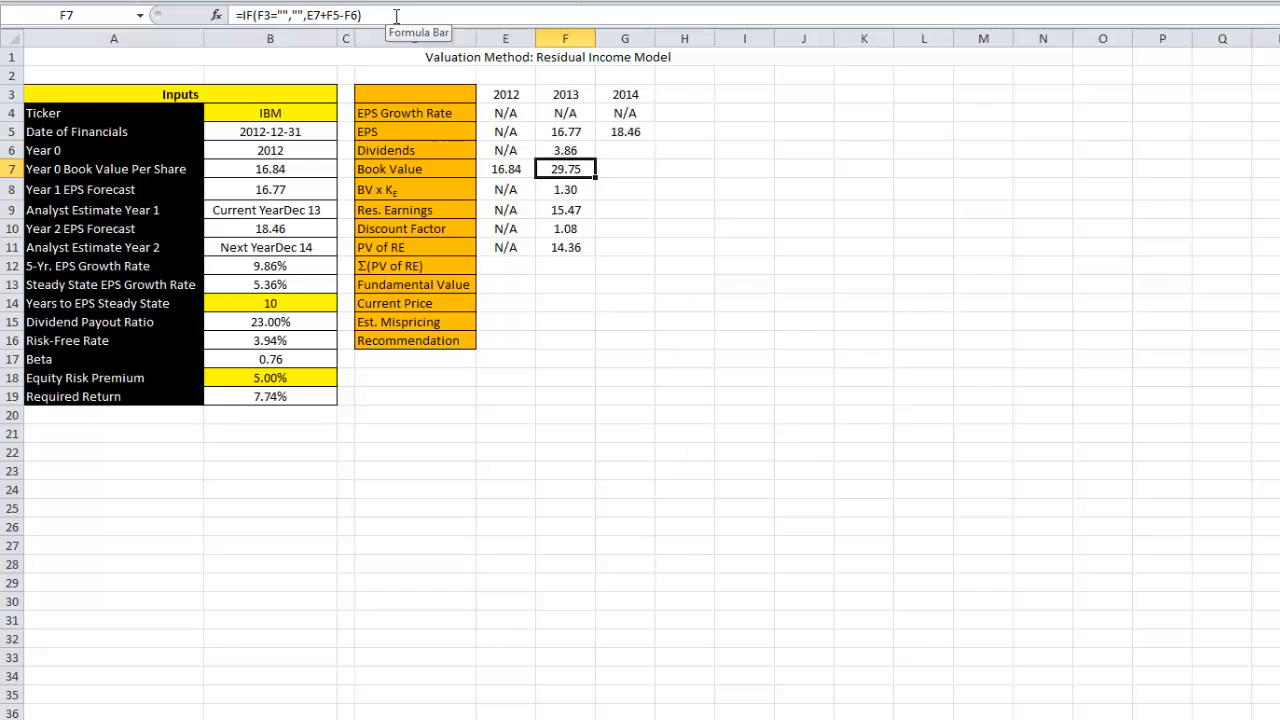
{"action": "key", "text": "Up"}
{"action": "key", "text": "Up"}
{"action": "key", "text": "Up"}
{"action": "key", "text": "Up"}
{"action": "key", "text": "Up"}
{"action": "key", "text": "Up"}
{"action": "key", "text": "Right"}
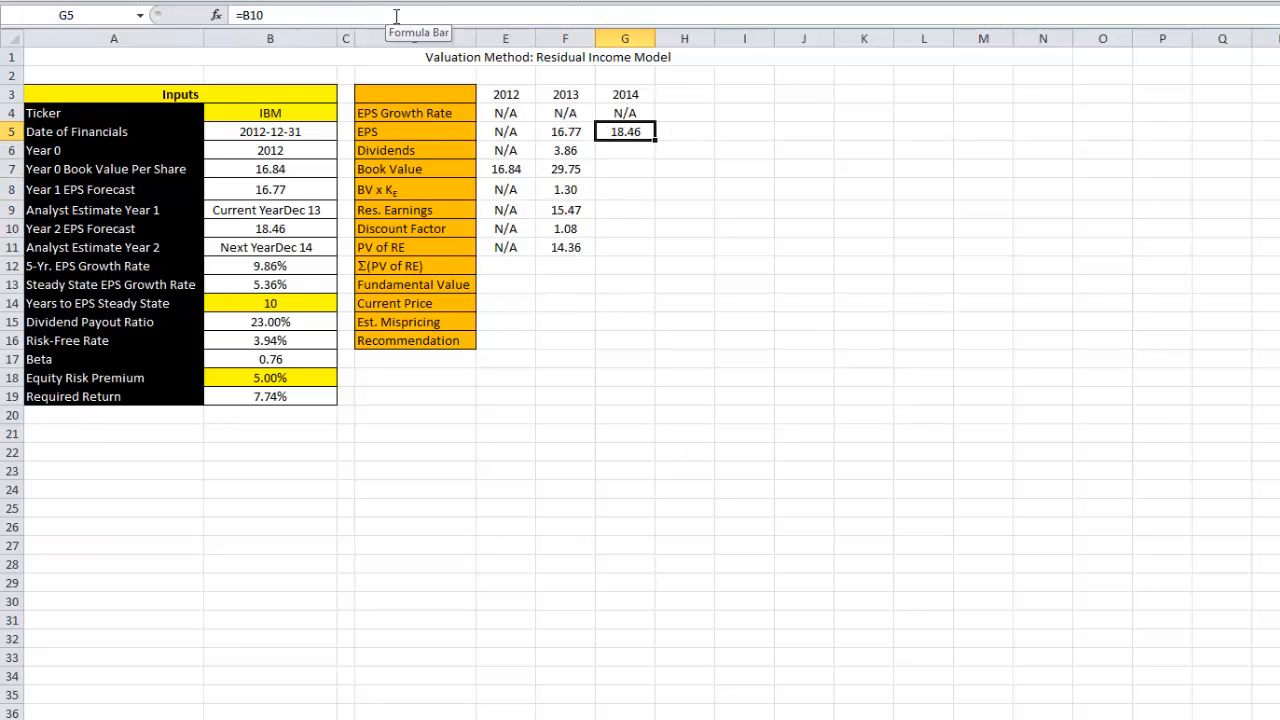
- Make the Dividend Payout Ratio reference absolute ($B$15) in the Dividends formula in F6
{"action": "key", "text": "Left"}
{"action": "key", "text": "Down"}
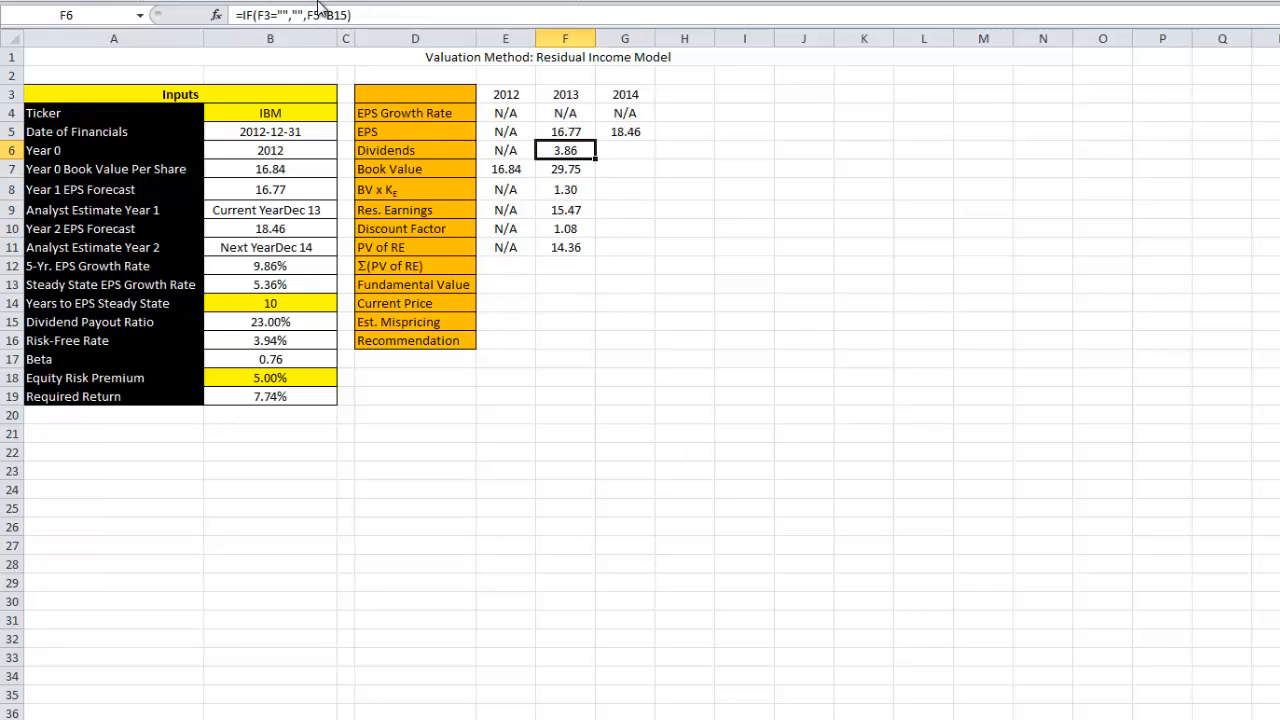
{"action": "left_click", "coordinate": [340, 15]}
{"action": "key", "text": "Return"}
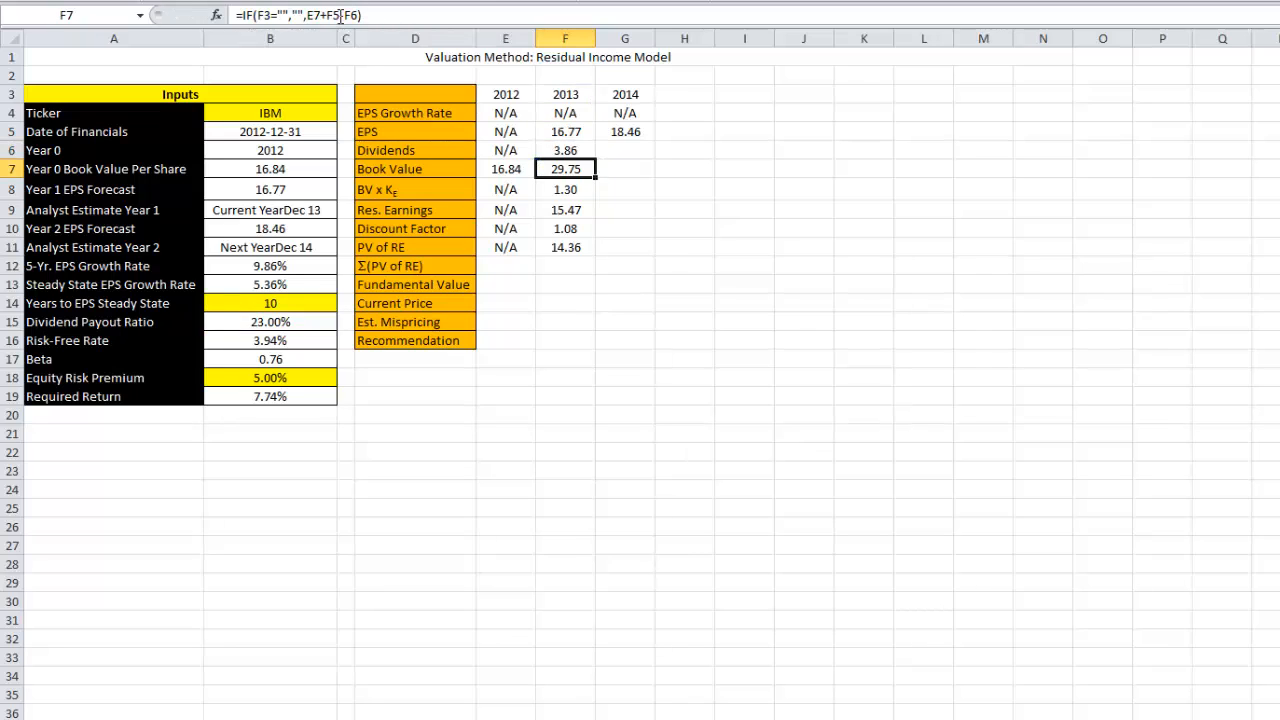
- Copy the 2013 formulas in F6:F11 into the 2014 and 2015 columns, G6:G11 and H6:H11
{"action": "key", "text": "Down"}
{"action": "key", "text": "Down"}
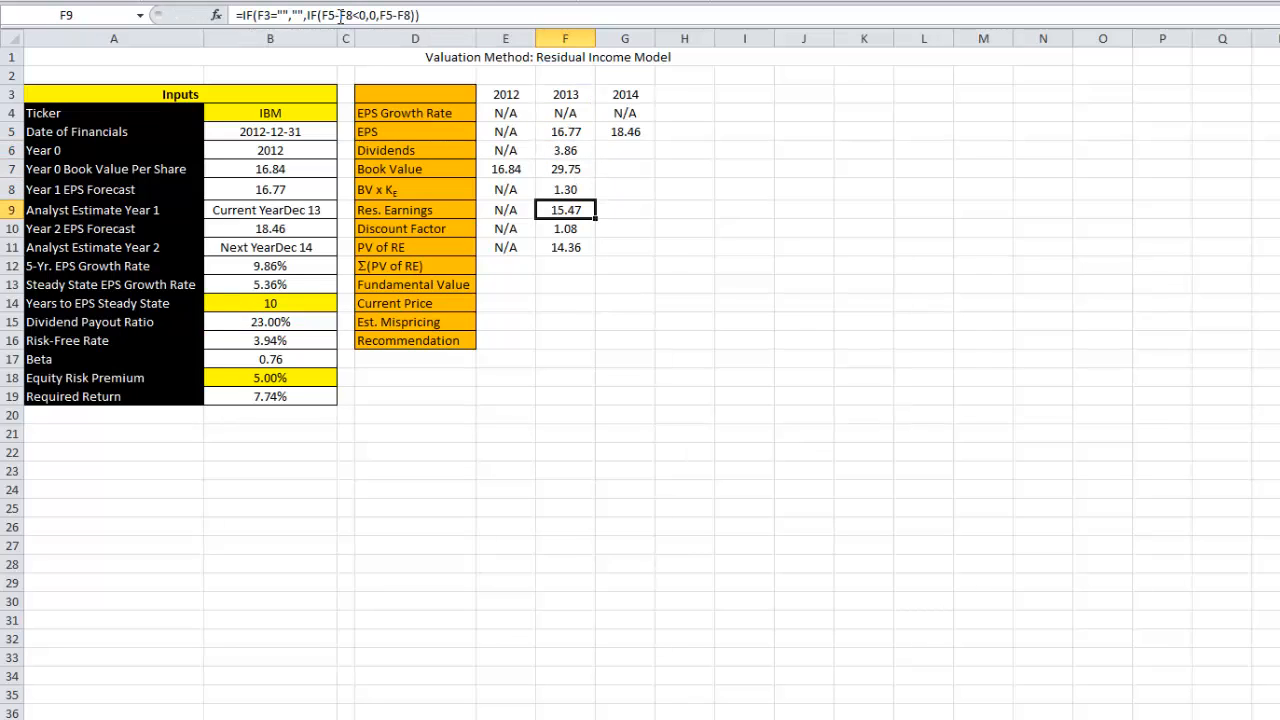
{"action": "key", "text": "Down"}
{"action": "key", "text": "Down"}
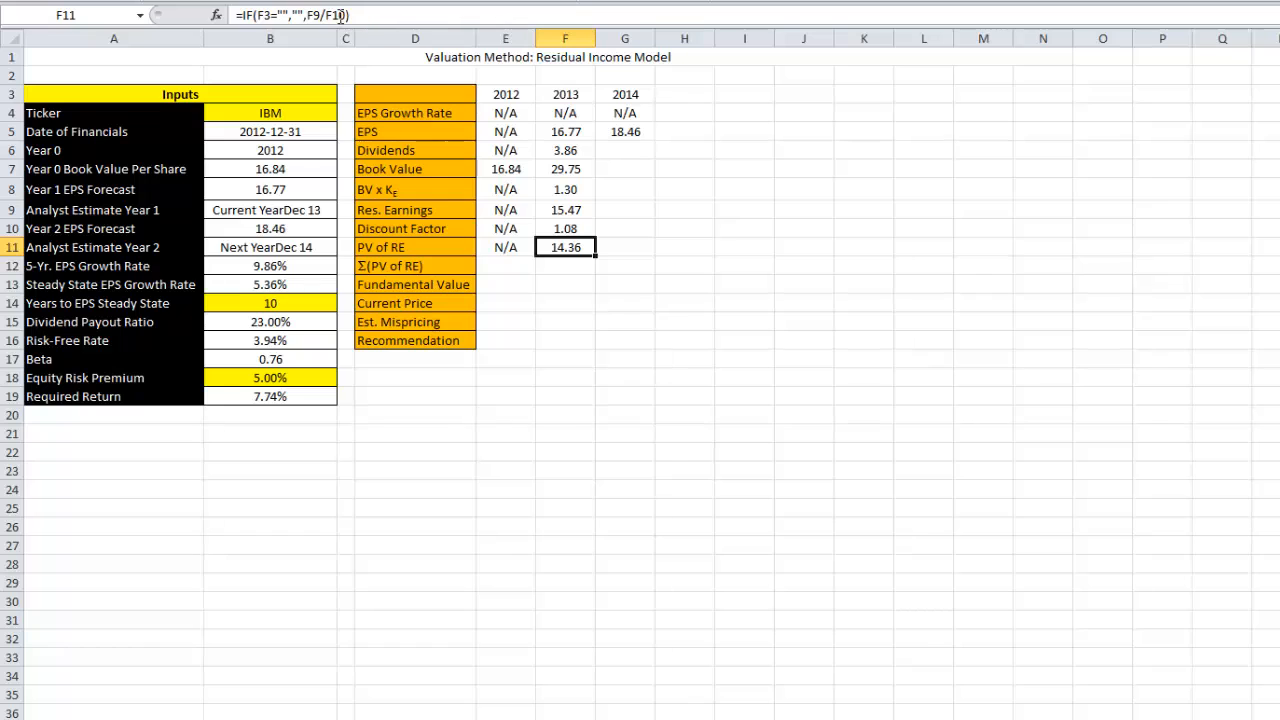
{"action": "left_click_drag", "start_coordinate": [568, 152], "coordinate": [580, 242]}
{"action": "key", "text": "ctrl+c"}
{"action": "key", "text": "Right"}
{"action": "key", "text": "ctrl+v"}
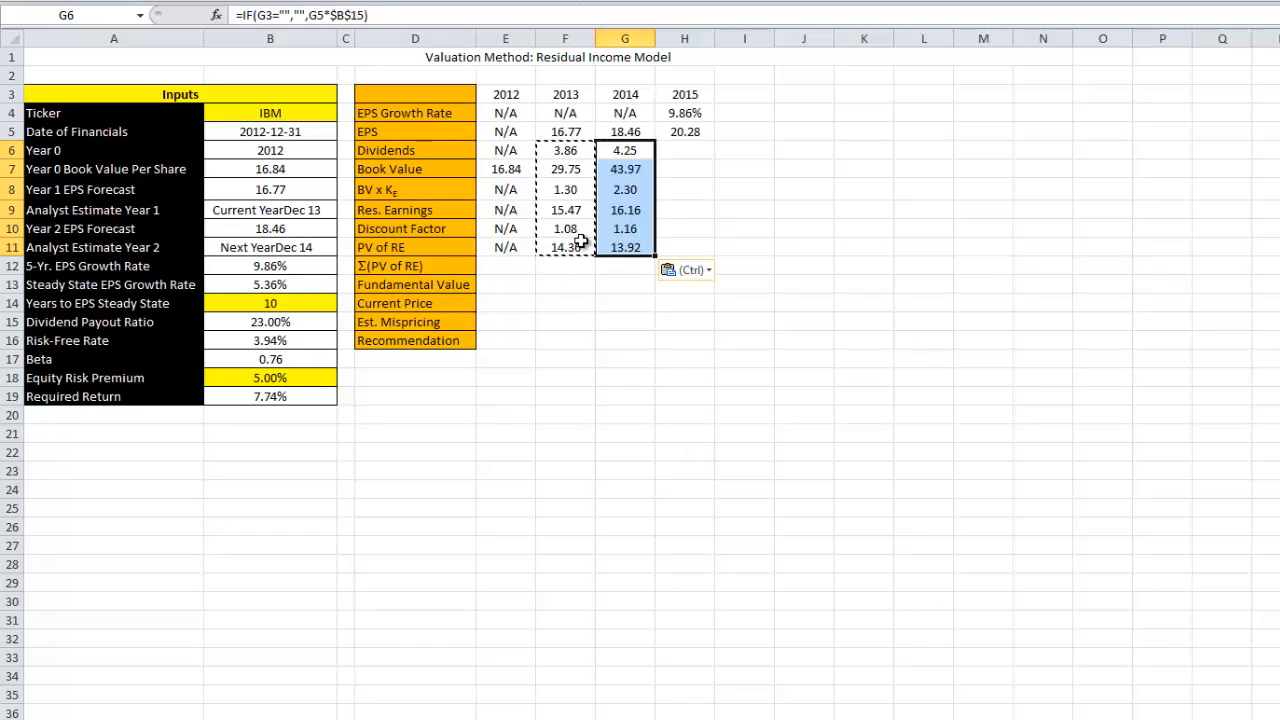
{"action": "key", "text": "Right"}
{"action": "key", "text": "ctrl+v"}
- Copy the complete 2015 column formulas in H4:H11 across the following year columns, from column I to about column BZ
{"action": "key", "text": "Up"}
{"action": "key", "text": "Up"}
{"action": "key", "text": "shift+Down"}
{"action": "key", "text": "shift+Down"}
{"action": "key", "text": "shift+Down"}
{"action": "key", "text": "shift+Down"}
{"action": "key", "text": "shift+Down"}
{"action": "key", "text": "shift+Down"}
{"action": "key", "text": "shift+Down"}
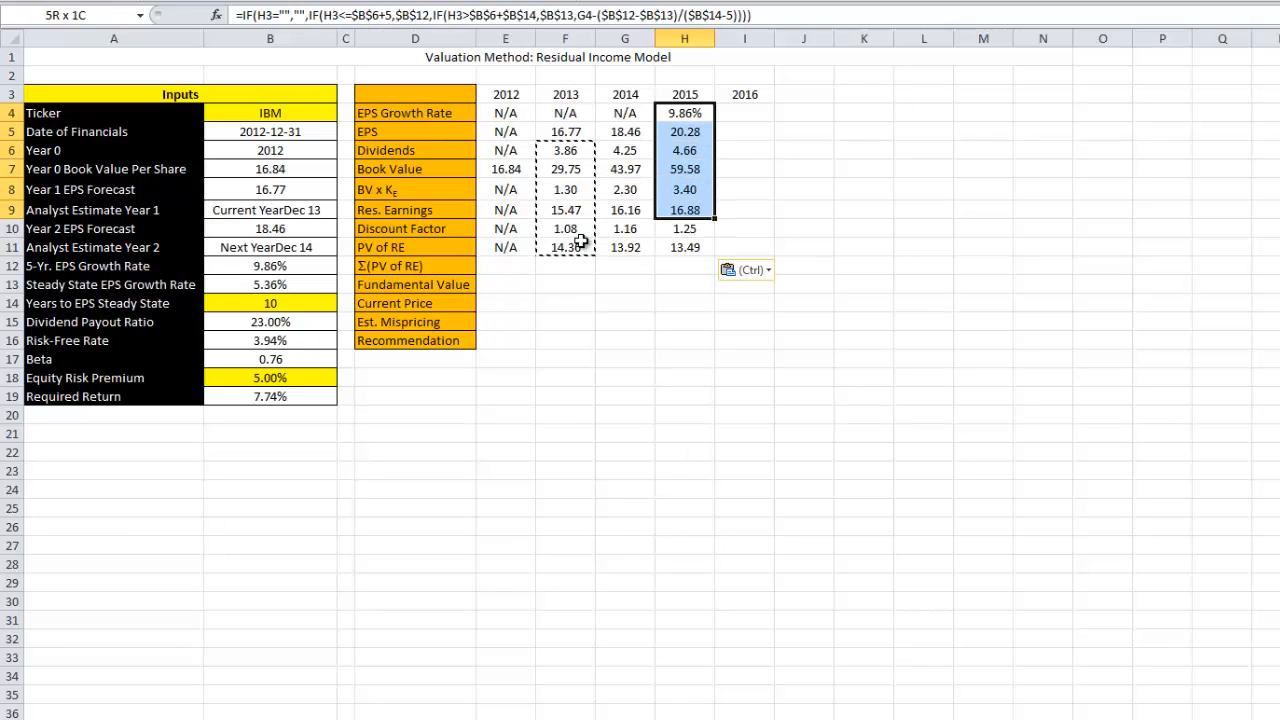
{"action": "key", "text": "ctrl+c"}
{"action": "key", "text": "Right"}
{"action": "key", "text": "shift+Right"}
{"action": "key", "text": "shift+Right"}
{"action": "key", "text": "shift+Right"}
{"action": "key", "text": "shift+Right"}
{"action": "key", "text": "shift+Right"}
{"action": "key", "text": "shift+Right"}
{"action": "key", "text": "shift+Right"}
{"action": "key", "text": "shift+Right"}
{"action": "key", "text": "shift+Right"}
{"action": "key", "text": "shift+Right"}
{"action": "key", "text": "shift+Right"}
{"action": "key", "text": "shift+Right"}
{"action": "key", "text": "shift+Right"}
{"action": "key", "text": "shift+Right"}
{"action": "key", "text": "shift+Right"}
{"action": "key", "text": "shift+Right"}
{"action": "key", "text": "shift+Right"}
{"action": "key", "text": "shift+Right"}
{"action": "key", "text": "shift+Right"}
{"action": "key", "text": "shift+Right"}
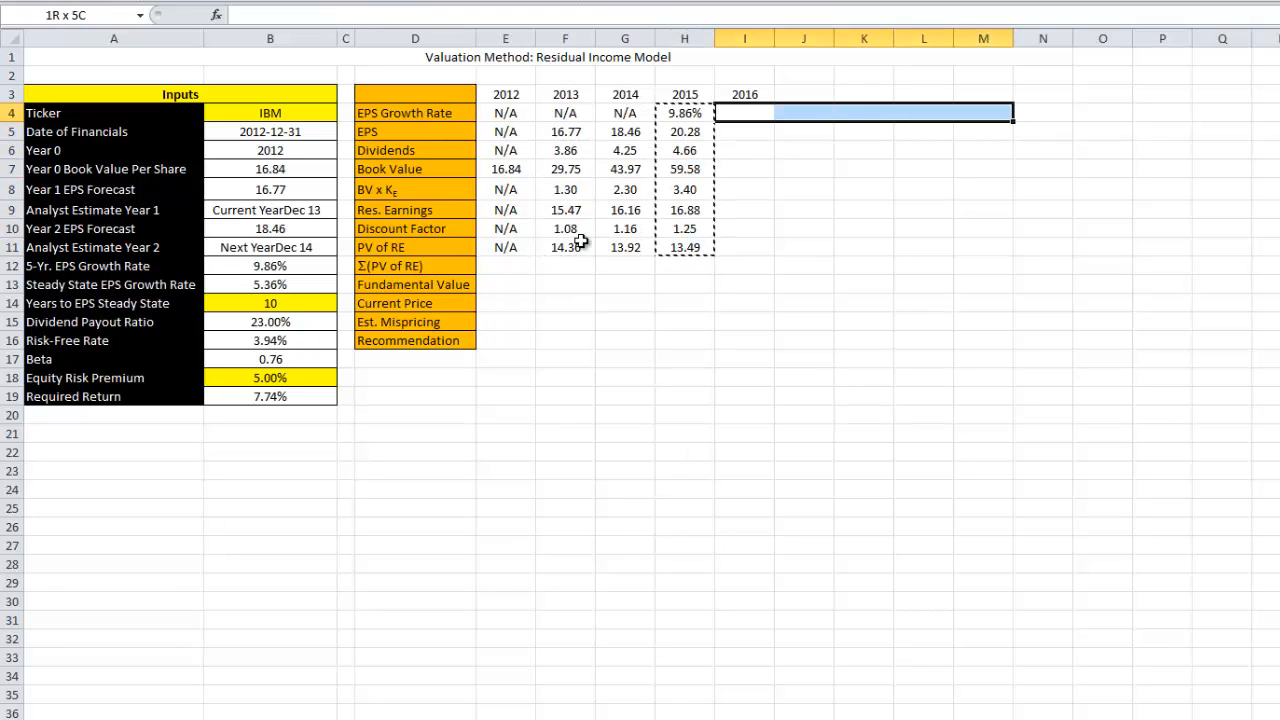
{"action": "key", "text": "shift+Right"}
{"action": "key", "text": "shift+Right"}
{"action": "key", "text": "shift+Right"}
{"action": "key", "text": "shift+Right"}
{"action": "key", "text": "shift+Right"}
{"action": "key", "text": "shift+Right"}
{"action": "key", "text": "shift+Right"}
{"action": "key", "text": "shift+Right"}
{"action": "key", "text": "shift+Right"}
{"action": "key", "text": "shift+Right"}
{"action": "key", "text": "shift+Right"}
{"action": "key", "text": "shift+Right"}
{"action": "key", "text": "shift+Right"}
{"action": "key", "text": "shift+Right"}
{"action": "key", "text": "shift+Right"}
{"action": "key", "text": "shift+Right"}
{"action": "key", "text": "shift+Right"}
{"action": "key", "text": "shift+Right"}
{"action": "key", "text": "shift+Right"}
{"action": "key", "text": "shift+Right"}
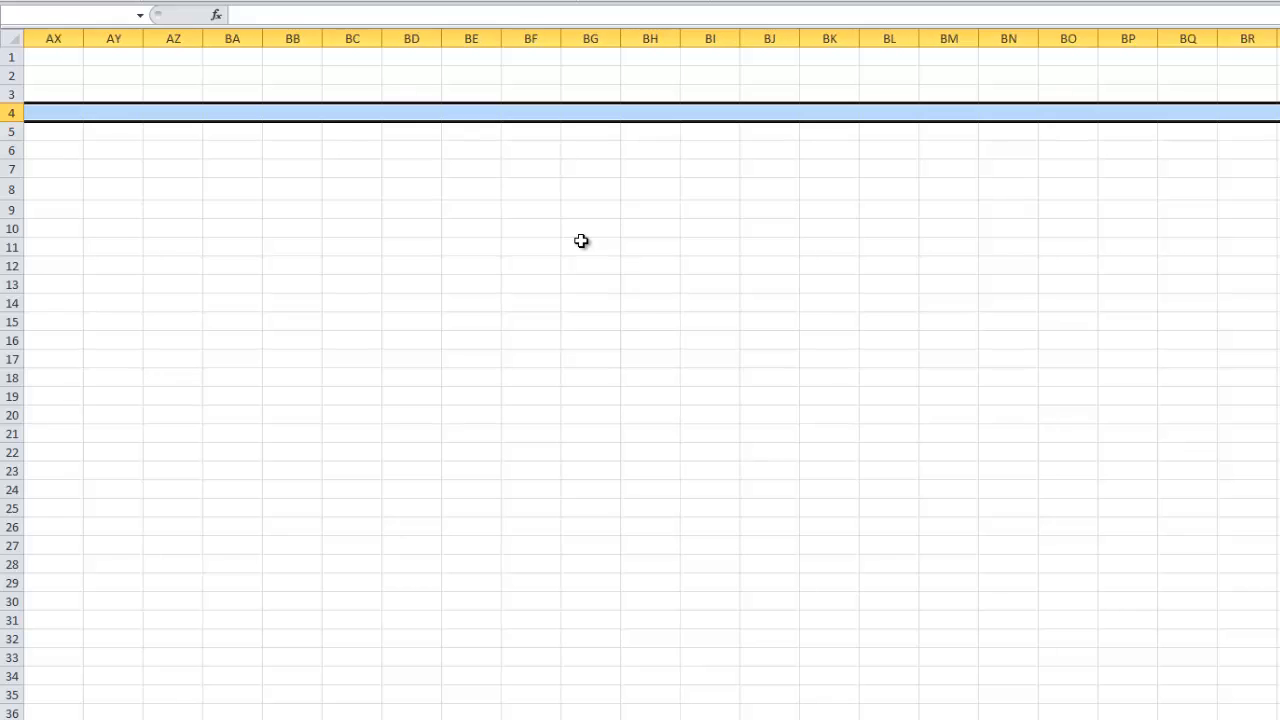
{"action": "key", "text": "shift+Left"}
{"action": "key", "text": "shift+Left"}
{"action": "key", "text": "shift+Left"}
{"action": "key", "text": "shift+Left"}
{"action": "key", "text": "shift+Left"}
{"action": "key", "text": "shift+Left"}
{"action": "key", "text": "shift+Left"}
{"action": "key", "text": "shift+Left"}
{"action": "key", "text": "shift+Left"}
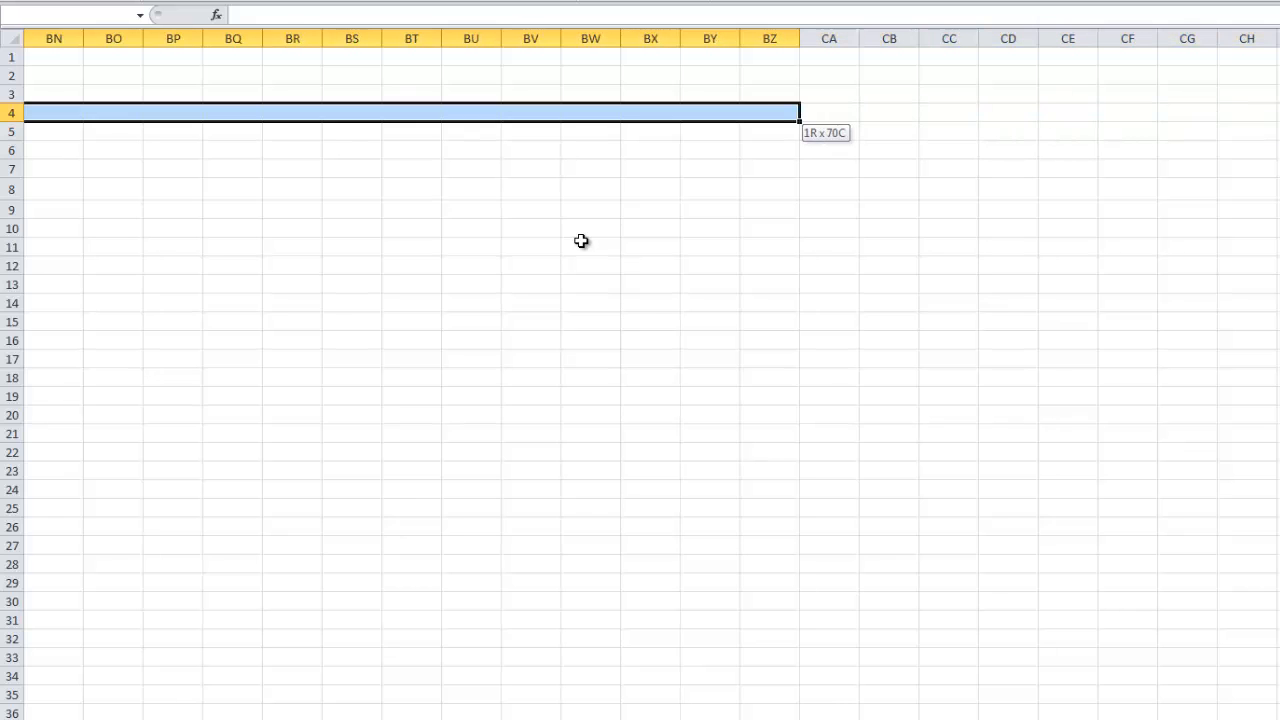
{"action": "key", "text": "shift+Right"}
{"action": "key", "text": "ctrl+v"}
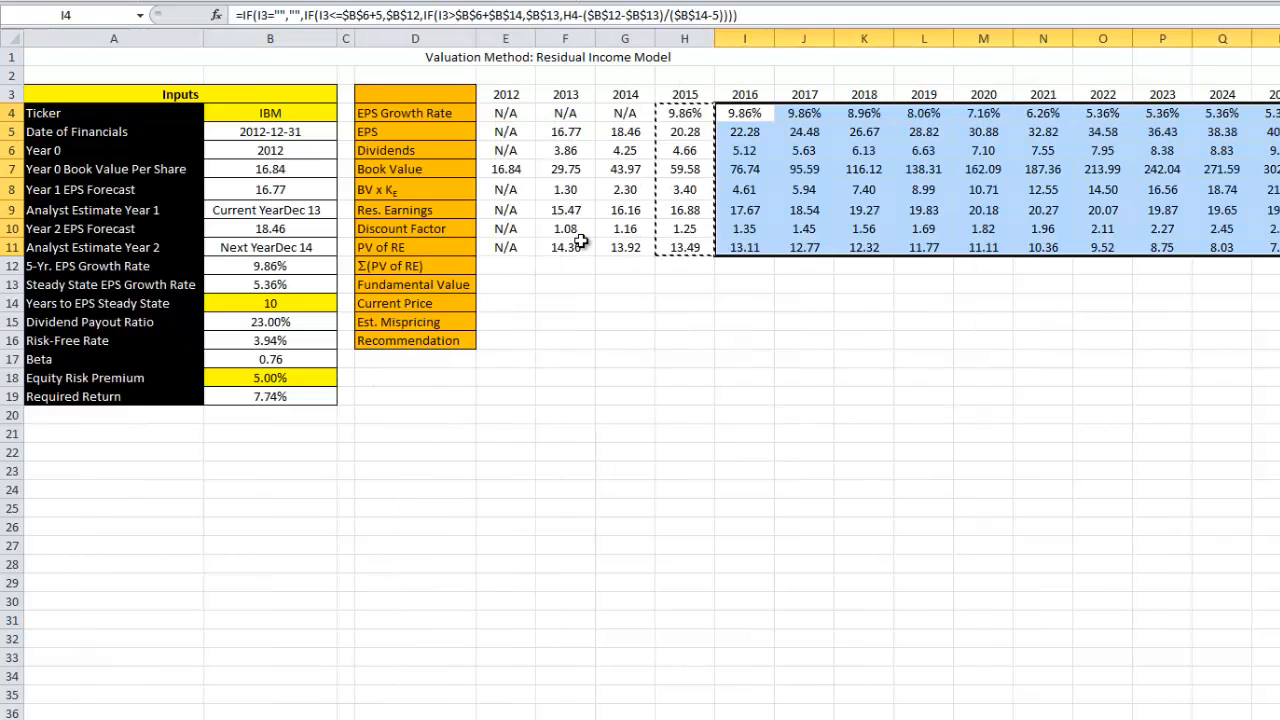
- Examine the residual earnings in row 9 across all forecast years, through the last year and into the columns beyond it
{"action": "key", "text": "Left"}
{"action": "key", "text": "Left"}
{"action": "key", "text": "Left"}
{"action": "key", "text": "Left"}
{"action": "key", "text": "Left"}
{"action": "key", "text": "Down"}
{"action": "key", "text": "Down"}
{"action": "key", "text": "Down"}
{"action": "key", "text": "Down"}
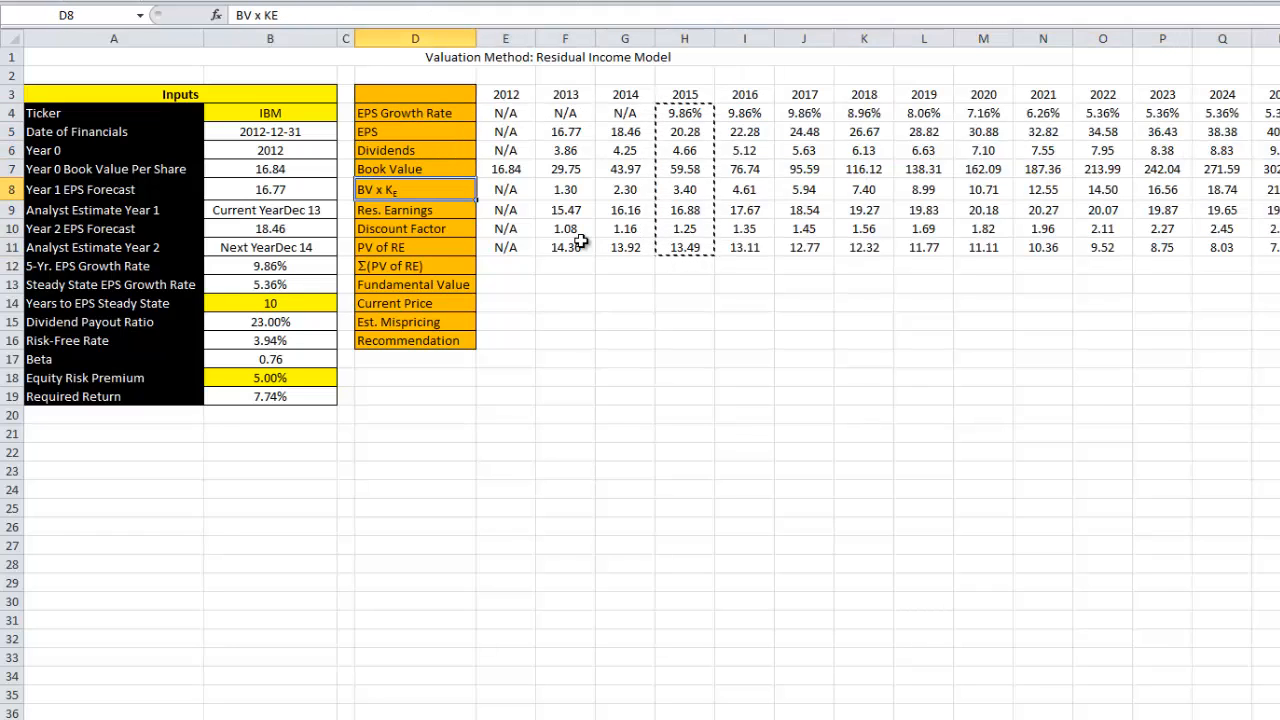
{"action": "key", "text": "Right"}
{"action": "key", "text": "Down"}
{"action": "key", "text": "Right"}
{"action": "key", "text": "Right"}
{"action": "key", "text": "Right"}
{"action": "key", "text": "Right"}
{"action": "key", "text": "Right"}
{"action": "key", "text": "Right"}
{"action": "key", "text": "Right"}
{"action": "key", "text": "Right"}
{"action": "key", "text": "Right"}
{"action": "key", "text": "Right"}
{"action": "key", "text": "Right"}
{"action": "key", "text": "Right"}
{"action": "key", "text": "Right"}
{"action": "key", "text": "Right"}
{"action": "key", "text": "Right"}
{"action": "key", "text": "Right"}
{"action": "key", "text": "Right"}
{"action": "key", "text": "Right"}
{"action": "key", "text": "Right"}
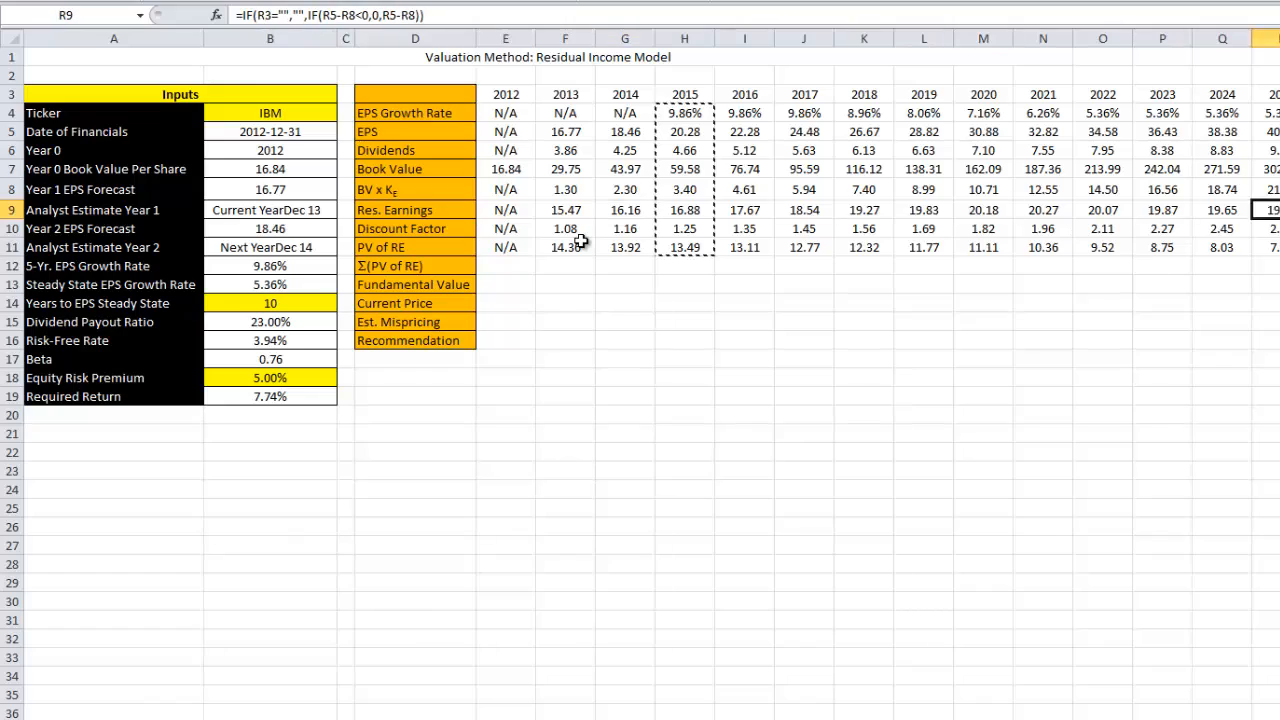
{"action": "key", "text": "Right"}
{"action": "key", "text": "Right"}
{"action": "key", "text": "Right"}
{"action": "key", "text": "Right"}
{"action": "key", "text": "Right"}
{"action": "key", "text": "Right"}
{"action": "key", "text": "Right"}
{"action": "key", "text": "Right"}
{"action": "key", "text": "Right"}
{"action": "key", "text": "Right"}
{"action": "key", "text": "Right"}
{"action": "key", "text": "Right"}
{"action": "key", "text": "Right"}
{"action": "key", "text": "Right"}
{"action": "key", "text": "Right"}
{"action": "key", "text": "Right"}
{"action": "key", "text": "Right"}
{"action": "key", "text": "Right"}
{"action": "key", "text": "Right"}
{"action": "key", "text": "Right"}
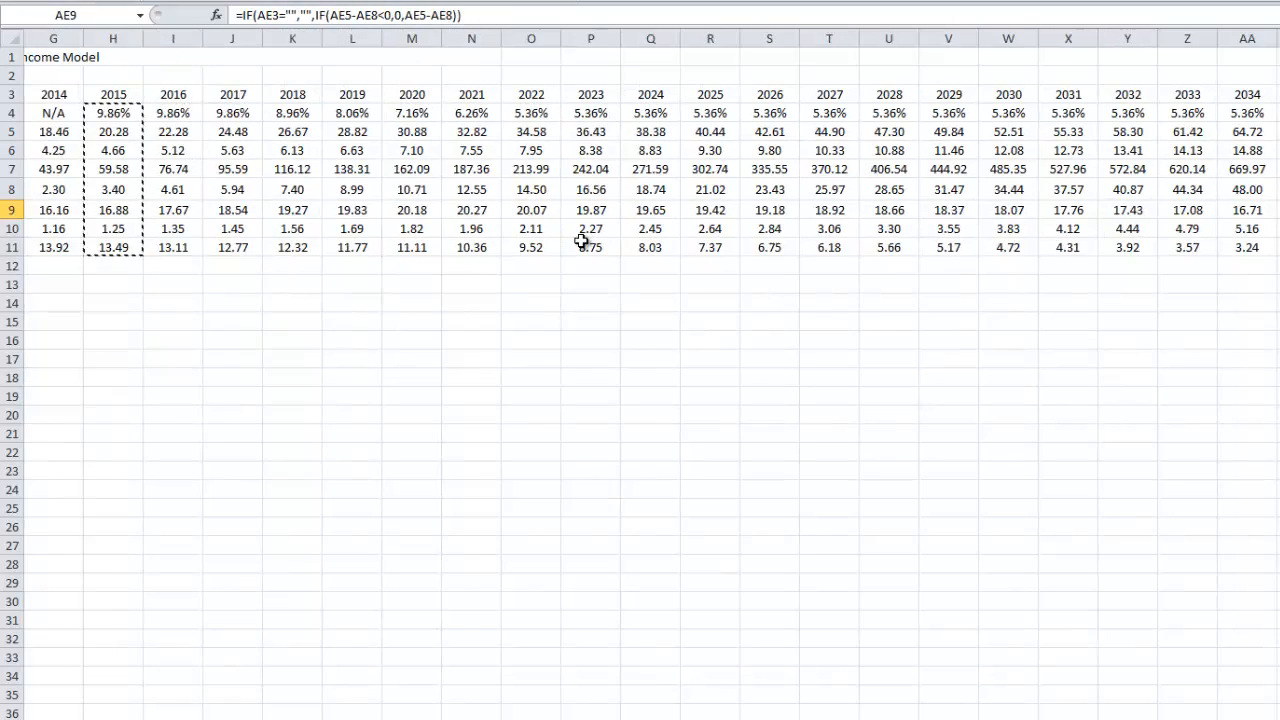
{"action": "key", "text": "Right"}
{"action": "key", "text": "Right"}
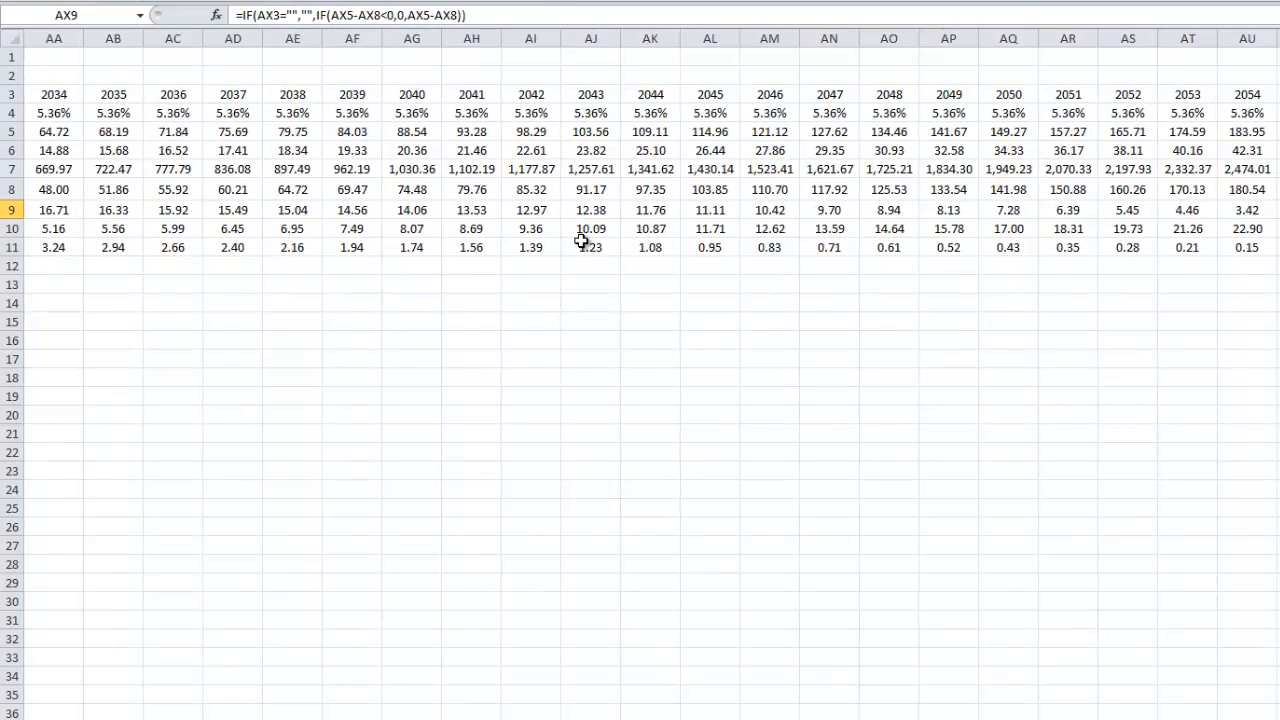
{"action": "key", "text": "Right"}
{"action": "key", "text": "Right"}
{"action": "key", "text": "Right"}
{"action": "key", "text": "Right"}
{"action": "key", "text": "Right"}
{"action": "key", "text": "Right"}
{"action": "key", "text": "Right"}
{"action": "key", "text": "Right"}
{"action": "key", "text": "Right"}
{"action": "key", "text": "Right"}
{"action": "key", "text": "Right"}
{"action": "key", "text": "Right"}
{"action": "key", "text": "Right"}
{"action": "key", "text": "Right"}
{"action": "key", "text": "Right"}
{"action": "key", "text": "Left"}
{"action": "key", "text": "Left"}
{"action": "key", "text": "Left"}
{"action": "key", "text": "Left"}
{"action": "key", "text": "Left"}
{"action": "key", "text": "Left"}
{"action": "key", "text": "Left"}
{"action": "key", "text": "Left"}
{"action": "key", "text": "Left"}
{"action": "key", "text": "Left"}
{"action": "key", "text": "Left"}
{"action": "key", "text": "Left"}
{"action": "key", "text": "Left"}
{"action": "key", "text": "Left"}
{"action": "key", "text": "Left"}
{"action": "key", "text": "Left"}
{"action": "key", "text": "Left"}
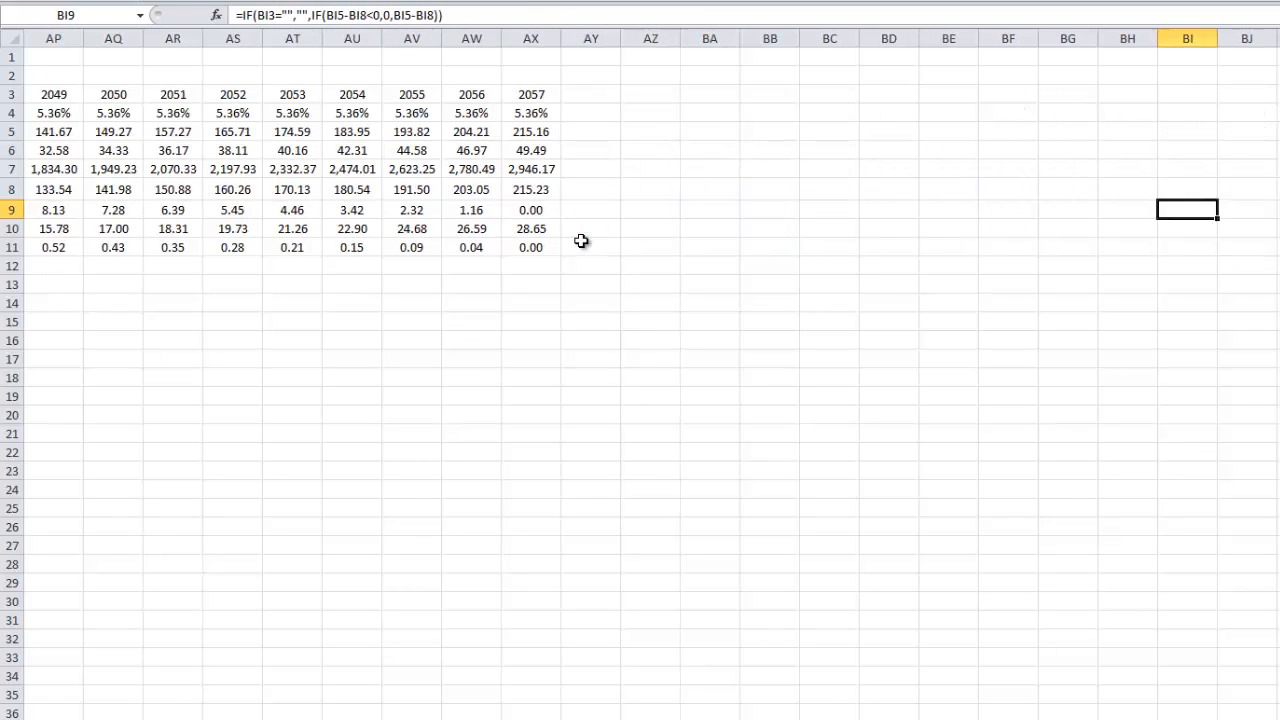
- Check how far the copied residual earnings formulas in row 9 extend beyond the 2057 column, looking for the last formula column
{"action": "key", "text": "Left"}
{"action": "key", "text": "Left"}
{"action": "key", "text": "Right"}
{"action": "key", "text": "Right"}
{"action": "key", "text": "Right"}
{"action": "key", "text": "Right"}
{"action": "key", "text": "Right"}
{"action": "key", "text": "Right"}
{"action": "key", "text": "Right"}
{"action": "key", "text": "Right"}
{"action": "key", "text": "Right"}
{"action": "key", "text": "Right"}
{"action": "key", "text": "Right"}
{"action": "key", "text": "Right"}
{"action": "key", "text": "Right"}
{"action": "key", "text": "Right"}
{"action": "key", "text": "Right"}
{"action": "key", "text": "Right"}
{"action": "key", "text": "Right"}
{"action": "key", "text": "Right"}
{"action": "key", "text": "Right"}
{"action": "key", "text": "Right"}
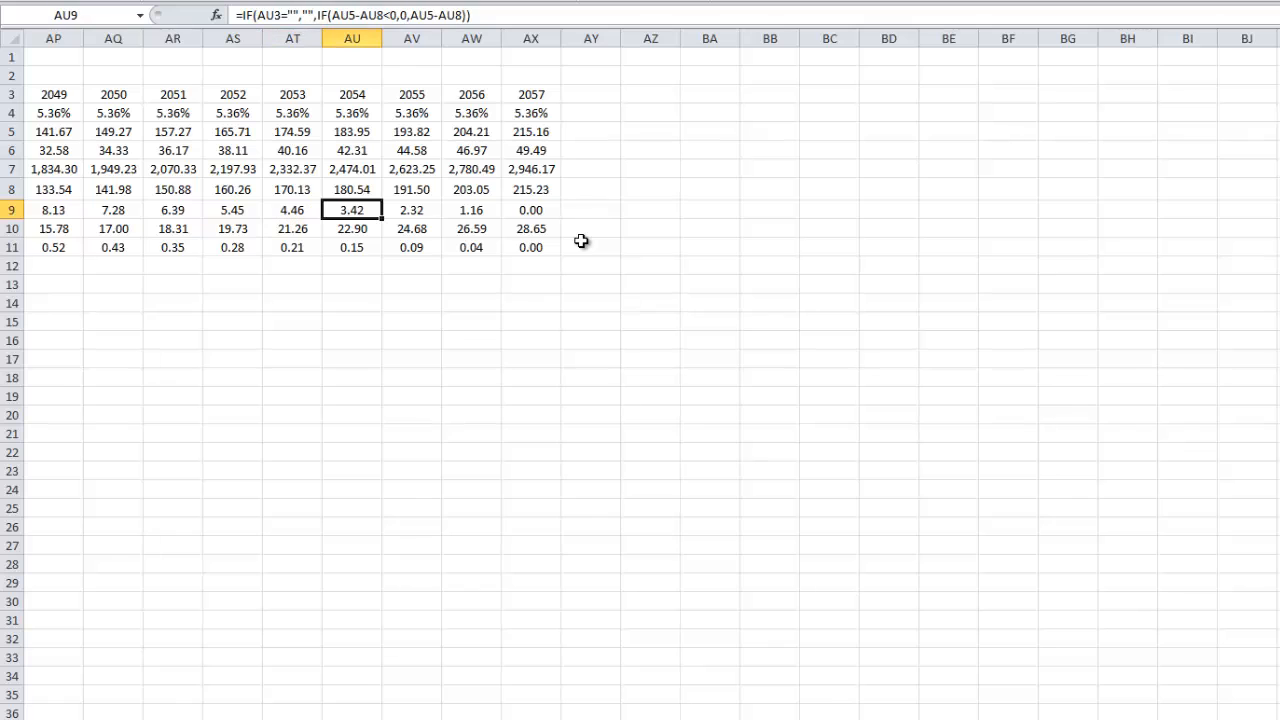
{"action": "key", "text": "Right"}
{"action": "key", "text": "Right"}
{"action": "key", "text": "Right"}
{"action": "key", "text": "Right"}
{"action": "key", "text": "Right"}
{"action": "key", "text": "Right"}
{"action": "key", "text": "Right"}
{"action": "key", "text": "Right"}
{"action": "key", "text": "Right"}
{"action": "key", "text": "Right"}
{"action": "key", "text": "Right"}
{"action": "key", "text": "Right"}
{"action": "key", "text": "Right"}
{"action": "key", "text": "Right"}
{"action": "key", "text": "Left"}
{"action": "key", "text": "Left"}
{"action": "key", "text": "Left"}
{"action": "key", "text": "Left"}
{"action": "key", "text": "Left"}
{"action": "key", "text": "Left"}
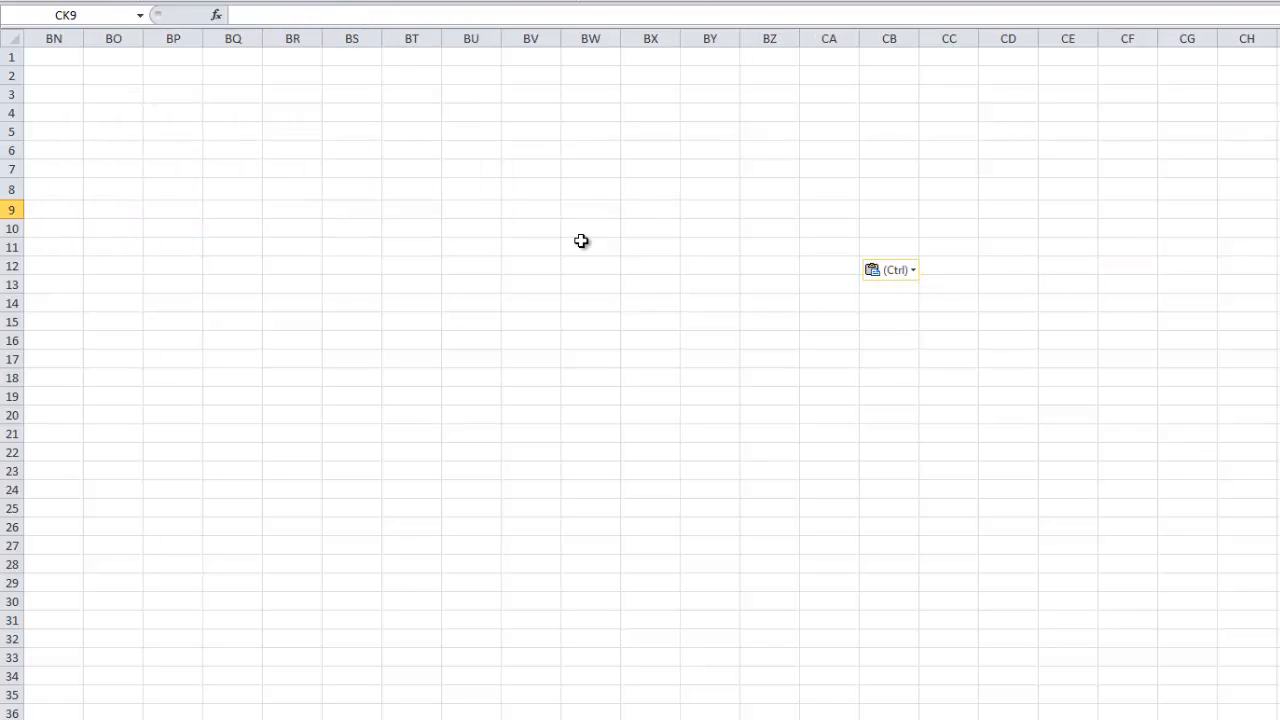
{"action": "key", "text": "Left"}
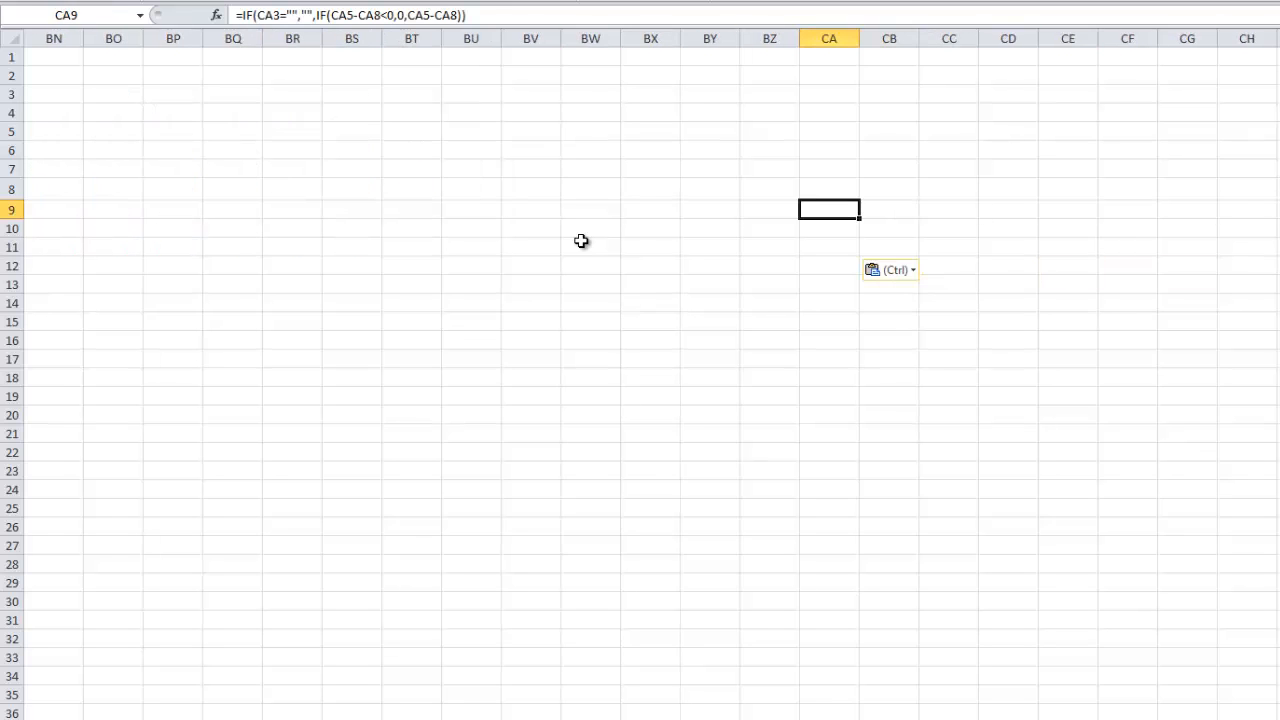
{"action": "key", "text": "Left"}
{"action": "key", "text": "Left"}
{"action": "key", "text": "Left"}
{"action": "key", "text": "Left"}
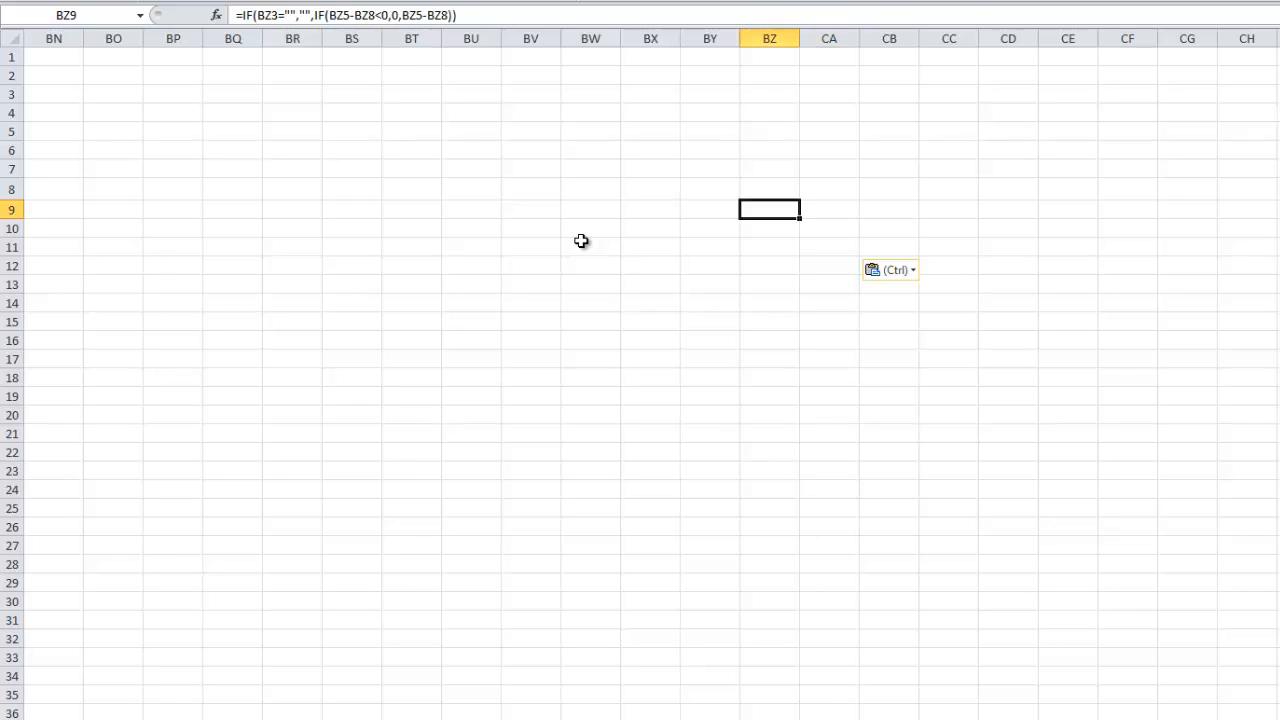
{"action": "key", "text": "Right"}
{"action": "key", "text": "Right"}
{"action": "key", "text": "Right"}
{"action": "key", "text": "Right"}
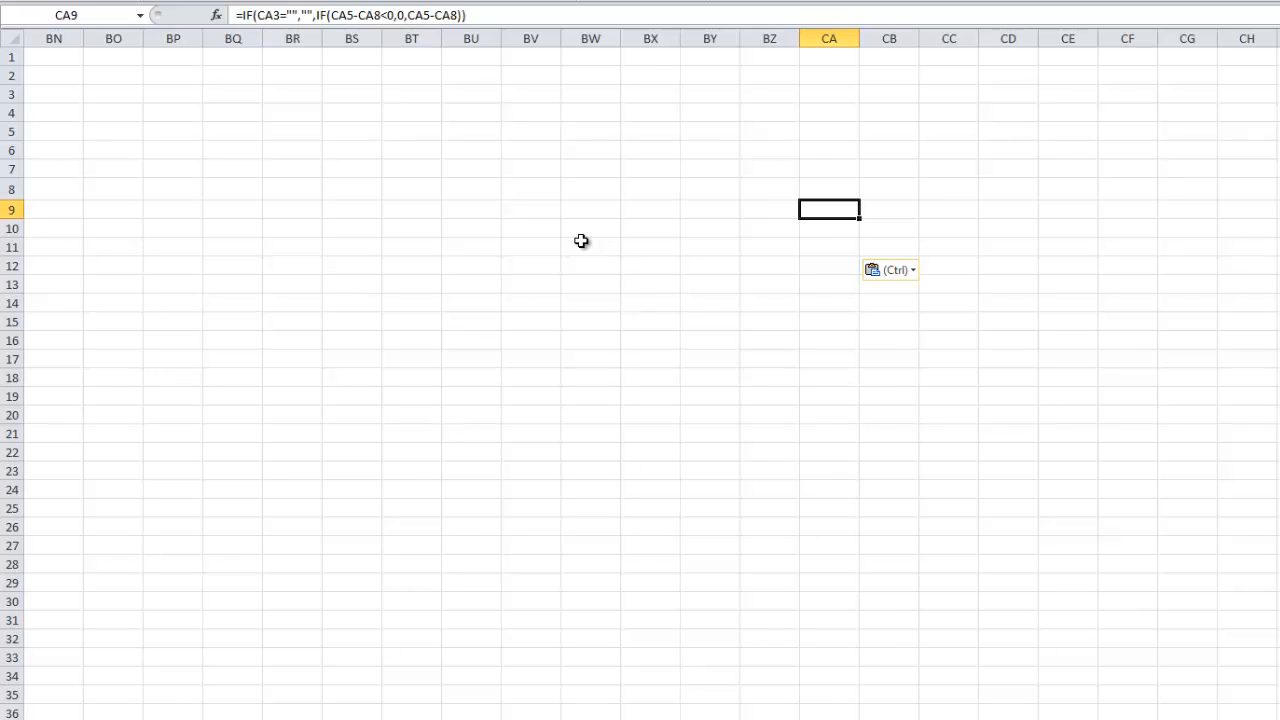
- Total the present values of residual earnings for all forecast years in E12 with =sum(F11:CA11)
{"action": "key", "text": "ctrl+Home"}
{"action": "key", "text": "Right"}
{"action": "key", "text": "Right"}
{"action": "key", "text": "Right"}
{"action": "key", "text": "Right"}
{"action": "key", "text": "Down"}
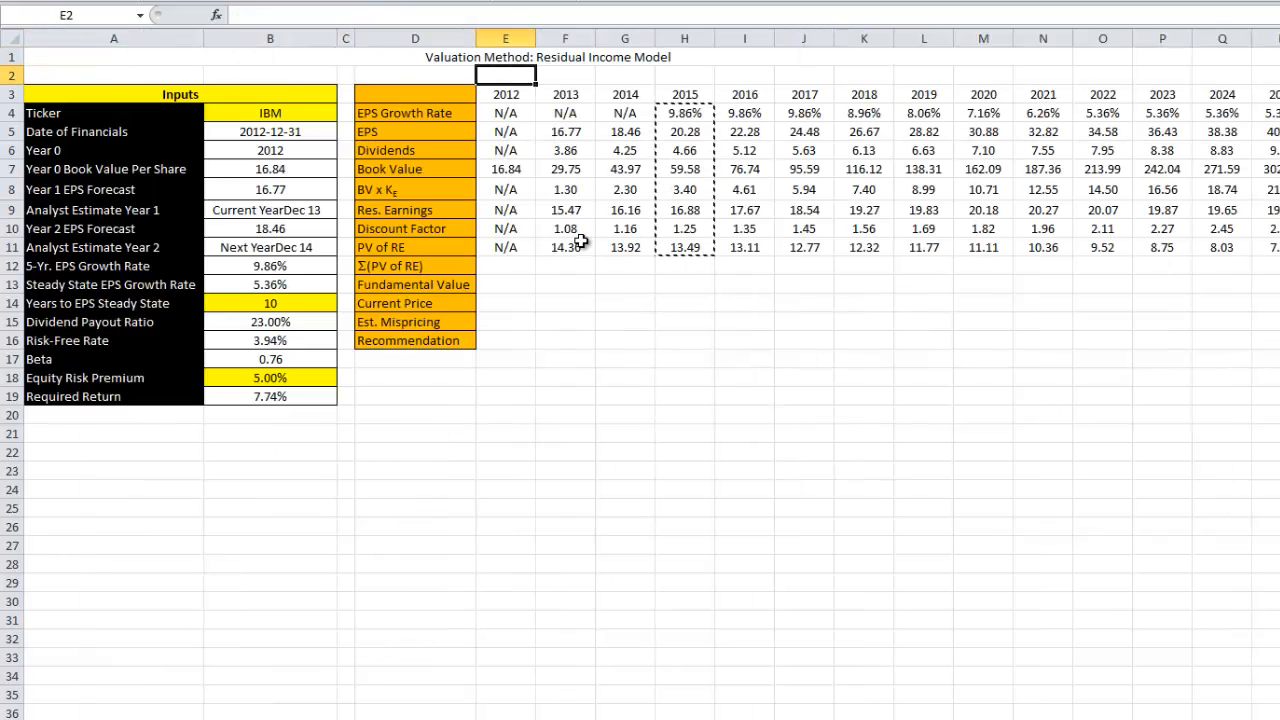
{"action": "key", "text": "Down"}
{"action": "key", "text": "Down"}
{"action": "key", "text": "Down"}
{"action": "key", "text": "Down"}
{"action": "key", "text": "Down"}
{"action": "key", "text": "Down"}
{"action": "key", "text": "Down"}
{"action": "key", "text": "Down"}
{"action": "key", "text": "Down"}
{"action": "key", "text": "Down"}
{"action": "key", "text": "alt+Tab"}
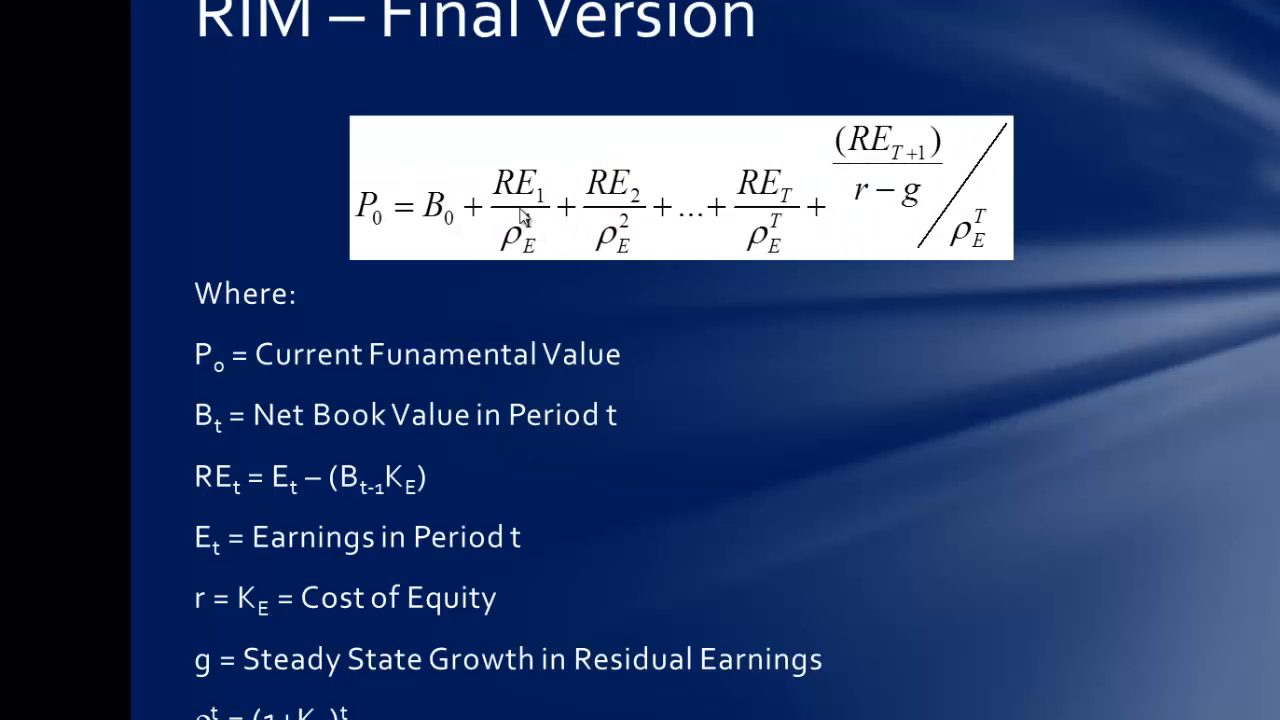
{"action": "key", "text": "alt+Tab"}
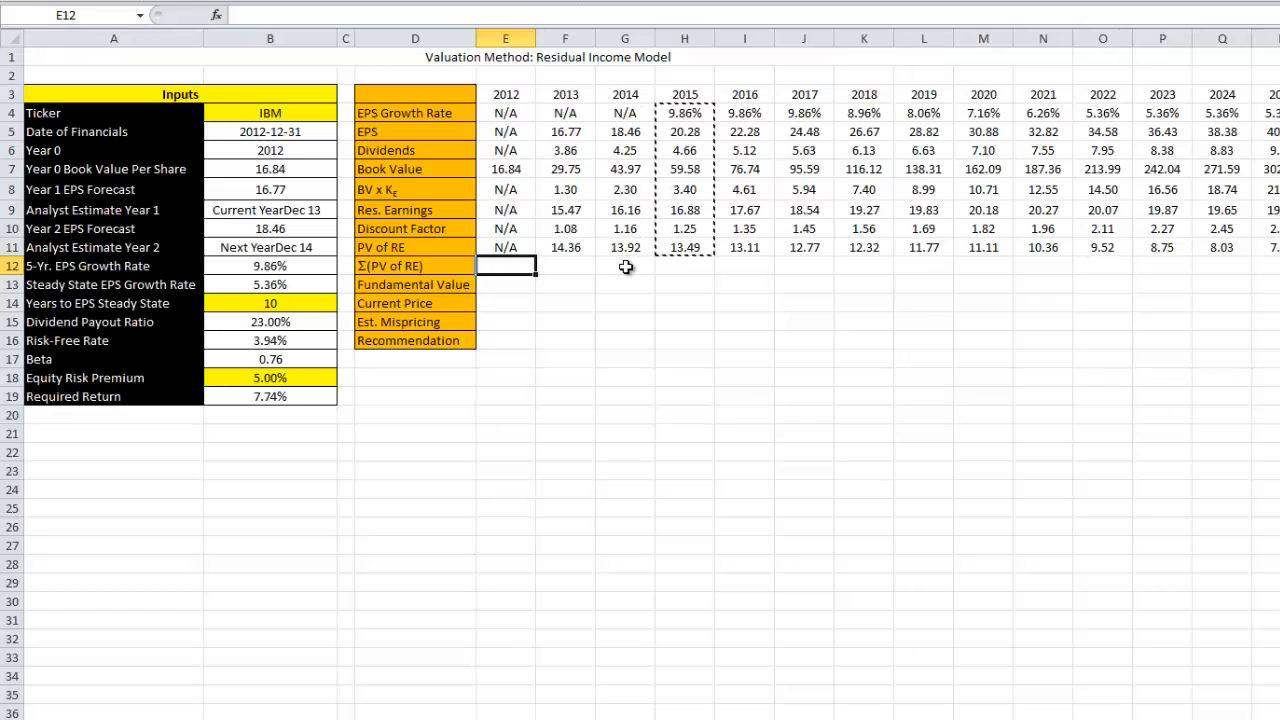
{"action": "type", "text": "=sum("}
{"action": "key", "text": "Up"}
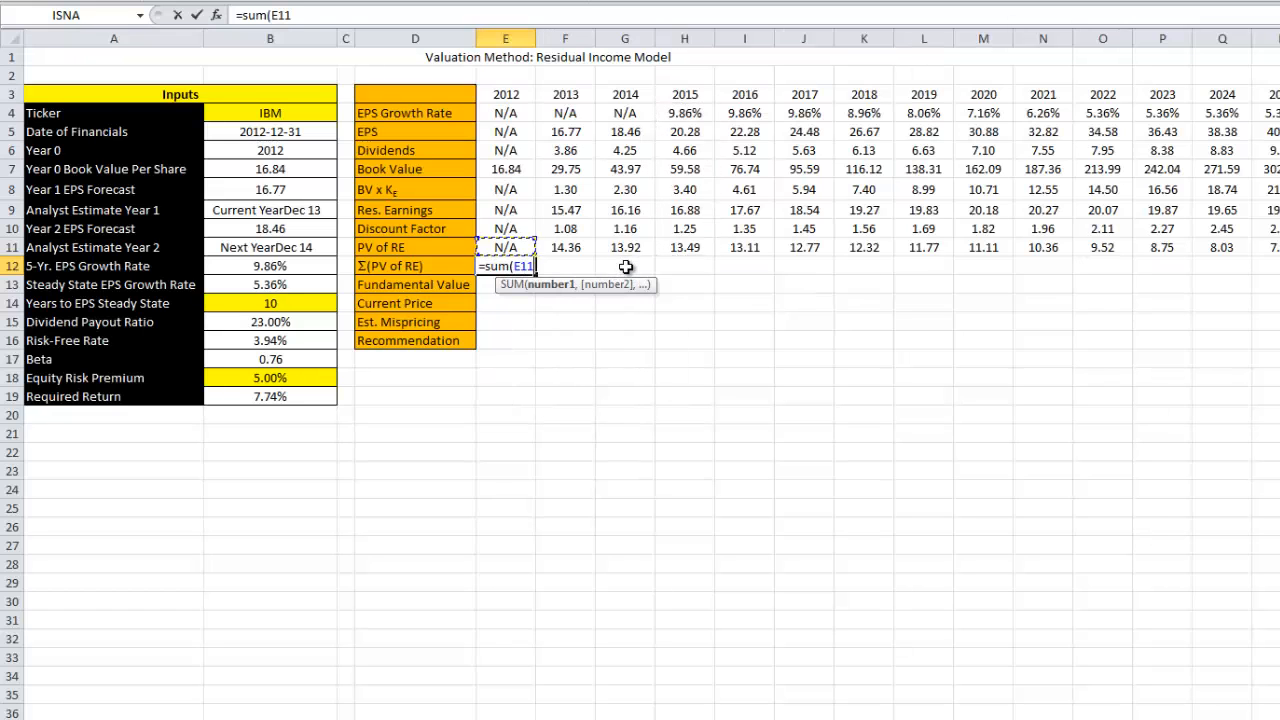
{"action": "key", "text": "Right"}
{"action": "key", "text": "ctrl+shift+Right"}
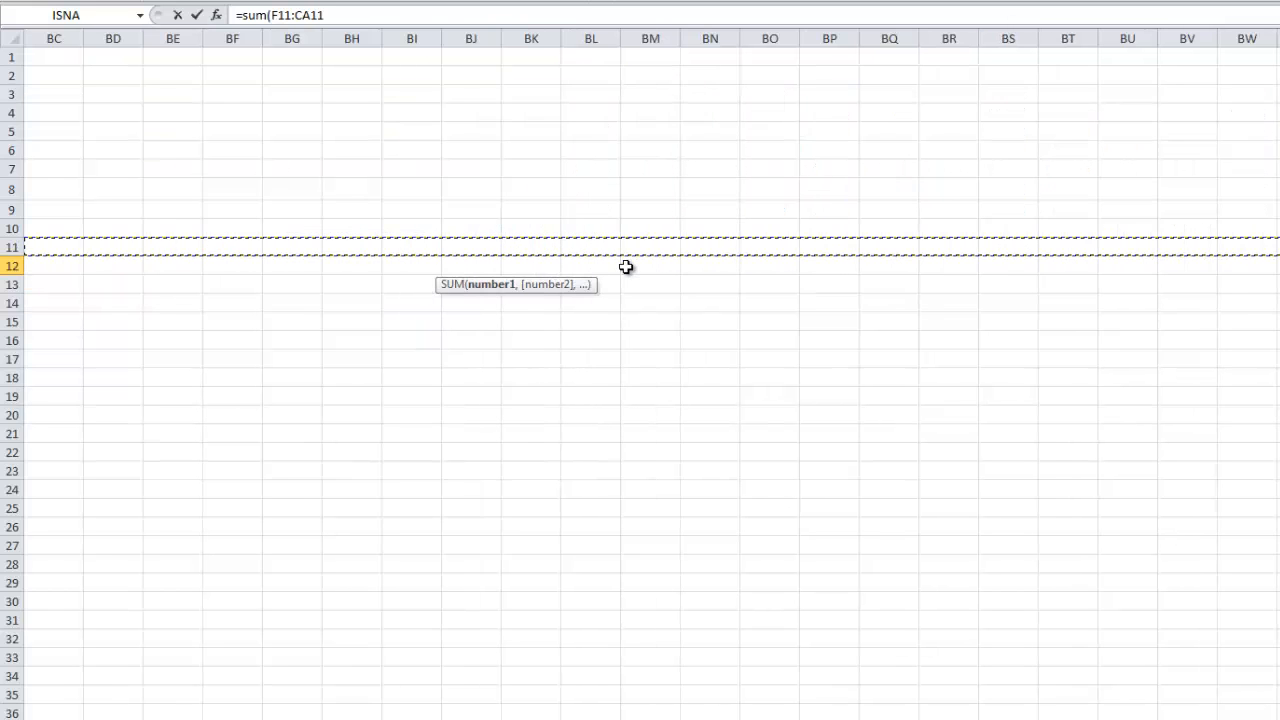
{"action": "key", "text": "Return"}
- Calculate the Fundamental Value in E13 as the summed present values plus the 2012 book value, =E12+E7
{"action": "key", "text": "Left"}
{"action": "key", "text": "Home"}
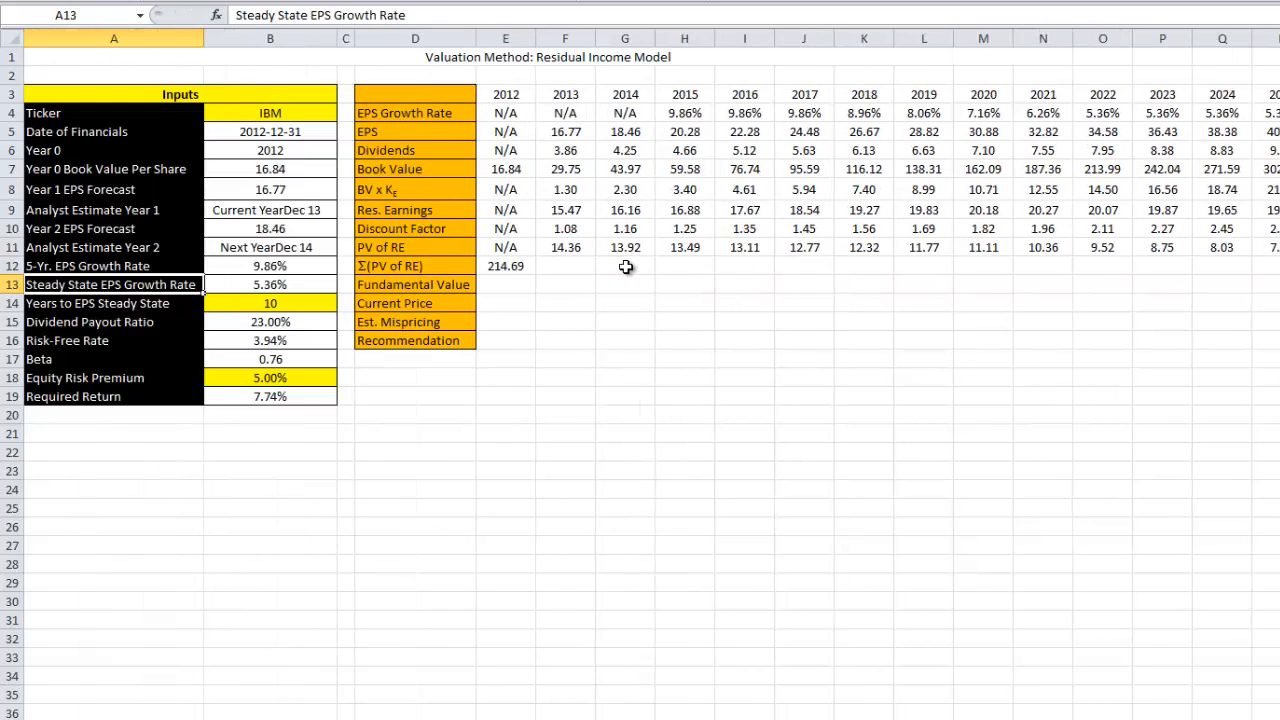
{"action": "key", "text": "Right"}
{"action": "key", "text": "Right"}
{"action": "key", "text": "Right"}
{"action": "key", "text": "Right"}
{"action": "type", "text": "="}
{"action": "key", "text": "Up"}
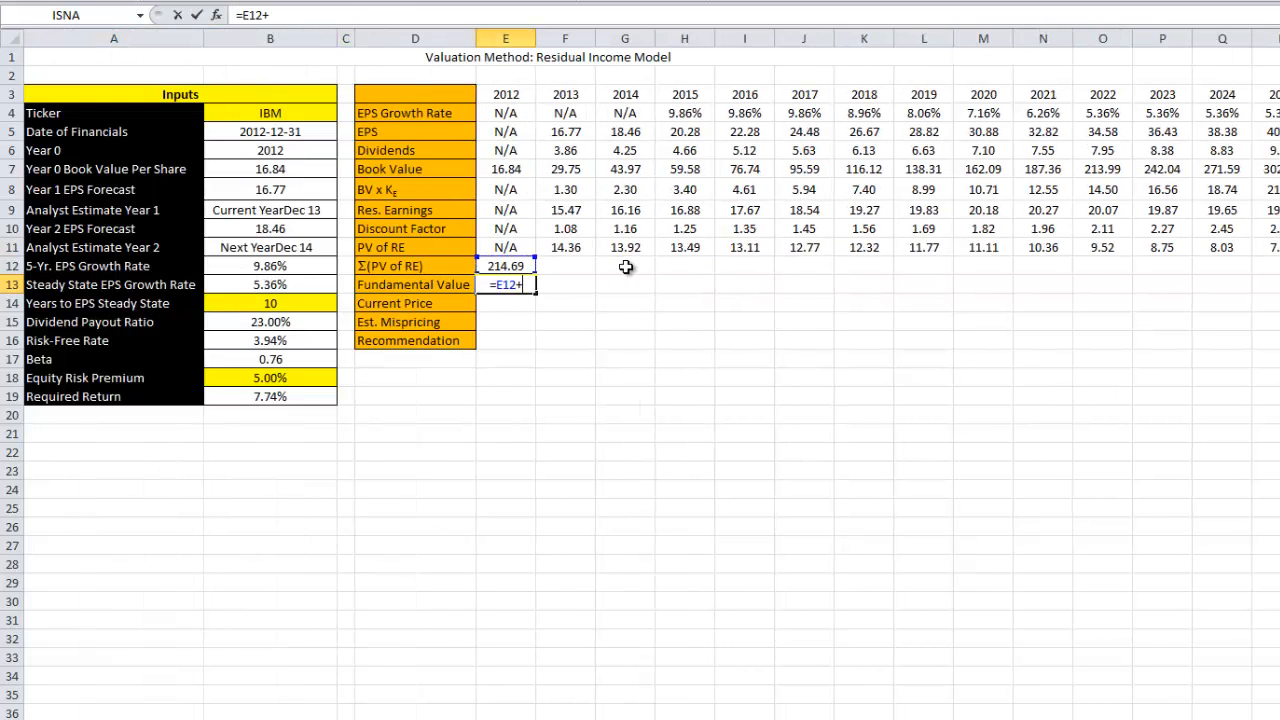
{"action": "type", "text": "+"}
{"action": "key", "text": "Up"}
{"action": "key", "text": "Up"}
{"action": "key", "text": "Up"}
{"action": "key", "text": "Up"}
{"action": "key", "text": "Up"}
{"action": "key", "text": "Up"}
{"action": "key", "text": "Return"}
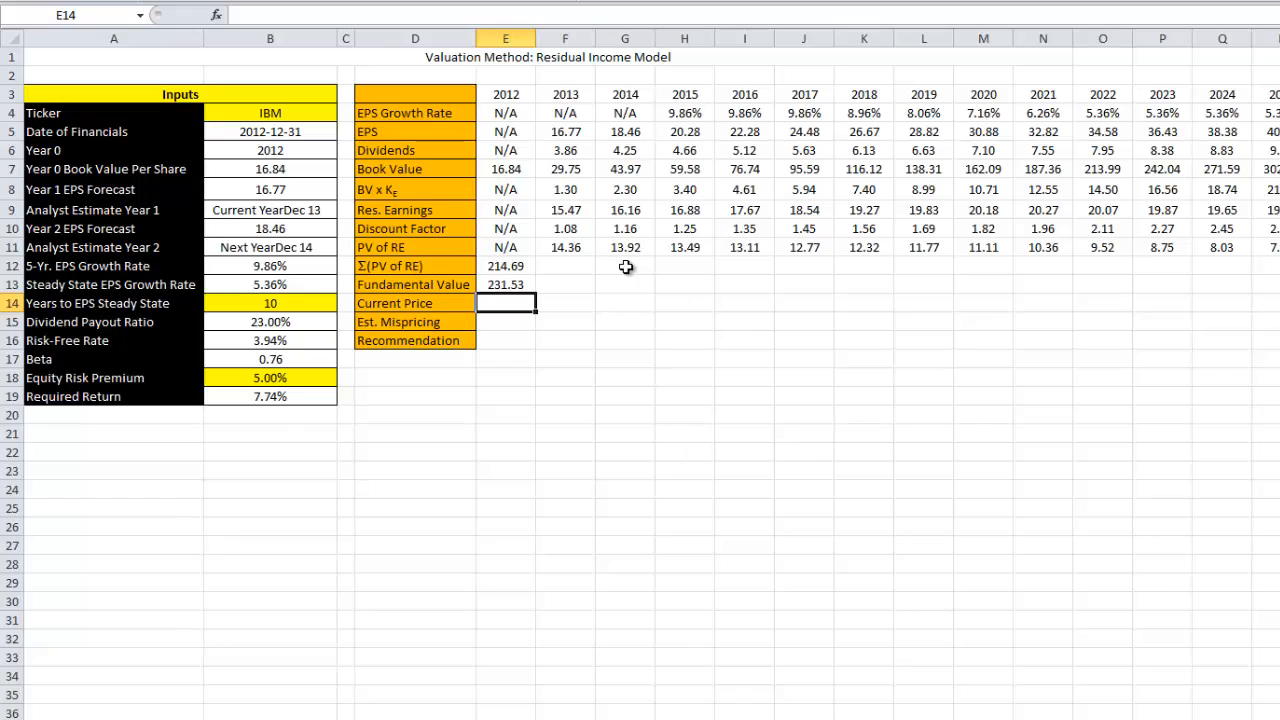
- Retrieve the Current Price for the ticker in E14 with =rchgetyahooquotes(B4,"L1")
{"action": "type", "text": "="}
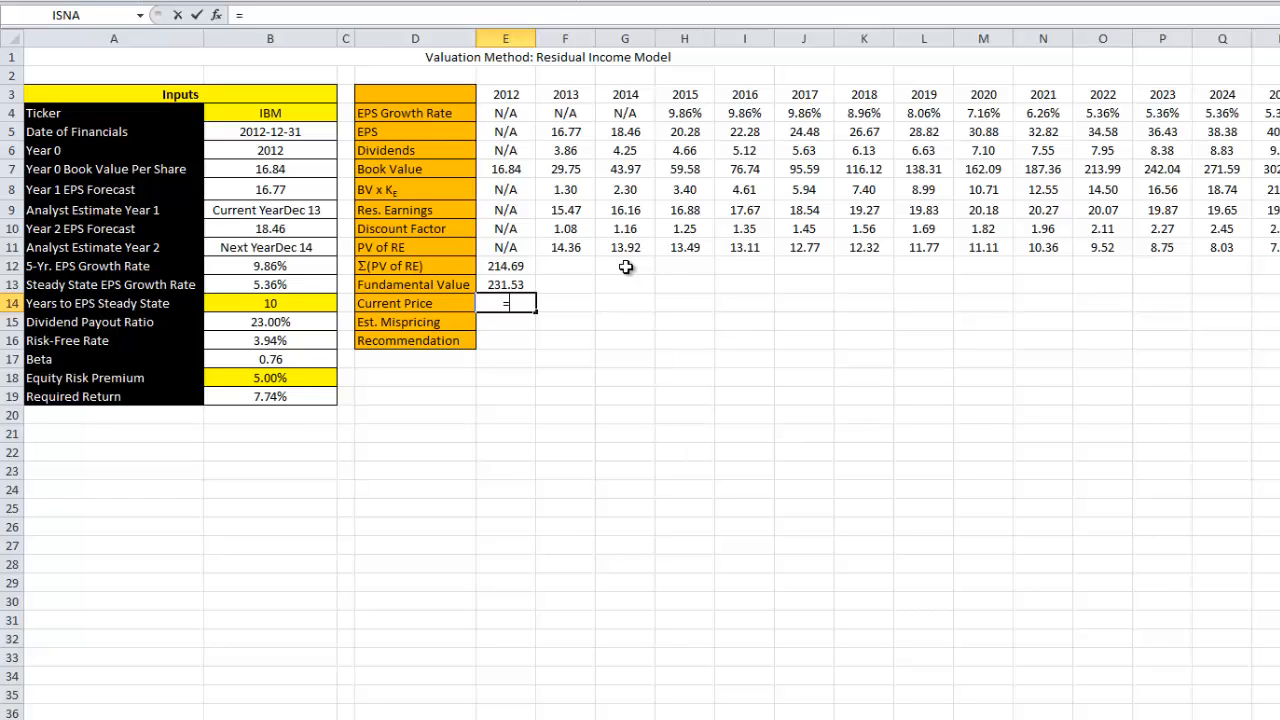
{"action": "type", "text": "get"}
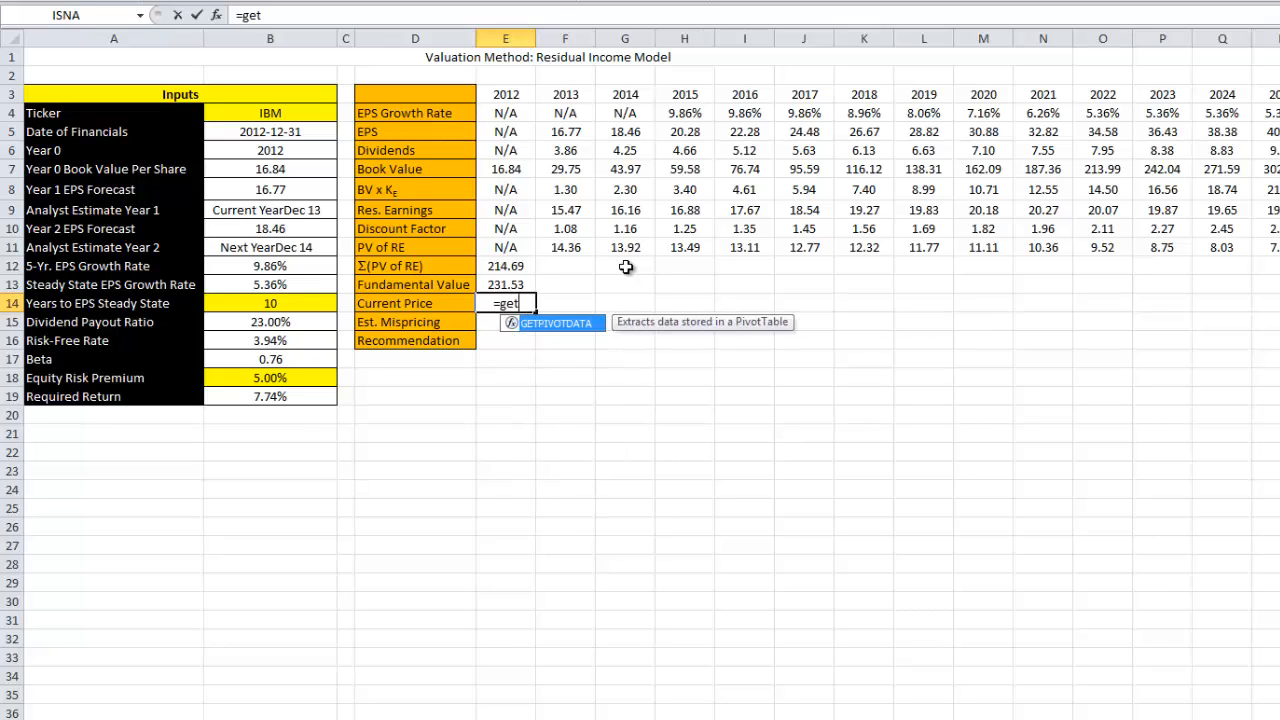
{"action": "type", "text": "yahooquotes("}
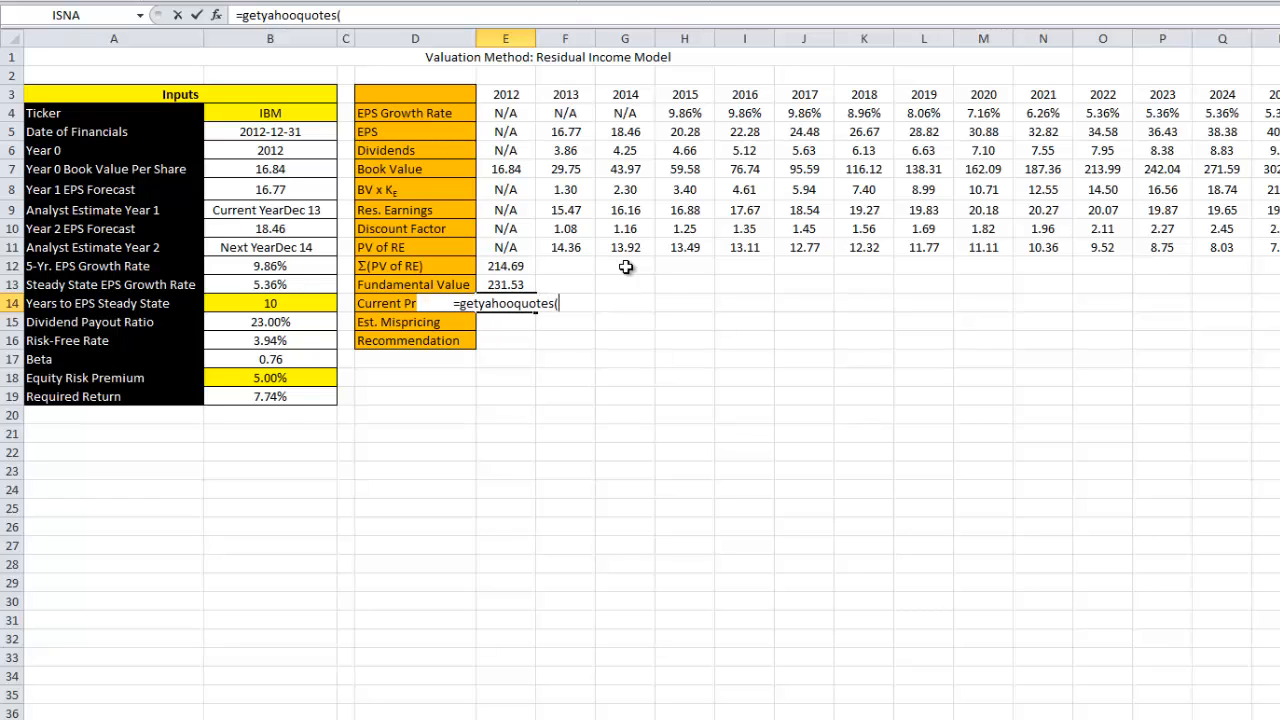
{"action": "key", "text": "BackSpace"}
{"action": "key", "text": "BackSpace"}
{"action": "key", "text": "BackSpace"}
{"action": "key", "text": "BackSpace"}
{"action": "key", "text": "BackSpace"}
{"action": "key", "text": "BackSpace"}
{"action": "key", "text": "BackSpace"}
{"action": "key", "text": "BackSpace"}
{"action": "key", "text": "BackSpace"}
{"action": "key", "text": "BackSpace"}
{"action": "key", "text": "BackSpace"}
{"action": "key", "text": "BackSpace"}
{"action": "key", "text": "BackSpace"}
{"action": "key", "text": "BackSpace"}
{"action": "key", "text": "BackSpace"}
{"action": "type", "text": "rch"}
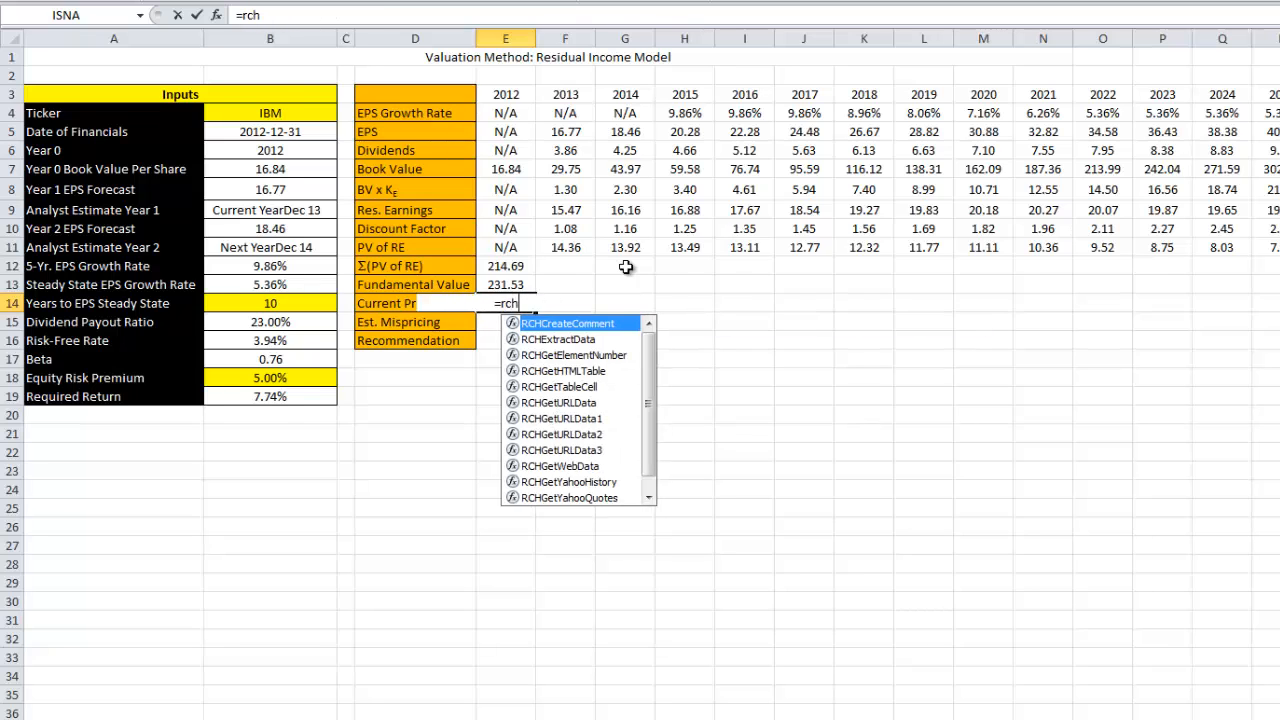
{"action": "type", "text": "getyahooquotes("}
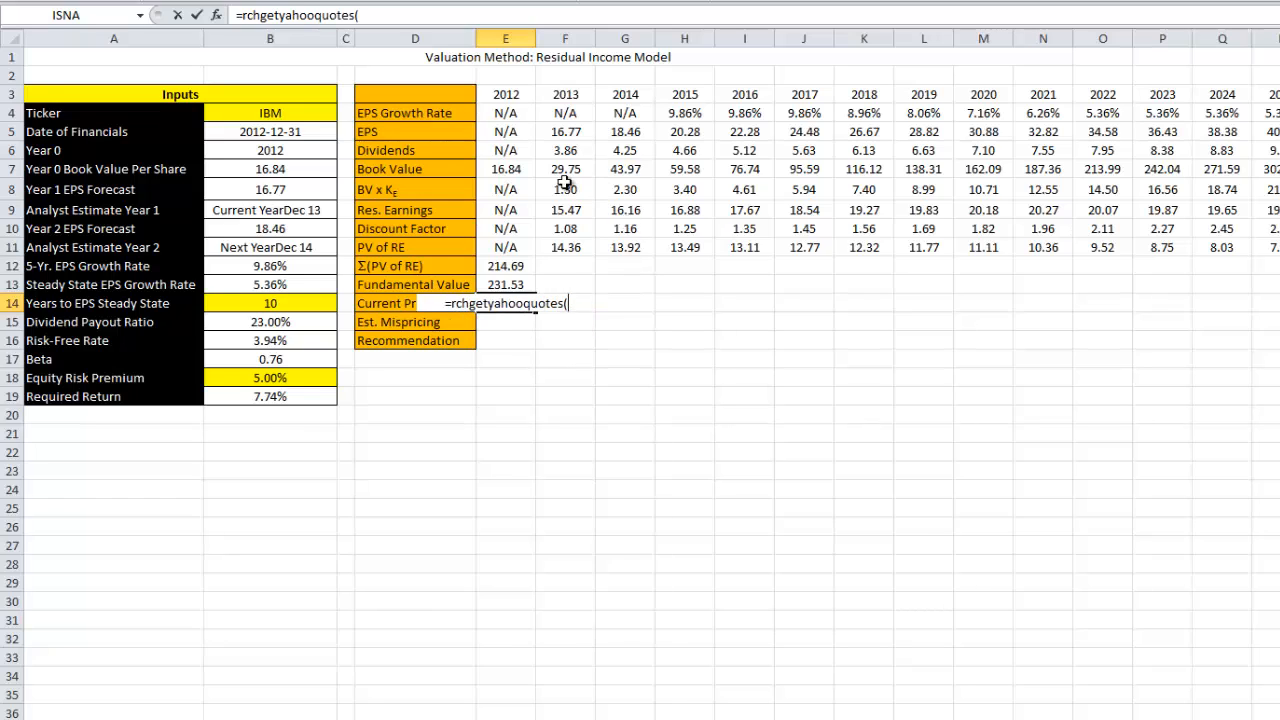
{"action": "left_click", "coordinate": [294, 112]}
{"action": "type", "text": ",\"l1\")"}
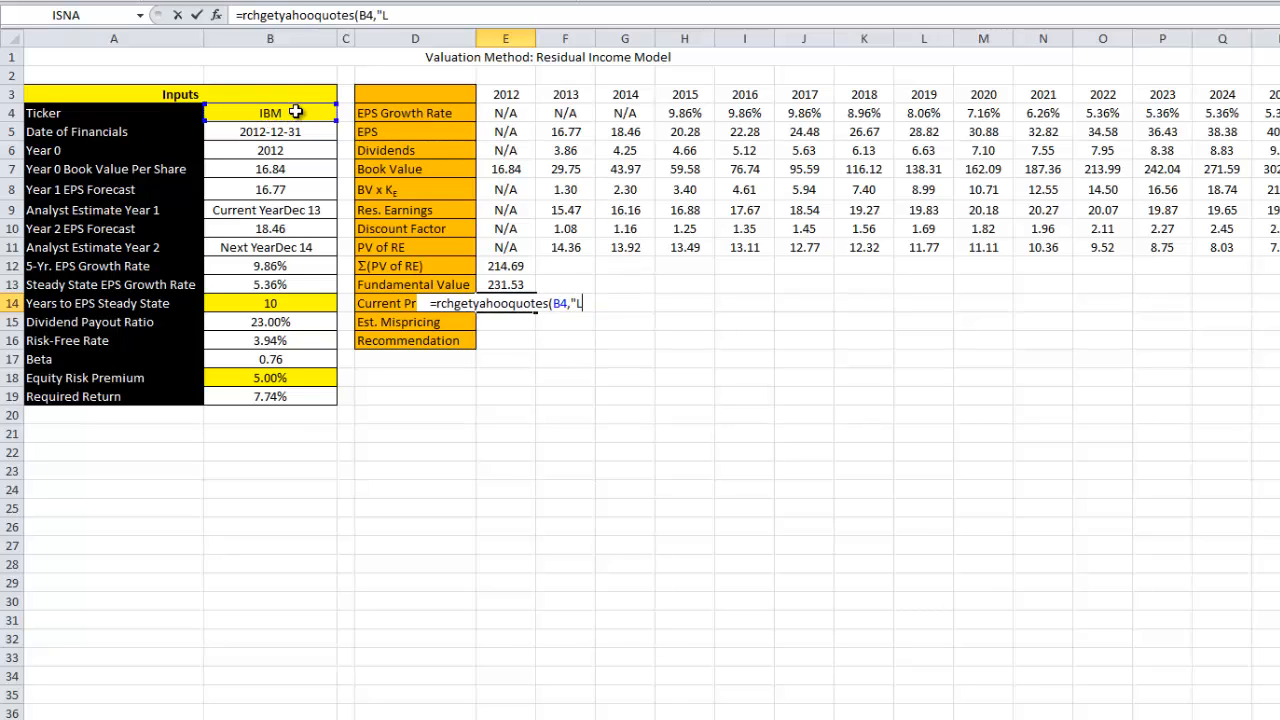
{"action": "key", "text": "Return"}
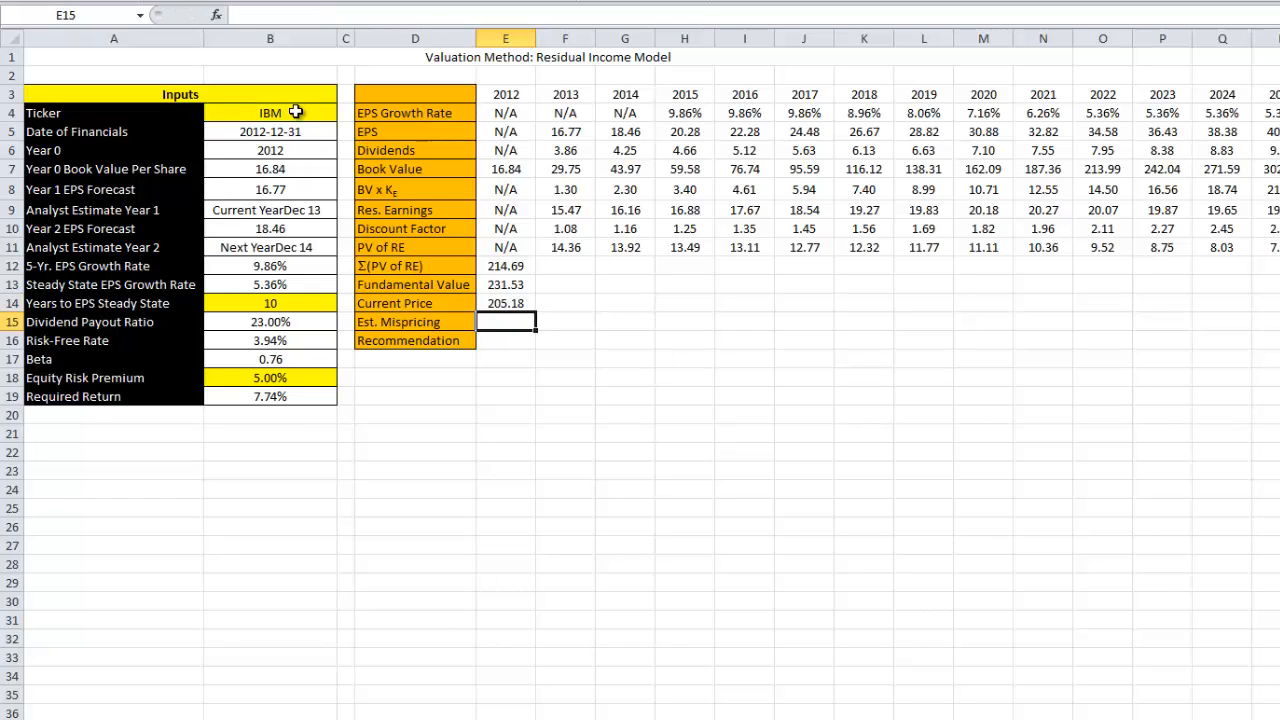
- Calculate the Est. Mispricing in E15 relative to the current price with =(E13-E14)/E14, and review the formula
{"action": "type", "text": "=(E13-"}
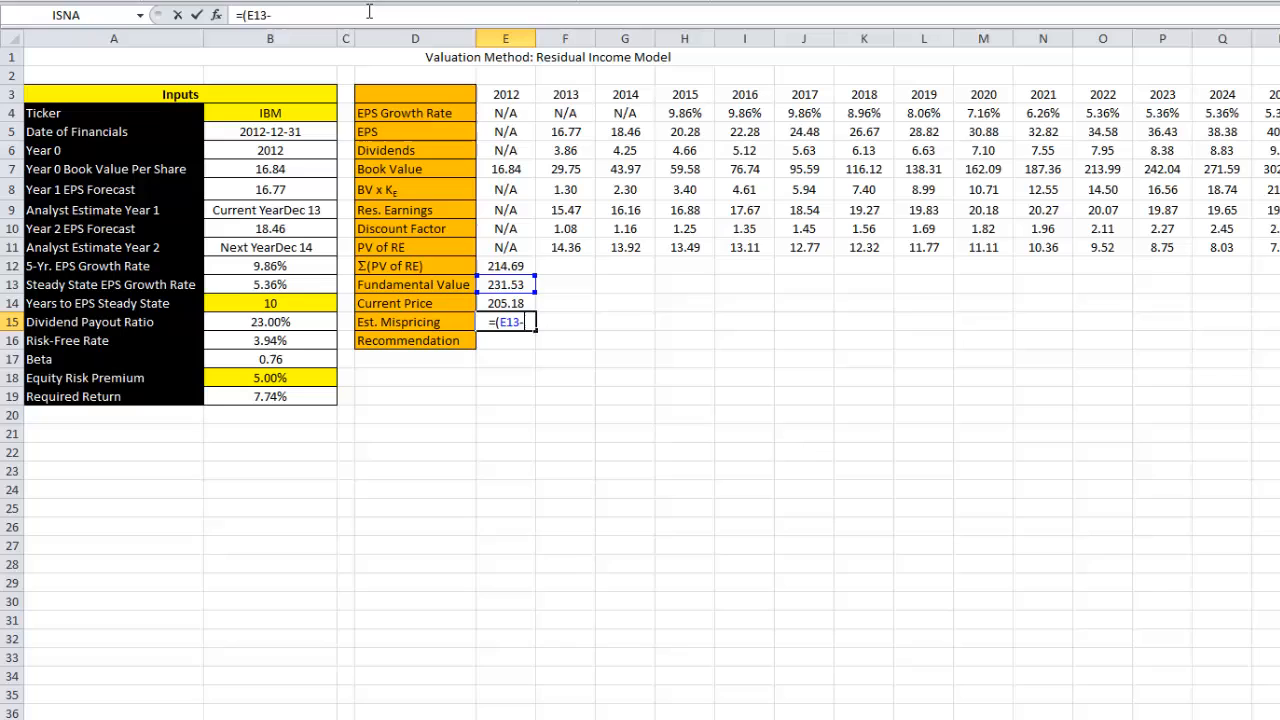
{"action": "key", "text": "Up"}
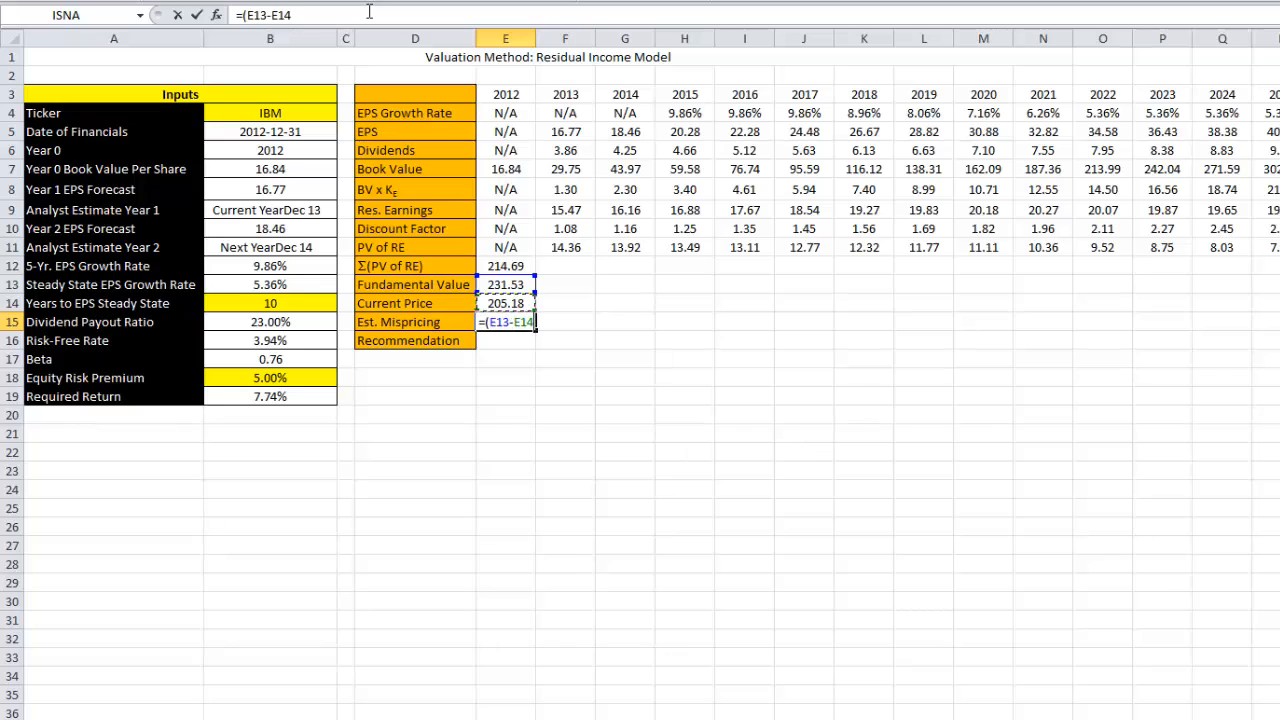
{"action": "type", "text": ")/"}
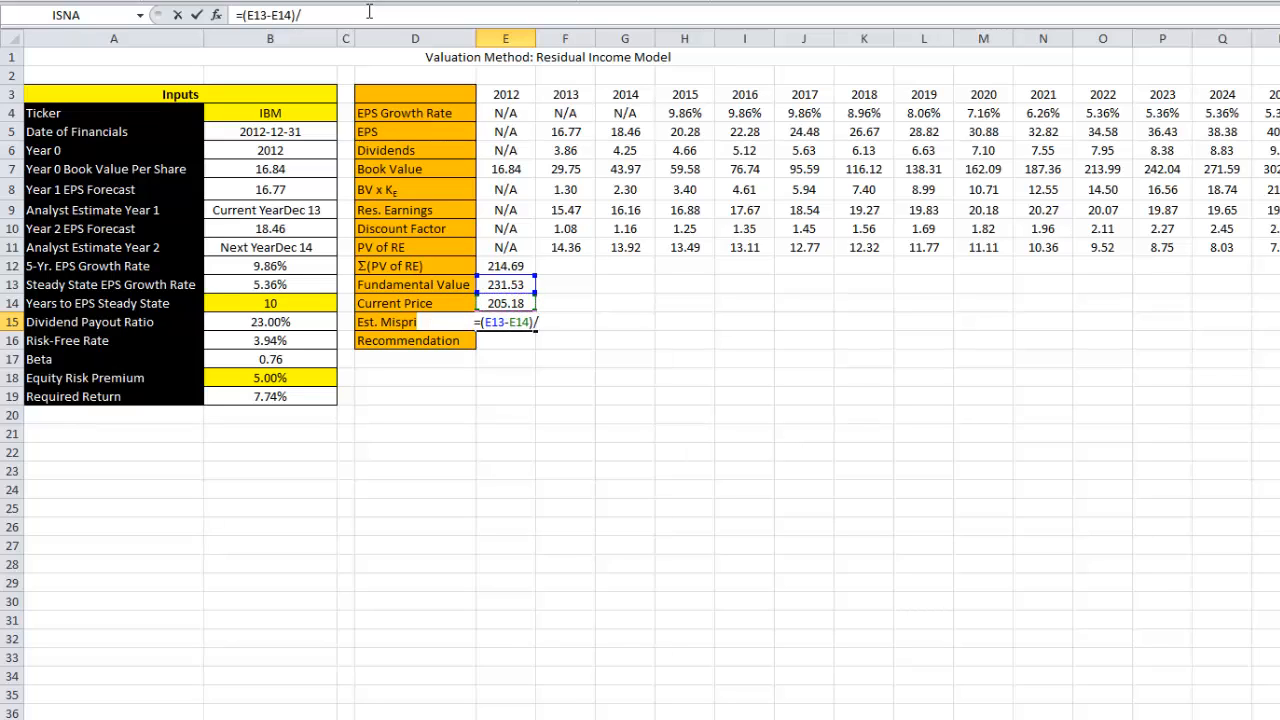
{"action": "key", "text": "Up"}
{"action": "key", "text": "Return"}
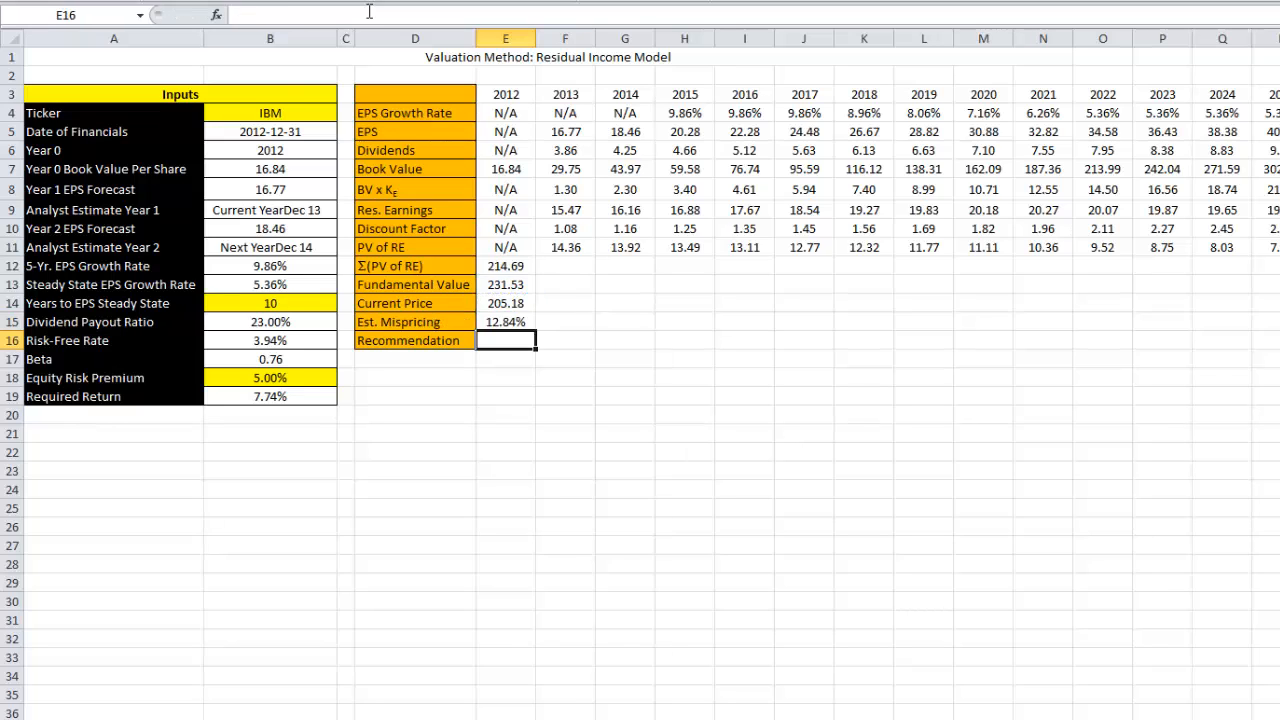
{"action": "key", "text": "Up"}
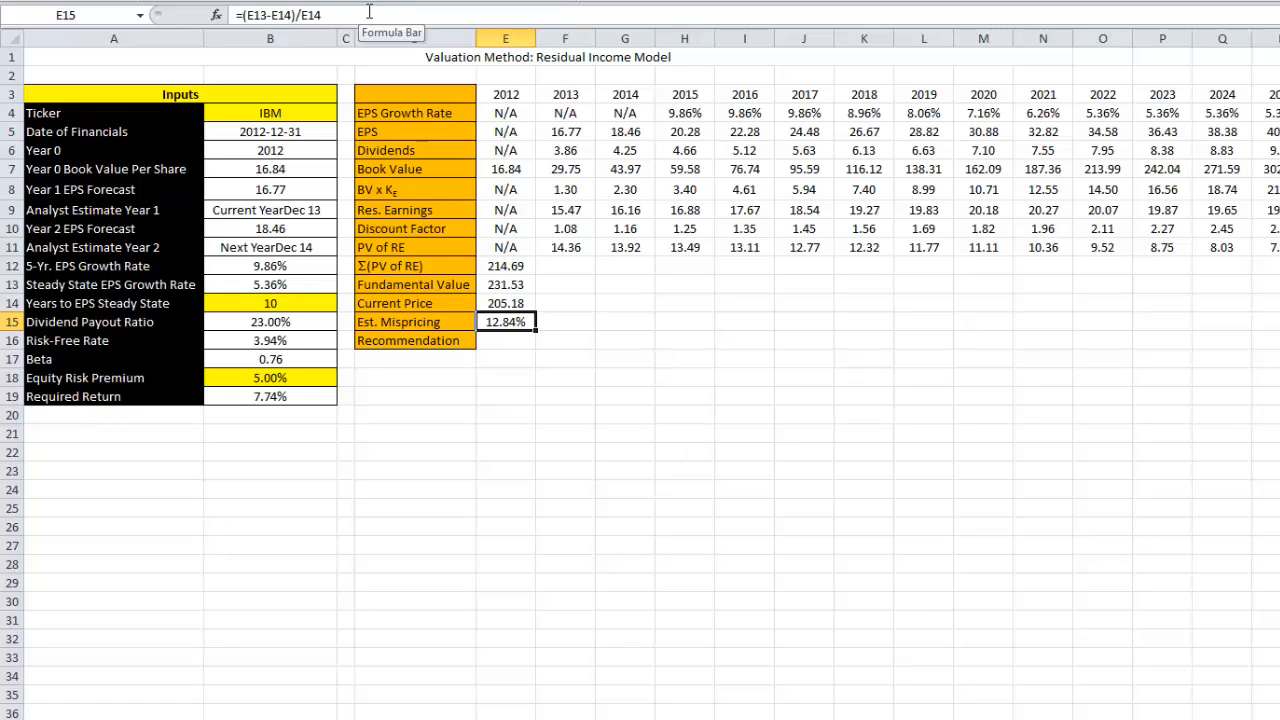
{"action": "key", "text": "Down"}
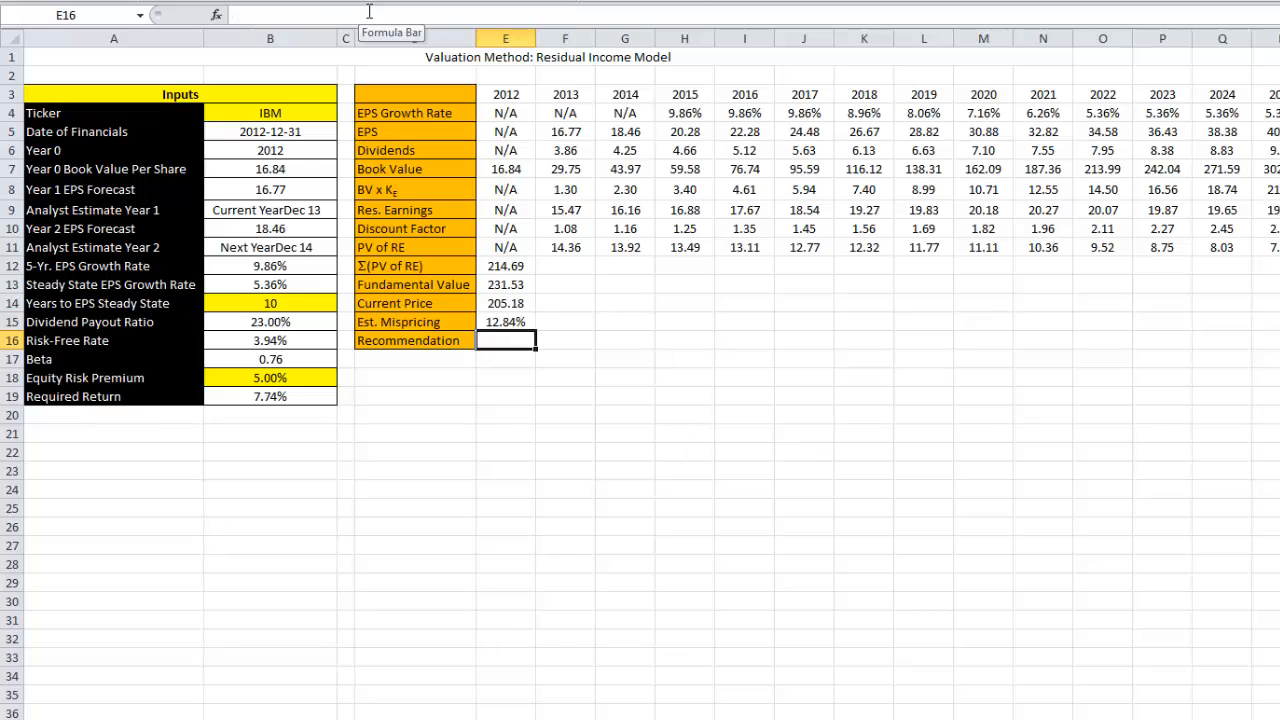
- Enter the Recommendation formula in E16 as =if(E15<B16,"Sell",if(E15>B19,"Buy","Hold"))
{"action": "type", "text": "=if("}
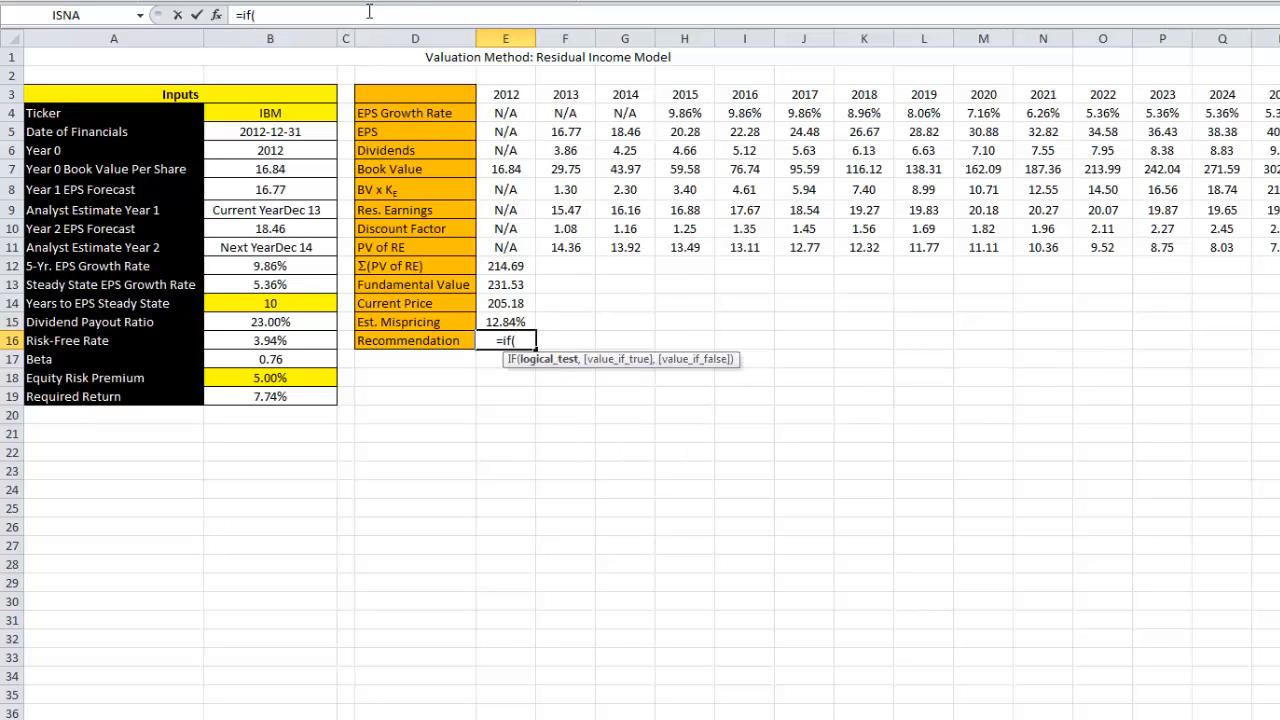
{"action": "key", "text": "Up"}
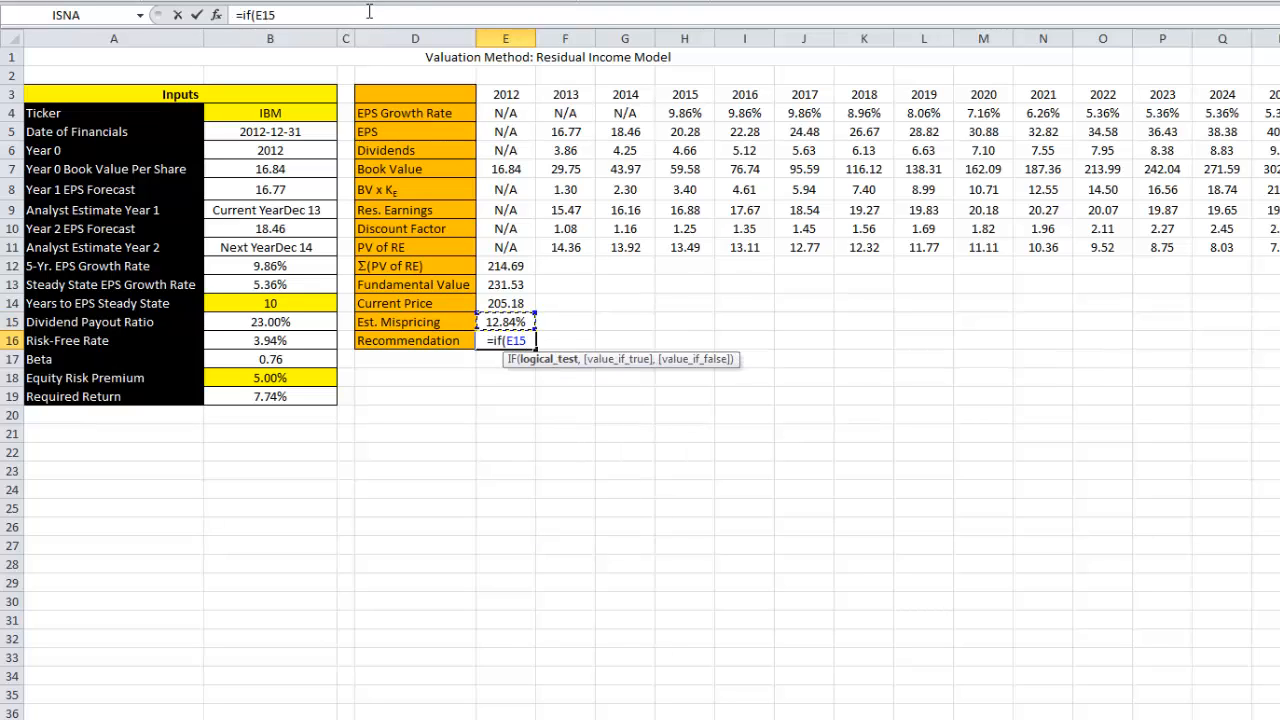
{"action": "type", "text": "<"}
{"action": "key", "text": "Left"}
{"action": "key", "text": "Left"}
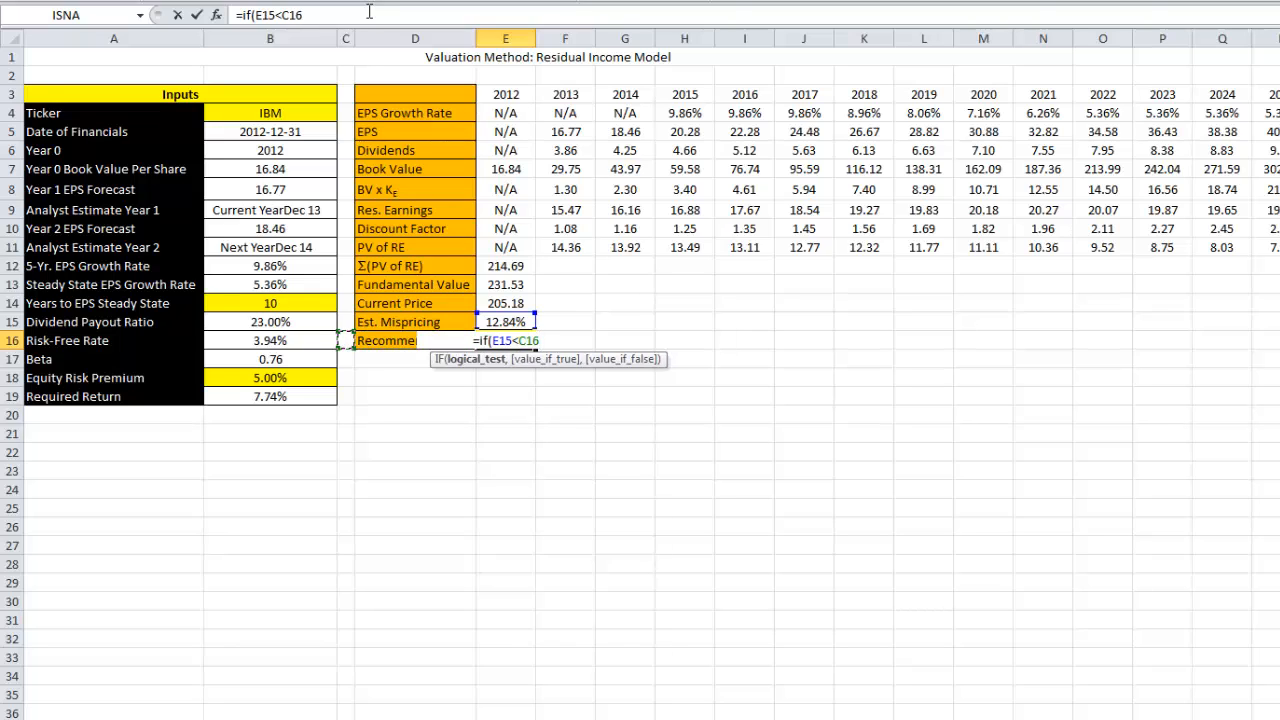
{"action": "key", "text": "Left"}
{"action": "type", "text": ",\"S"}
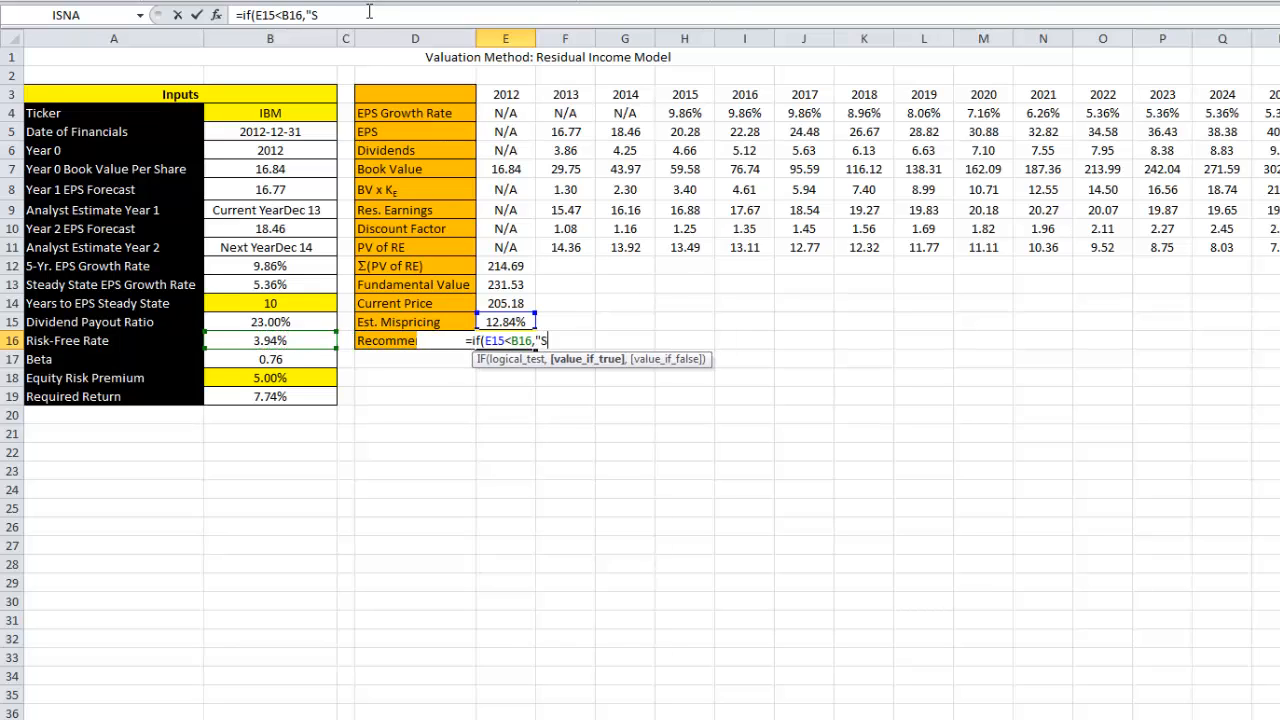
{"action": "type", "text": "ell\",if"}
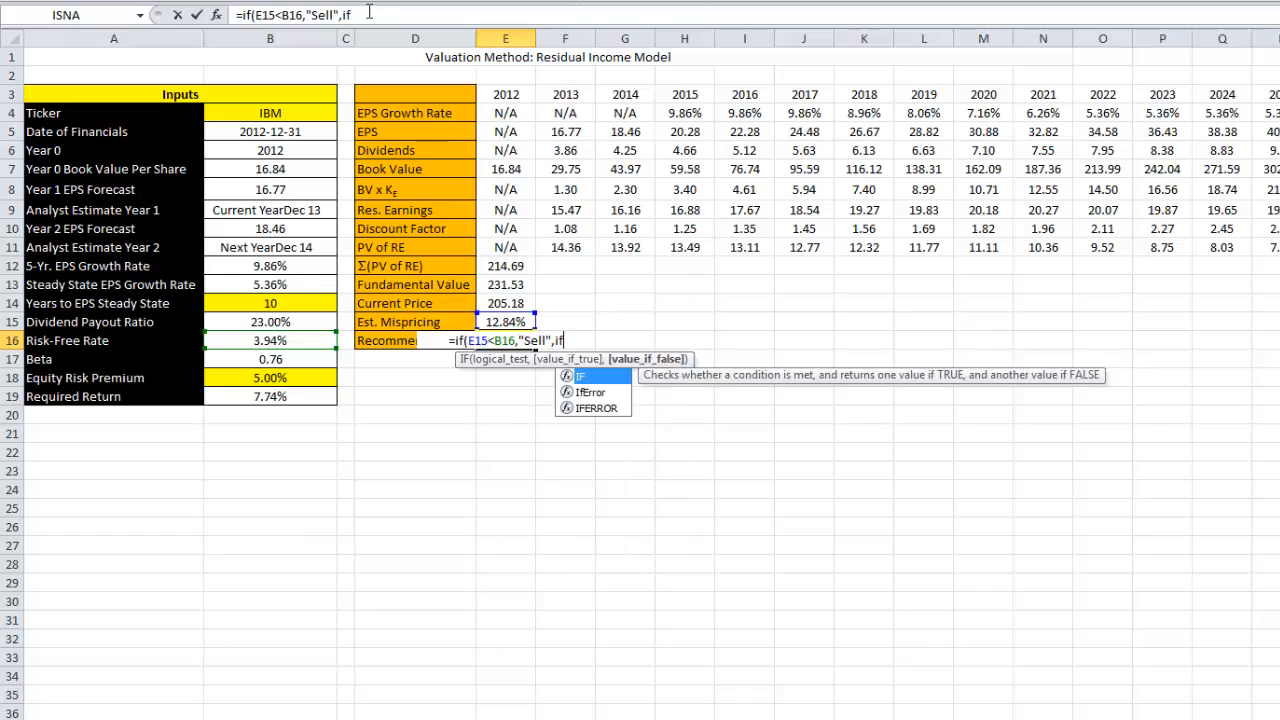
{"action": "type", "text": "("}
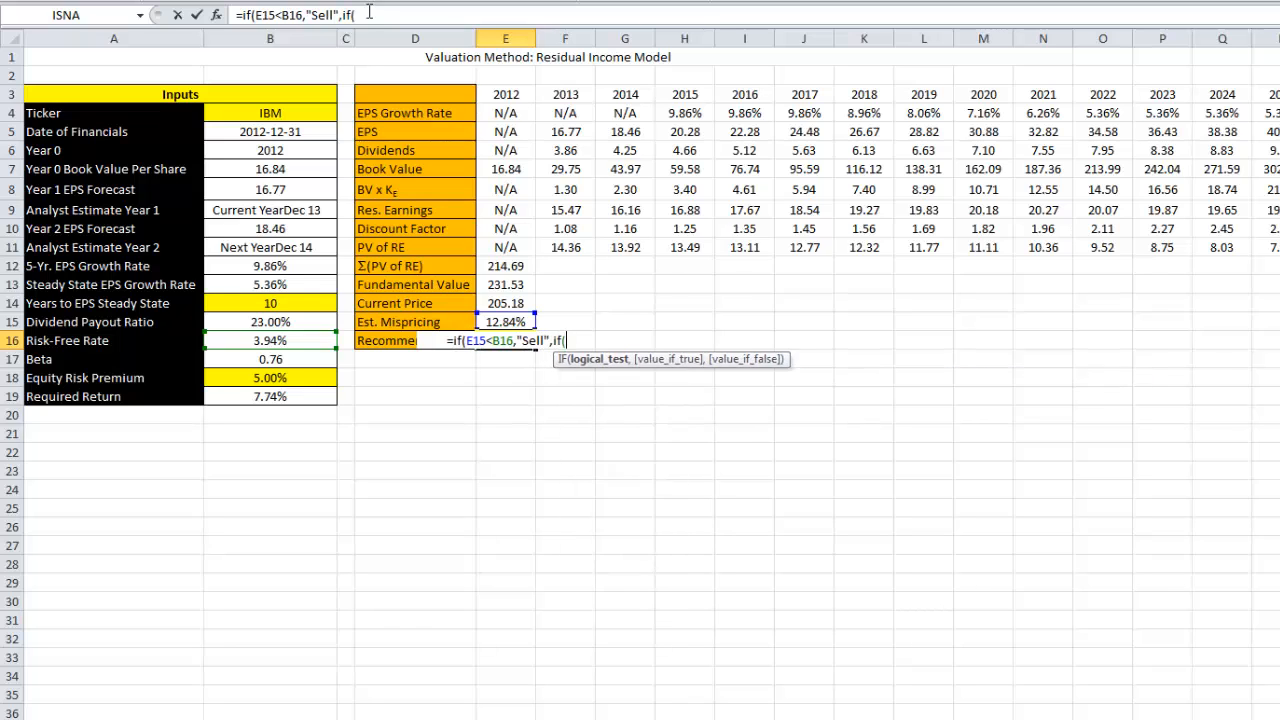
{"action": "type", "text": "E15>"}
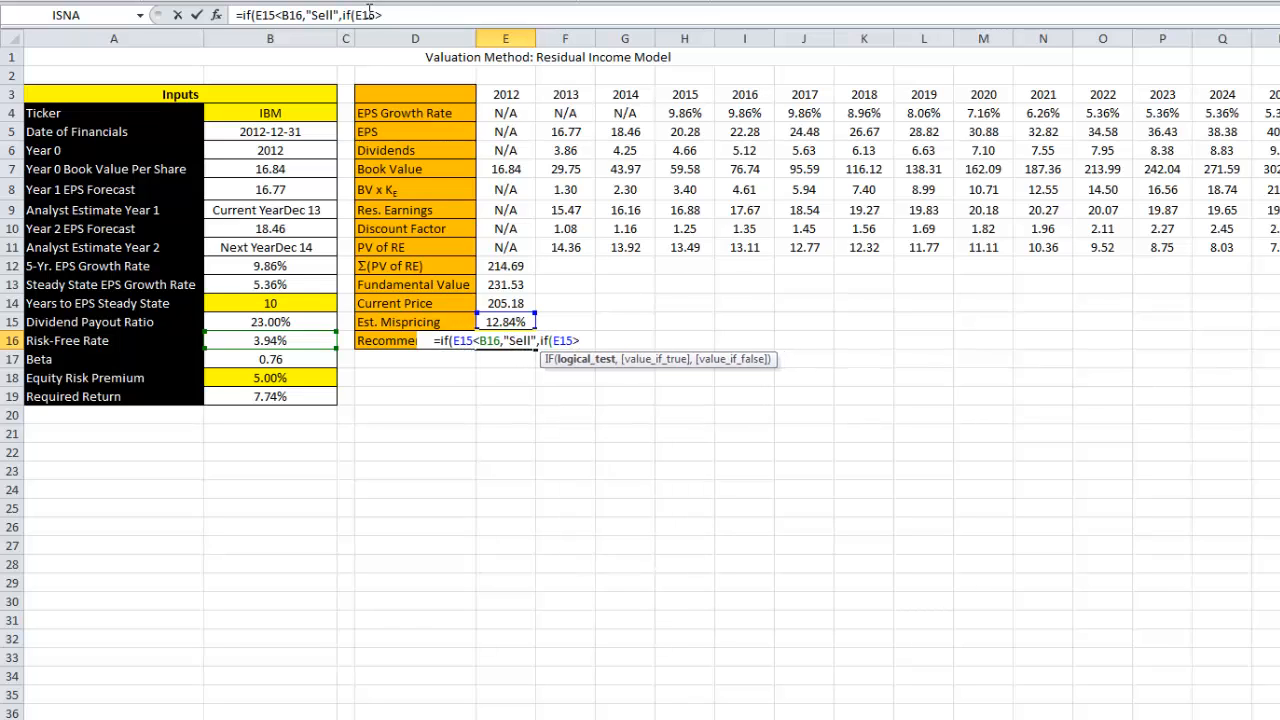
{"action": "type", "text": "B19,\"B"}
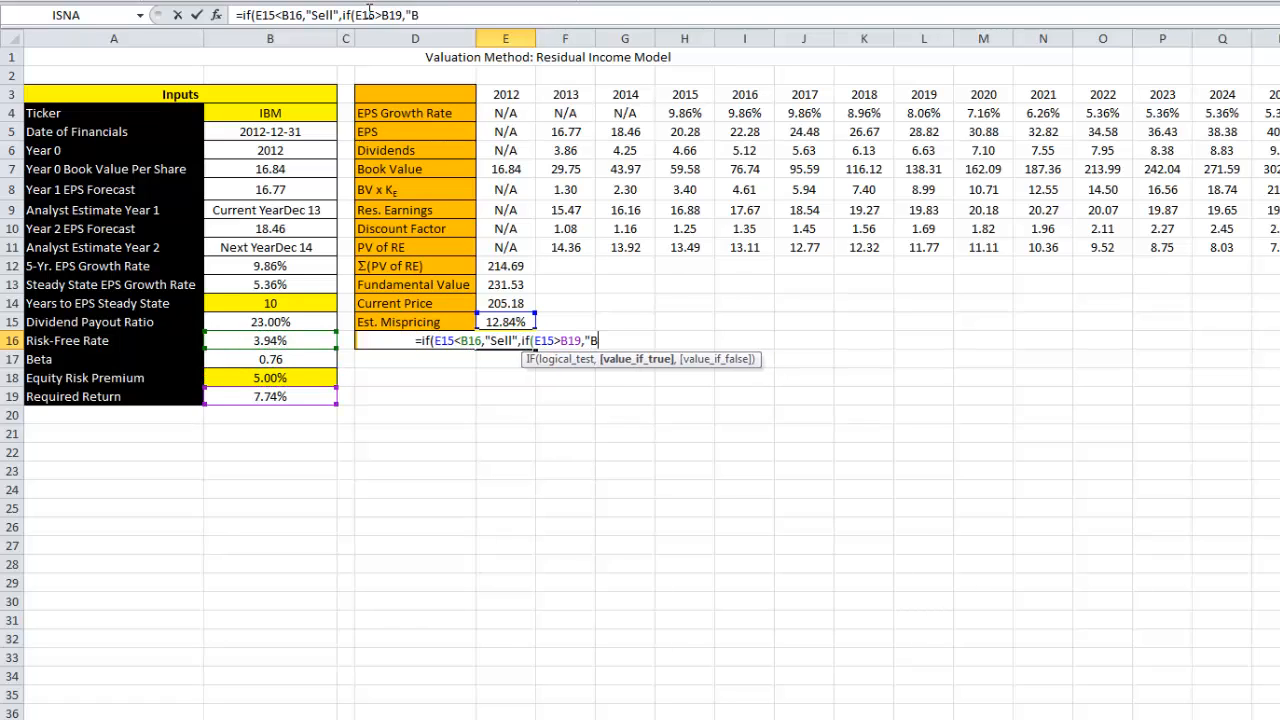
{"action": "type", "text": "uy\",\"Hold\")"}
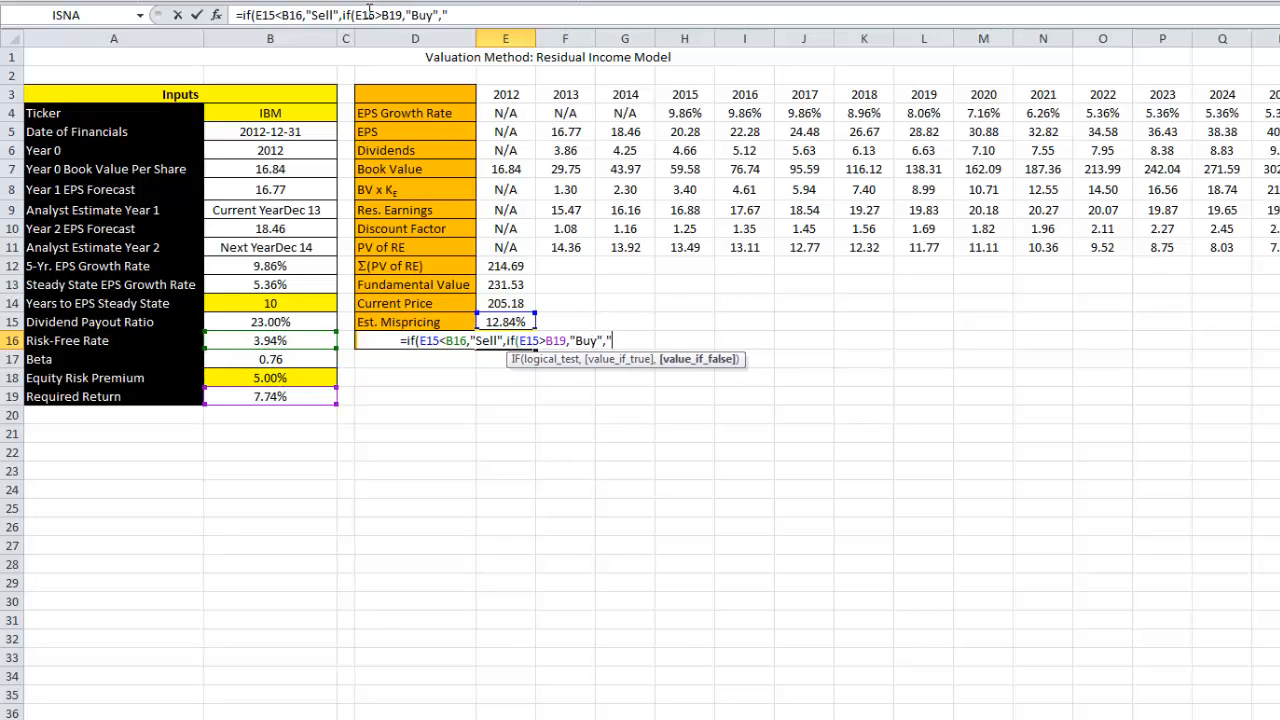
{"action": "key", "text": "Return"}
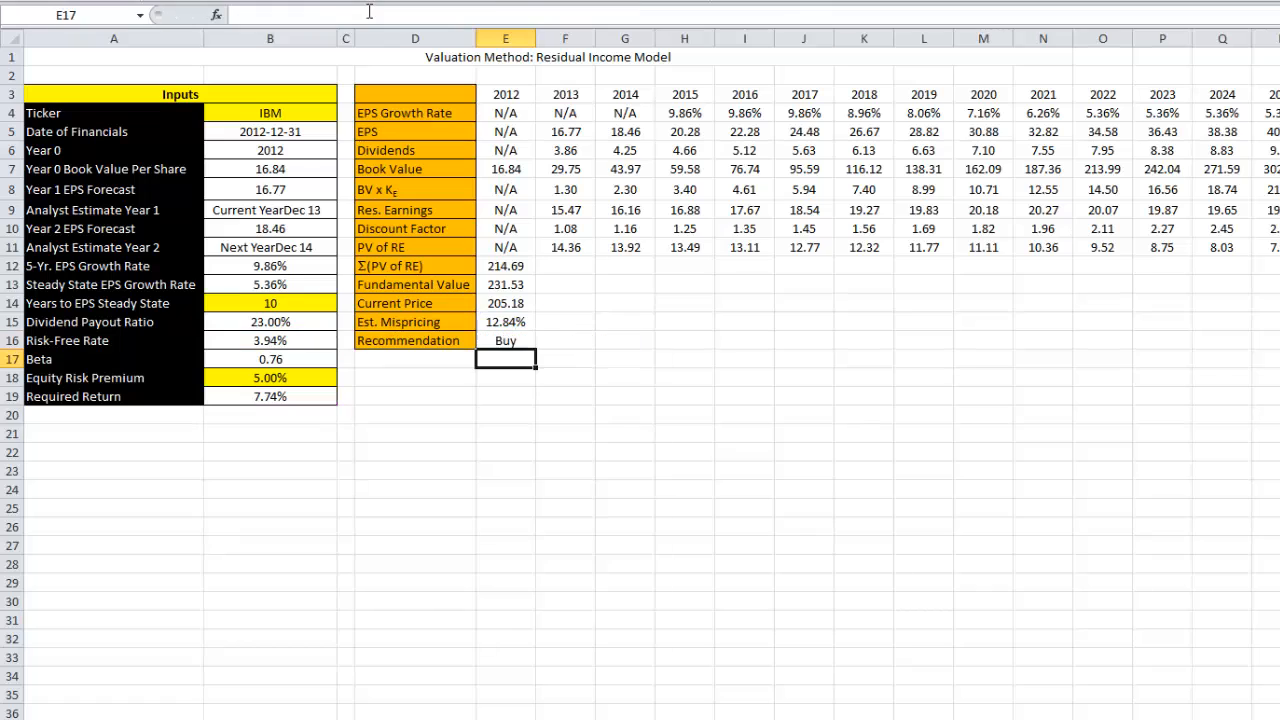
- Create a conditional formatting rule for No Blanks cells across the whole forecast block from E3 through row 16
{"action": "key", "text": "Up"}
{"action": "key", "text": "Up"}
{"action": "key", "text": "Up"}
{"action": "key", "text": "Up"}
{"action": "key", "text": "Up"}
{"action": "key", "text": "Up"}
{"action": "key", "text": "Up"}
{"action": "key", "text": "Up"}
{"action": "key", "text": "Up"}
{"action": "key", "text": "Up"}
{"action": "key", "text": "Up"}
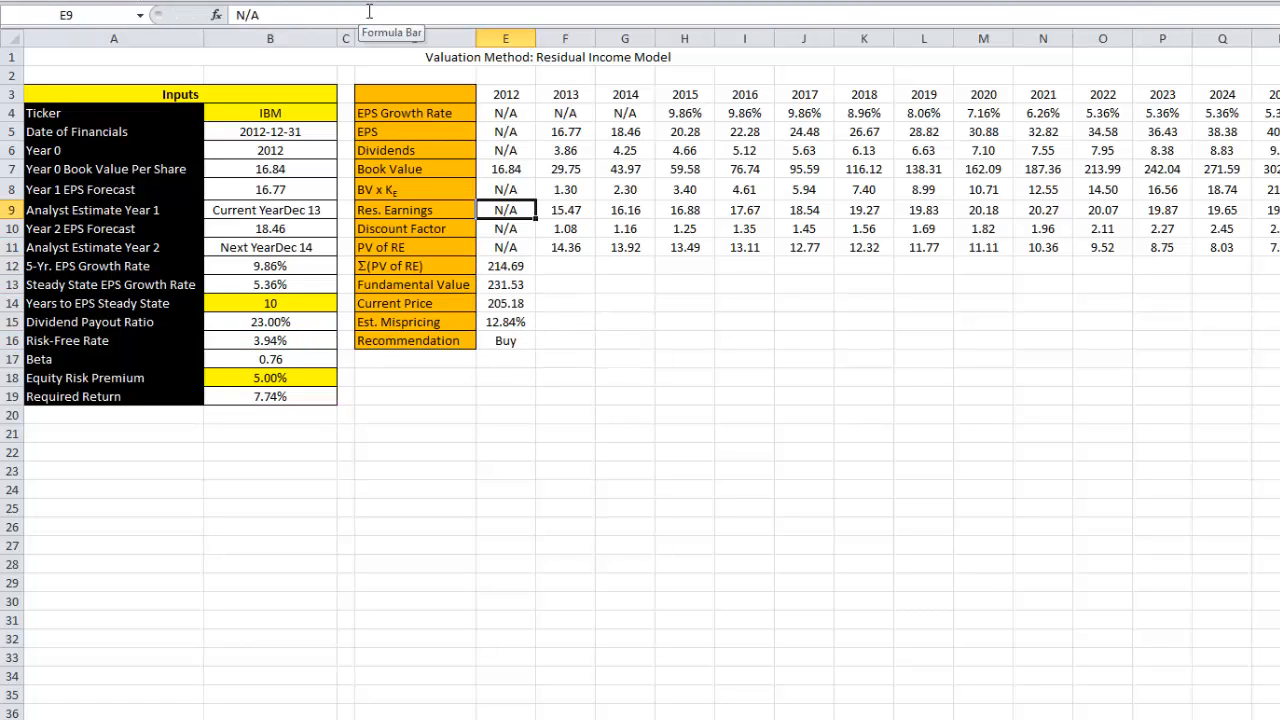
{"action": "key", "text": "Up"}
{"action": "key", "text": "Up"}
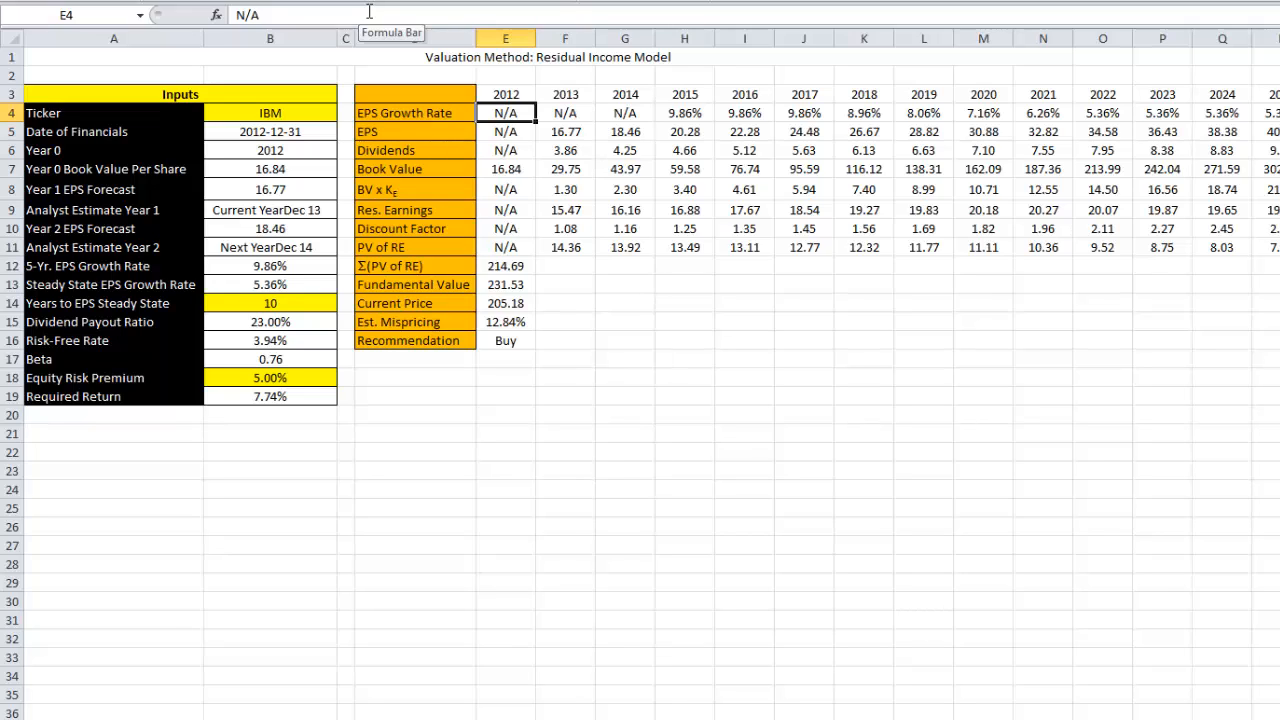
{"action": "key", "text": "Up"}
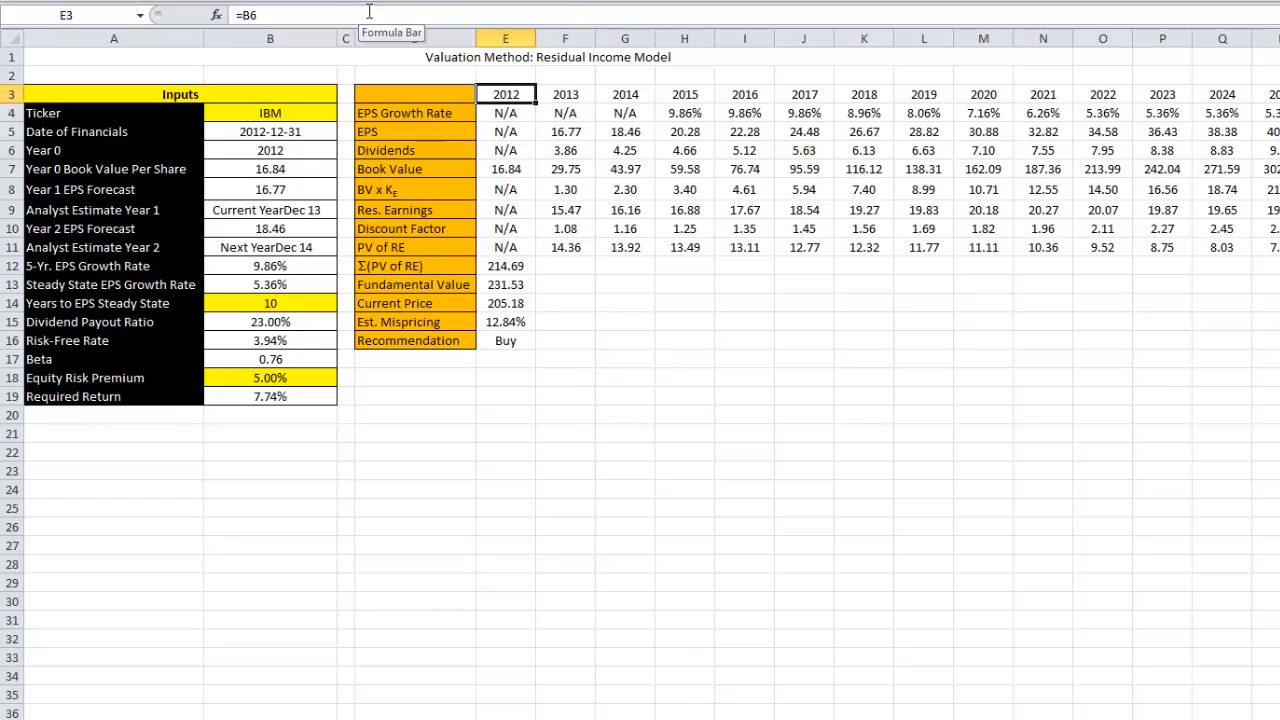
{"action": "key", "text": "ctrl+shift+Right"}
{"action": "key", "text": "ctrl+shift+Down"}
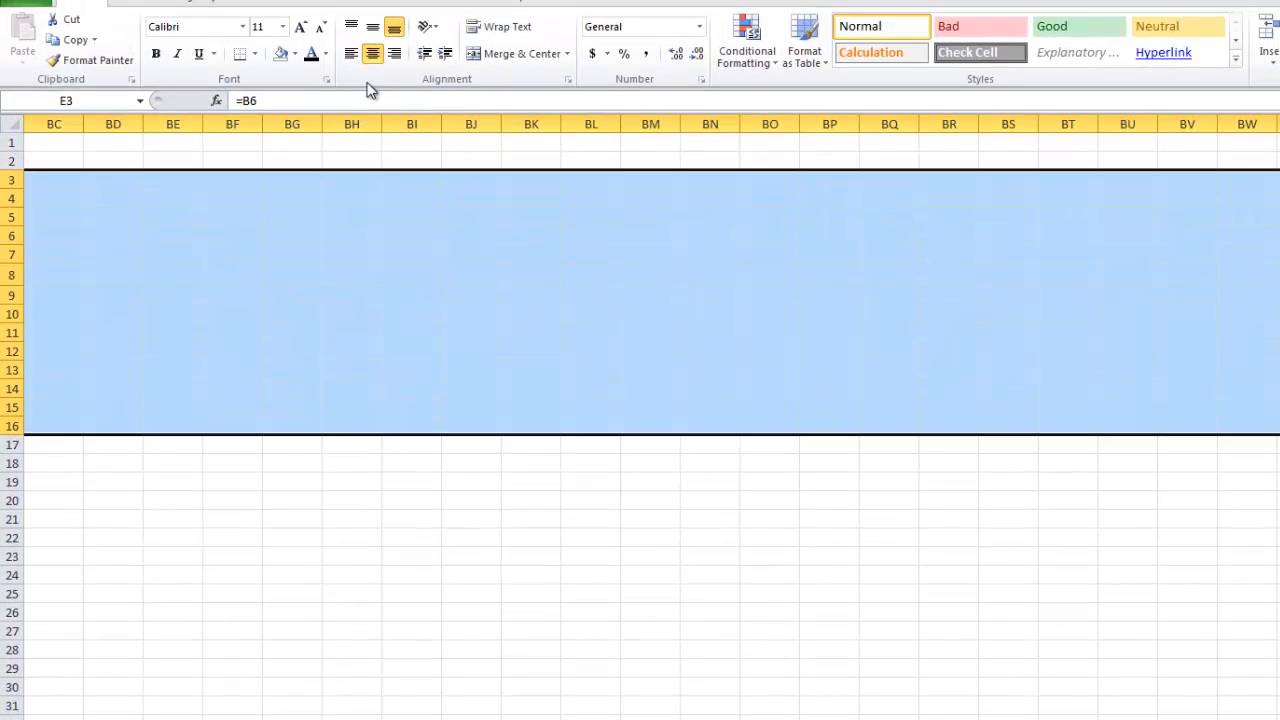
{"action": "left_click", "coordinate": [776, 65]}
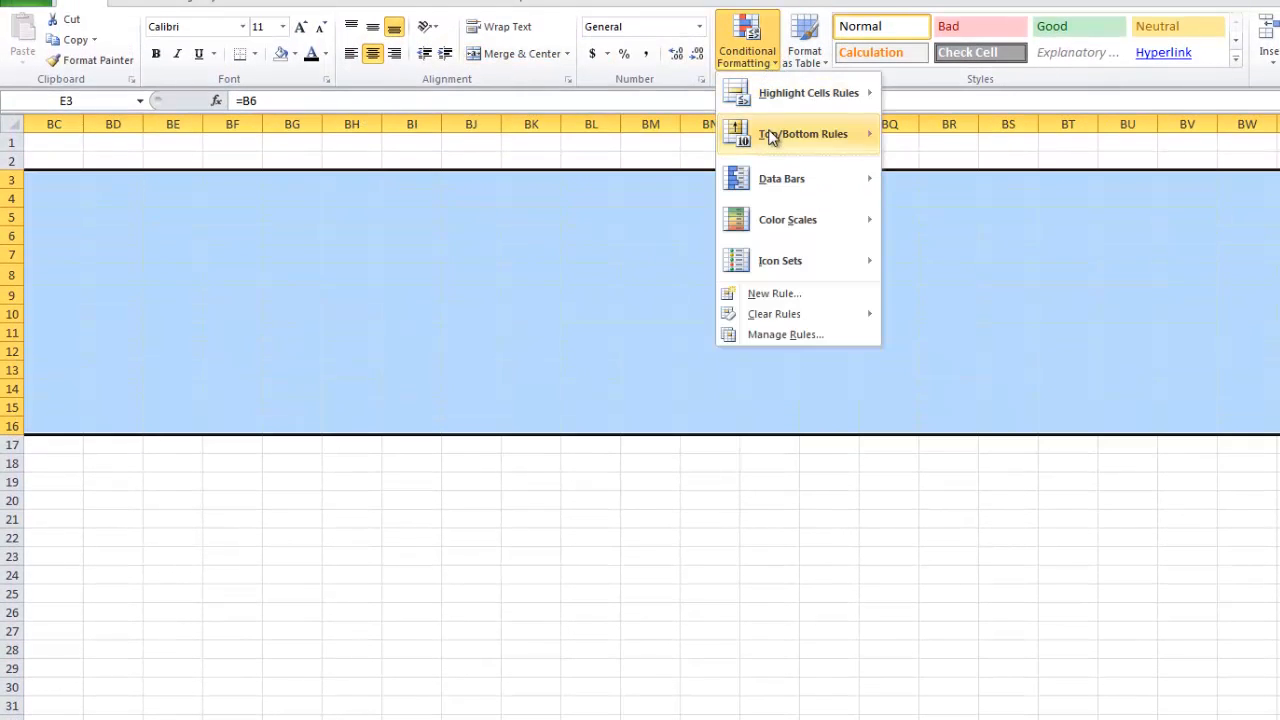
{"action": "left_click", "coordinate": [783, 296]}
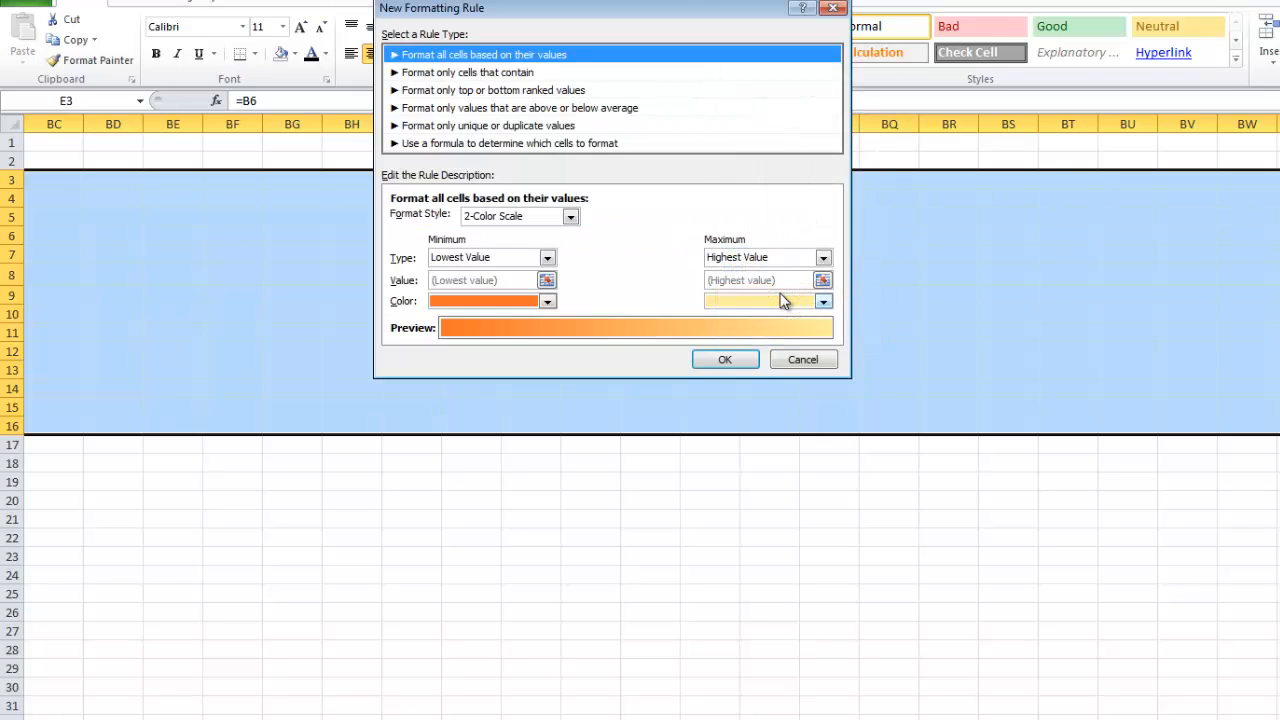
{"action": "left_click", "coordinate": [475, 73]}
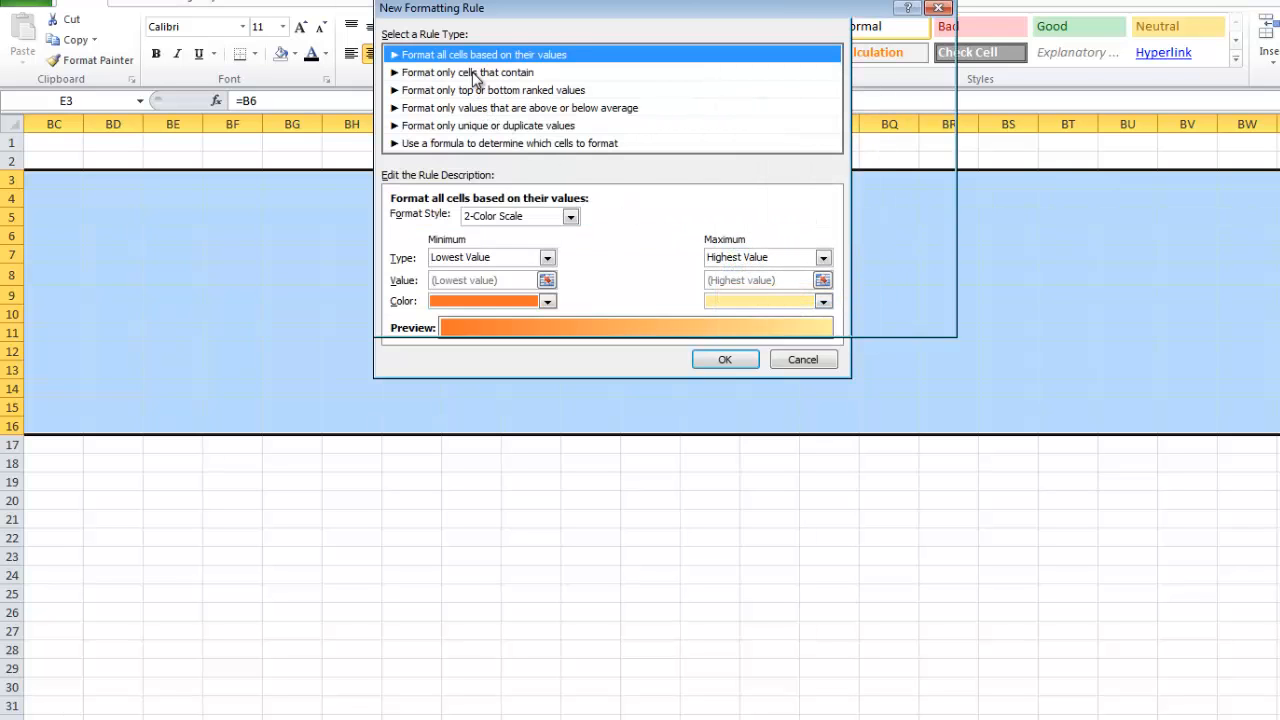
{"action": "left_click", "coordinate": [479, 220]}
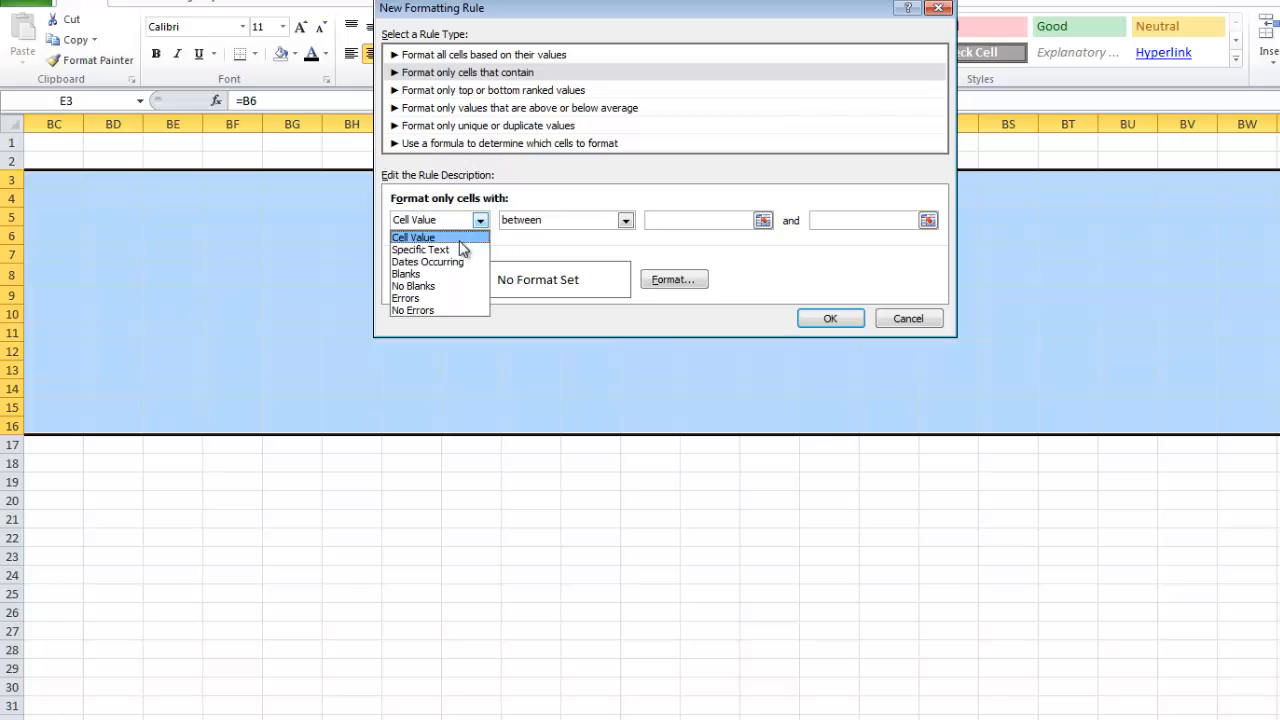
{"action": "left_click", "coordinate": [453, 289]}
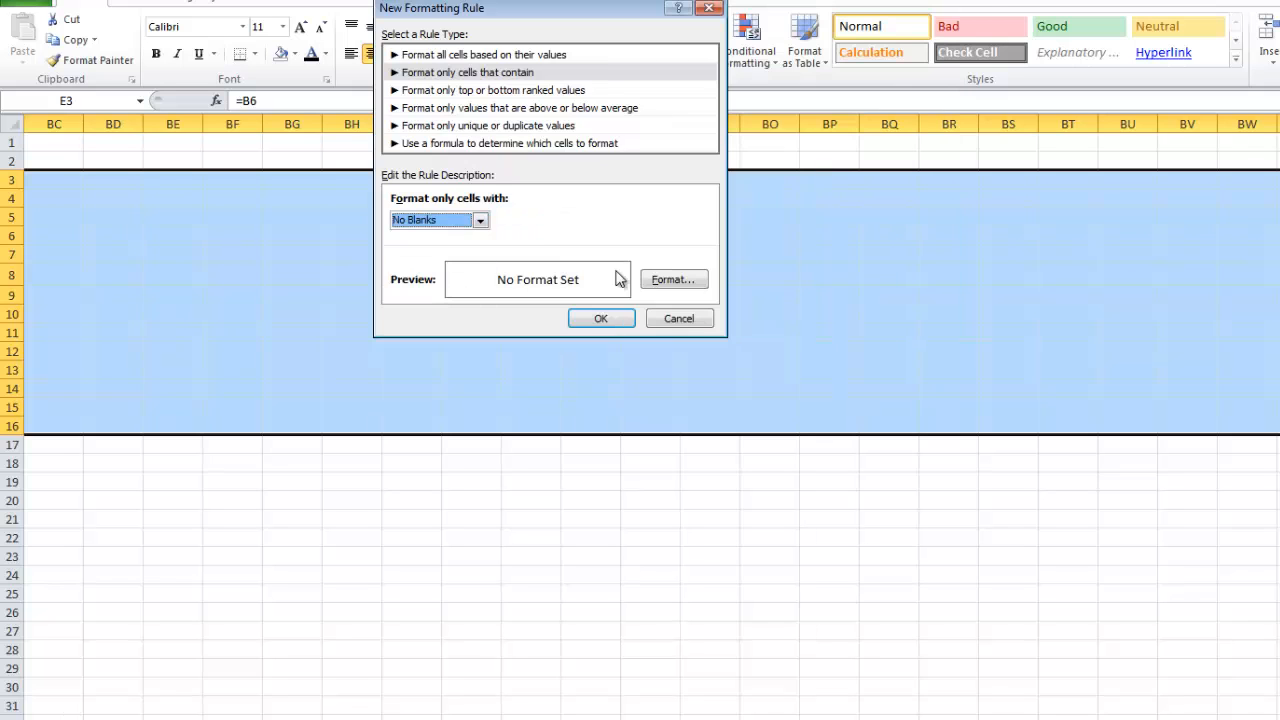
- Give the No Blanks rule an outline border format and apply it to the forecast block
{"action": "left_click", "coordinate": [662, 281]}
{"action": "left_click", "coordinate": [510, 6]}
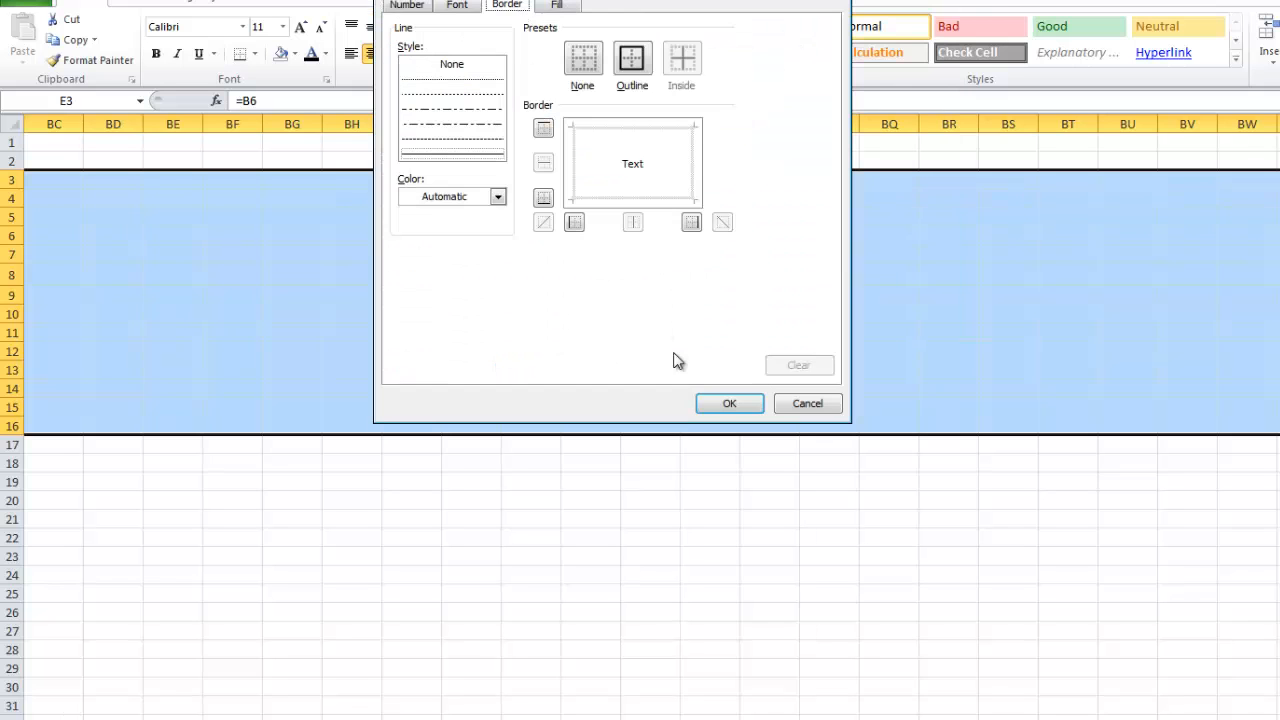
{"action": "left_click", "coordinate": [632, 58]}
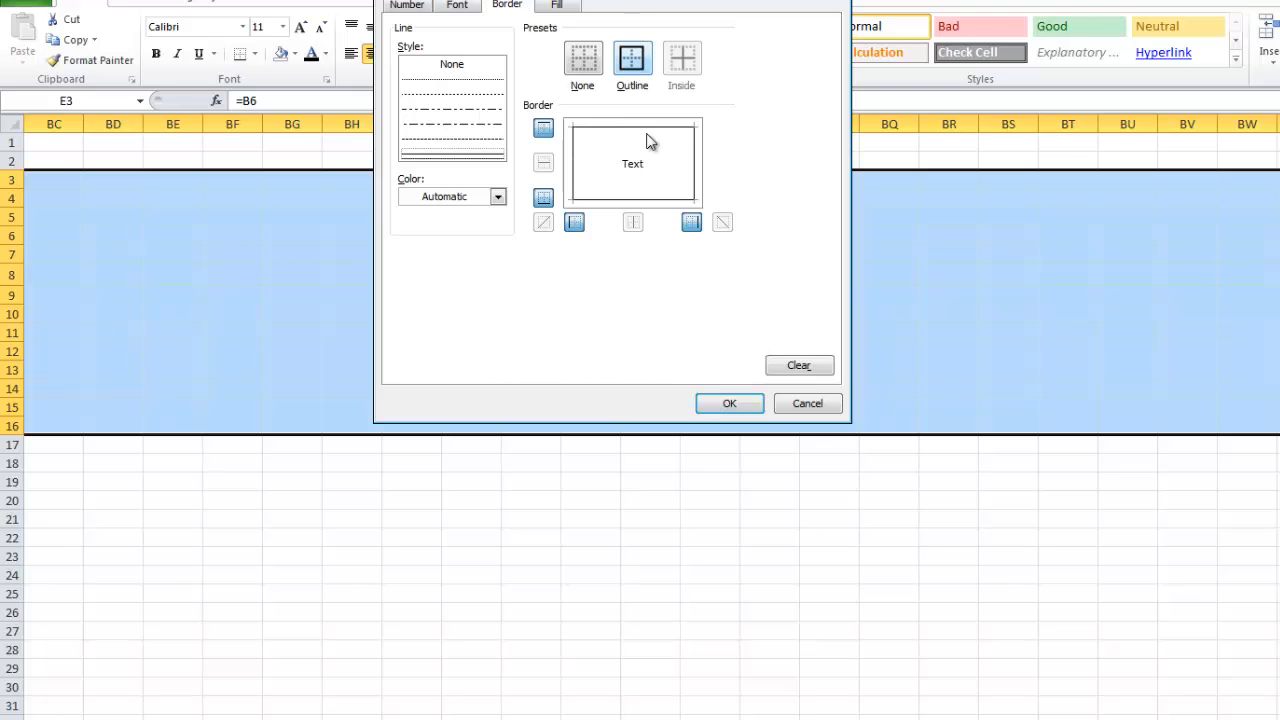
{"action": "left_click", "coordinate": [726, 403]}
{"action": "left_click", "coordinate": [601, 319]}
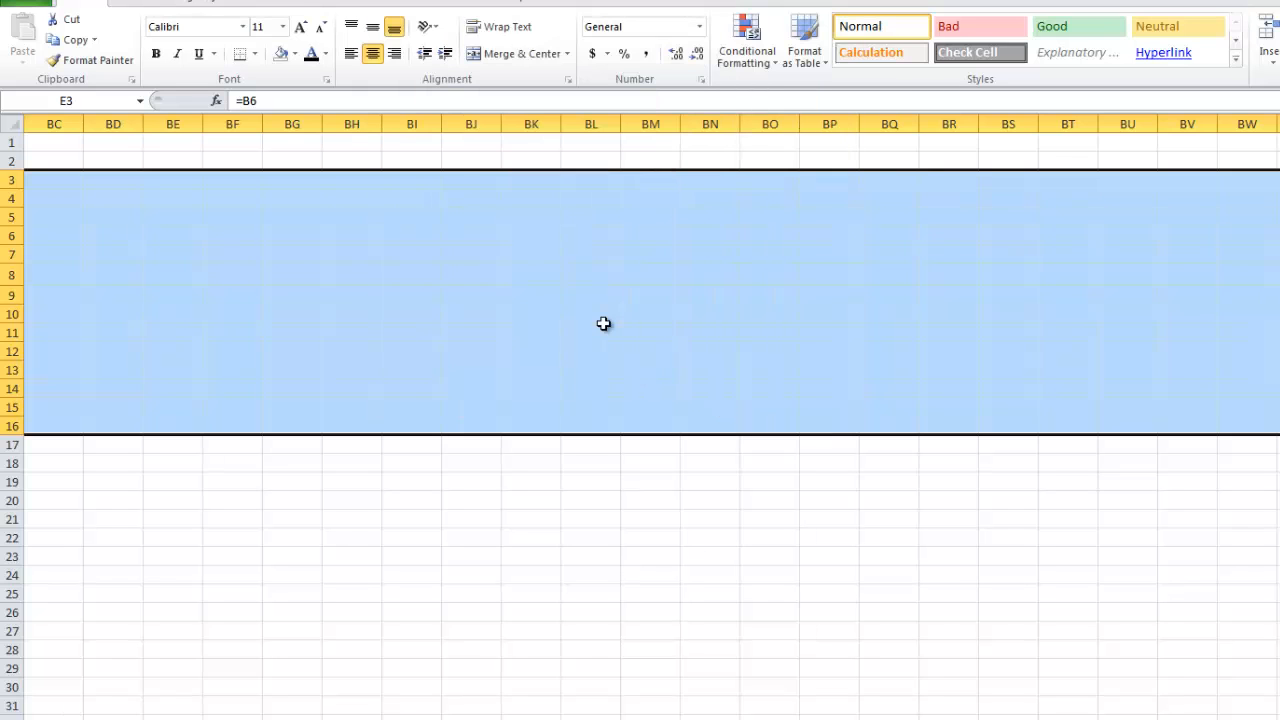
- Create a conditional formatting rule for No Blanks cells in the year header row, starting at E3
{"action": "key", "text": "ctrl+Home"}
{"action": "key", "text": "Right"}
{"action": "key", "text": "Right"}
{"action": "key", "text": "Right"}
{"action": "key", "text": "Right"}
{"action": "key", "text": "Down"}
{"action": "key", "text": "Down"}
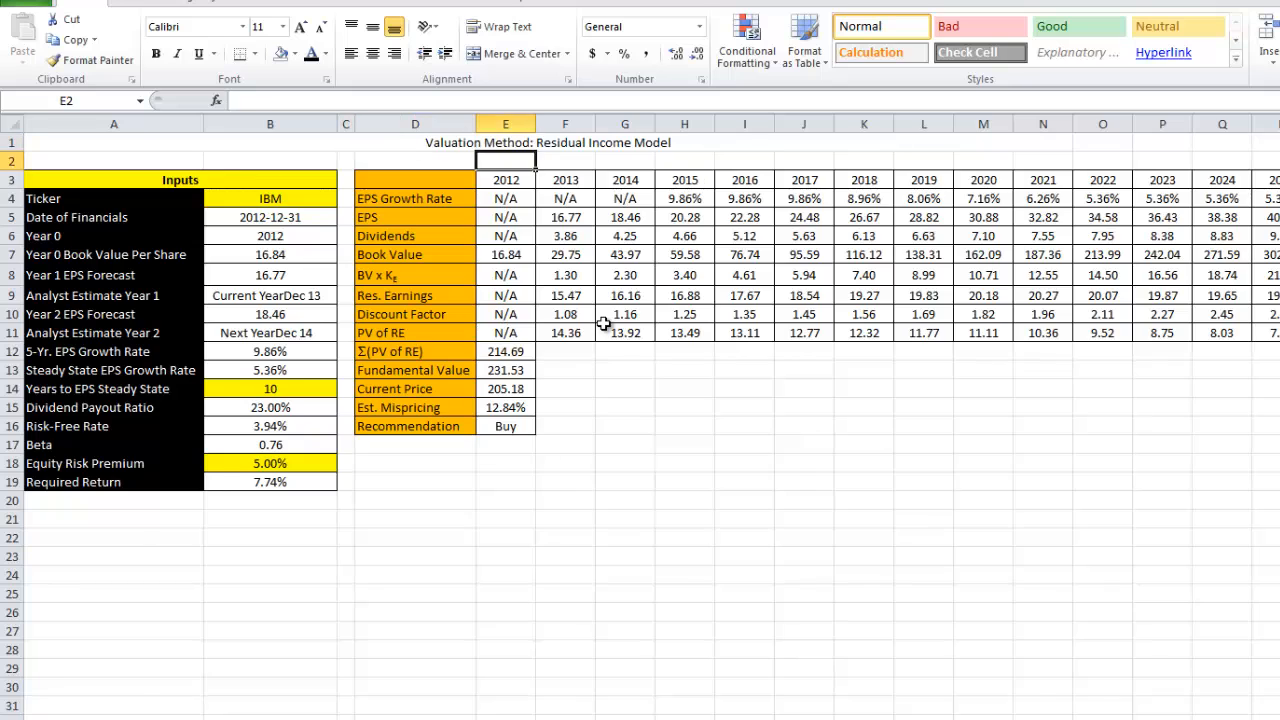
{"action": "key", "text": "ctrl+shift+Right"}
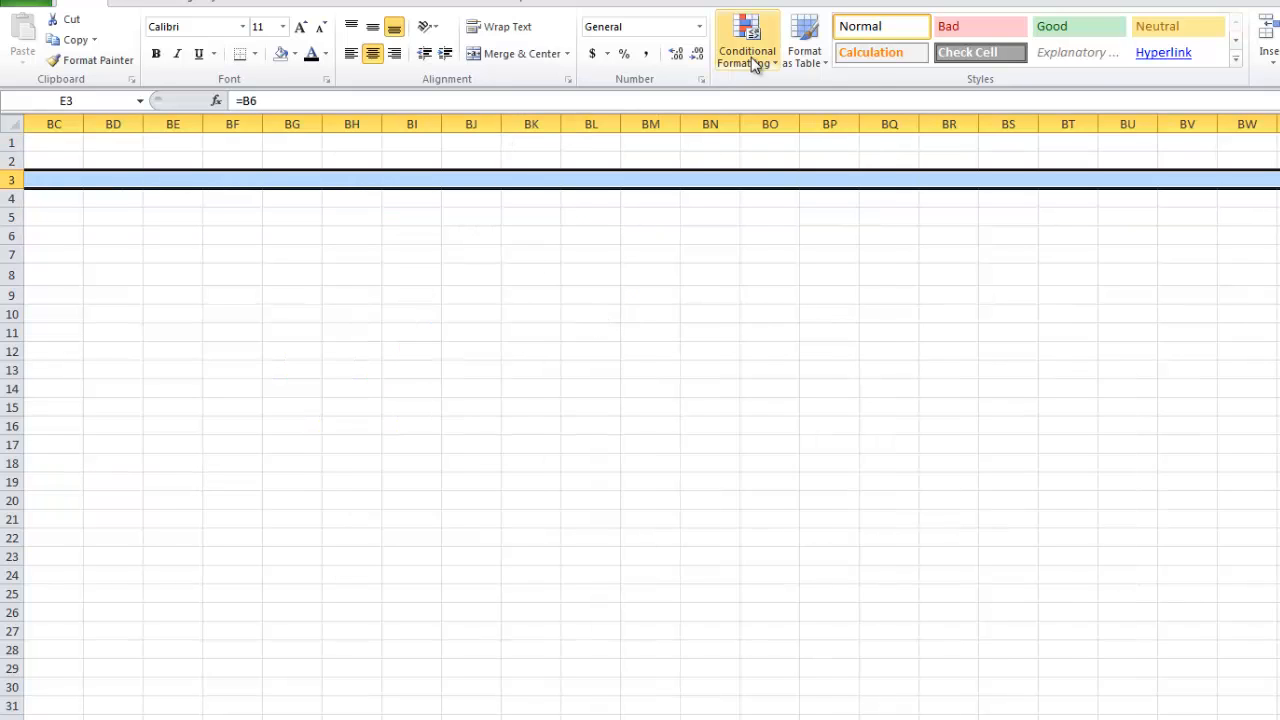
{"action": "left_click", "coordinate": [750, 57]}
{"action": "left_click", "coordinate": [778, 293]}
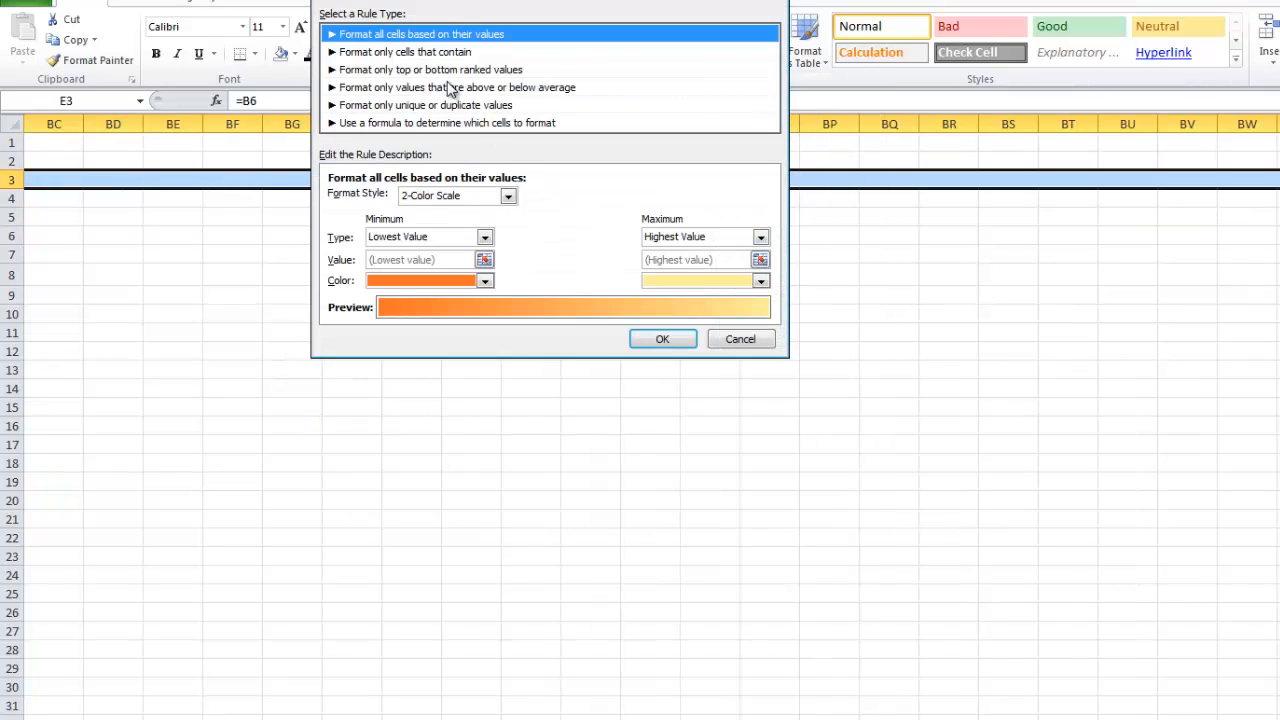
{"action": "left_click", "coordinate": [437, 52]}
{"action": "left_click", "coordinate": [417, 199]}
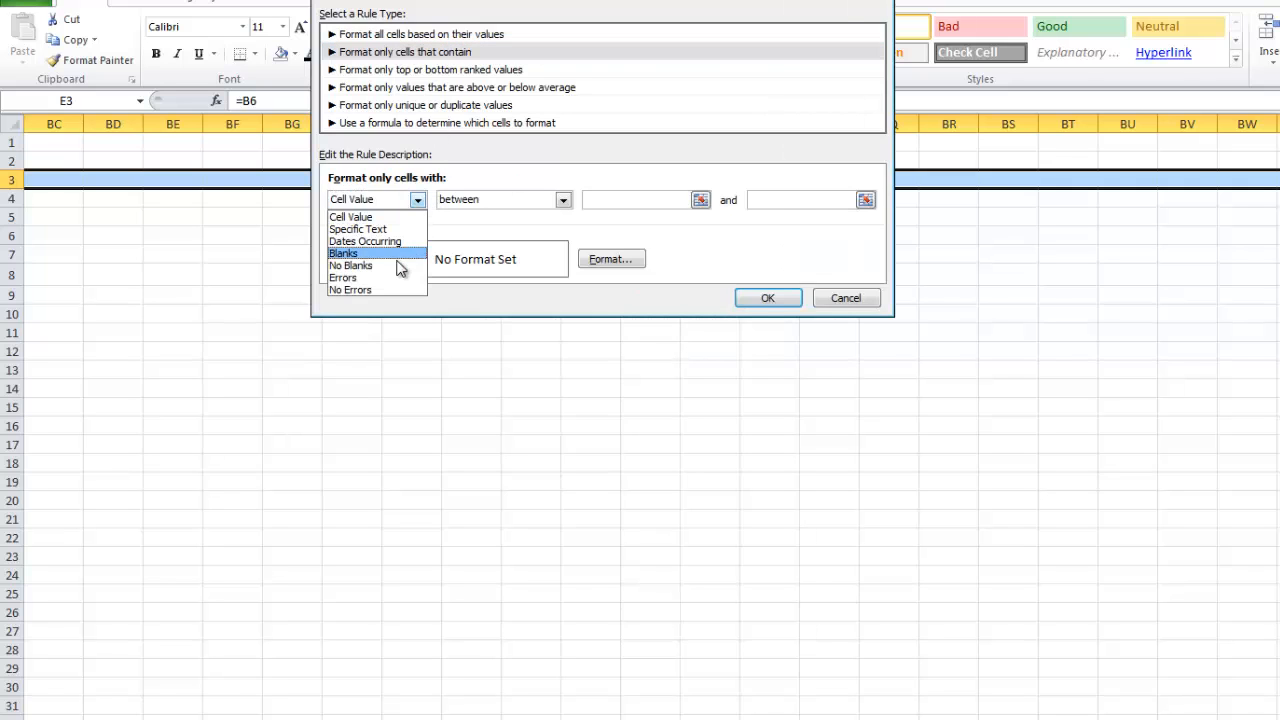
{"action": "left_click", "coordinate": [397, 264]}
- Set the header row rule's fill to orange and apply it
{"action": "left_click", "coordinate": [610, 259]}
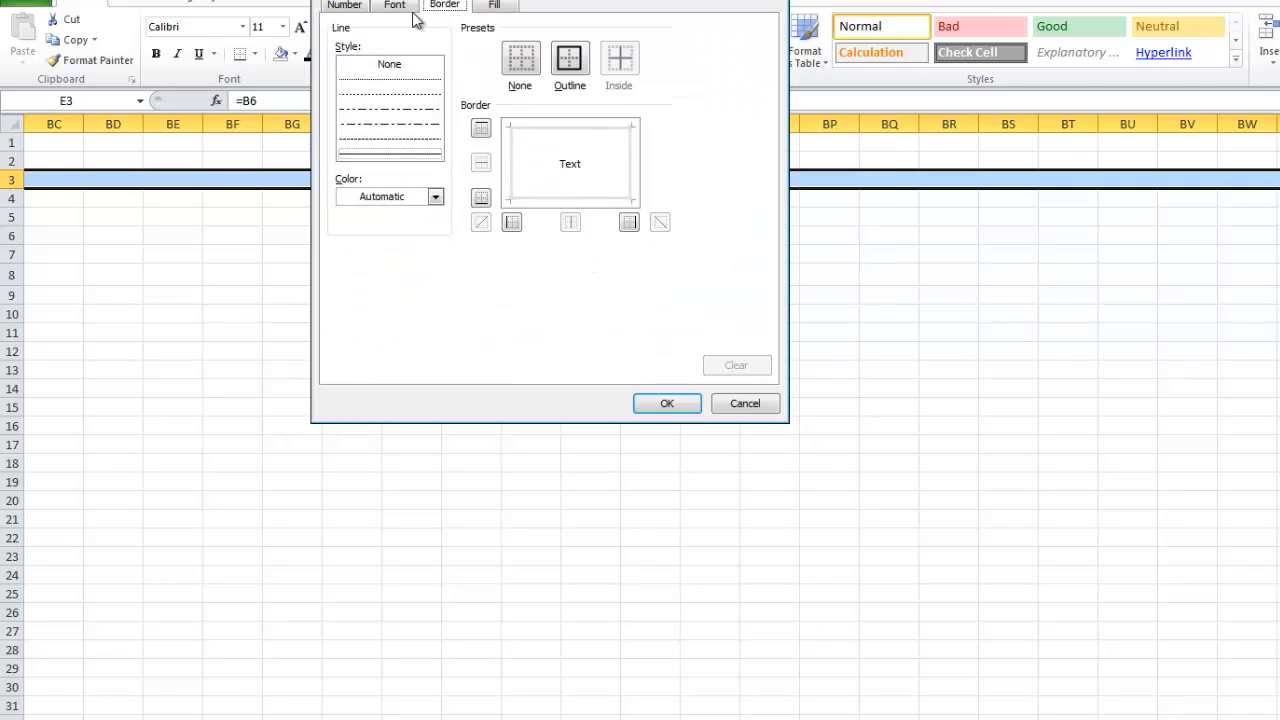
{"action": "left_click", "coordinate": [490, 8]}
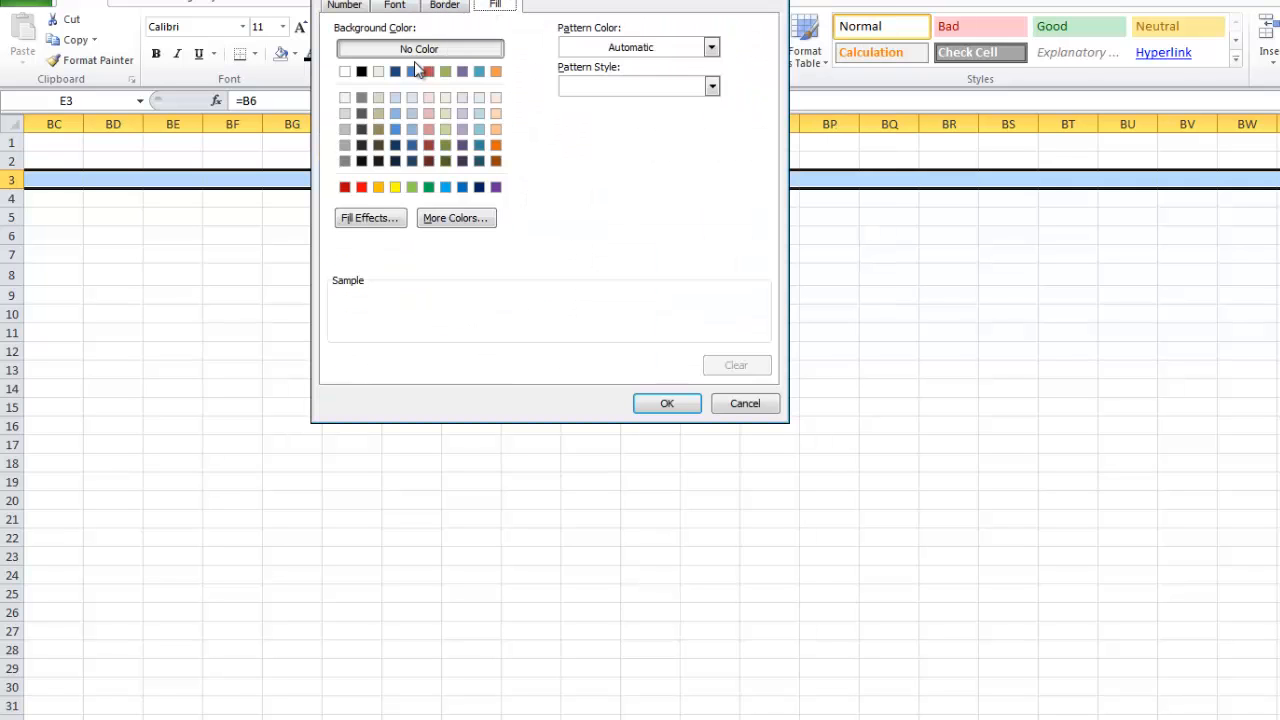
{"action": "left_click", "coordinate": [379, 187]}
{"action": "left_click", "coordinate": [660, 405]}
{"action": "left_click", "coordinate": [551, 300]}
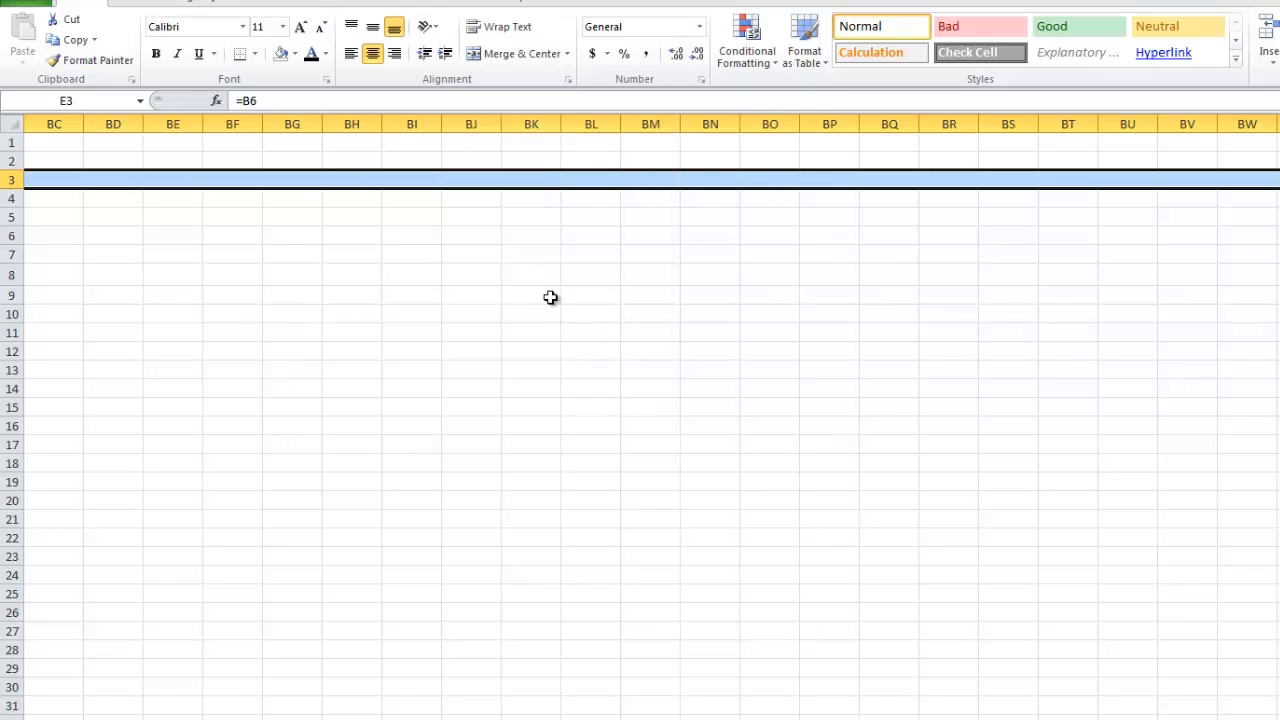
- Create a conditional formatting rule for cells containing the specific text N/A in the forecast block from E4 through row 16
{"action": "key", "text": "ctrl+Home"}
{"action": "key", "text": "Right"}
{"action": "key", "text": "Right"}
{"action": "key", "text": "Right"}
{"action": "key", "text": "Right"}
{"action": "key", "text": "Down"}
{"action": "key", "text": "Down"}
{"action": "key", "text": "Down"}
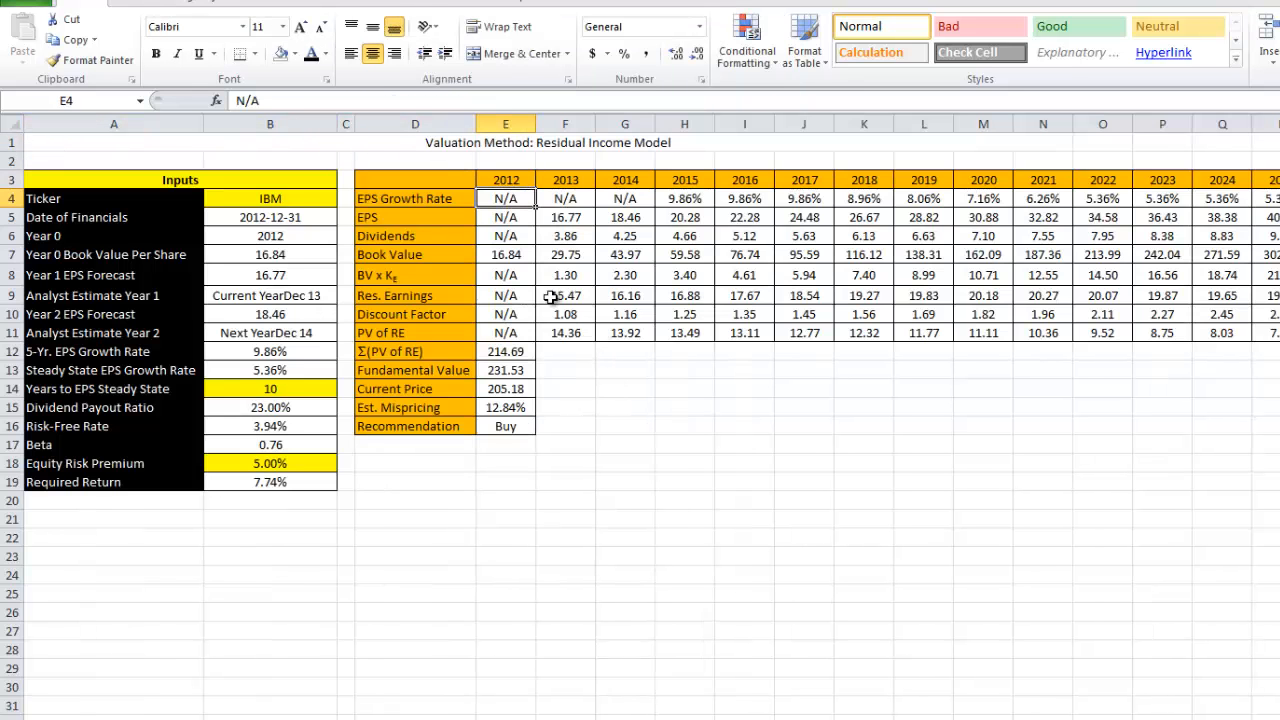
{"action": "key", "text": "Right"}
{"action": "key", "text": "Down"}
{"action": "key", "text": "Up"}
{"action": "key", "text": "Left"}
{"action": "key", "text": "ctrl+shift+Down"}
{"action": "key", "text": "ctrl+shift+Right"}
{"action": "left_click", "coordinate": [770, 49]}
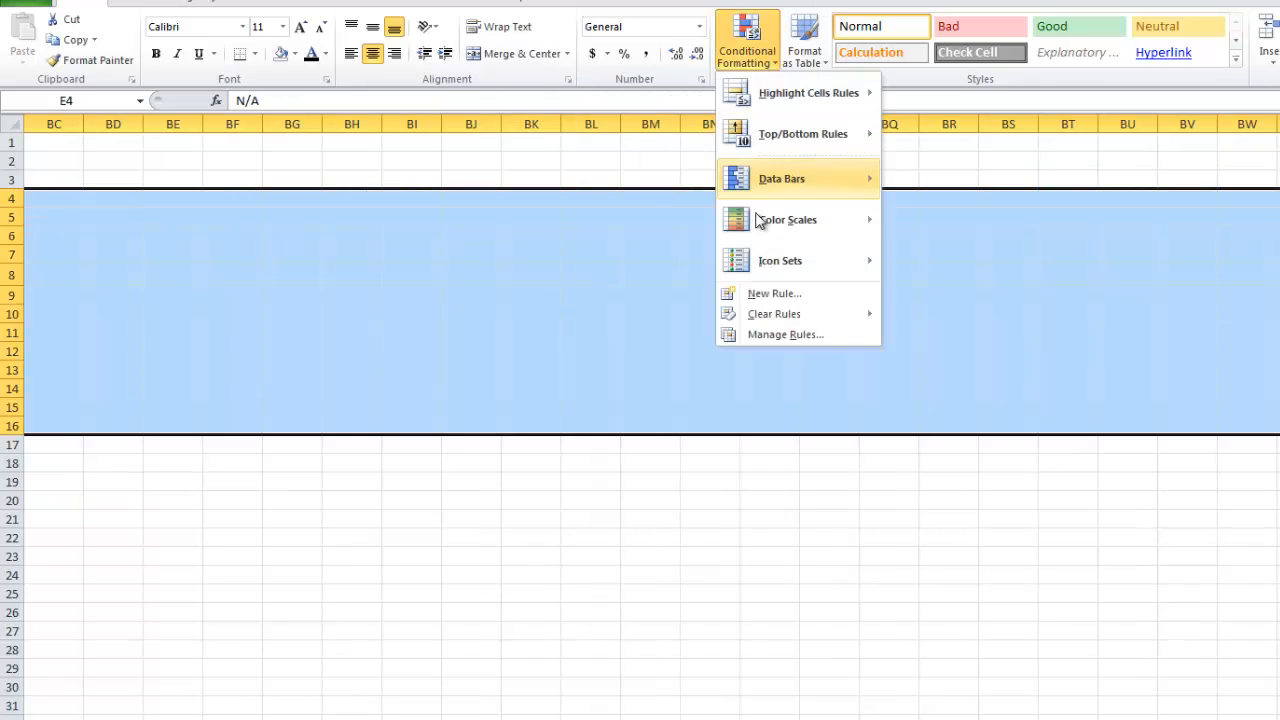
{"action": "left_click", "coordinate": [770, 295]}
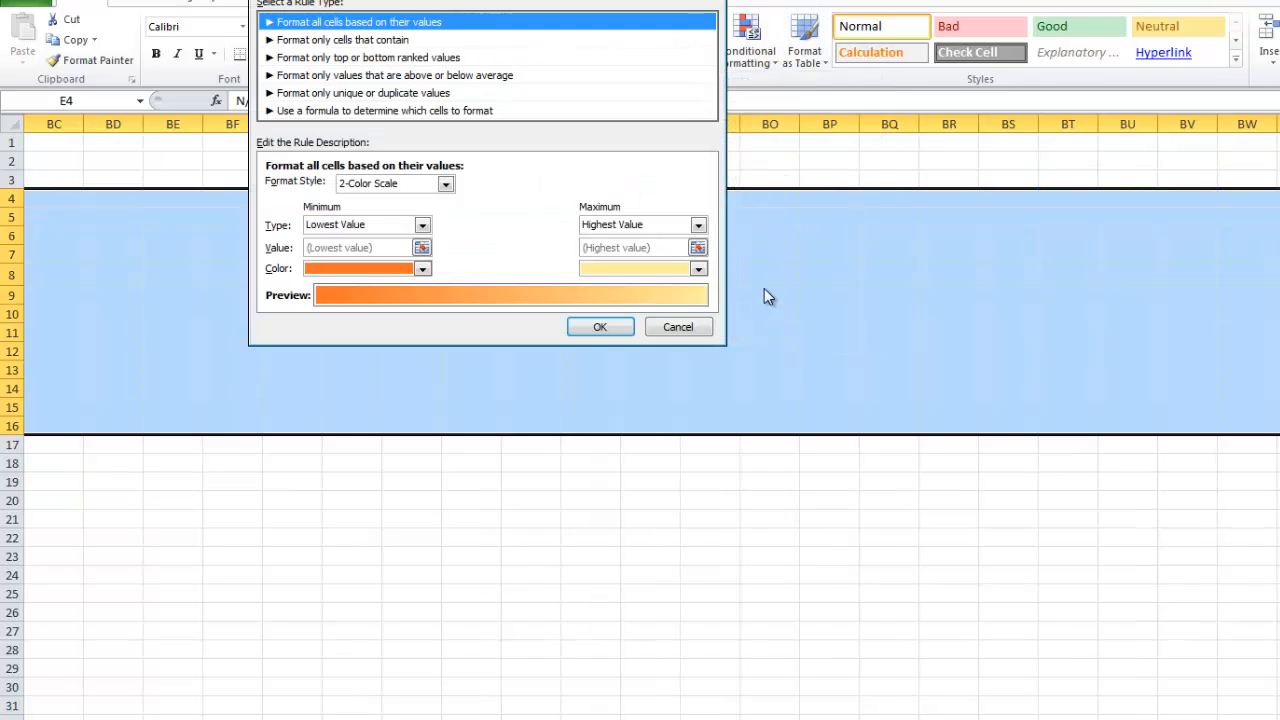
{"action": "left_click", "coordinate": [338, 43]}
{"action": "left_click", "coordinate": [354, 187]}
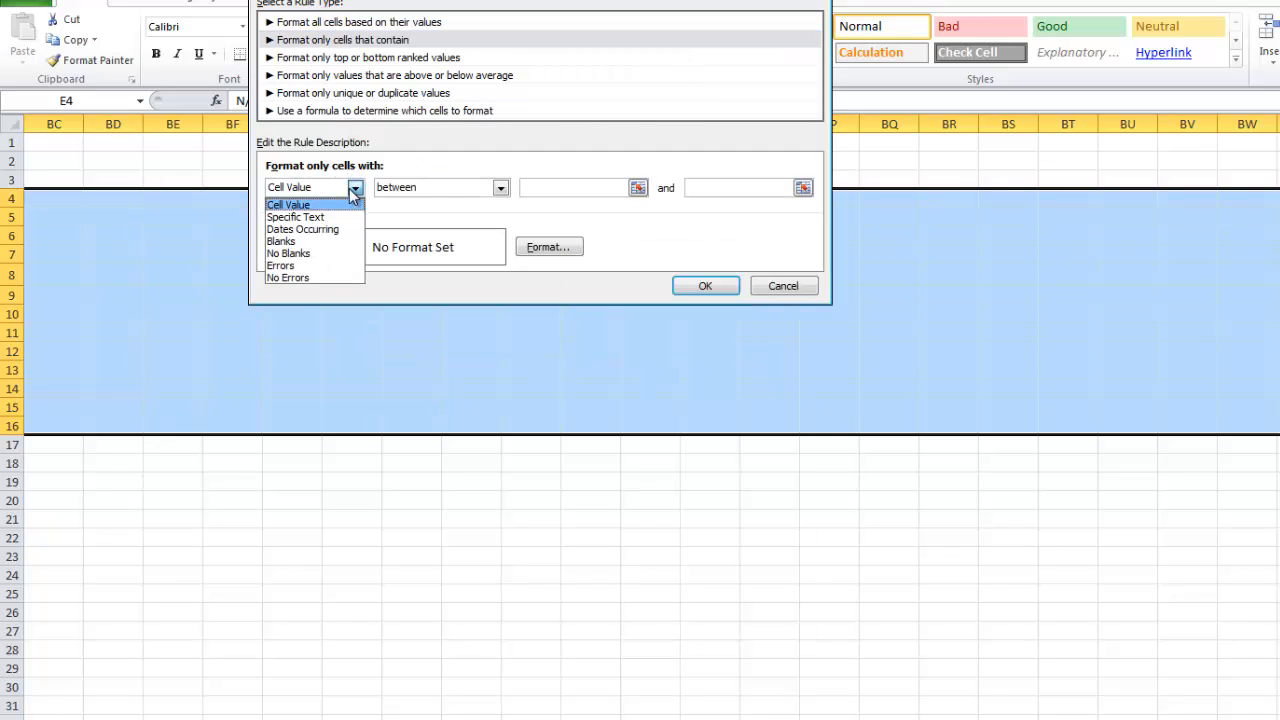
{"action": "left_click", "coordinate": [330, 217]}
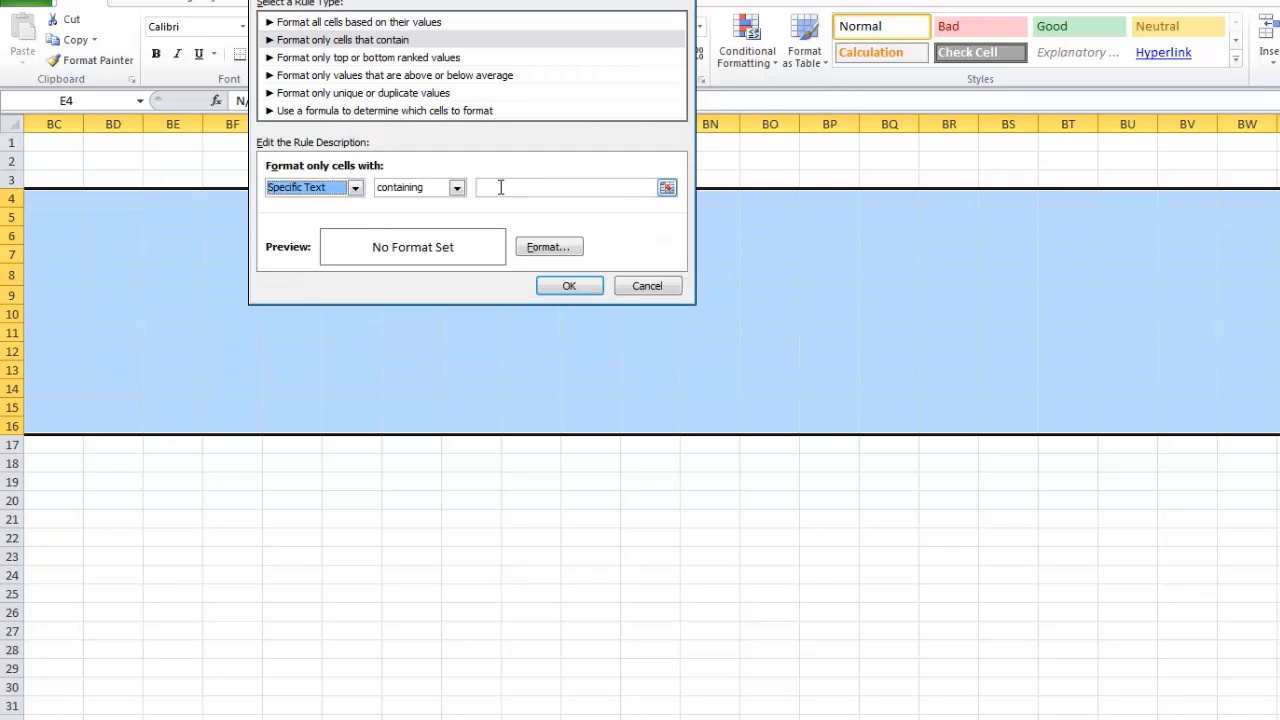
{"action": "left_click", "coordinate": [500, 187]}
{"action": "type", "text": "N/A"}
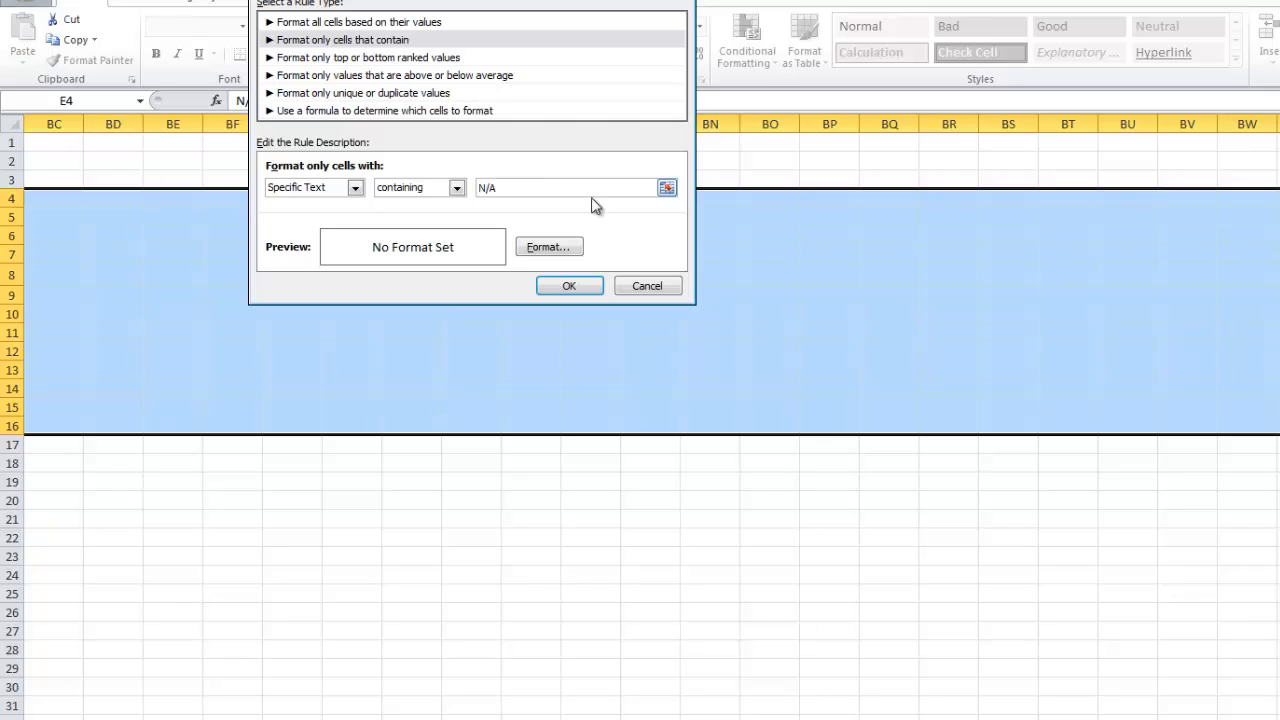
- Give the N/A rule a black fill and apply it to the forecast block
{"action": "left_click", "coordinate": [548, 247]}
{"action": "left_click", "coordinate": [299, 71]}
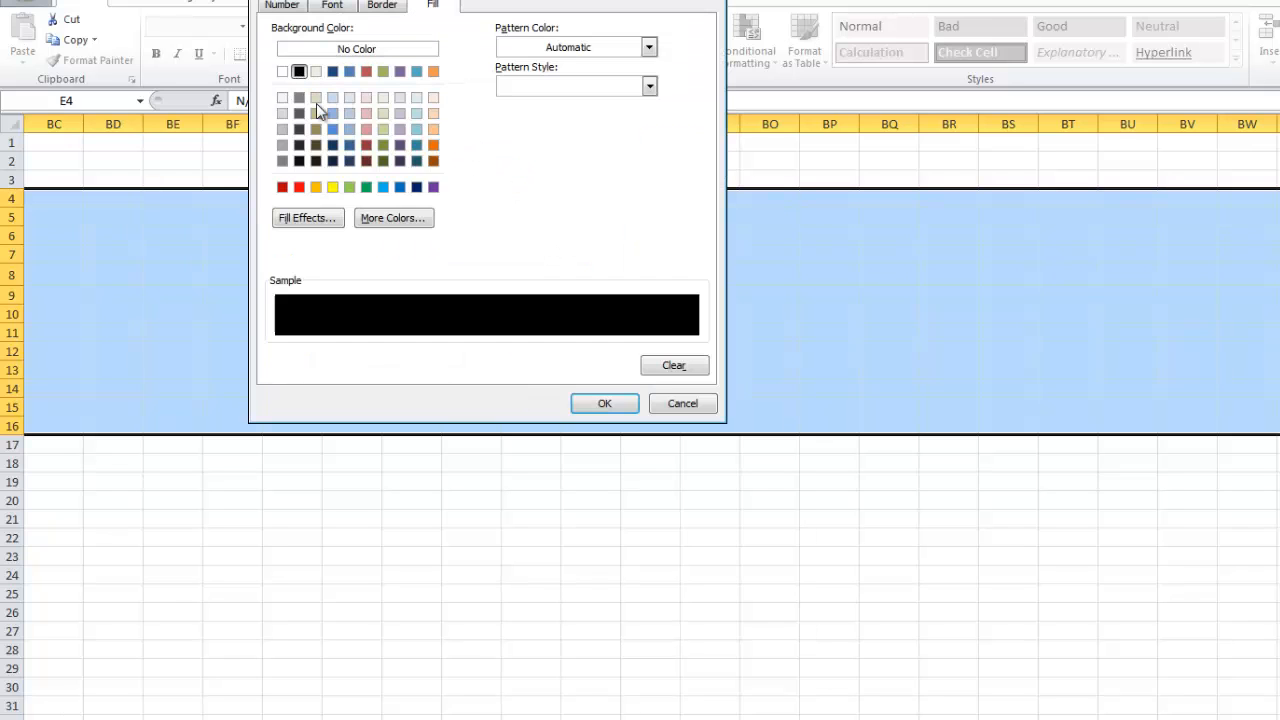
{"action": "left_click", "coordinate": [600, 402]}
{"action": "left_click", "coordinate": [592, 291]}
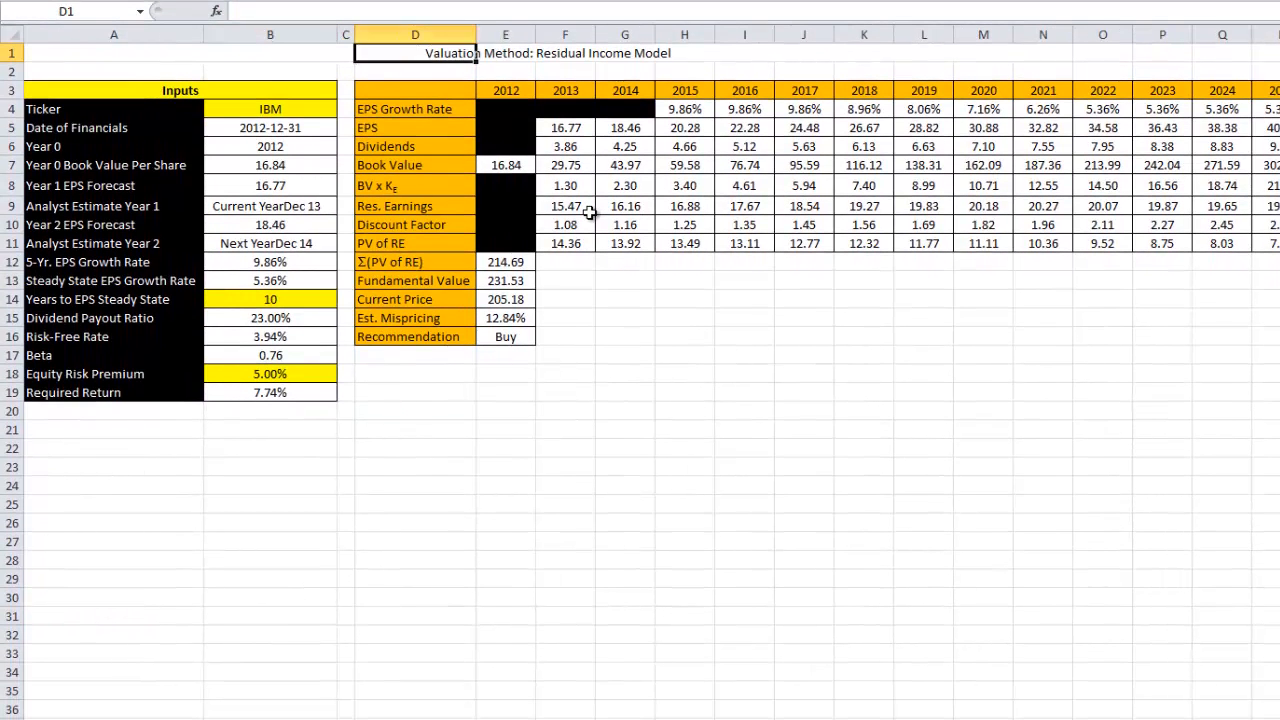
- Examine the formatted forecast table and the Recommendation formula in E16
{"action": "key", "text": "Right"}
{"action": "key", "text": "Right"}
{"action": "key", "text": "Down"}
{"action": "key", "text": "Down"}
{"action": "key", "text": "Down"}
{"action": "key", "text": "Down"}
{"action": "key", "text": "Down"}
{"action": "key", "text": "Down"}
{"action": "key", "text": "Down"}
{"action": "key", "text": "Down"}
{"action": "key", "text": "Down"}
{"action": "key", "text": "Down"}
{"action": "key", "text": "Down"}
{"action": "key", "text": "Down"}
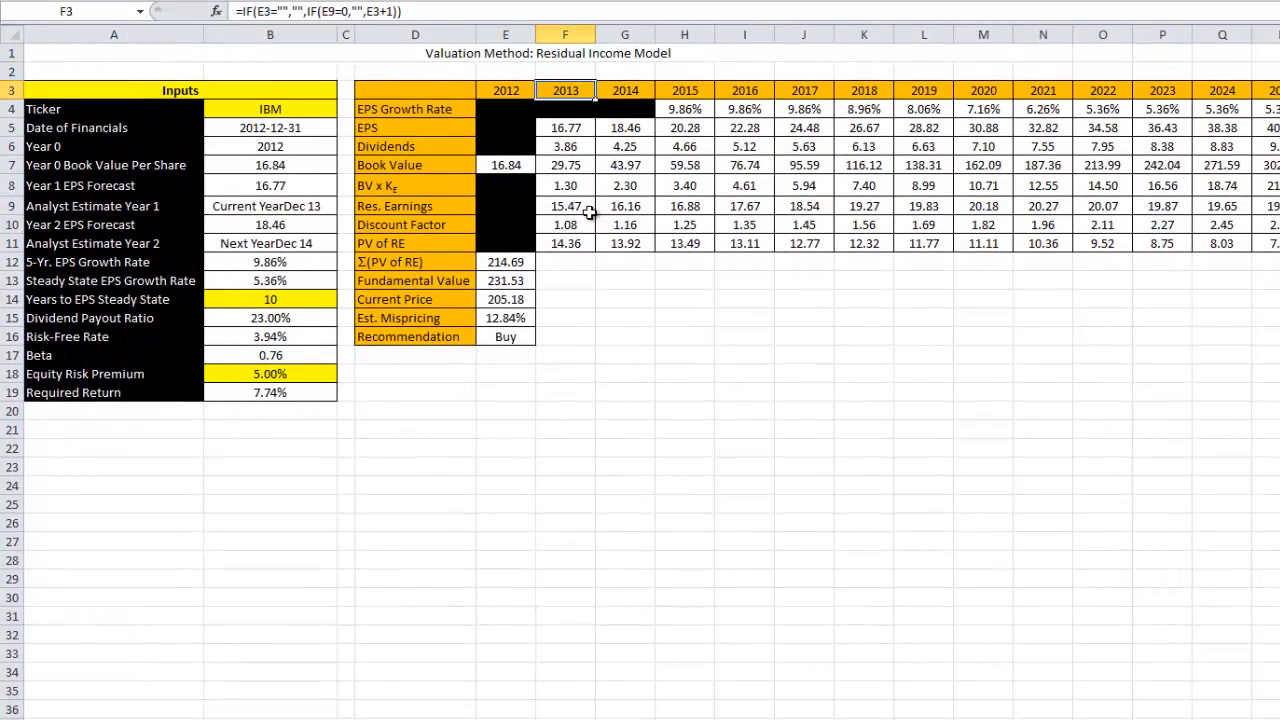
{"action": "key", "text": "Down"}
{"action": "key", "text": "Down"}
{"action": "key", "text": "Down"}
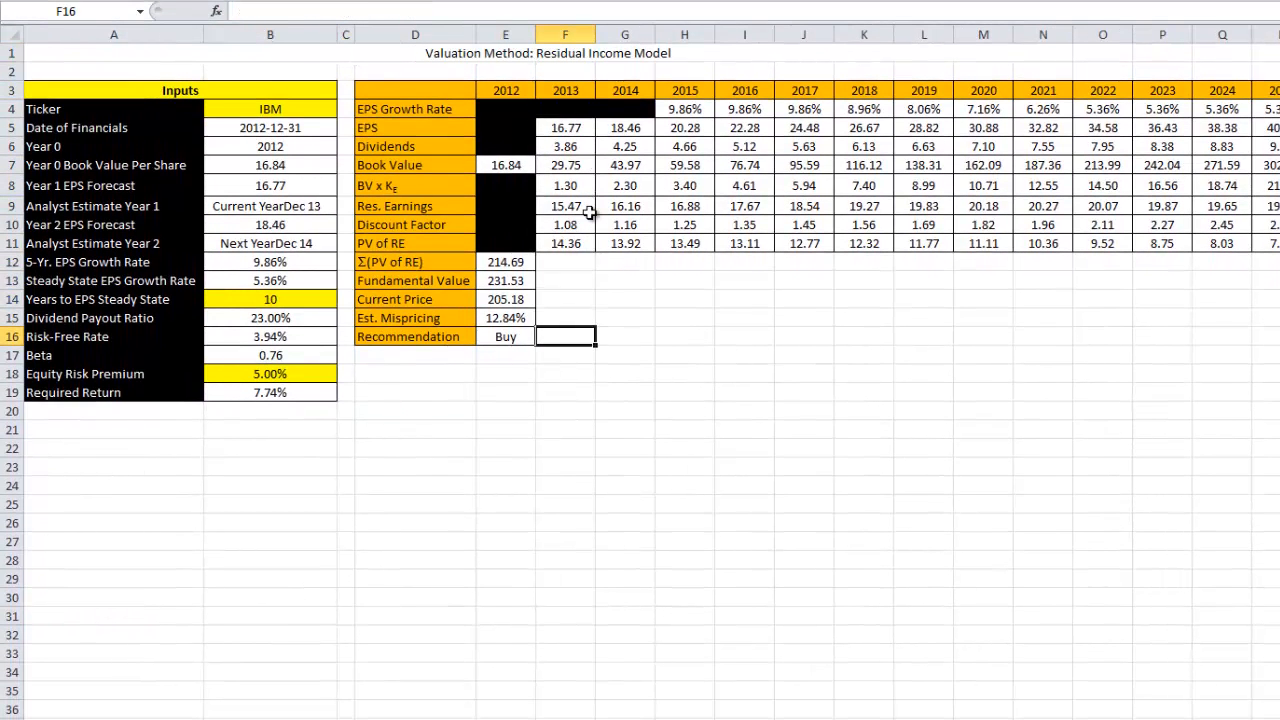
{"action": "key", "text": "Left"}
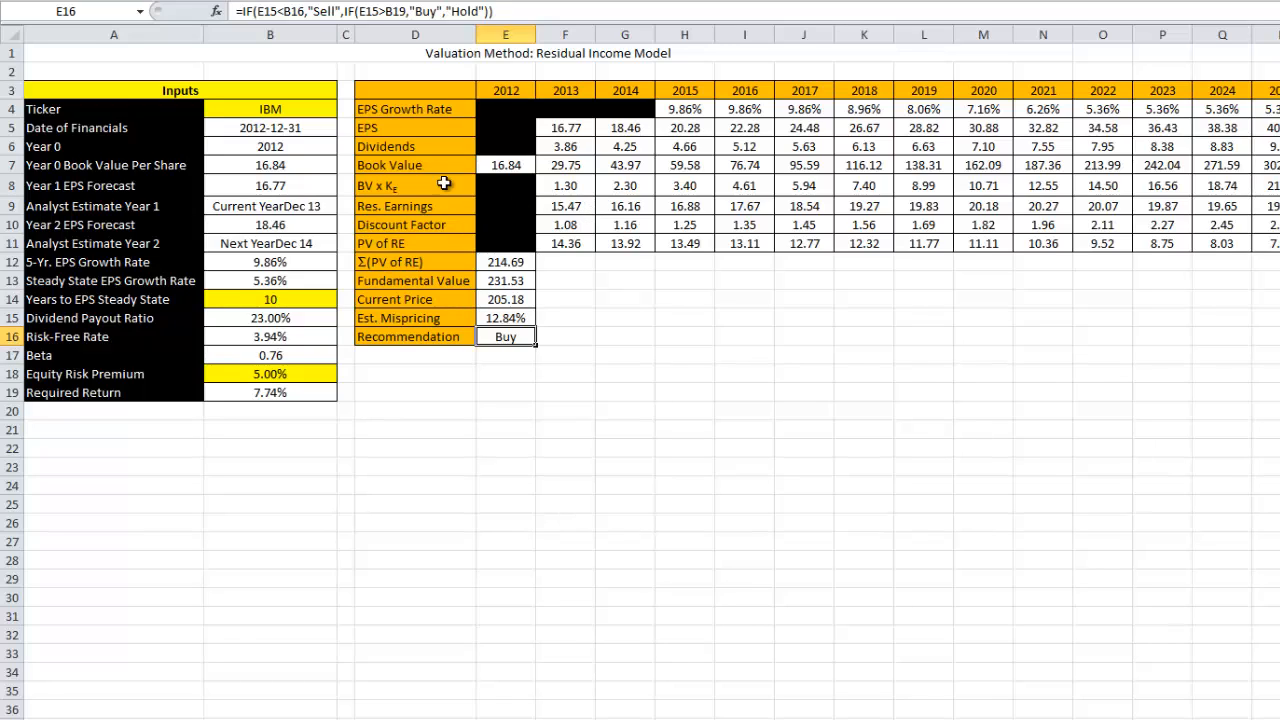
- Change the ticker input in B4 to LUV to test the model on another company
{"action": "left_click", "coordinate": [282, 111]}
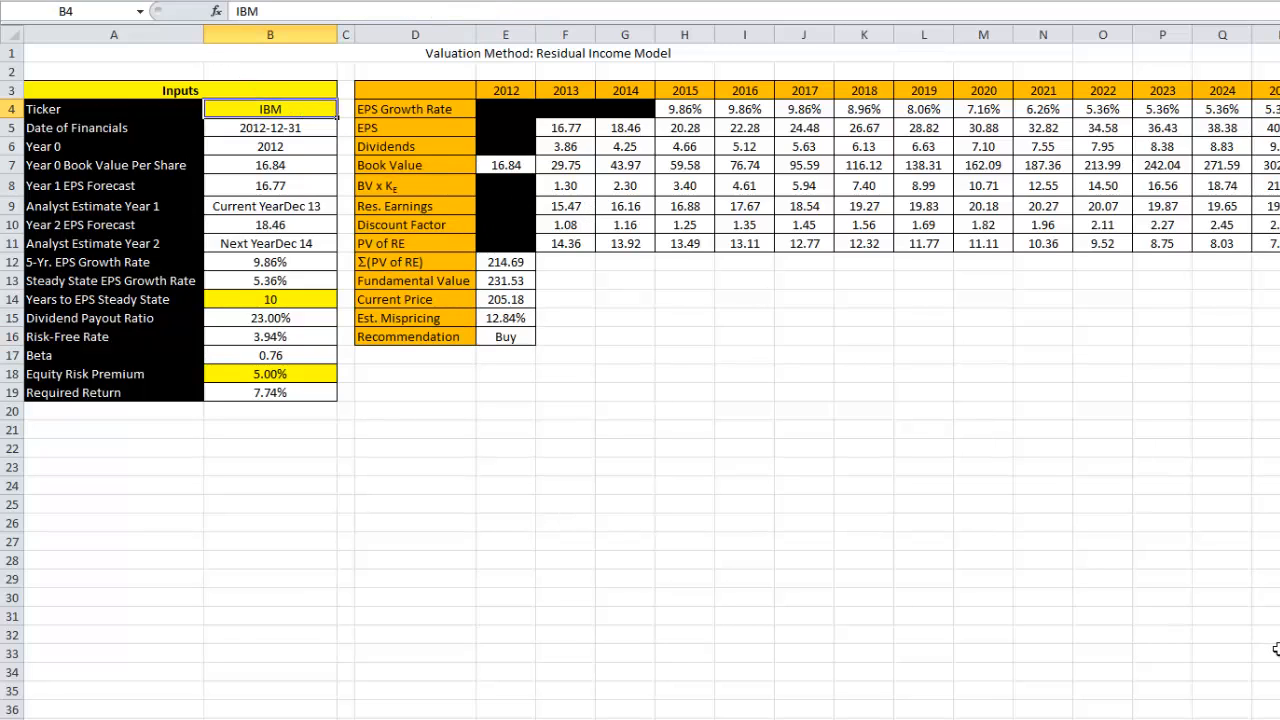
{"action": "type", "text": "LUV"}
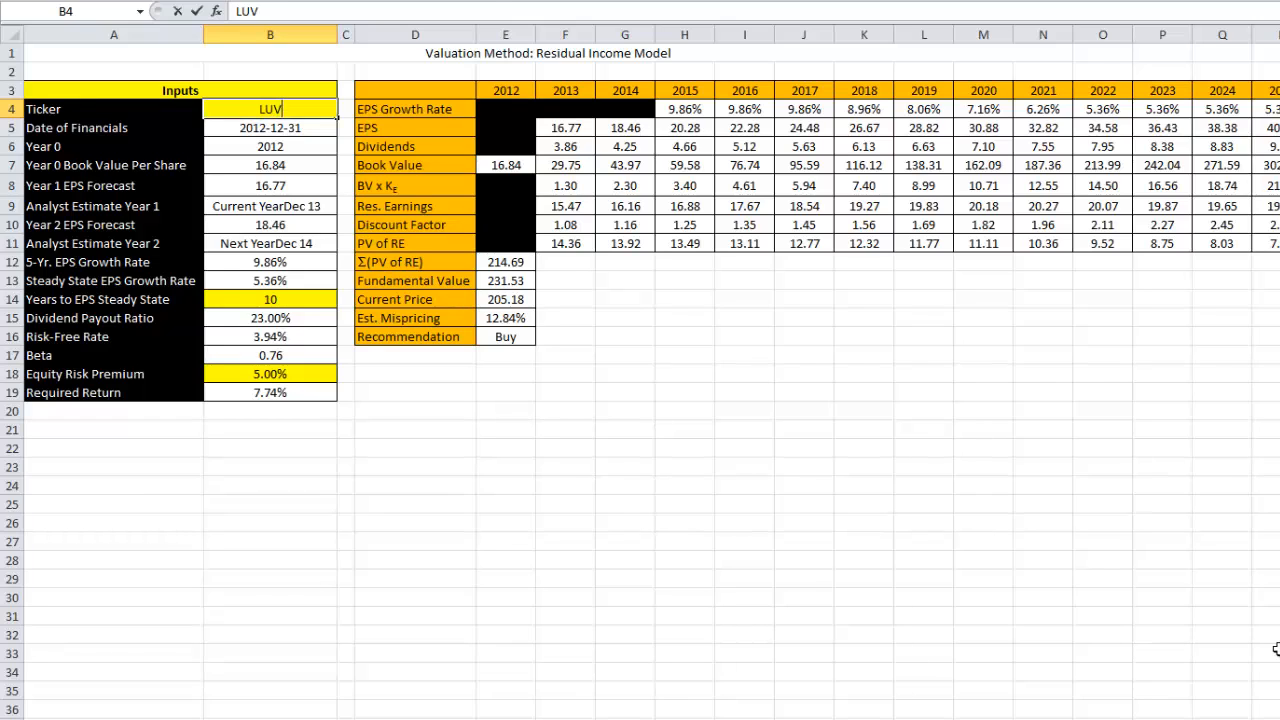
{"action": "key", "text": "Return"}
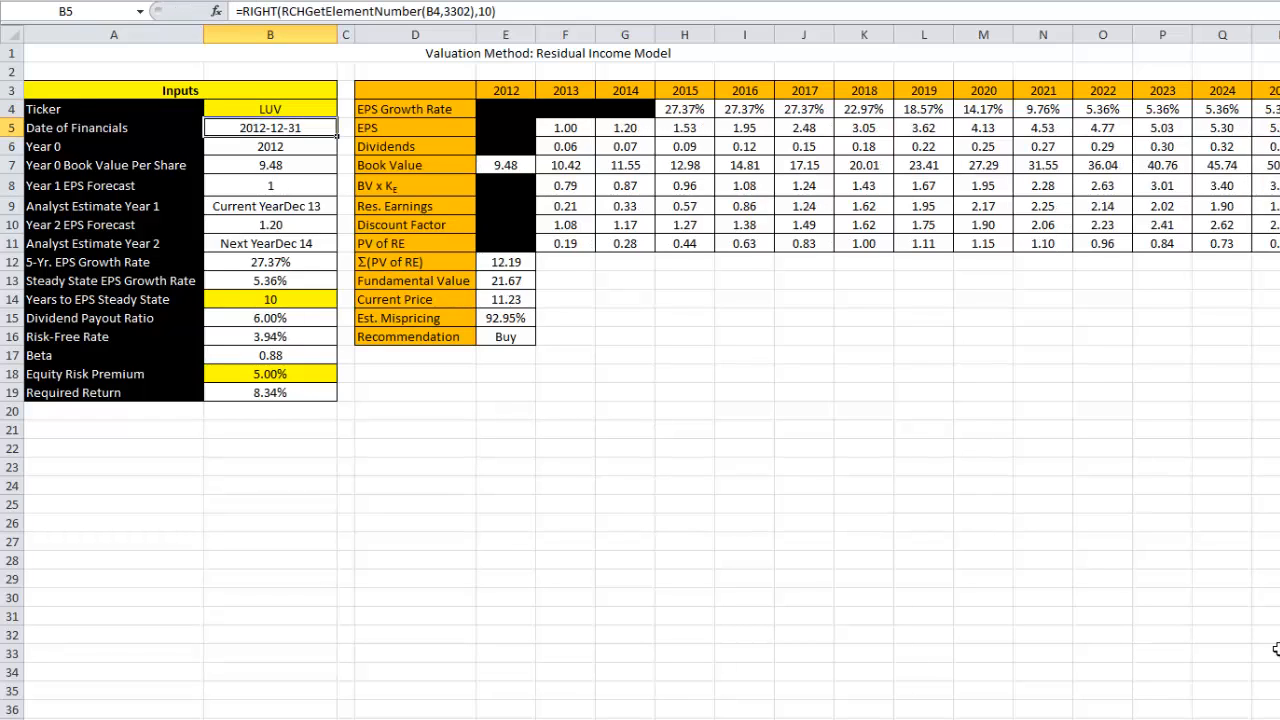
- Change the ticker input in B4 to MCD to run the valuation for that company
{"action": "key", "text": "Down"}
{"action": "key", "text": "Up"}
{"action": "key", "text": "Up"}
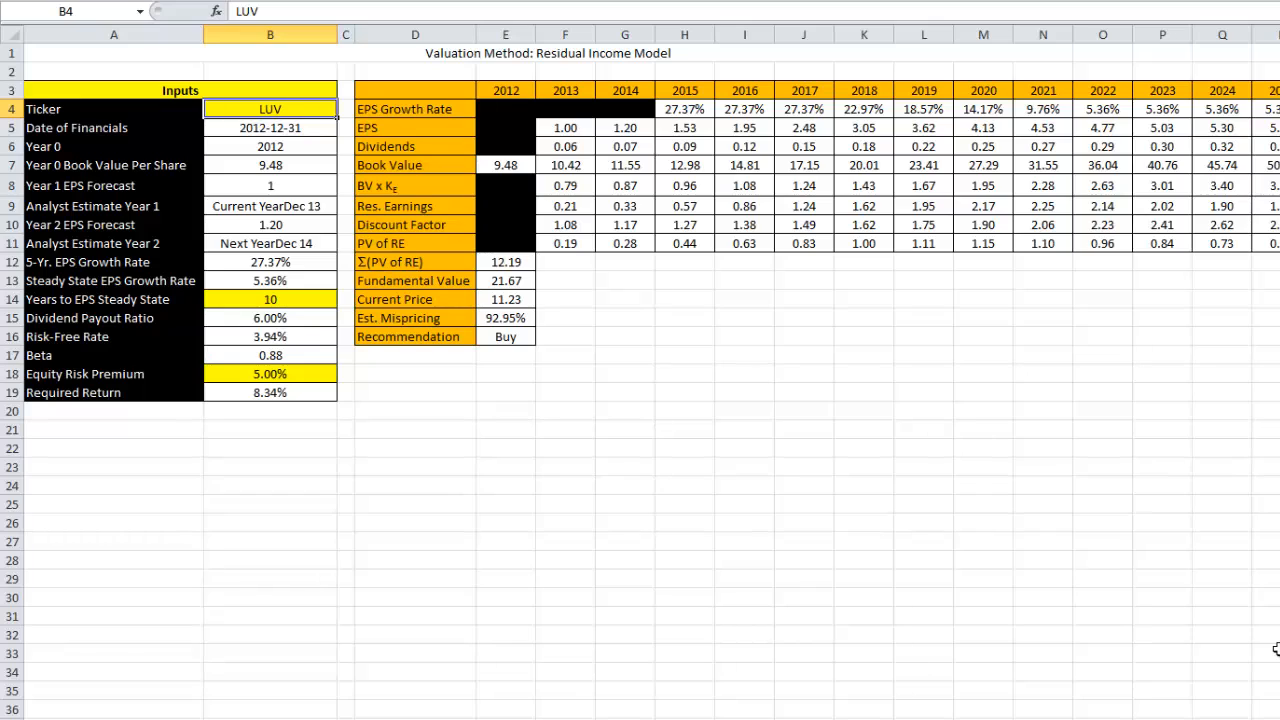
{"action": "type", "text": "MCD"}
{"action": "key", "text": "Return"}
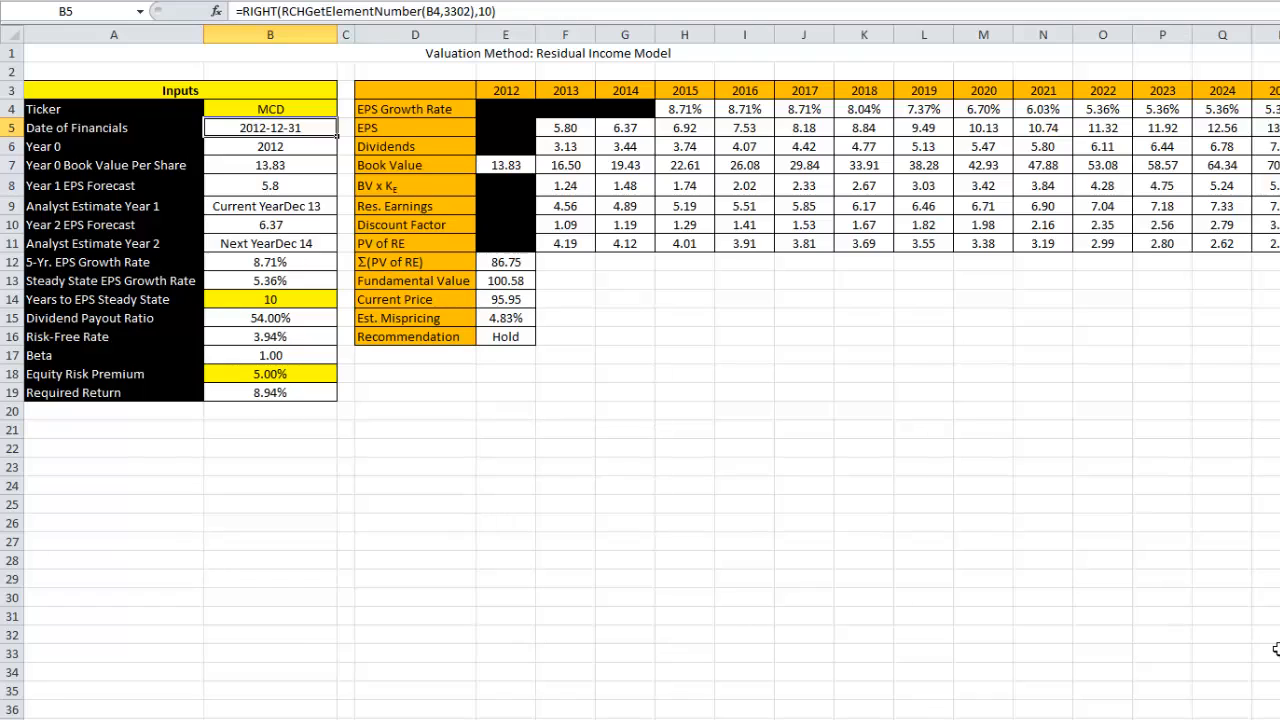
- Examine the input cells for MCD from the ticker through the Beta formula in B17
{"action": "key", "text": "Down"}
{"action": "key", "text": "Down"}
{"action": "key", "text": "Down"}
{"action": "key", "text": "Down"}
{"action": "key", "text": "Down"}
{"action": "key", "text": "Down"}
{"action": "key", "text": "Down"}
{"action": "key", "text": "Down"}
{"action": "key", "text": "Down"}
{"action": "key", "text": "Down"}
{"action": "key", "text": "Down"}
{"action": "key", "text": "Down"}
{"action": "key", "text": "Down"}
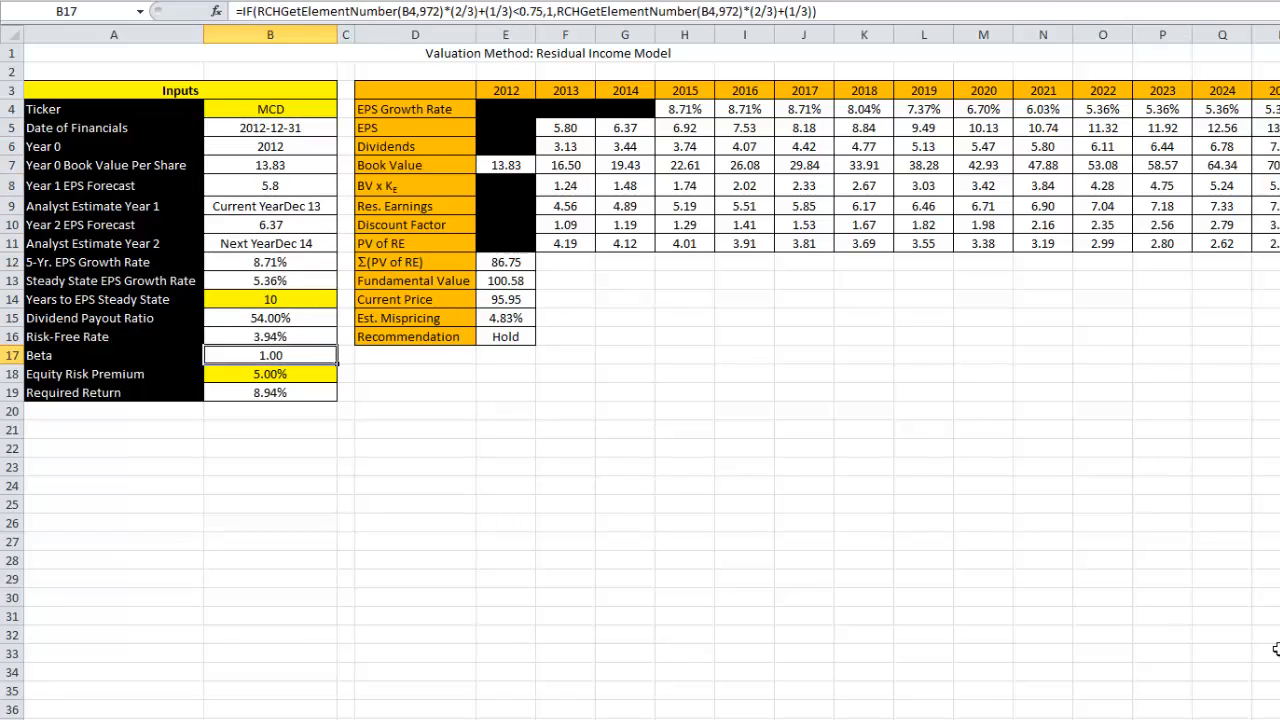
{"action": "key", "text": "Up"}
{"action": "key", "text": "Up"}
{"action": "key", "text": "Up"}
{"action": "key", "text": "Up"}
{"action": "key", "text": "Up"}
{"action": "key", "text": "Up"}
{"action": "key", "text": "Up"}
{"action": "key", "text": "Up"}
{"action": "key", "text": "Up"}
{"action": "key", "text": "Up"}
{"action": "key", "text": "Up"}
{"action": "key", "text": "Up"}
{"action": "key", "text": "Up"}
{"action": "key", "text": "Up"}
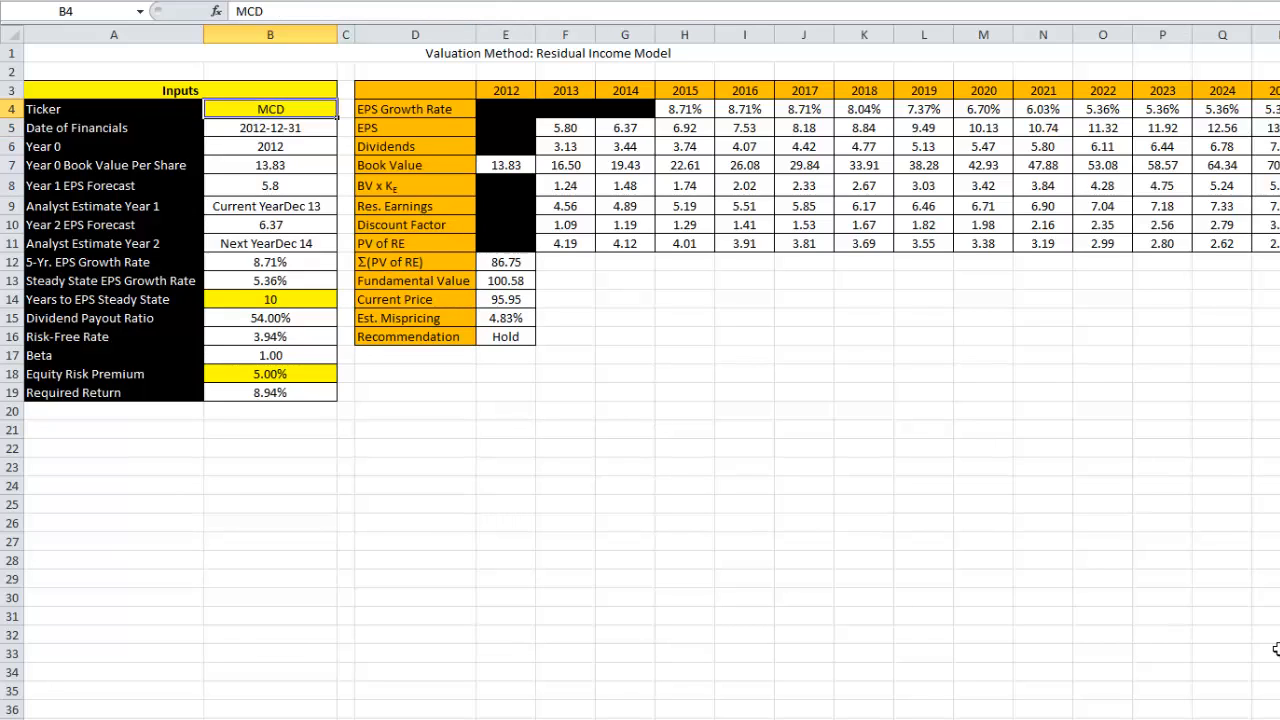
{"action": "key", "text": "Down"}
{"action": "key", "text": "Down"}
{"action": "key", "text": "Down"}
{"action": "key", "text": "Down"}
{"action": "key", "text": "Down"}
{"action": "key", "text": "Down"}
{"action": "key", "text": "Down"}
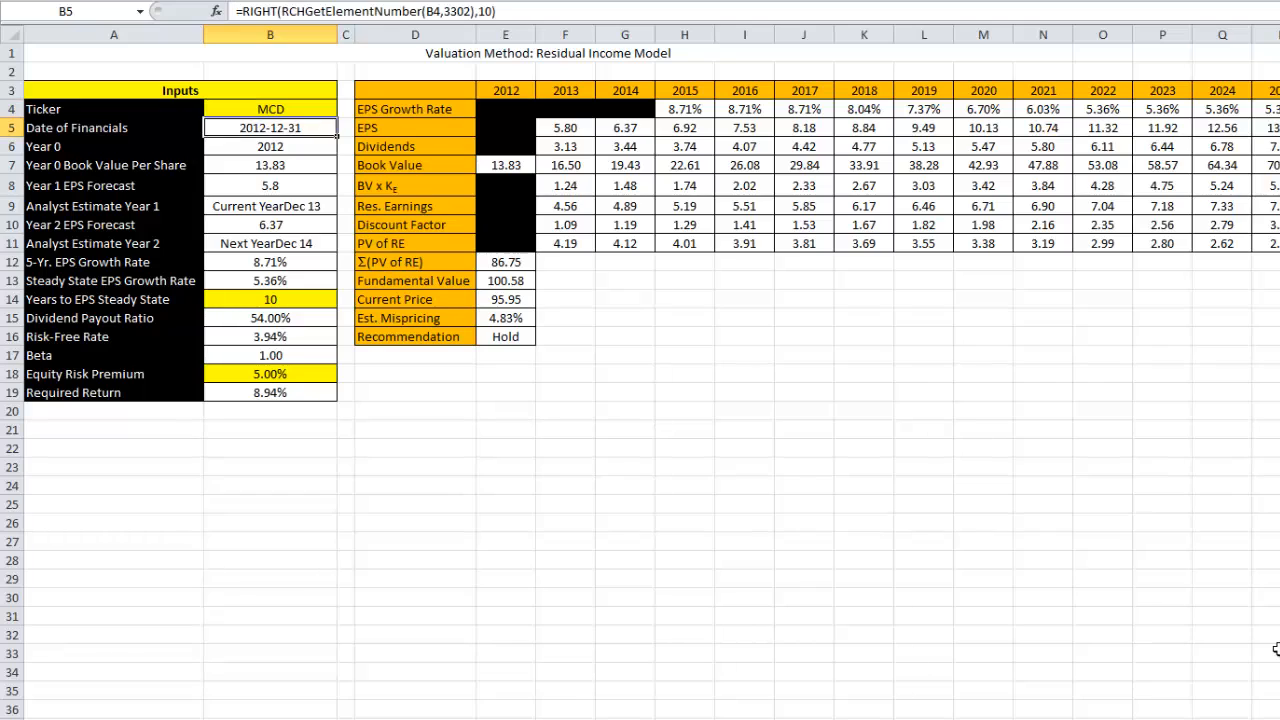
{"action": "key", "text": "Down"}
{"action": "key", "text": "Down"}
{"action": "key", "text": "Down"}
{"action": "key", "text": "Down"}
{"action": "key", "text": "Down"}
{"action": "key", "text": "Down"}
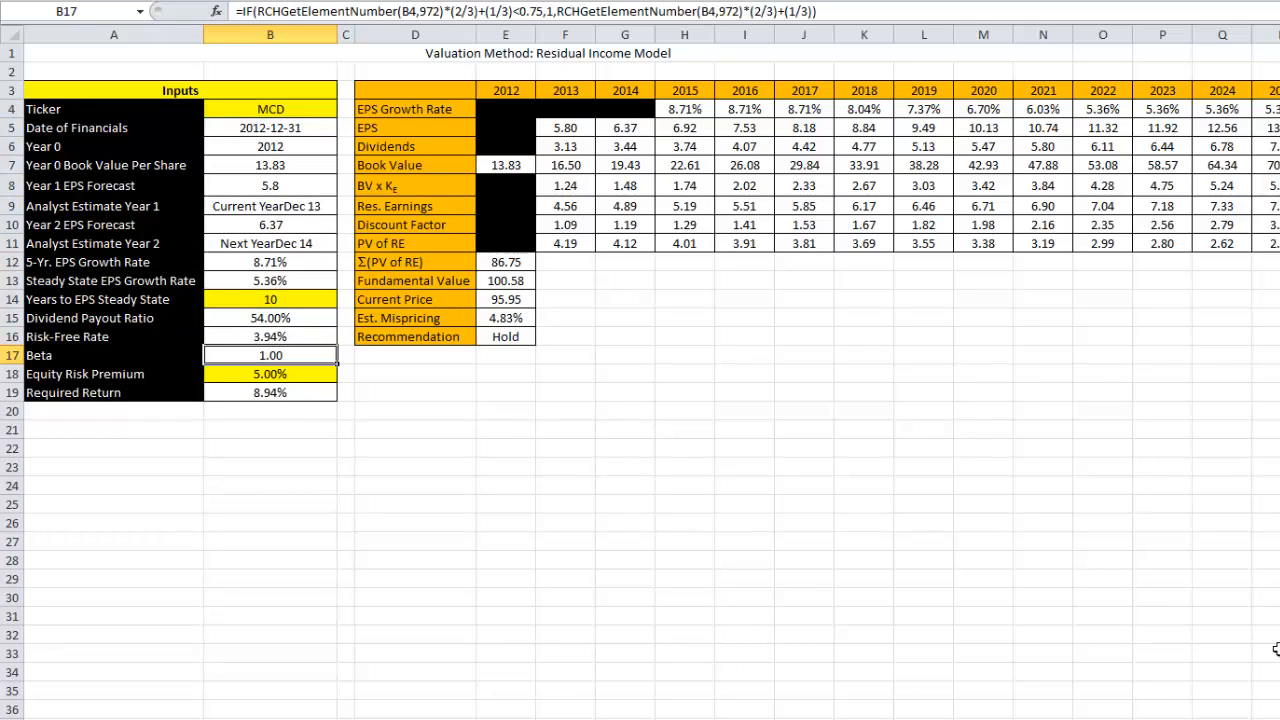